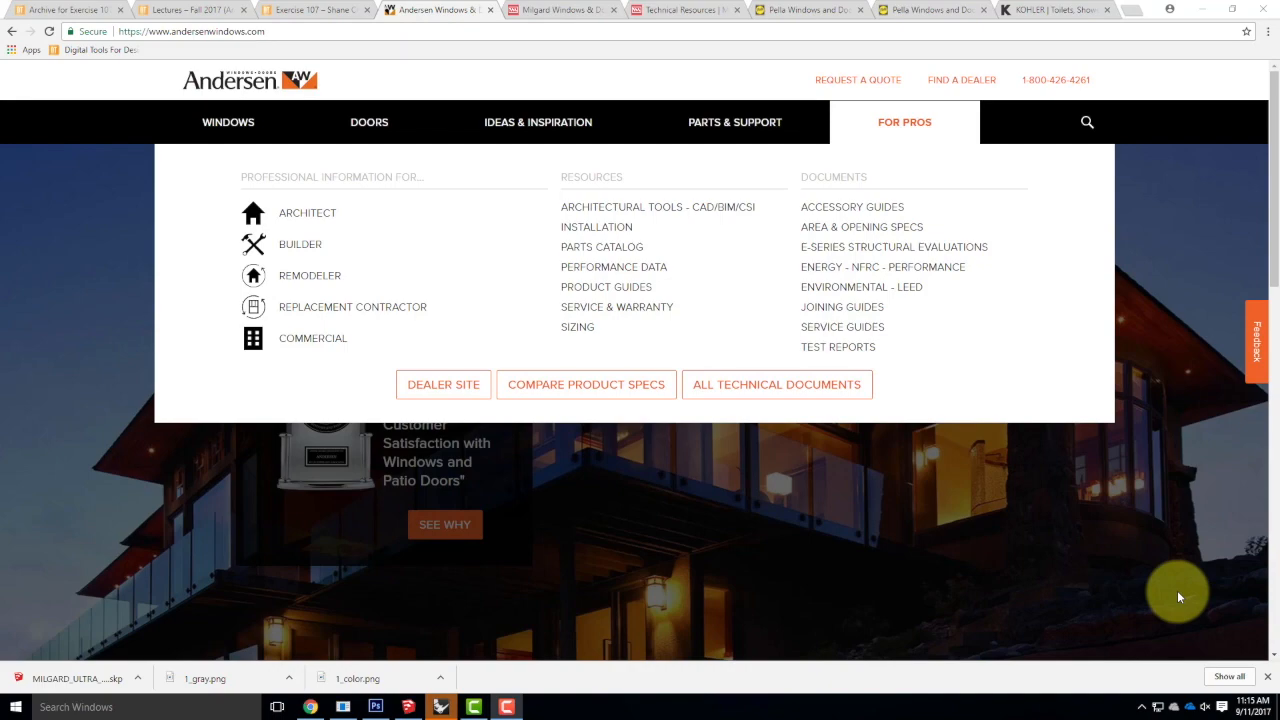
Look over the Milgard, Pella and Andersen home pages and show Andersen's resources for pros.
left_click(540, 10)
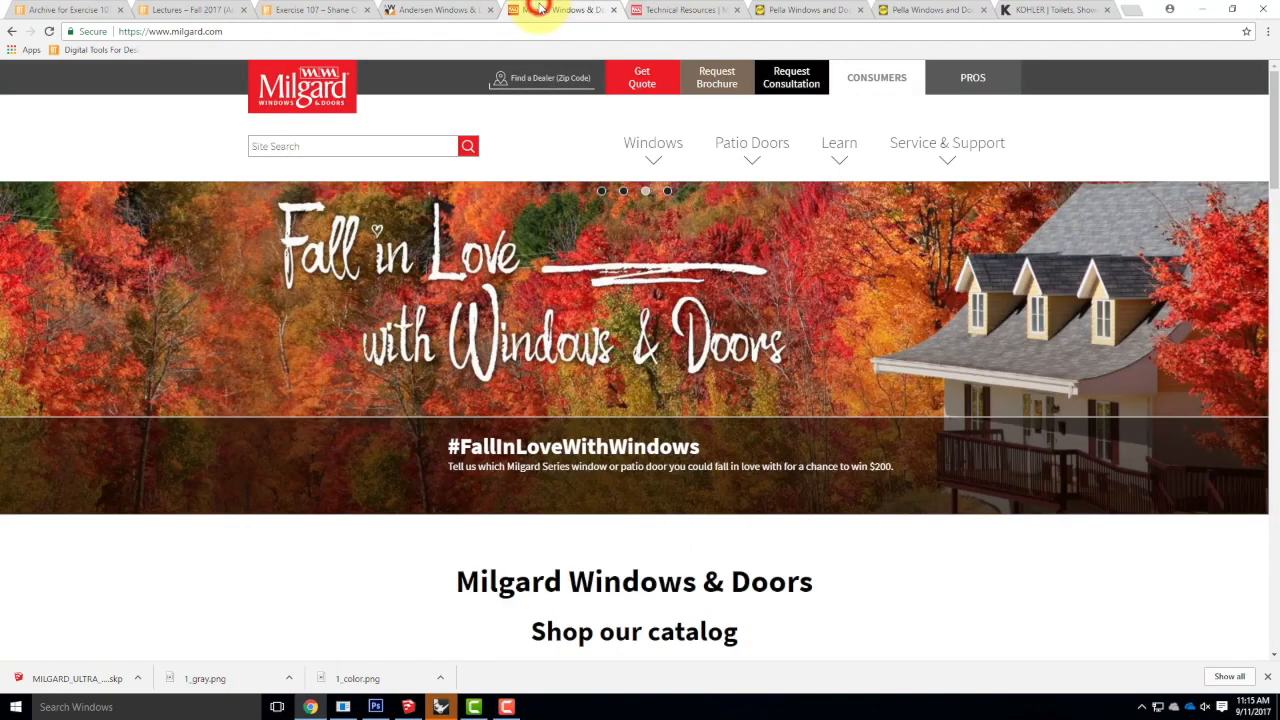
left_click(812, 9)
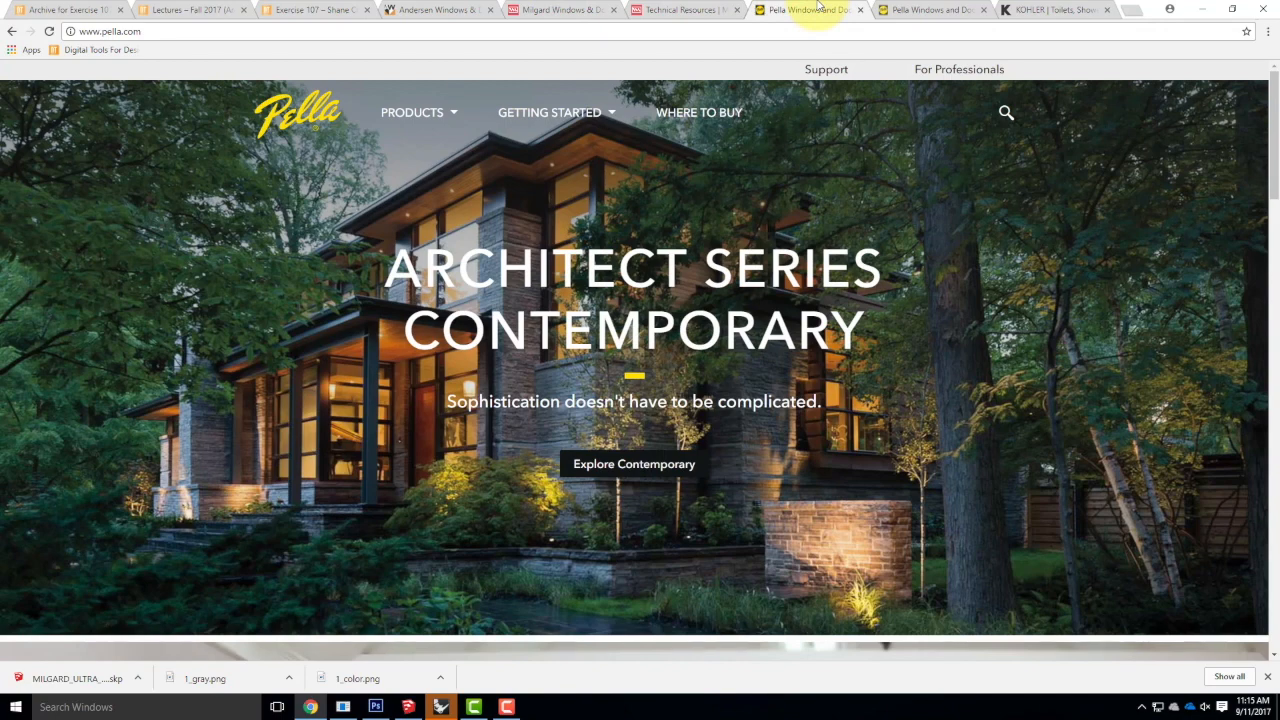
left_click(440, 10)
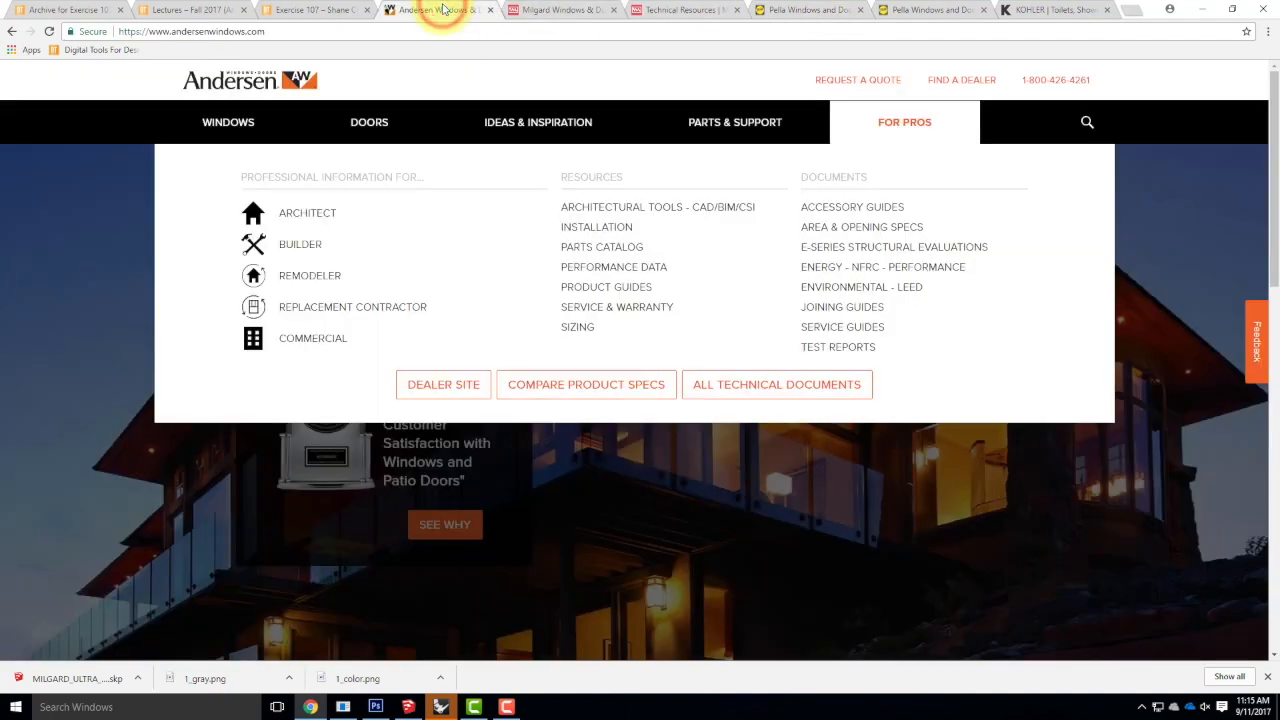
left_click(577, 67)
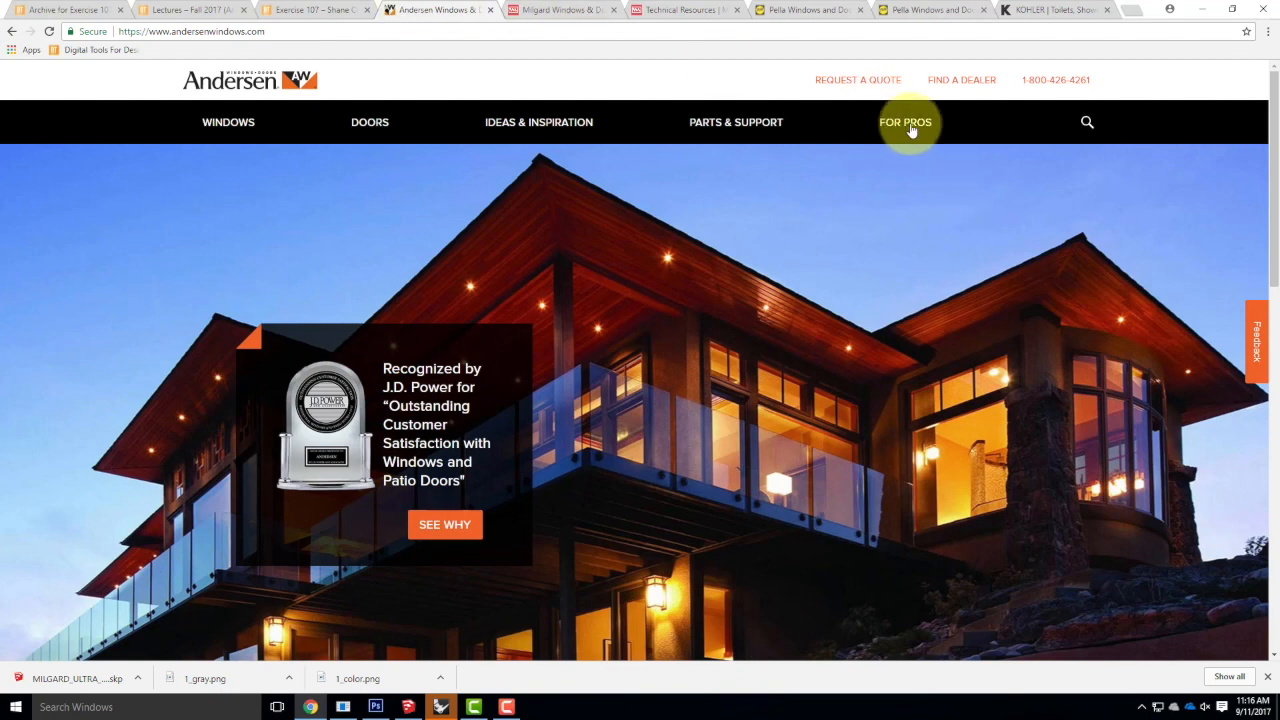
left_click(910, 128)
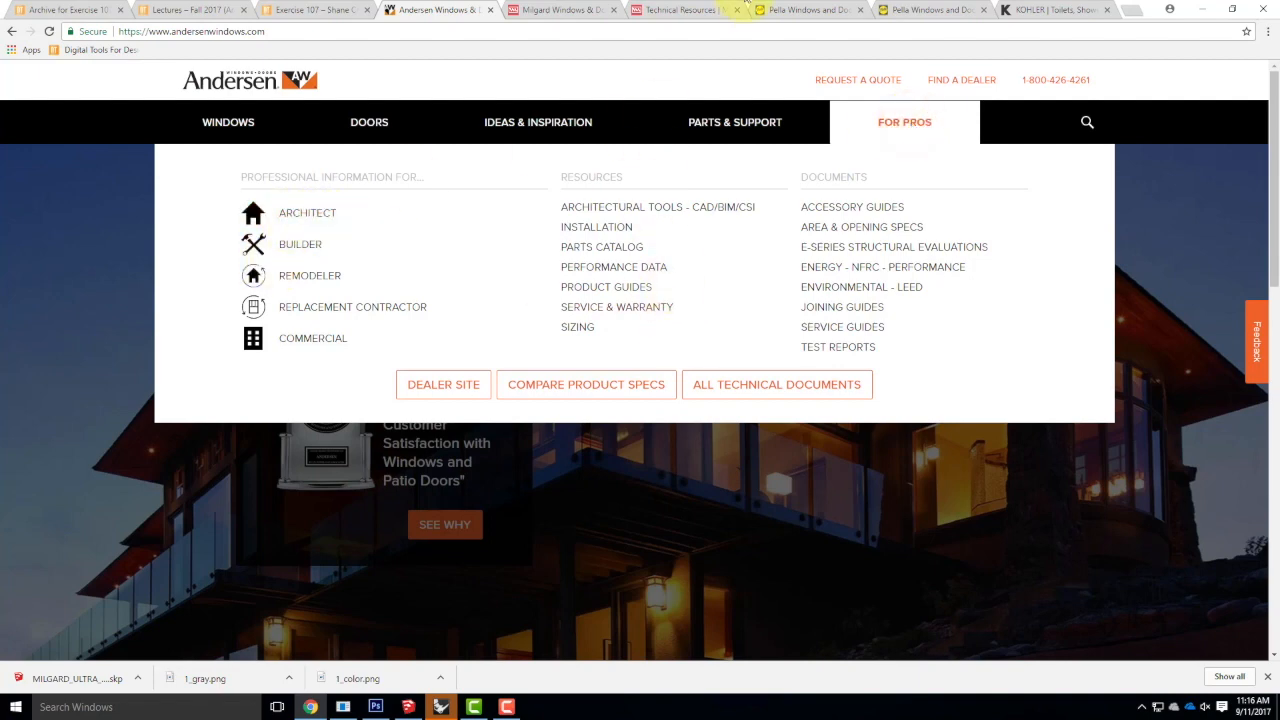
Open the Pros section of the Milgard website and bring up the Pella home page.
left_click(572, 10)
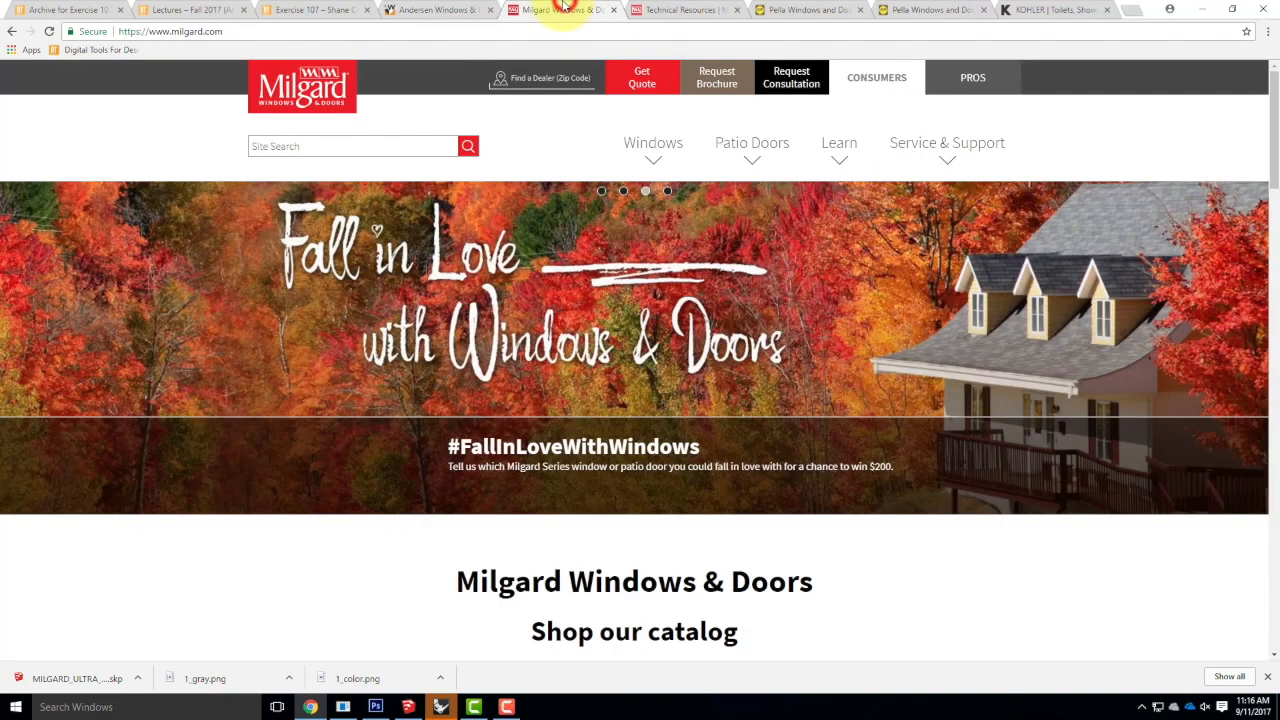
left_click(975, 82)
left_click(810, 12)
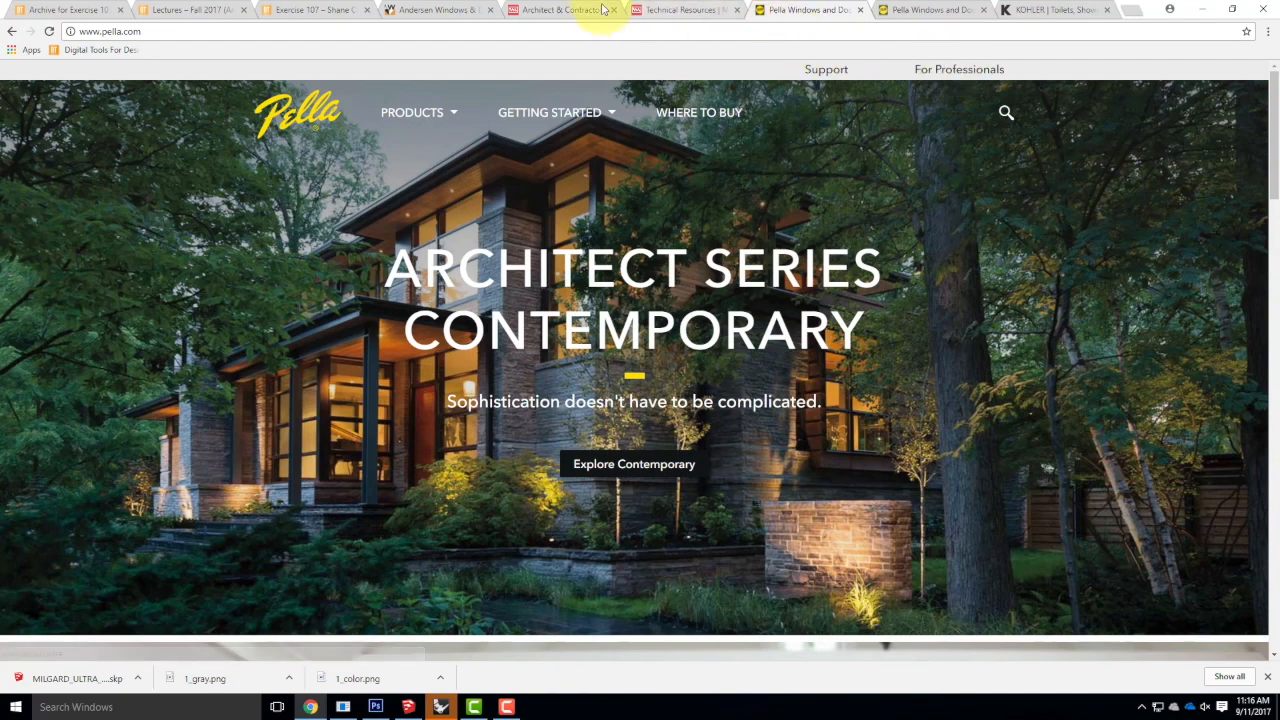
Open Andersen's Architectural Tools - CAD/BIM/CSI page from its resources for pros.
left_click(456, 12)
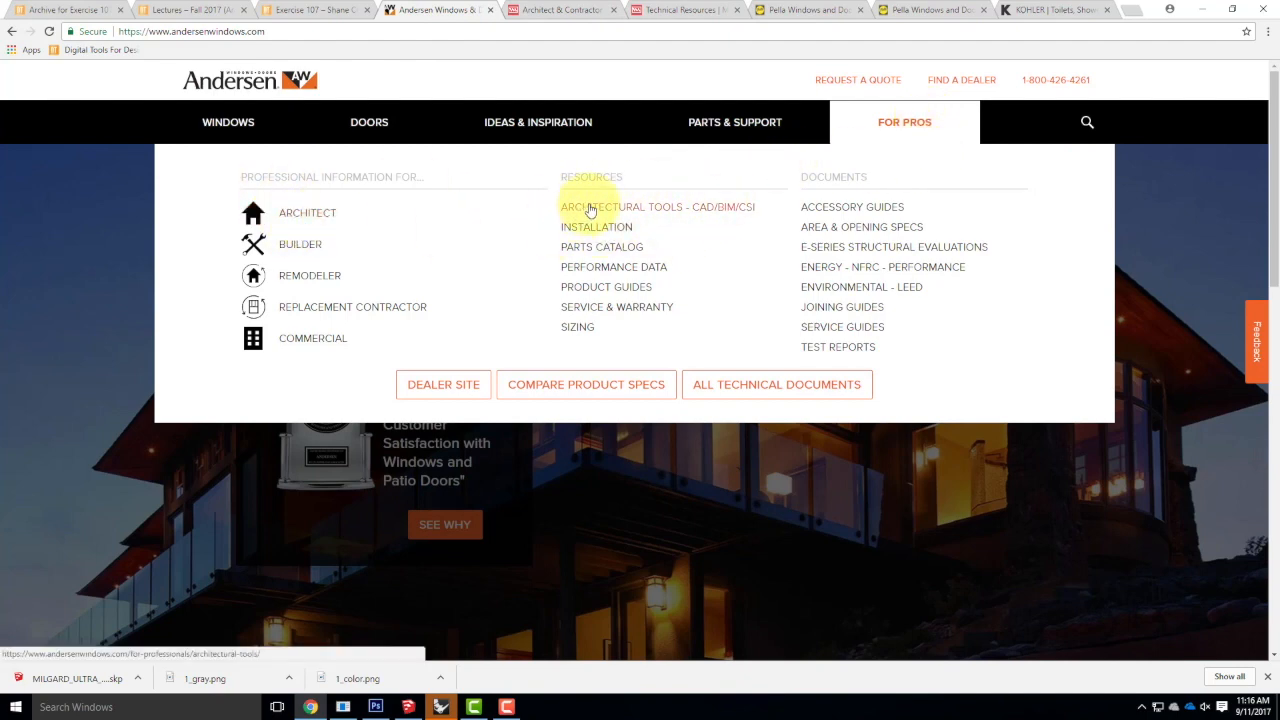
left_click(710, 214)
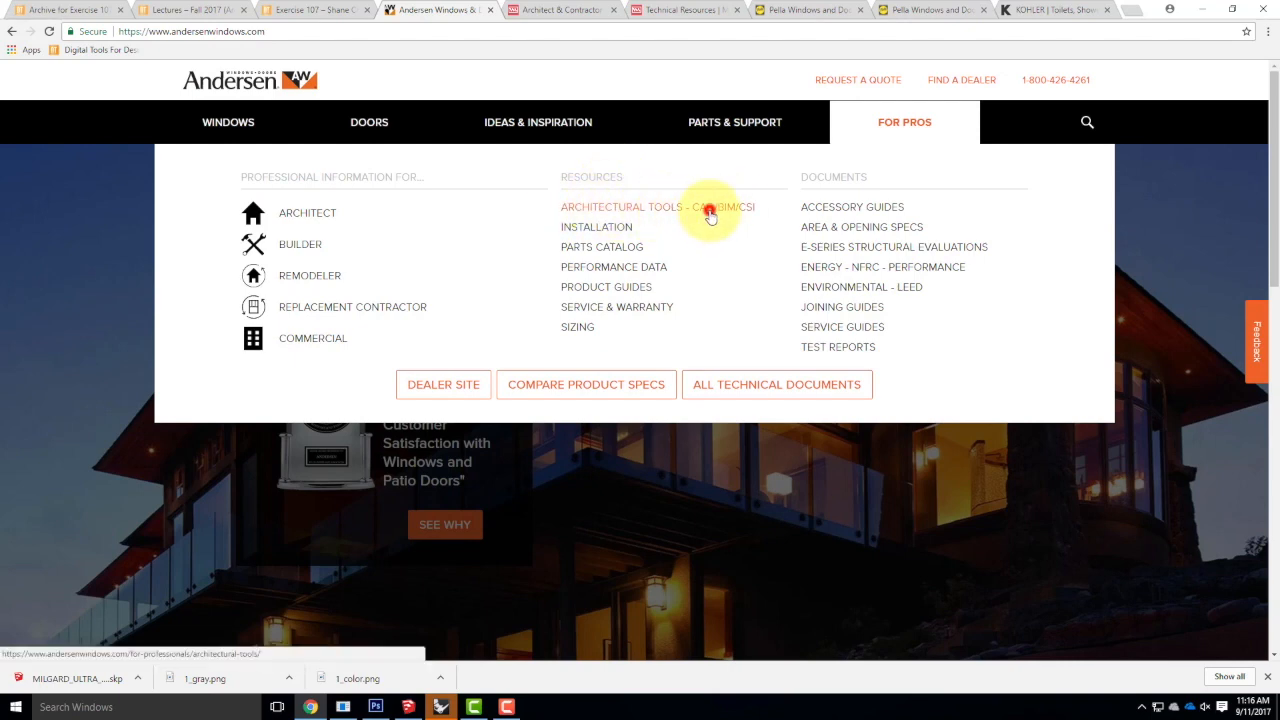
Open the CAD files & 3D Models page from the product specifications on the Milgard website.
left_click(566, 11)
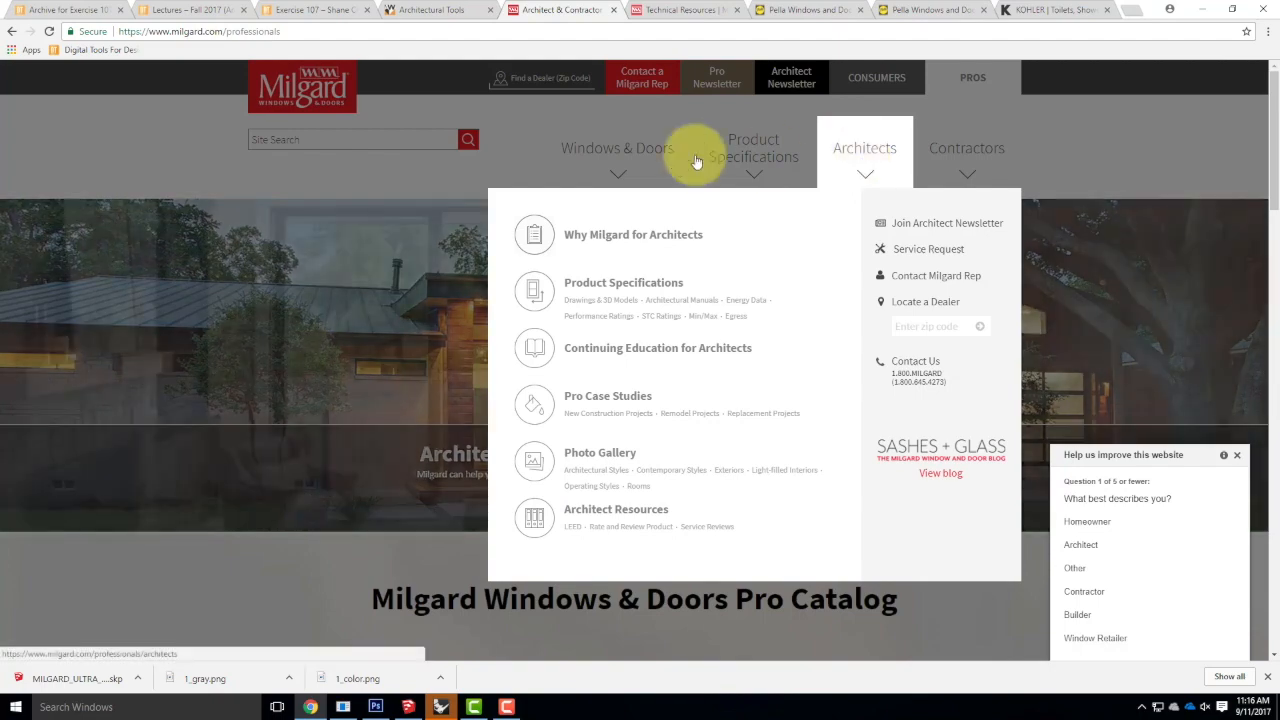
mouse_move(735, 160)
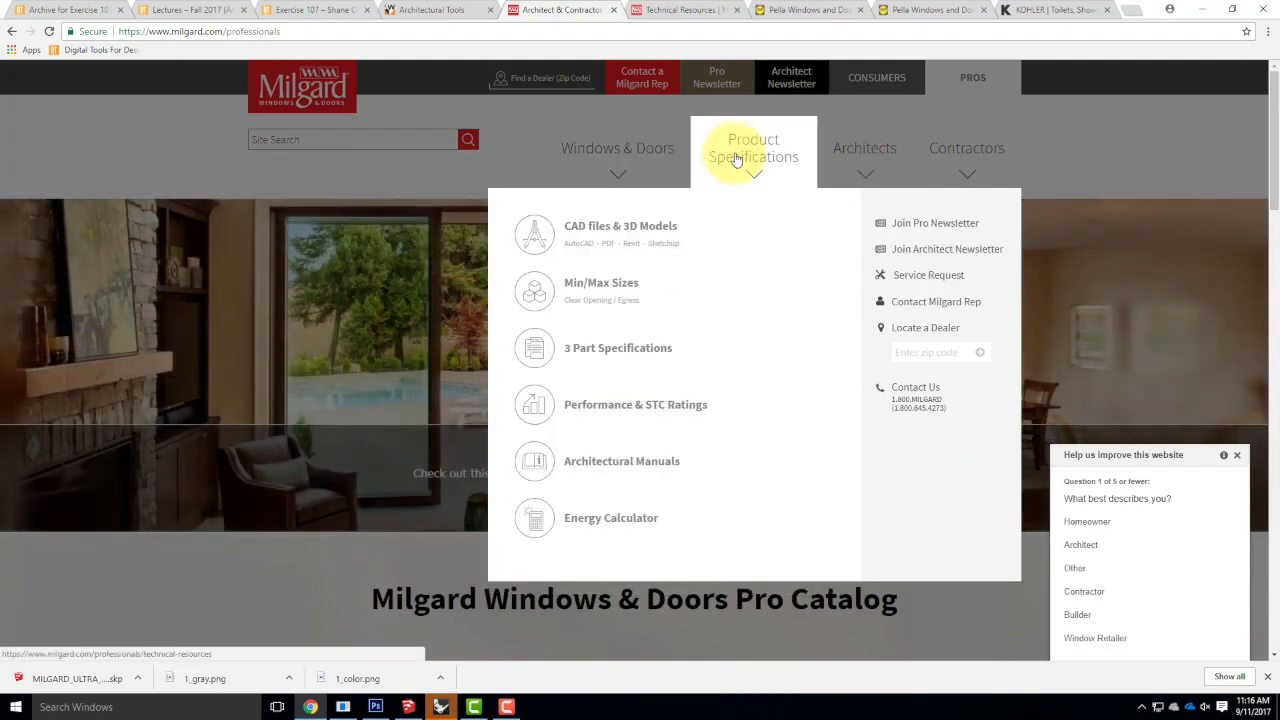
left_click(594, 233)
Open the Pella Professional website from the For Professionals section of Pella's home page.
left_click(800, 10)
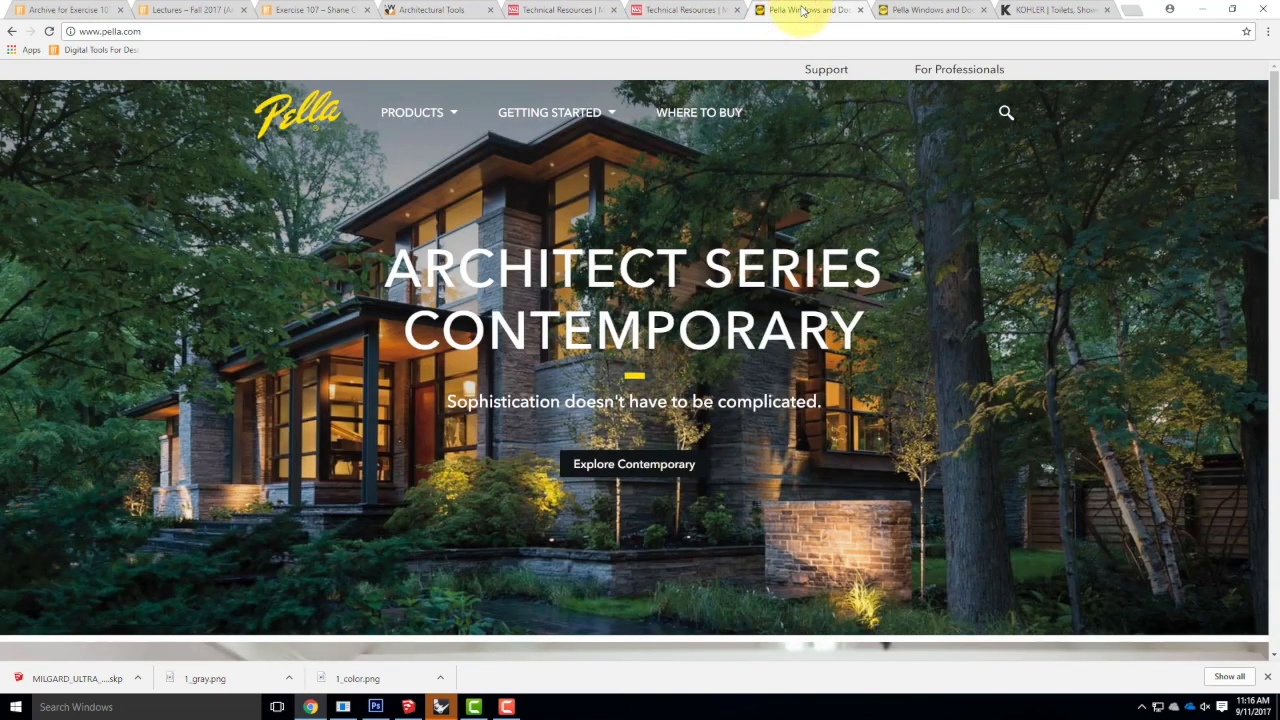
left_click(939, 70)
left_click(924, 128)
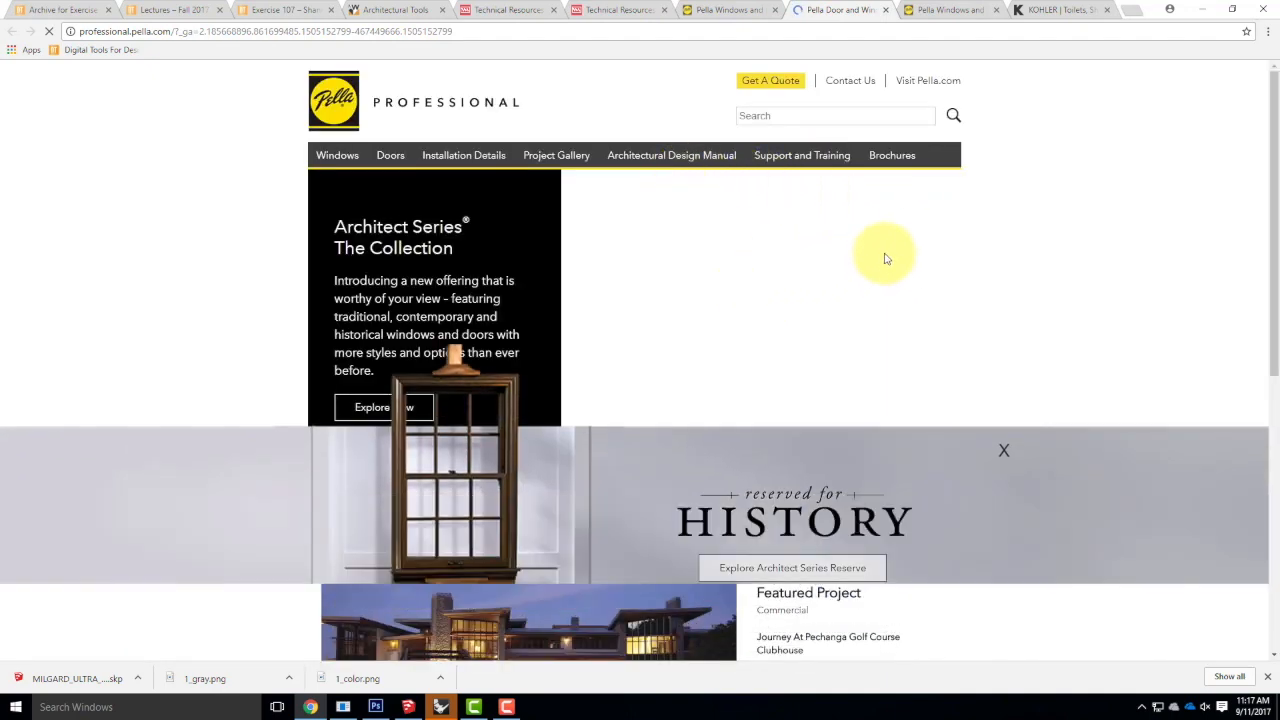
scroll(589, 214, "down", 4)
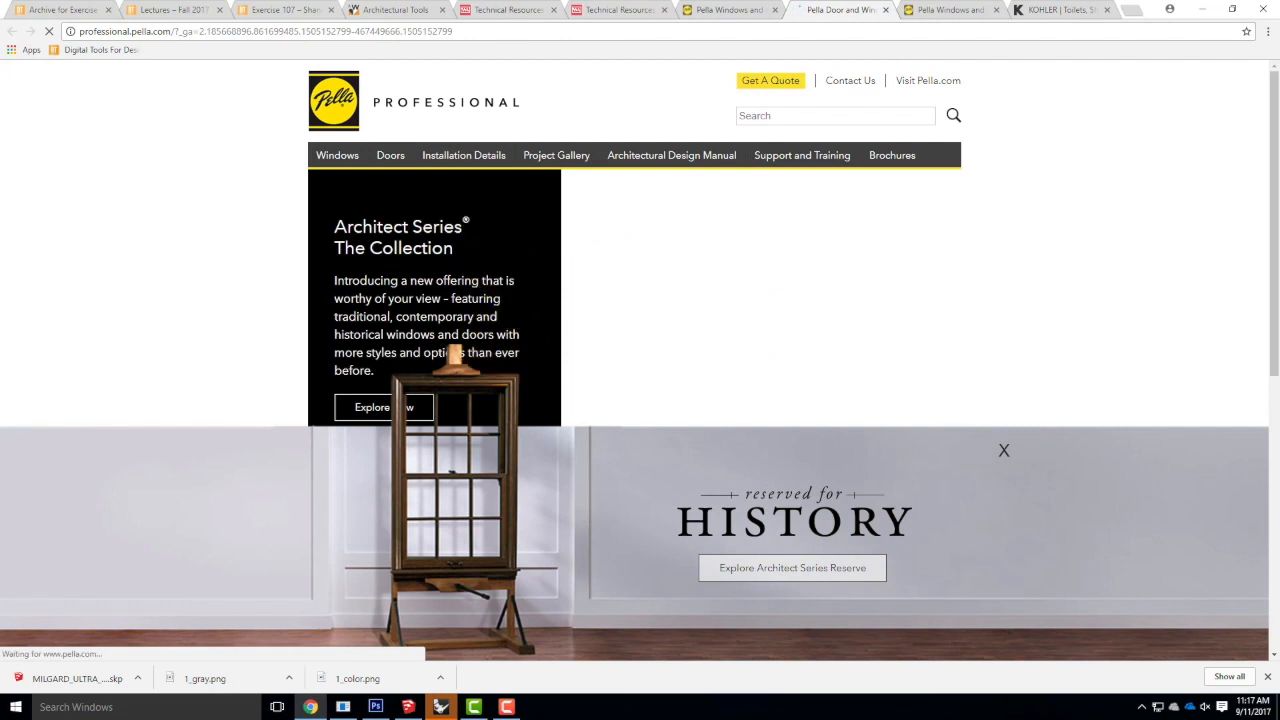
Examine Andersen's Architectural Tools tables from the E-Series to the 200 Series for available 3D, 2D and specification files.
left_click(397, 9)
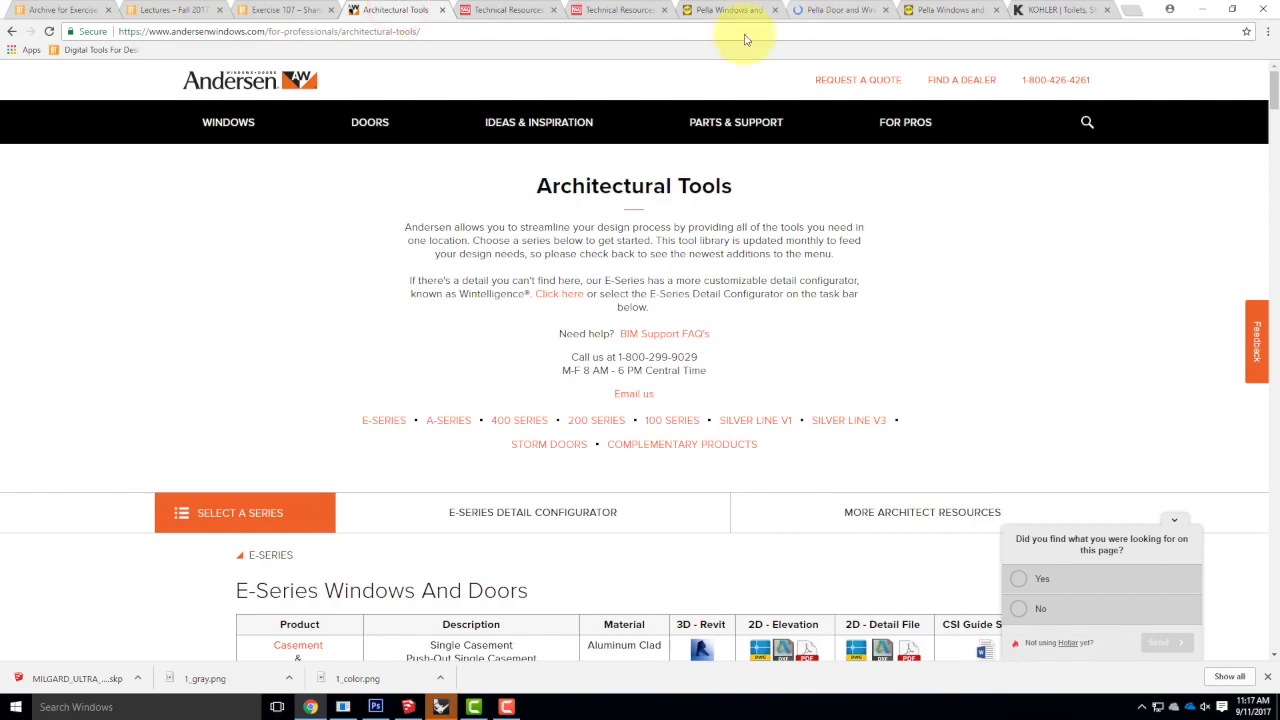
scroll(720, 430, "down", 2)
scroll(745, 296, "down", 1)
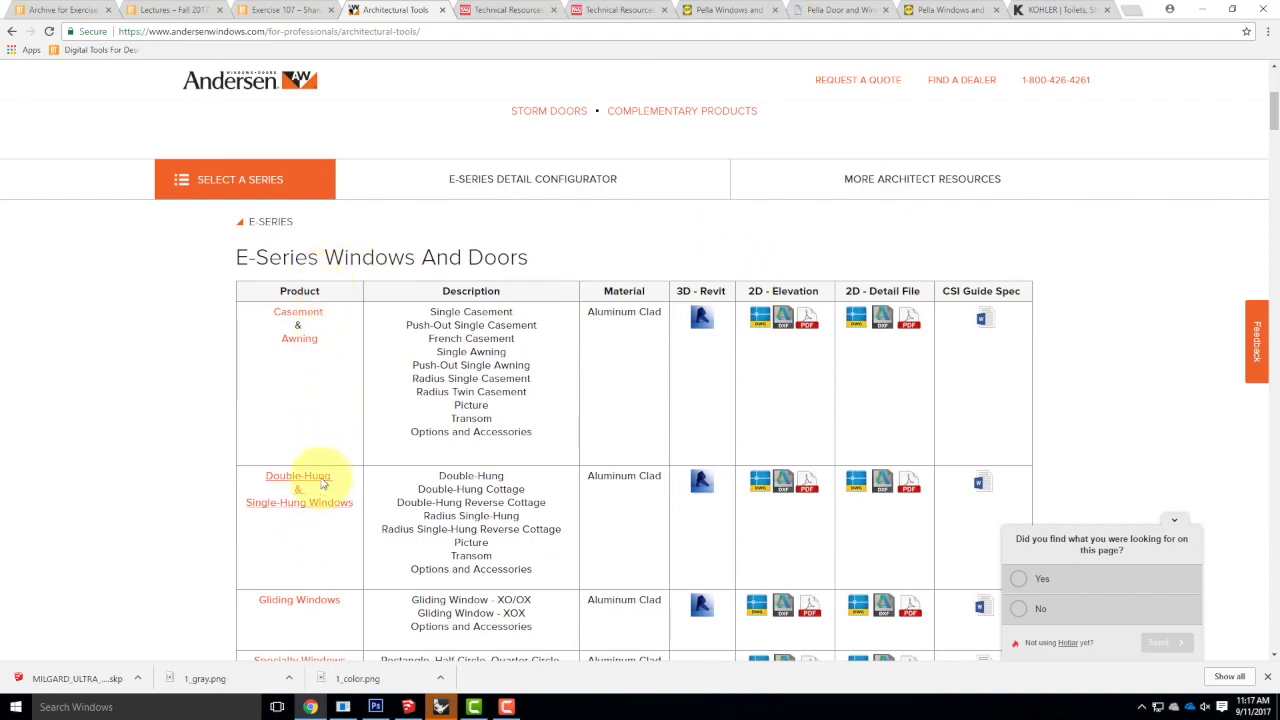
scroll(322, 377, "down", 3)
scroll(335, 337, "down", 5)
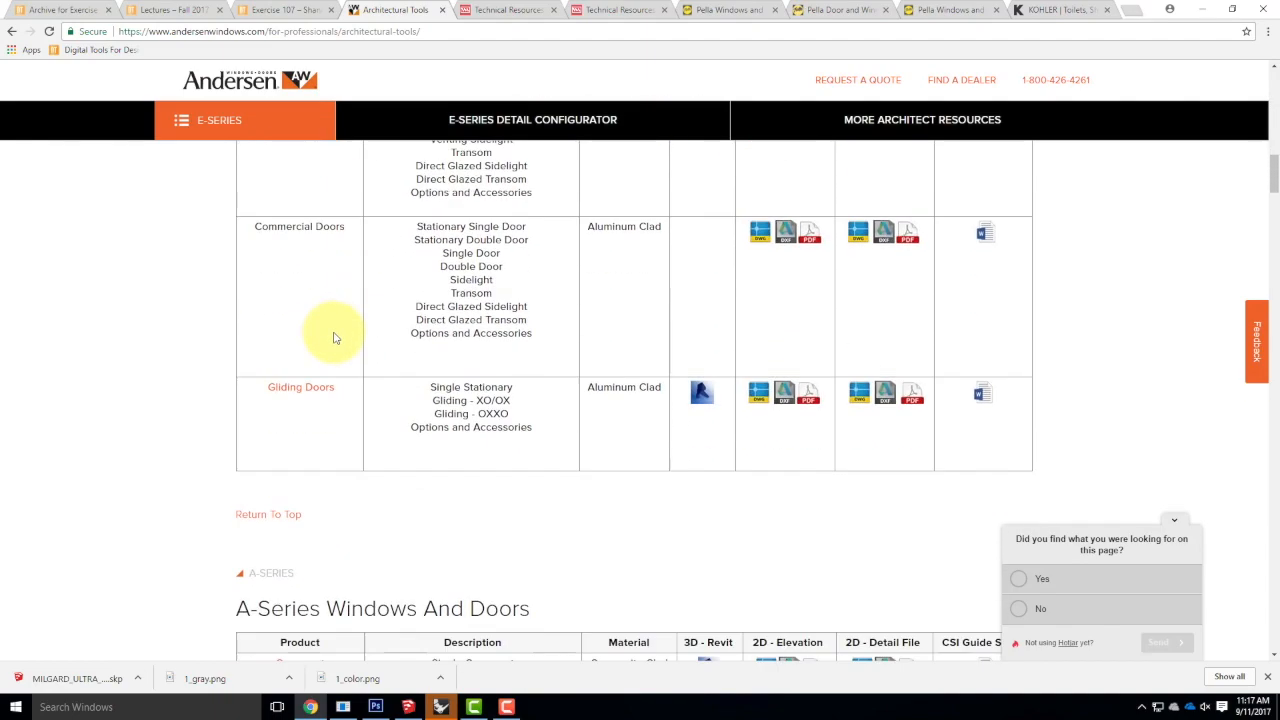
scroll(362, 333, "up", 5)
scroll(364, 333, "down", 13)
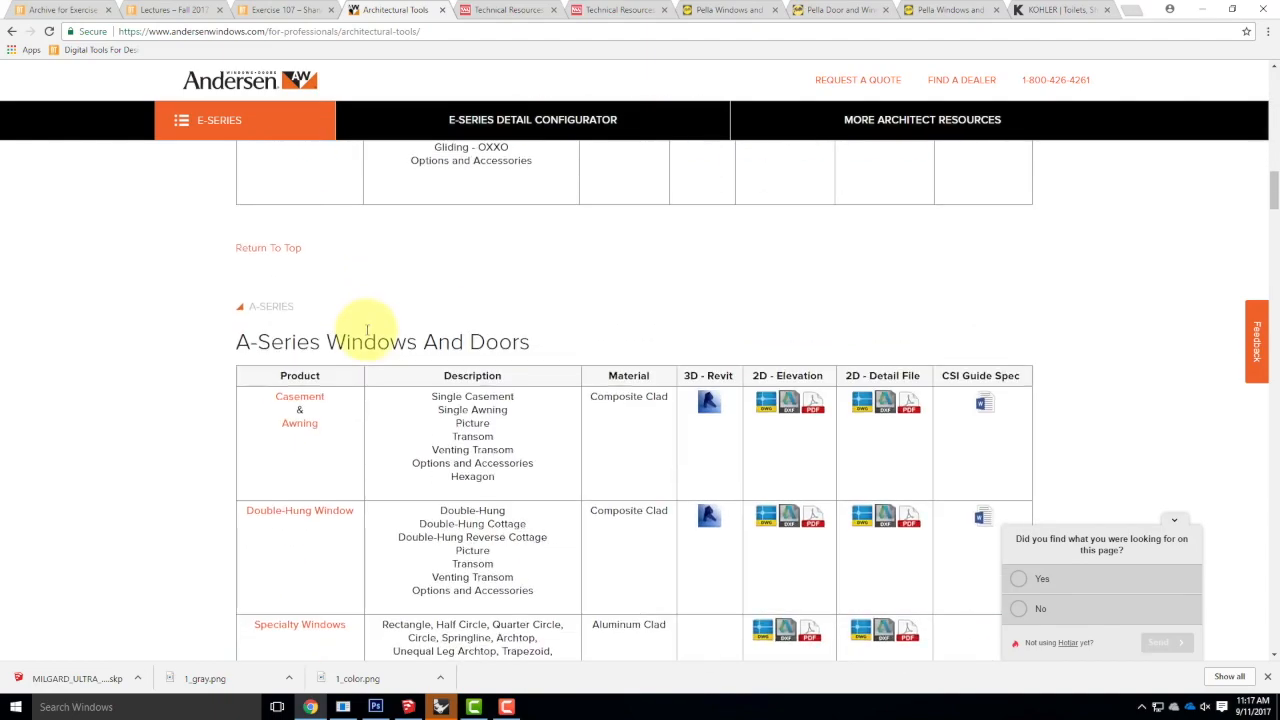
scroll(372, 332, "down", 3)
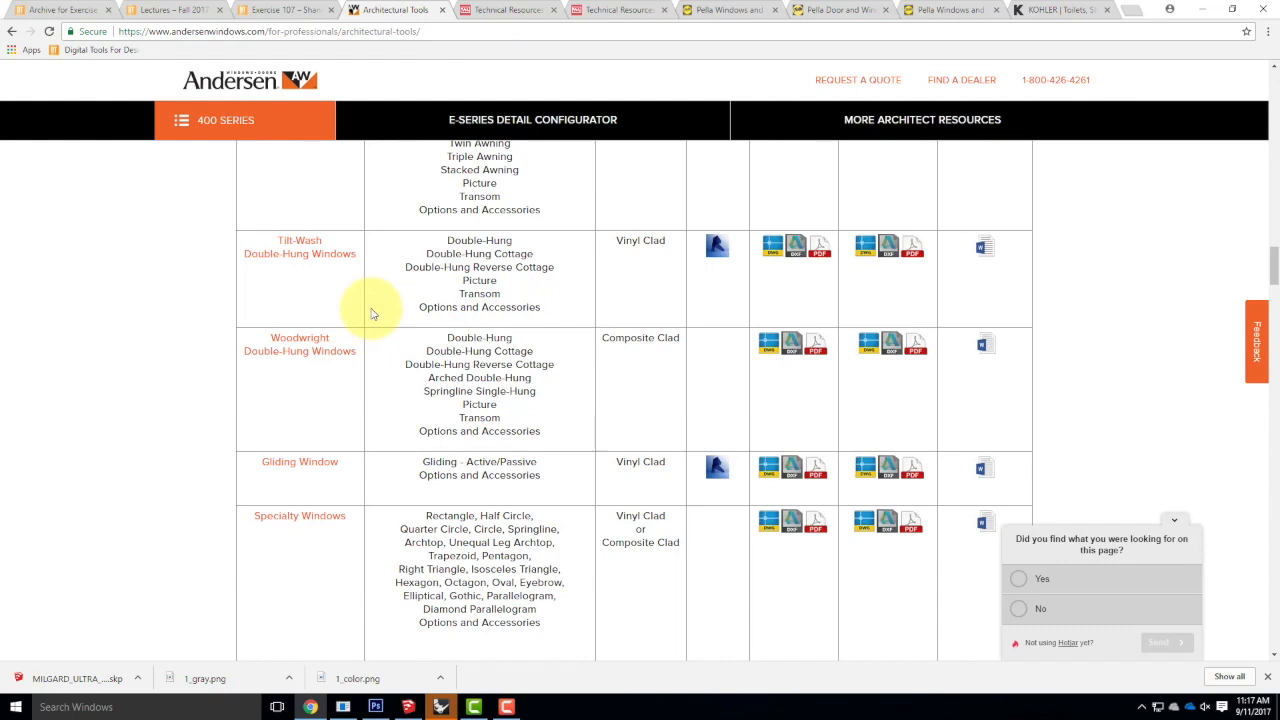
scroll(372, 312, "down", 11)
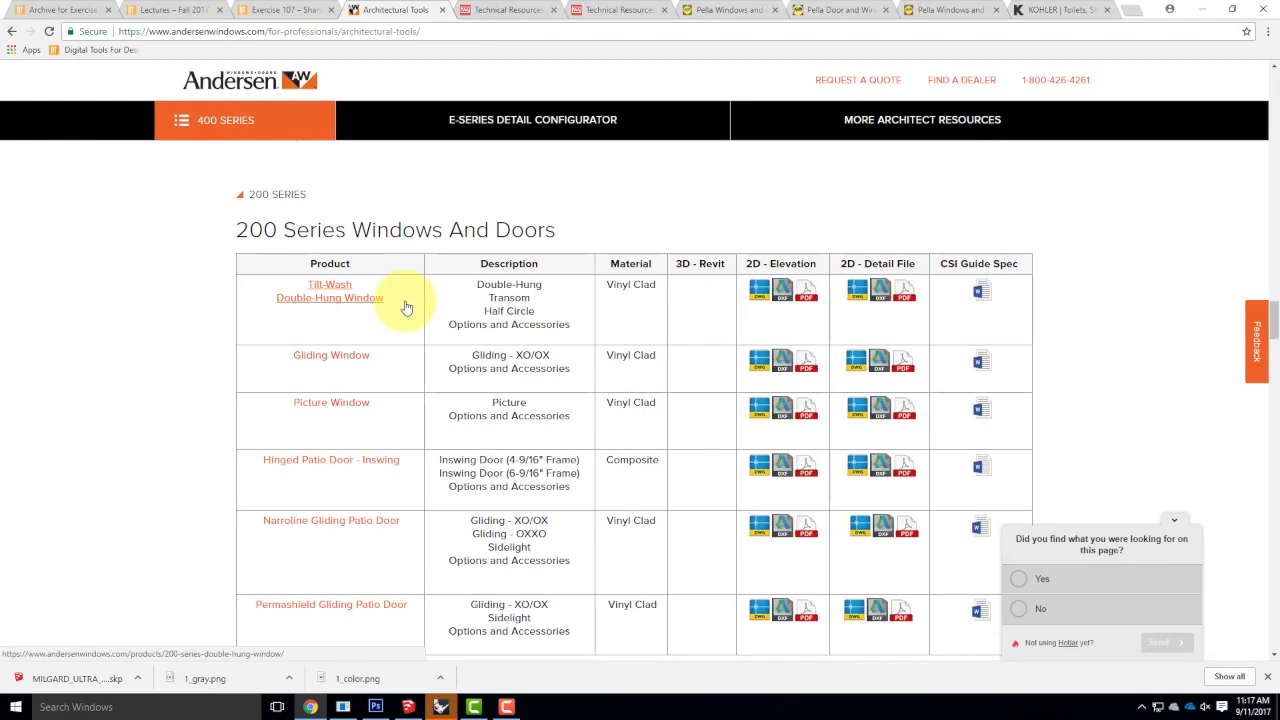
Review Milgard's Technical Resources file list and its filters for drawings, 3-D models, documents and product categories.
left_click(506, 10)
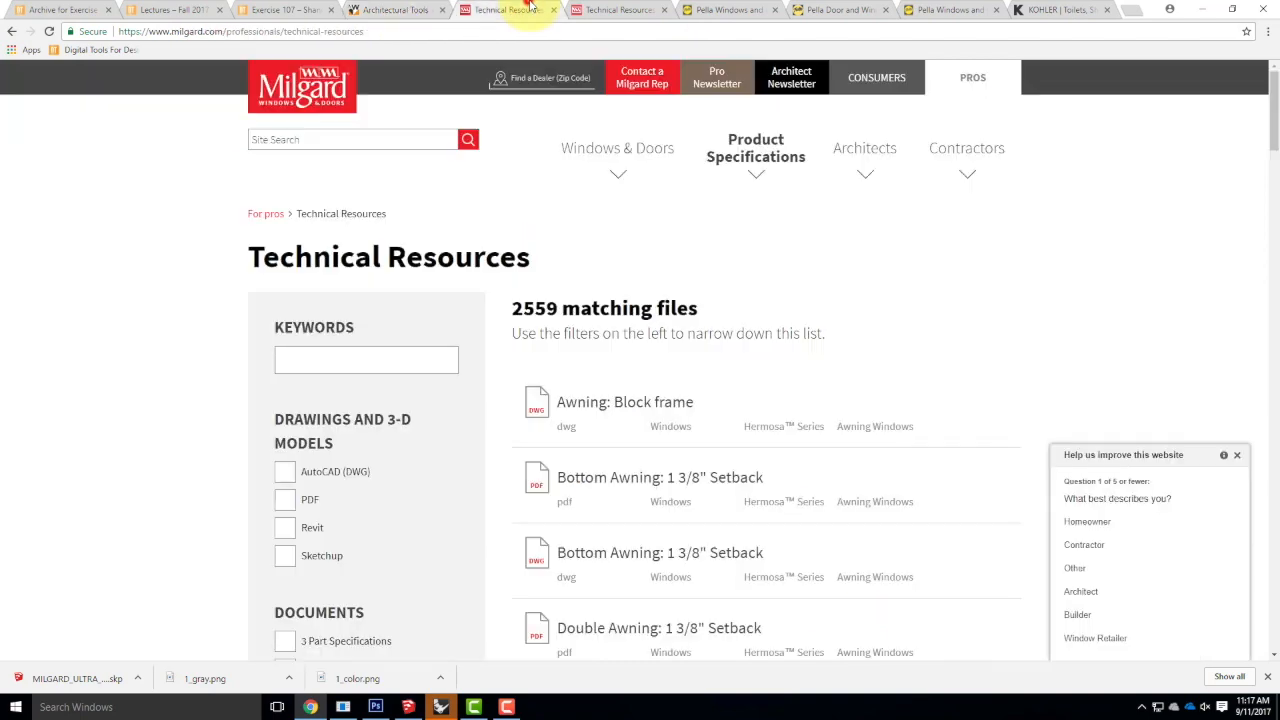
scroll(996, 354, "down", 7)
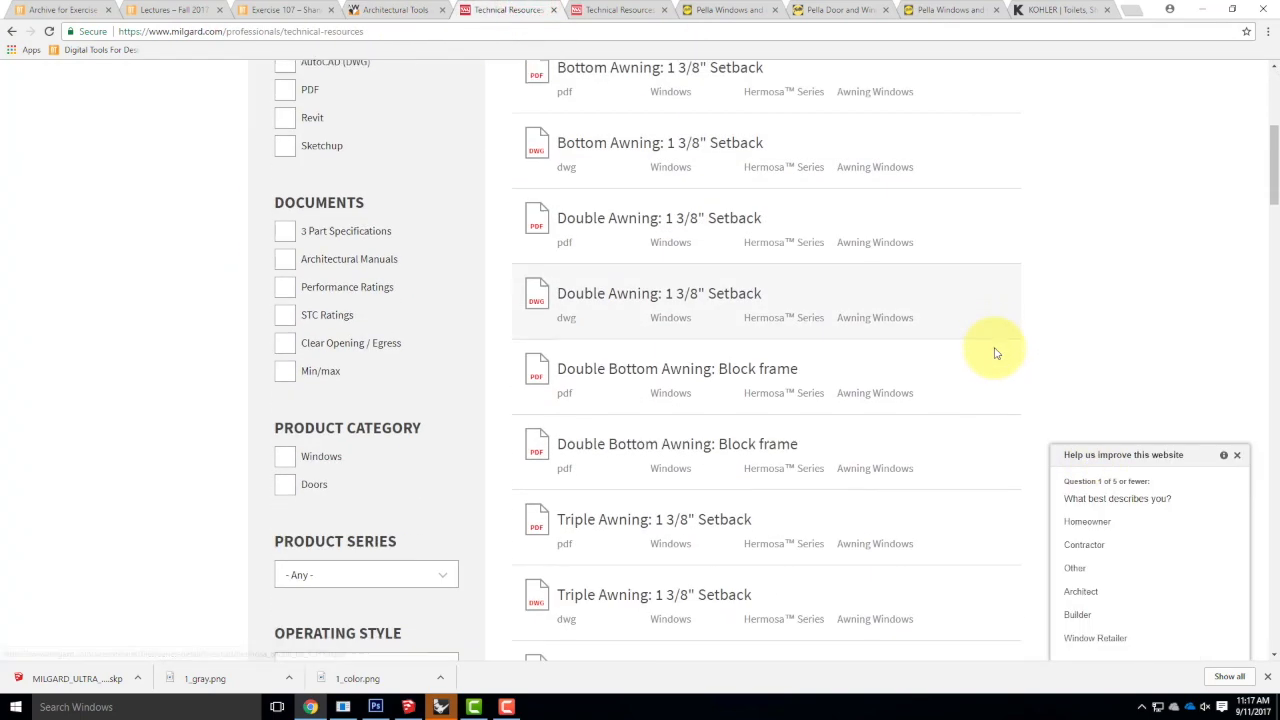
scroll(996, 354, "down", 7)
scroll(996, 354, "up", 12)
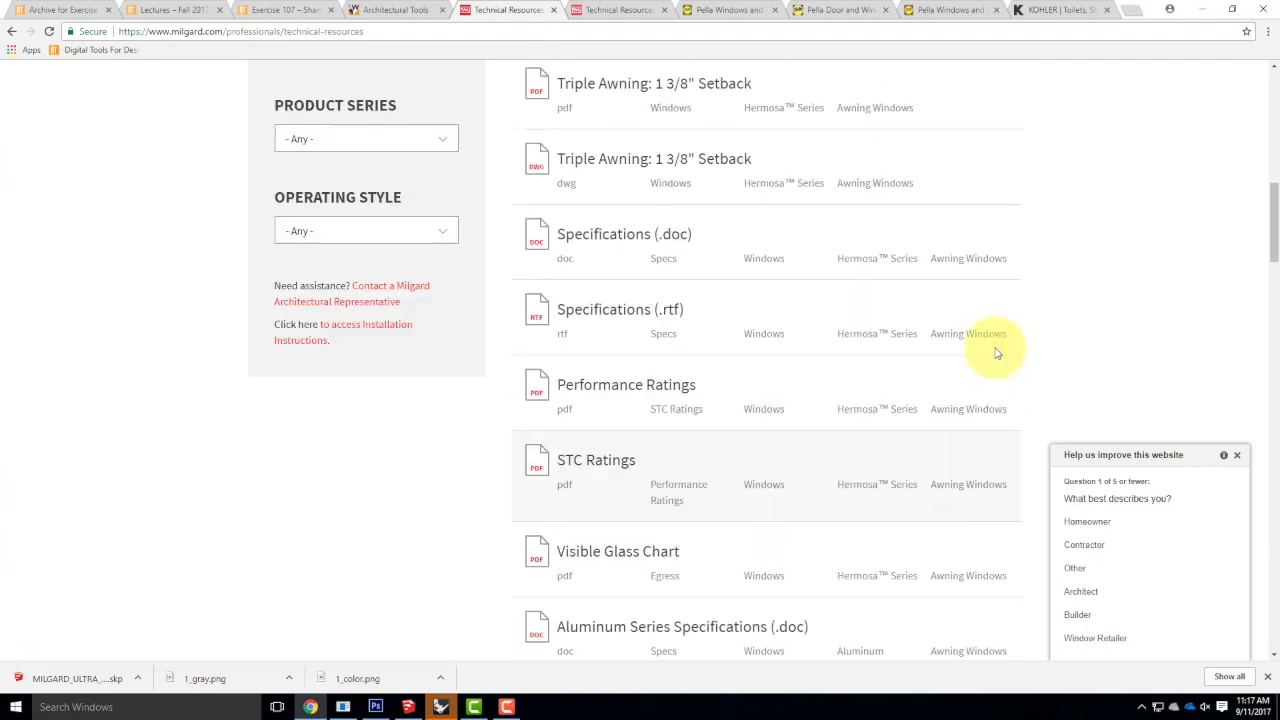
scroll(996, 354, "up", 1)
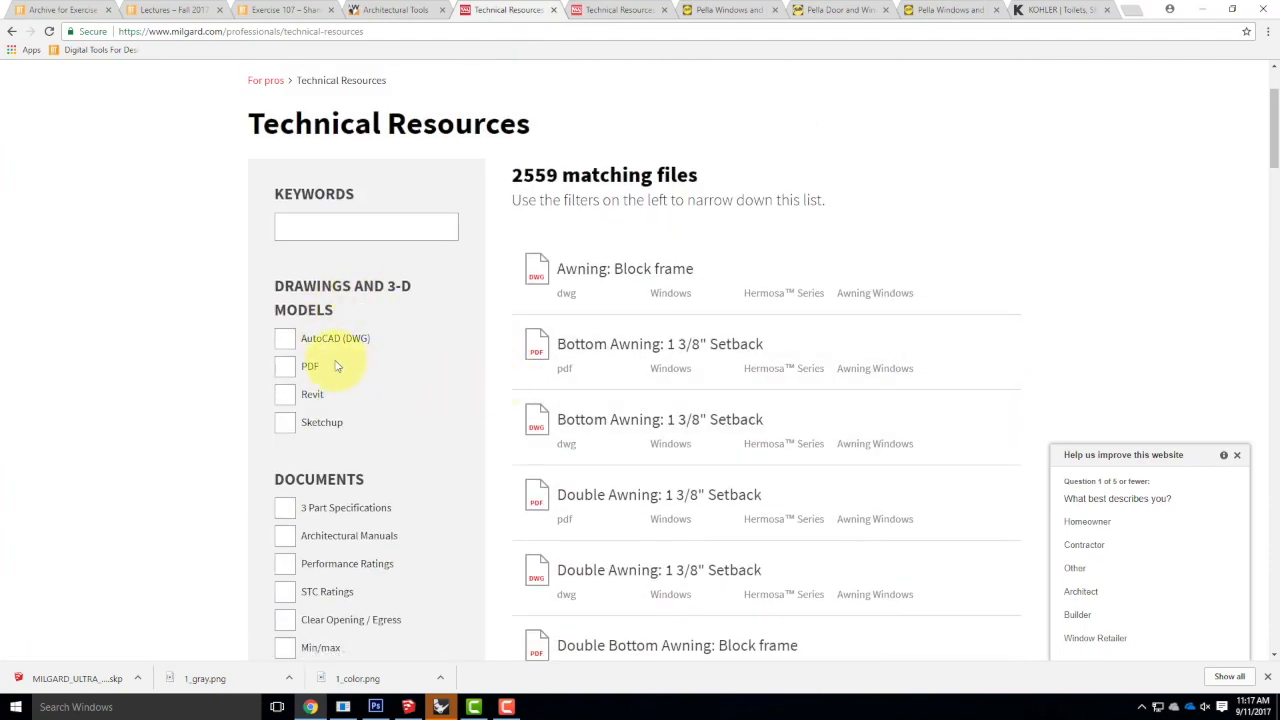
scroll(465, 332, "down", 1)
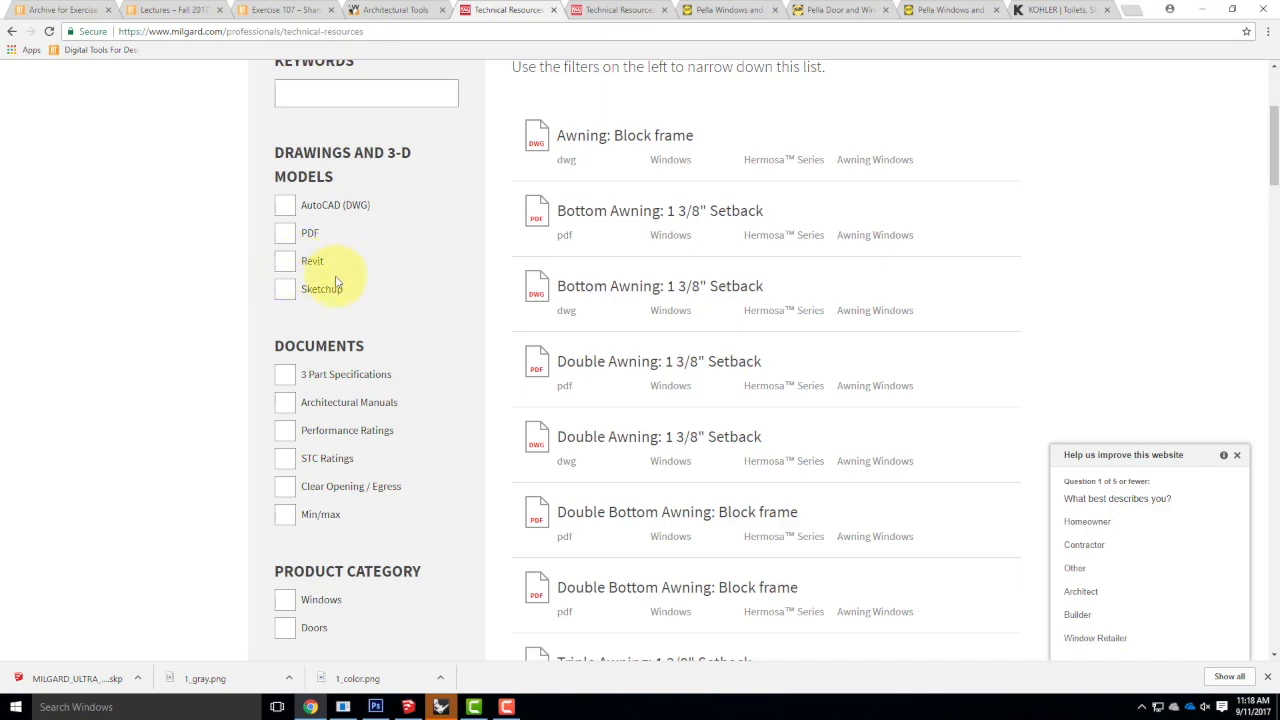
scroll(700, 400, "up", 3)
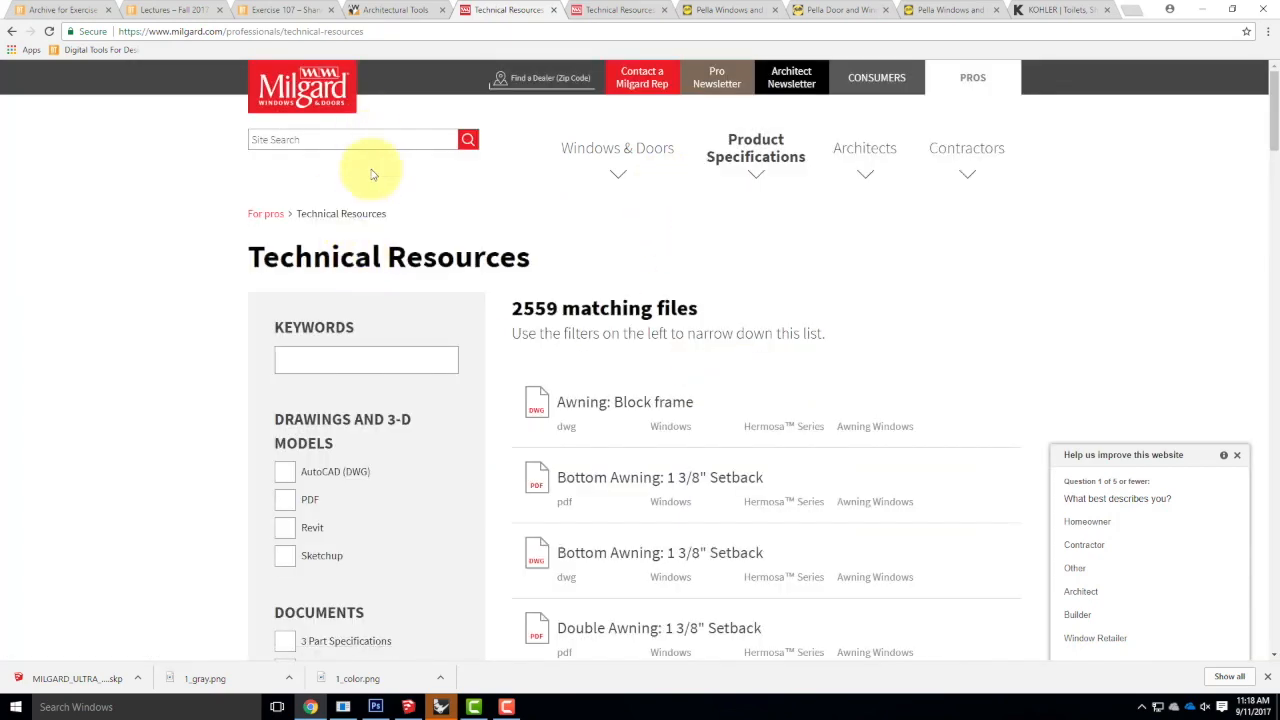
Compare the Revit, 2D elevation and detail file offerings in Andersen's 200 Series and 100 Series tables.
left_click(395, 9)
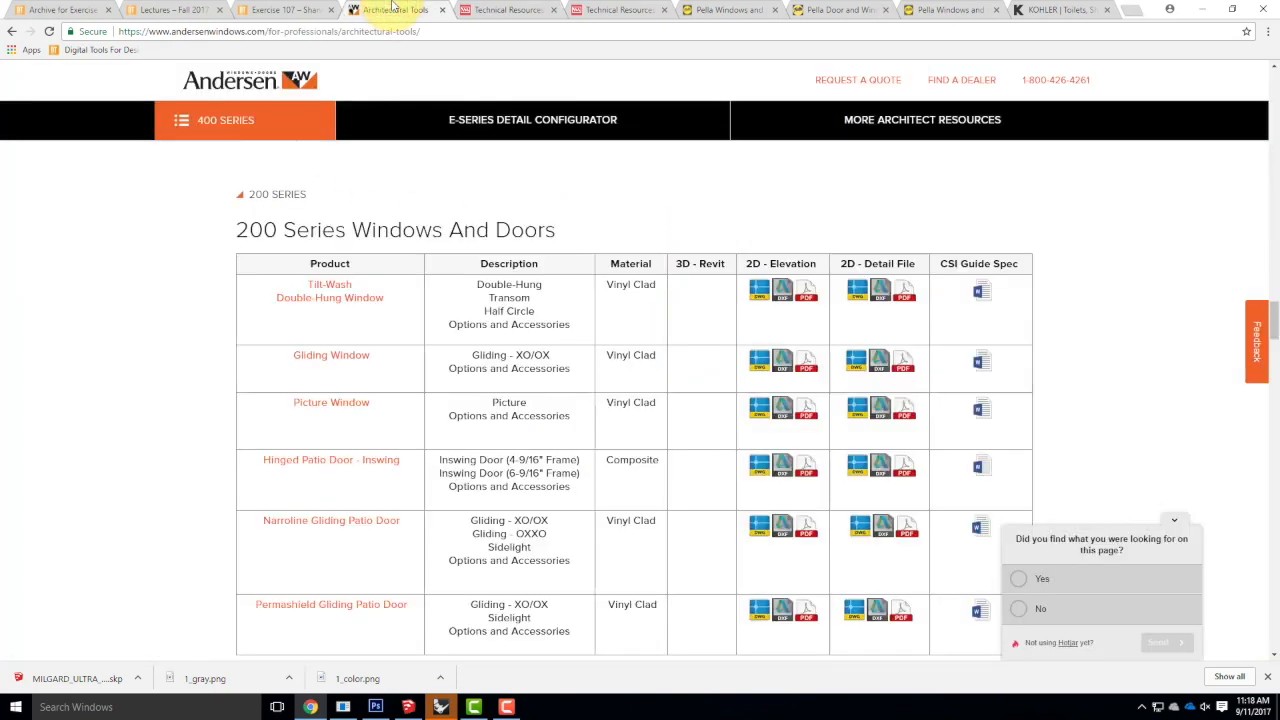
scroll(403, 397, "down", 1)
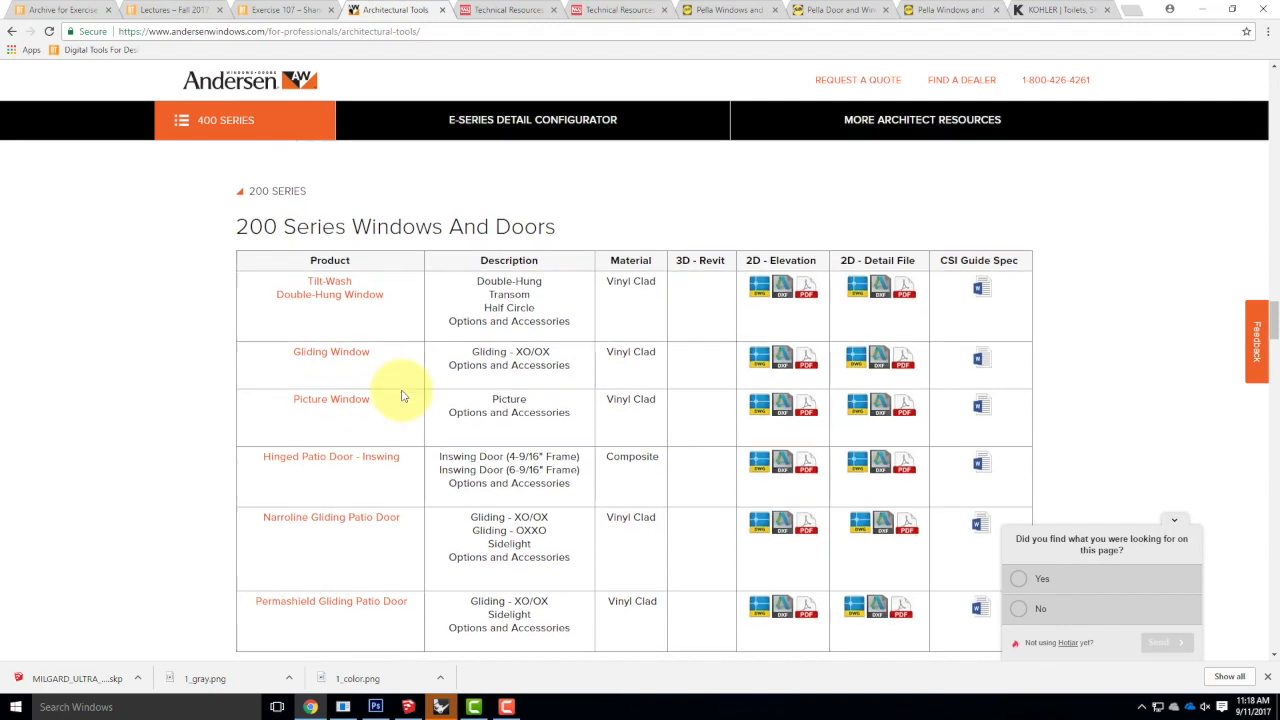
scroll(403, 397, "down", 1)
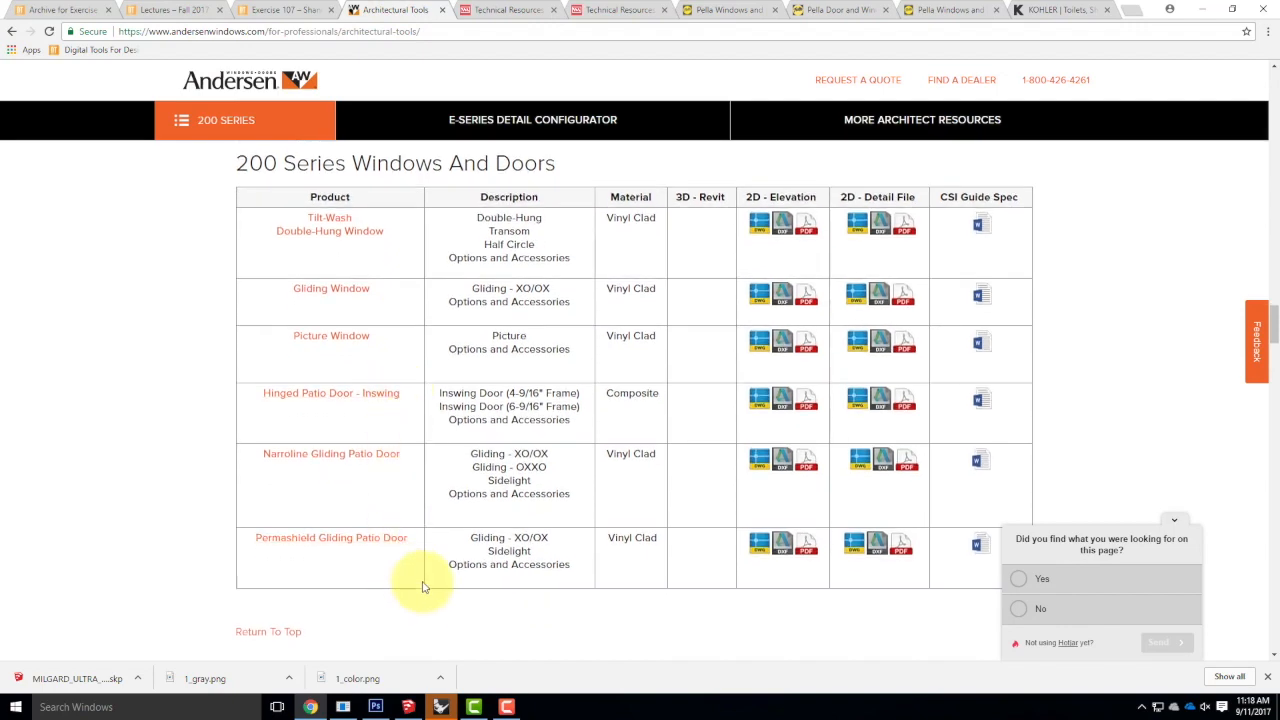
scroll(422, 587, "down", 2)
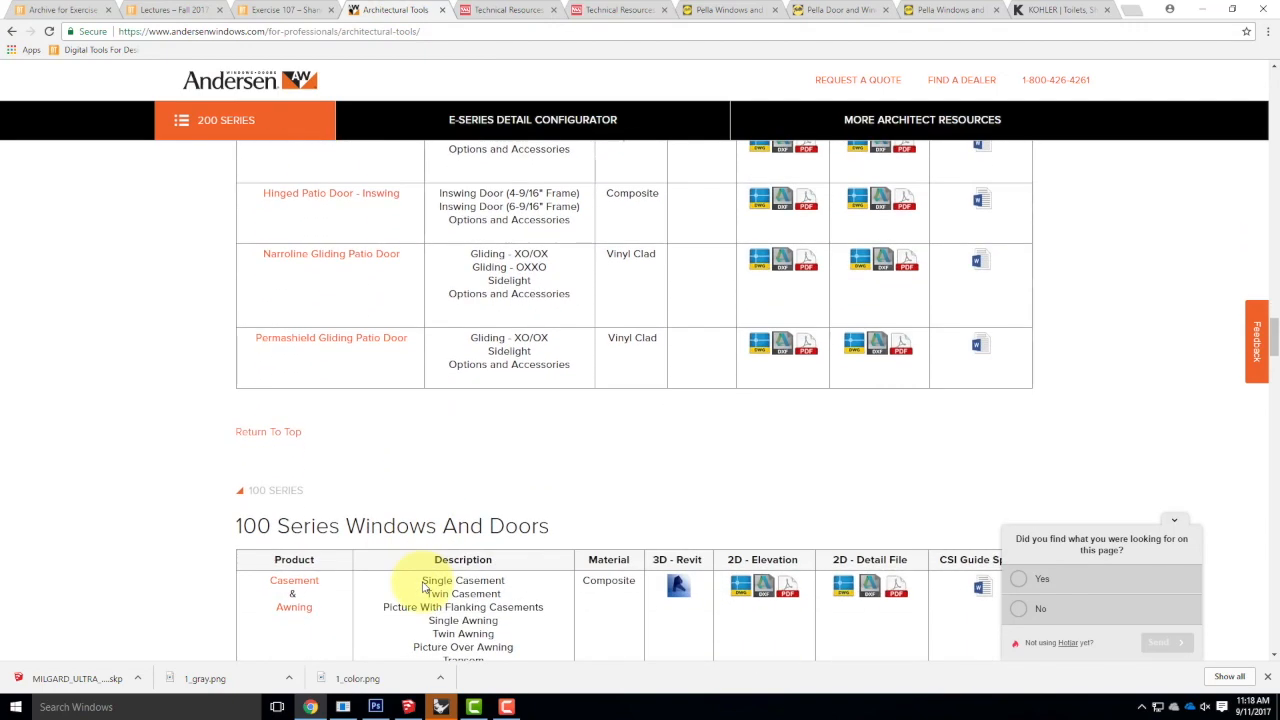
scroll(422, 587, "up", 3)
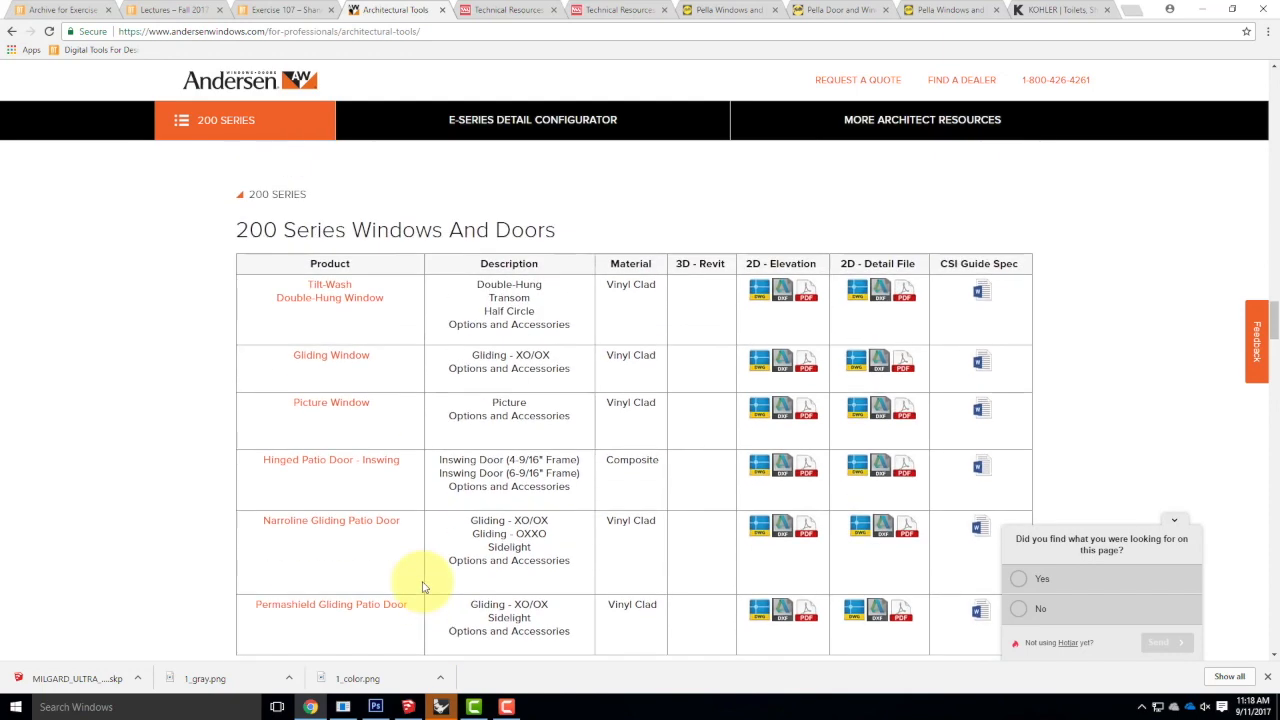
scroll(422, 587, "down", 2)
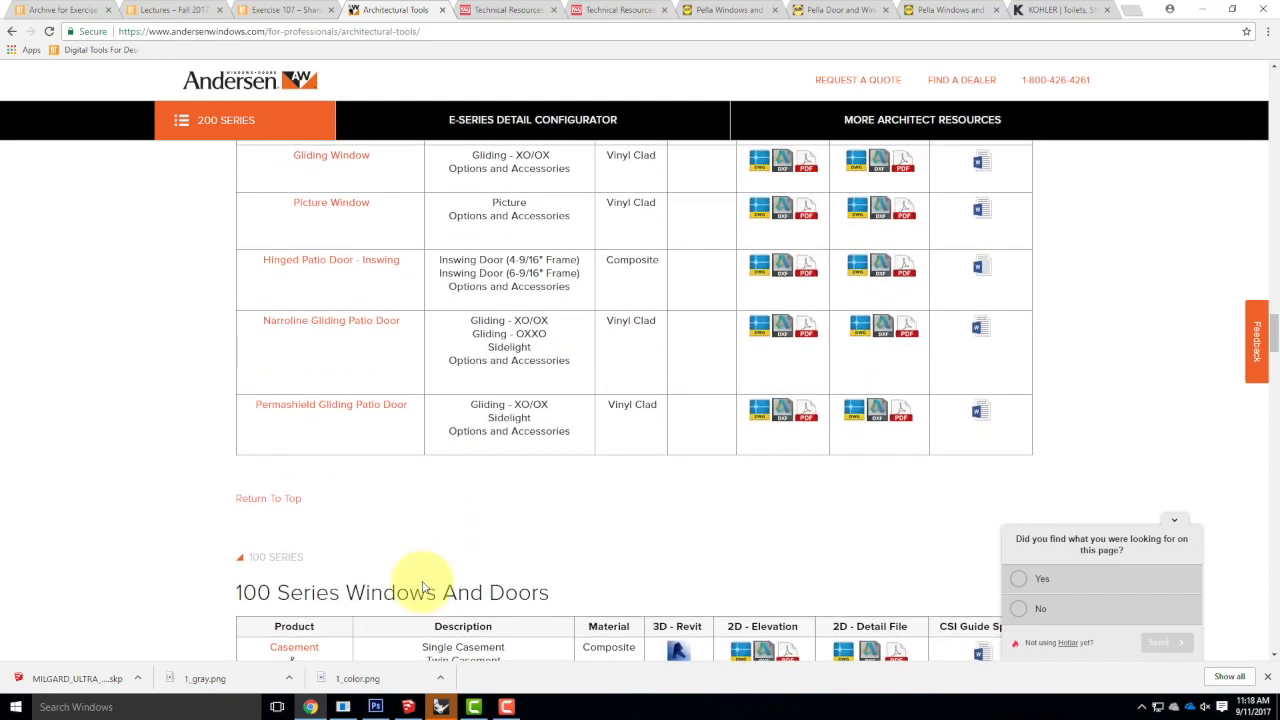
scroll(422, 587, "down", 2)
scroll(422, 586, "down", 1)
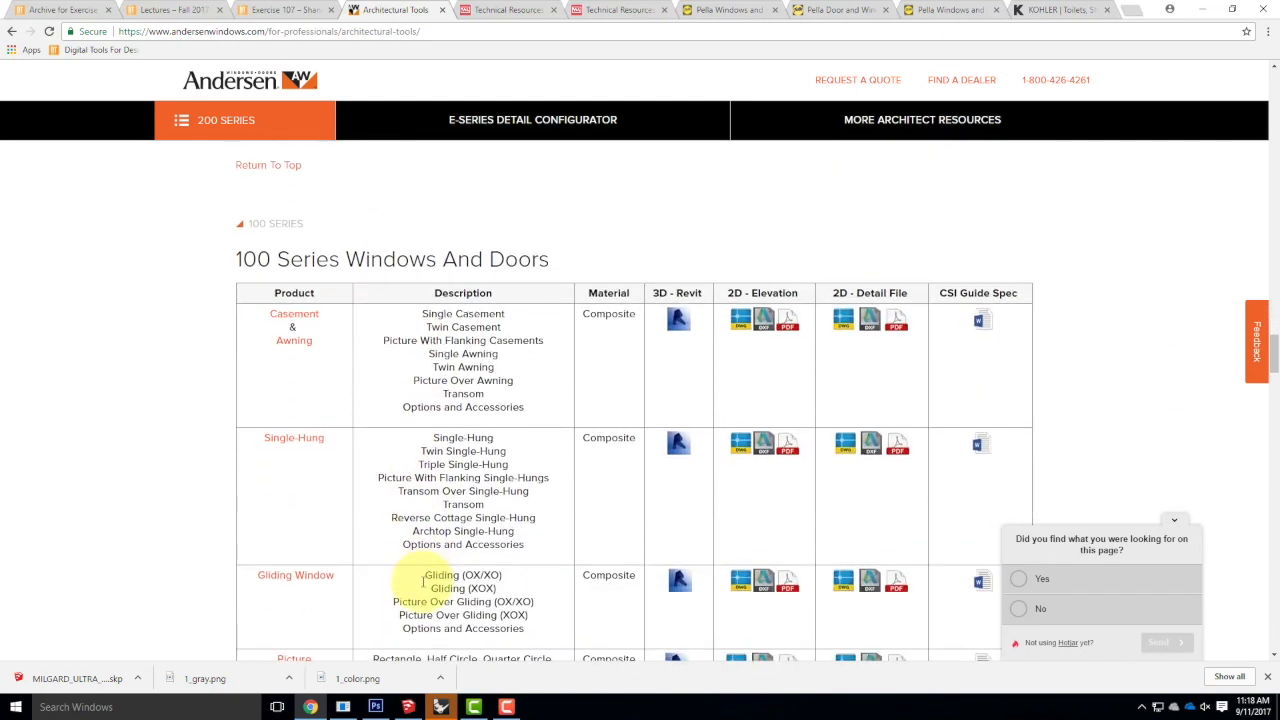
scroll(422, 587, "down", 2)
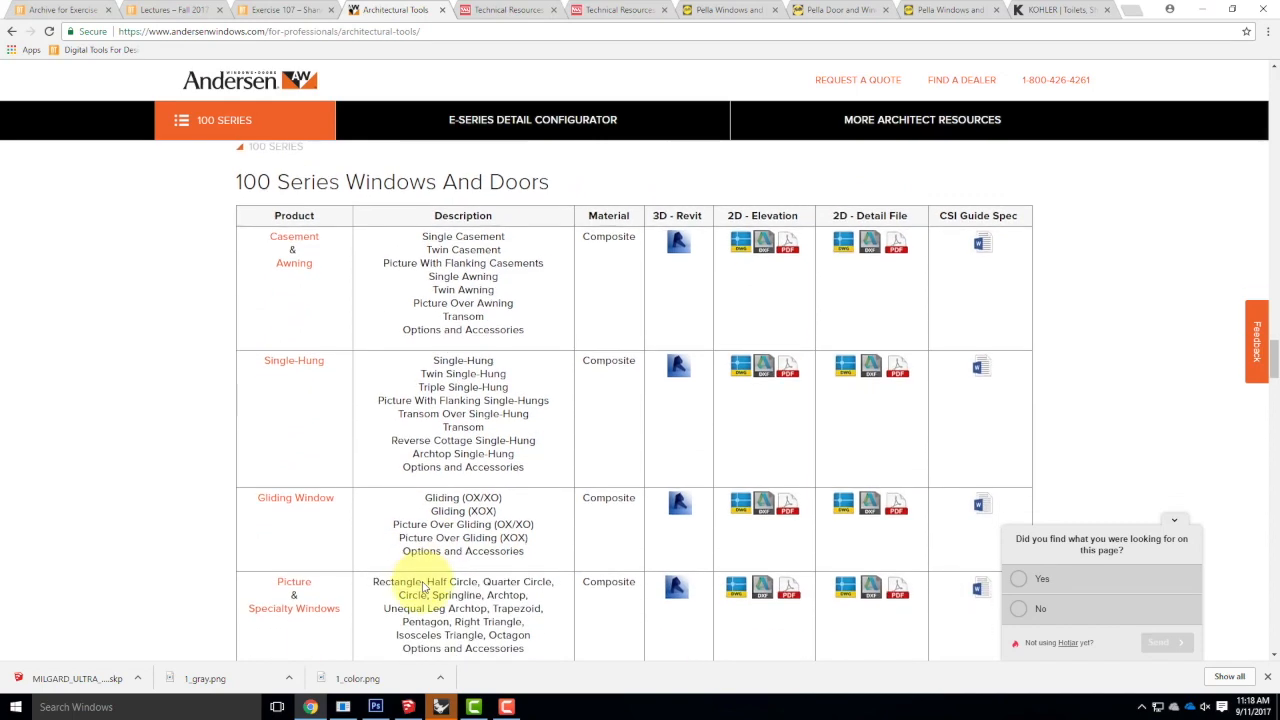
scroll(422, 587, "down", 4)
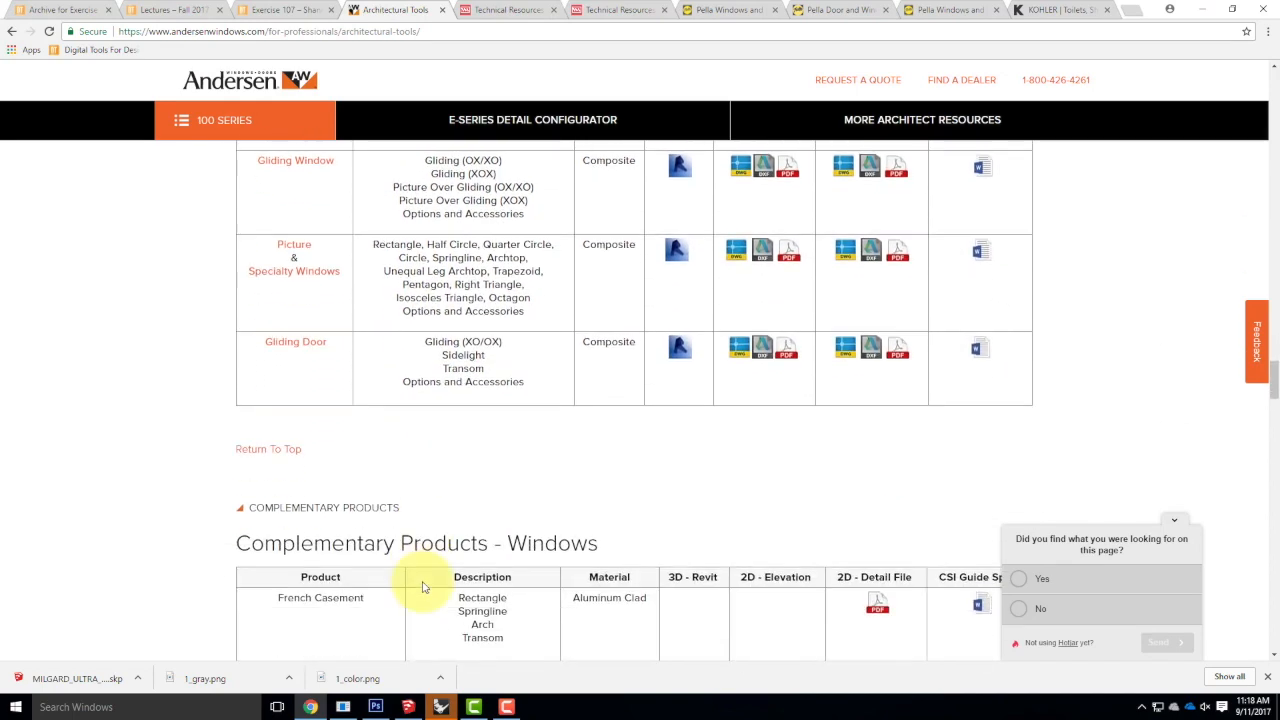
Download the DWG versions of the 2D elevation and 2D detail files for Andersen's 100 Series Casement & Awning windows.
scroll(422, 587, "down", 1)
scroll(422, 587, "up", 5)
scroll(422, 587, "up", 3)
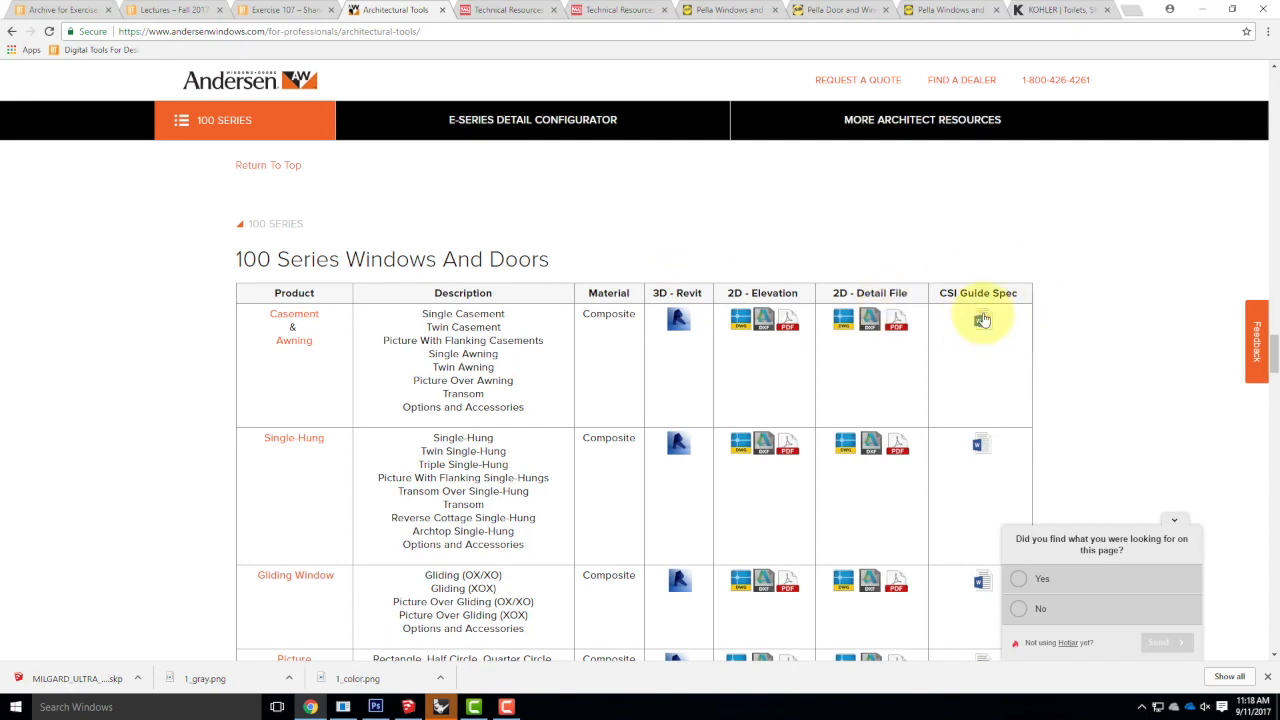
left_click(740, 322)
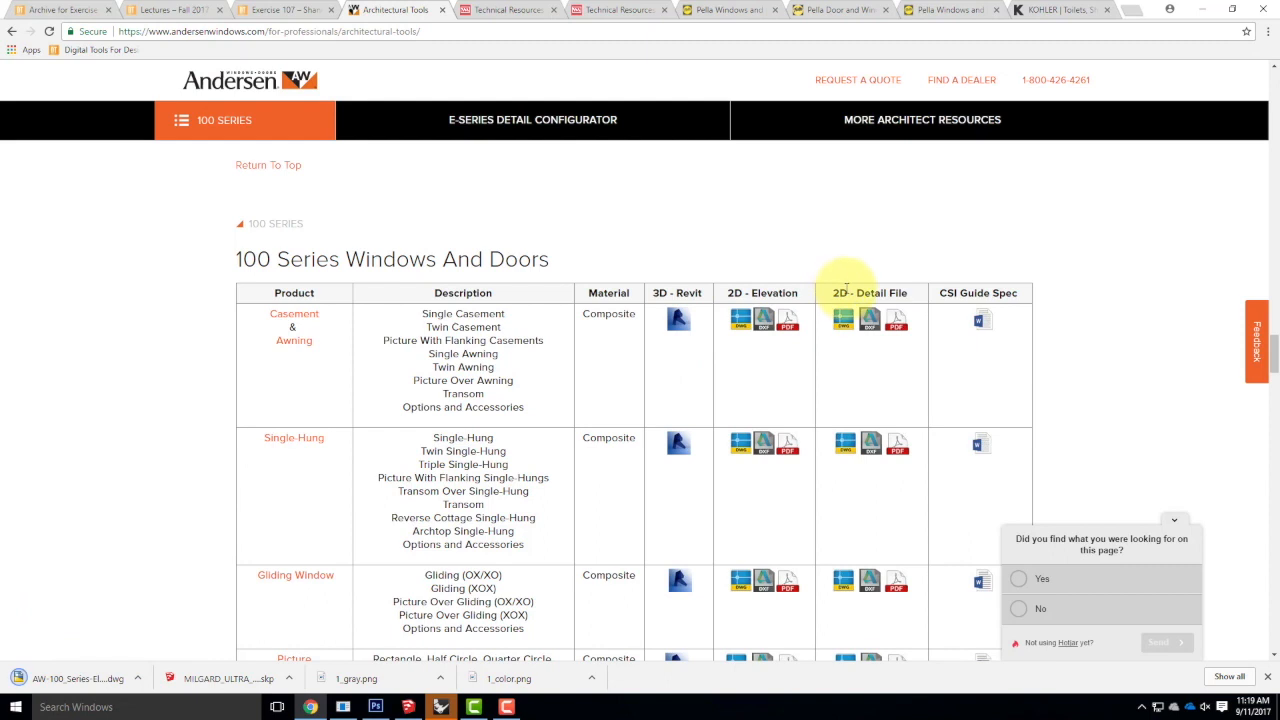
left_click(844, 320)
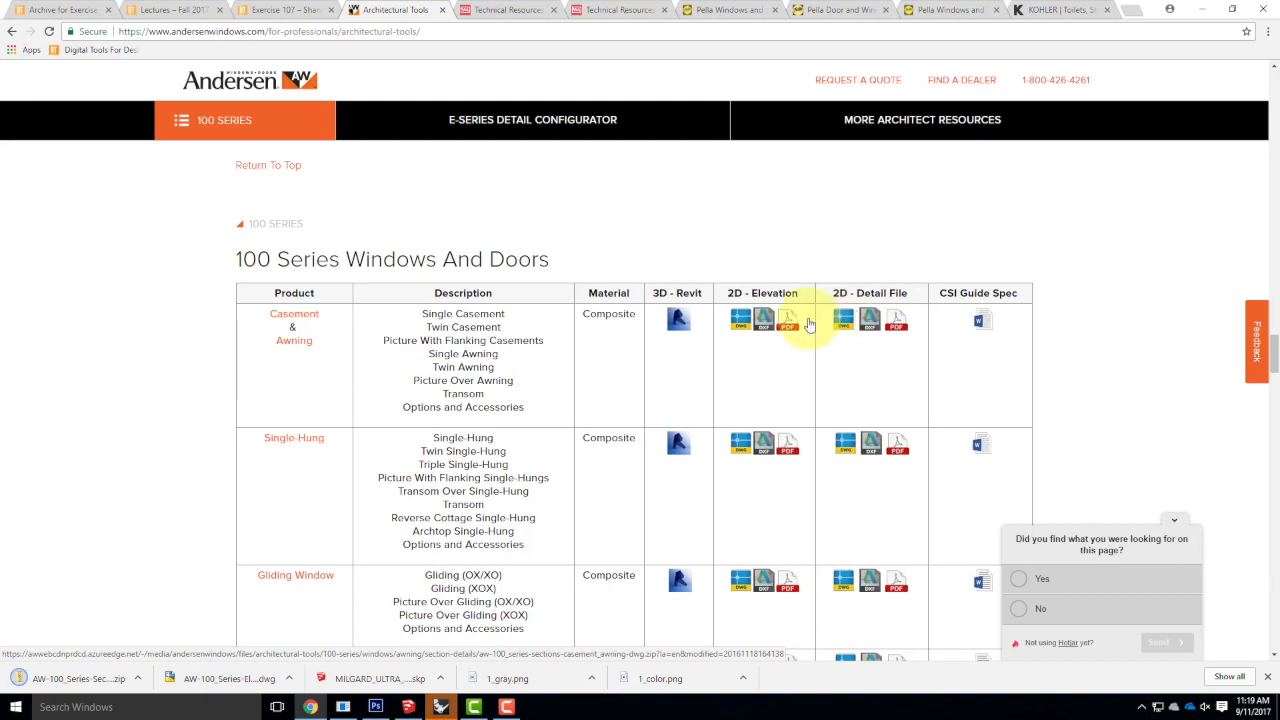
Examine the Colonial and Prairie window sheets of the downloaded 100 Series elevations DWG in AutoCAD and close it without saving.
left_click(212, 684)
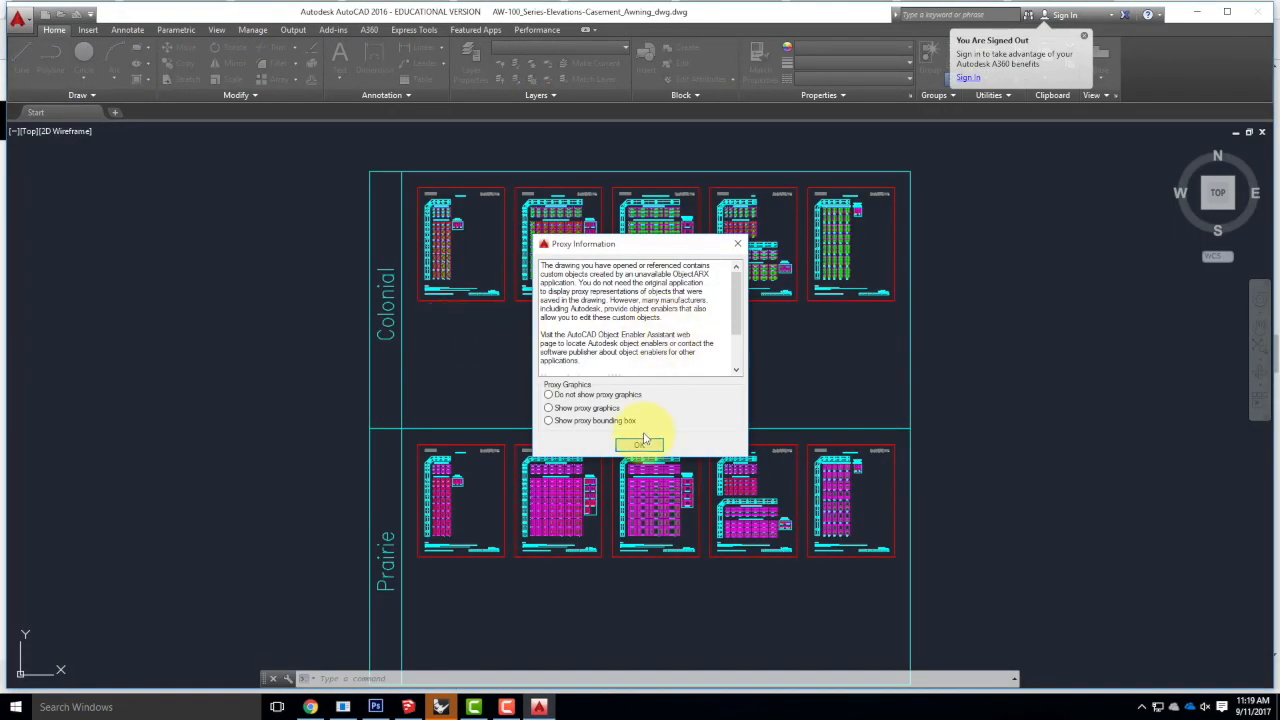
left_click(645, 447)
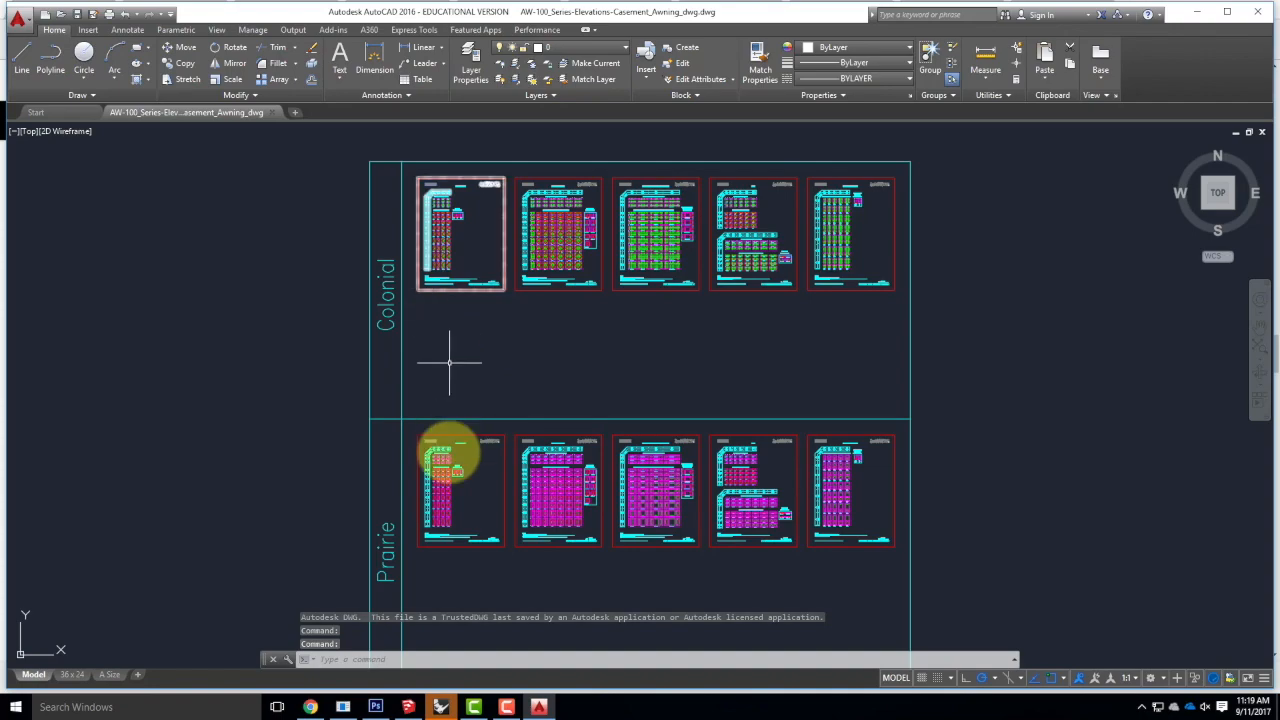
scroll(623, 389, "down", 4)
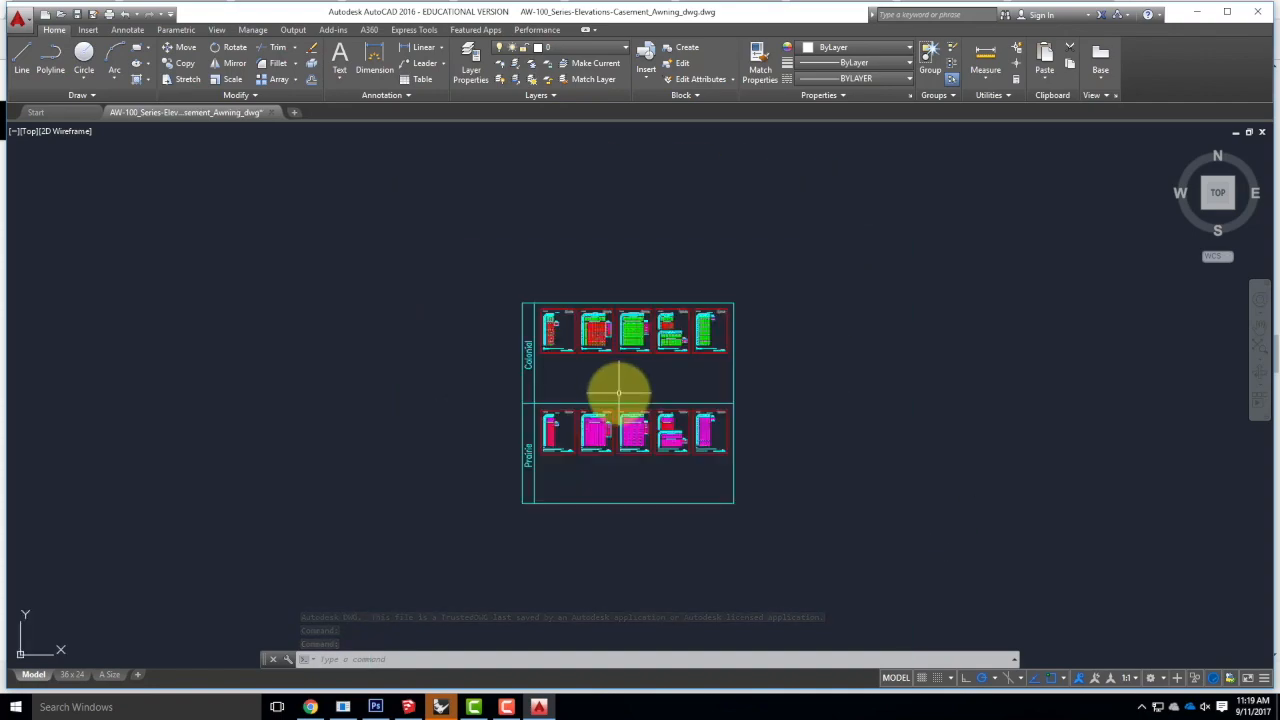
scroll(618, 432, "up", 10)
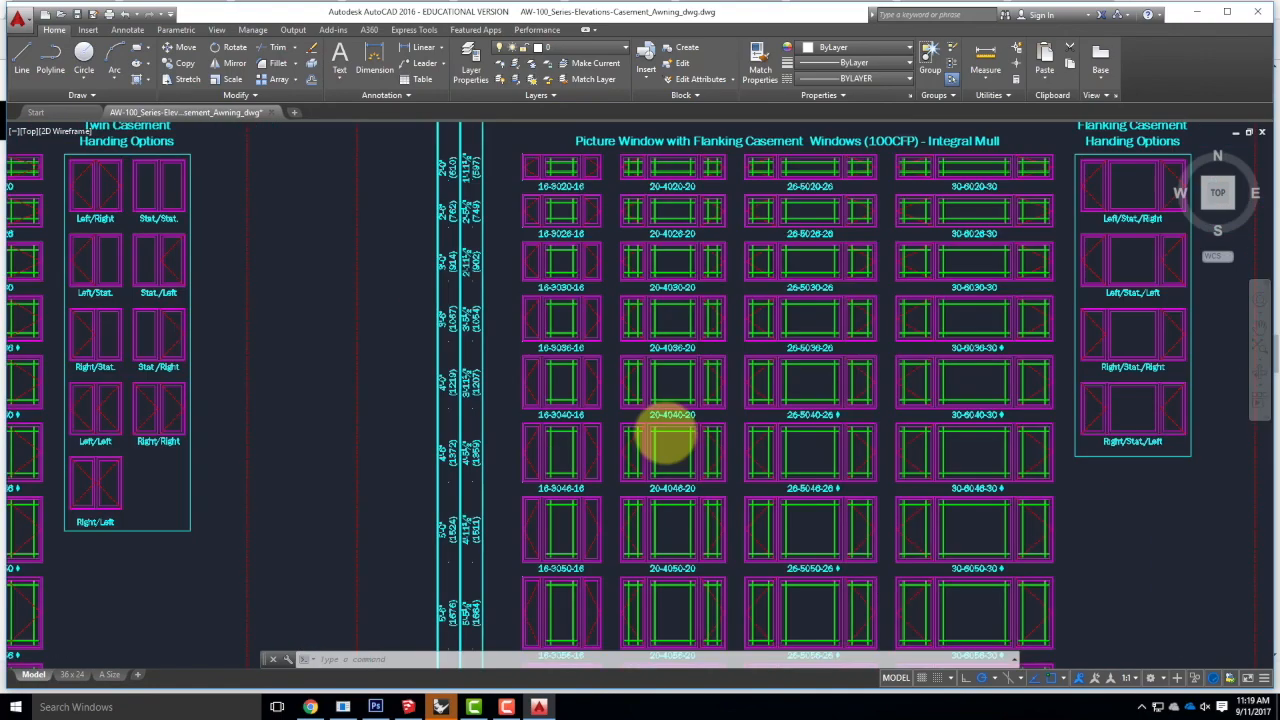
scroll(820, 386, "down", 5)
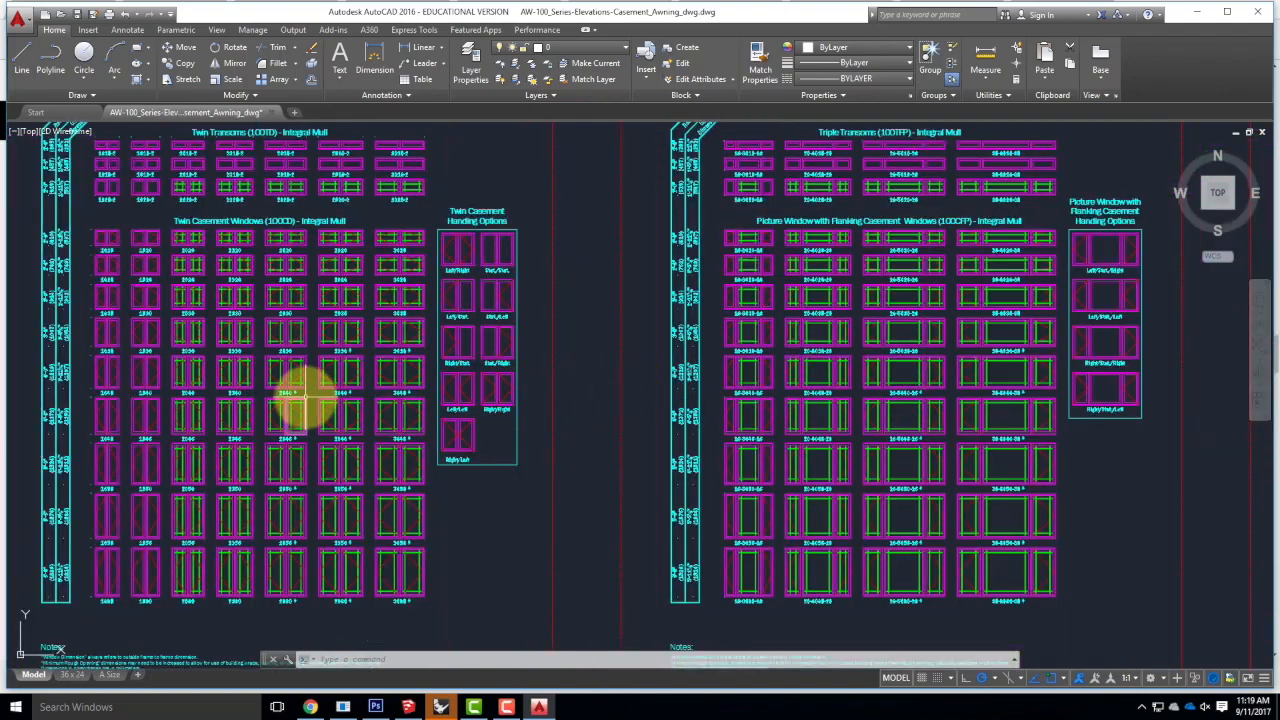
scroll(320, 390, "up", 5)
scroll(471, 509, "up", 4)
scroll(494, 523, "down", 12)
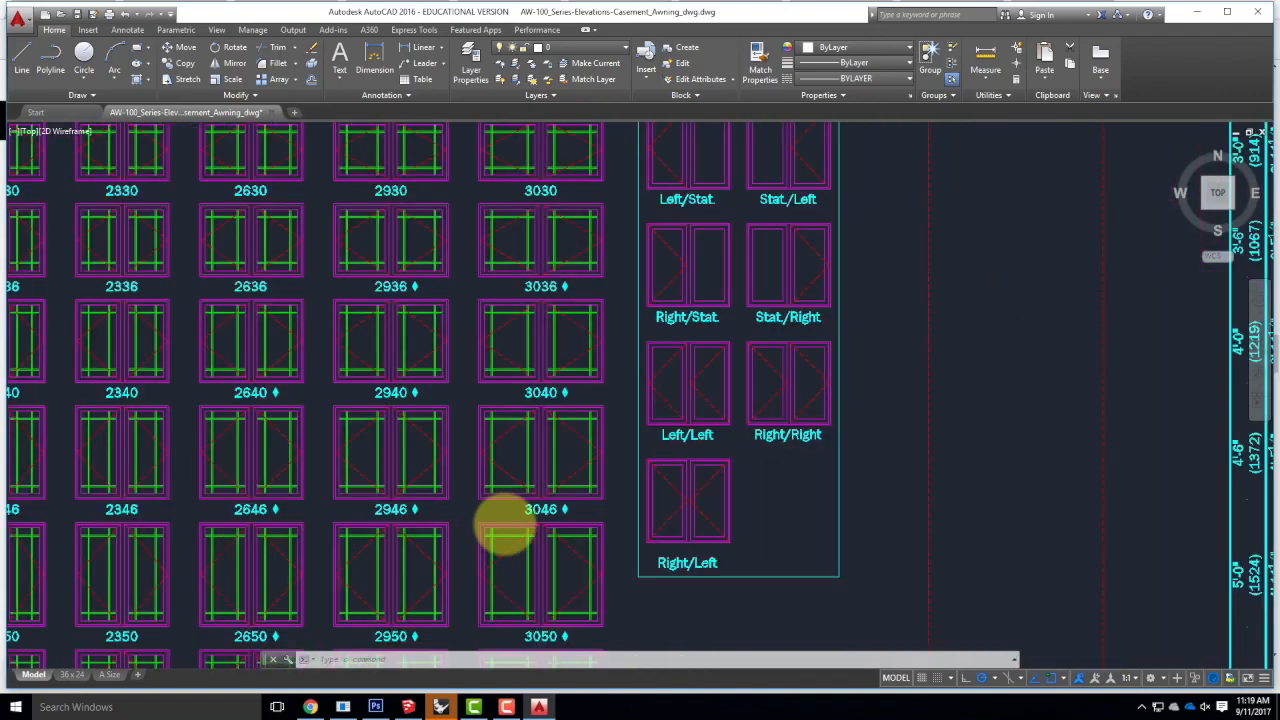
scroll(206, 457, "up", 3)
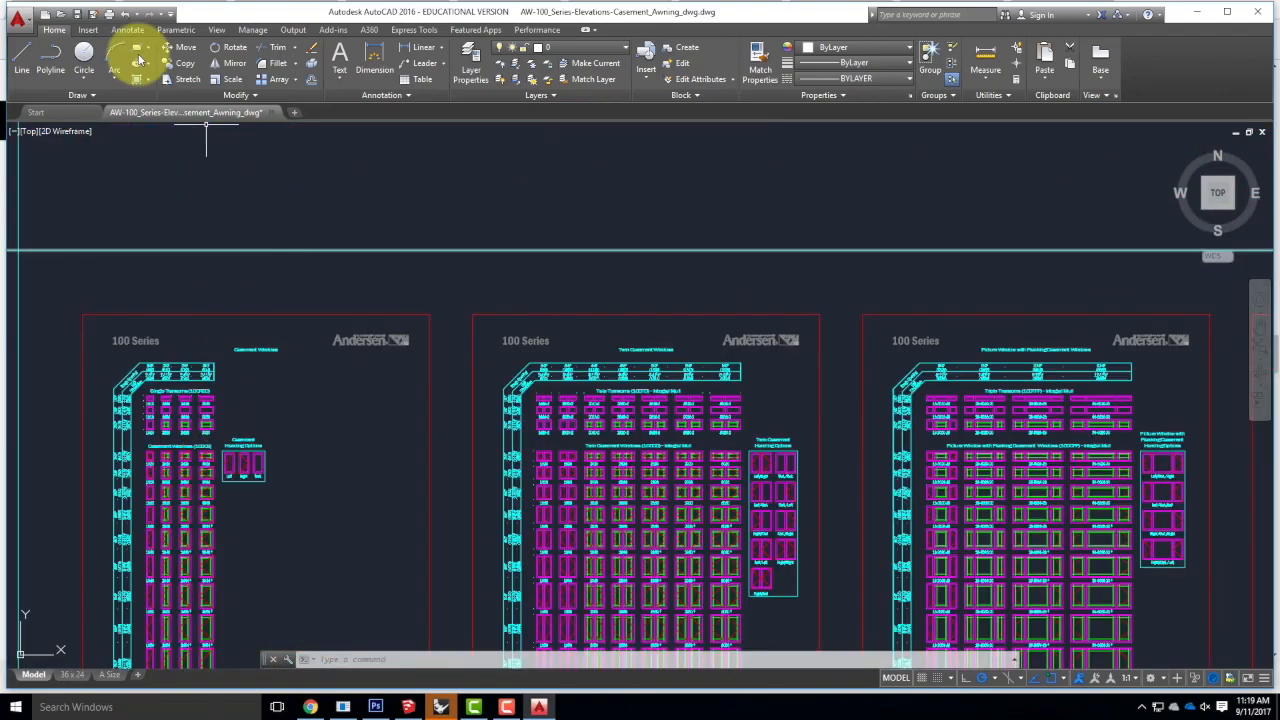
left_click(1257, 11)
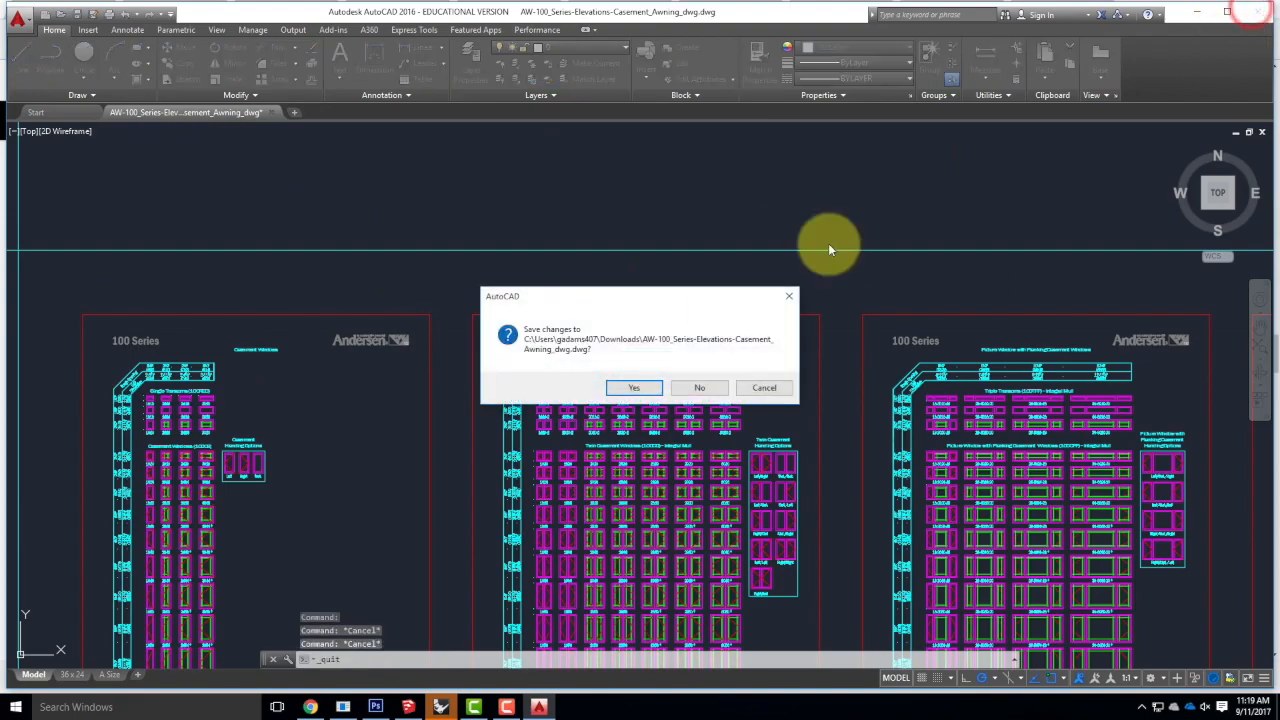
left_click(689, 386)
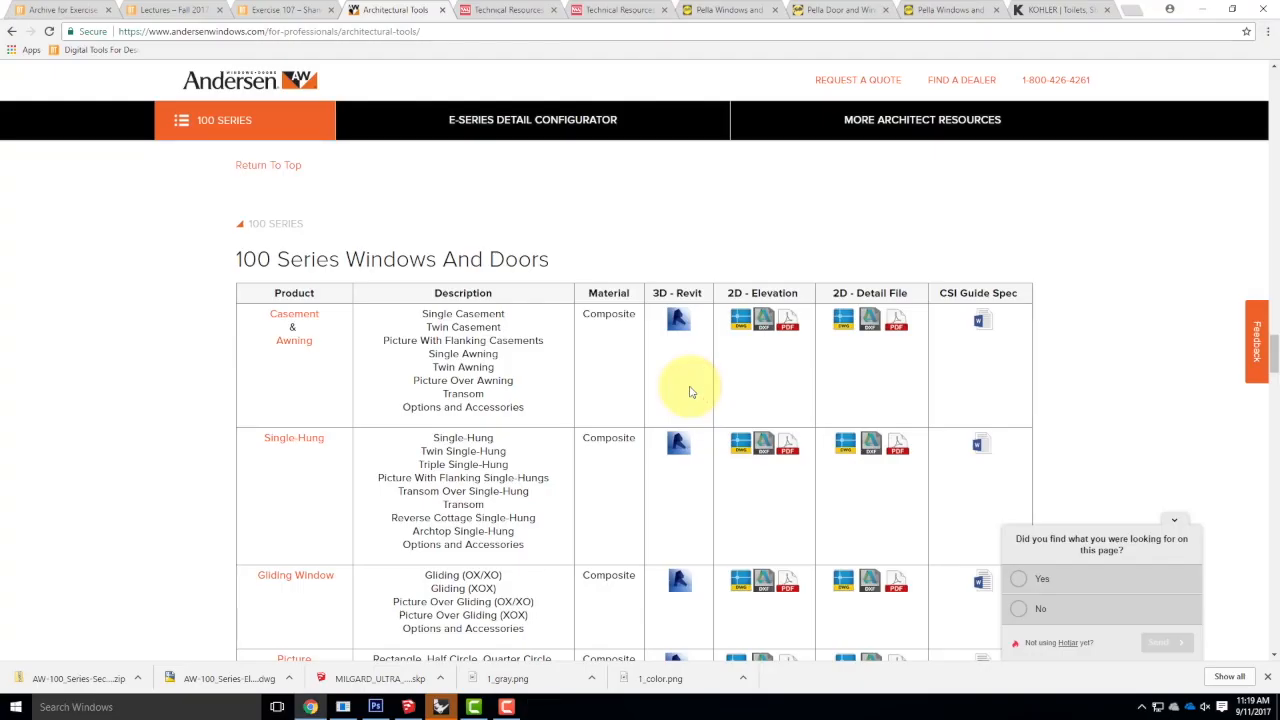
Launch Rhinoceros 5 (64-bit).
left_click(13, 706)
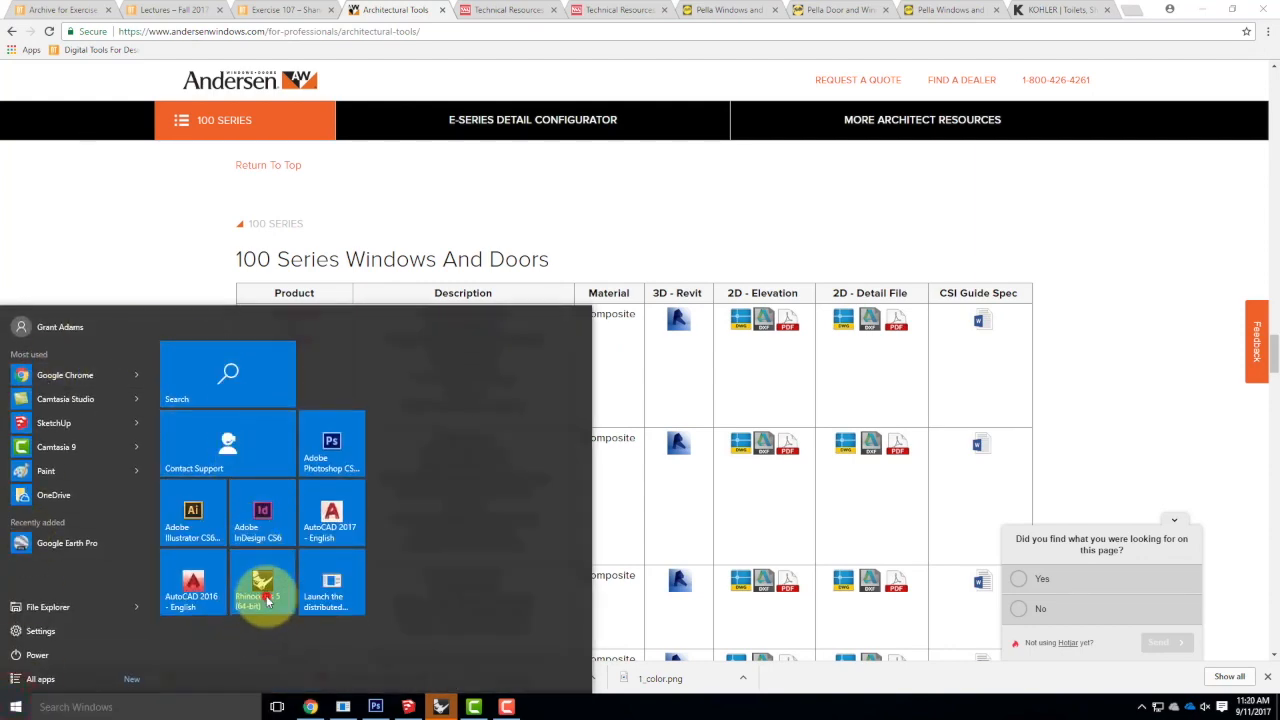
left_click(267, 600)
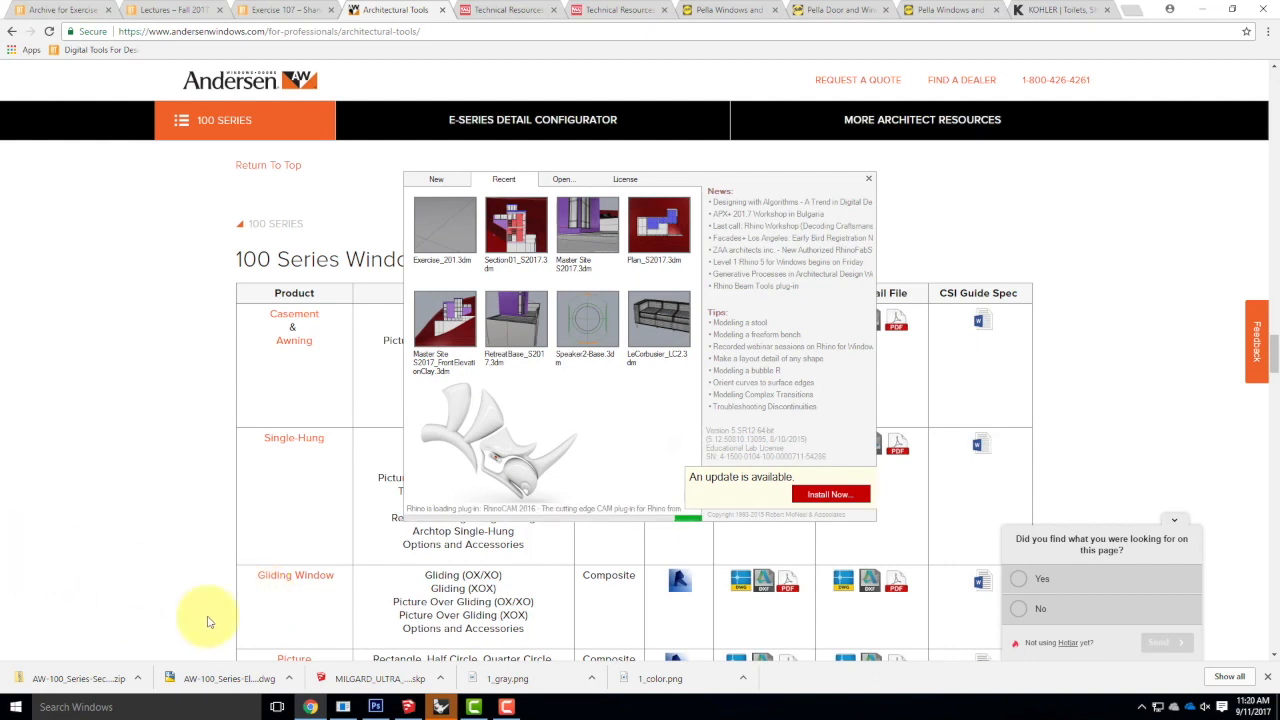
Locate the downloaded AW-100 Series sections zip in the Downloads folder and try to extract its contents.
left_click(138, 678)
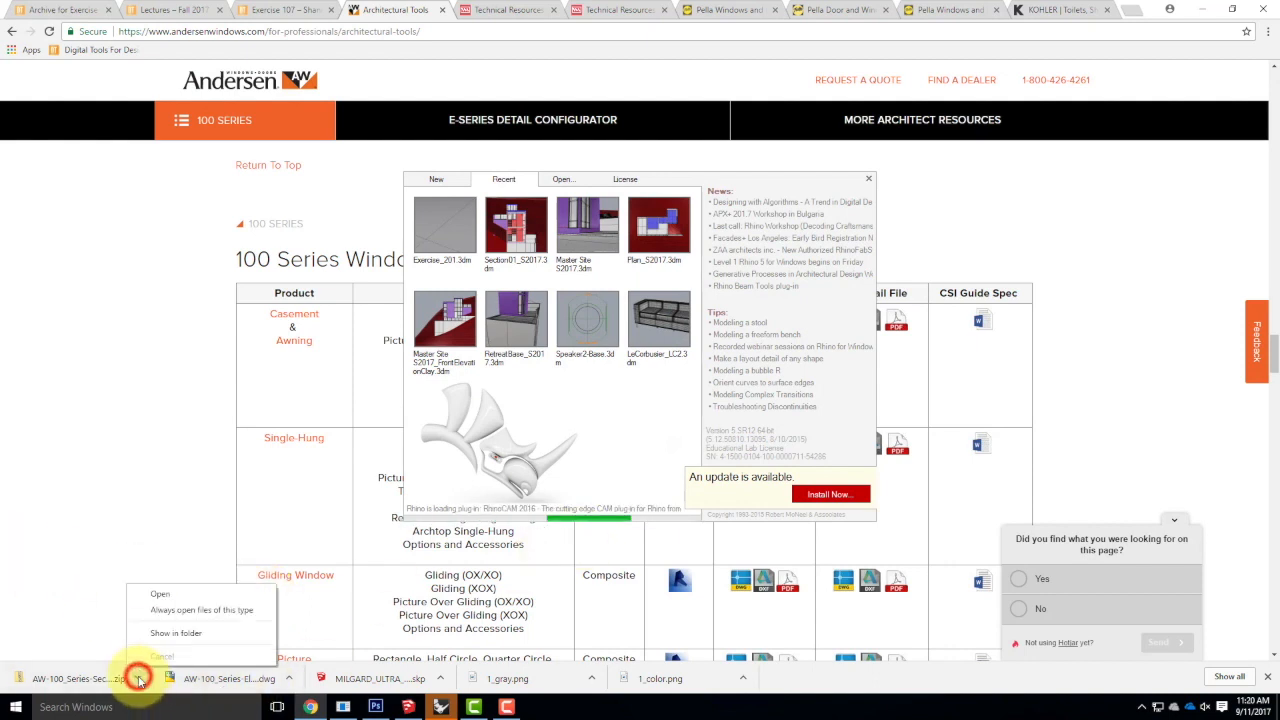
left_click(162, 630)
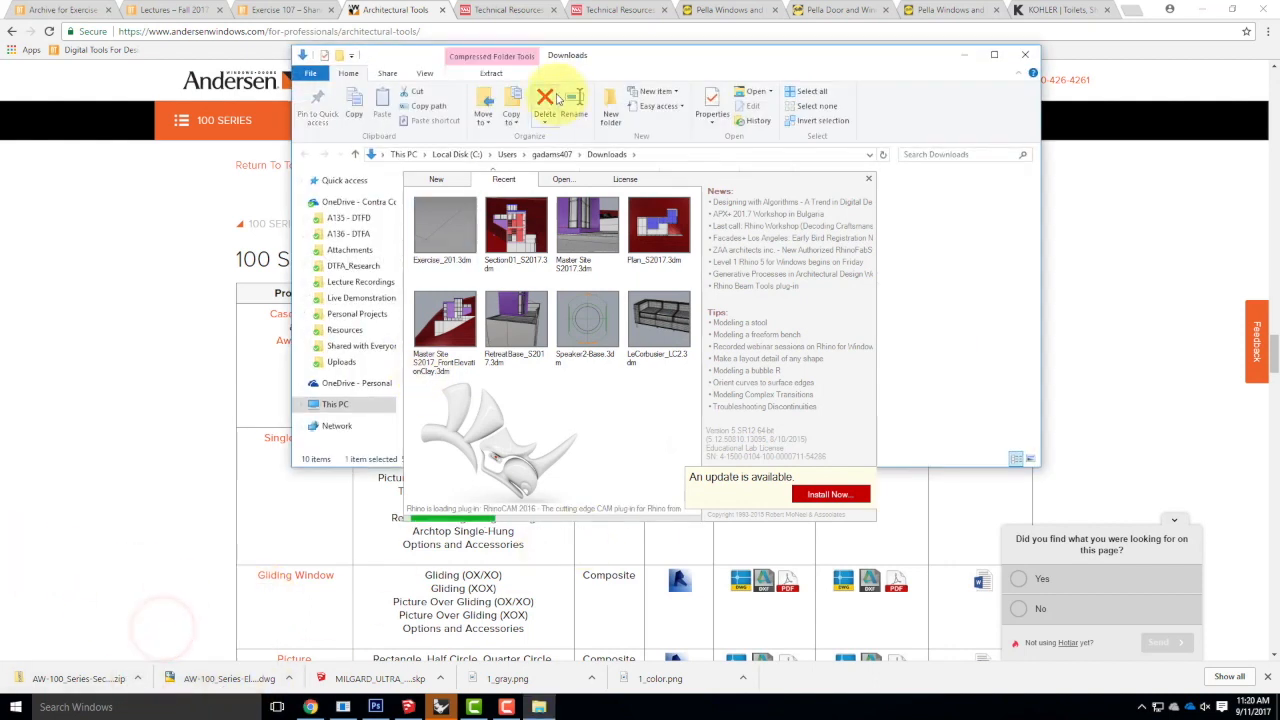
left_click_drag(686, 60, 466, 211)
right_click(250, 387)
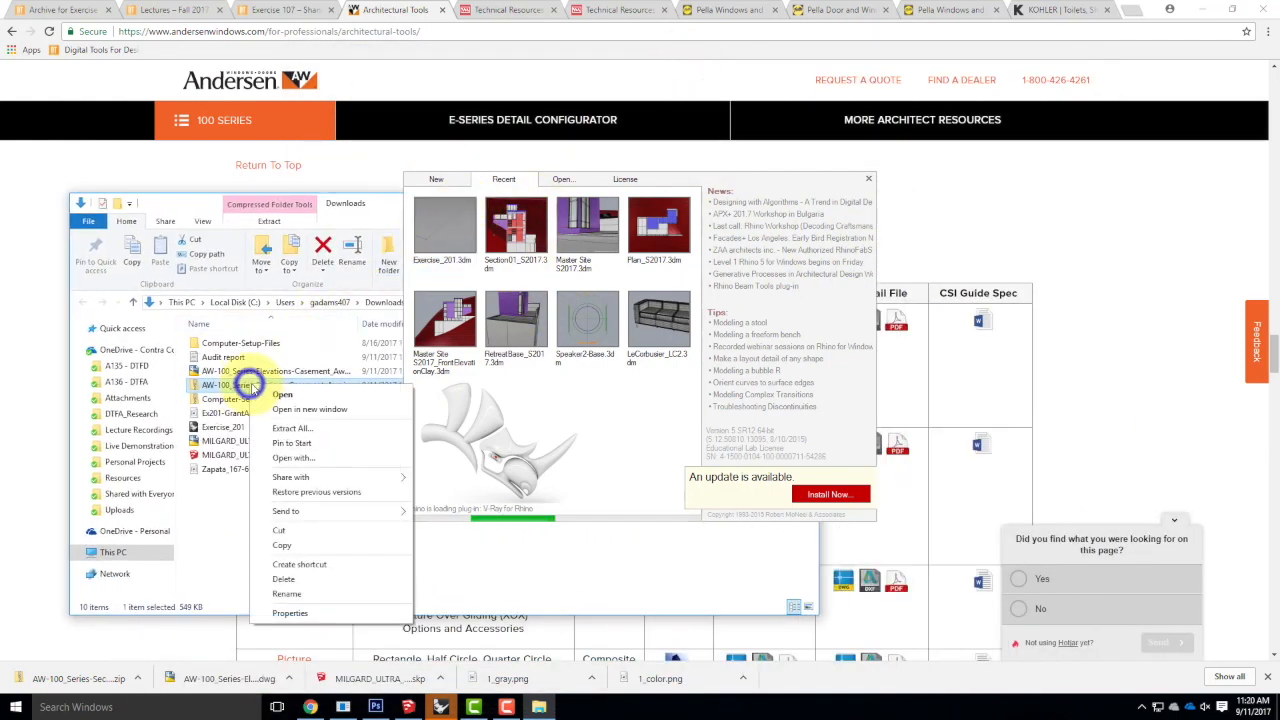
left_click(300, 428)
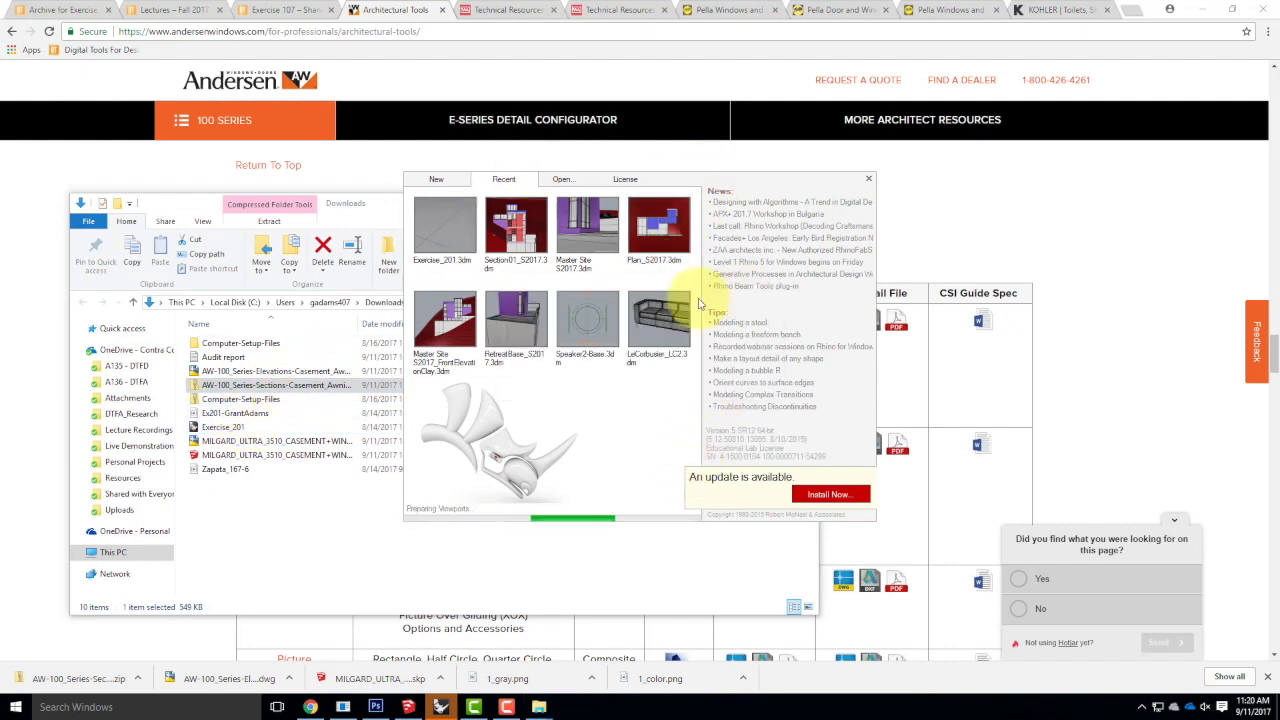
Start a new Rhino model from the Large Objects - Inches template and permanently decline the V-Ray bug report.
left_click(435, 179)
left_click(468, 243)
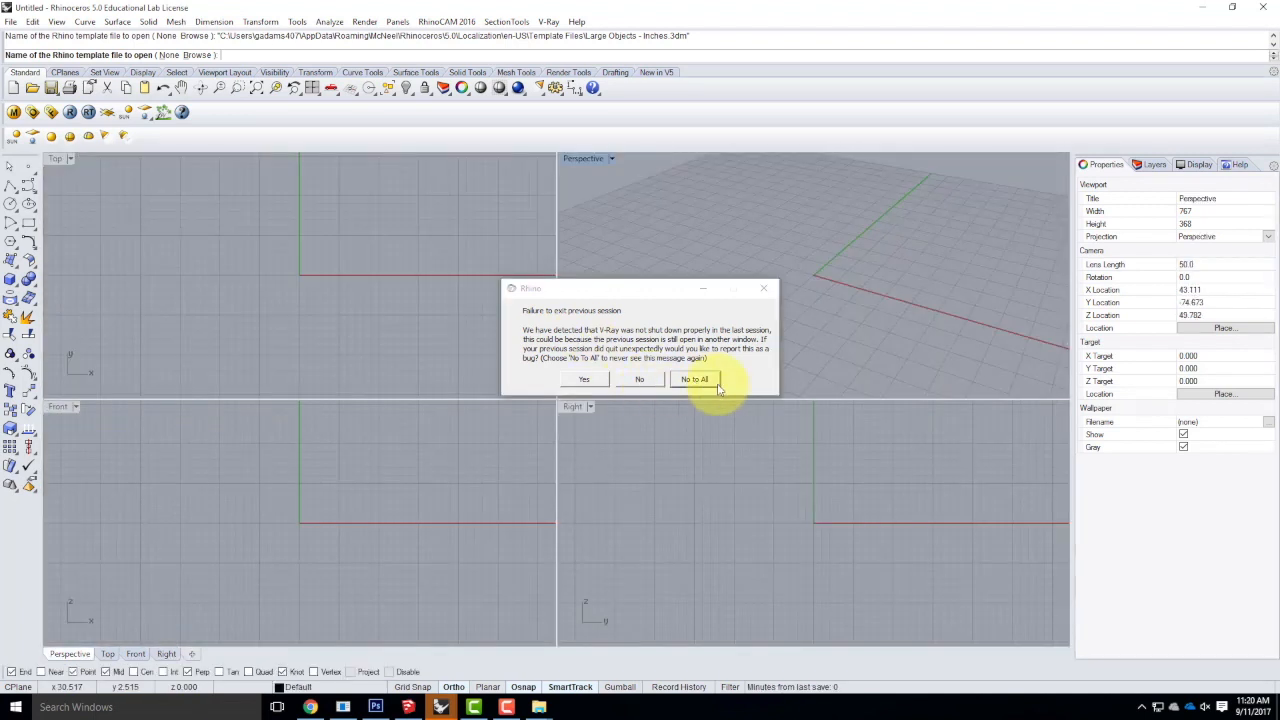
left_click(708, 380)
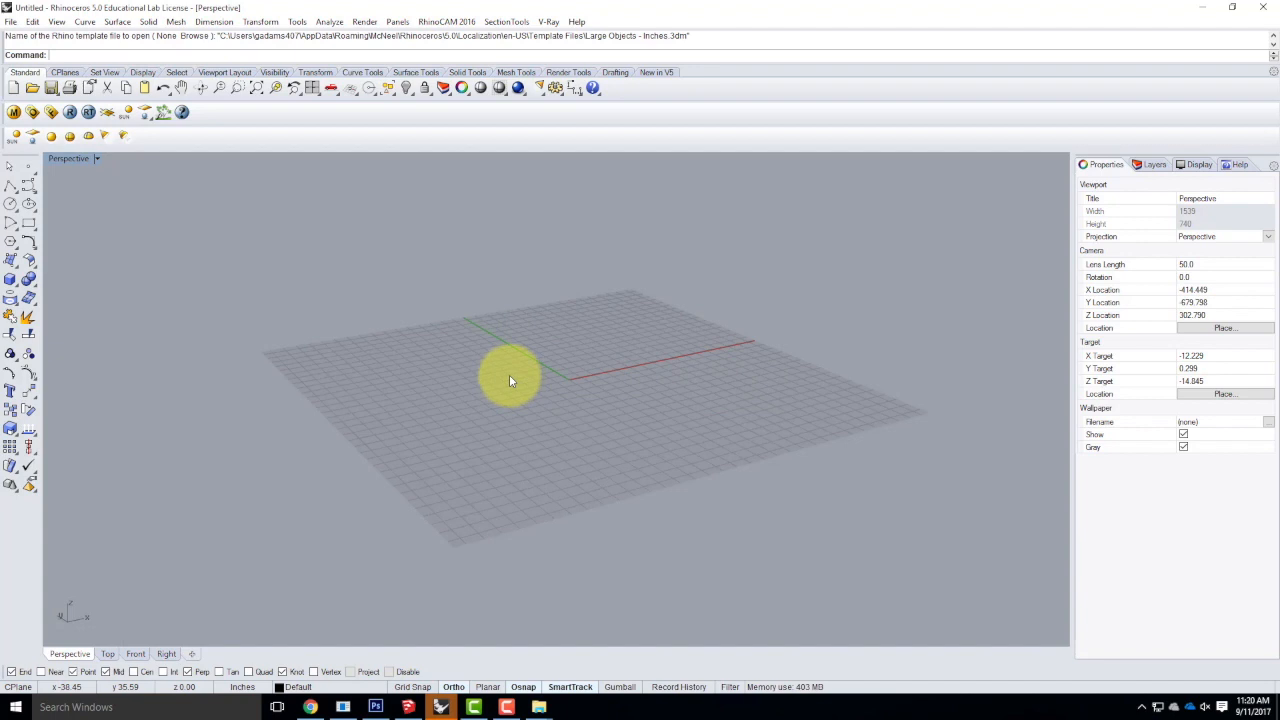
Import the AW-100_Series-Elevations-Casement_Awning_dwg file from Downloads with model and layout units in inches, and deselect the imported drawing.
left_click(12, 22)
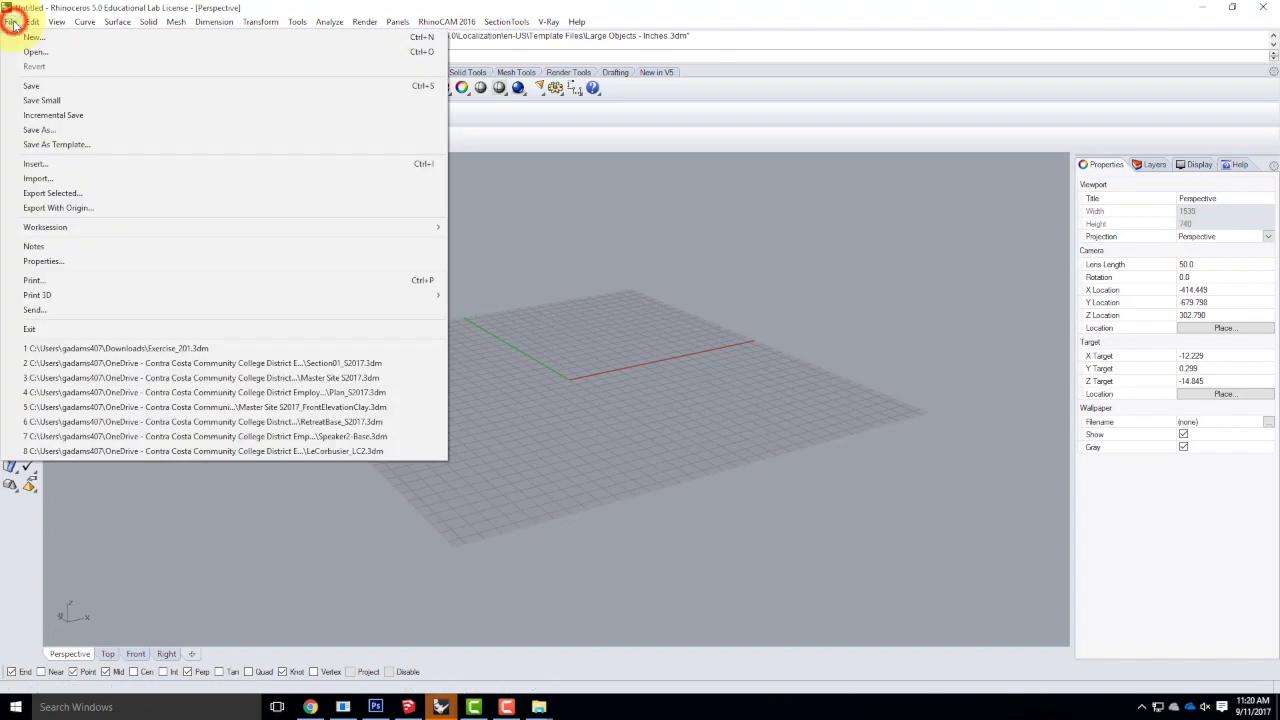
left_click(63, 178)
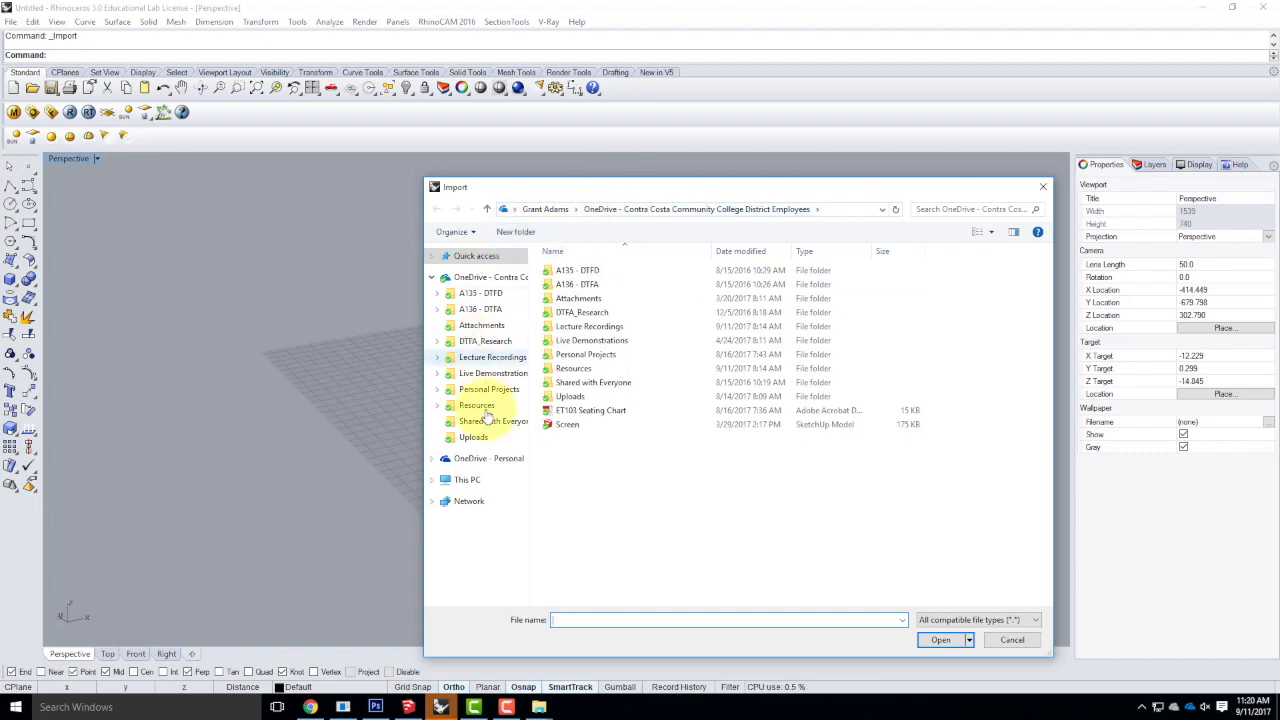
left_click(462, 480)
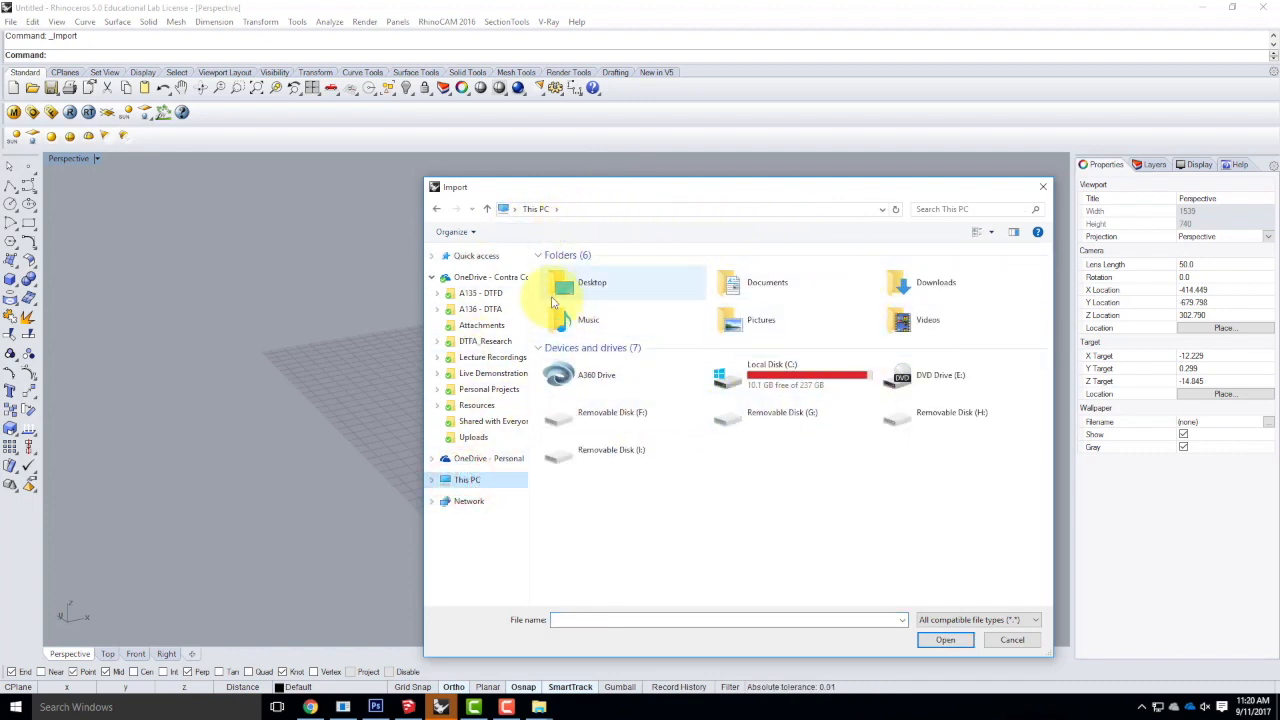
double_click(930, 283)
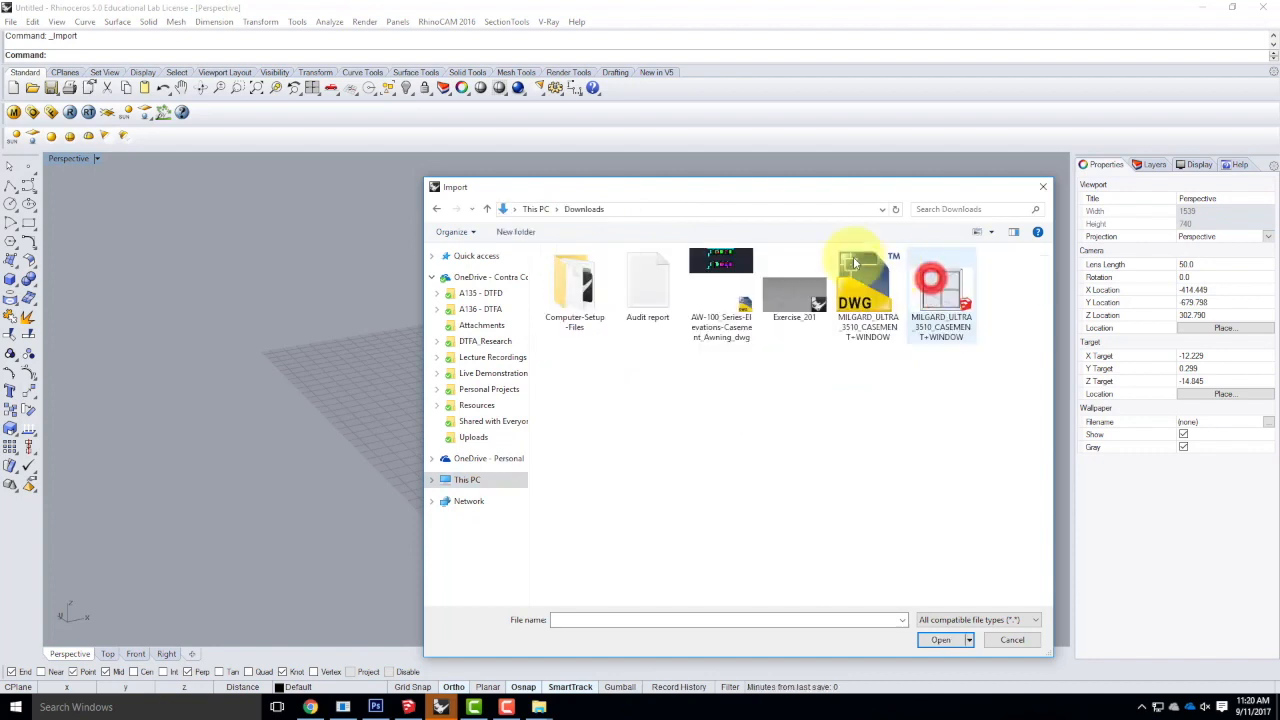
left_click(718, 290)
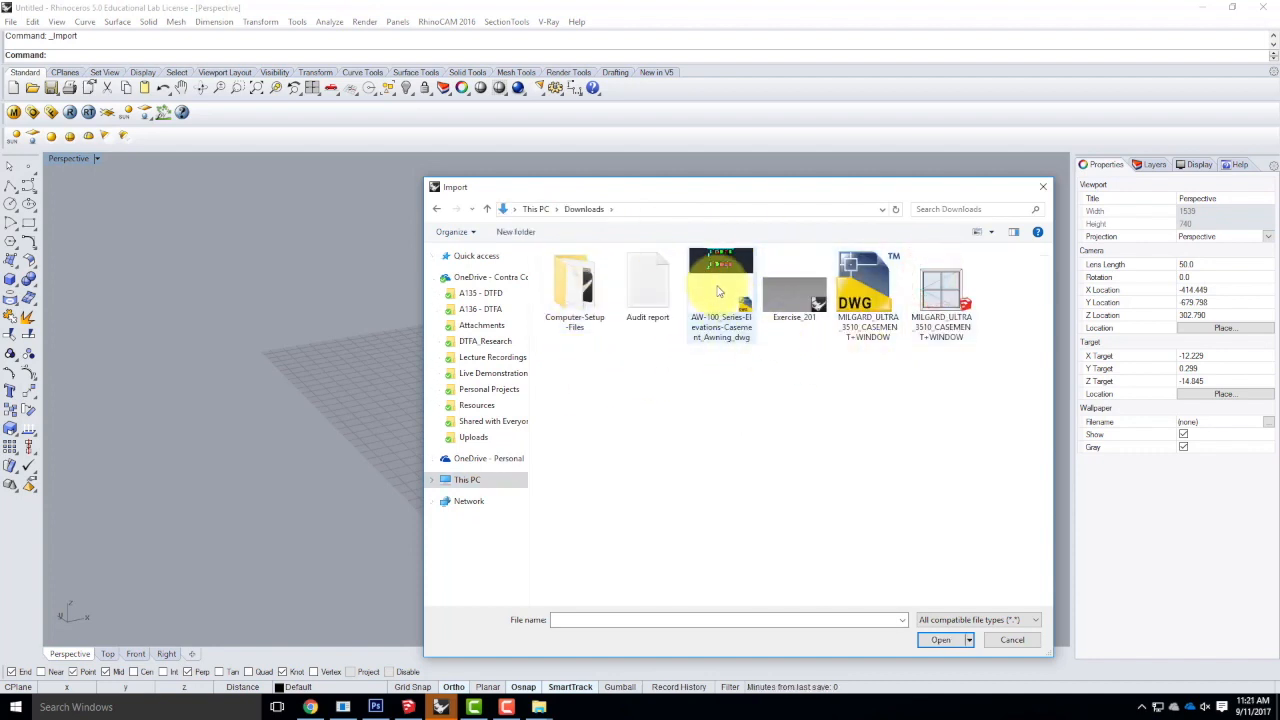
left_click(948, 639)
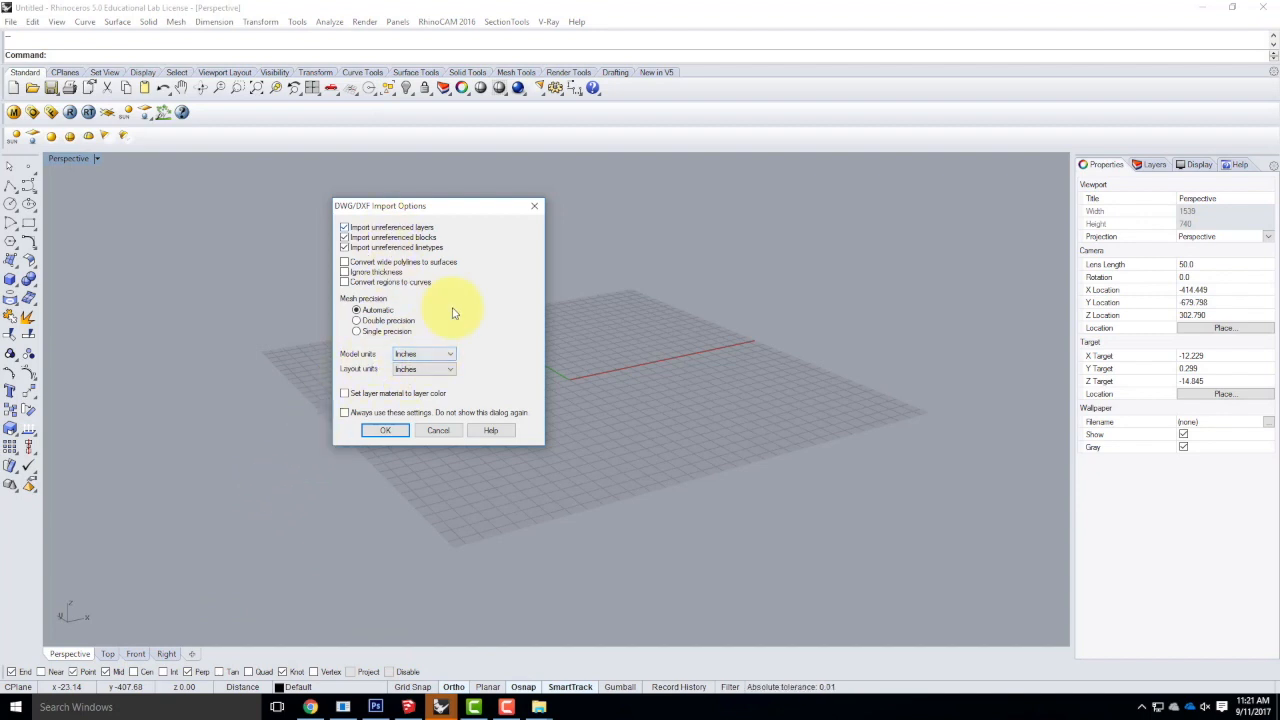
left_click(386, 431)
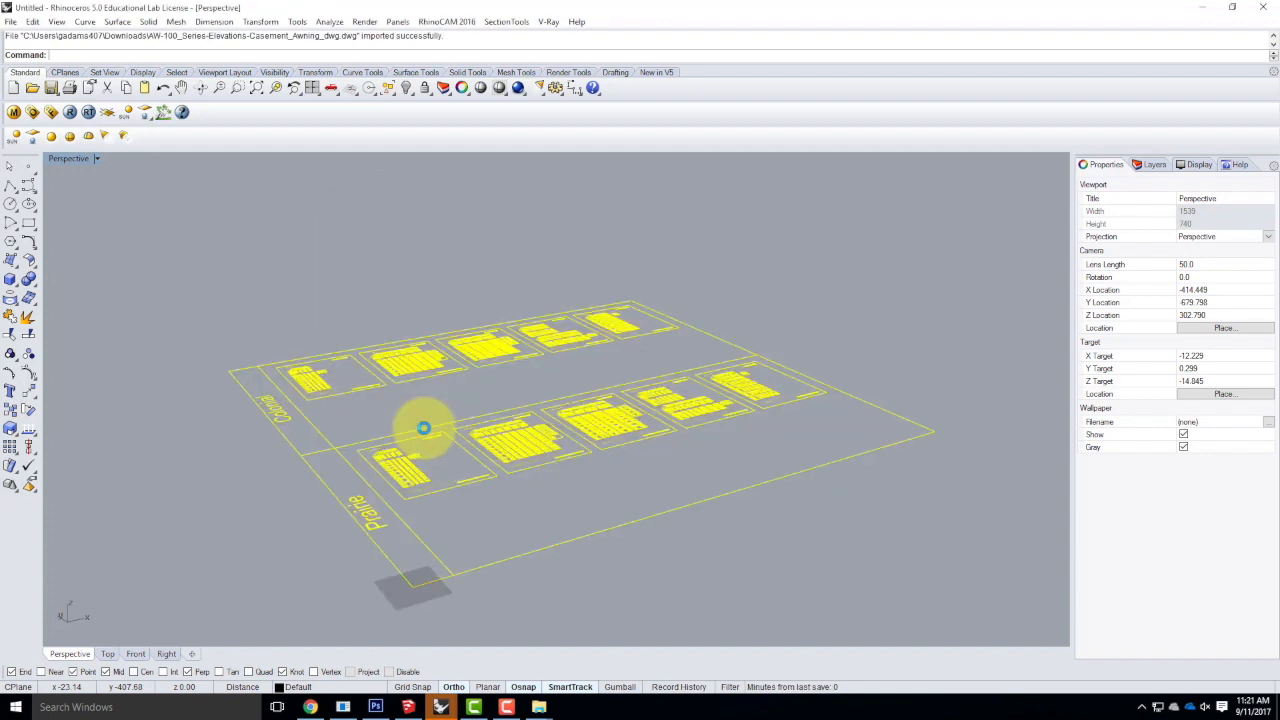
left_click(580, 488)
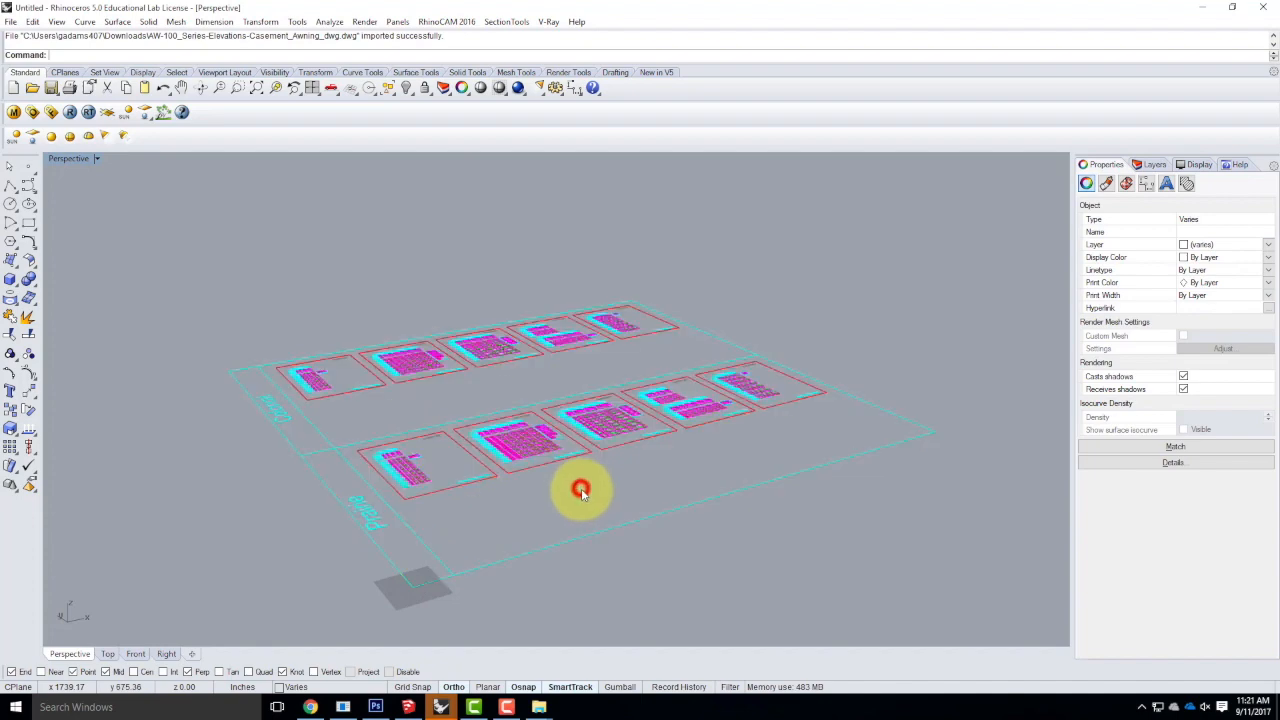
Switch from the Perspective view to a maximized Top viewport.
double_click(77, 157)
left_click(55, 160)
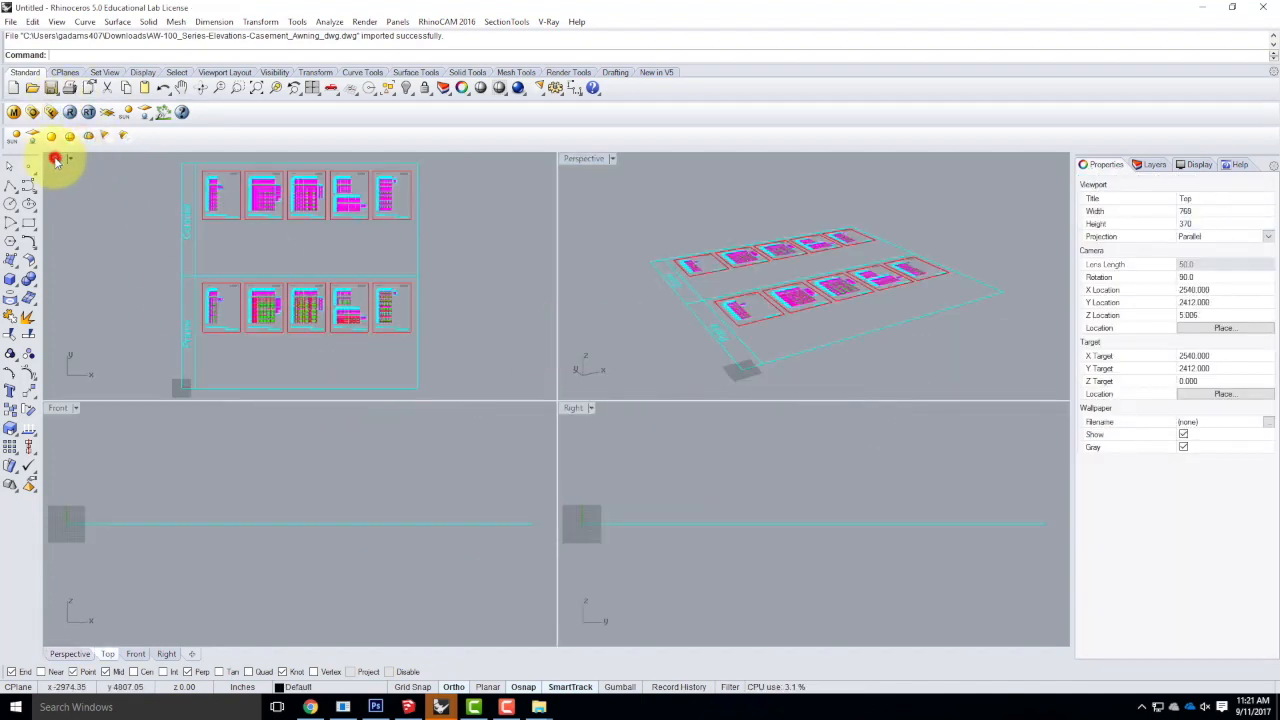
double_click(55, 160)
Examine the imported Andersen casement and awning elevation sheets up close in the Top view.
scroll(495, 312, "up", 3)
scroll(464, 490, "down", 3)
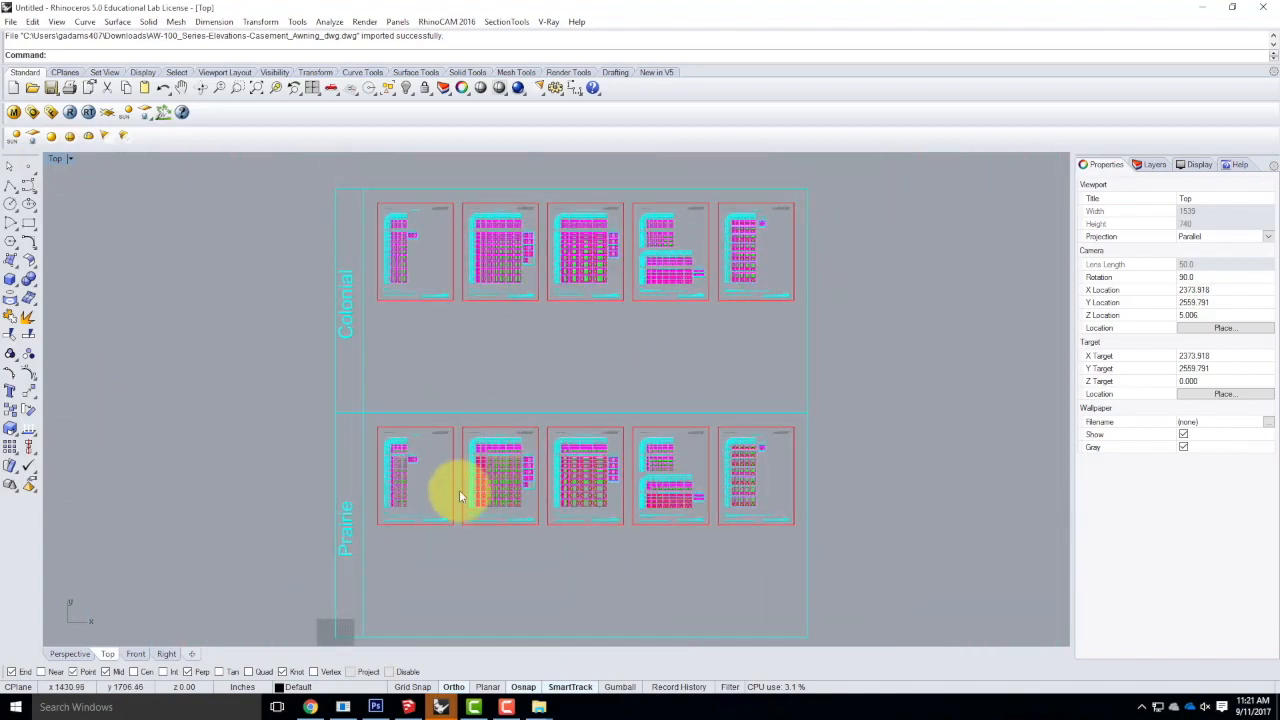
scroll(464, 490, "up", 4)
scroll(490, 434, "down", 4)
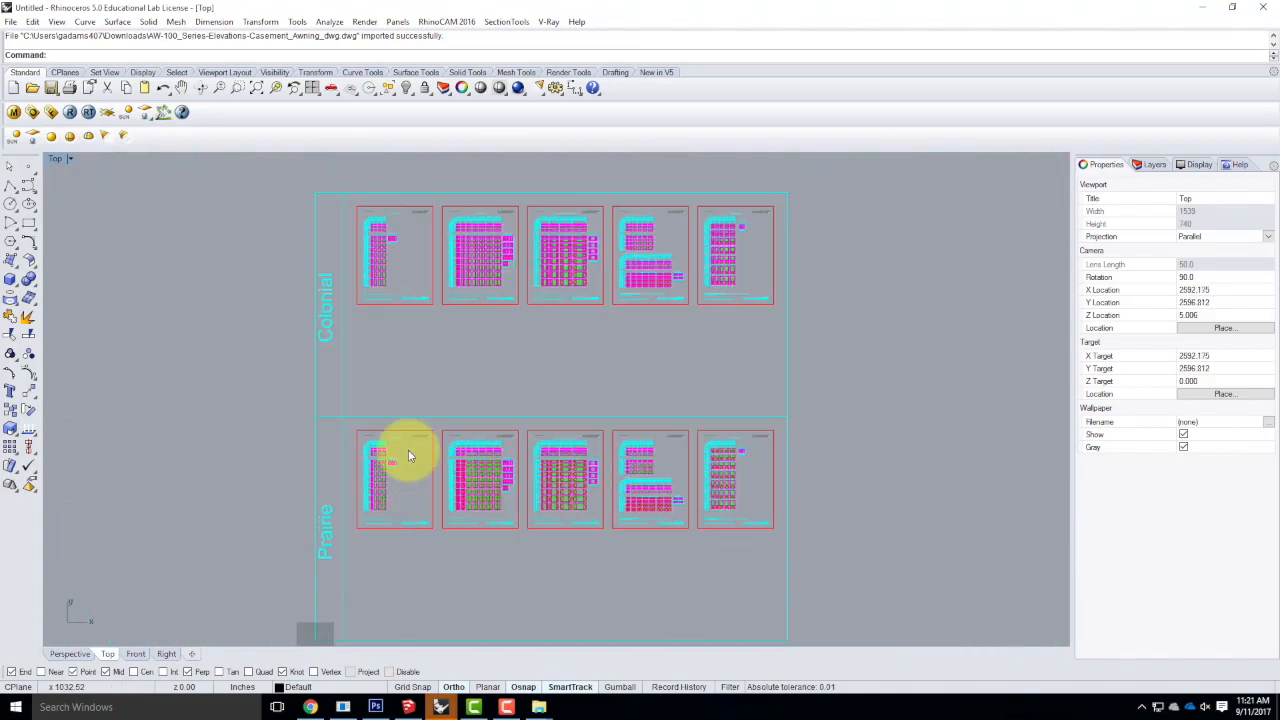
scroll(384, 262, "up", 6)
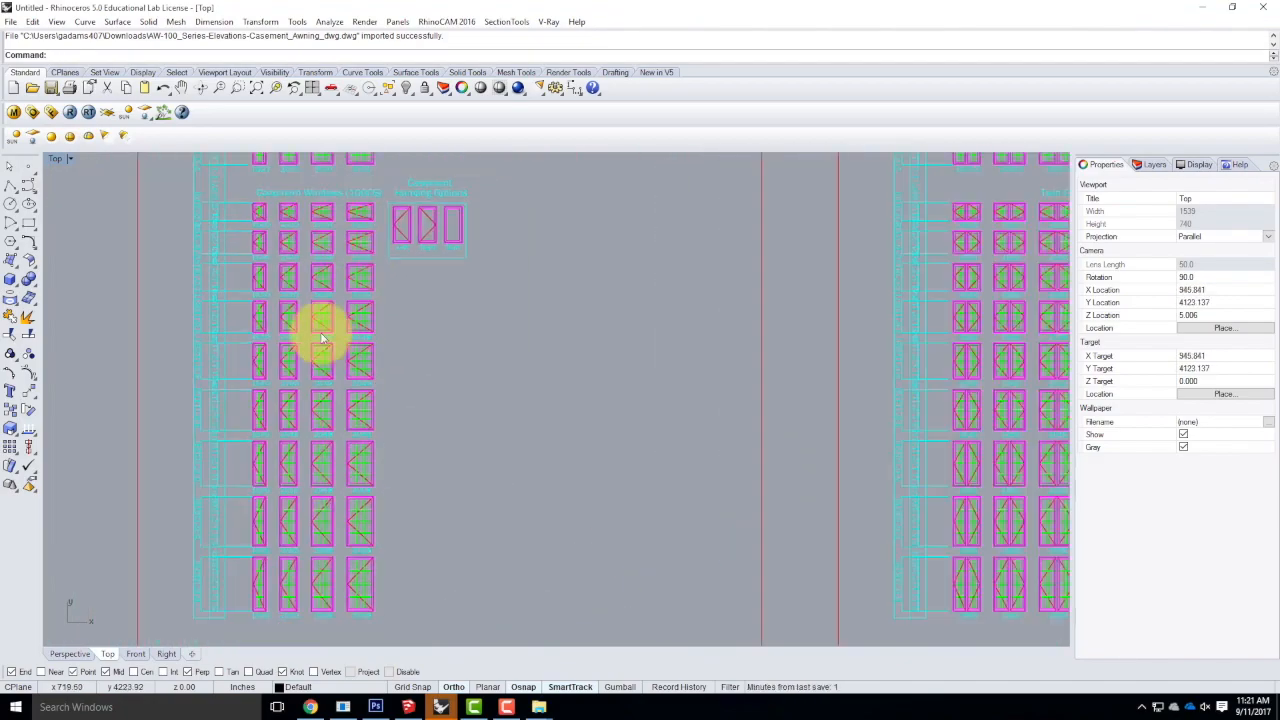
scroll(309, 351, "down", 6)
scroll(500, 349, "up", 4)
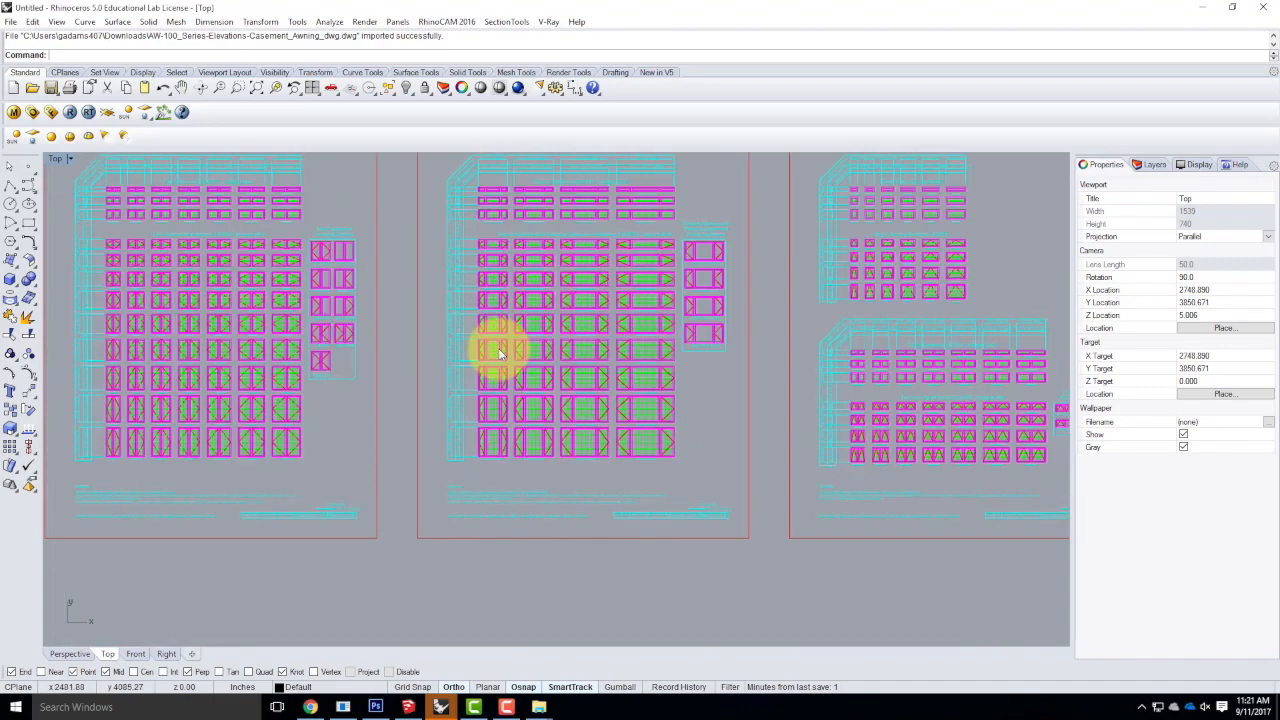
scroll(500, 352, "up", 3)
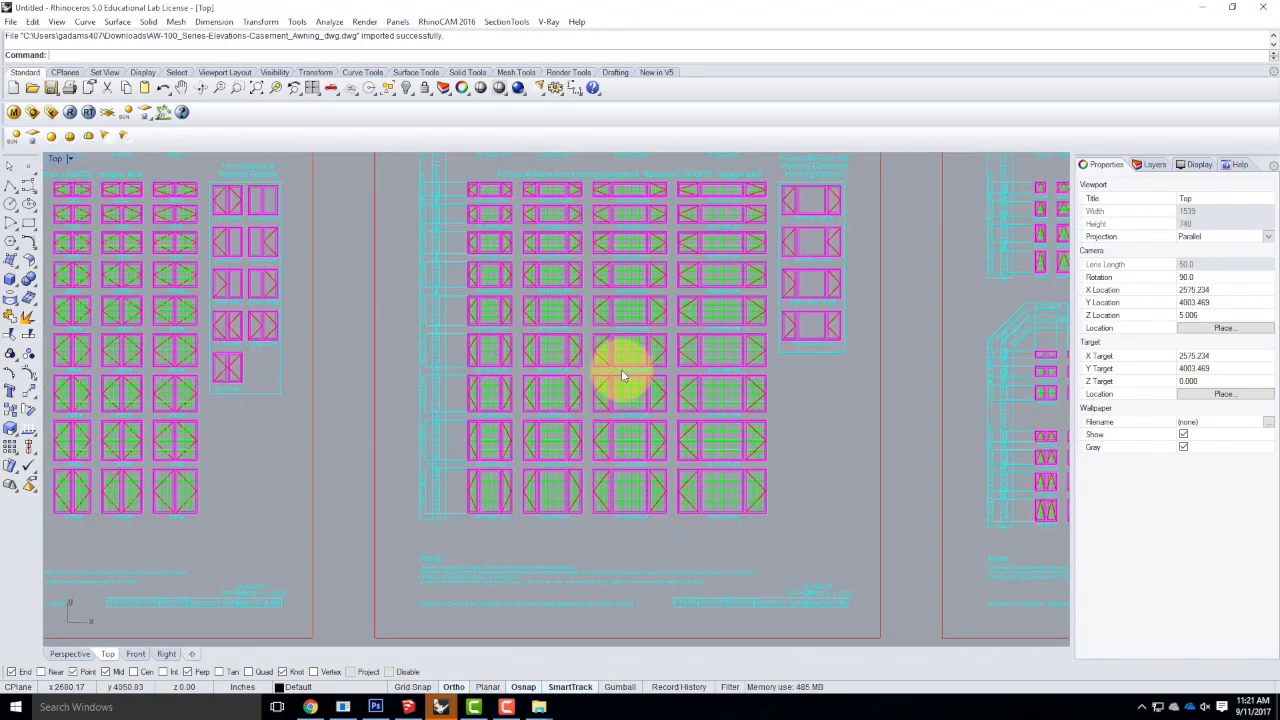
scroll(796, 367, "down", 2)
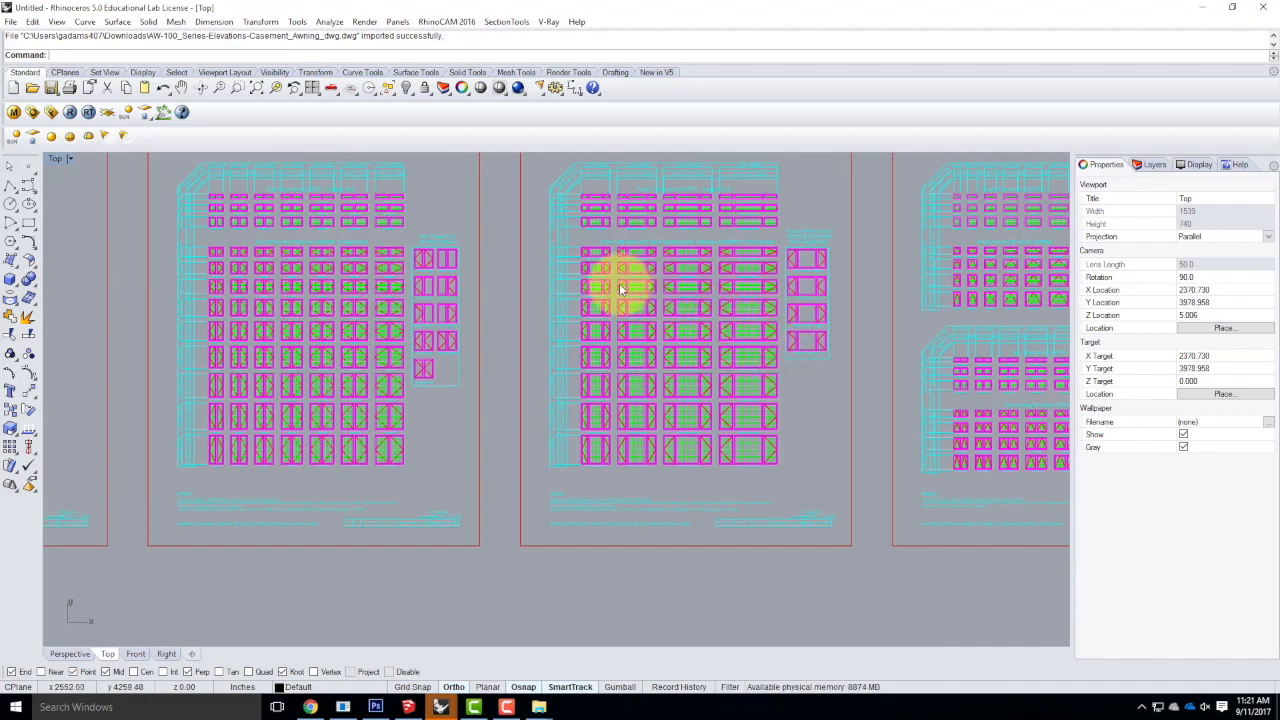
Copy the 1940 double casement window elevation from its sheet to the empty area beside the imported sheets.
scroll(192, 350, "up", 4)
scroll(192, 357, "up", 1)
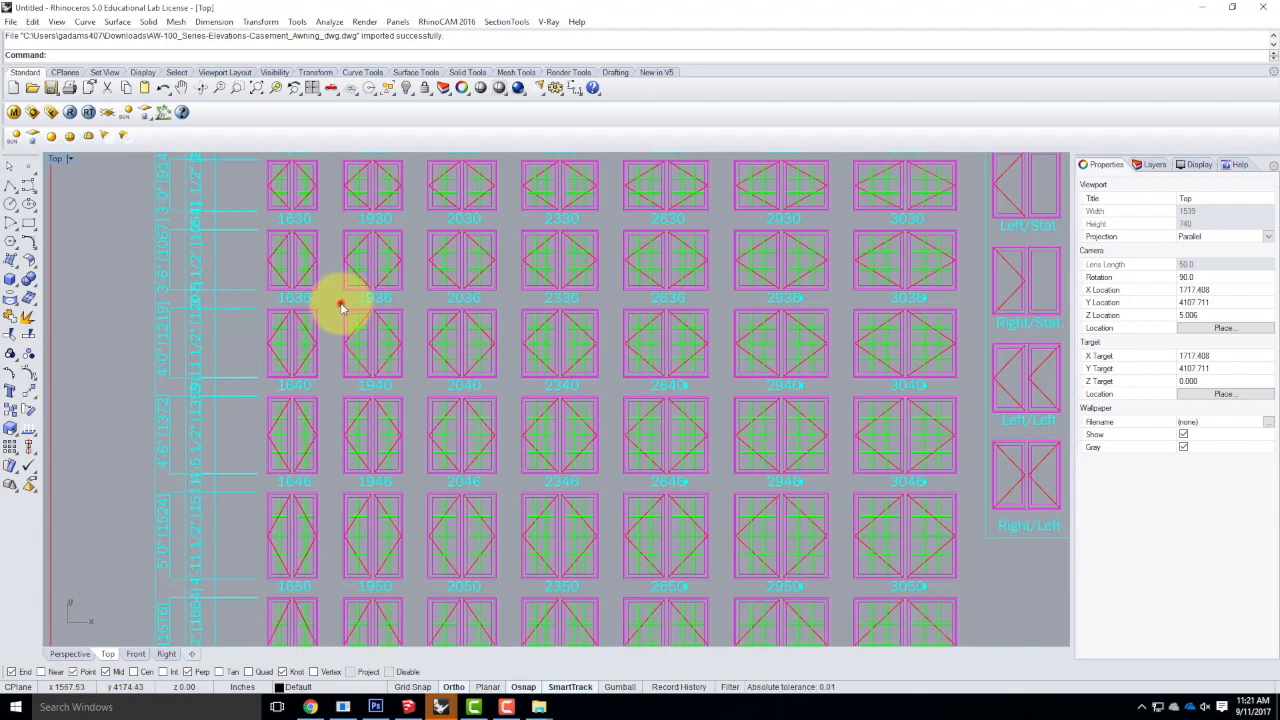
left_click_drag(338, 308, 408, 378)
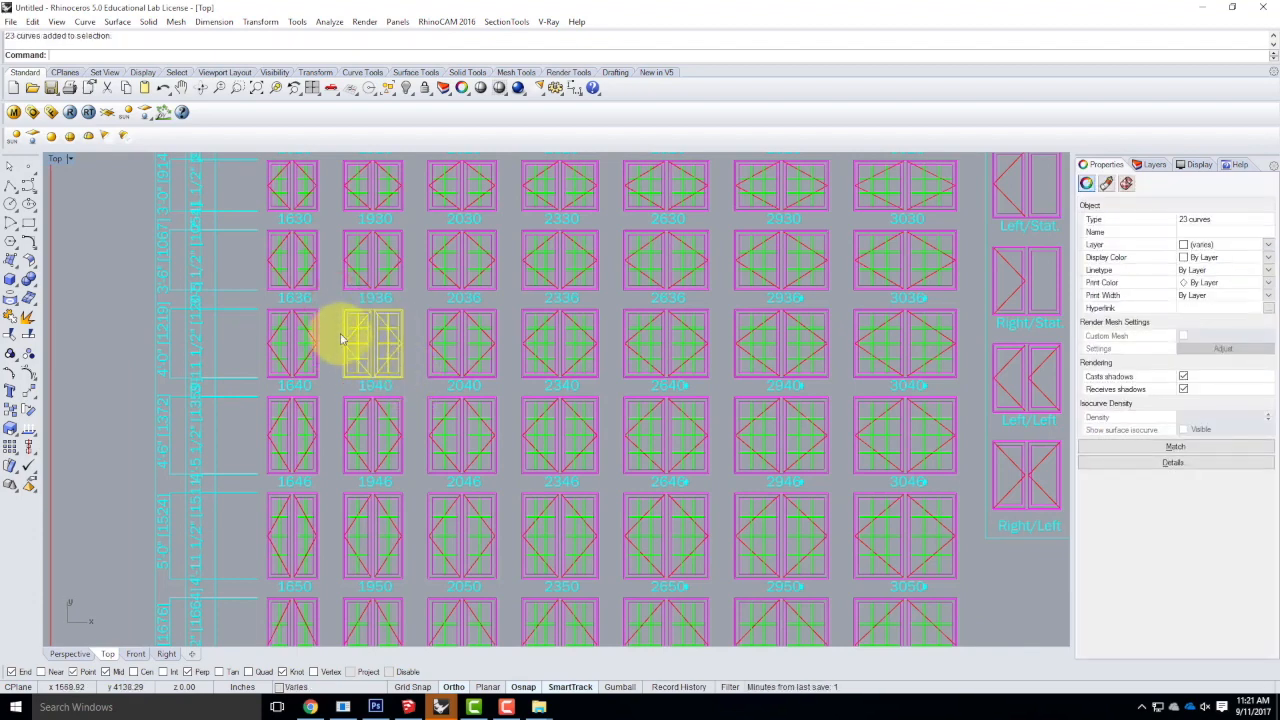
type("c")
key("space")
type("op")
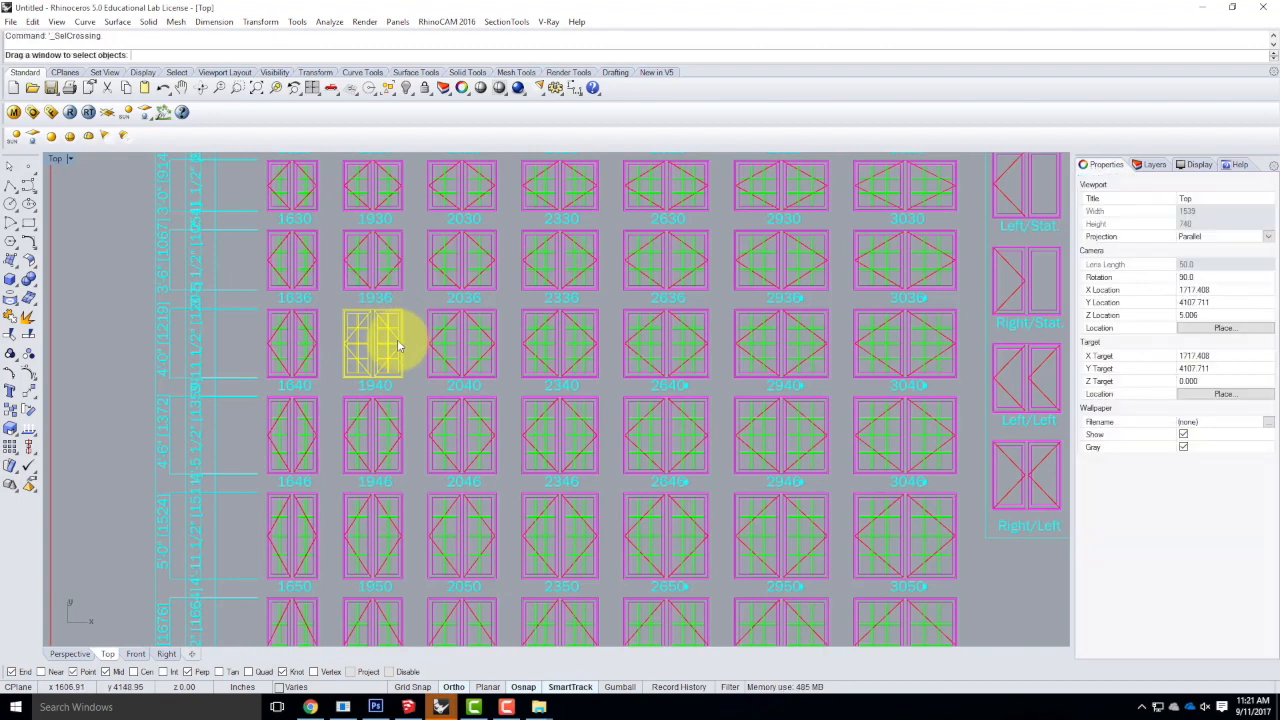
key("Escape")
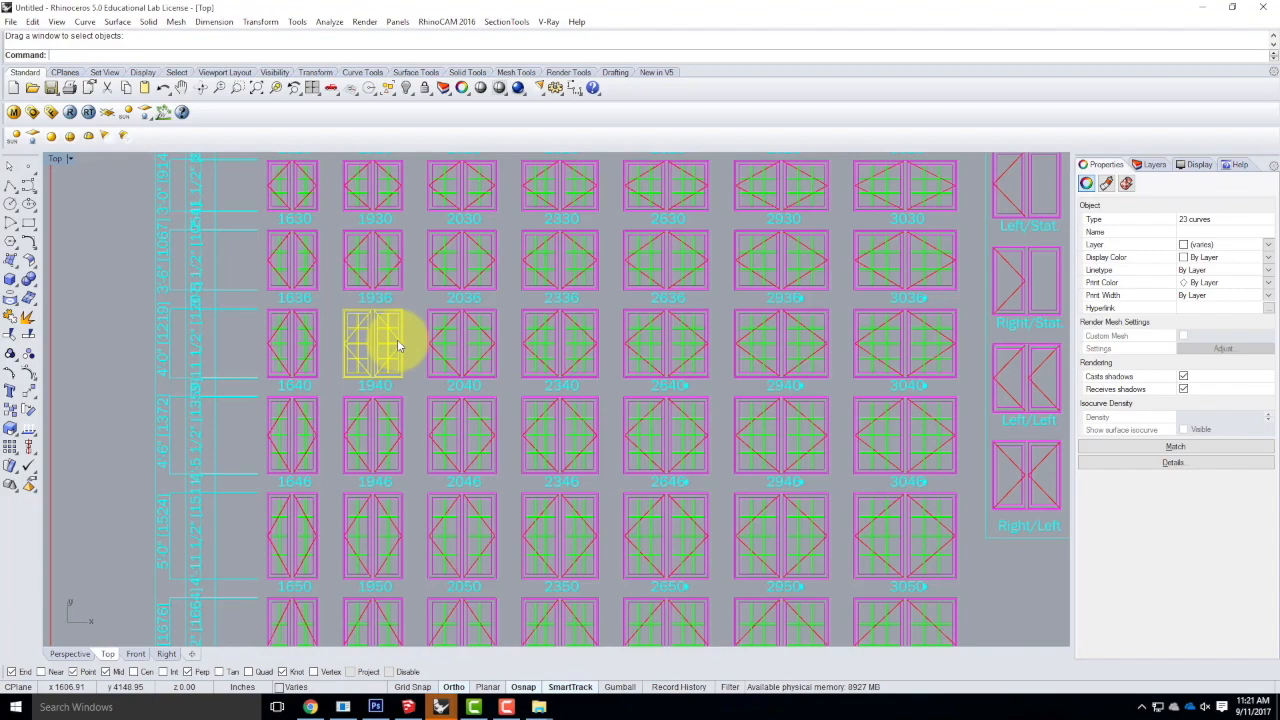
left_click(397, 339)
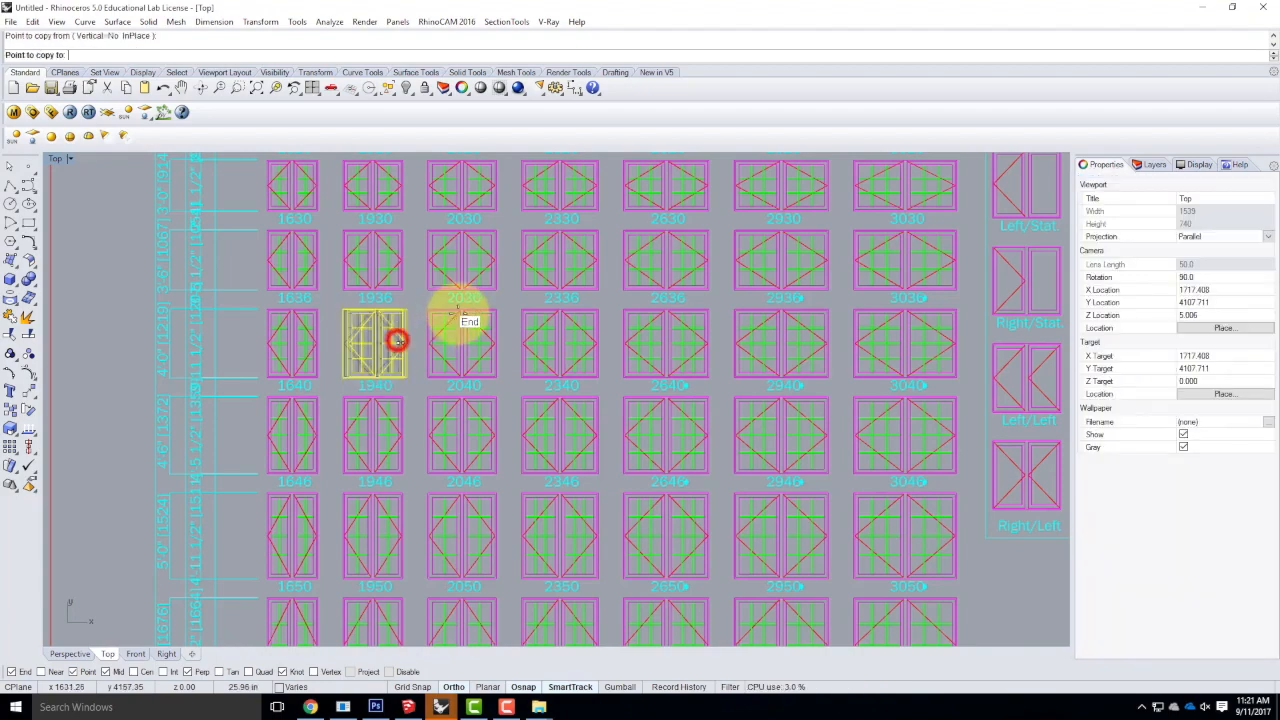
scroll(397, 339, "down", 6)
left_click(151, 414)
key("Return")
Delete all the original Andersen elevation sheets, leaving only the copied window.
scroll(271, 222, "down", 8)
left_click_drag(259, 207, 508, 410)
key("Delete")
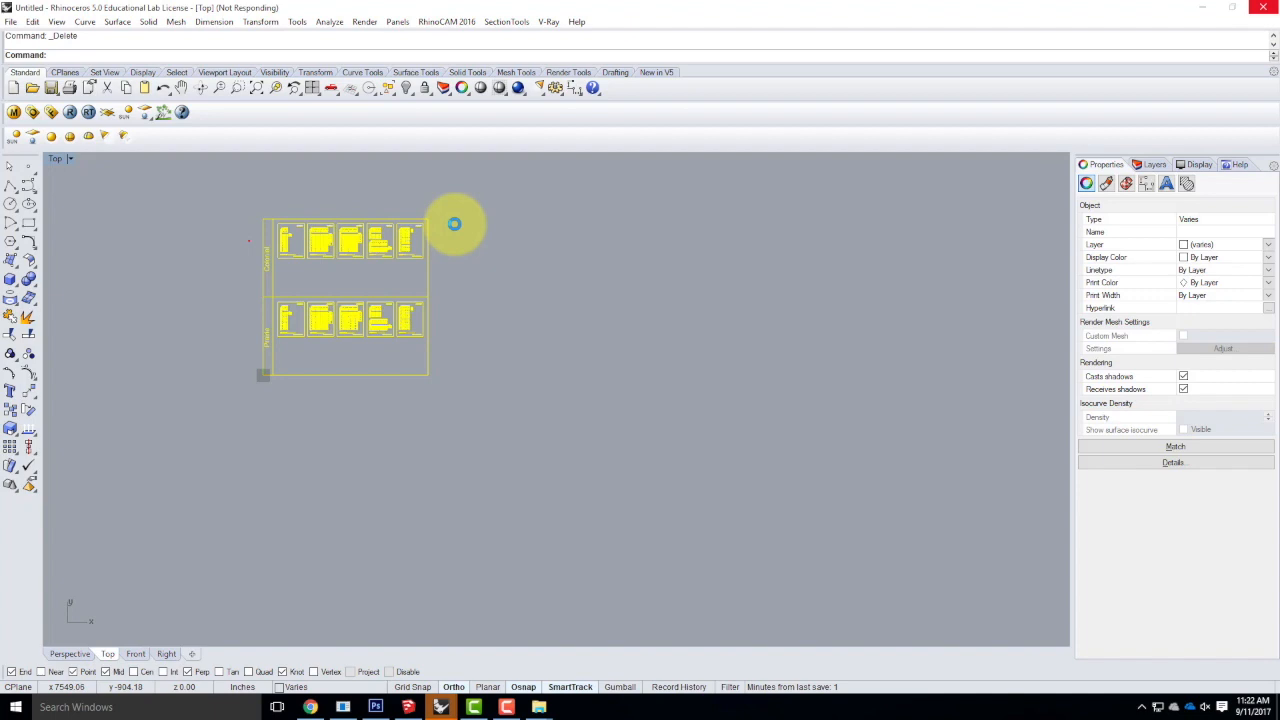
type("Delete")
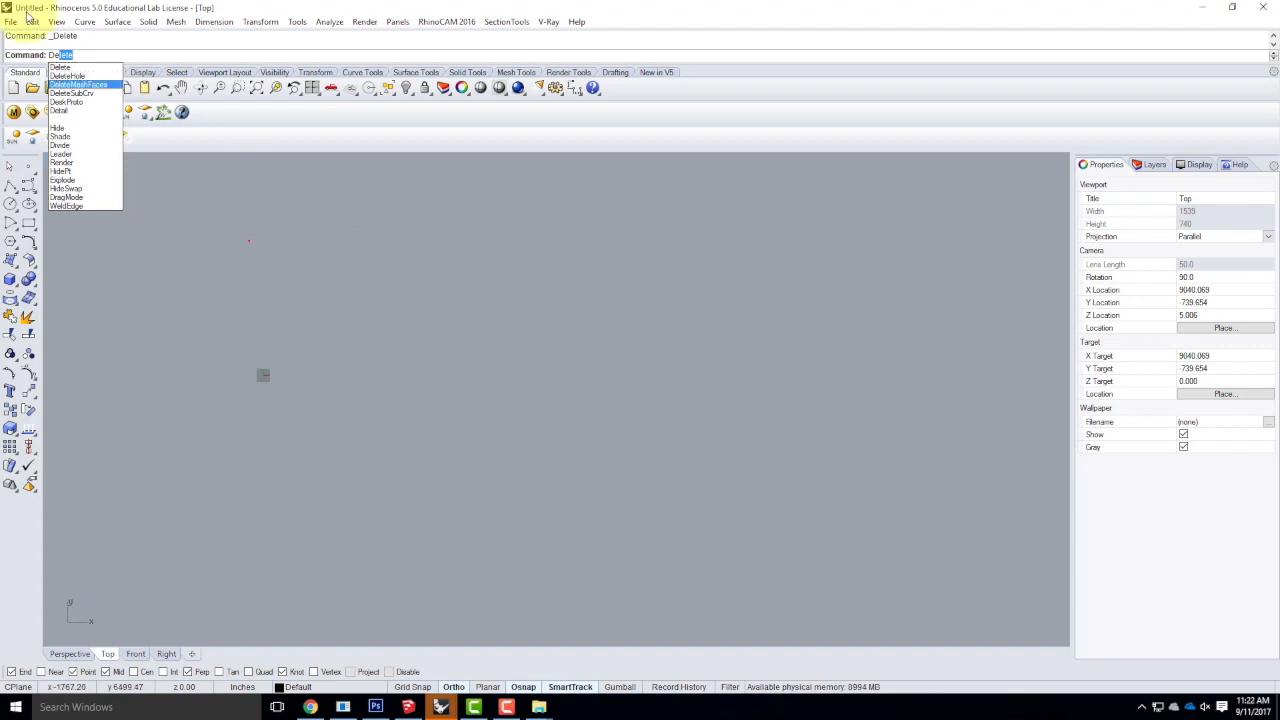
key("Escape")
Move the copied window so its lower-left corner sits at the origin 0,0, and frame it in the Top view.
left_click_drag(278, 266, 279, 265)
scroll(252, 240, "up", 20)
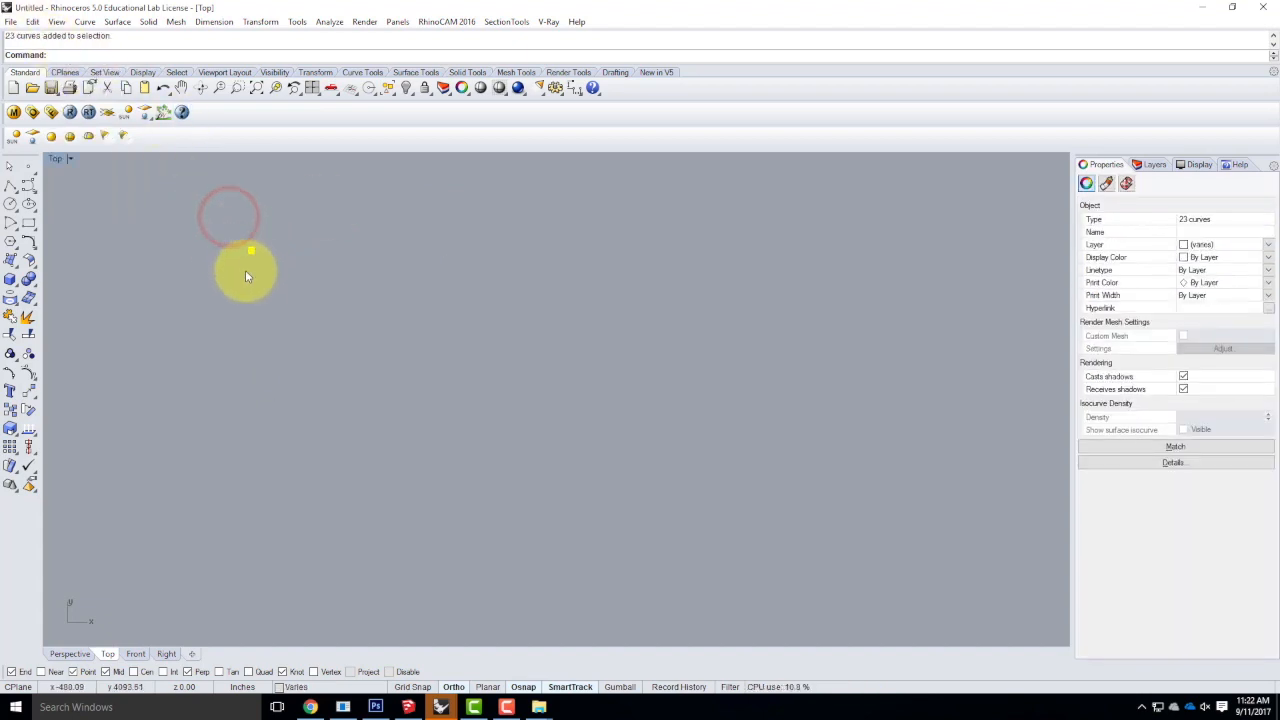
scroll(261, 288, "up", 3)
type("Move")
key("Return")
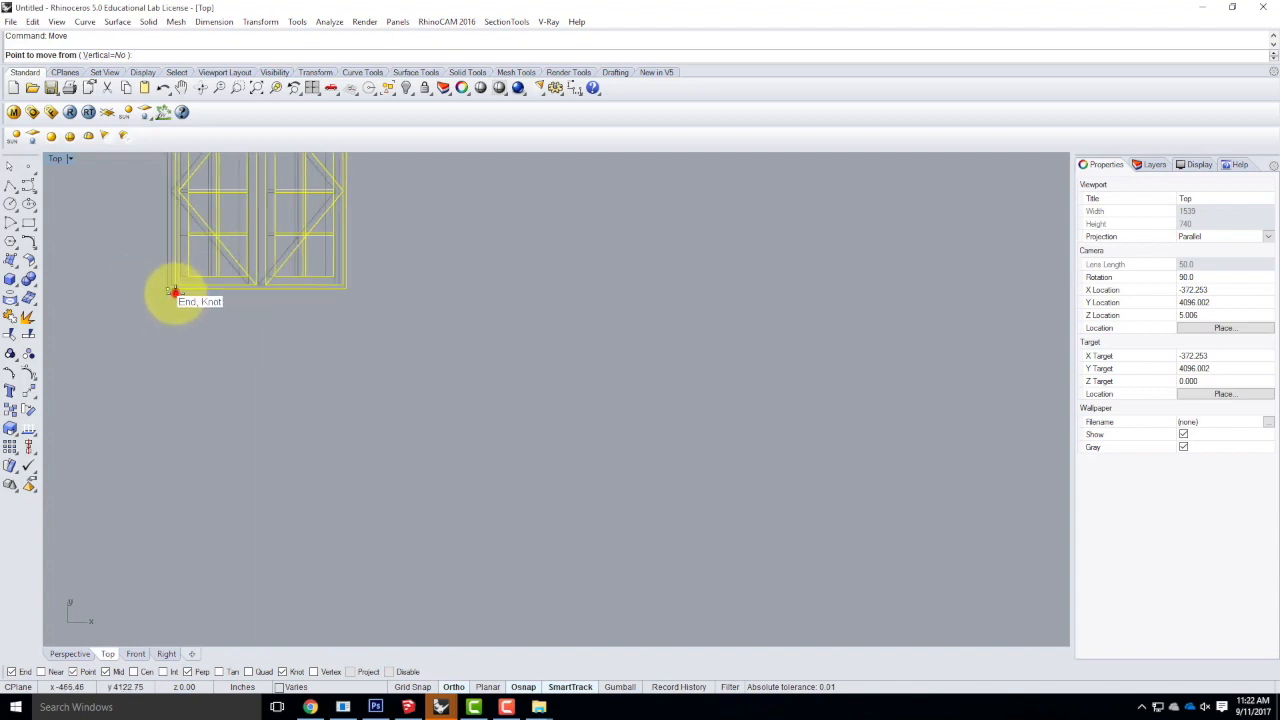
left_click(174, 292)
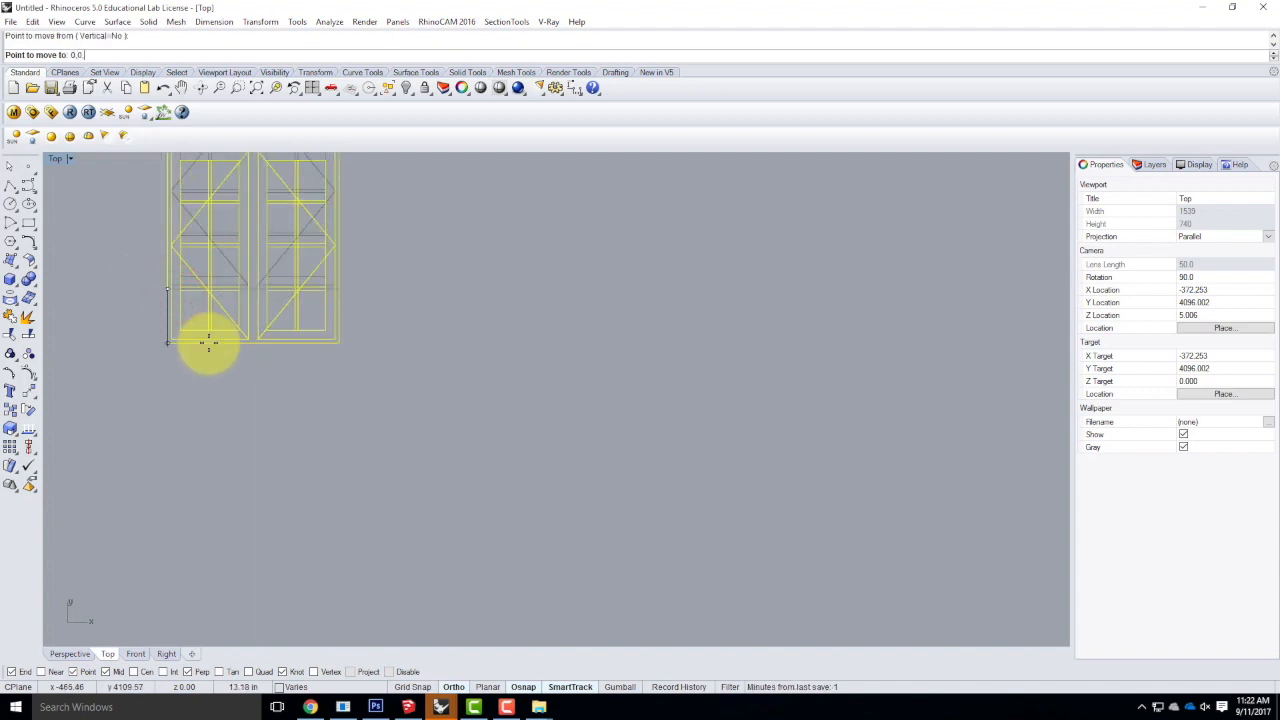
key("Return")
type("z")
key("Return")
type("s")
key("Return")
scroll(226, 321, "down", 3)
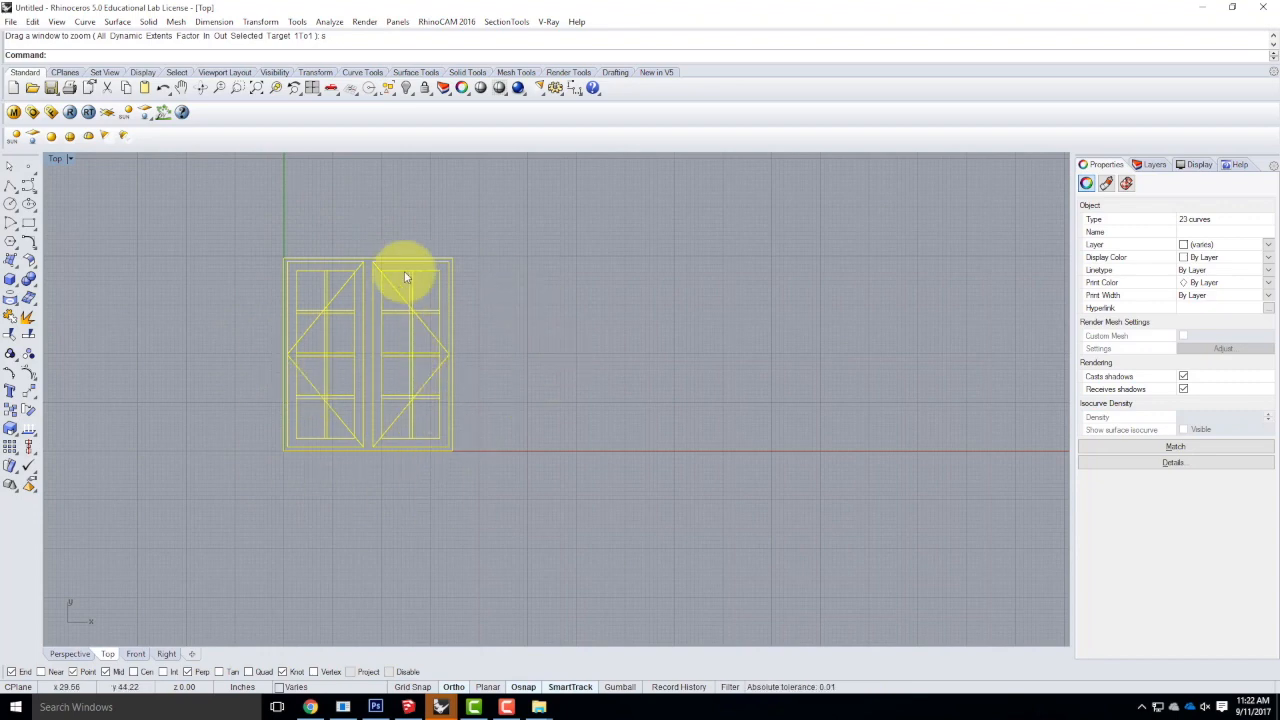
scroll(343, 609, "down", 3)
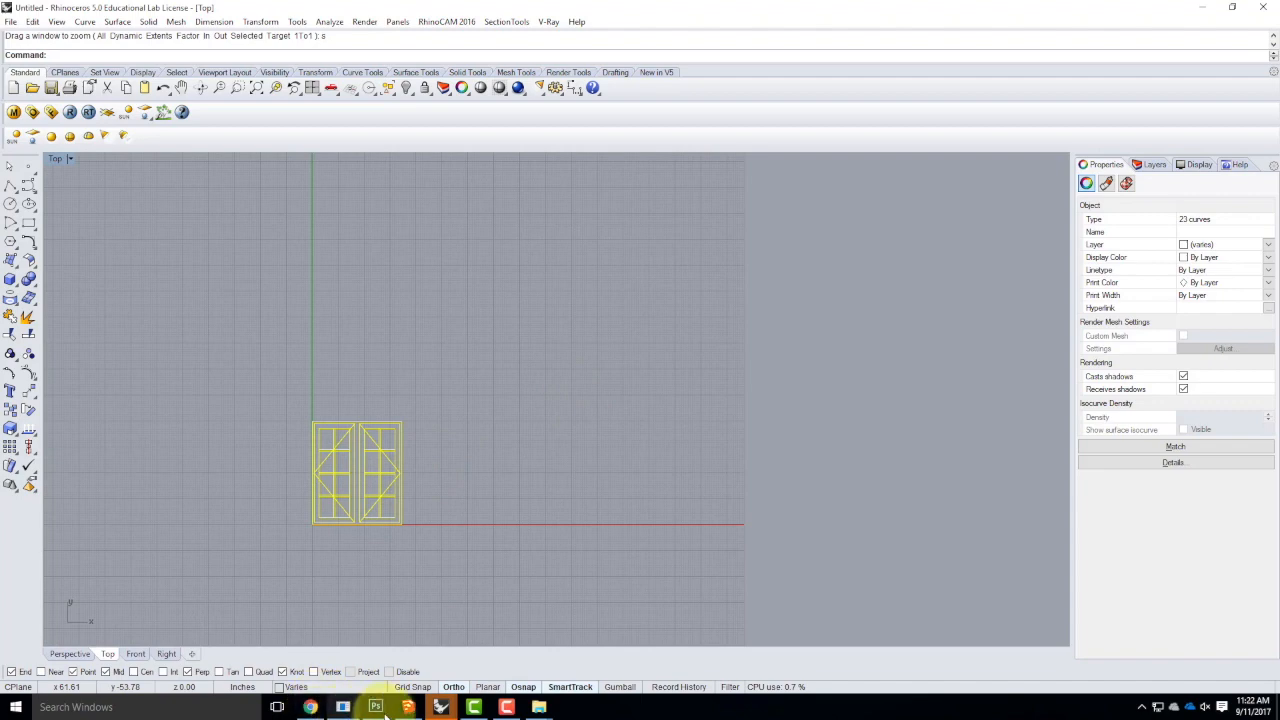
Extract the AW-100_Series-Sections-Casement_Awning-DWG archive in Downloads and open its No_Flange drawing in AutoCAD, accepting the proxy information notice.
left_click(540, 705)
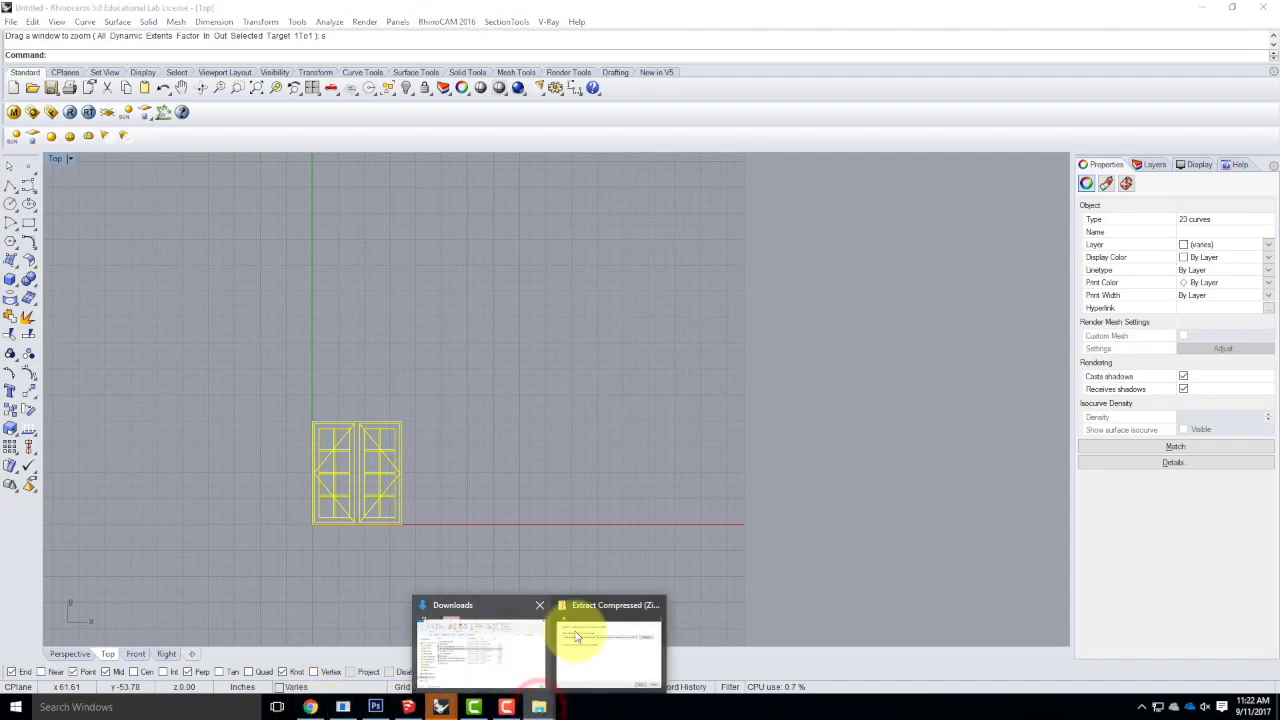
left_click(601, 656)
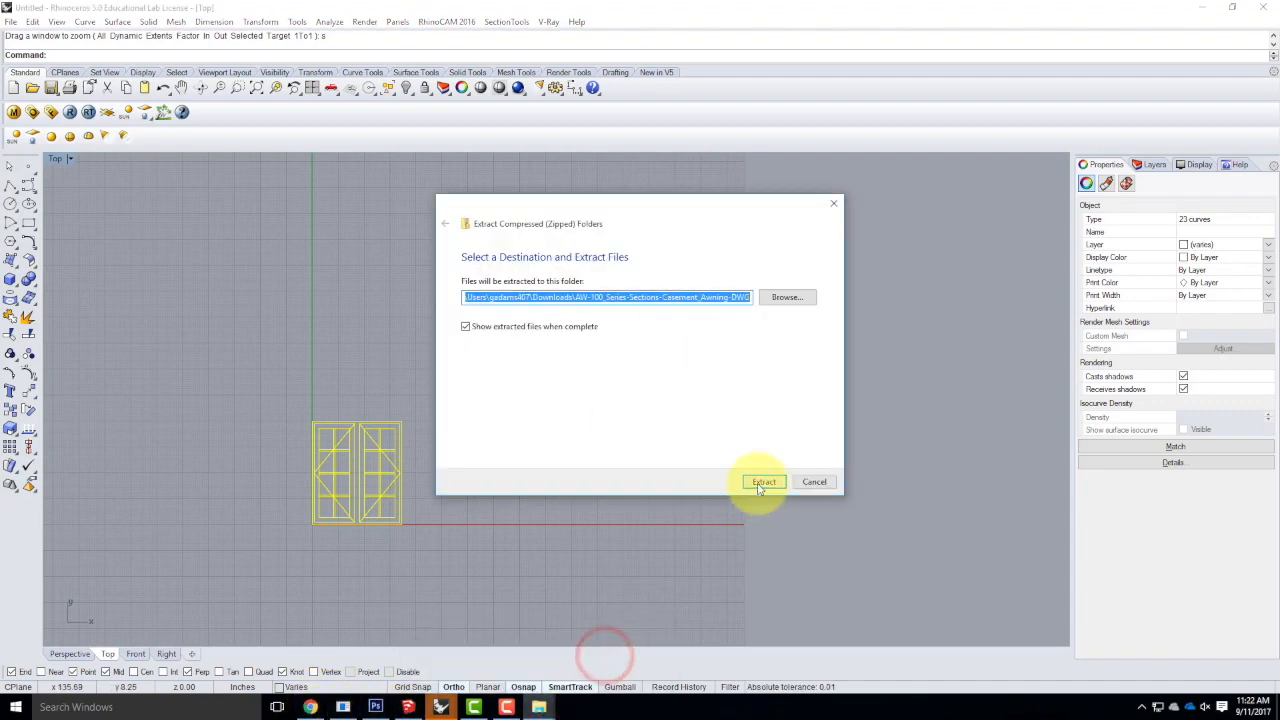
left_click(762, 484)
left_click(302, 364)
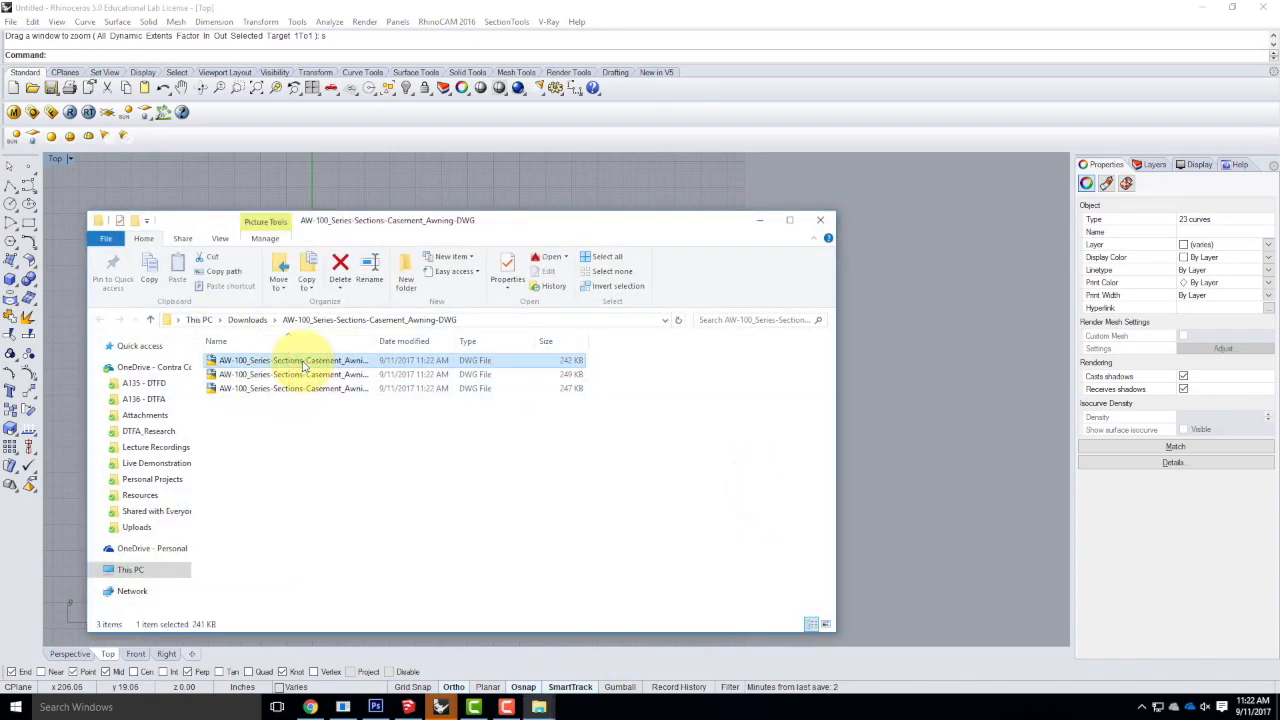
double_click(302, 364)
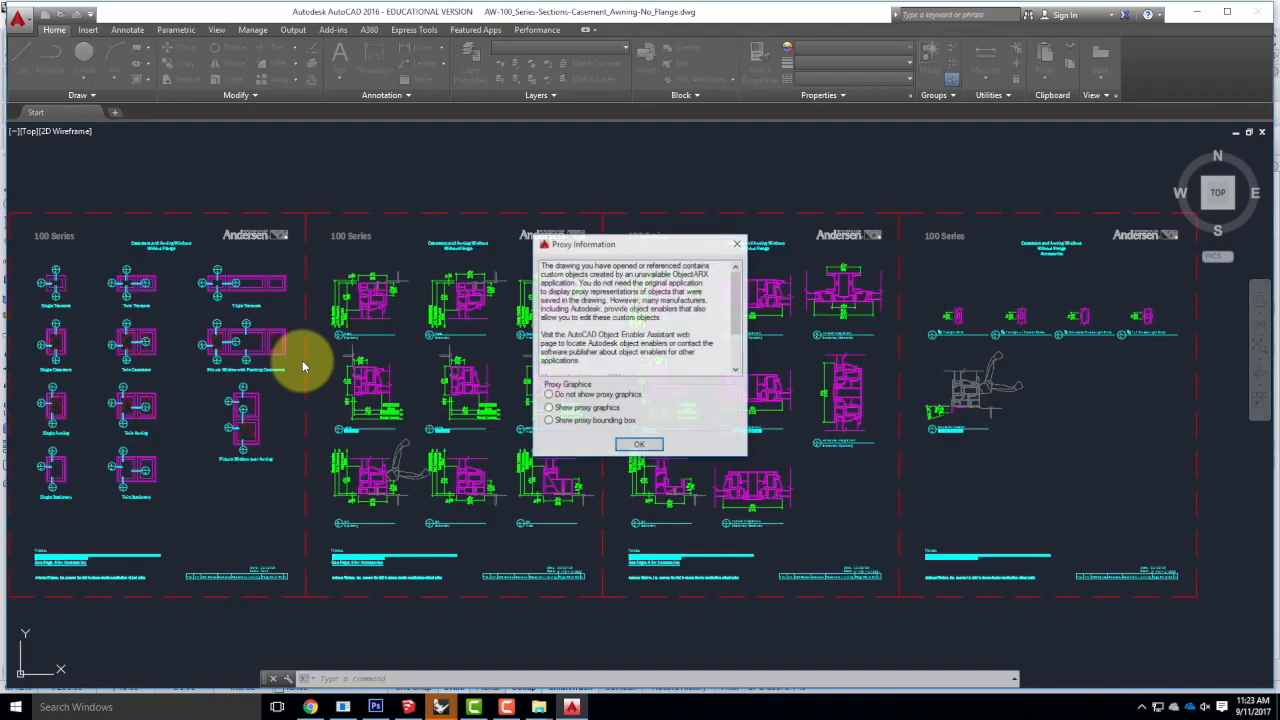
left_click(643, 444)
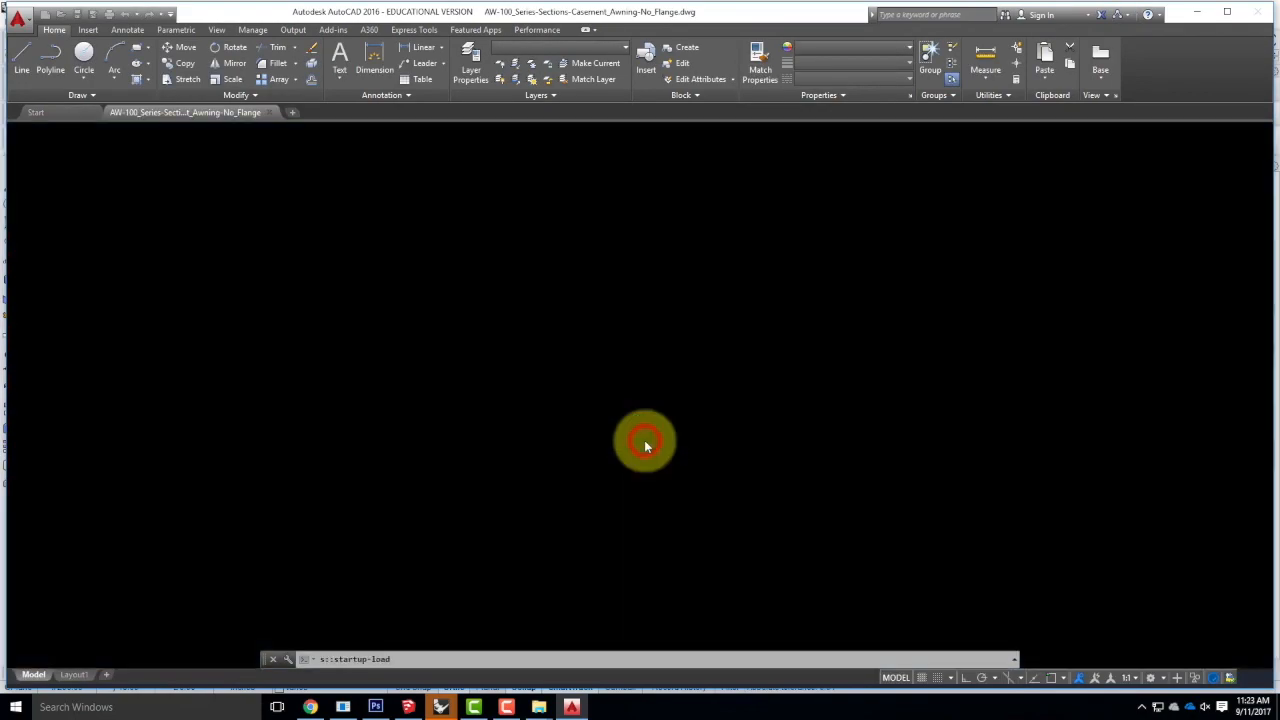
Examine the head, jamb, sill, integral join and sloped sill adapter details in the casement and awning section sheets.
scroll(390, 245, "up", 5)
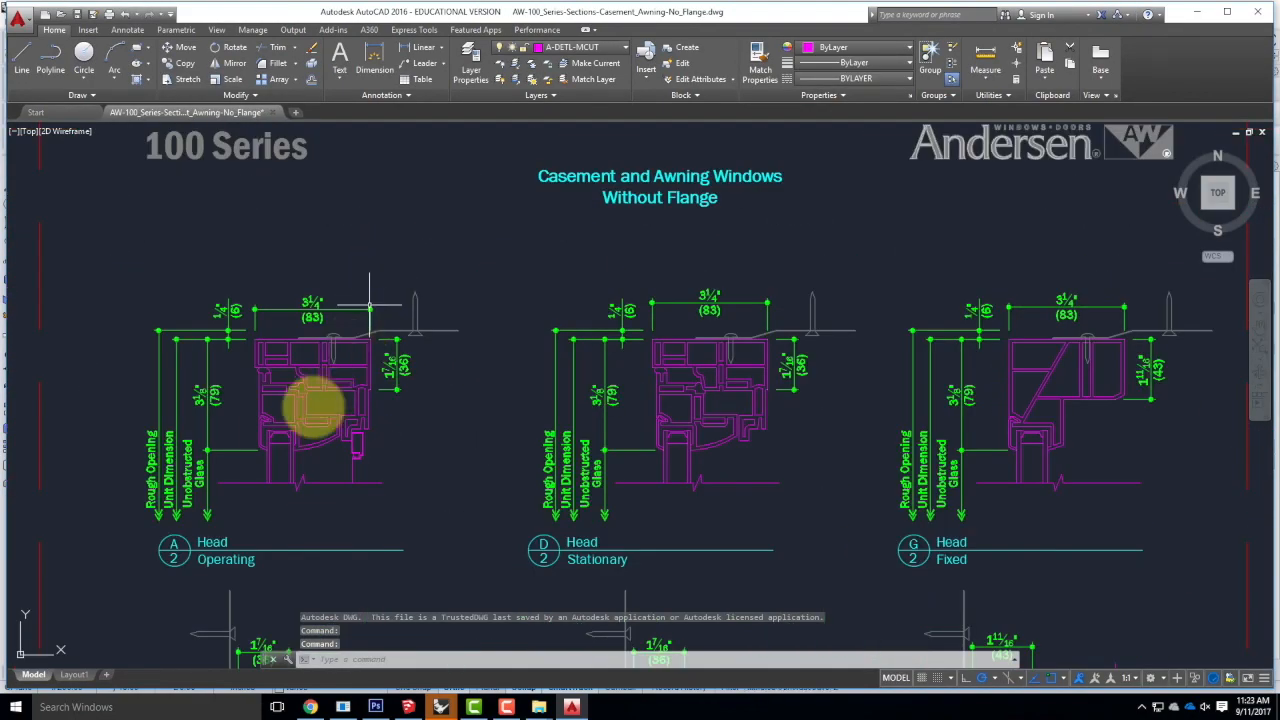
scroll(309, 400, "up", 3)
scroll(396, 453, "down", 1)
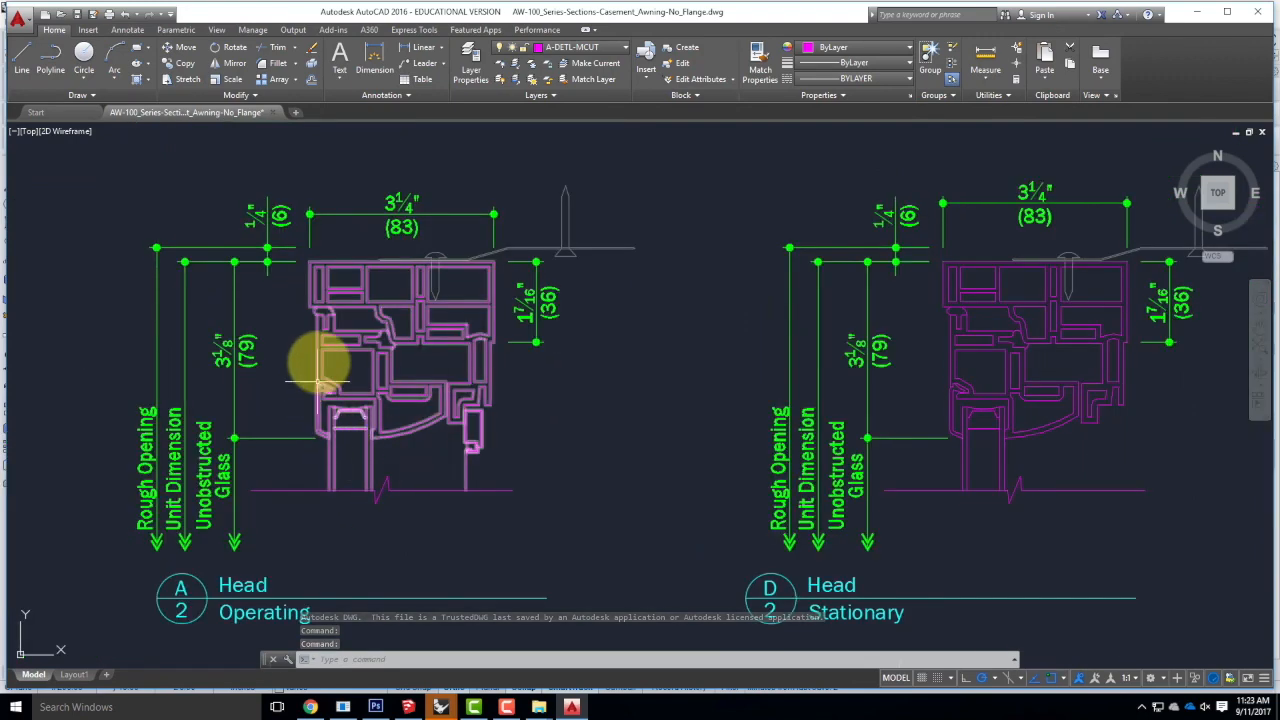
scroll(370, 420, "down", 2)
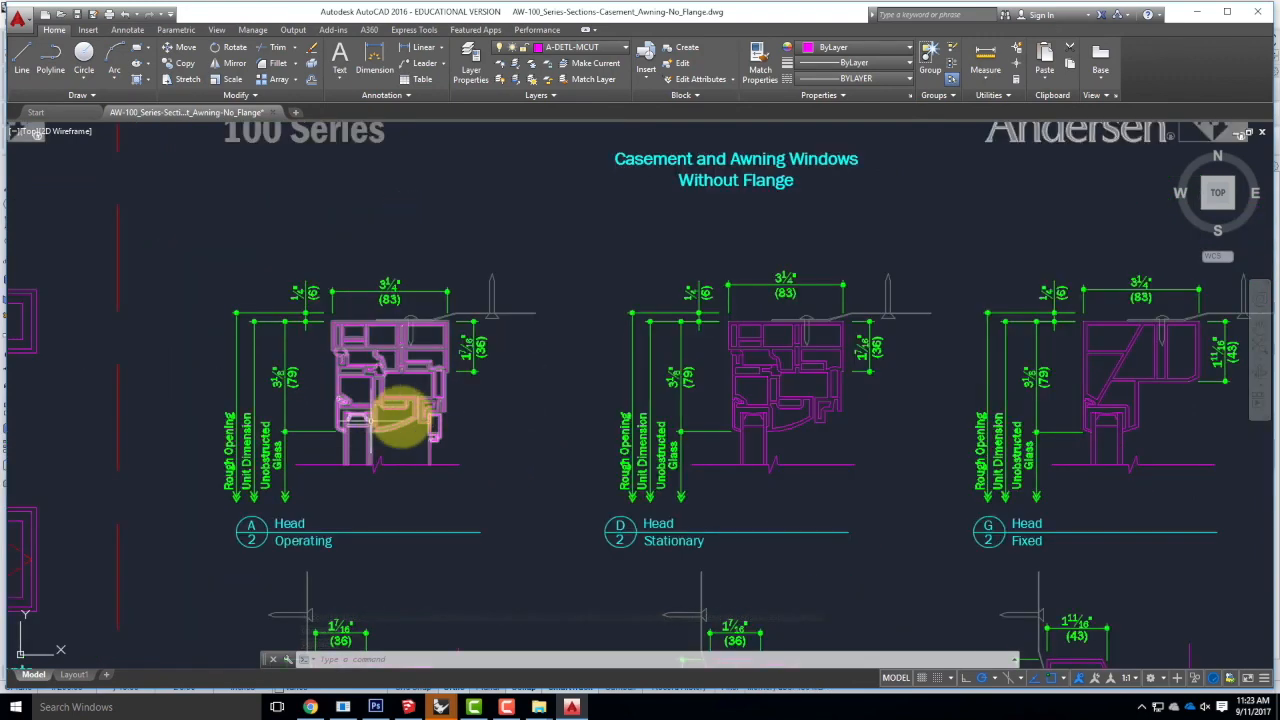
scroll(395, 305, "down", 4)
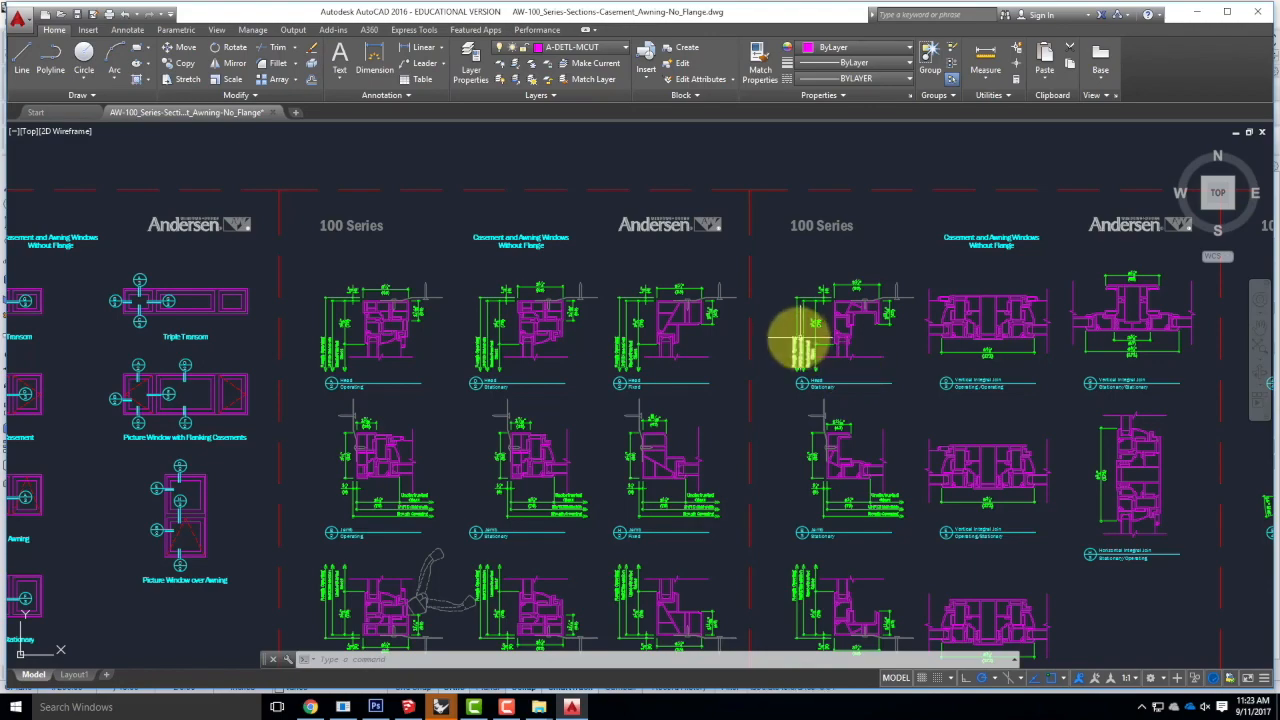
scroll(794, 337, "down", 5)
scroll(849, 394, "up", 10)
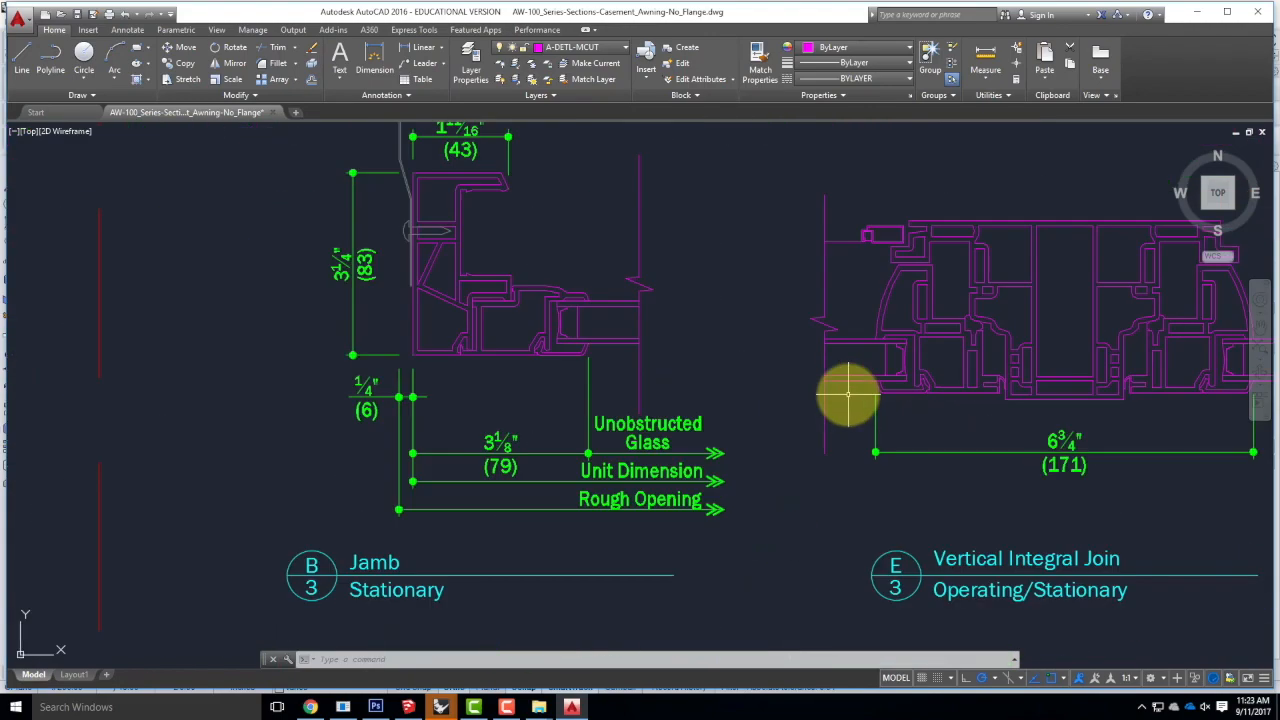
scroll(680, 325, "down", 3)
scroll(740, 260, "down", 3)
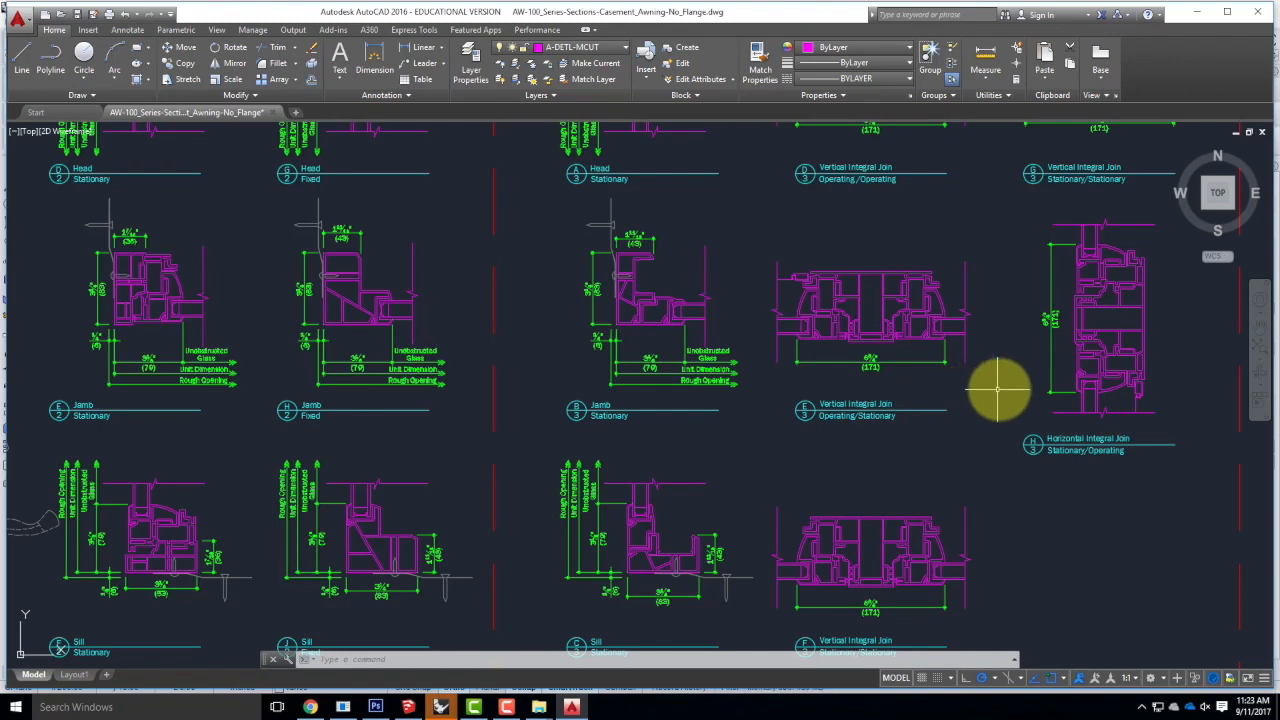
scroll(996, 387, "down", 4)
scroll(790, 370, "down", 2)
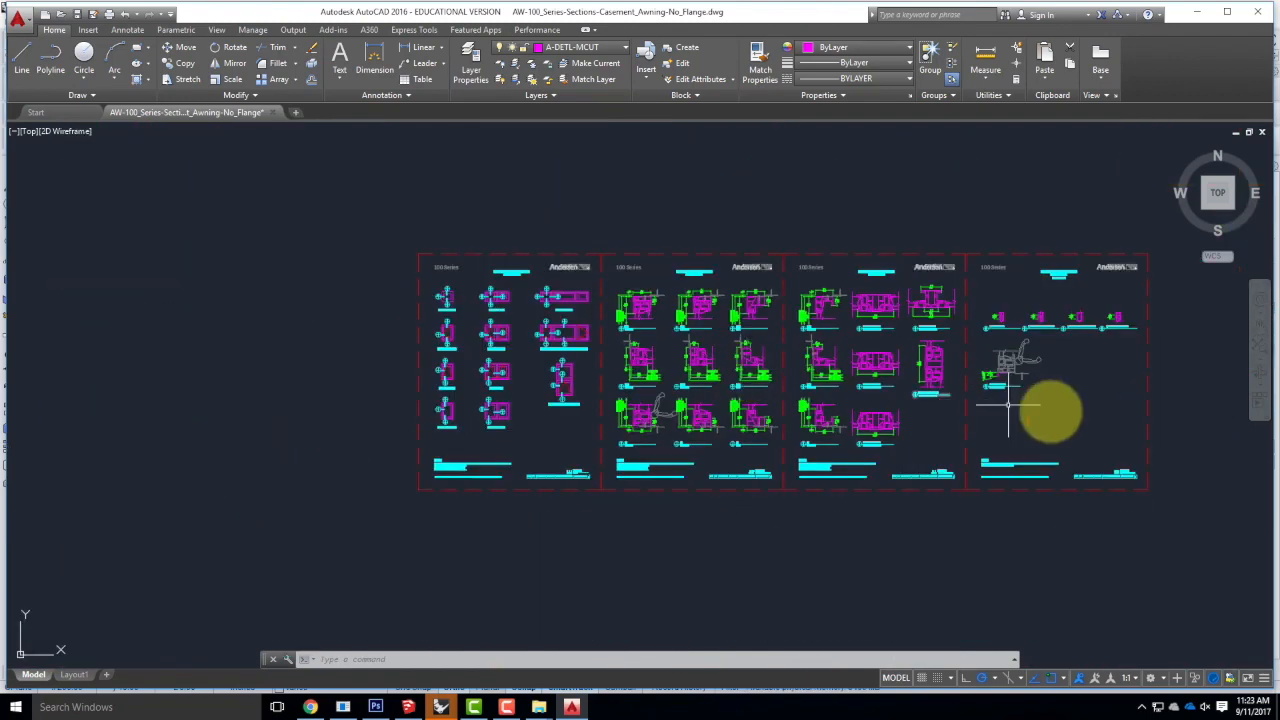
scroll(1020, 375, "up", 8)
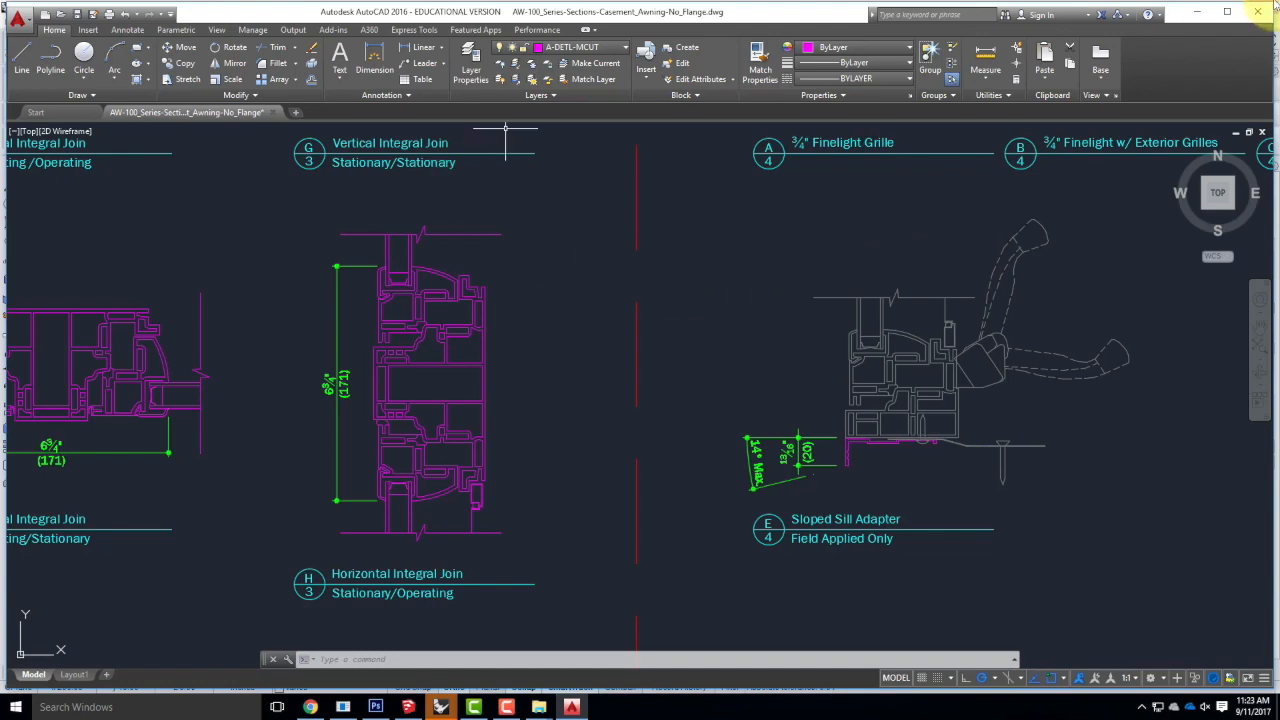
Quit AutoCAD without saving the No_Flange sections drawing and return to the Rhino model.
left_click(1257, 18)
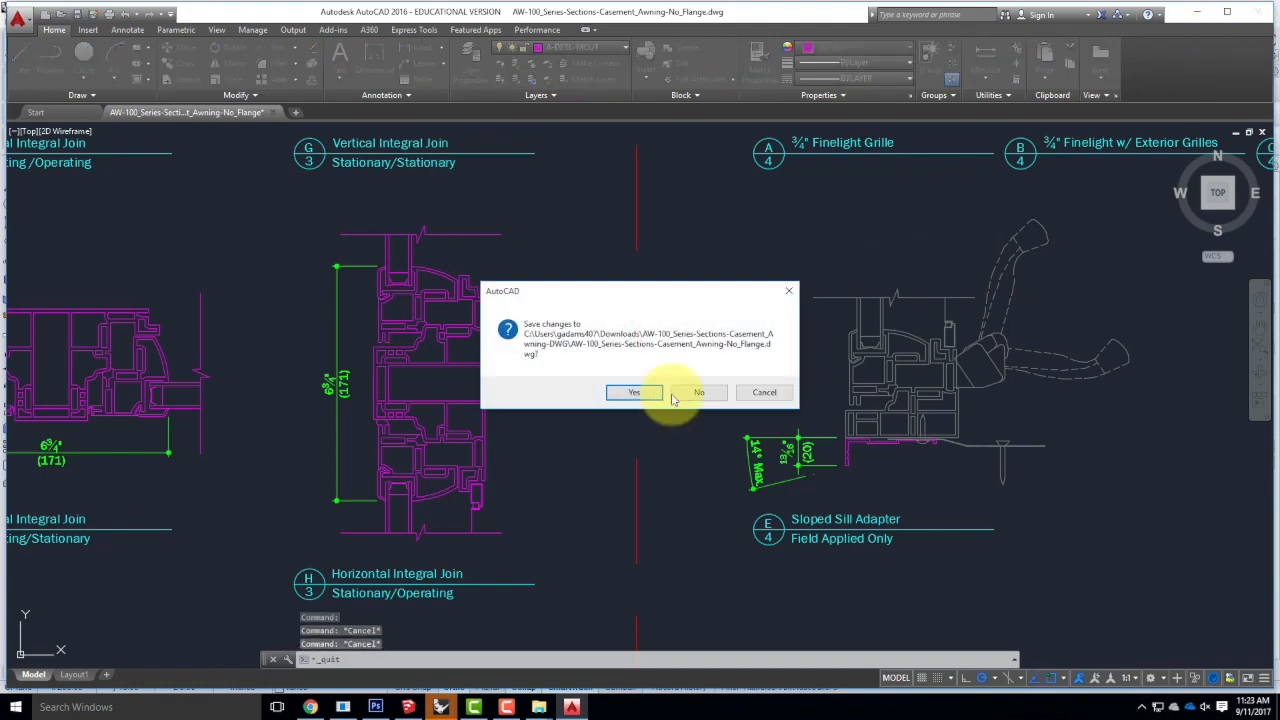
left_click(699, 392)
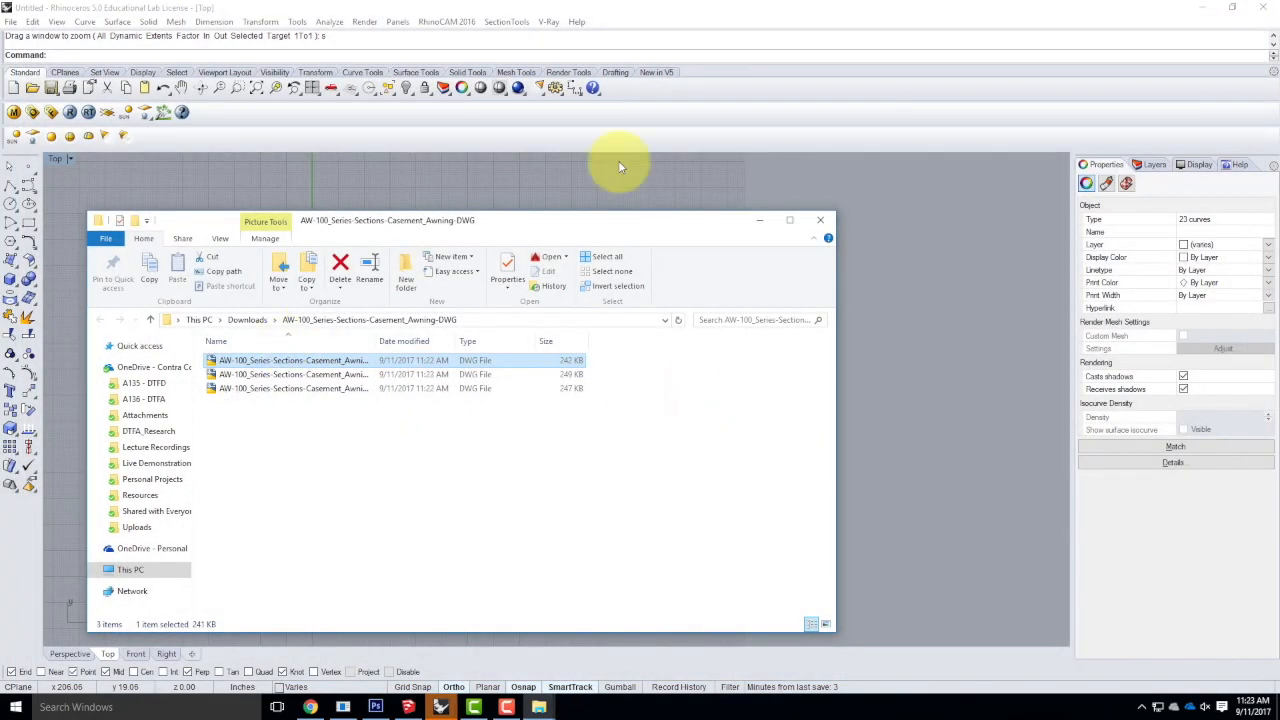
left_click(706, 187)
Inspect the copied window up close in the Top view and review the list of layers brought in with the drawing.
scroll(301, 488, "up", 5)
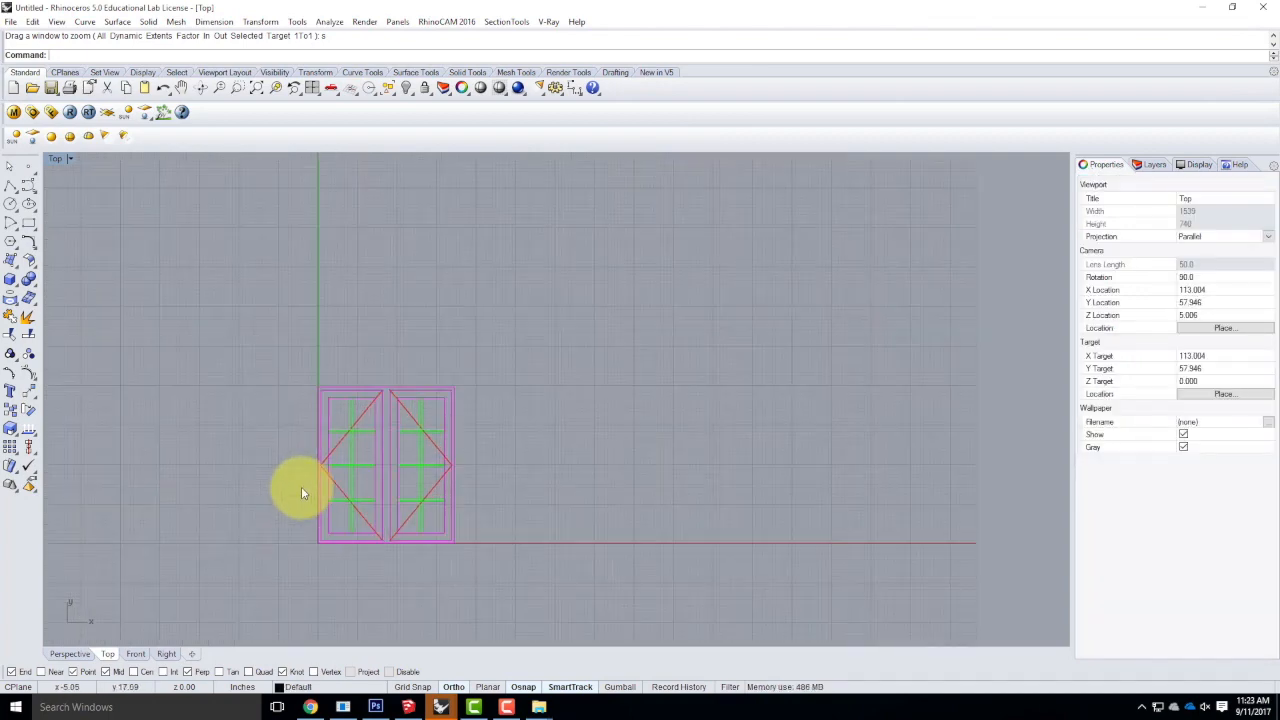
type("Z")
key("Return")
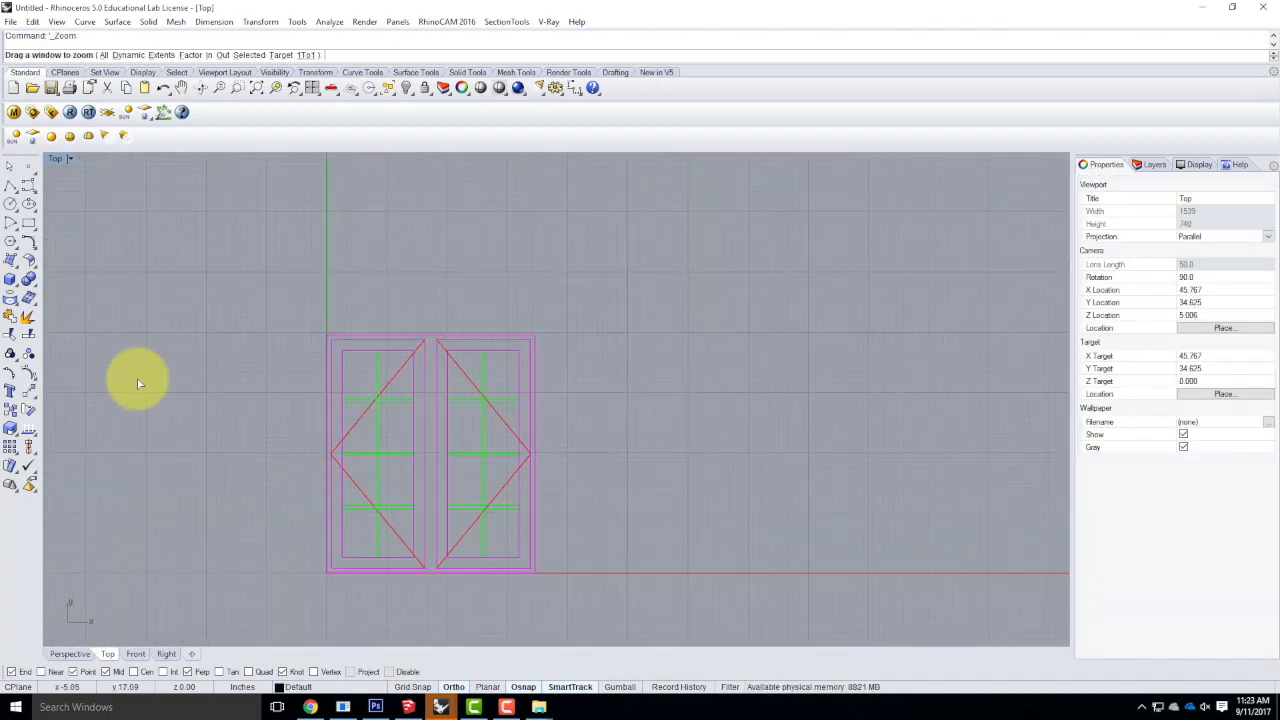
mouse_move(263, 302)
left_mouse_down()
mouse_move(594, 629)
mouse_move(630, 613)
left_mouse_up()
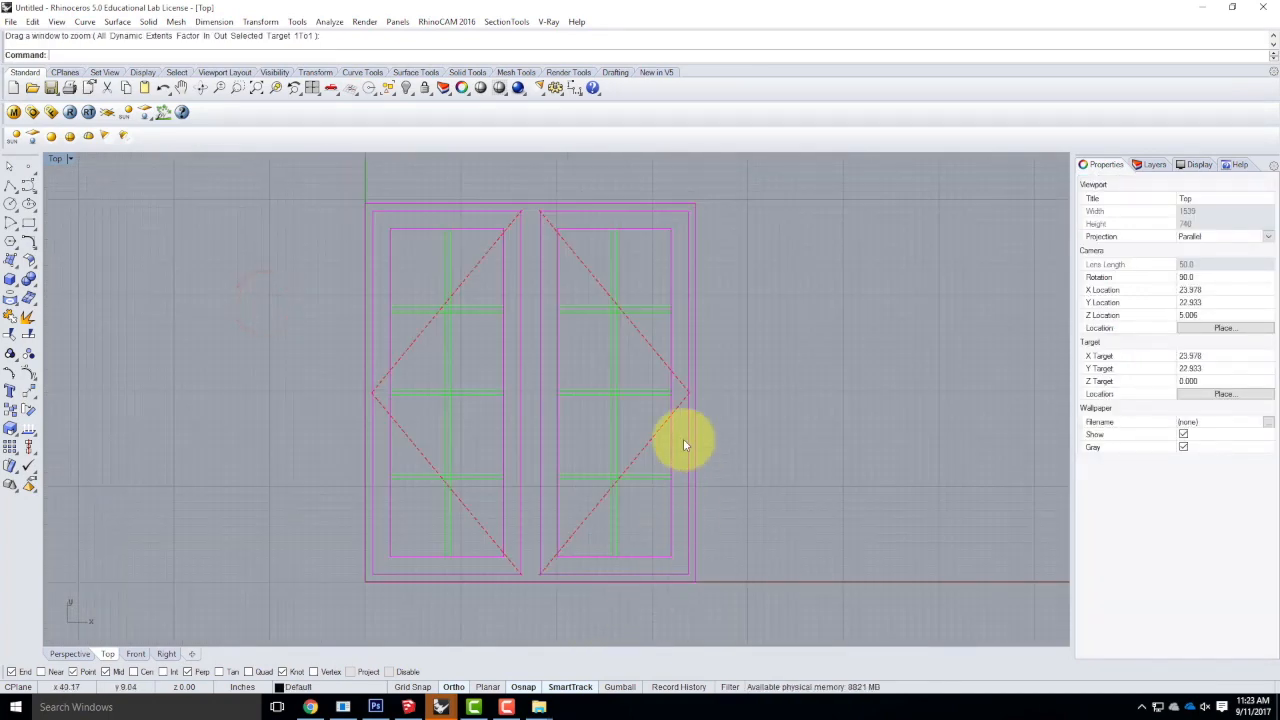
left_click(1155, 164)
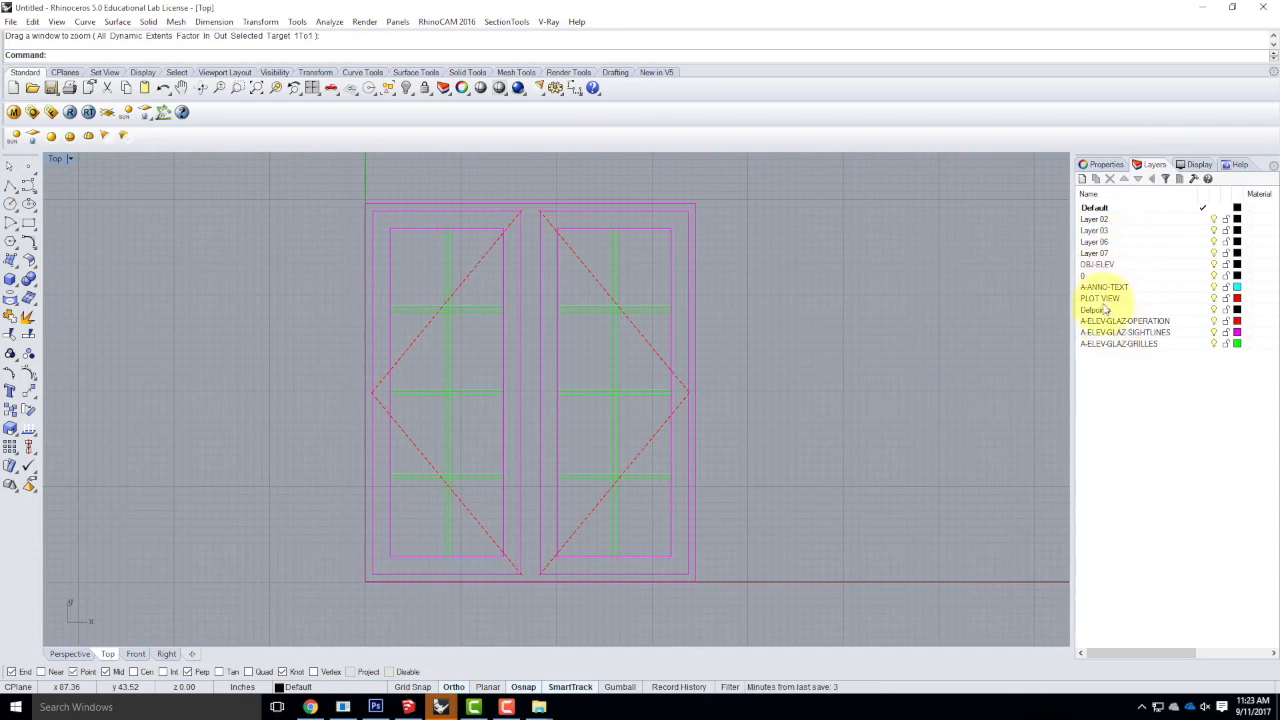
left_click(777, 254)
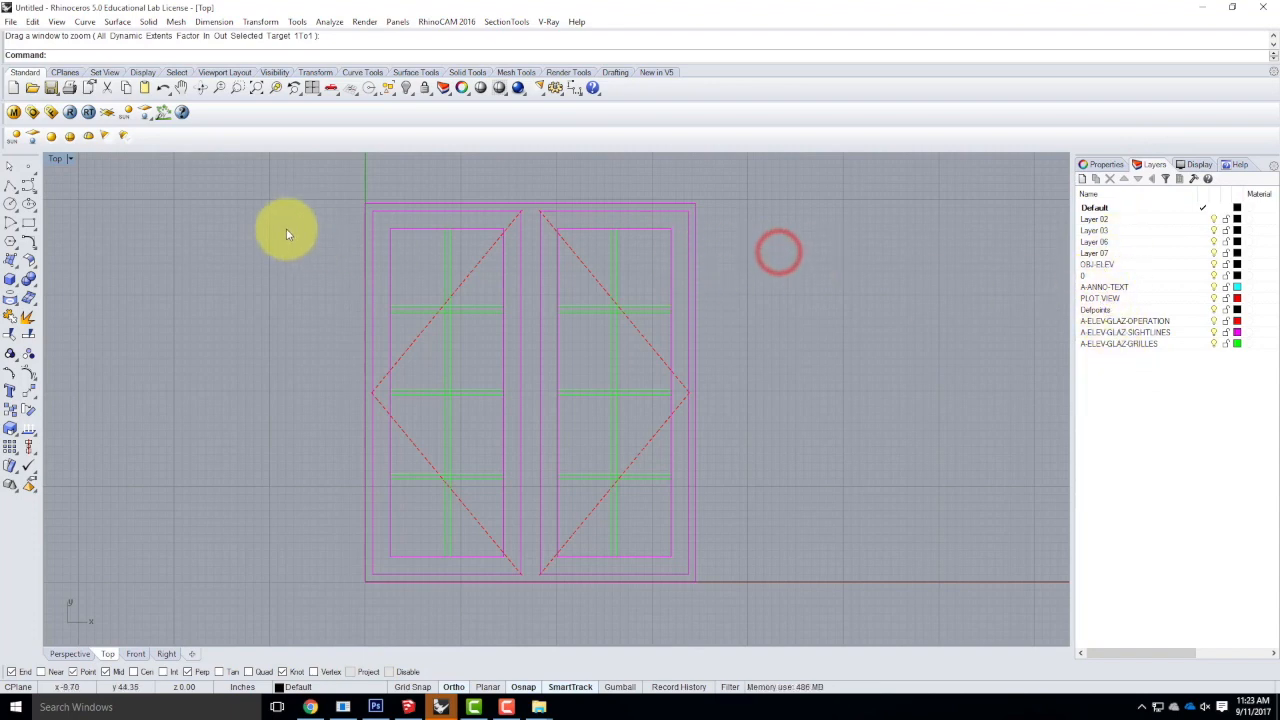
Delete the listed block definitions from _ACMFILLEDHALF through GENAXEH in the Block Manager, dismissing the warning.
left_click(32, 21)
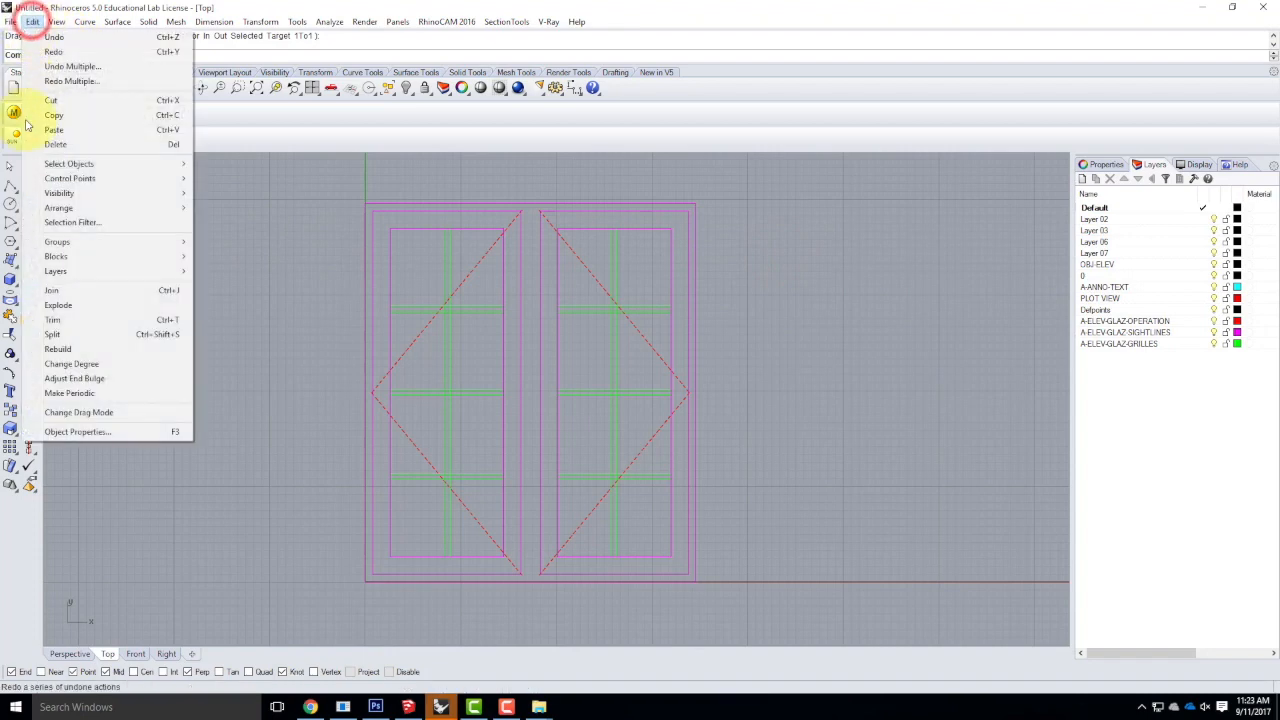
mouse_move(55, 257)
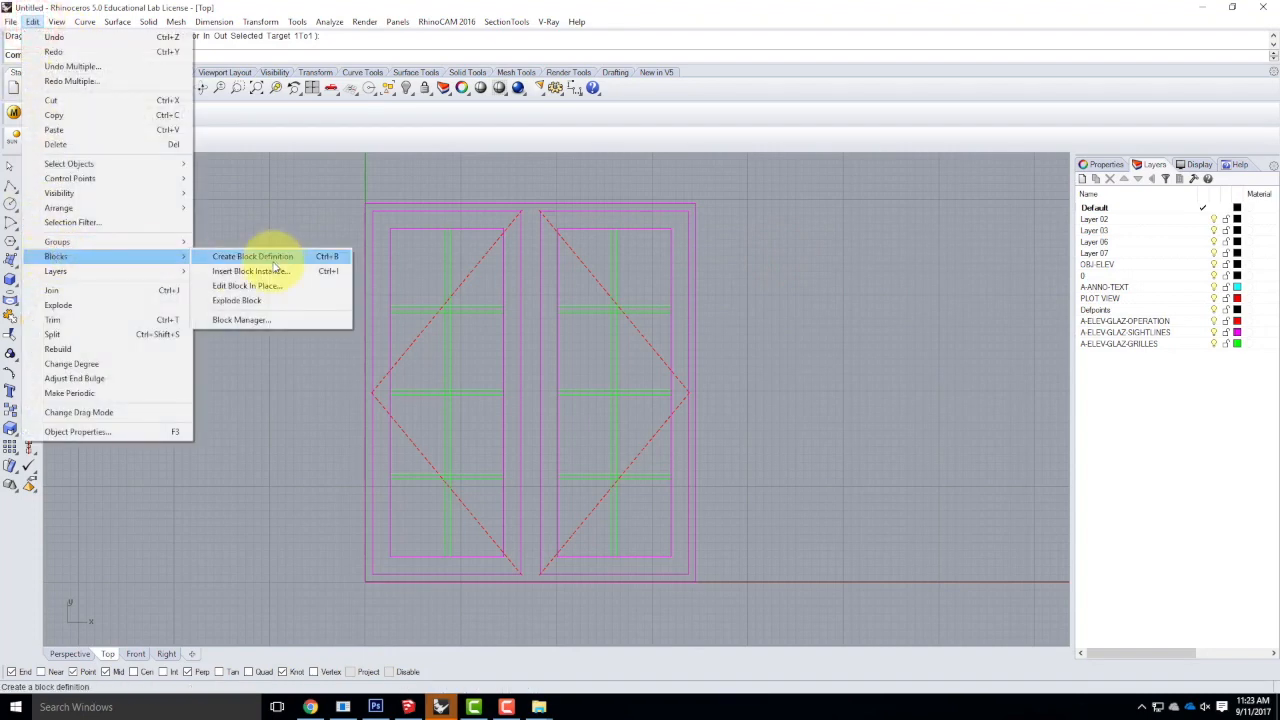
left_click(260, 320)
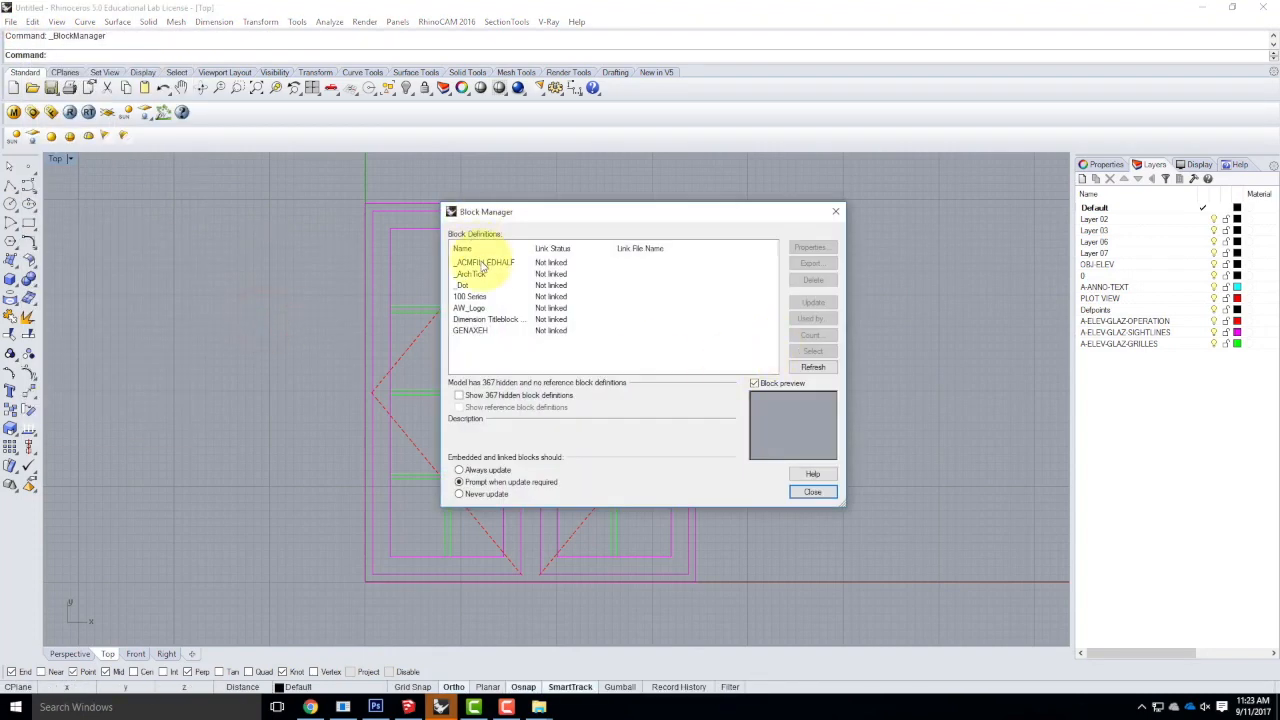
left_click(481, 320)
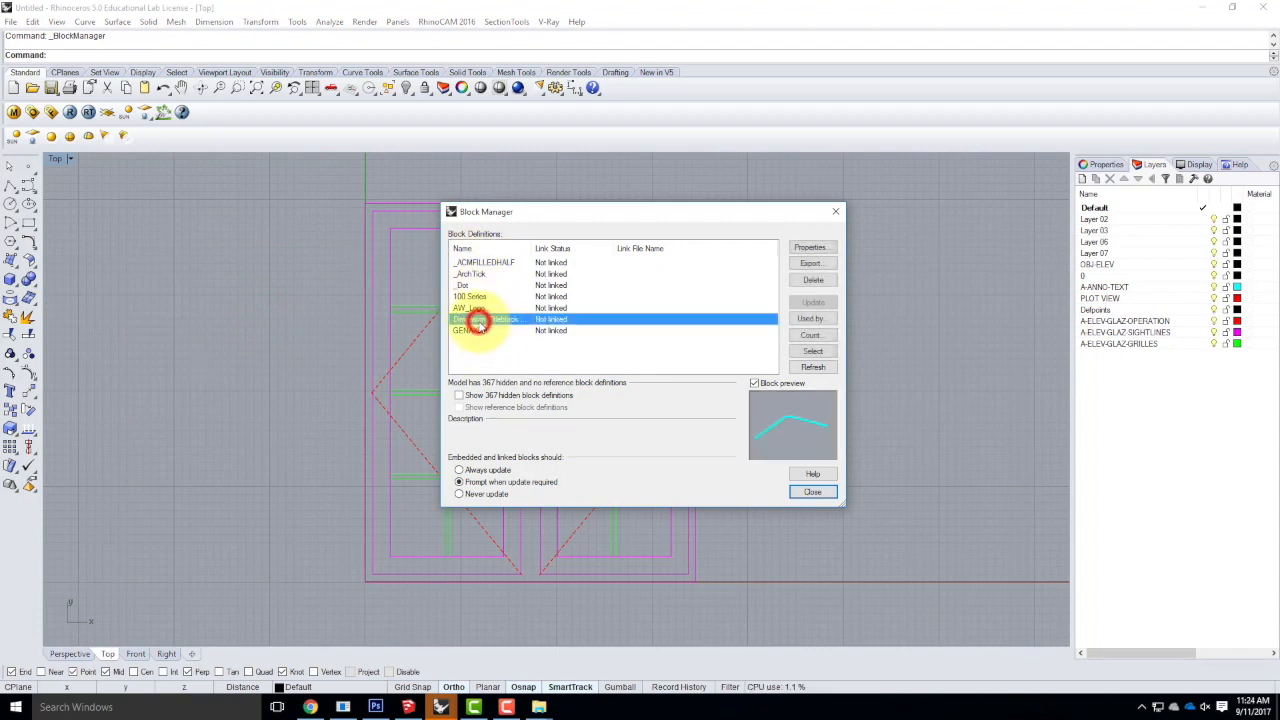
left_click(485, 262)
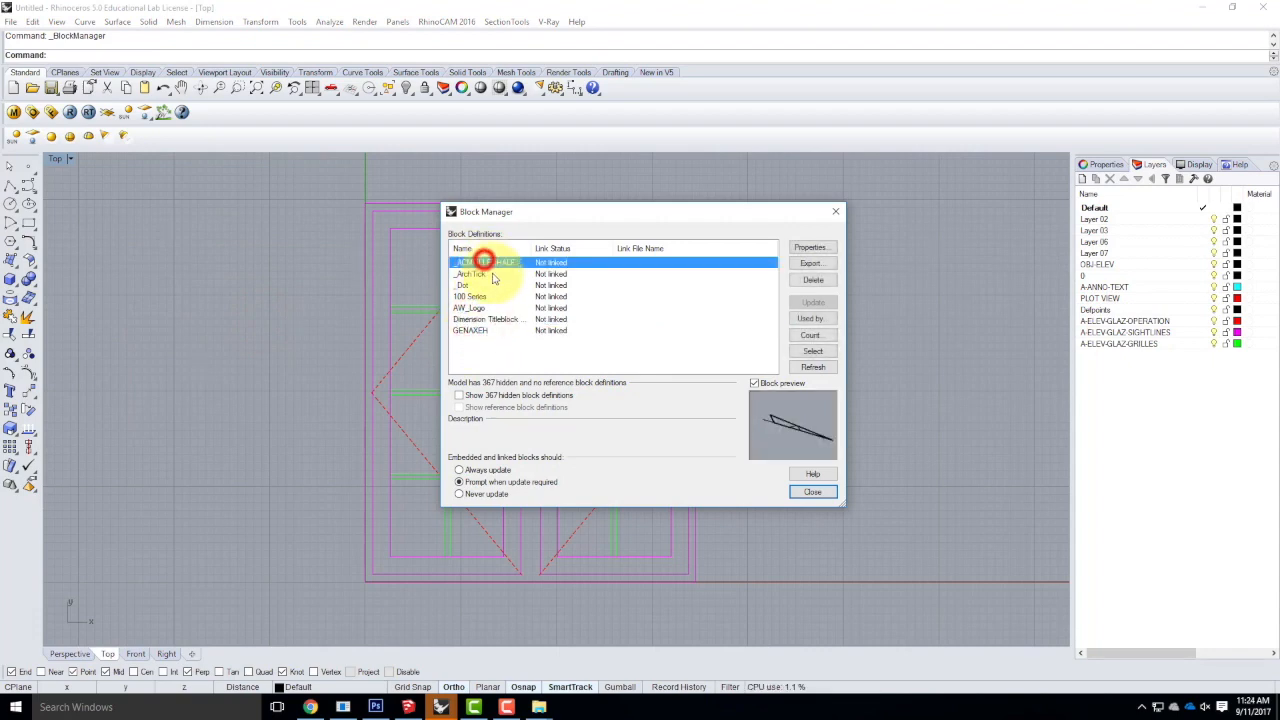
left_click(485, 331, "shift")
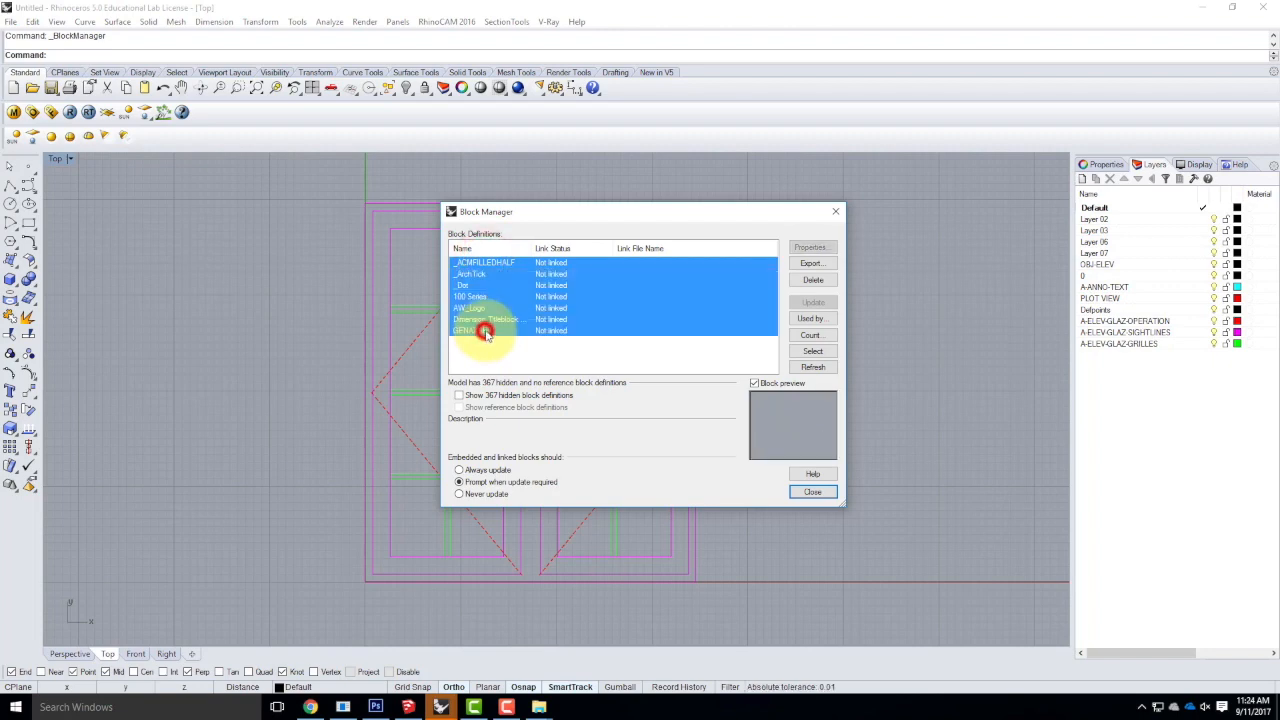
left_click(813, 280)
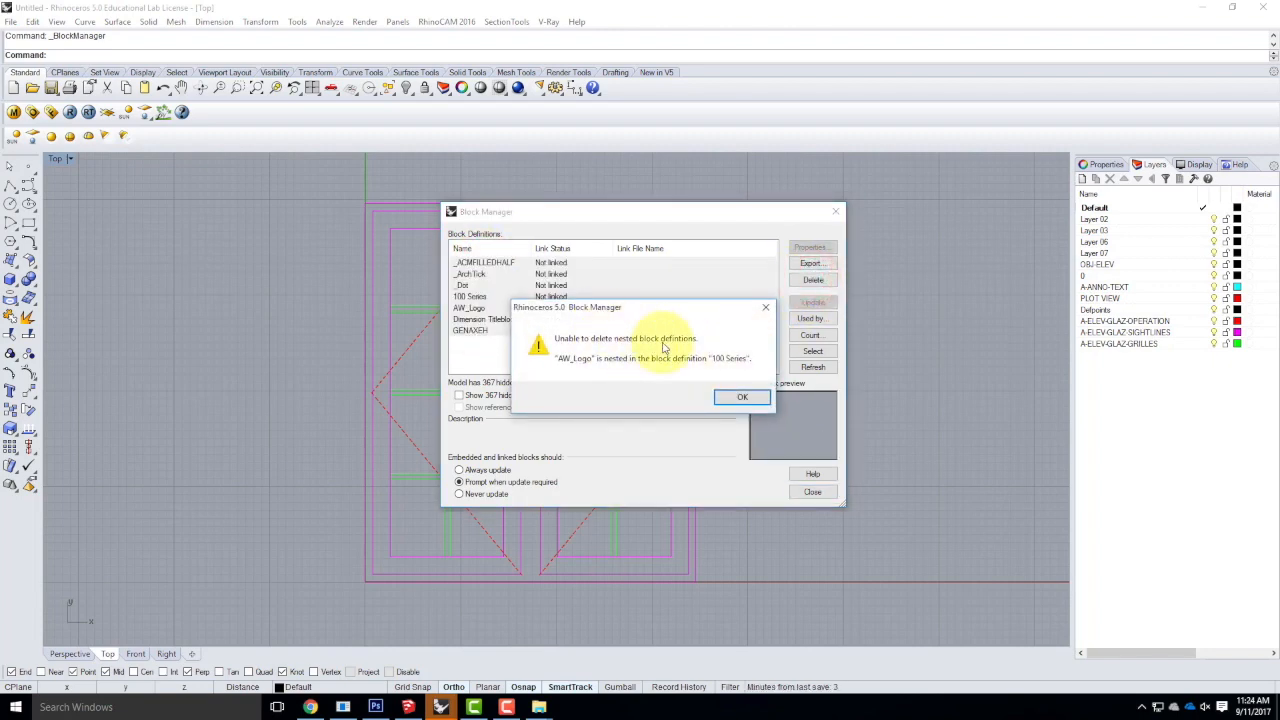
left_click(745, 398)
Try to delete the remaining AW_Logo block definition.
left_click(474, 262)
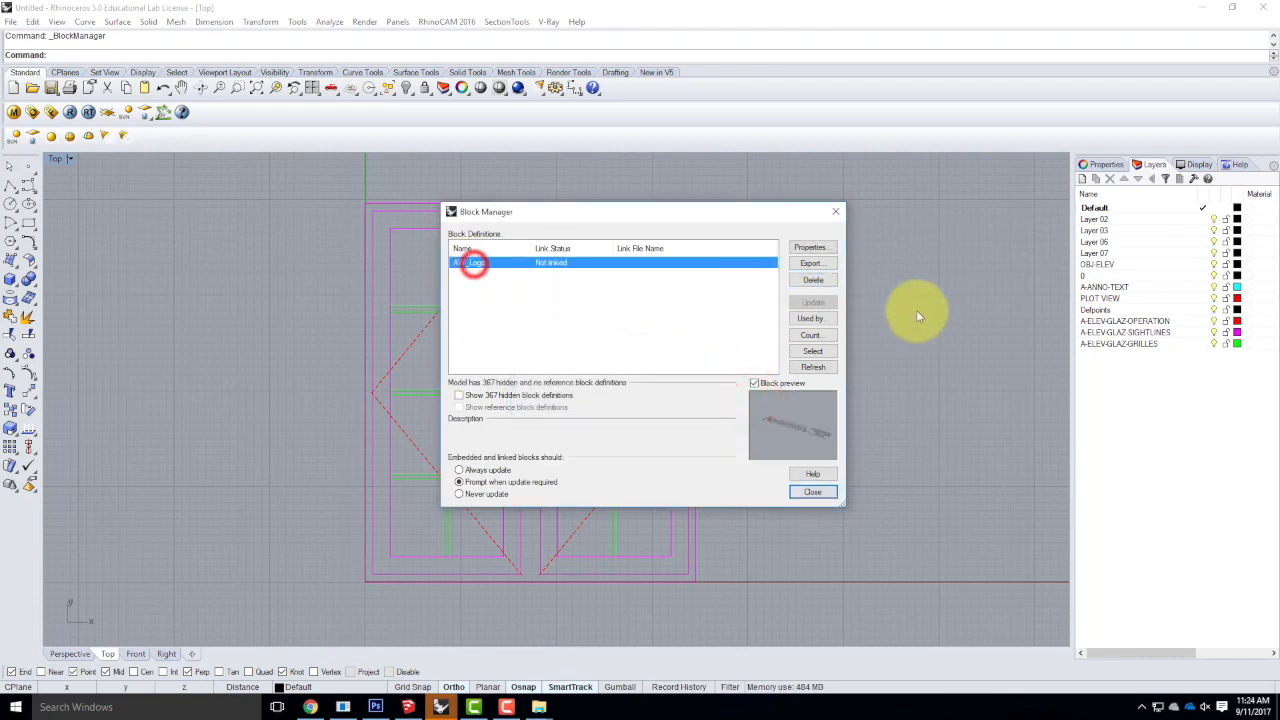
left_click(813, 280)
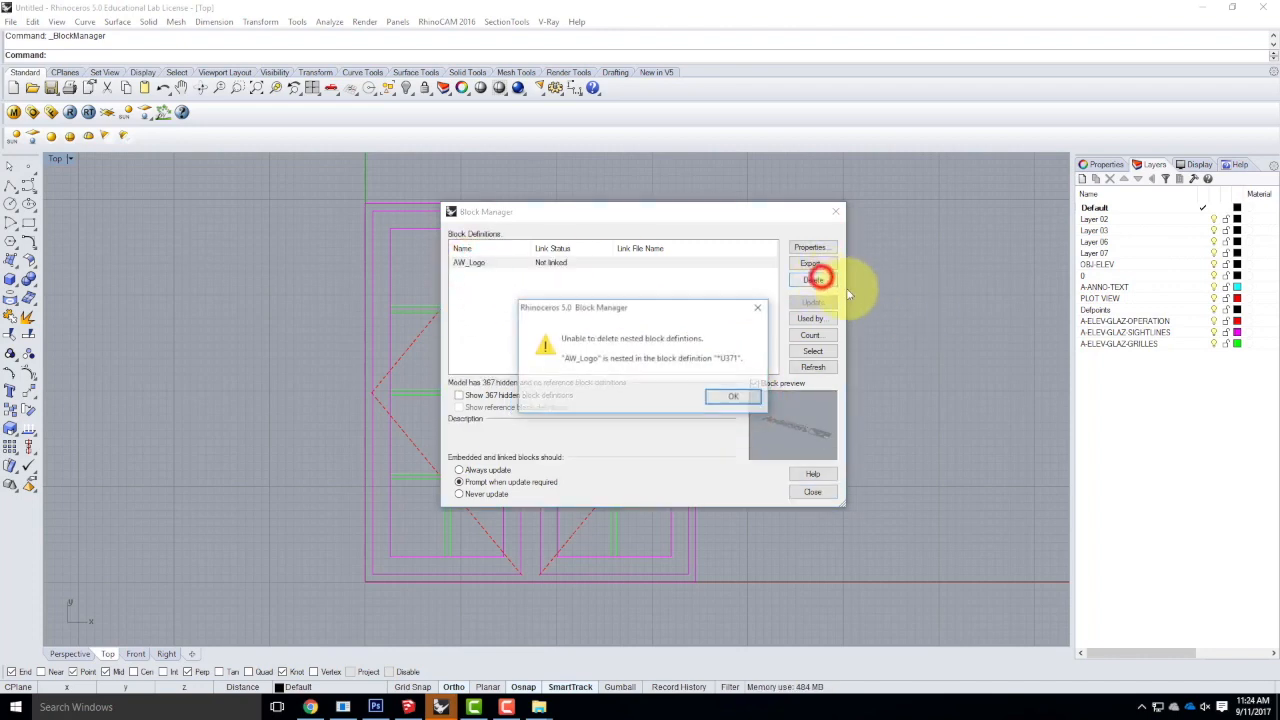
left_click(735, 398)
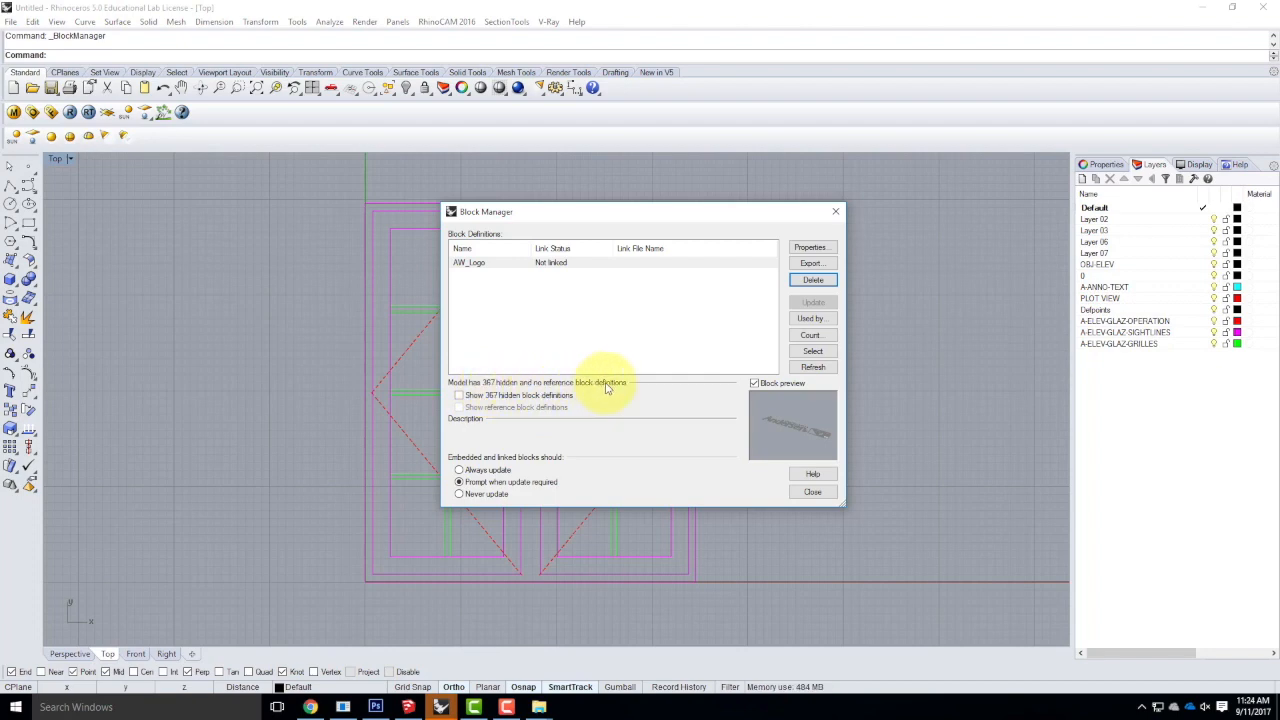
Show the hidden block definitions and delete *D377 through *D436.
left_click(459, 396)
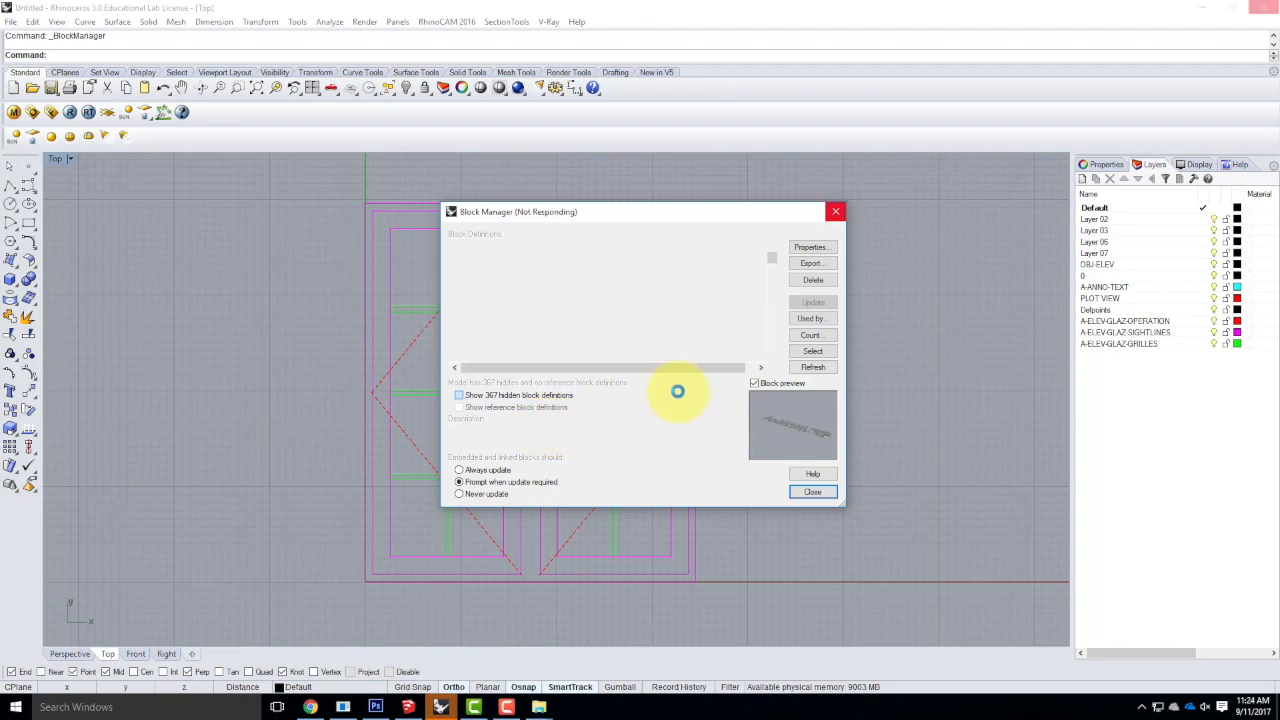
left_click(502, 263)
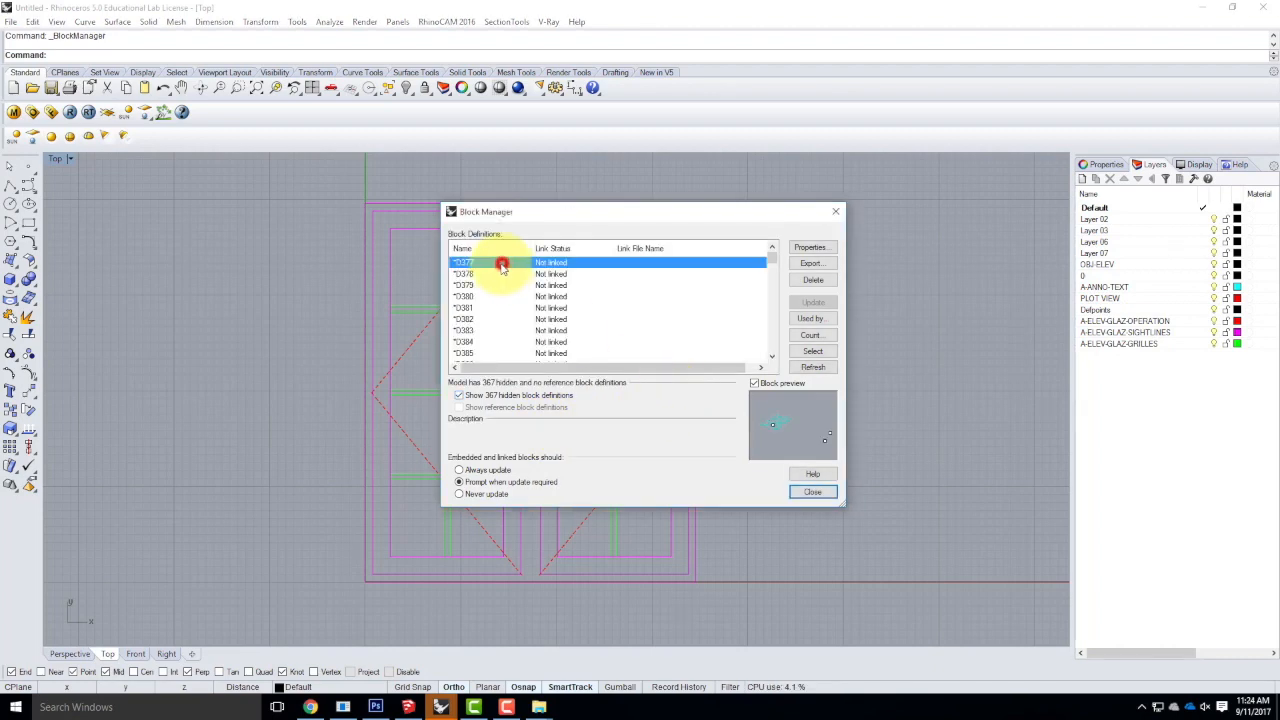
left_click(500, 355, "shift")
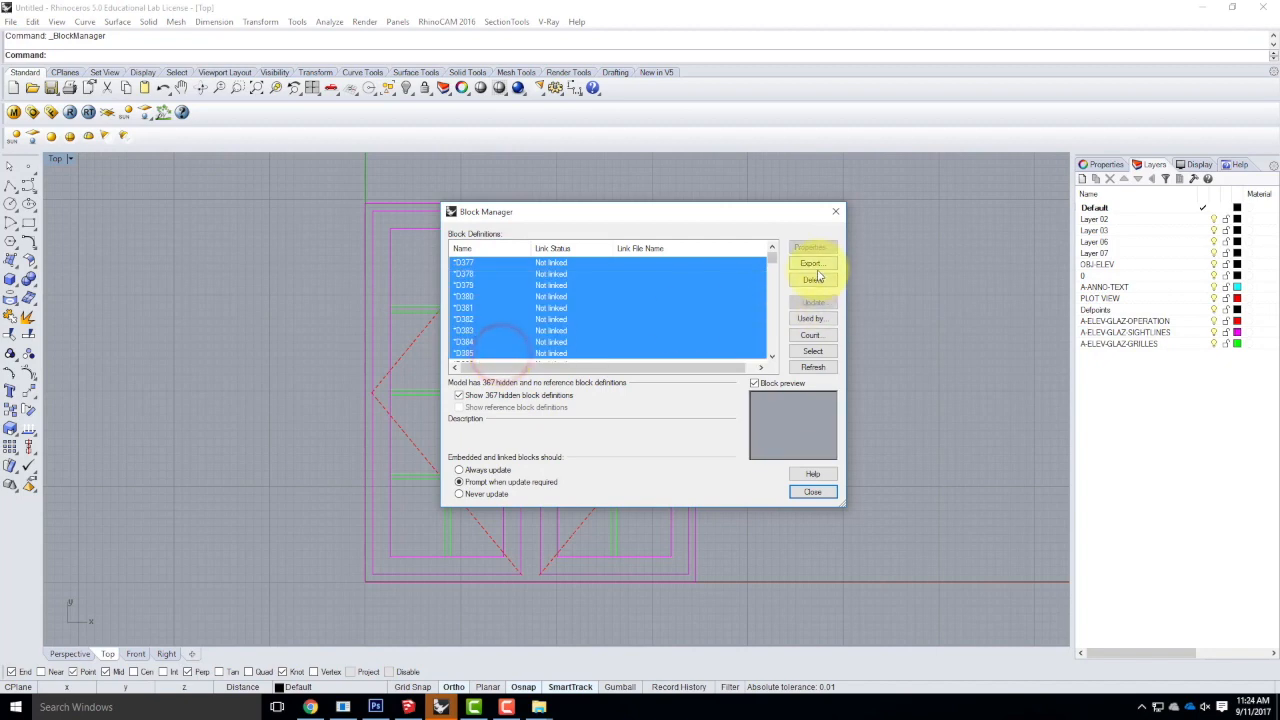
left_click(812, 279)
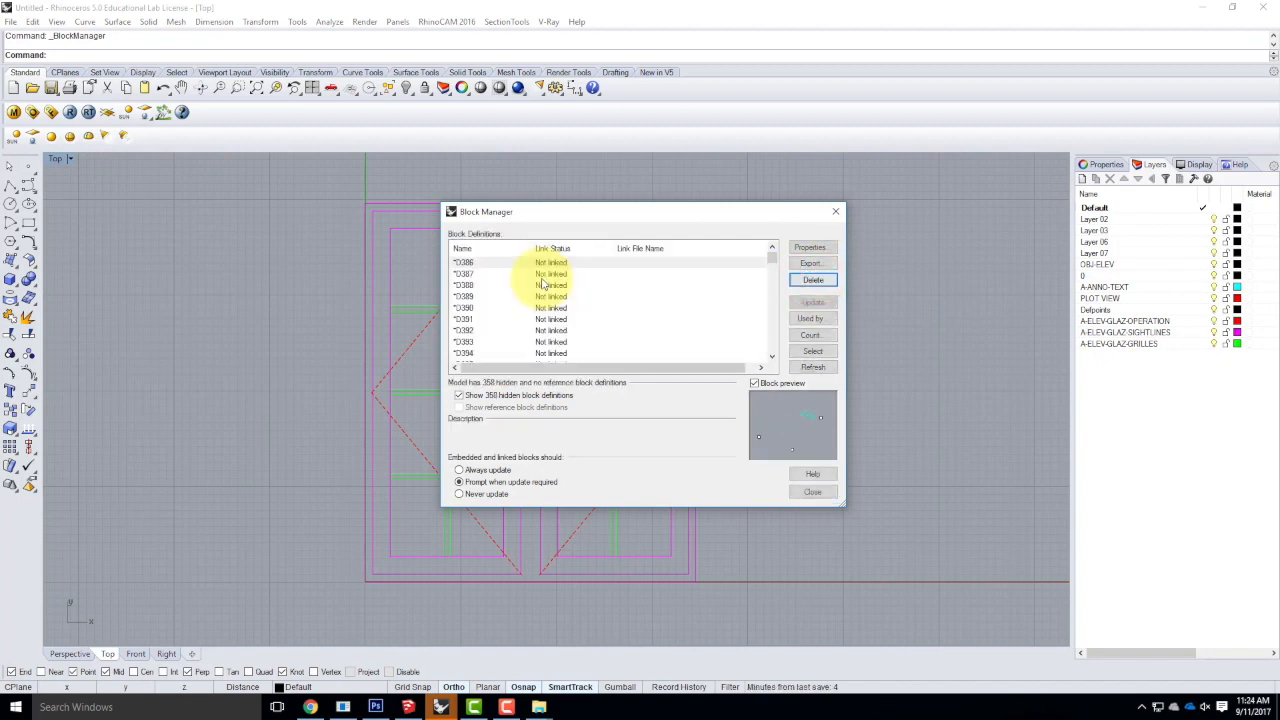
left_click(496, 262)
scroll(516, 296, "down", 14)
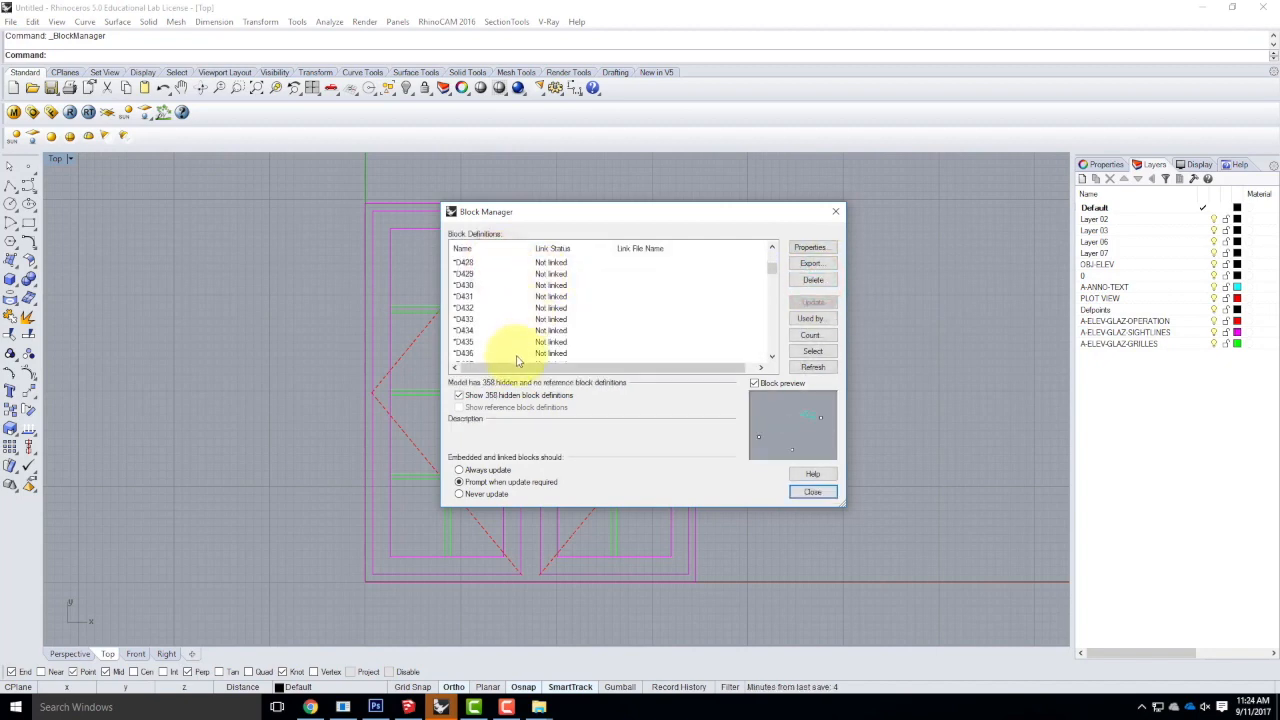
left_click(512, 352, "shift")
left_click(811, 279)
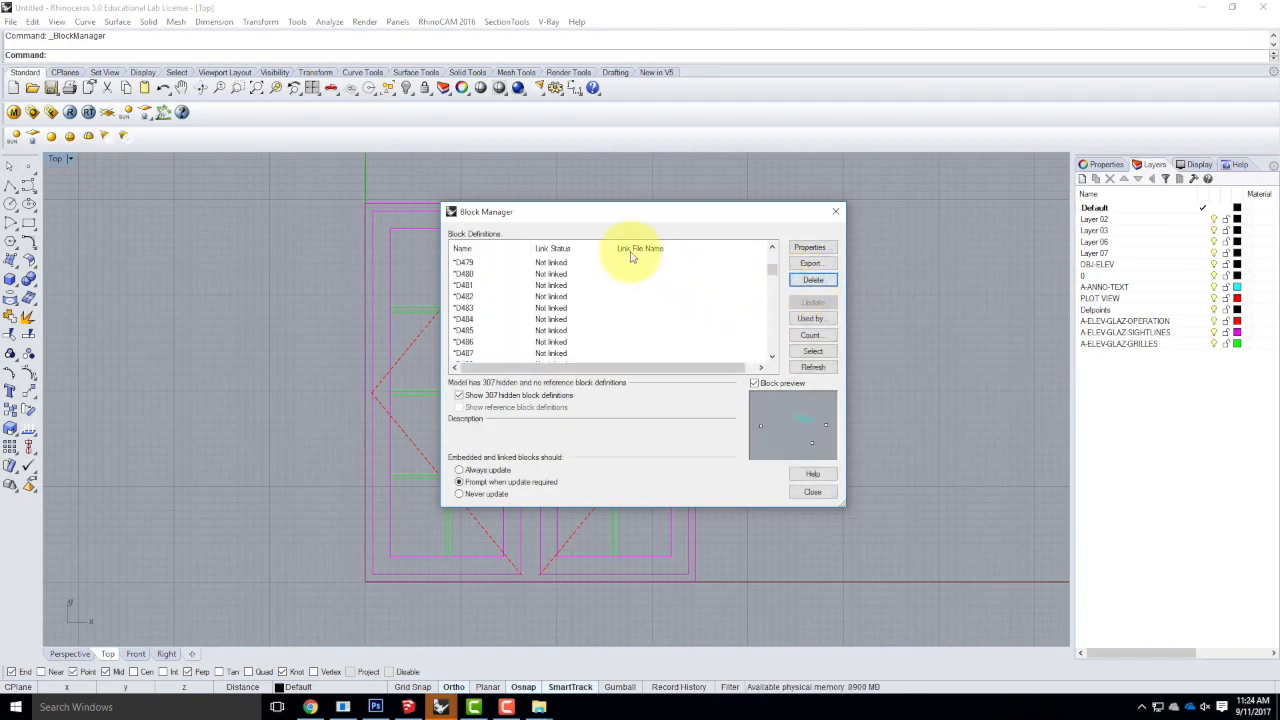
Delete the hidden block definitions *D479 through *D541 and a further batch ending at *D658.
left_click(530, 262)
scroll(557, 290, "down", 17)
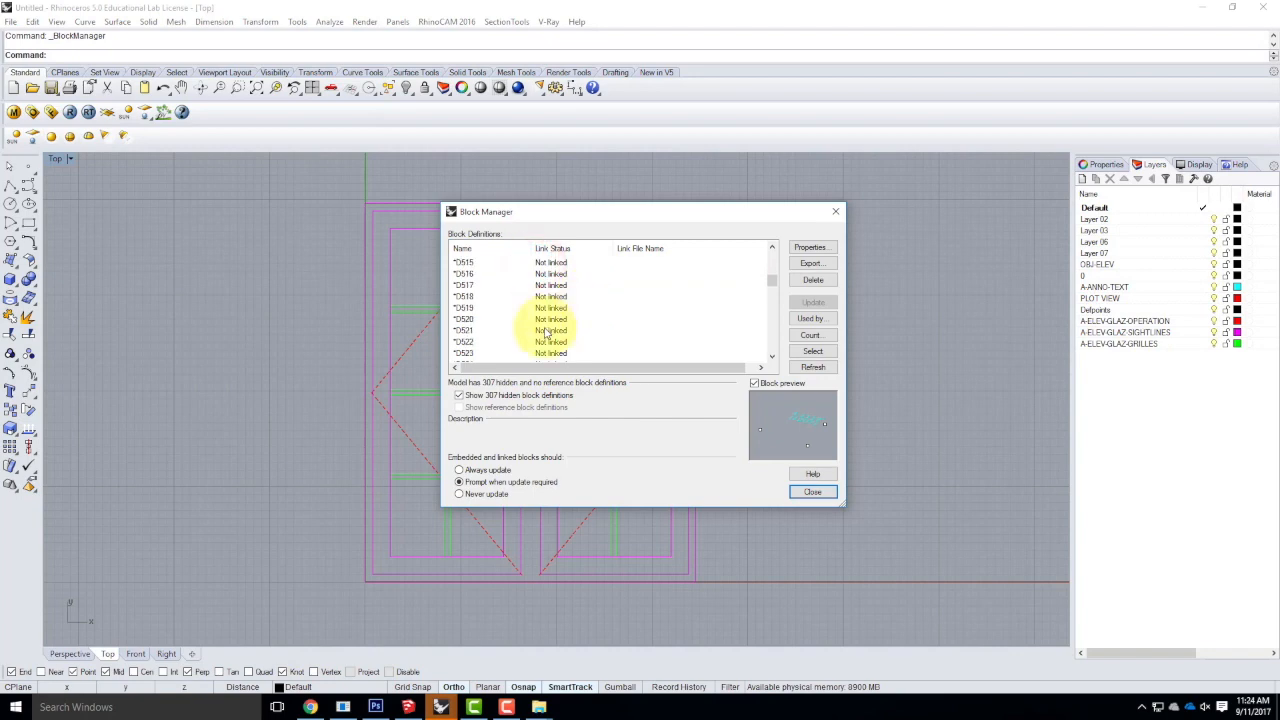
left_click(549, 353, "shift")
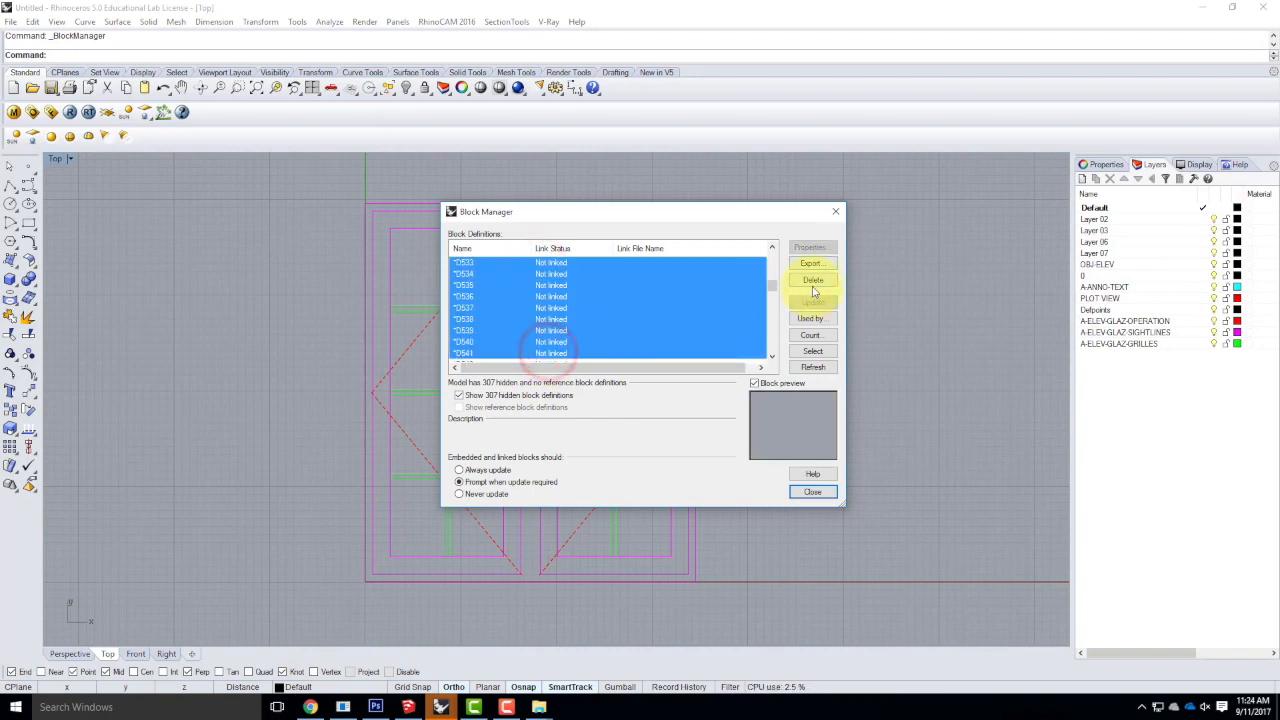
left_click(812, 279)
left_click(510, 260)
scroll(557, 300, "down", 13)
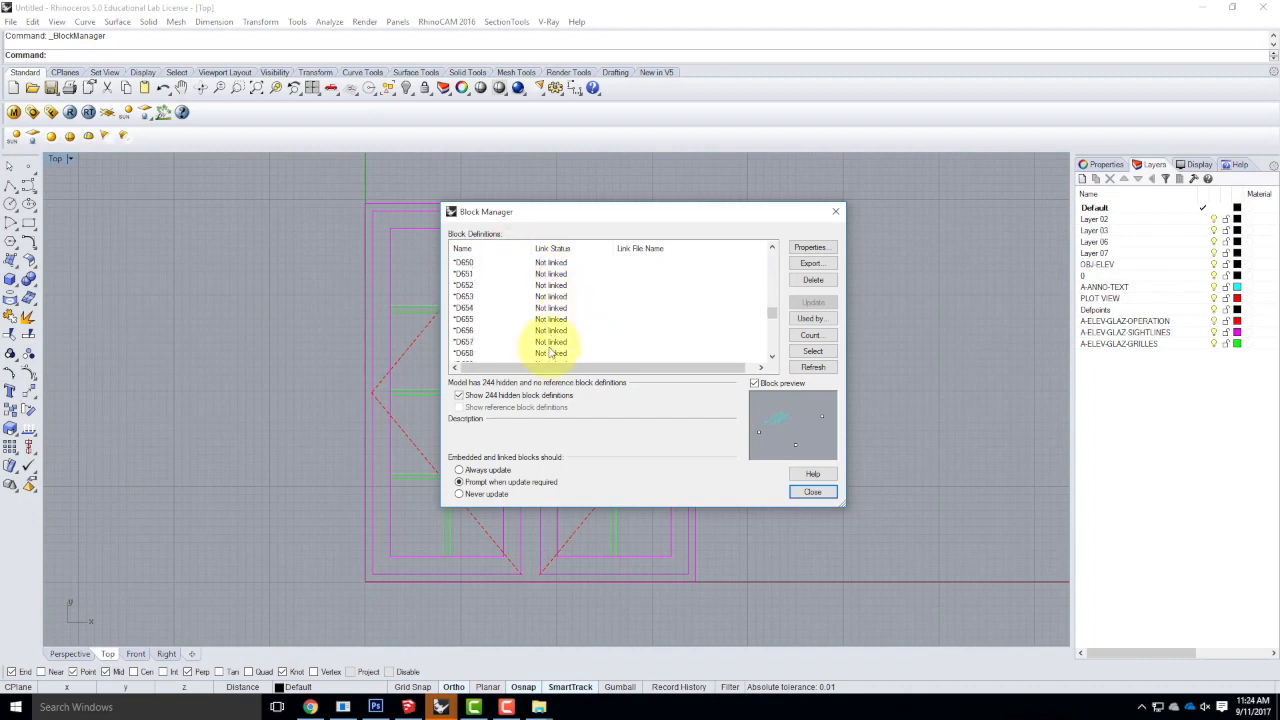
left_click(549, 350, "shift")
left_click(801, 280)
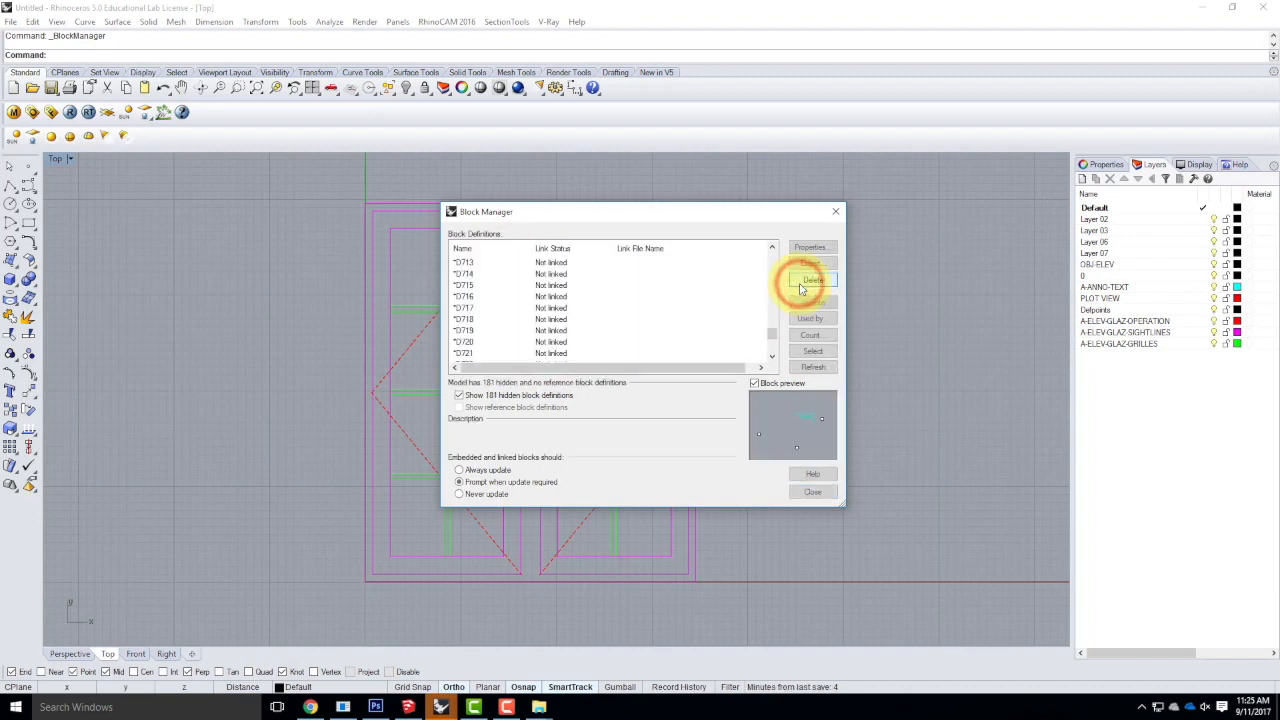
Delete the block definitions from *D713 through AW_Logo and dismiss the nested-block warning.
left_click(531, 261)
scroll(530, 260, "down", 10)
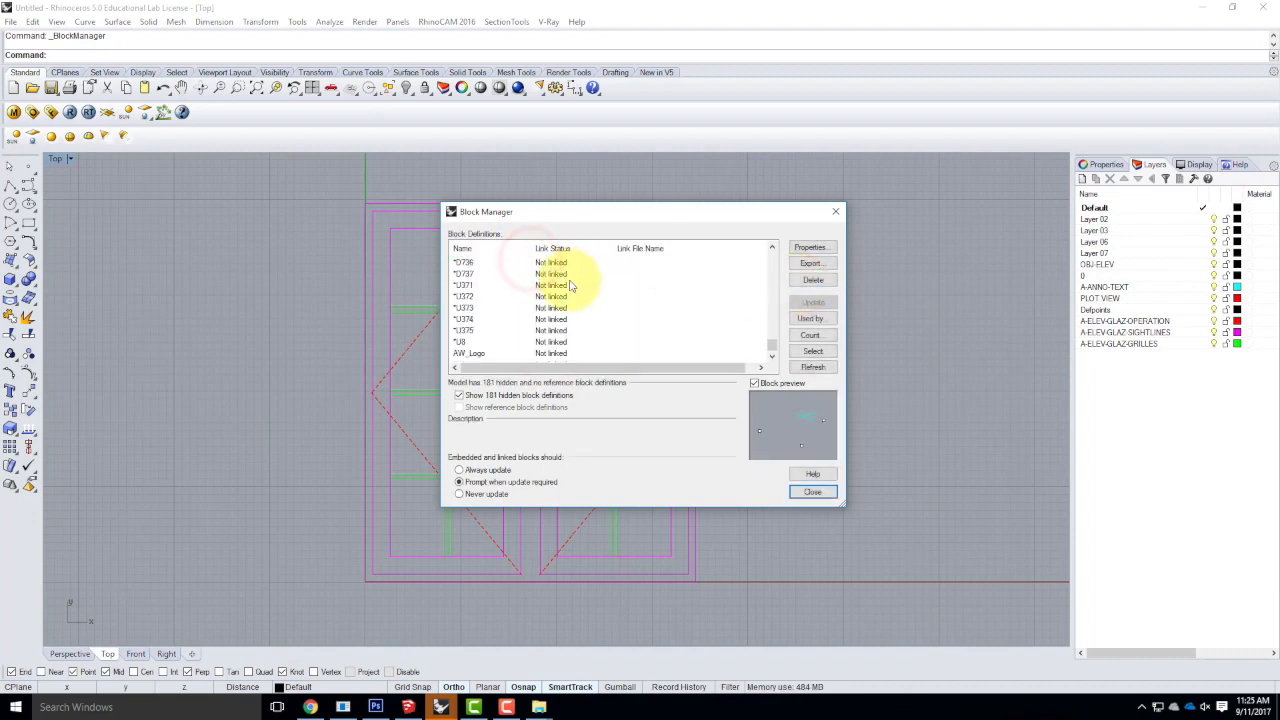
left_click(519, 355, "shift")
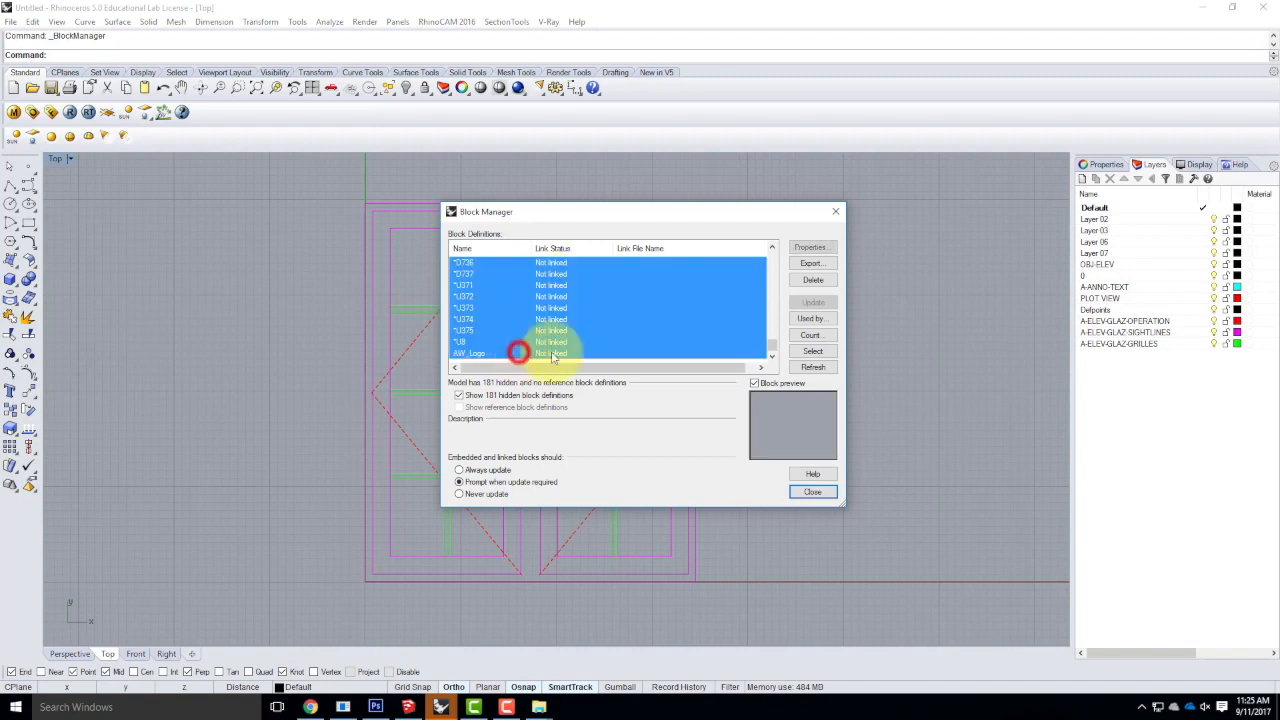
left_click(812, 280)
left_click(734, 397)
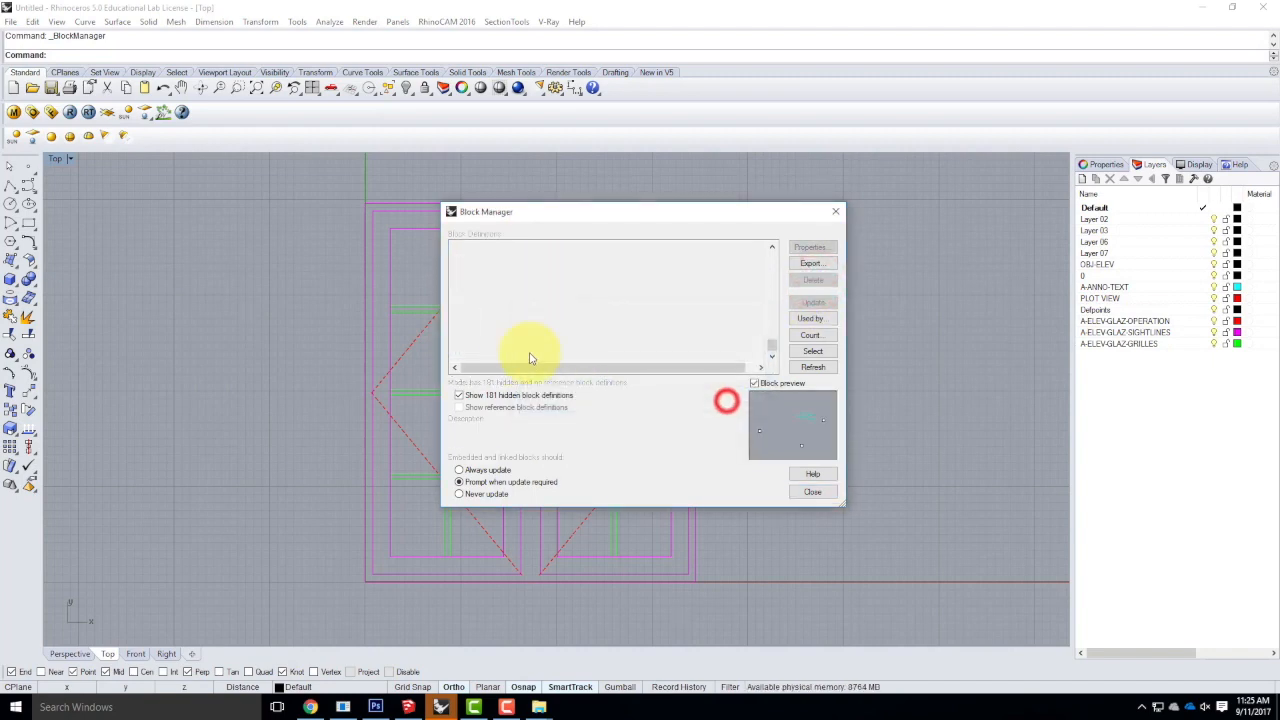
Delete all the remaining block definitions, emptying the list, and close the Block Manager.
left_click(469, 342)
scroll(516, 316, "up", 14)
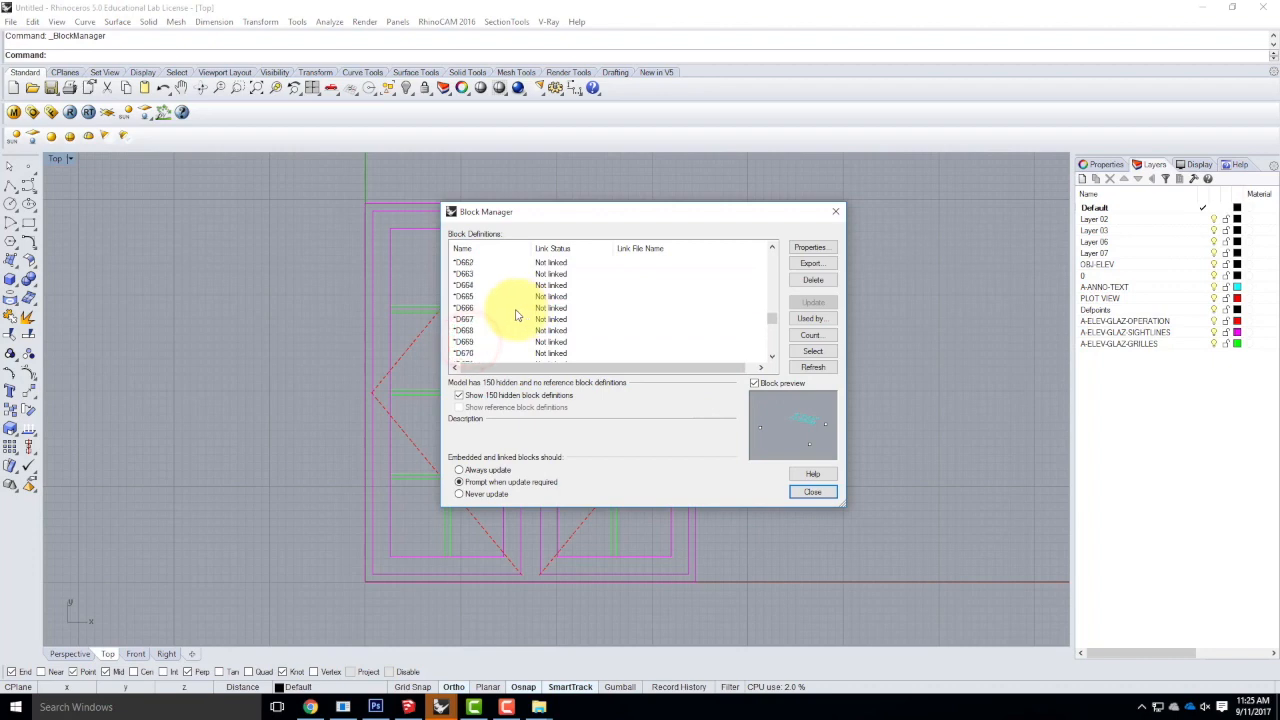
scroll(514, 315, "up", 20)
left_click(491, 262)
key("ctrl+a")
left_click(815, 280)
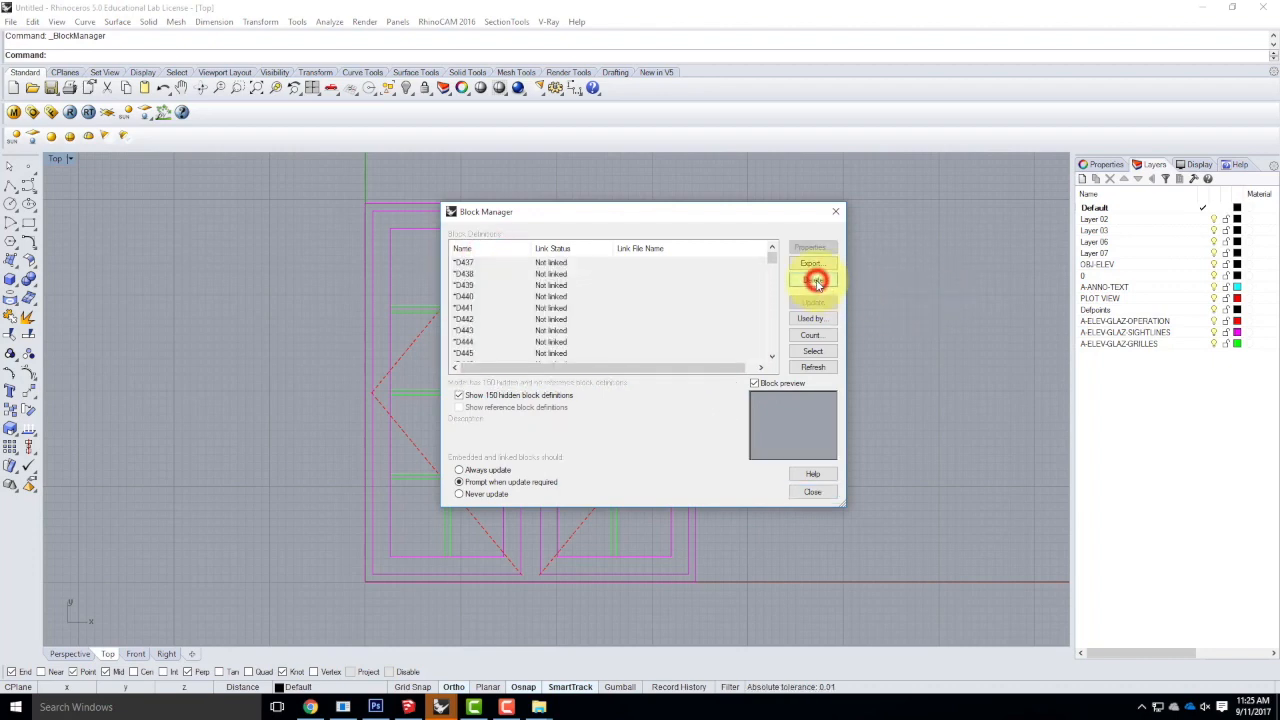
left_click(480, 264)
left_click(815, 280)
left_click(679, 291)
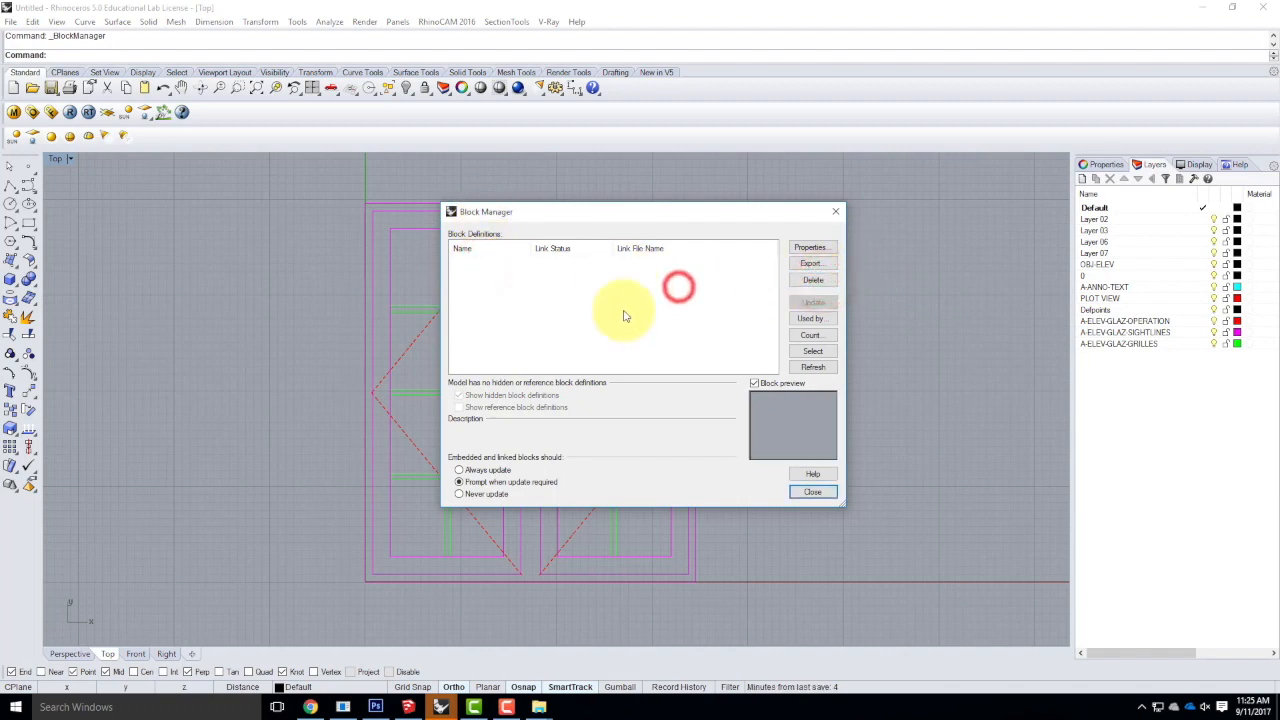
left_click(812, 491)
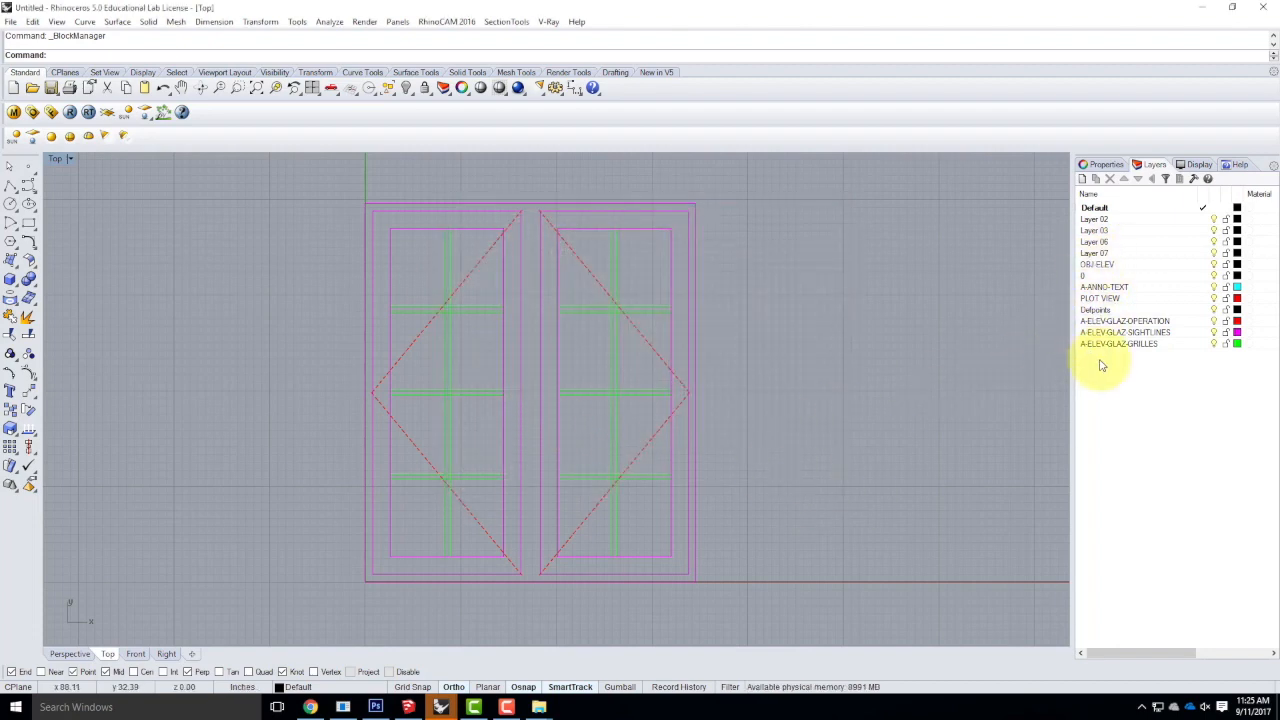
Create a new layer named AutoCAD.
left_click(1082, 180)
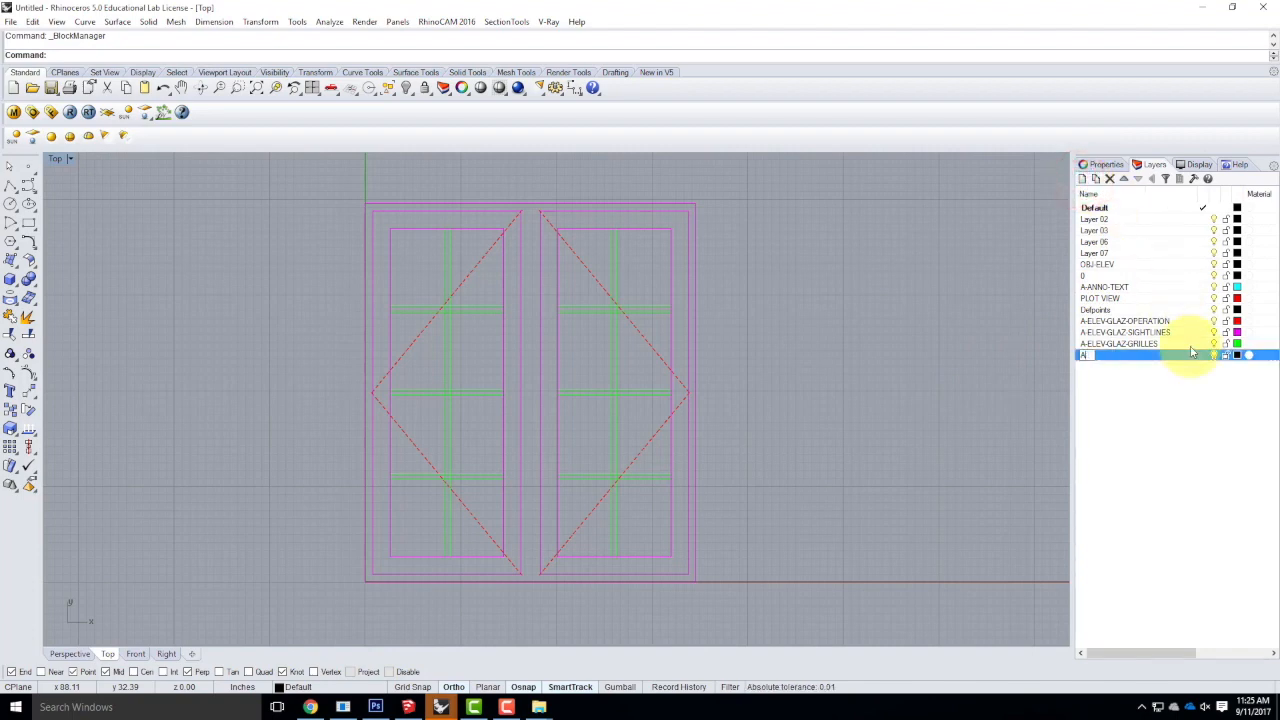
type("AutoCAD")
left_click(1074, 420)
left_click(1103, 394)
Make the layers OBJ-ELEV through A-ELEV-GLAZ-GRILLES sublayers of AutoCAD, collapse the group and test its visibility.
left_click(1093, 265)
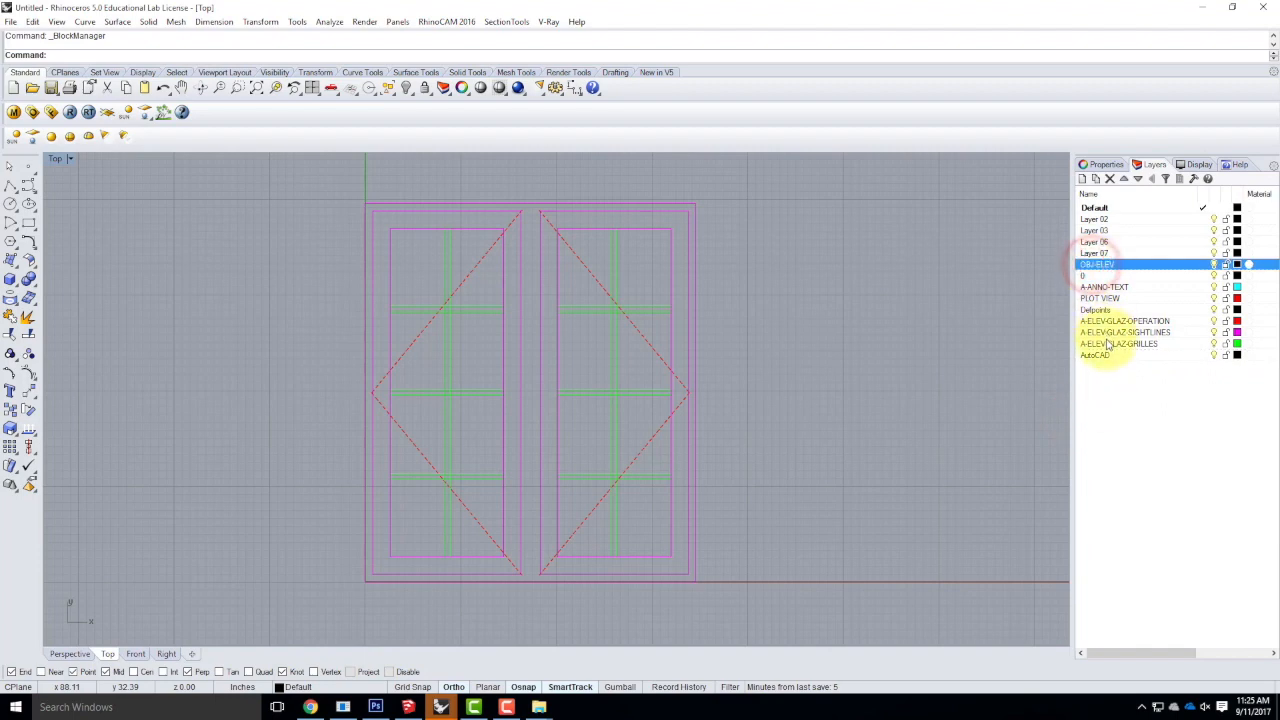
left_click(1108, 343, "shift")
left_click_drag(1097, 268, 1094, 354)
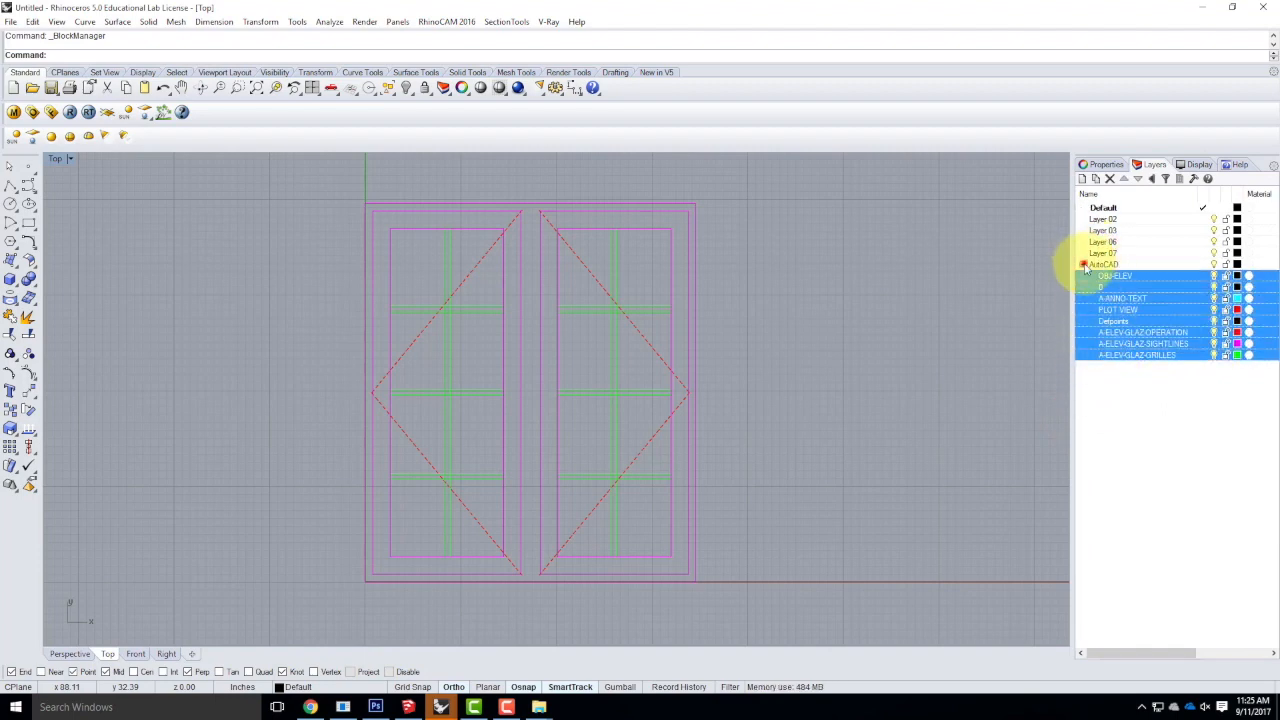
left_click(1082, 264)
left_click(1212, 264)
left_click(1210, 264)
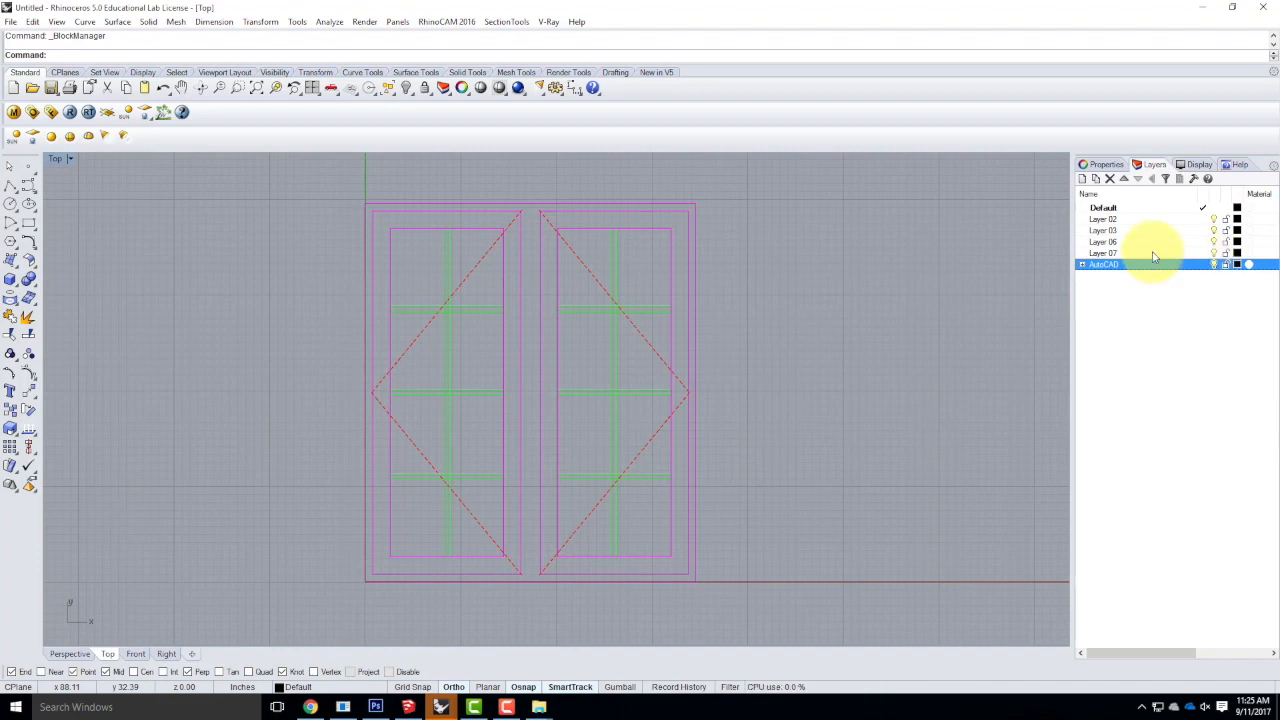
Switch to the maximized Perspective view and zoom to the selected window curves.
double_click(46, 159)
double_click(581, 157)
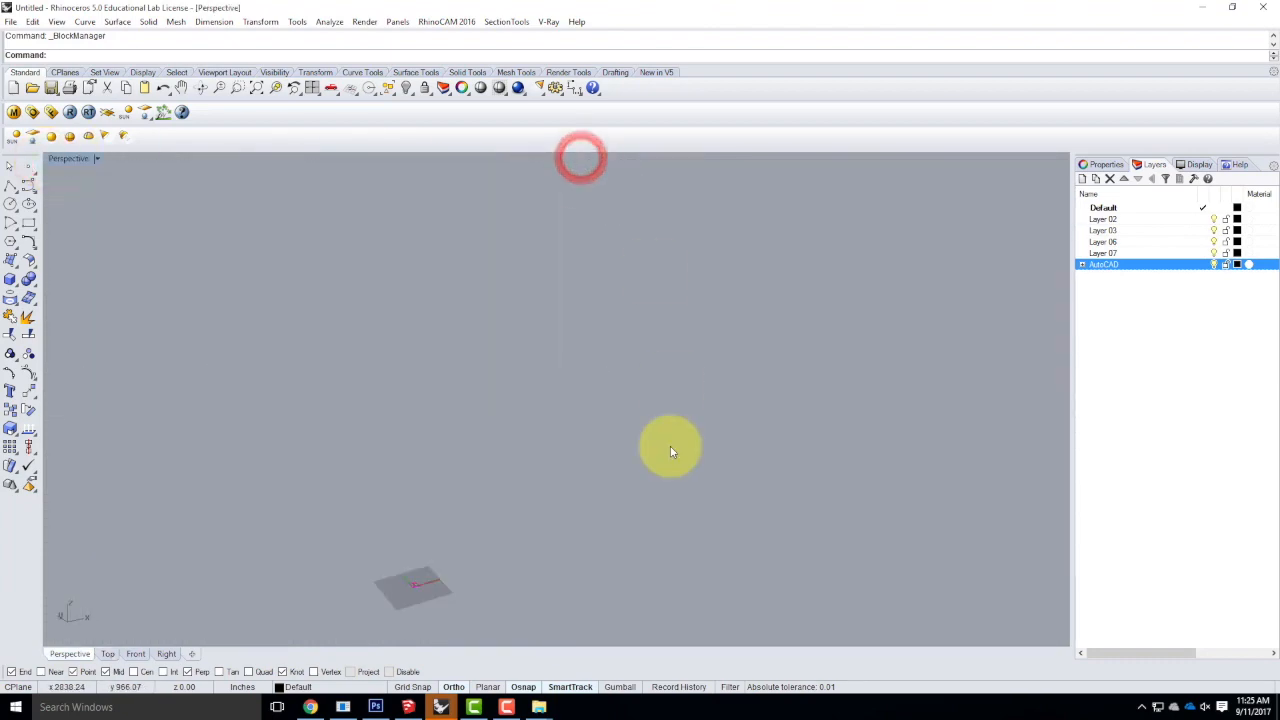
left_click_drag(405, 568, 483, 610)
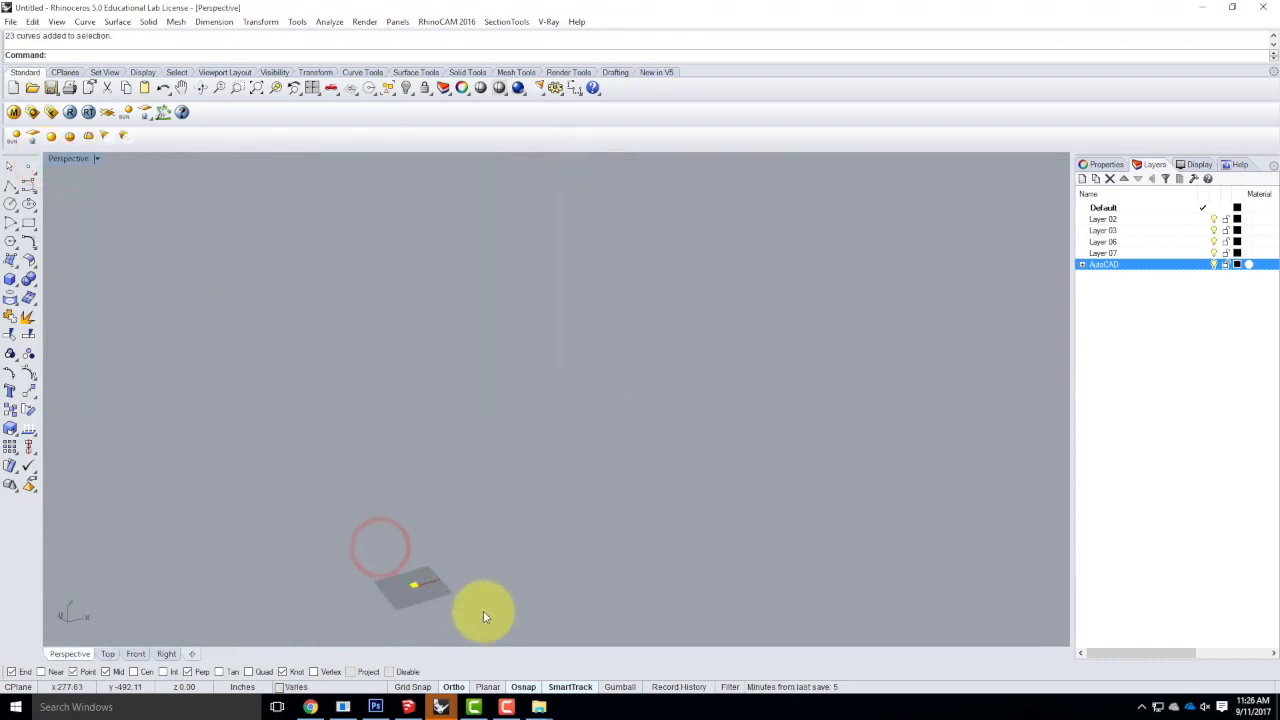
key("ctrl+w")
type("s")
key("Return")
Delete the red opening-direction lines from both panels of the window drawing.
right_click_drag(786, 360, 587, 318)
scroll(587, 318, "down", 7)
left_click(771, 388)
right_click_drag(832, 405, 713, 360)
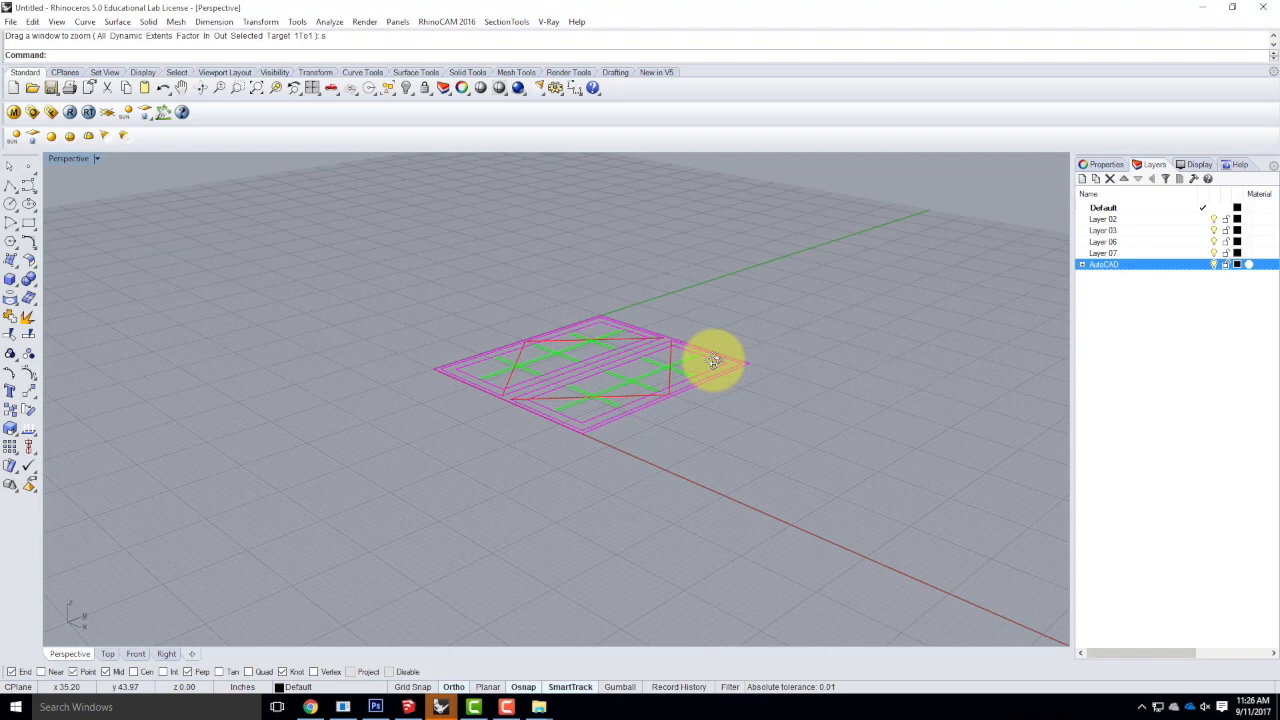
scroll(598, 374, "up", 4)
right_click_drag(573, 372, 637, 448)
left_click(652, 438)
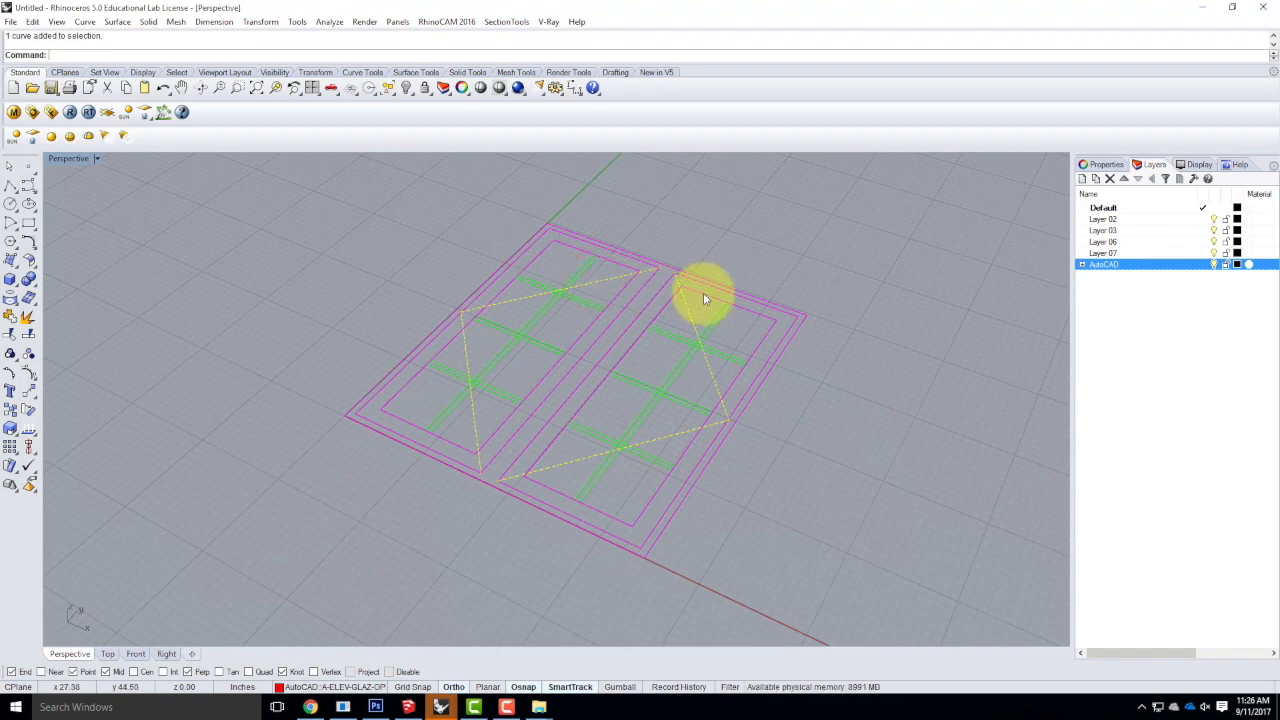
key("Delete")
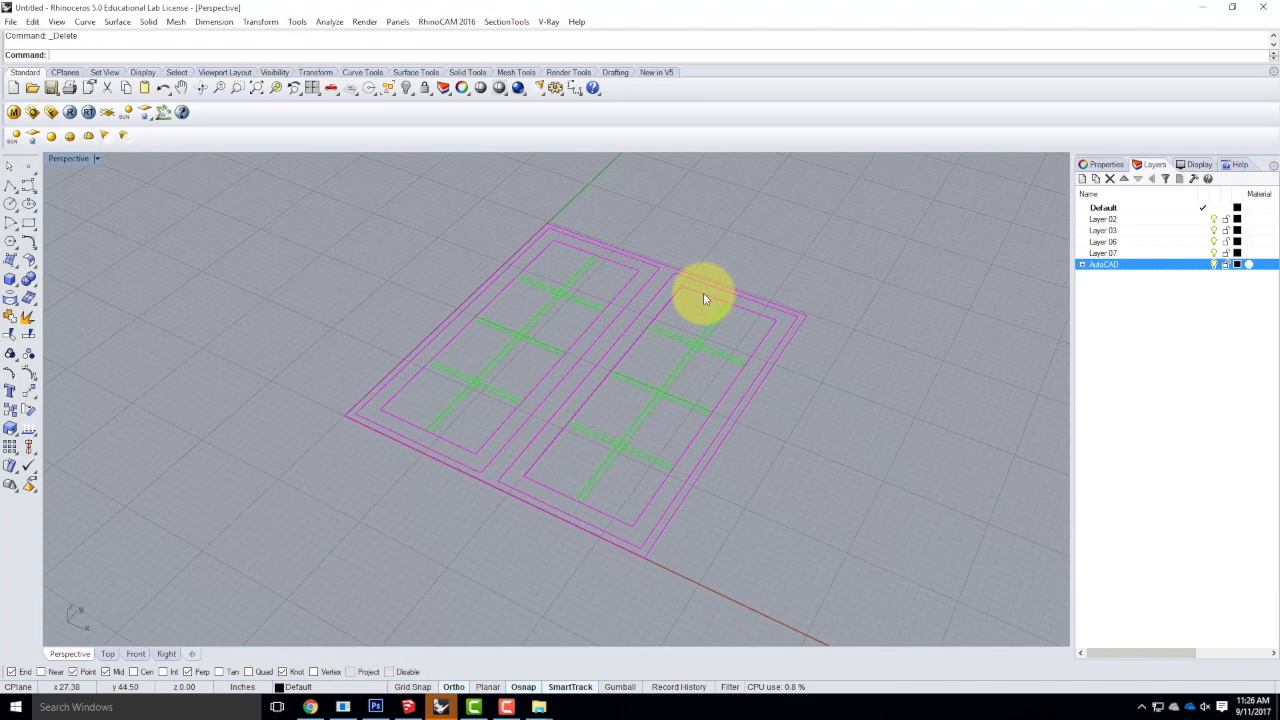
right_click_drag(350, 267, 362, 295)
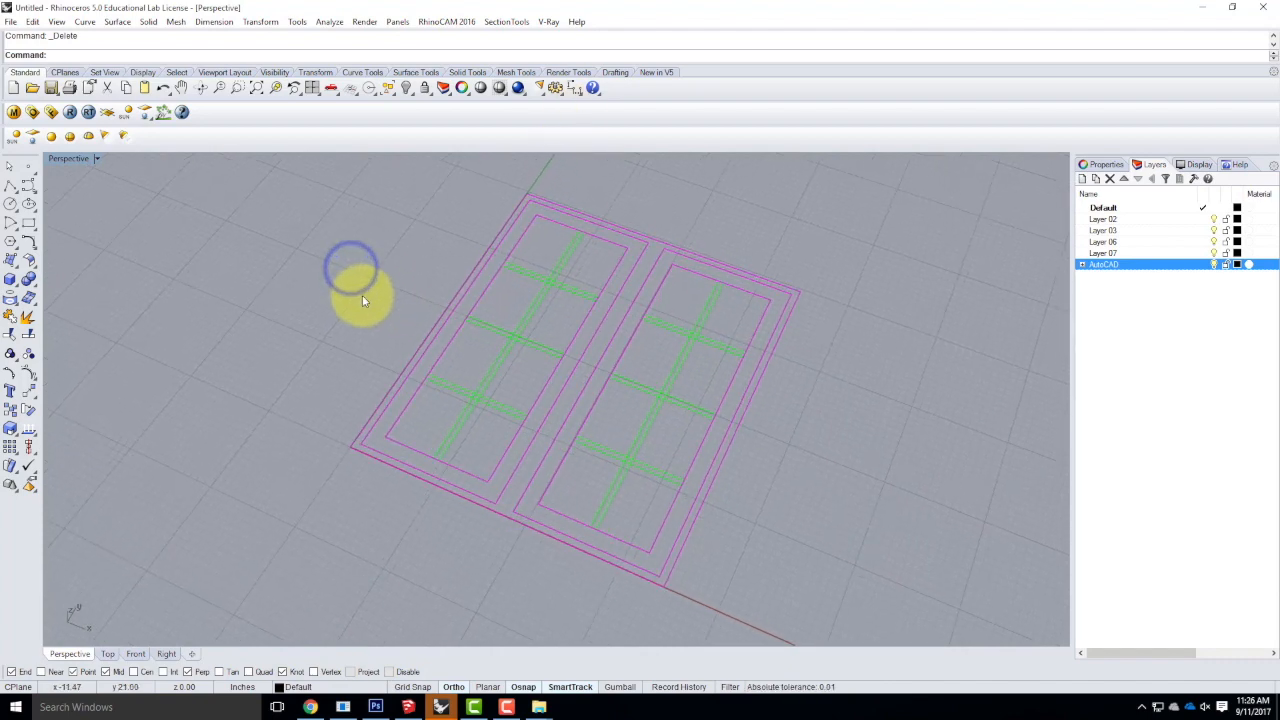
Create a corner-to-corner plane surface covering the window's full outer outline.
left_click(11, 259)
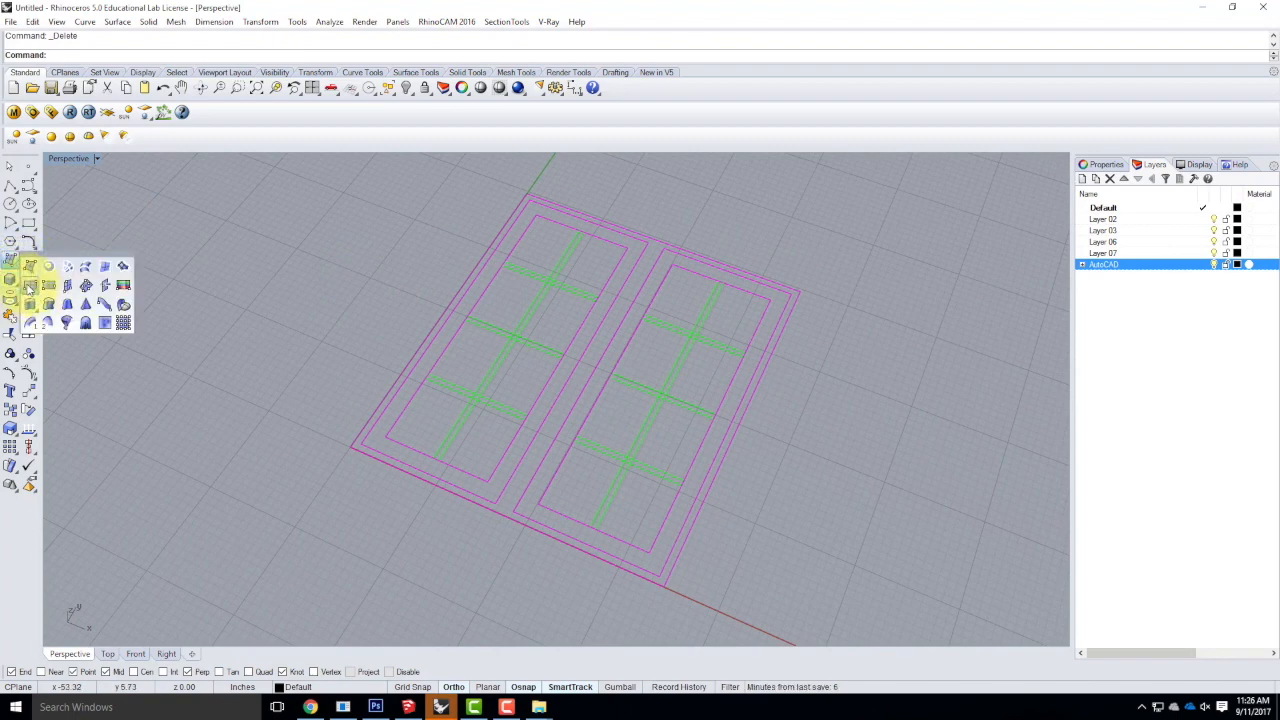
left_click(29, 286)
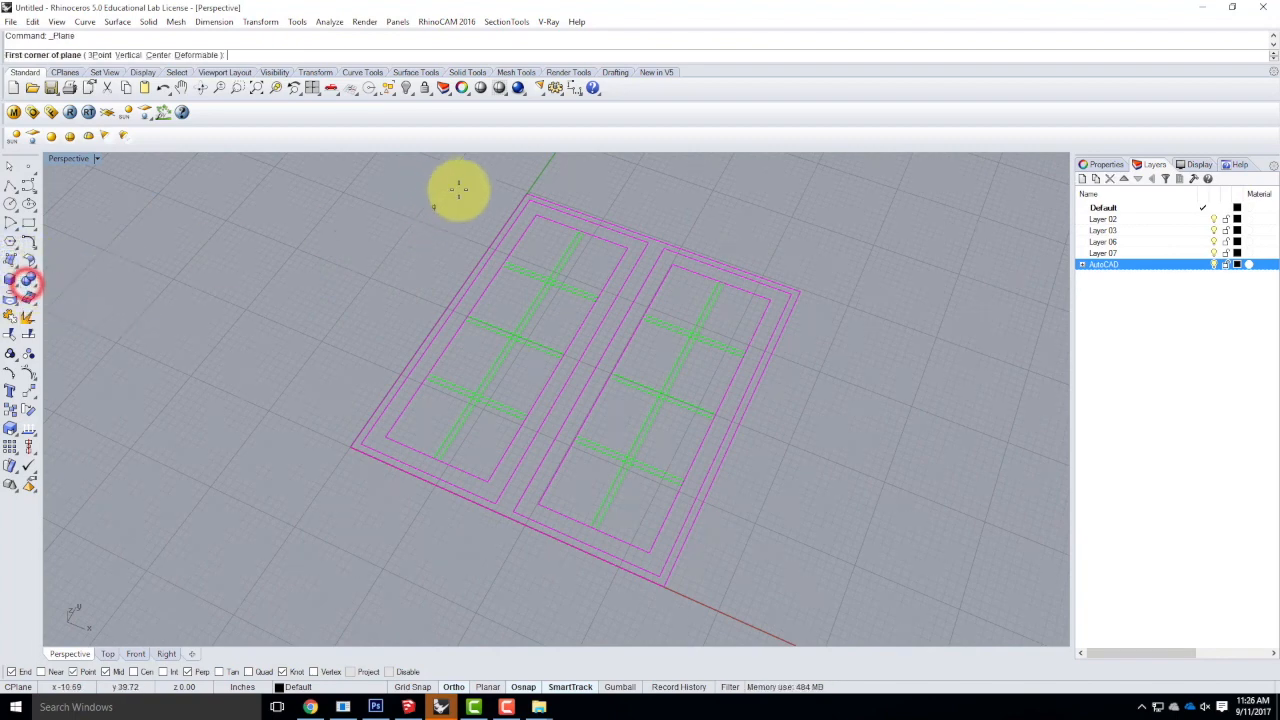
left_click(526, 190)
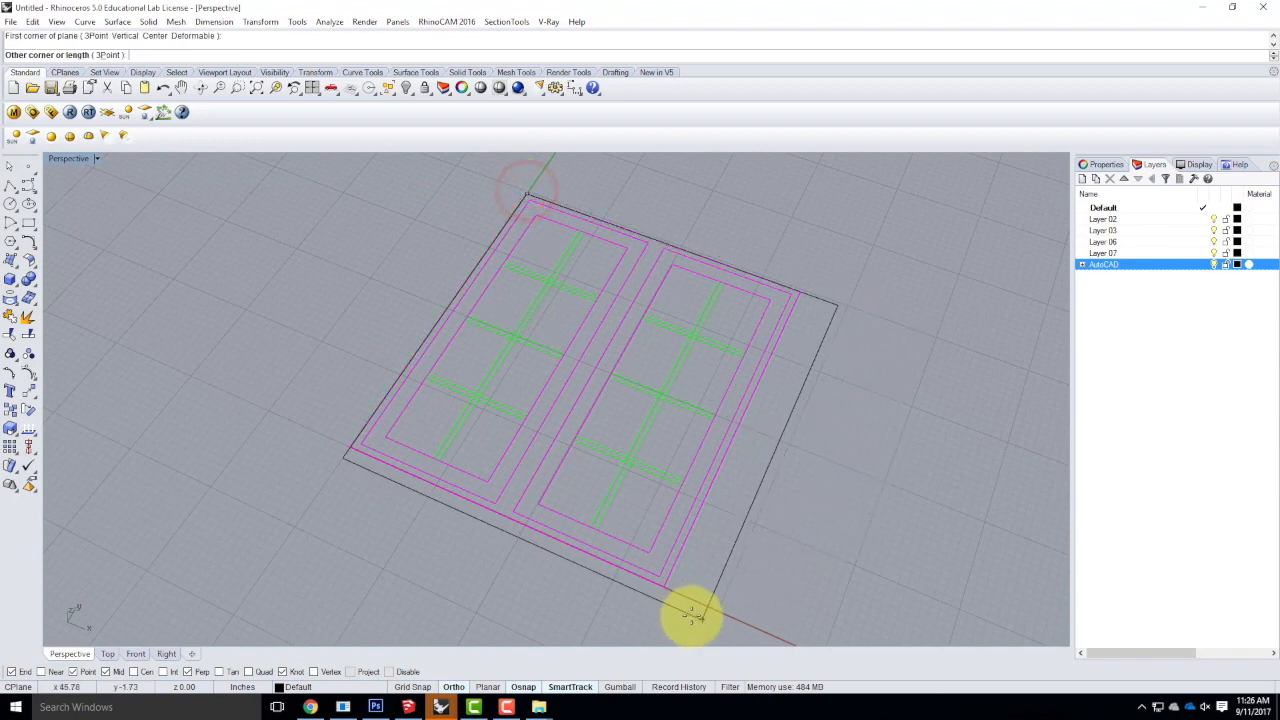
left_click(663, 588)
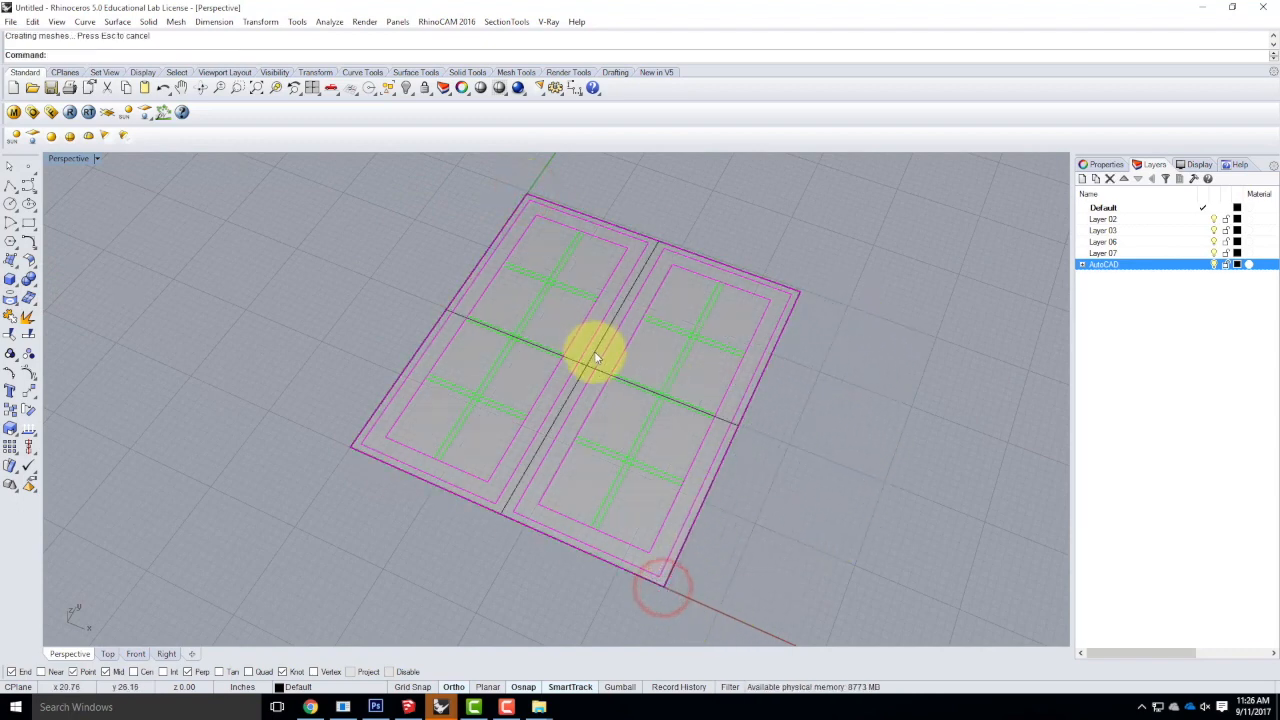
left_click(850, 334)
scroll(529, 330, "up", 5)
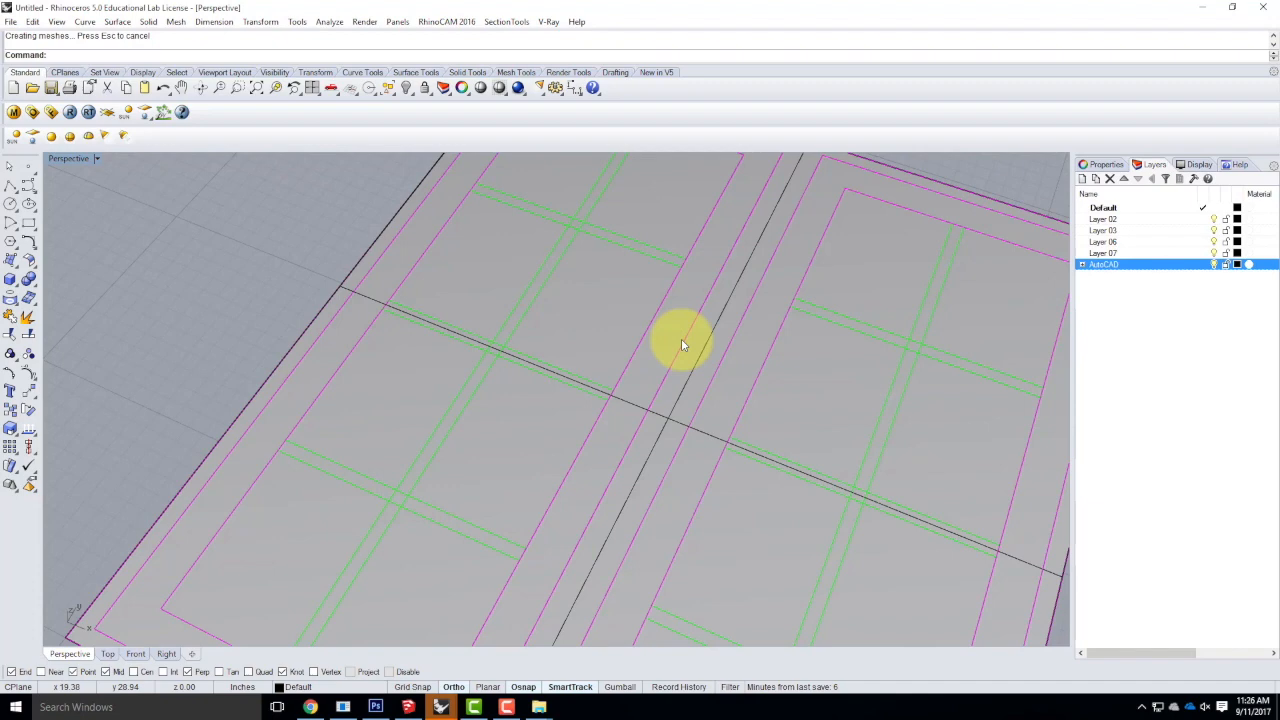
scroll(441, 297, "down", 3)
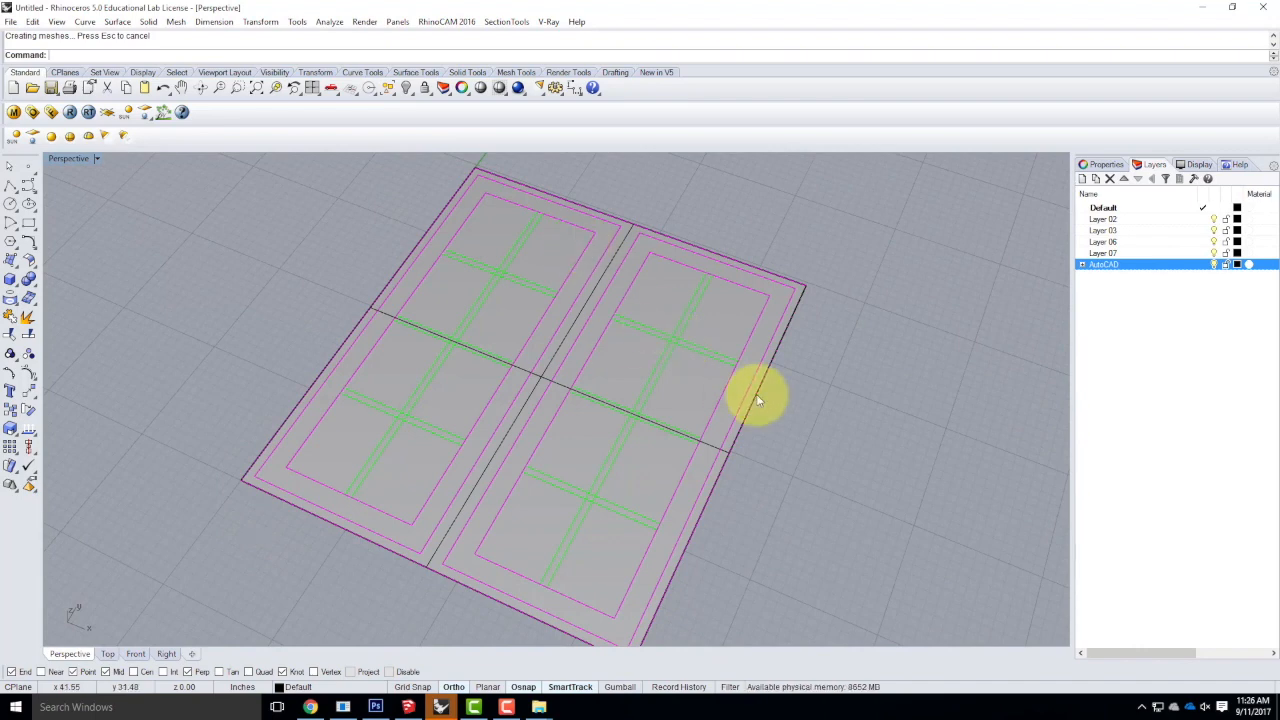
Split the plane surface using the inner and outer magenta outlines of both window panels as cutting objects.
key("Return")
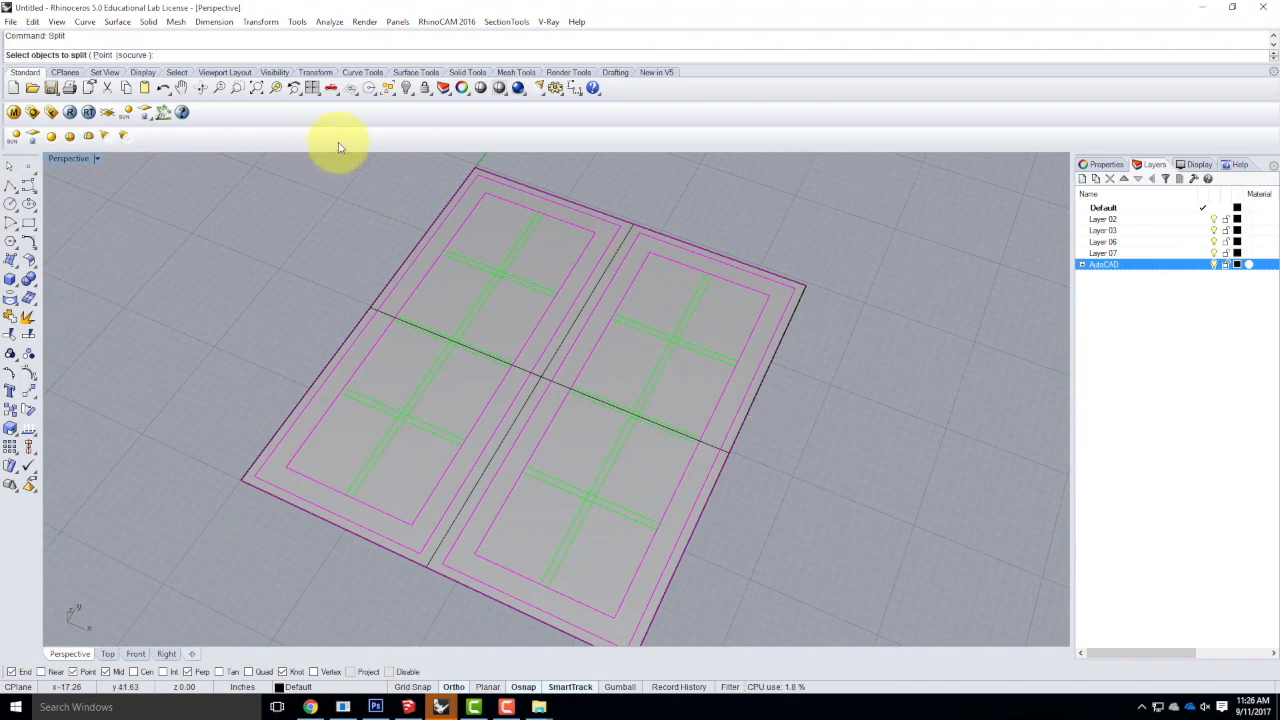
left_click(262, 22)
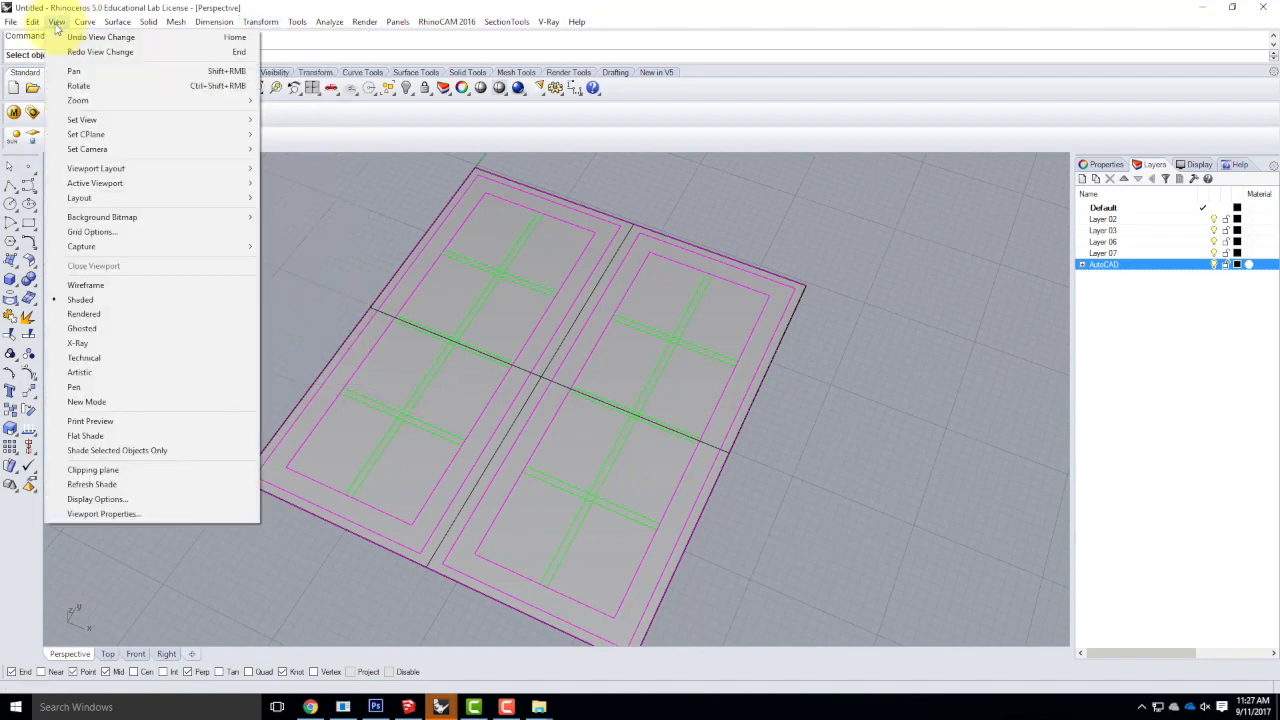
mouse_move(39, 21)
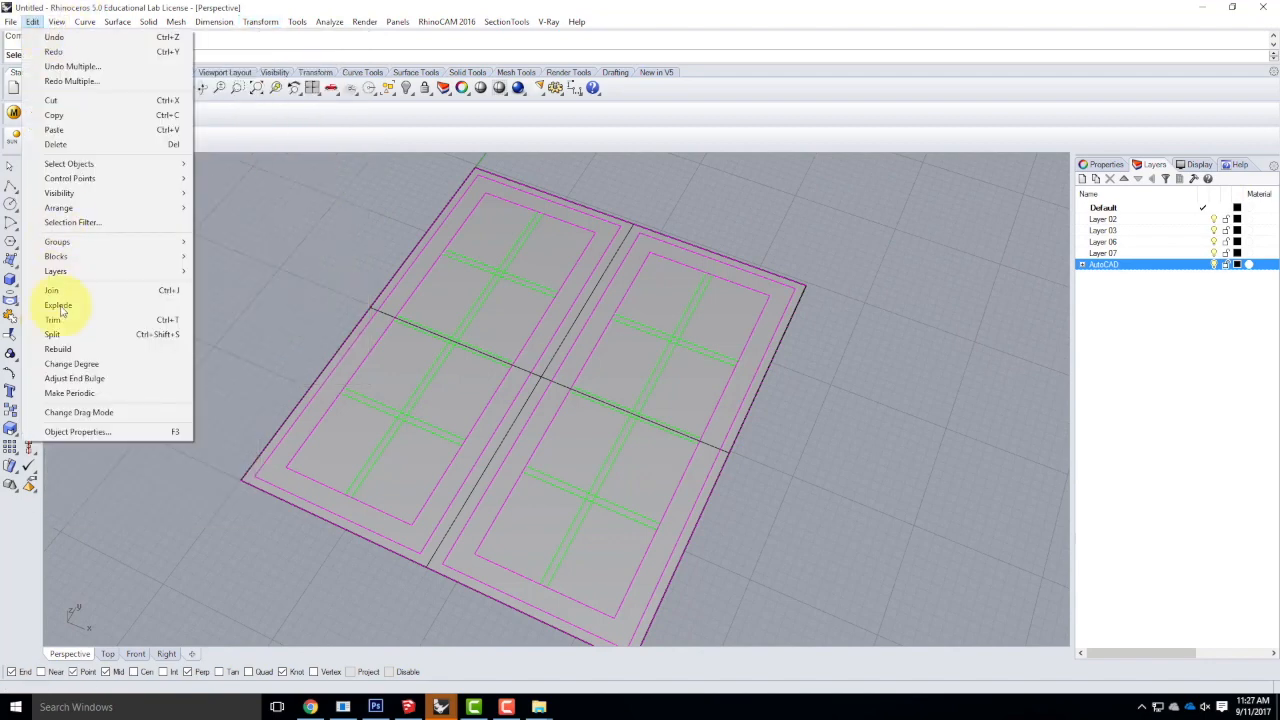
left_click(132, 5)
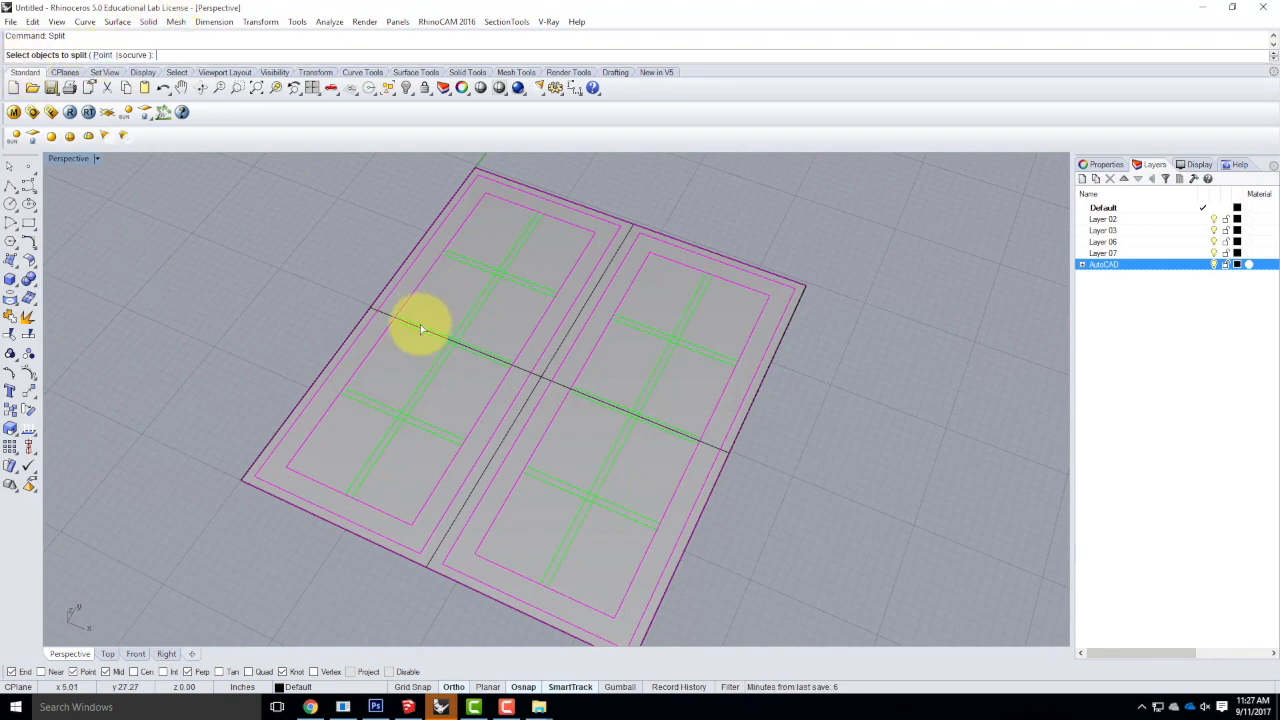
left_click(477, 388)
key("Return")
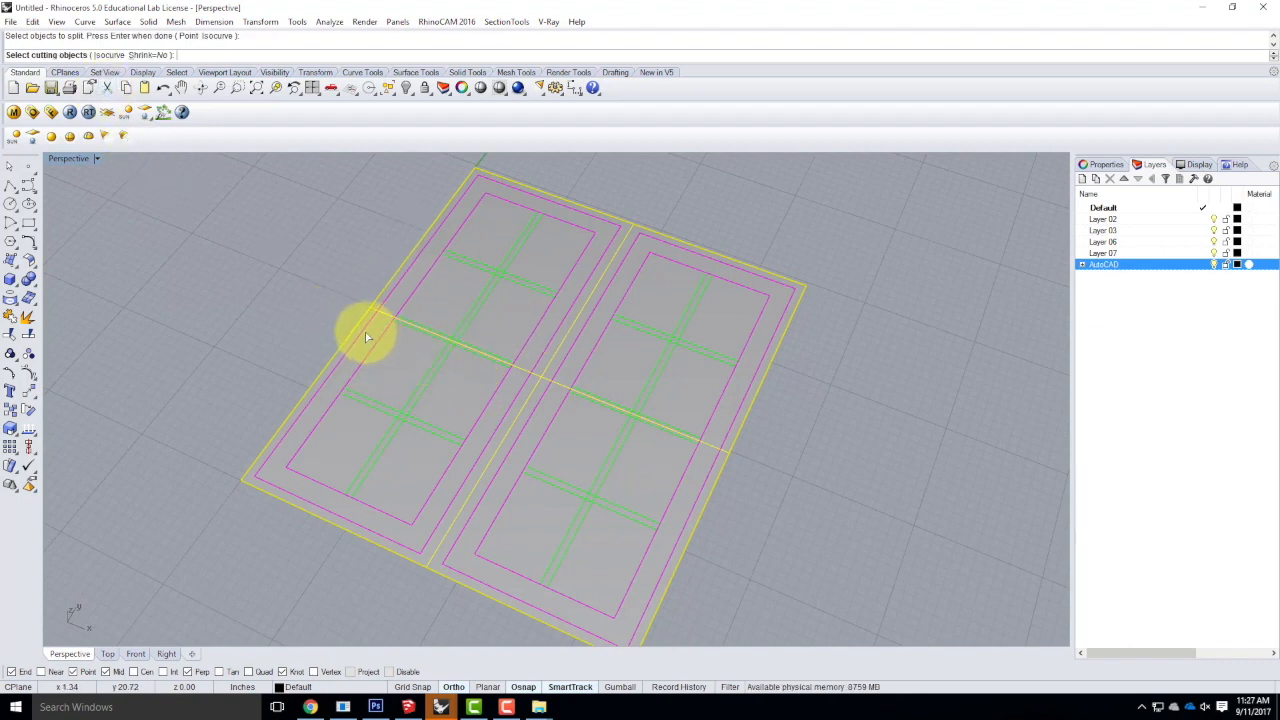
left_click(367, 335)
left_click(376, 347)
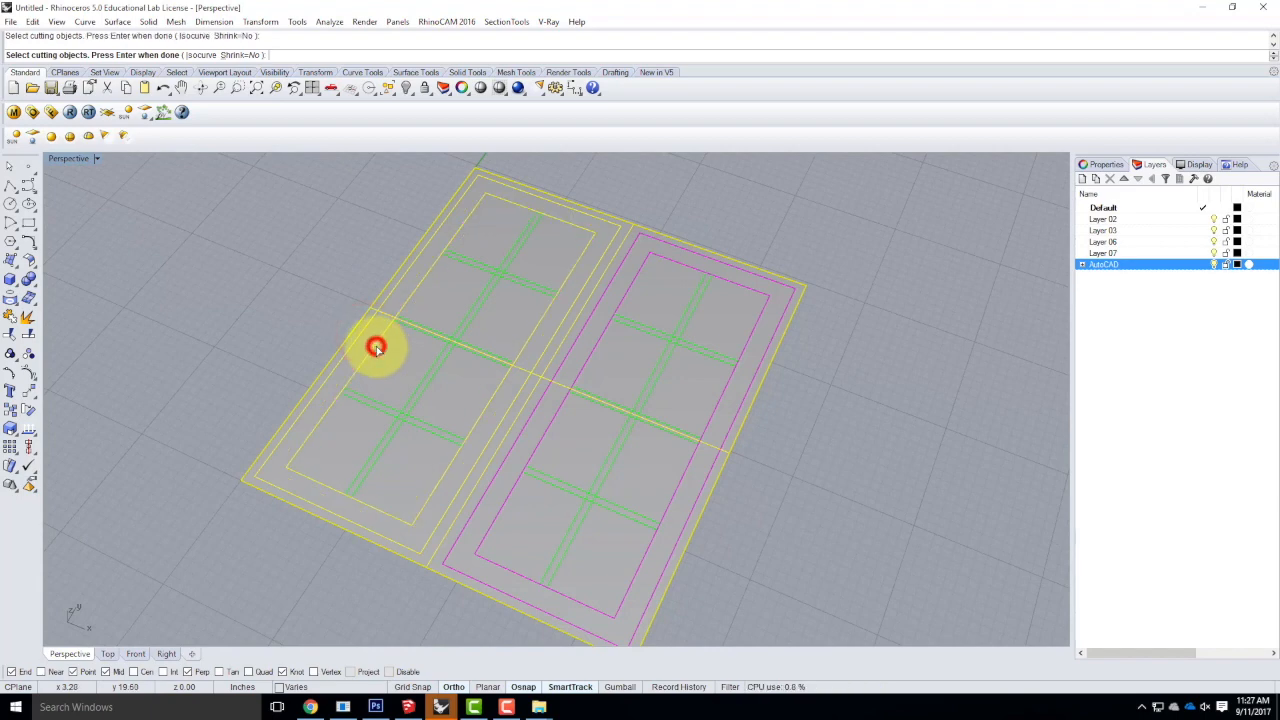
left_click(530, 418)
left_click(550, 425)
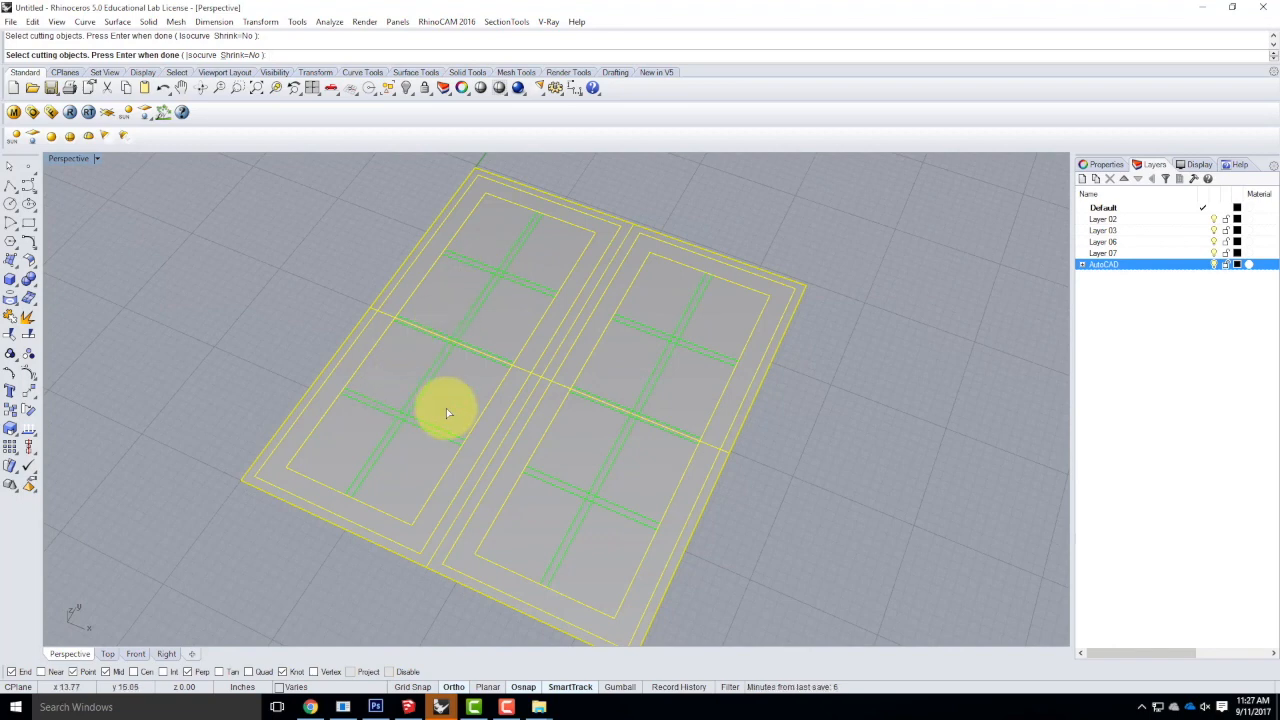
key("Return")
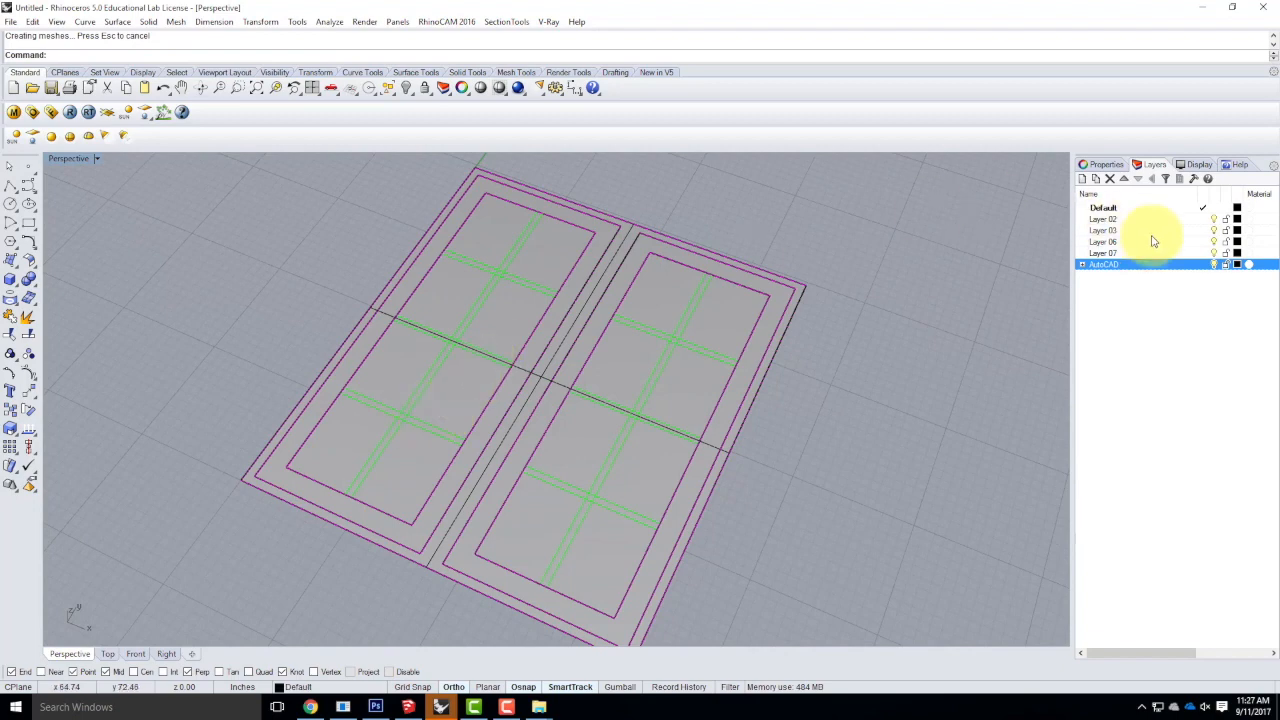
Hide the AutoCAD layer and check the split by selecting the glass, outer frame and sash surfaces individually.
left_click(1213, 263)
left_click(1037, 374)
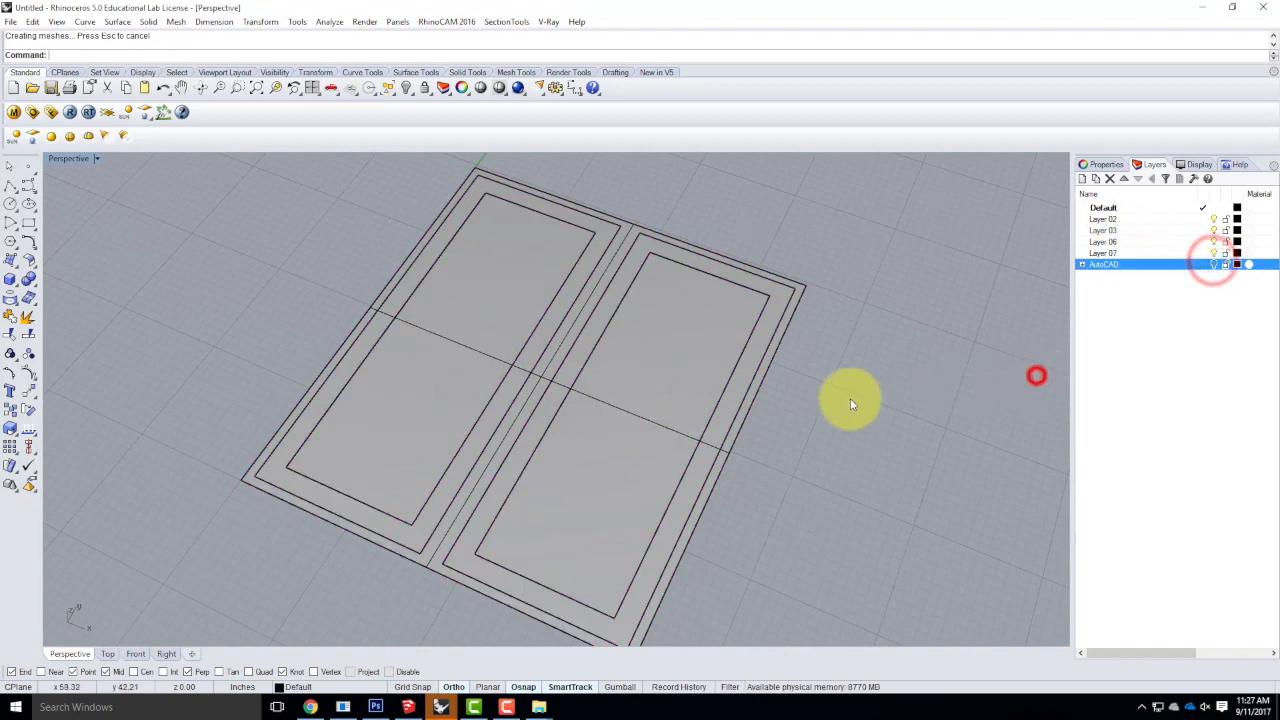
left_click(624, 479)
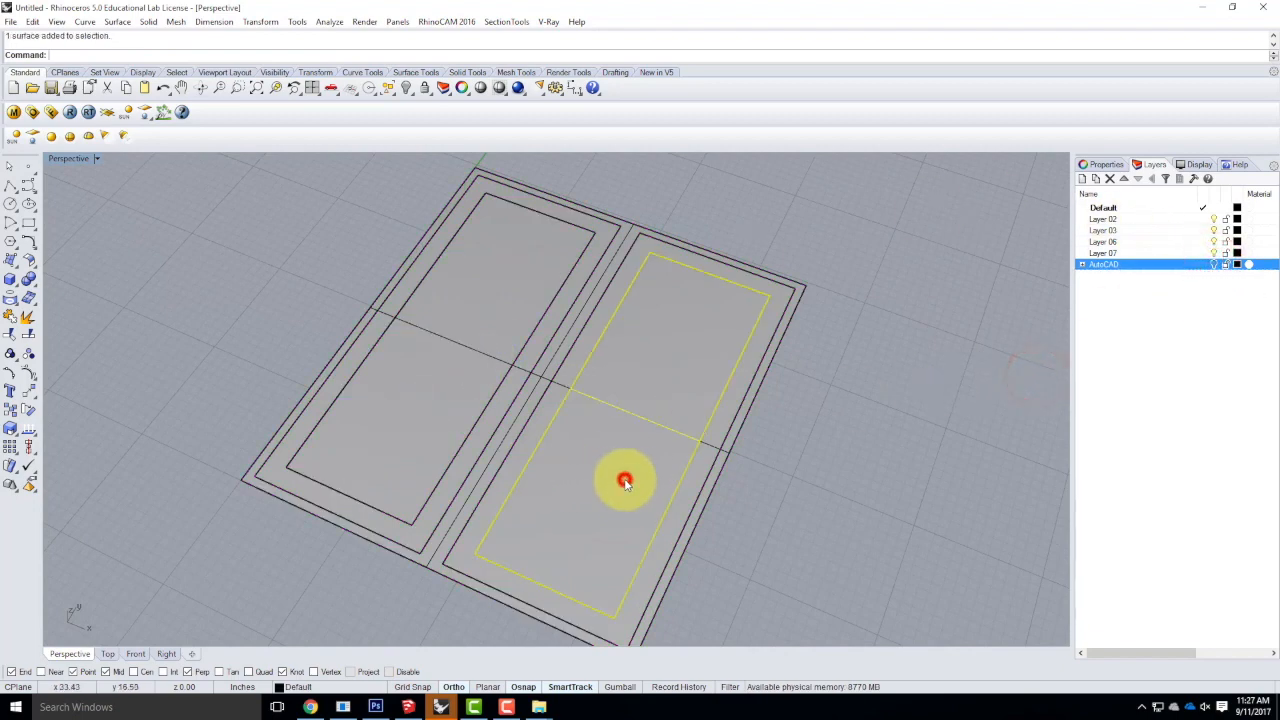
left_click(528, 437)
left_click(494, 449, "shift")
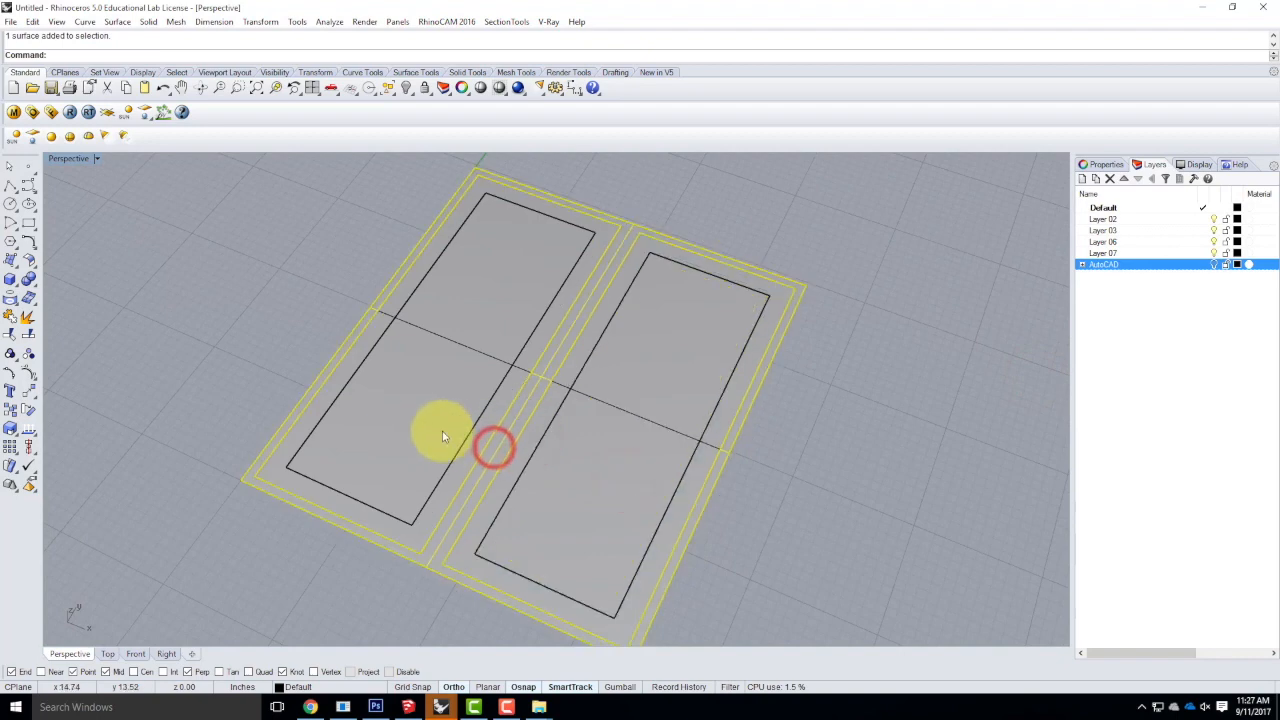
left_click(443, 429)
left_click(484, 438)
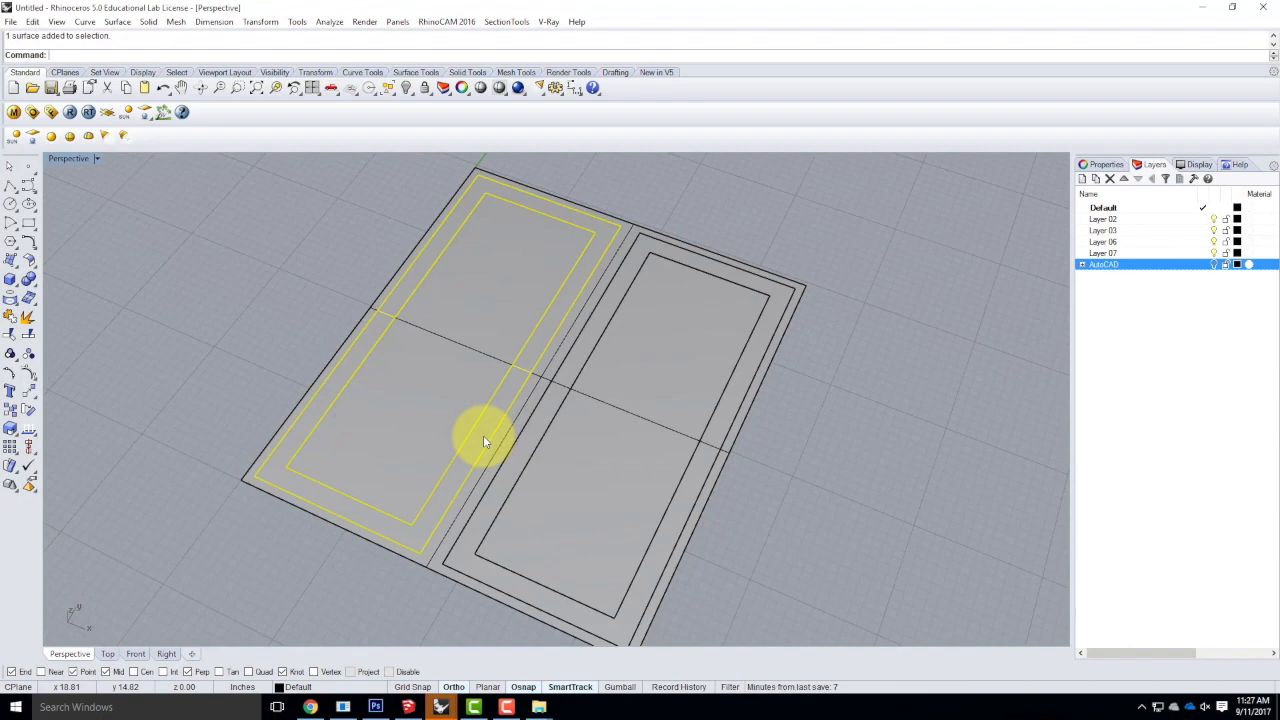
key("Escape")
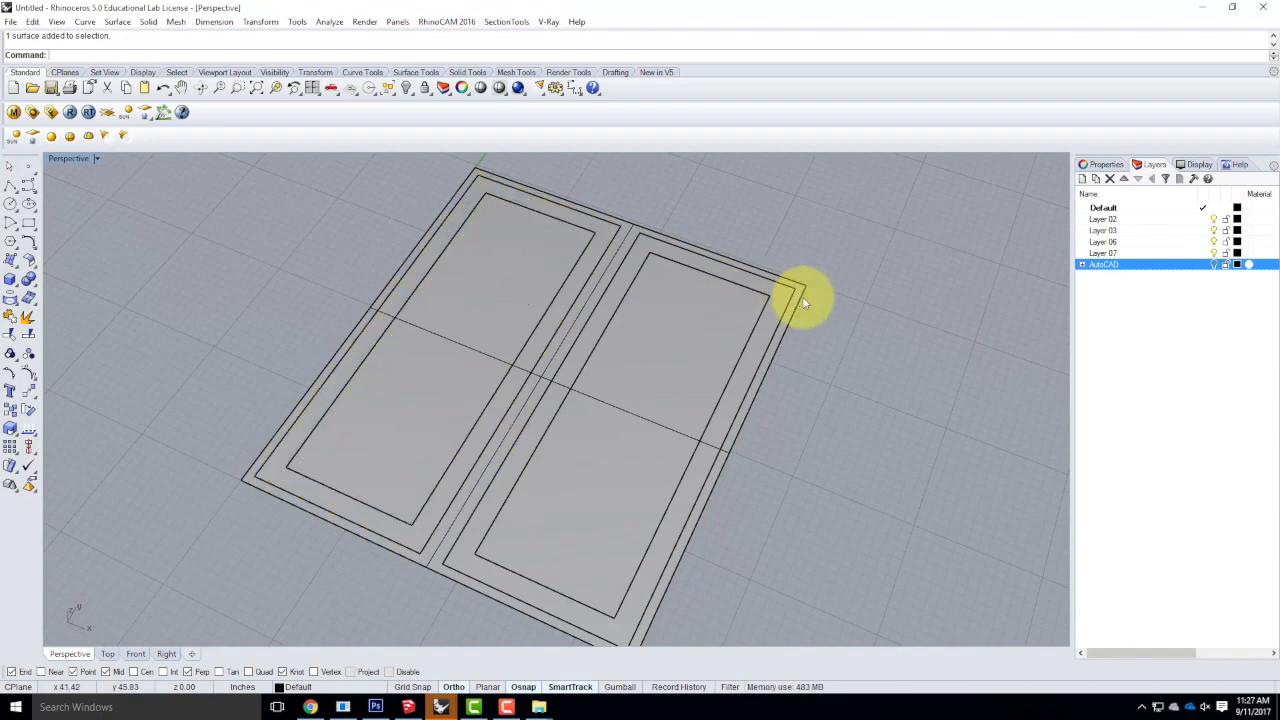
Extrude the outer frame surface into a 2-inch-thick solid with ExtrudeSrf.
left_click(796, 298)
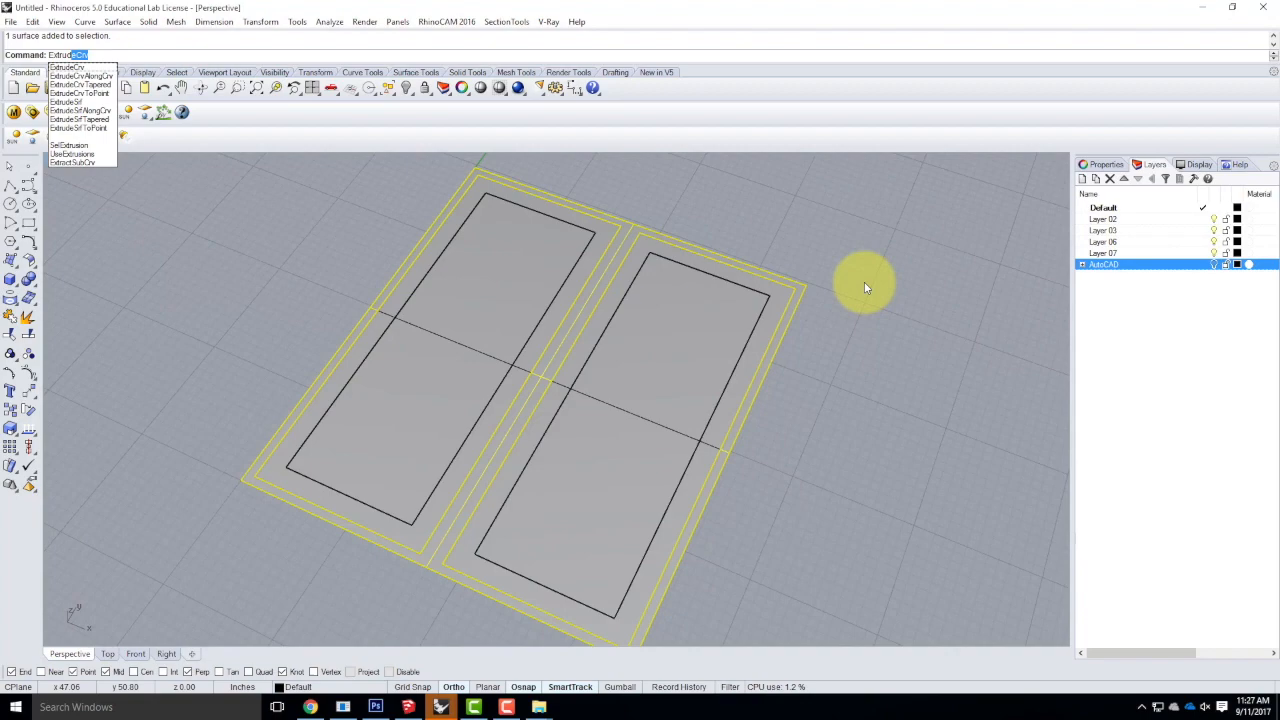
type("S")
key("Return")
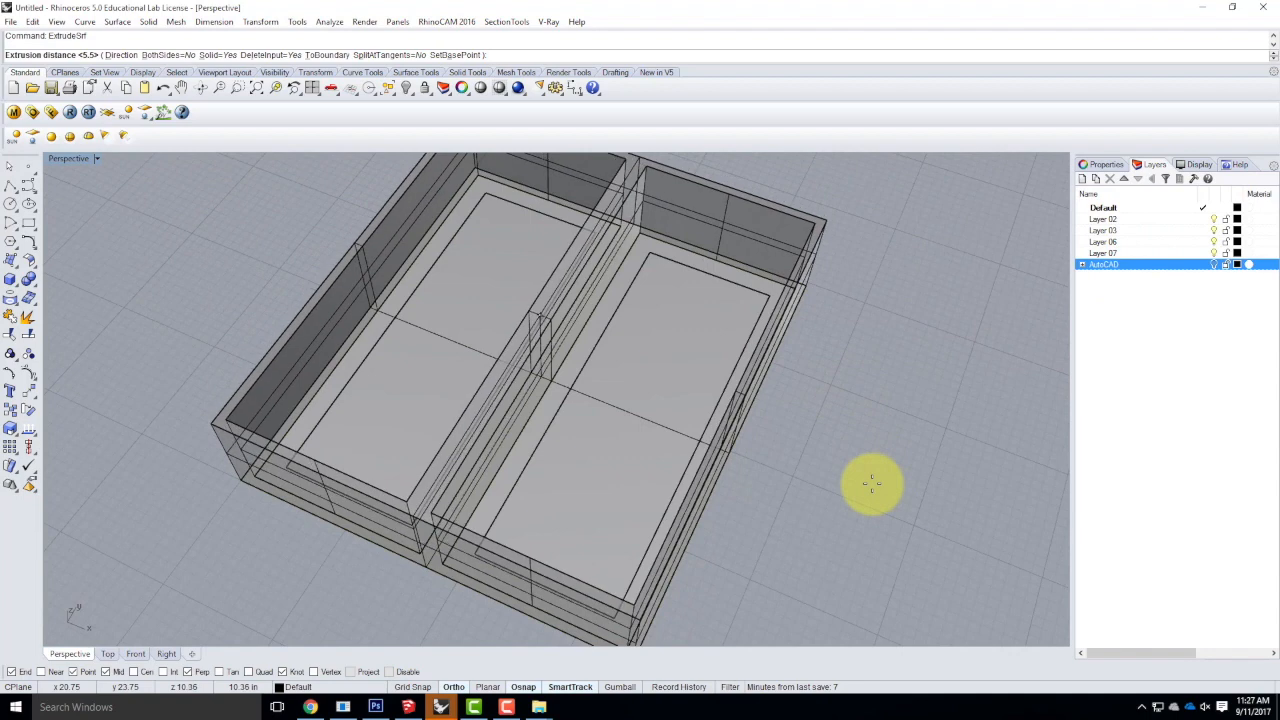
type("2")
key("Return")
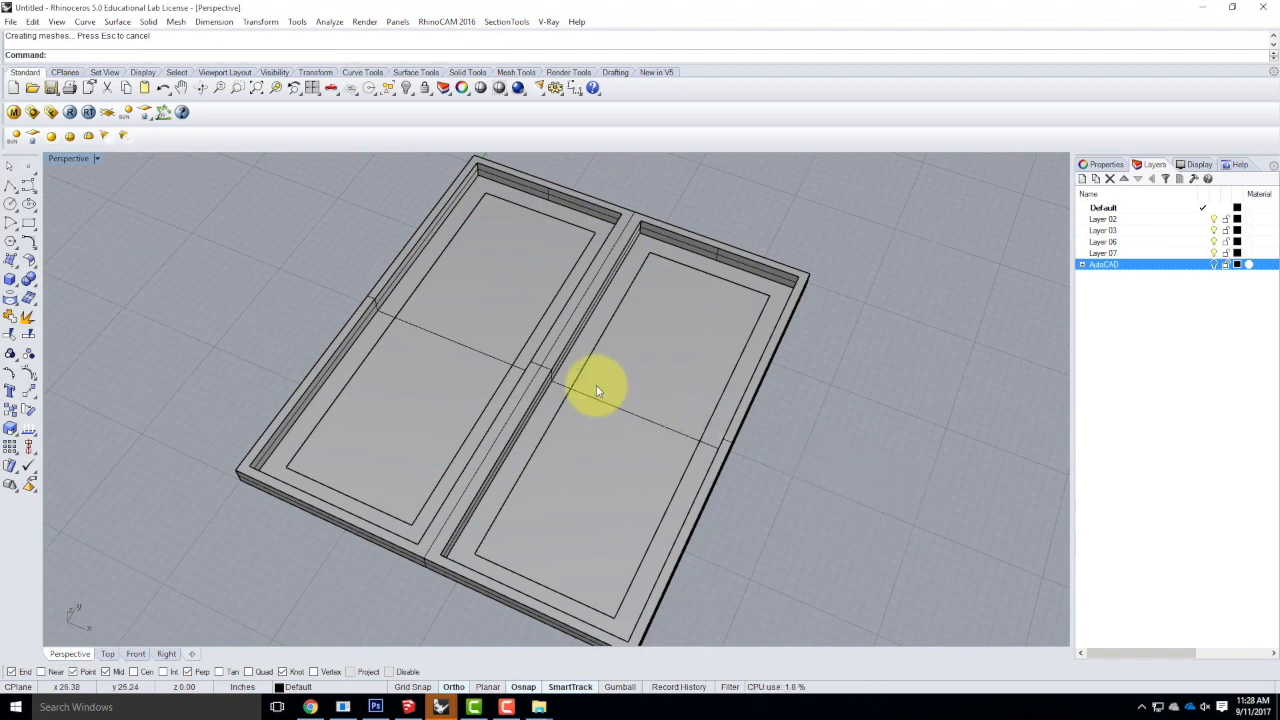
Extrude the right and left sash frame surfaces into solids 1.5 inches thick.
left_click(561, 392)
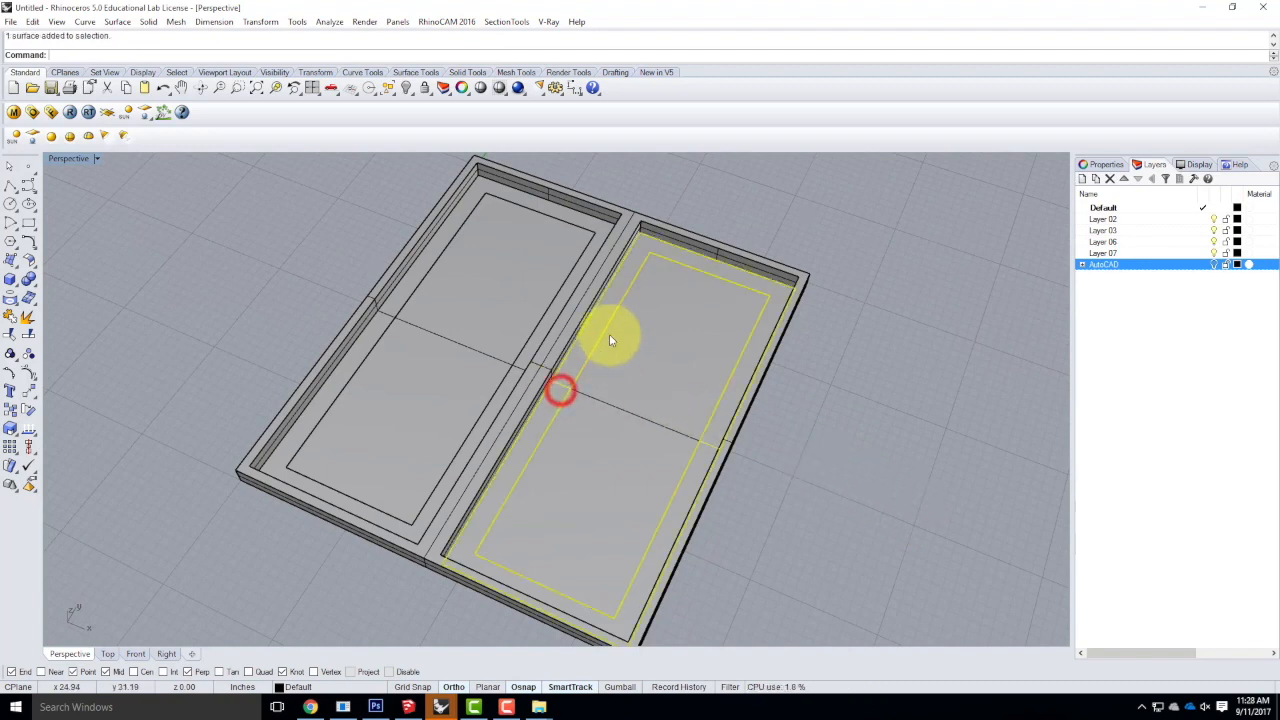
right_click(570, 376)
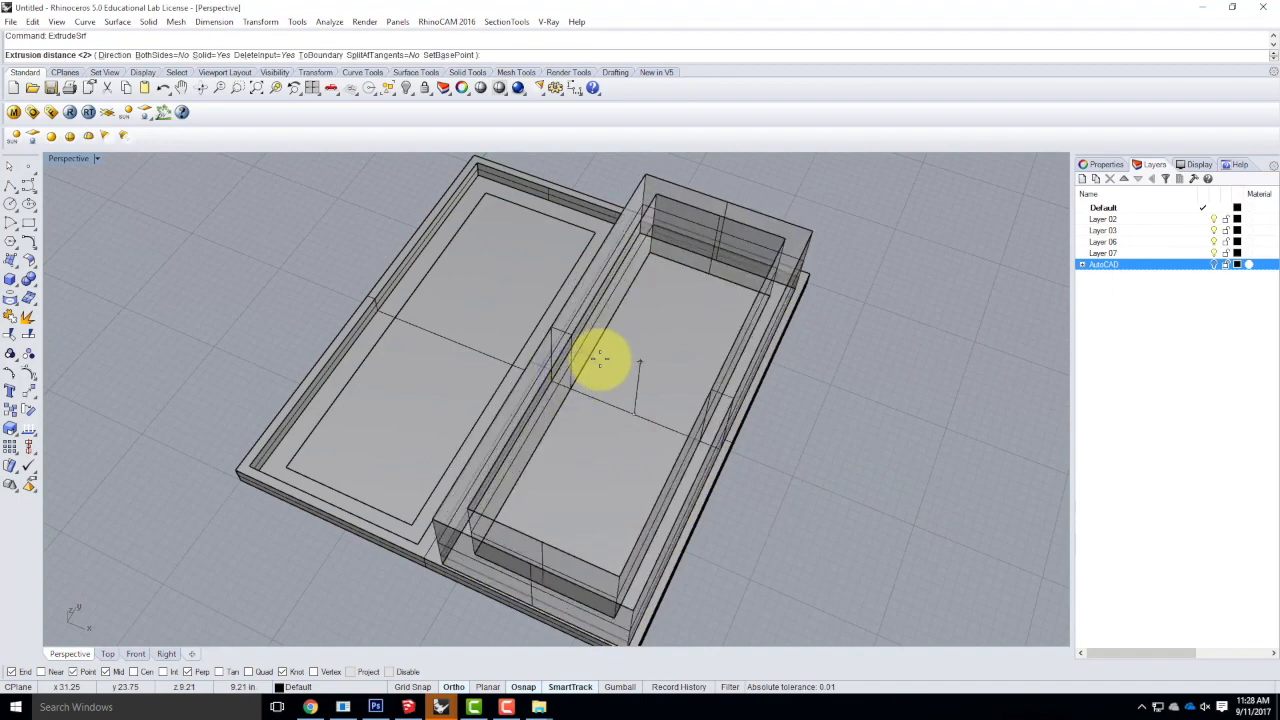
right_click(600, 358)
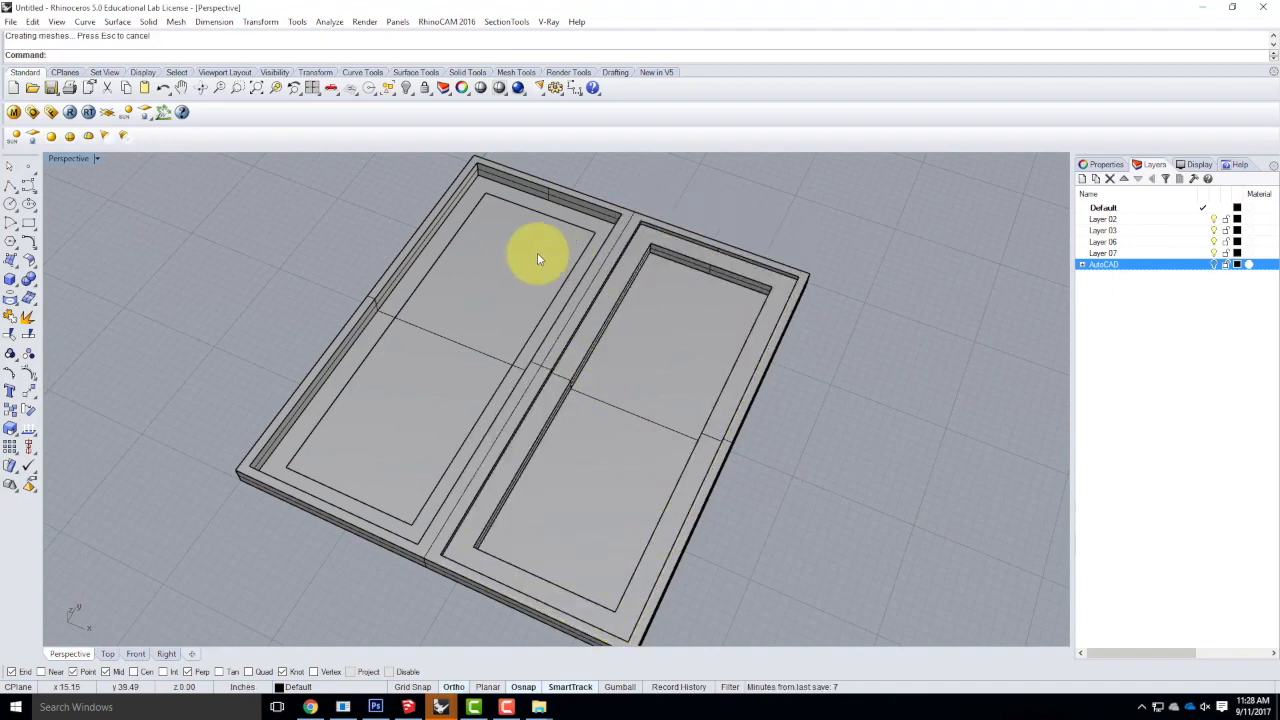
left_click(568, 218)
right_click(567, 216)
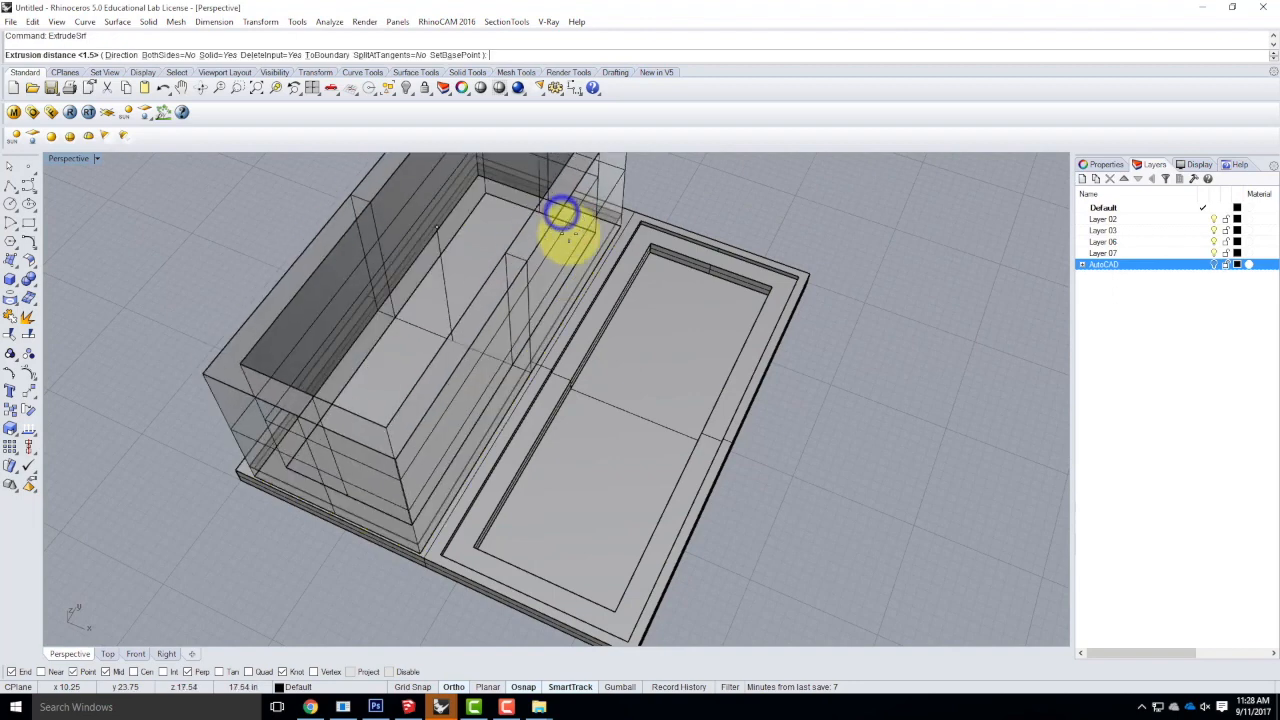
right_click(548, 240)
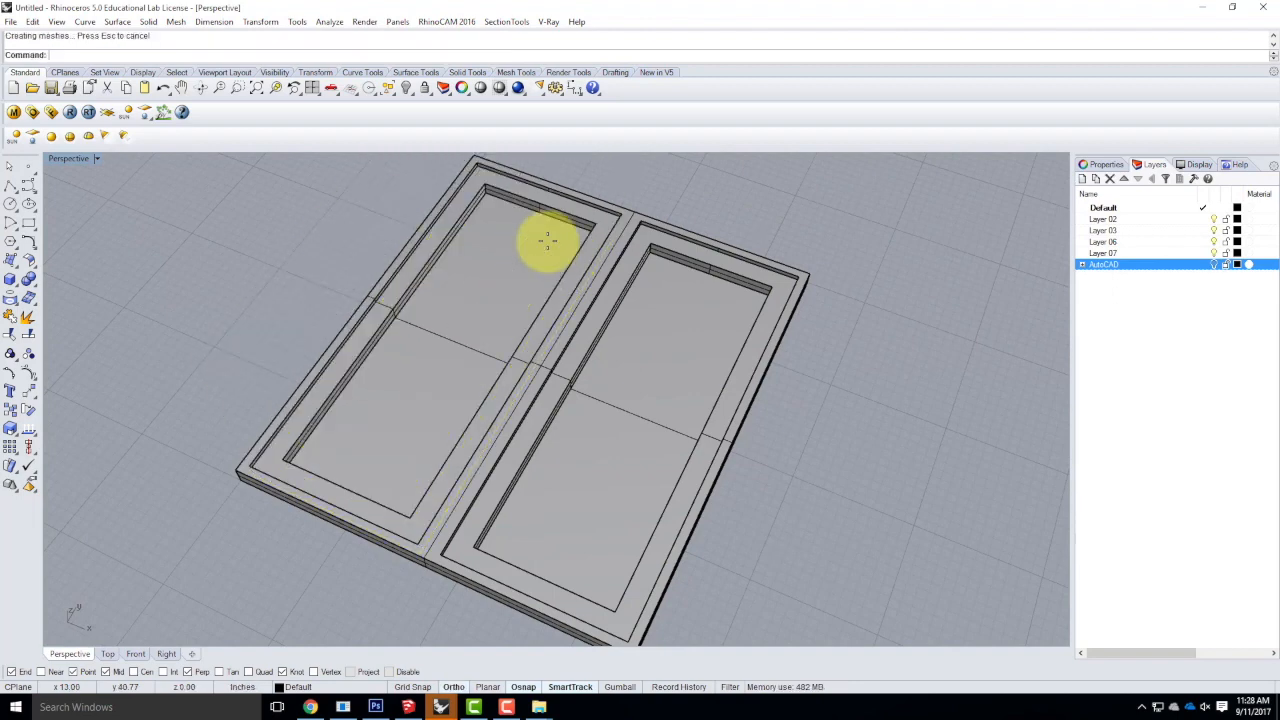
left_click(885, 322)
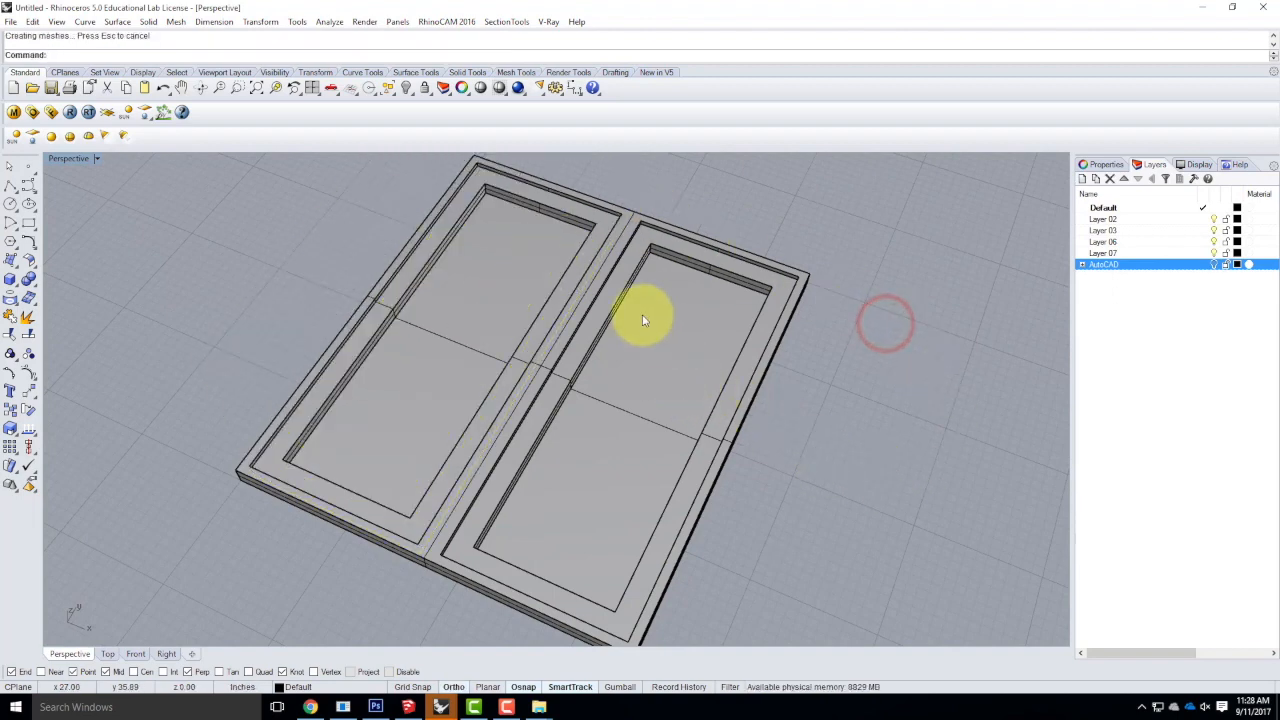
Examine the extruded window parts from a low angle, selecting the right sash and the glass surfaces individually.
scroll(900, 437, "up", 3)
right_click_drag(905, 437, 816, 348)
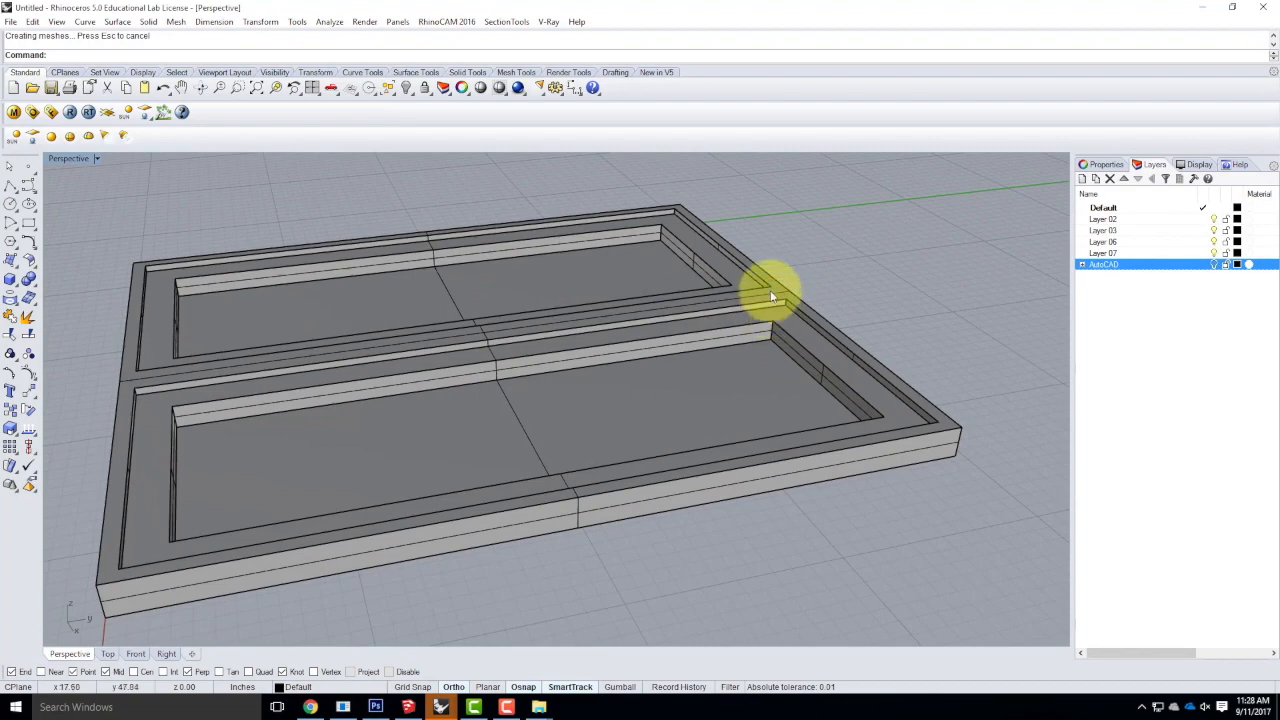
right_click_drag(477, 446, 633, 457)
left_click(540, 468)
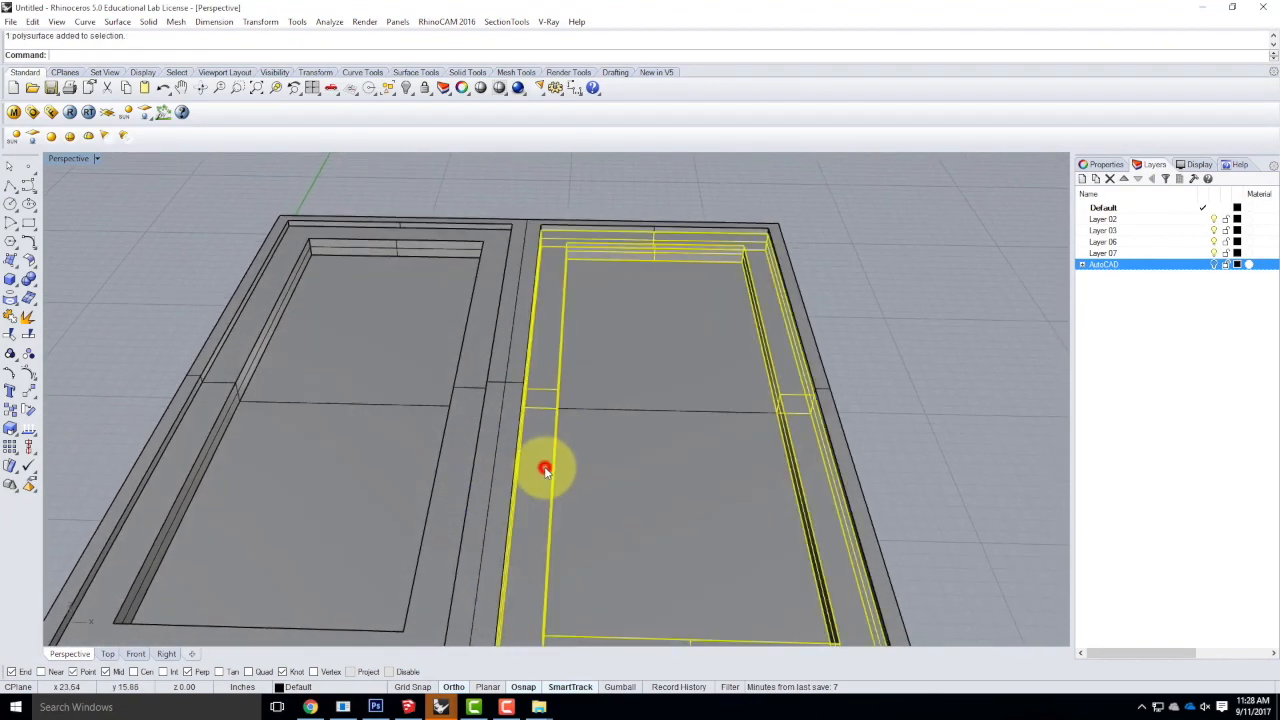
left_click(660, 456, "ctrl+shift")
left_click(354, 447, "ctrl+shift")
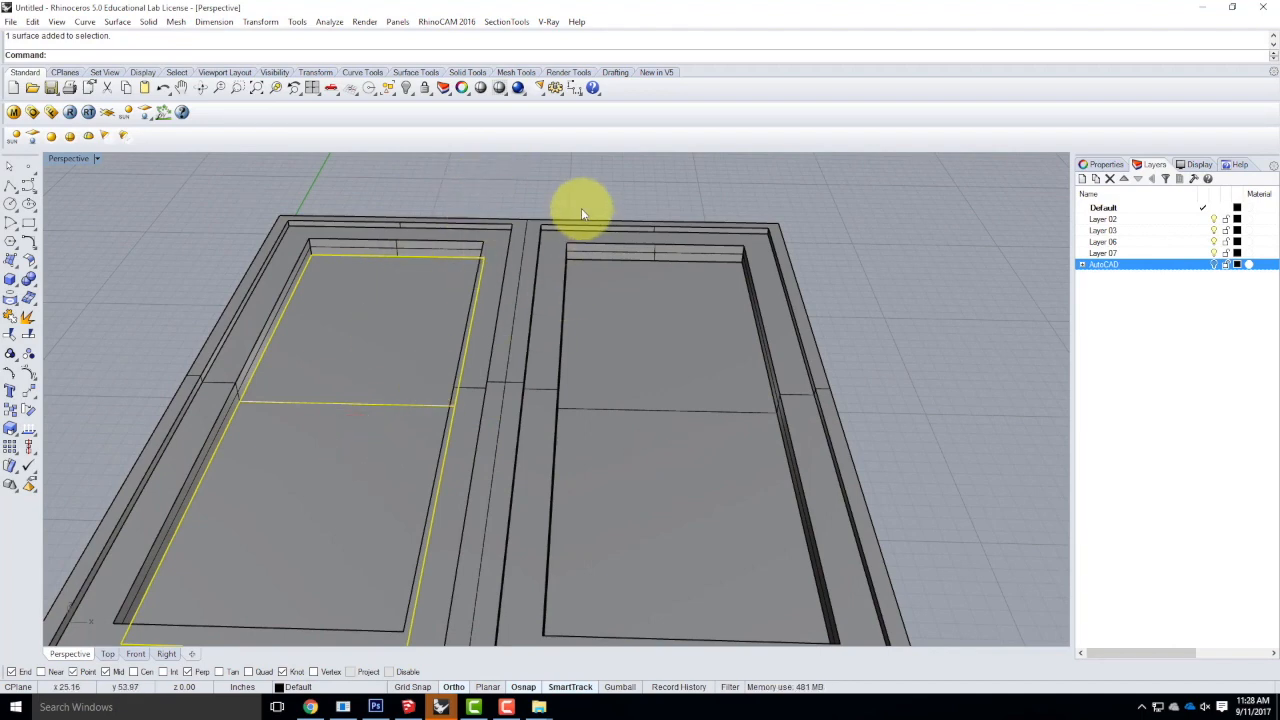
Move the selected glass surface vertically from its corner to the midpoint of the sash frame's thickness.
key("Return")
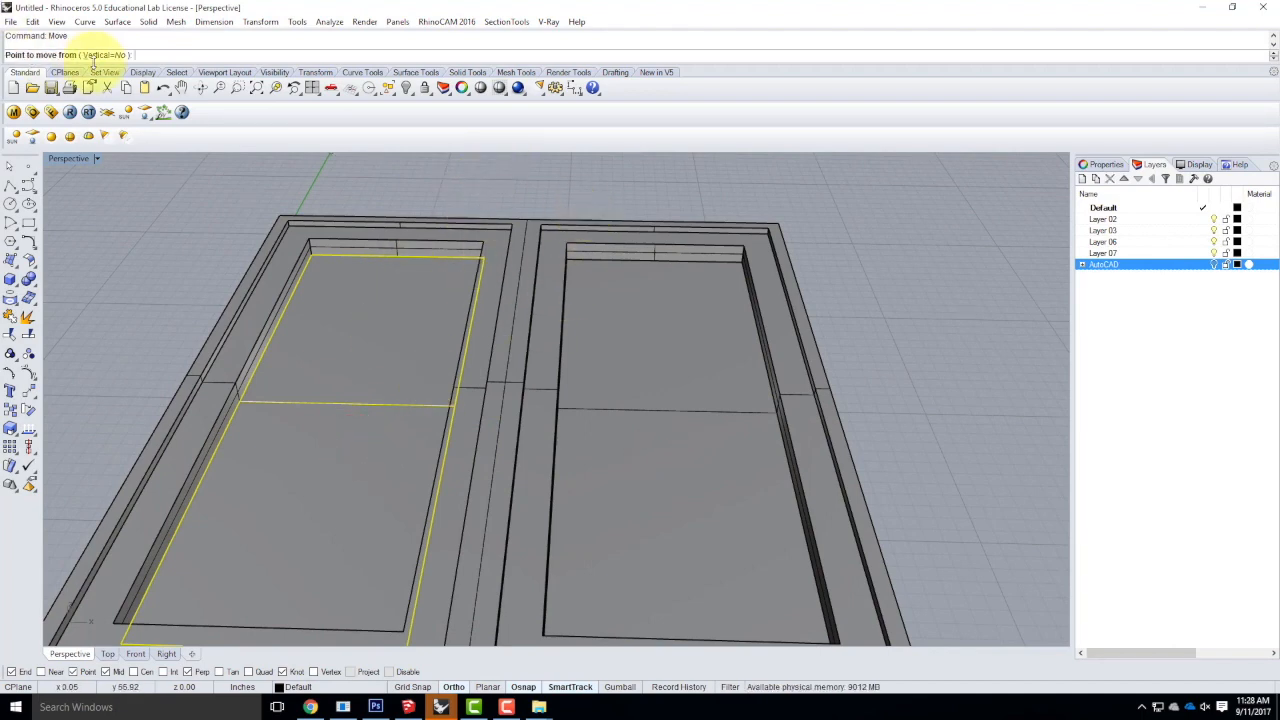
scroll(309, 177, "up", 4)
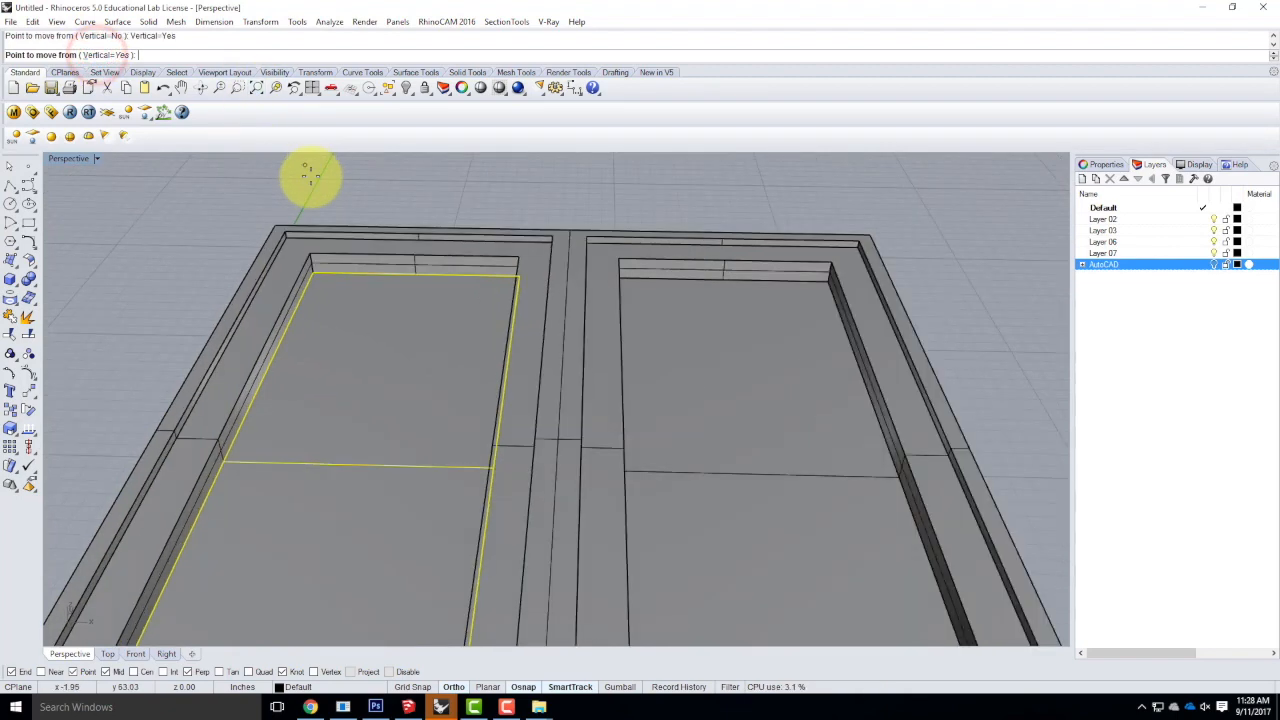
left_click(313, 356)
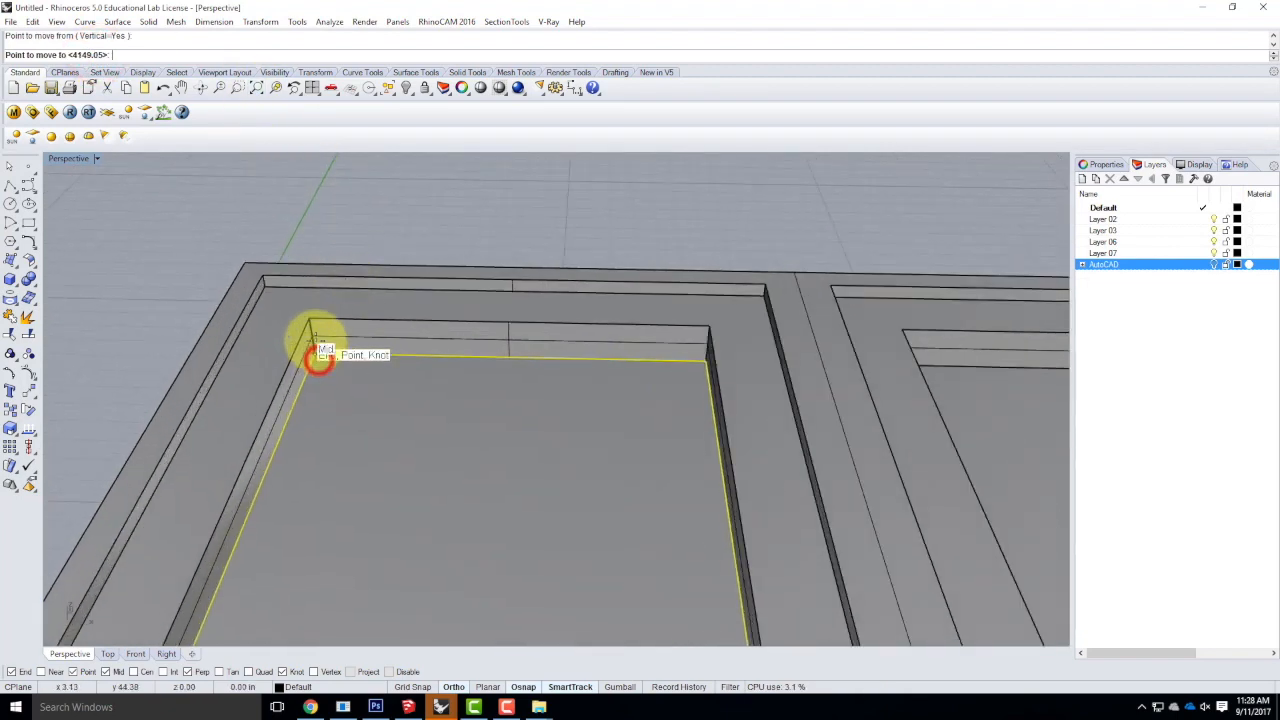
left_click(313, 337)
scroll(433, 214, "down", 10)
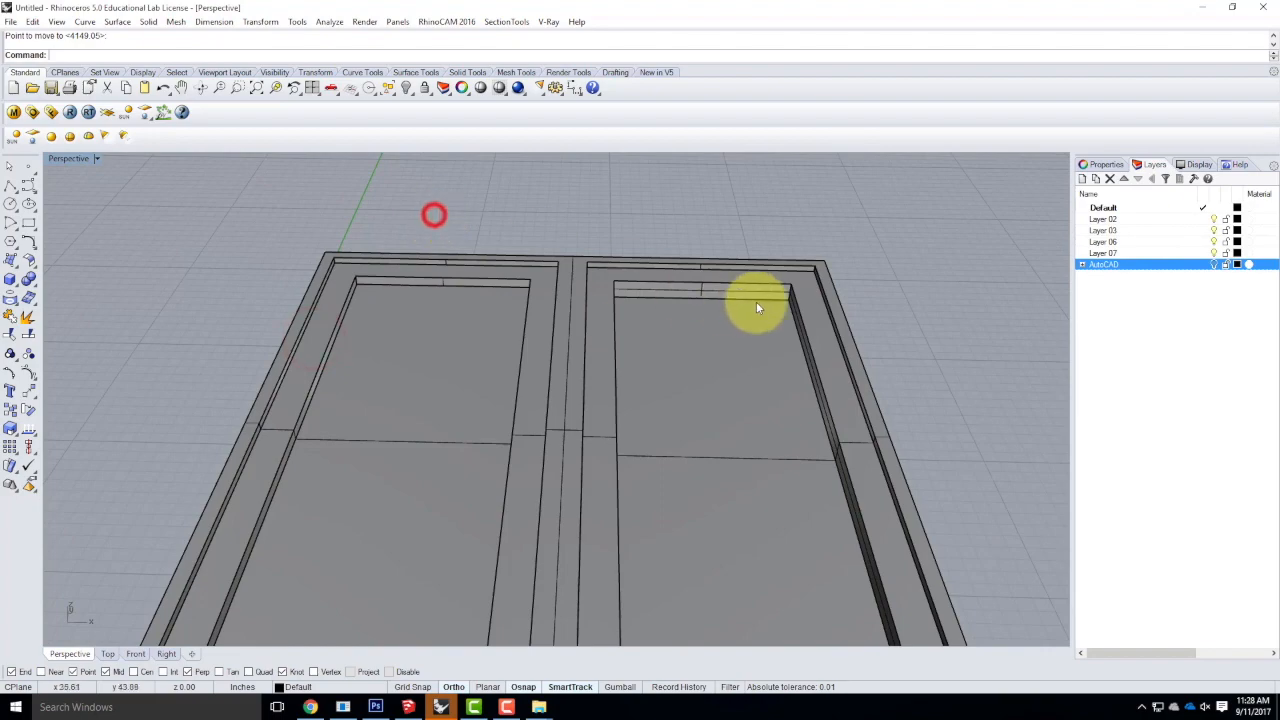
Examine the window from below and above, selecting the outer frame, to check how the raised glass sits in its sash.
right_click_drag(888, 343, 514, 246)
scroll(434, 329, "up", 5)
right_click_drag(434, 325, 405, 278)
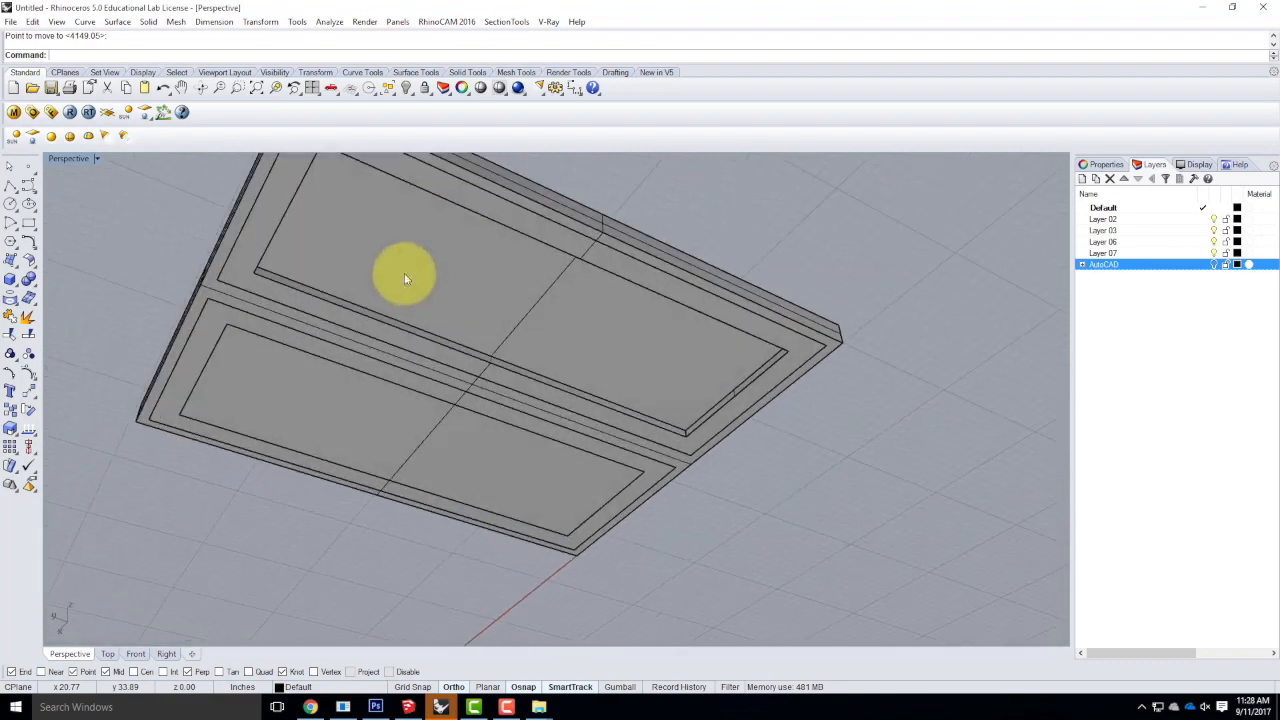
left_click(262, 231)
left_click(220, 251)
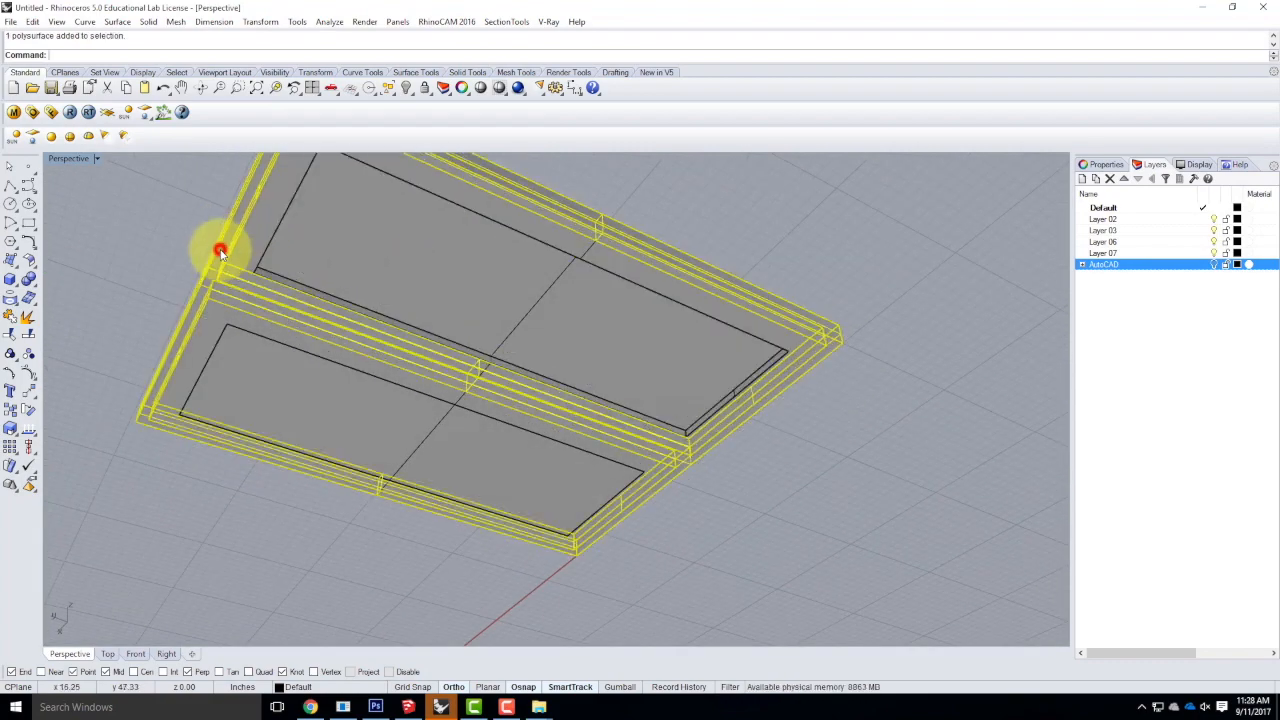
left_click(126, 277)
right_click_drag(251, 237, 608, 431)
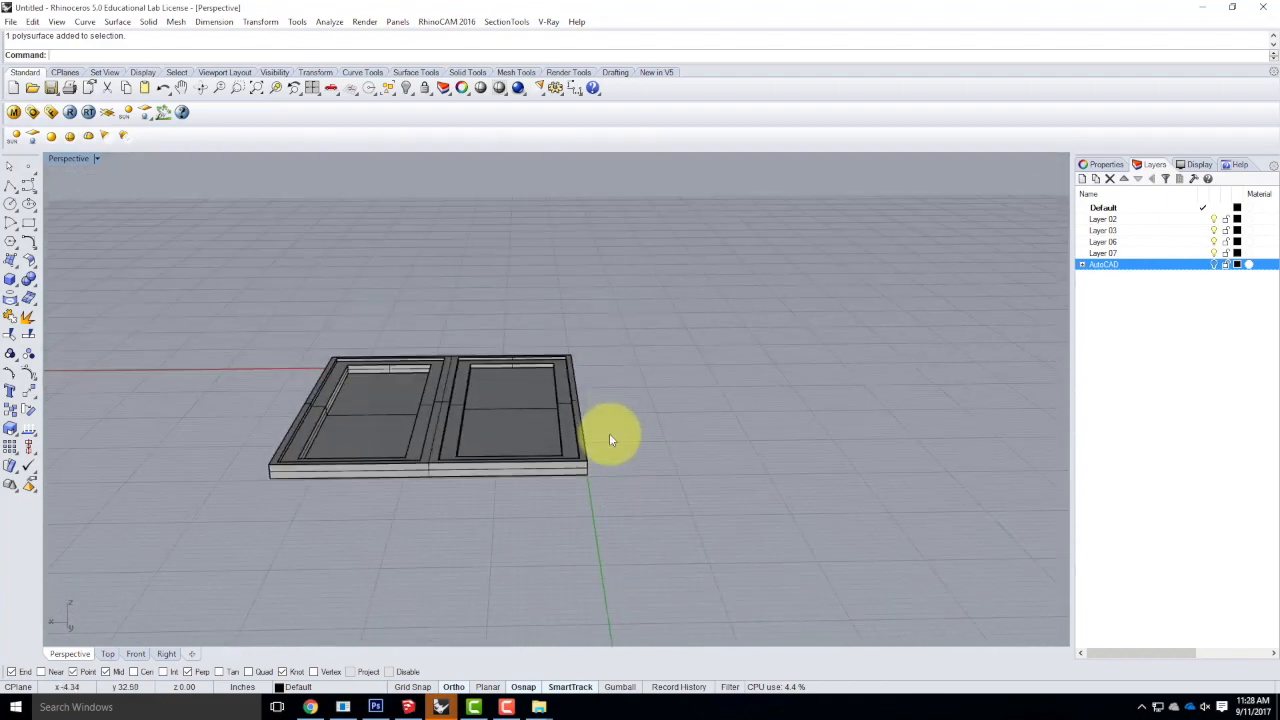
scroll(484, 358, "up", 5)
right_click_drag(497, 343, 497, 458)
scroll(521, 288, "down", 2)
scroll(521, 291, "down", 2)
scroll(549, 424, "up", 3)
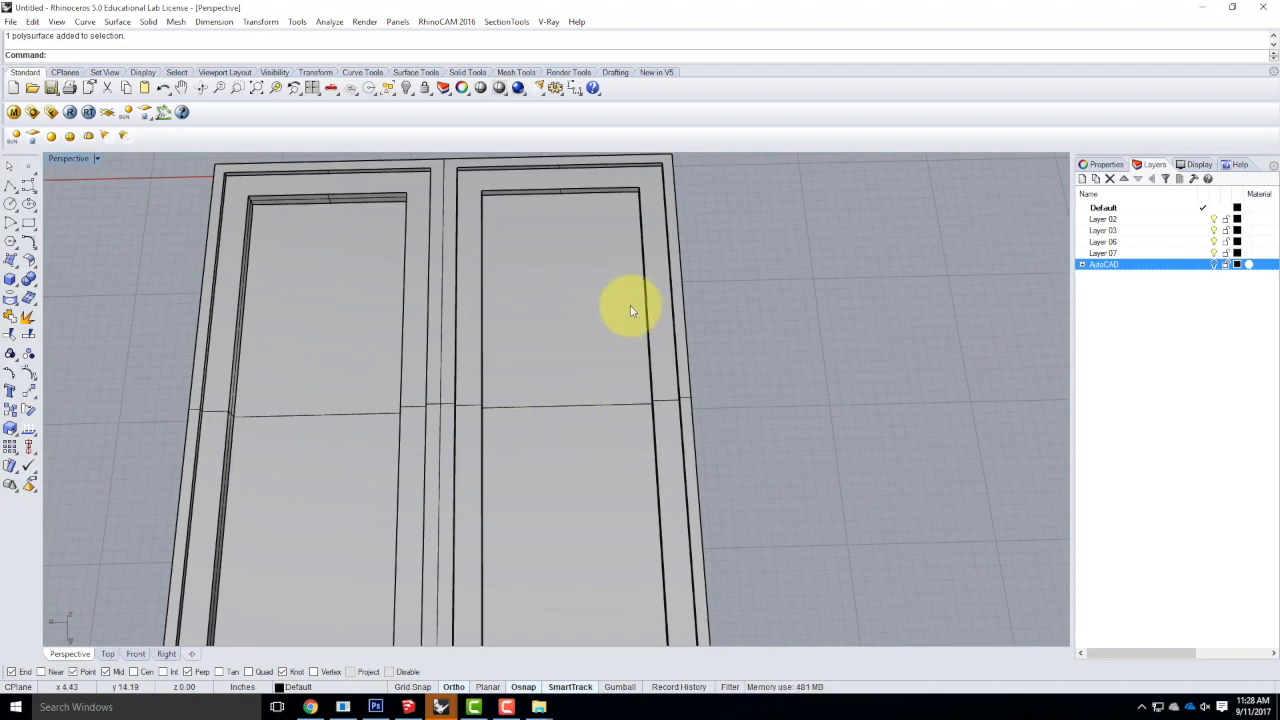
scroll(695, 385, "down", 3)
Thicken the raised glass surface into a solid with OffsetSrf, offsetting both sides by 0.25 inch.
right_click_drag(690, 376, 550, 347)
scroll(552, 350, "up", 3)
left_click(572, 374, "ctrl+shift")
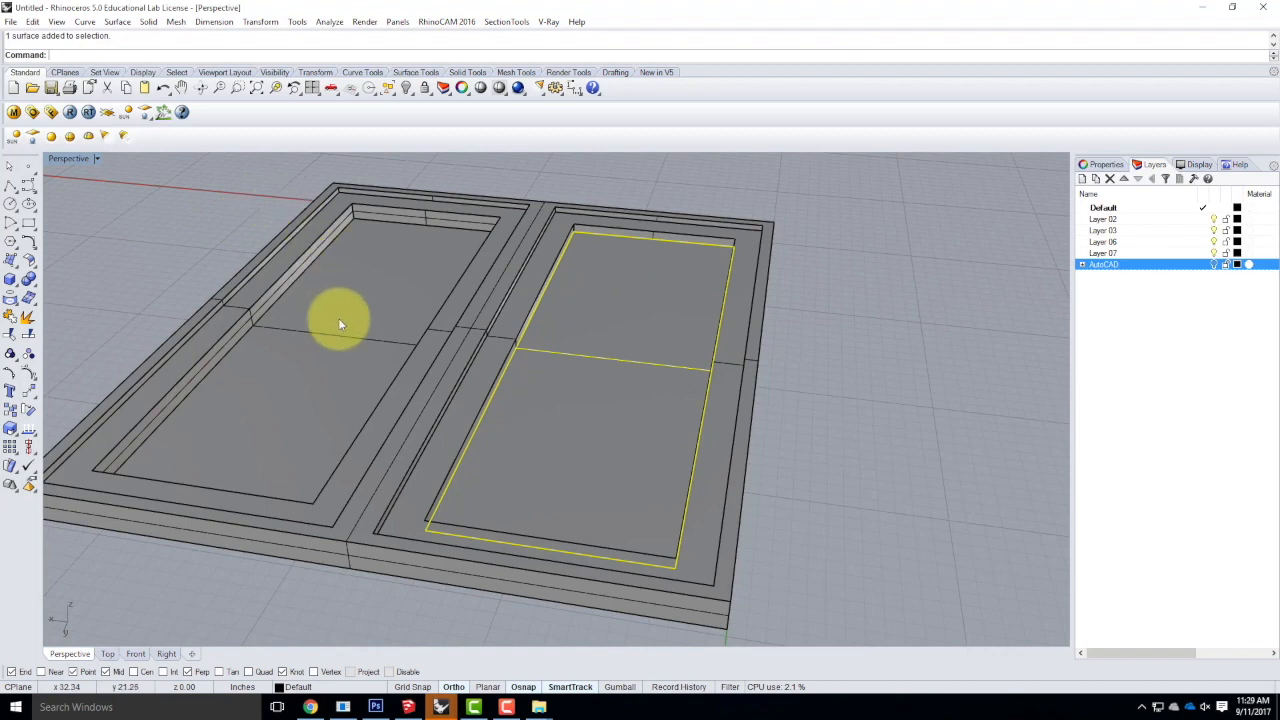
type("OffsetSrf")
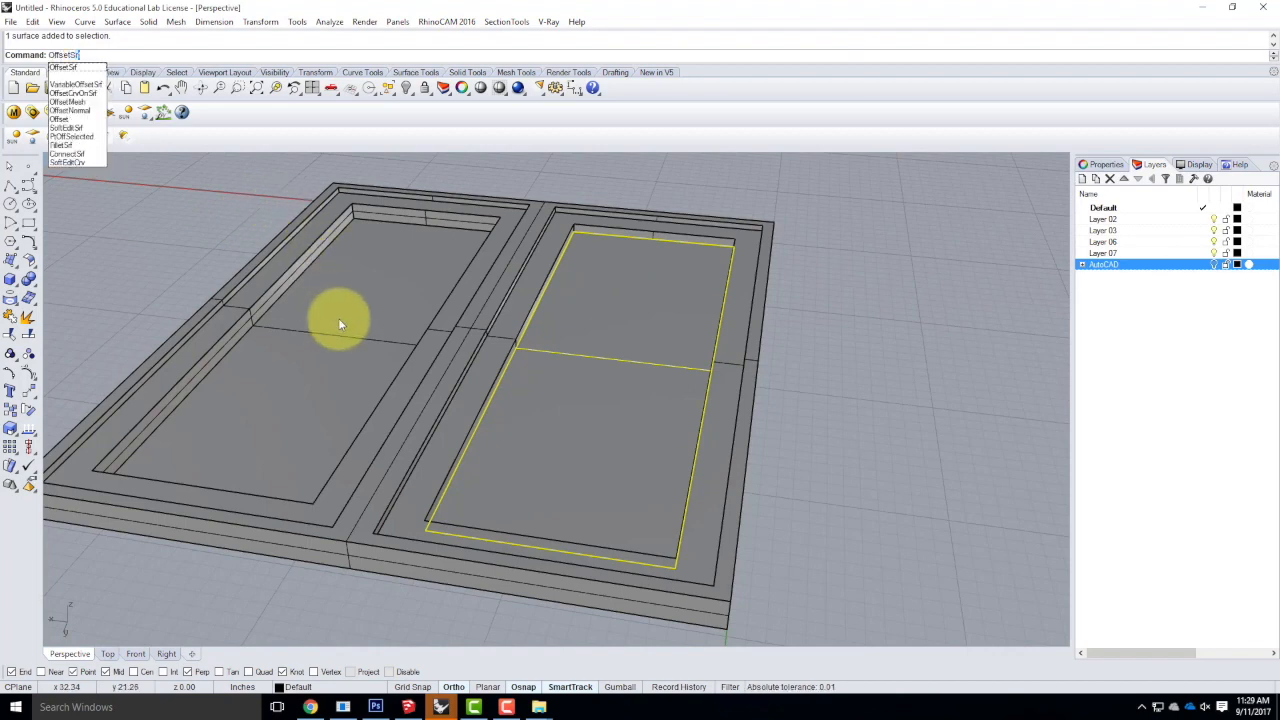
key("Return")
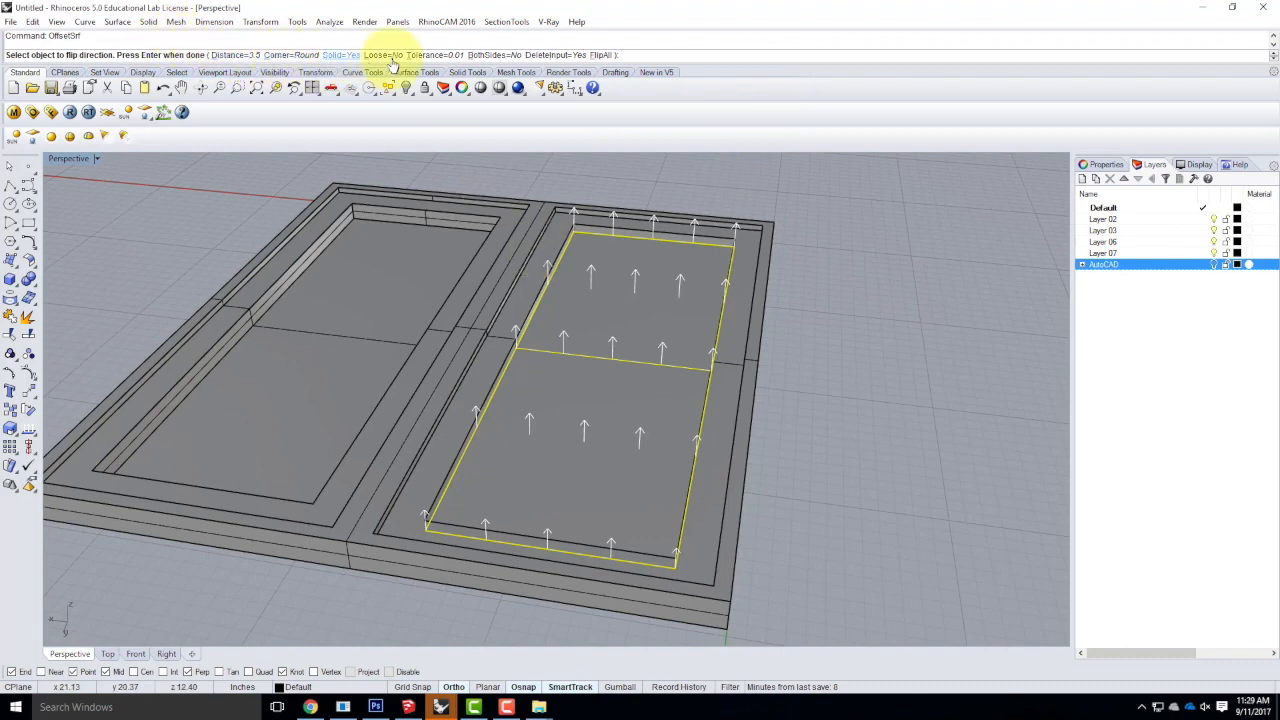
left_click(490, 56)
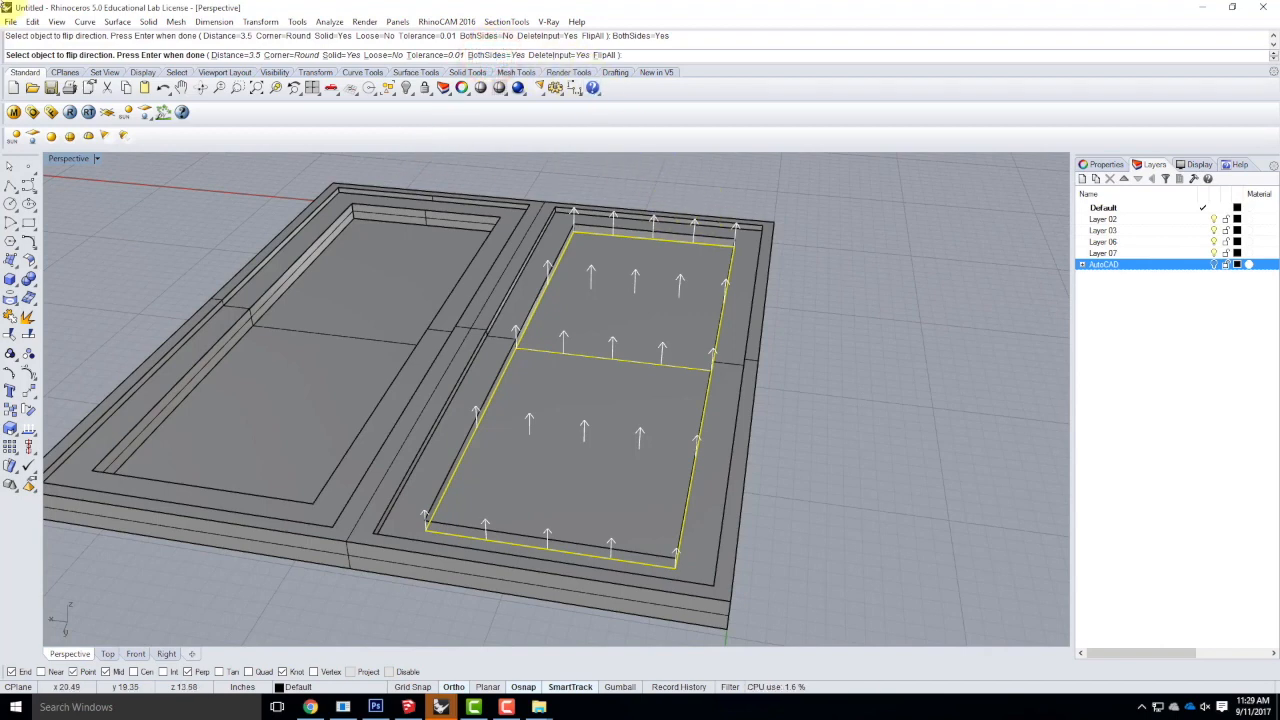
left_click(232, 56)
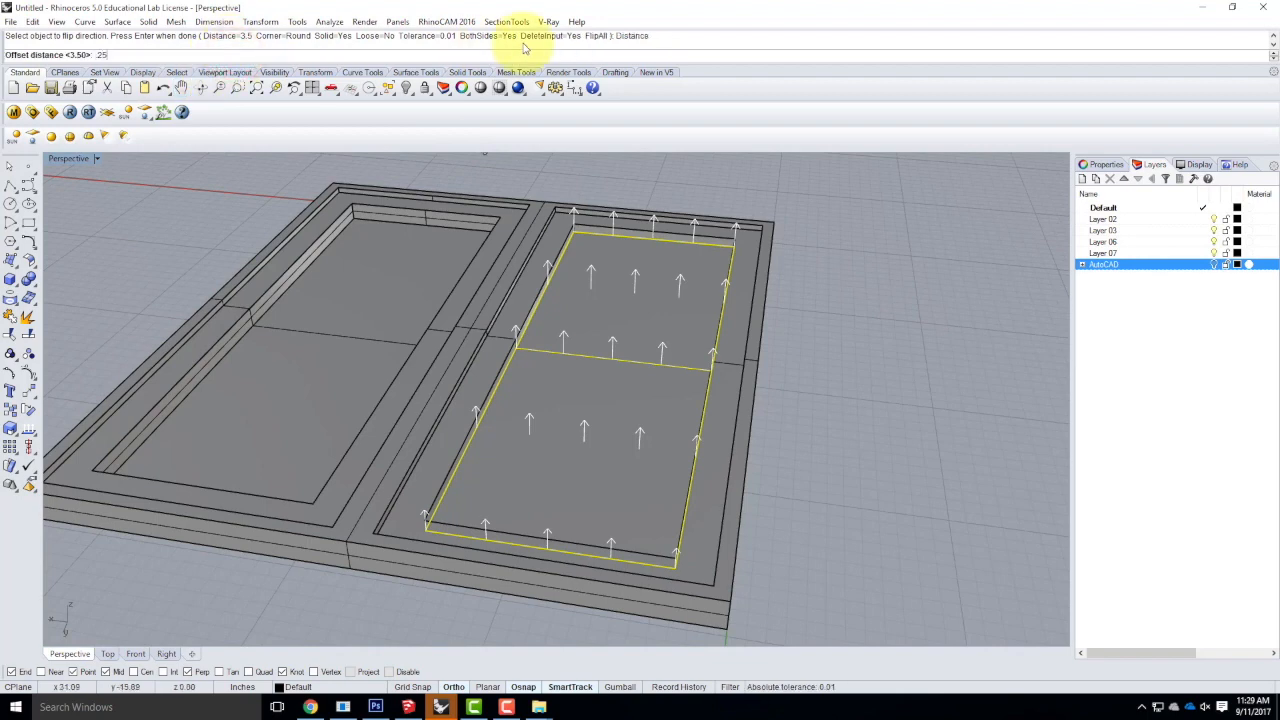
key("Return")
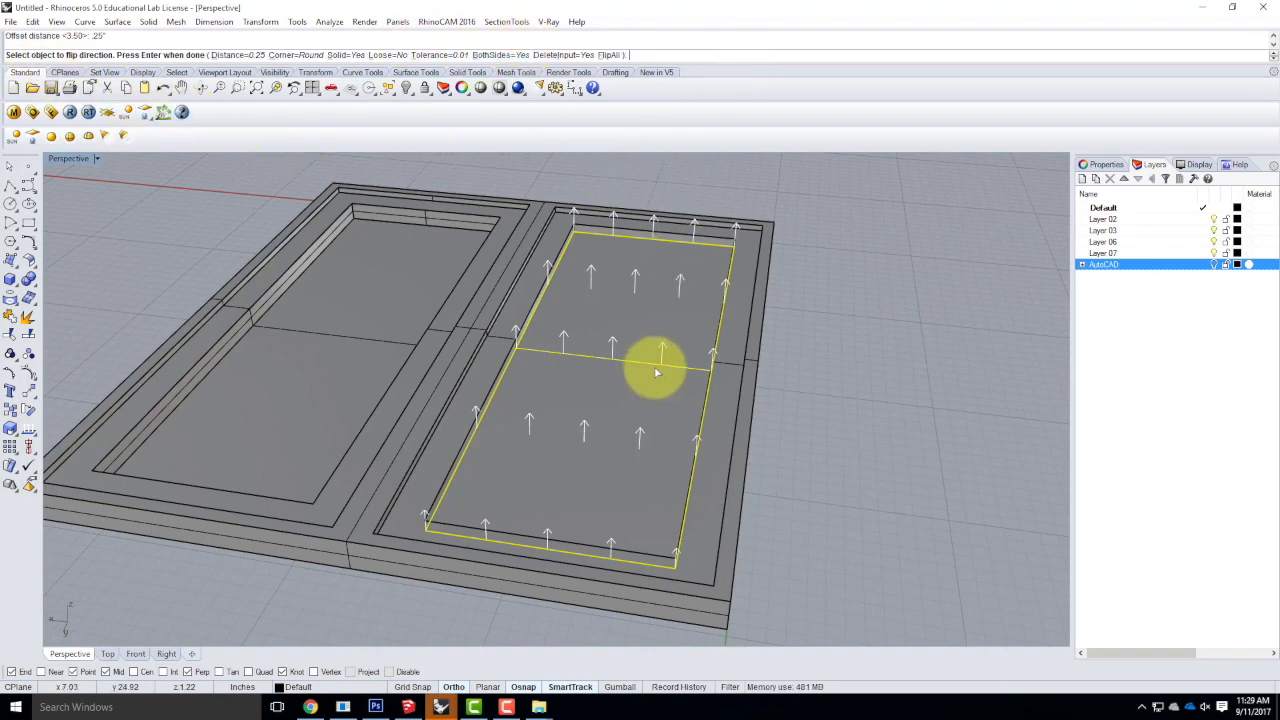
key("Return")
Switch the Perspective view to Ghosted display and inspect the thickened glass pane inside its sash.
scroll(600, 230, "up", 5)
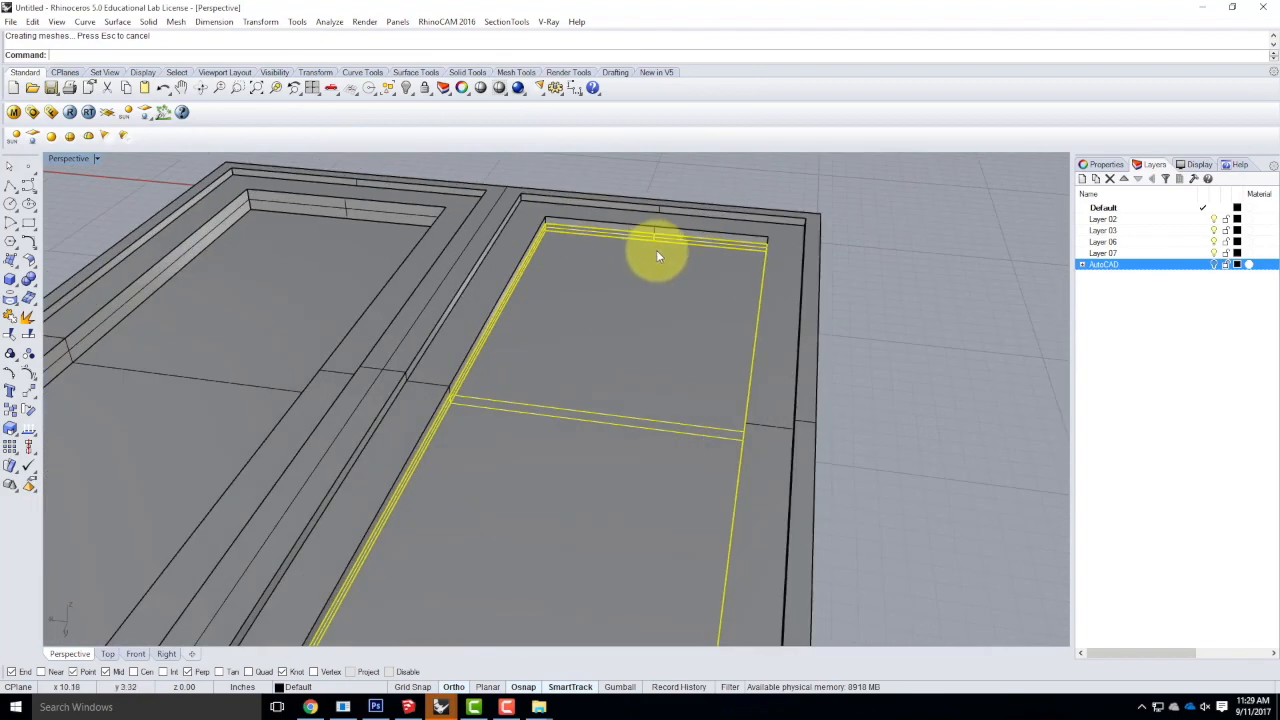
right_click_drag(869, 261, 814, 237)
left_click(848, 229)
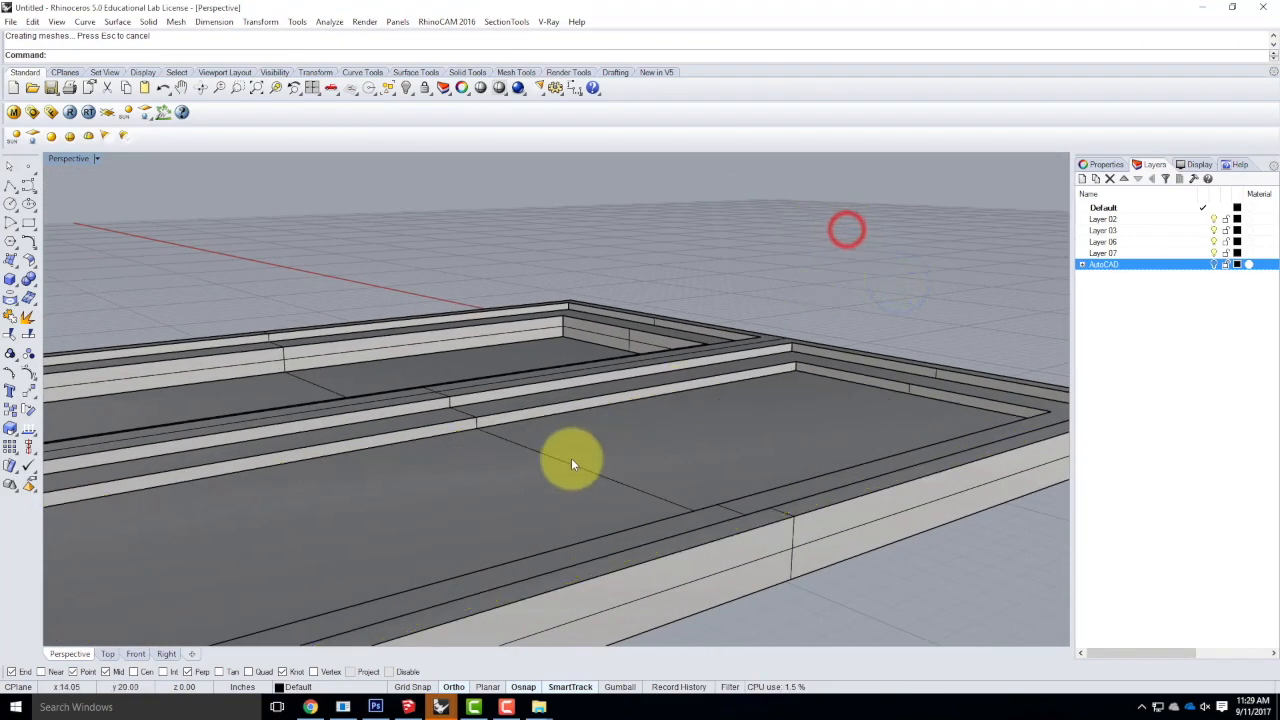
right_click_drag(510, 472, 616, 477)
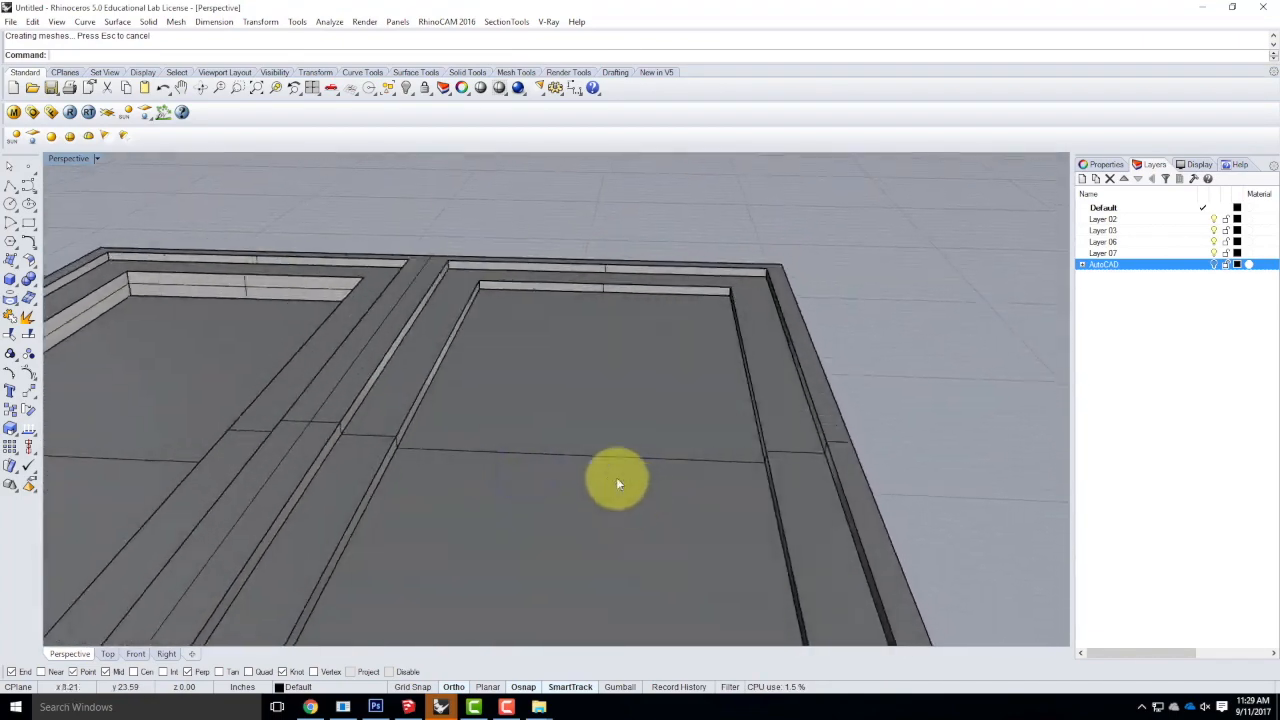
left_click(97, 158)
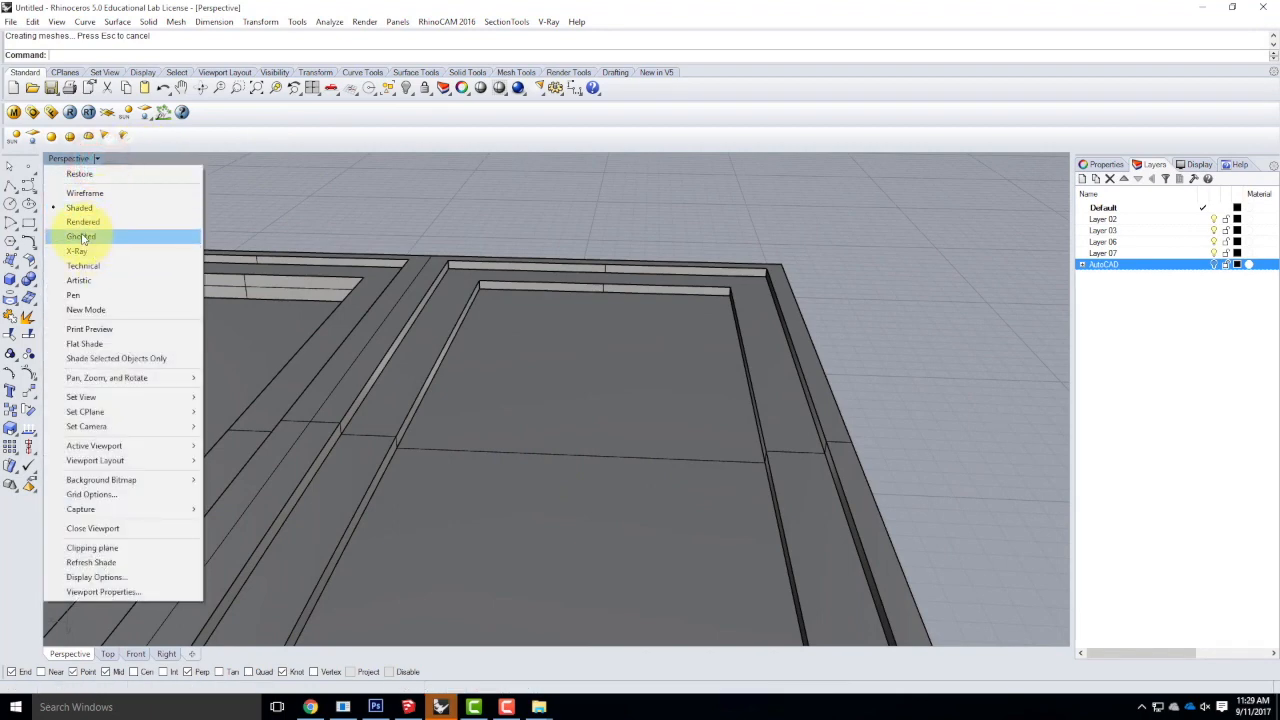
left_click(82, 238)
scroll(560, 300, "up", 4)
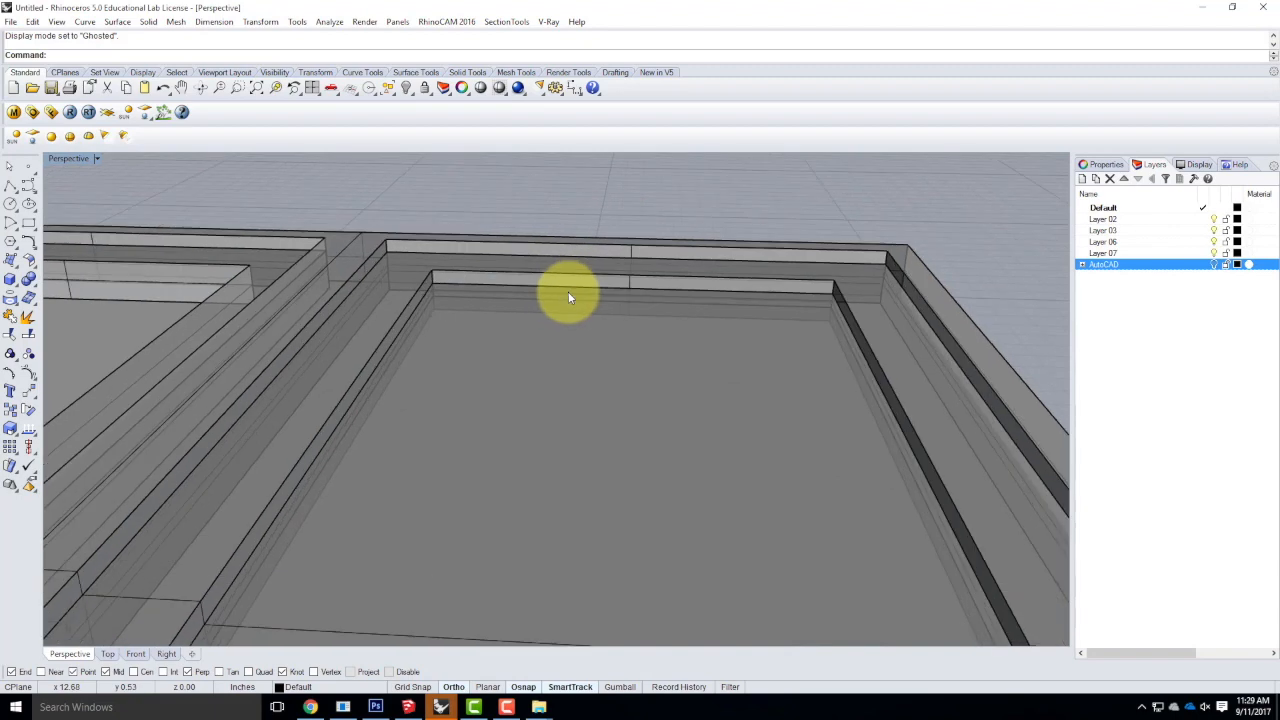
left_click(567, 290)
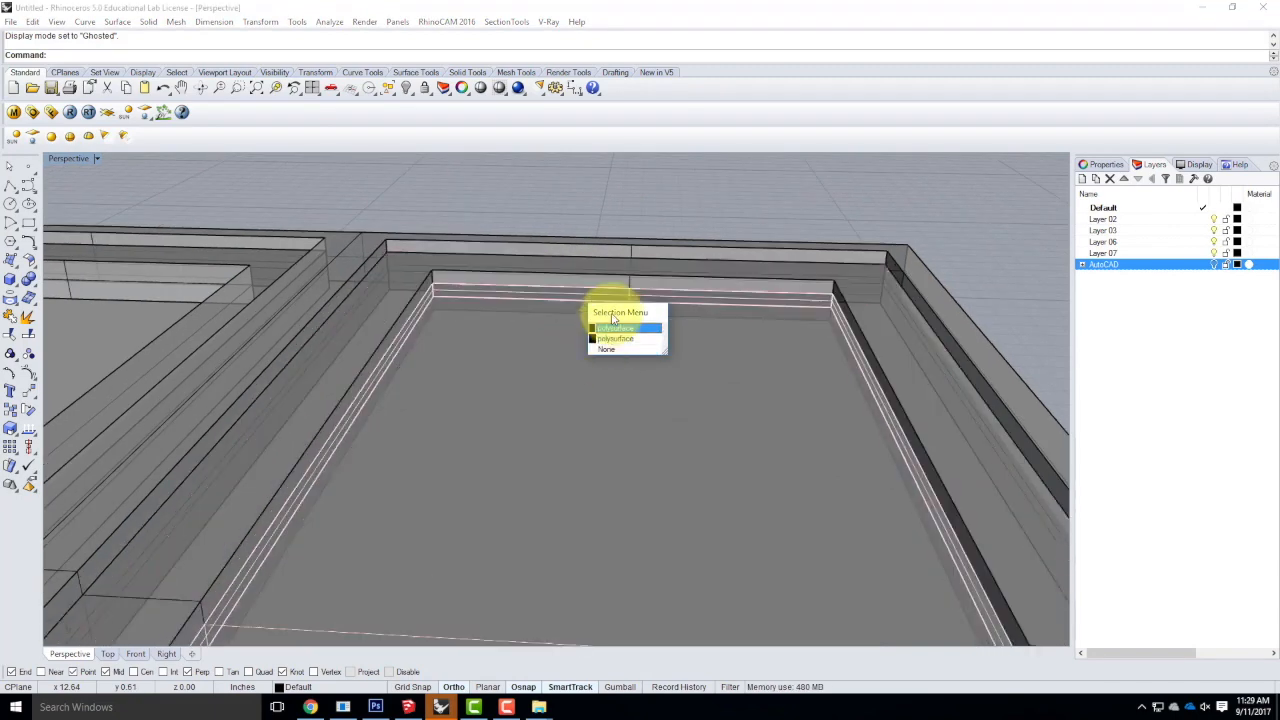
right_click_drag(640, 194, 749, 206)
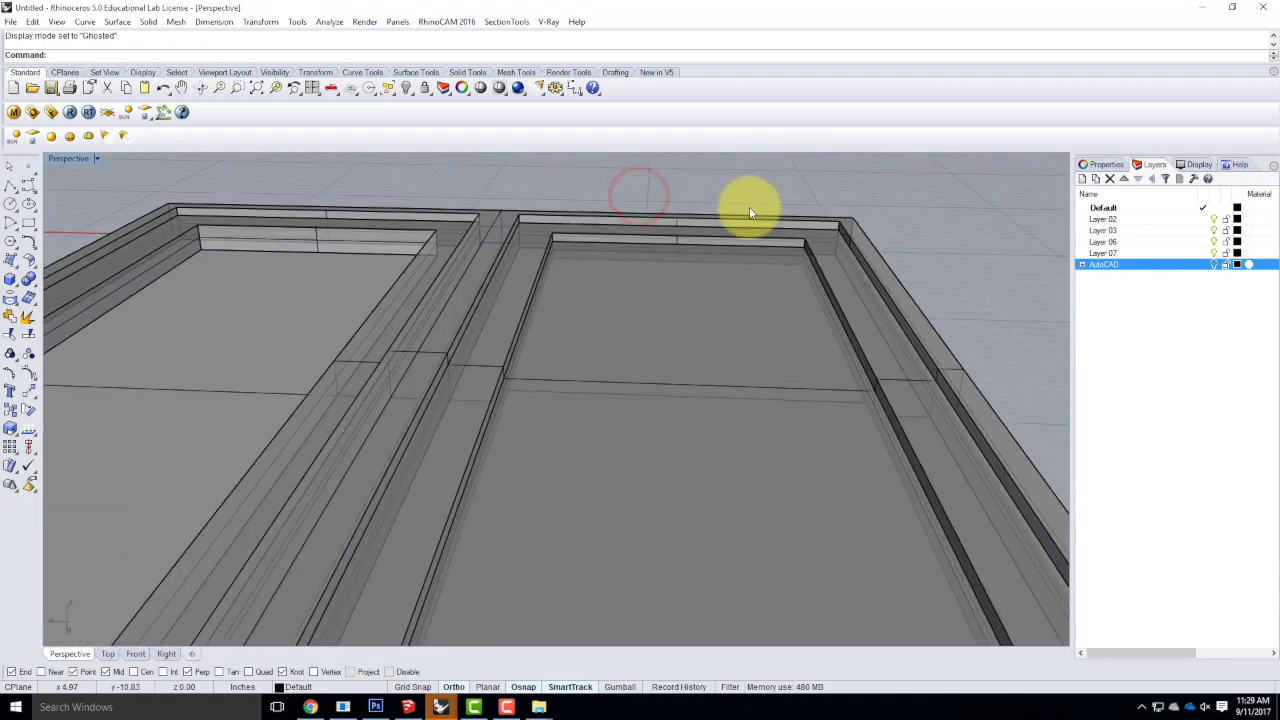
Move the other sash's glass surface vertically from its corner to the midpoint of the sash thickness.
scroll(749, 206, "down", 4)
scroll(444, 279, "up", 3)
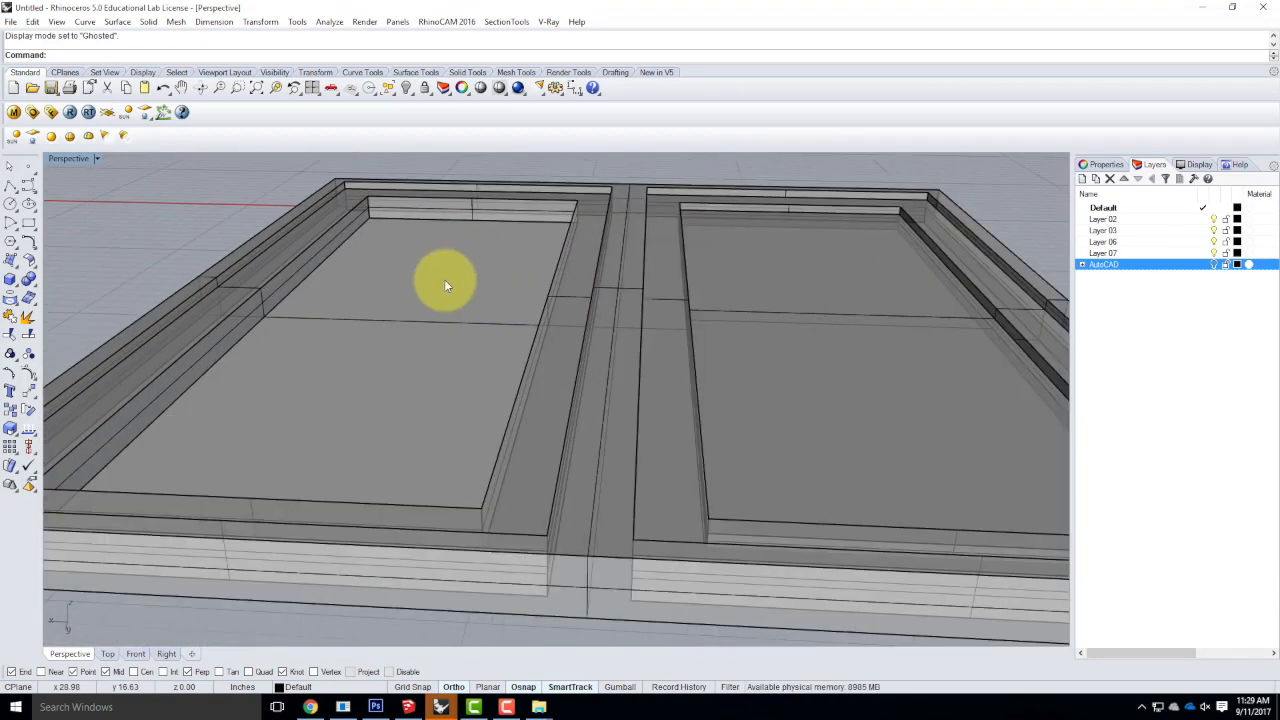
left_click(387, 318, "ctrl+shift")
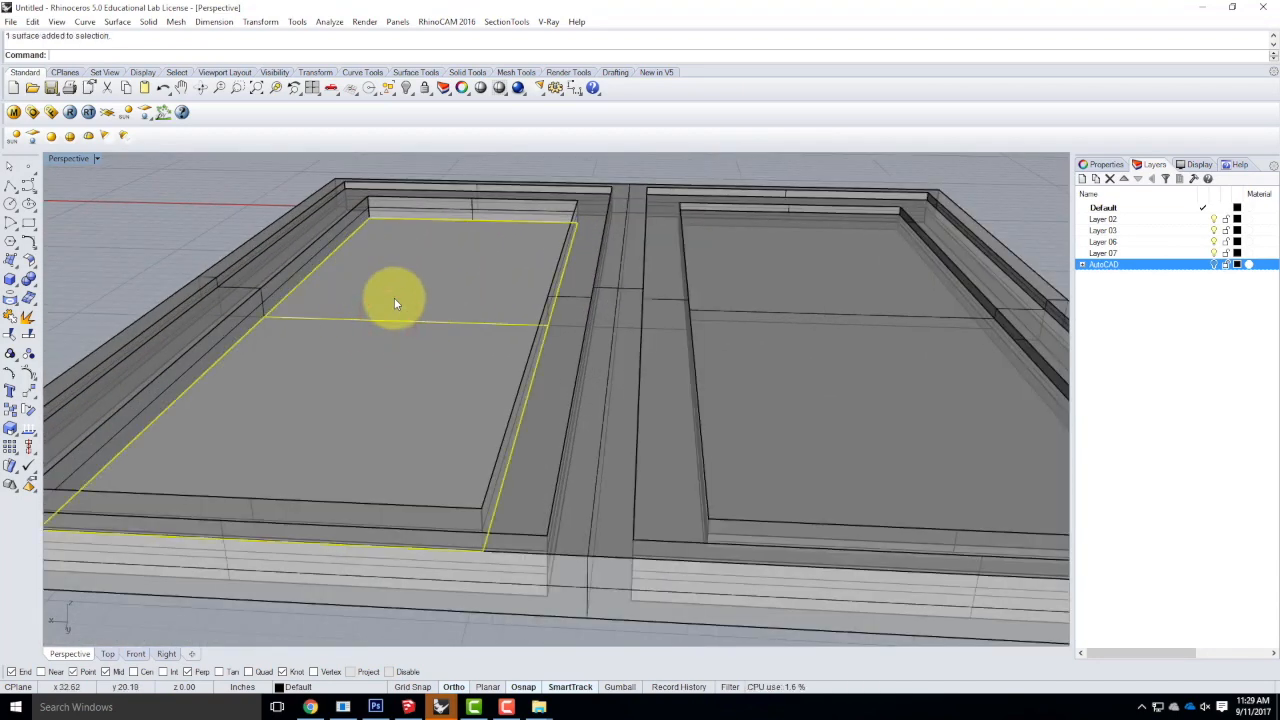
right_click_drag(403, 289, 490, 318)
key("Return")
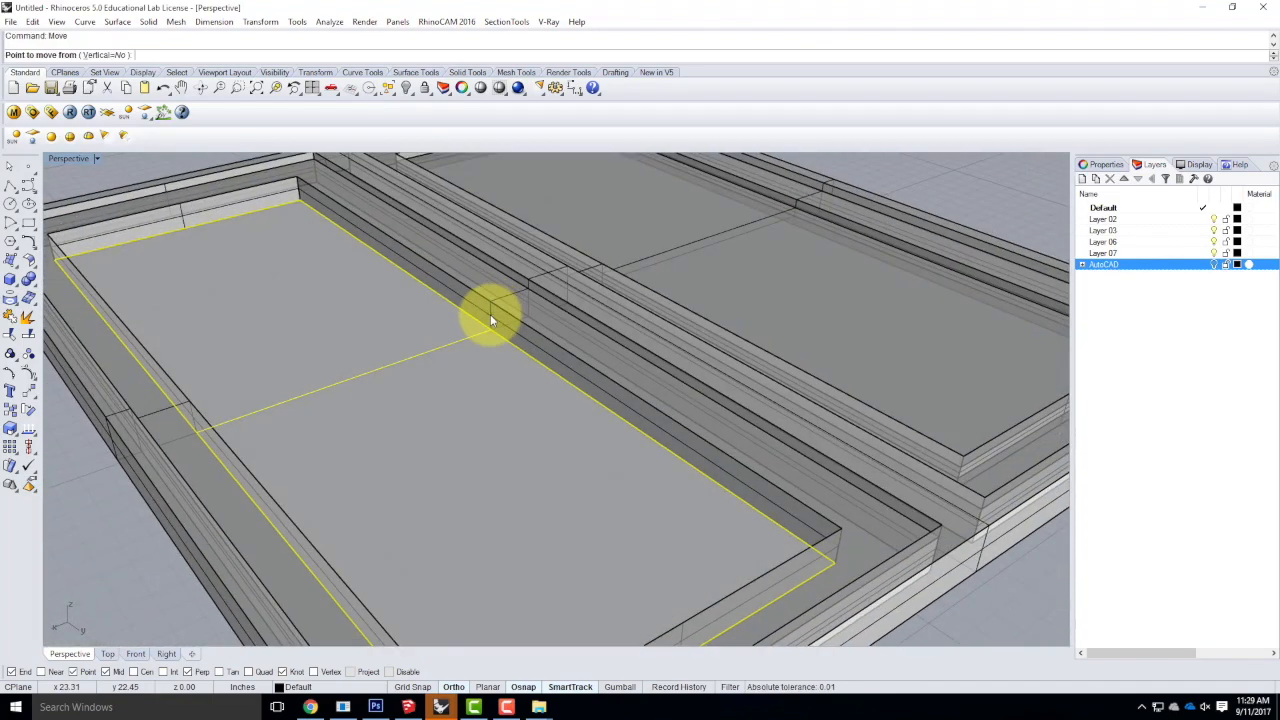
left_click(113, 54)
left_click(299, 189)
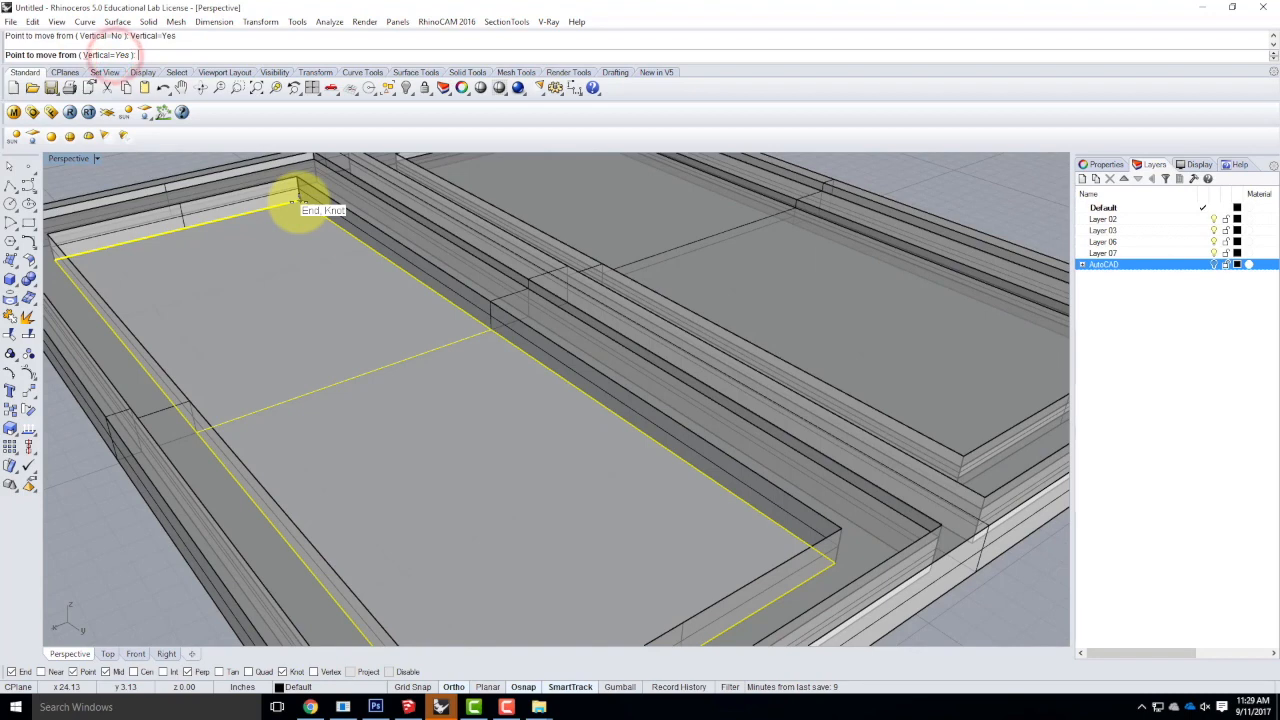
left_click(300, 191)
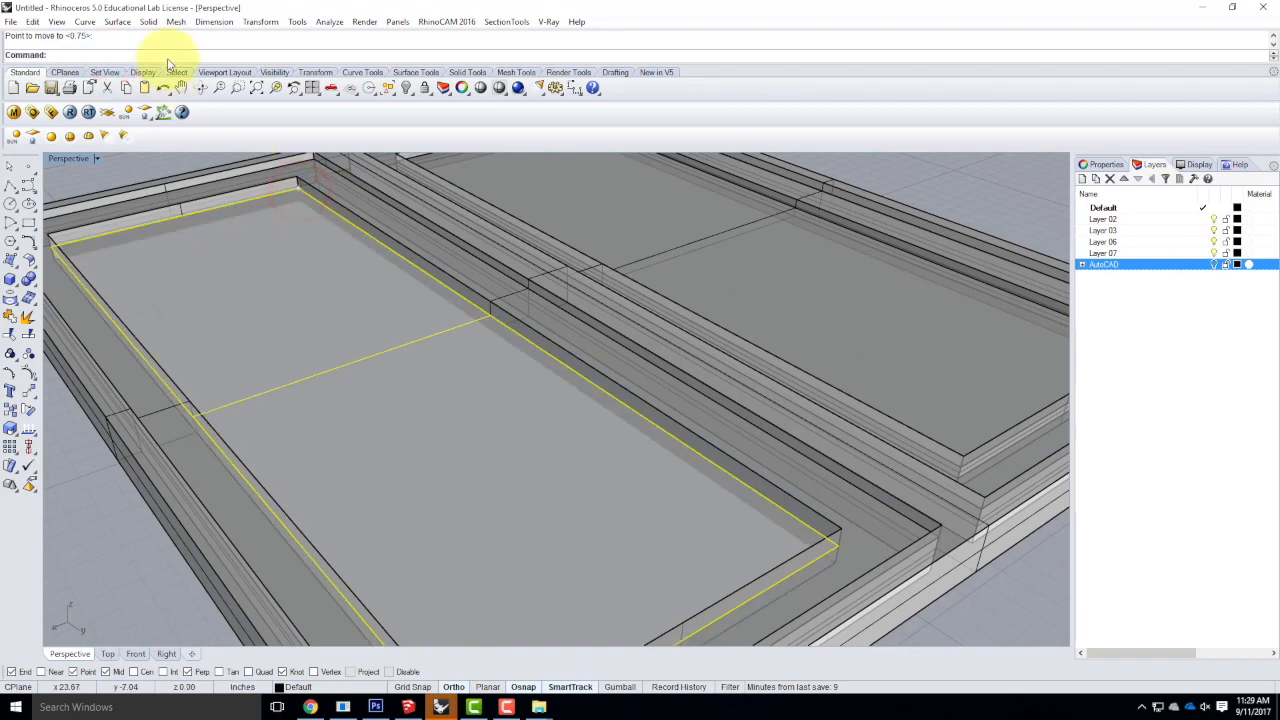
Thicken the second glass surface into a solid with OffsetSrf, using 0.25 inch on both sides.
type("OffsetSrf")
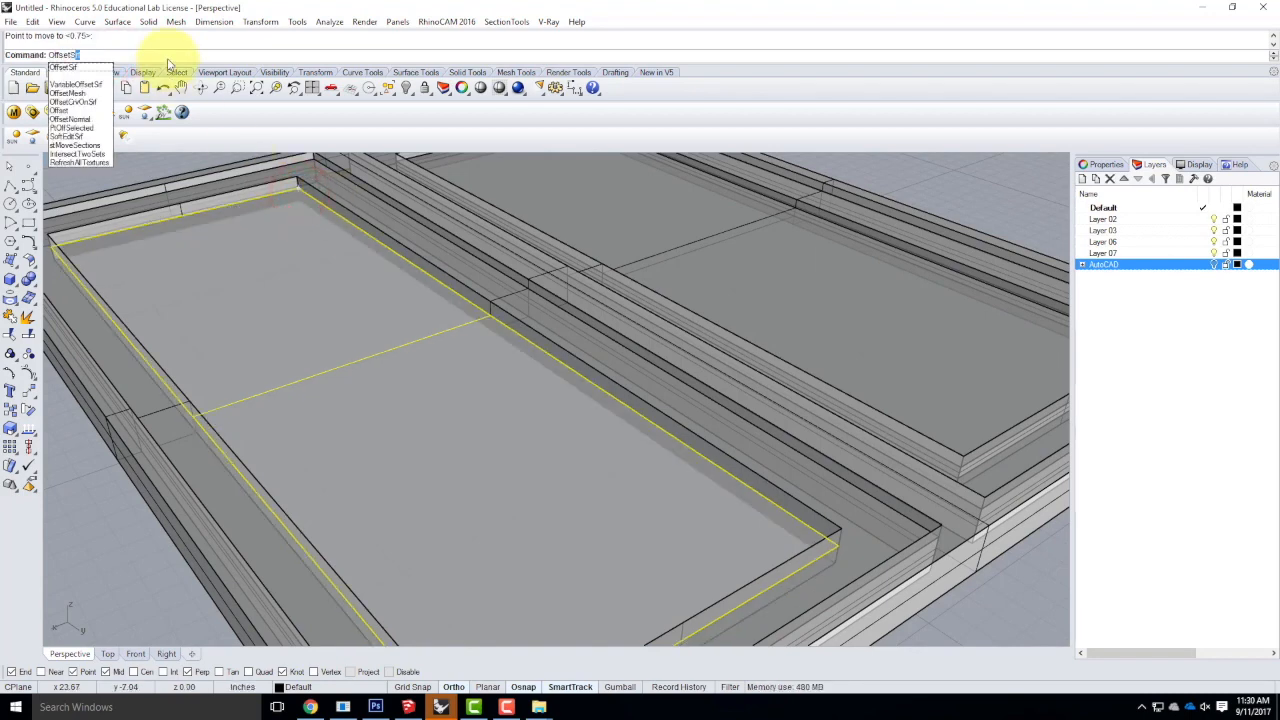
key("Return")
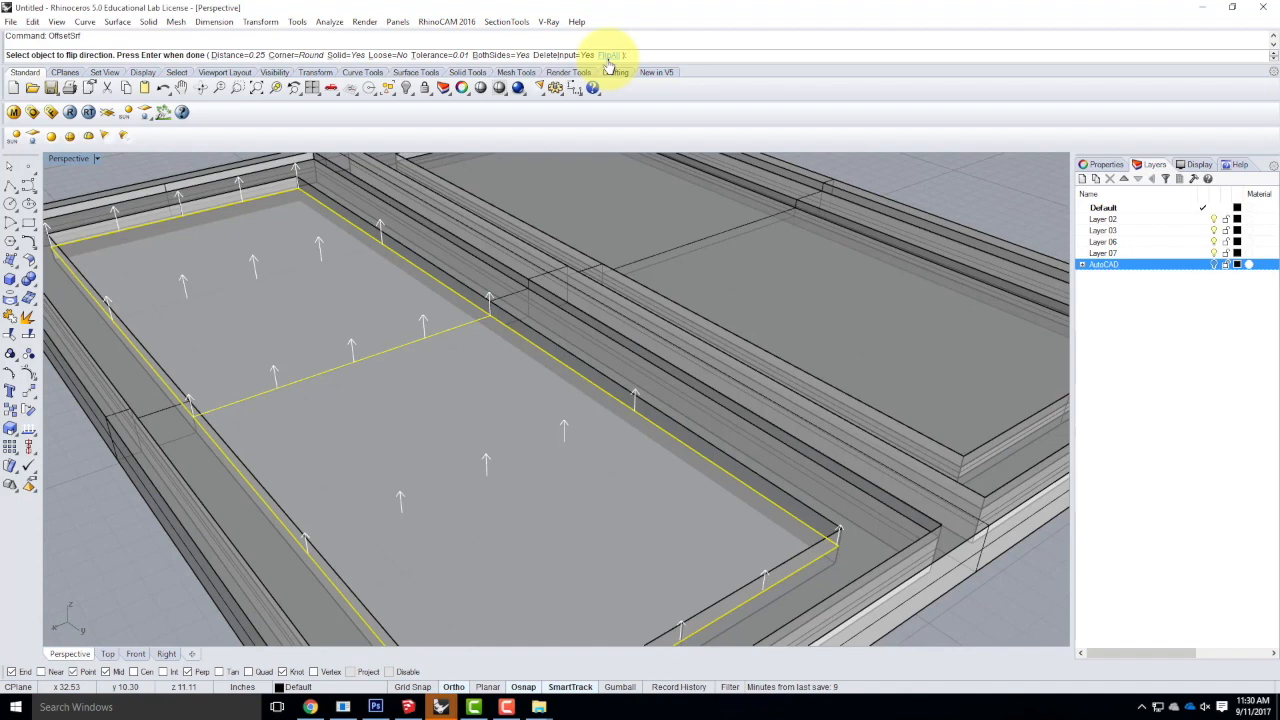
key("Return")
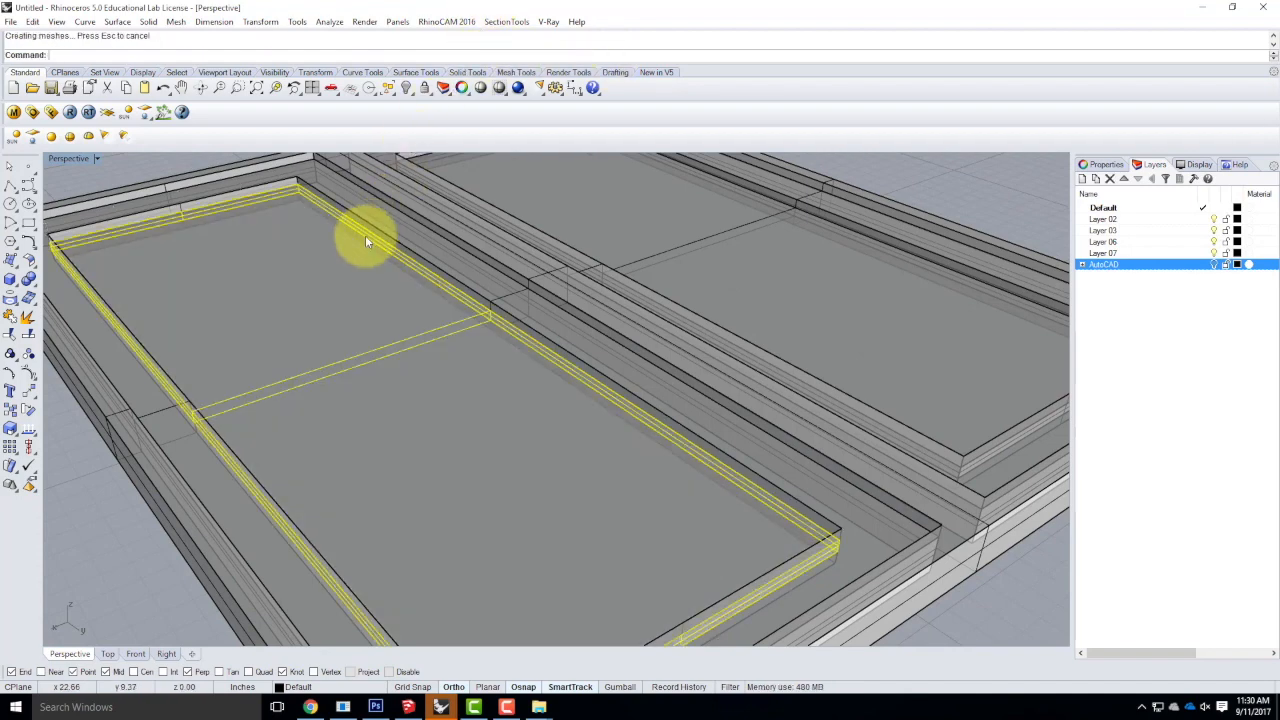
Return the Perspective view to Shaded display and examine the whole window from several angles.
scroll(371, 236, "down", 5)
right_click_drag(655, 265, 586, 314)
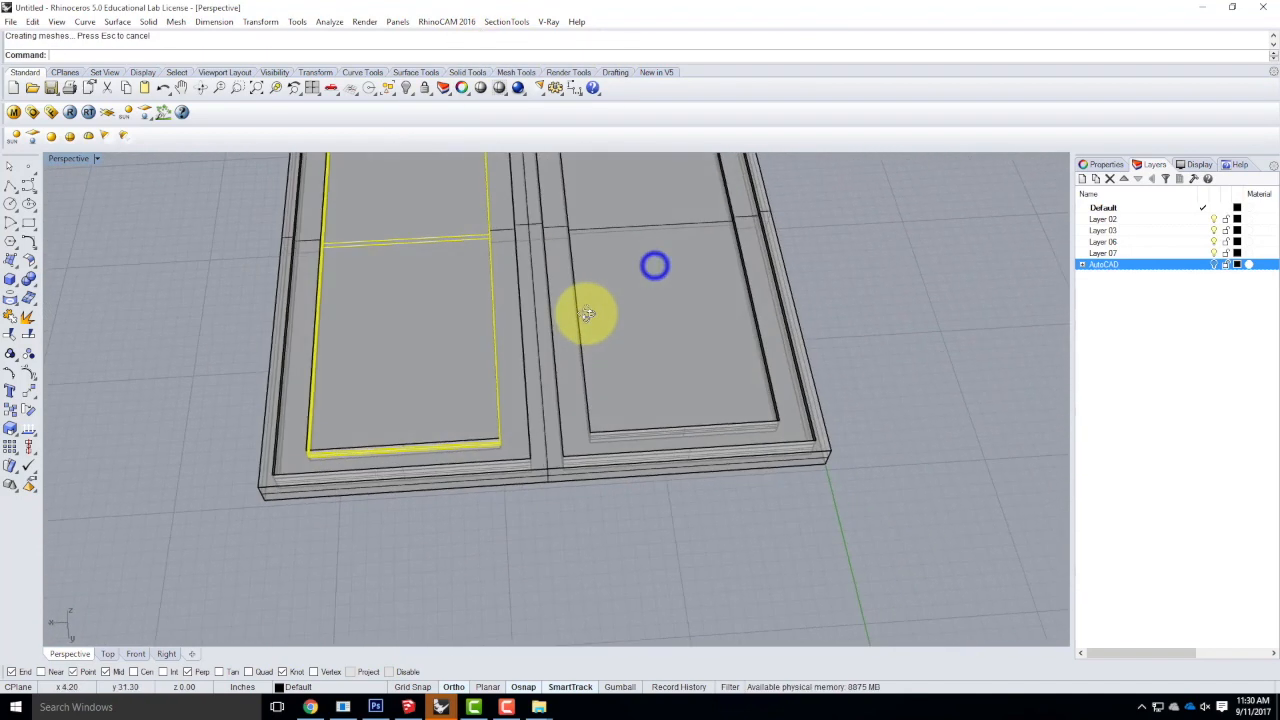
left_click(97, 159)
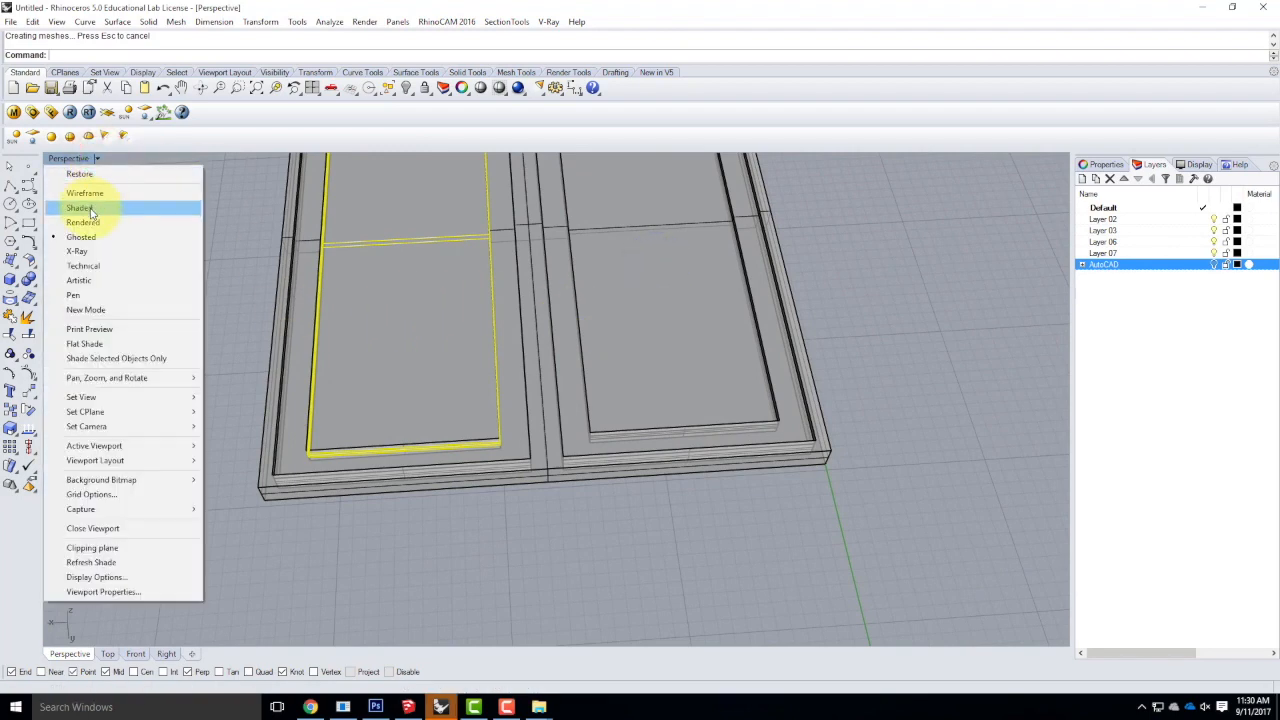
left_click(91, 208)
left_click(914, 287)
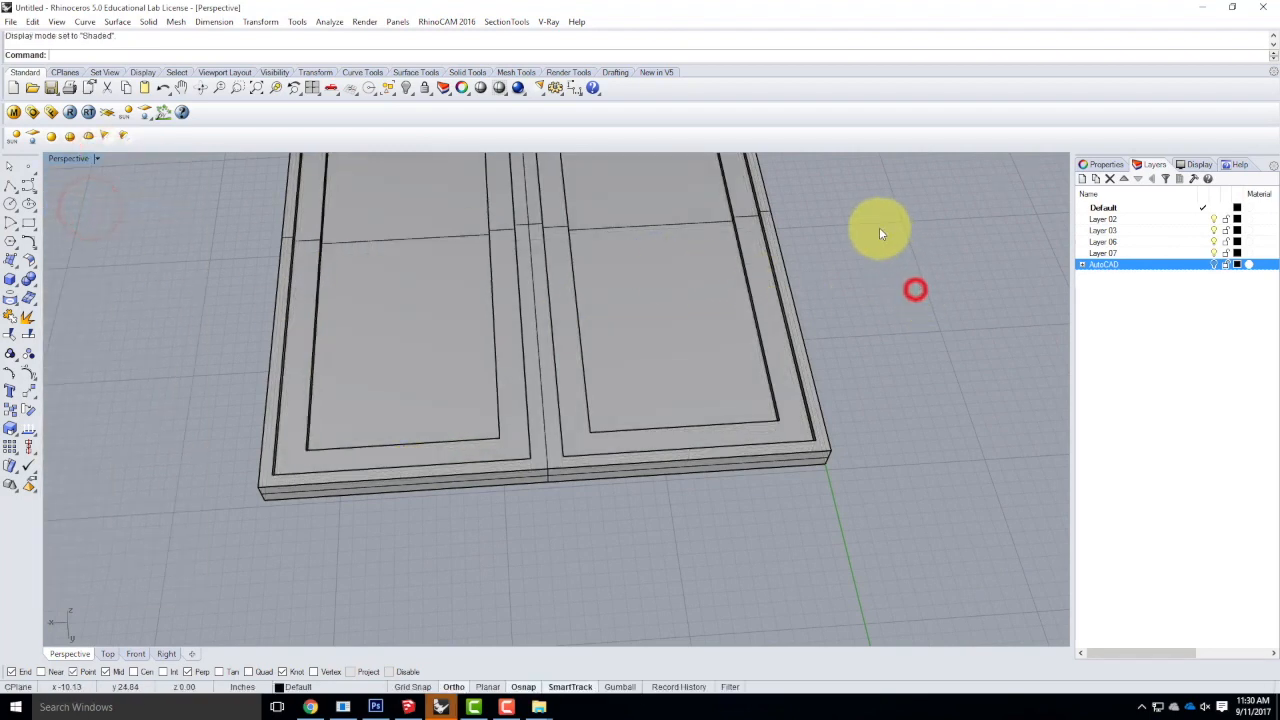
scroll(916, 249, "down", 5)
right_click_drag(916, 249, 848, 337)
scroll(694, 346, "up", 6)
scroll(694, 346, "down", 8)
right_click_drag(871, 393, 571, 300)
scroll(410, 520, "up", 6)
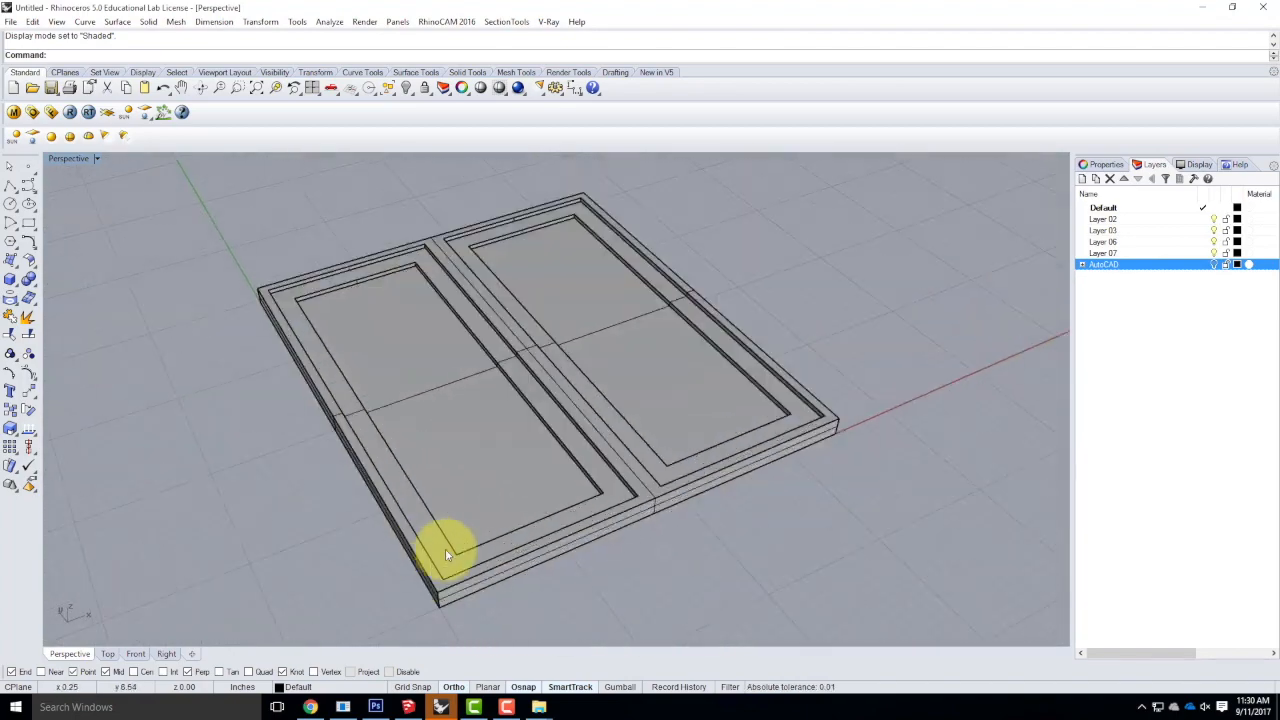
Turn on the AutoCAD layer and select all the grille lines of the sash beside the green Y axis.
right_click_drag(497, 490, 451, 469)
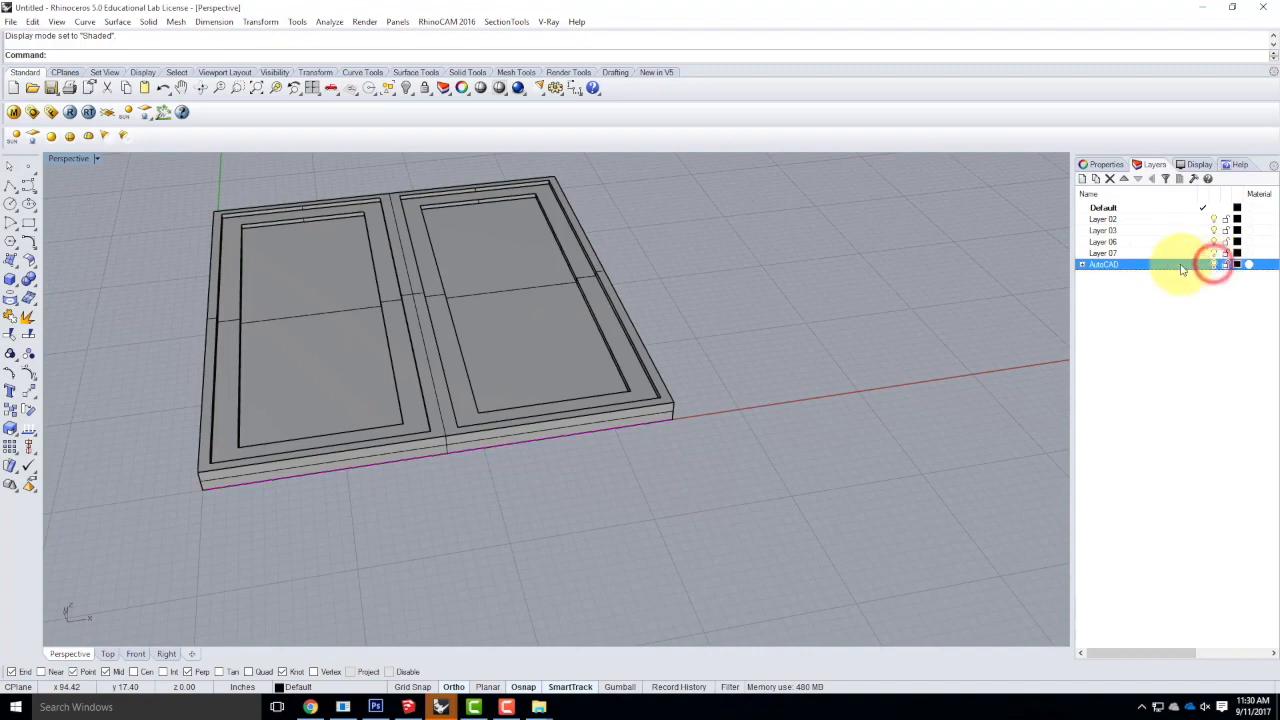
right_click_drag(746, 351, 546, 227)
left_click(546, 227)
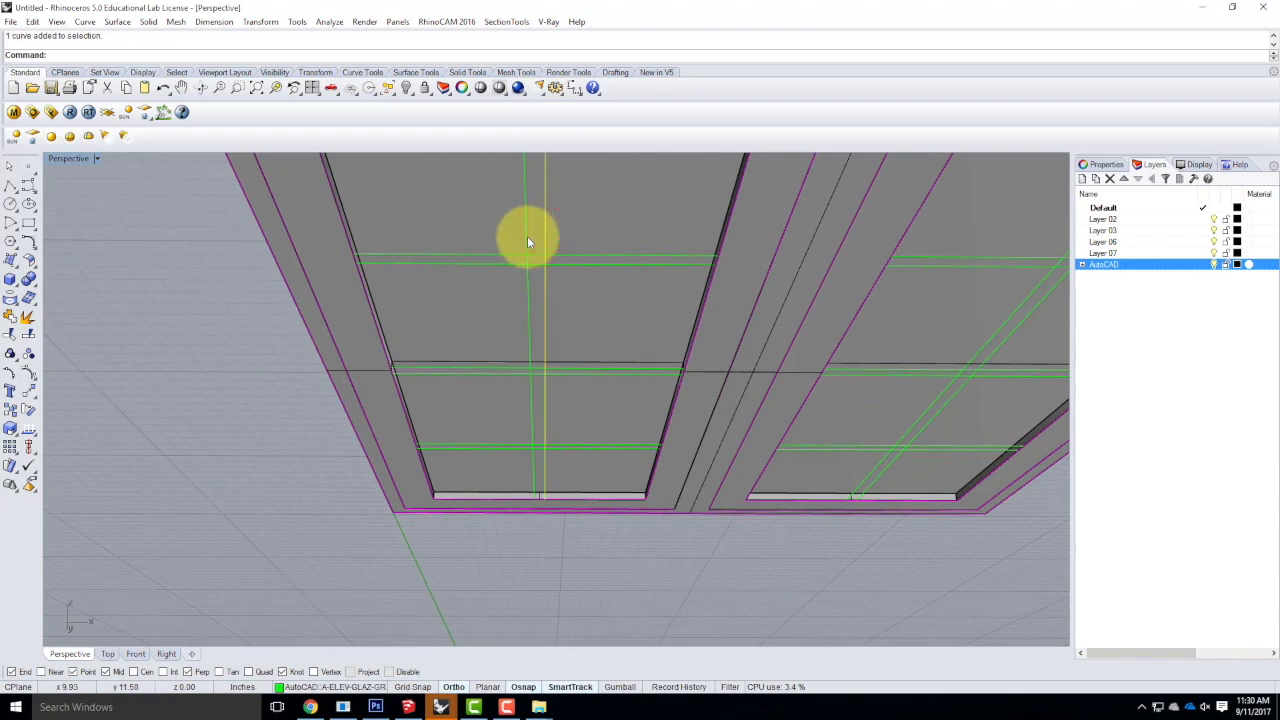
left_click(527, 237, "shift")
left_click(511, 257, "shift")
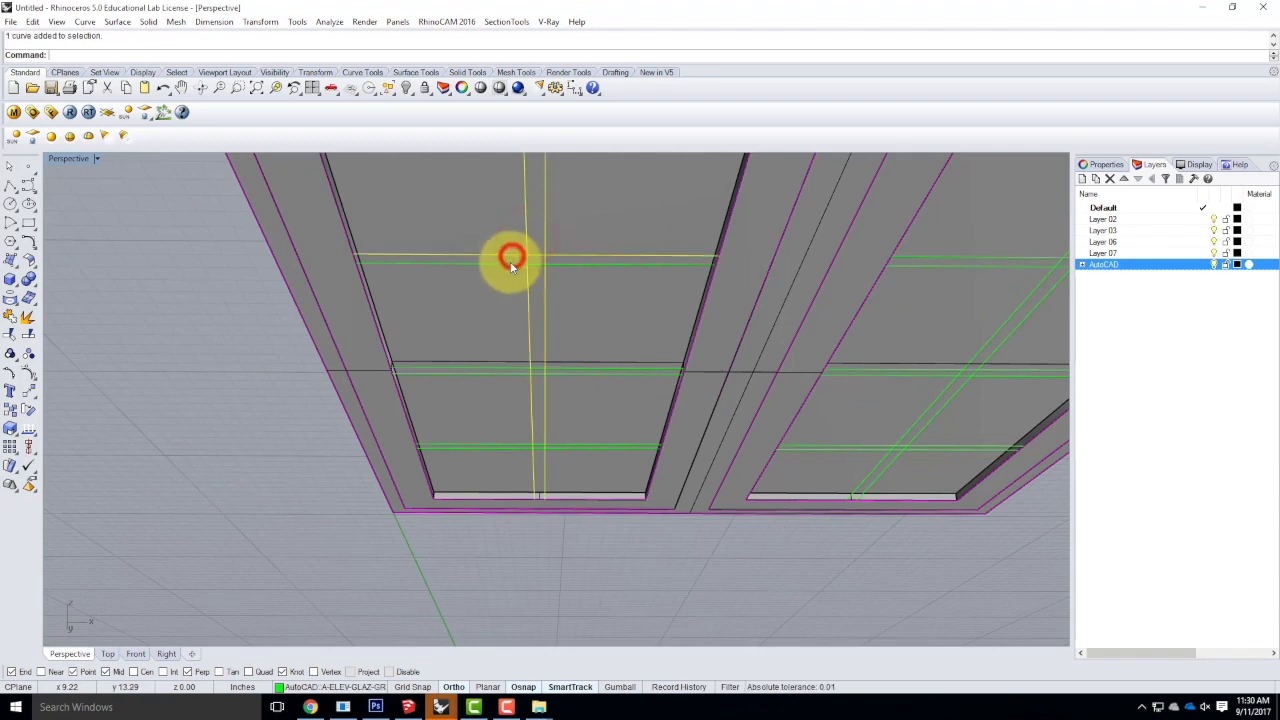
left_click(493, 367, "shift")
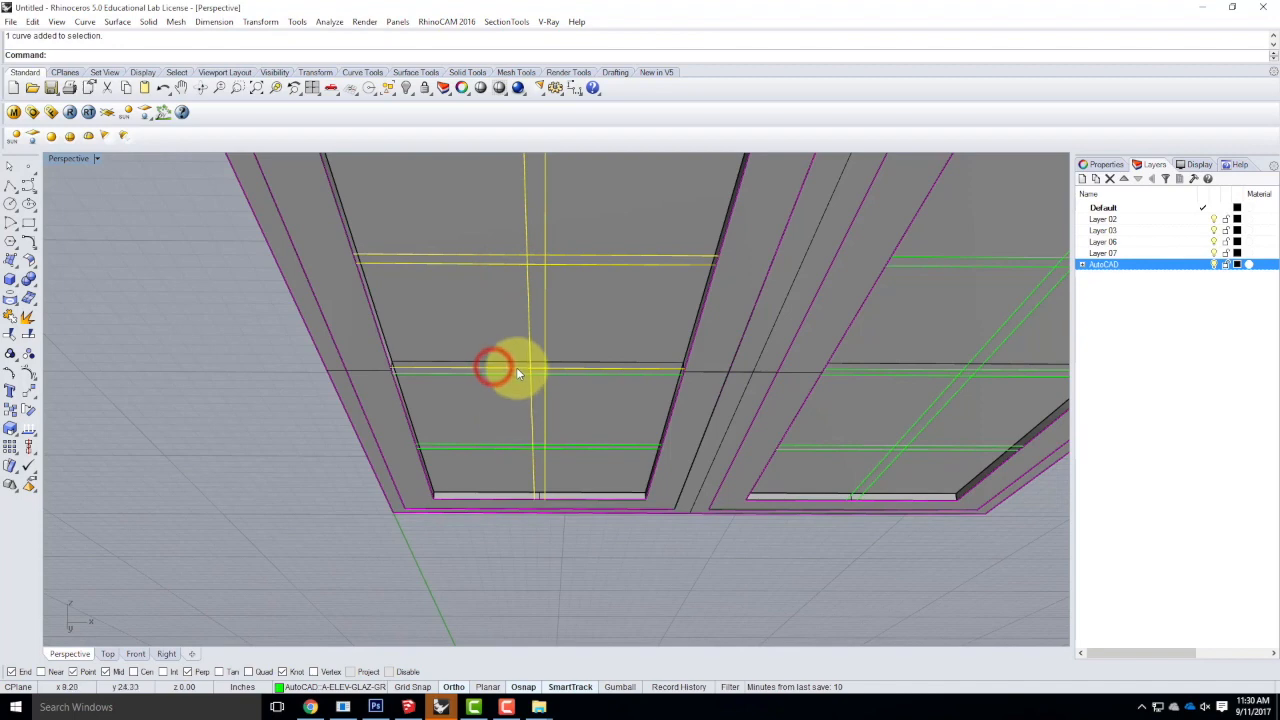
left_click(515, 375, "shift")
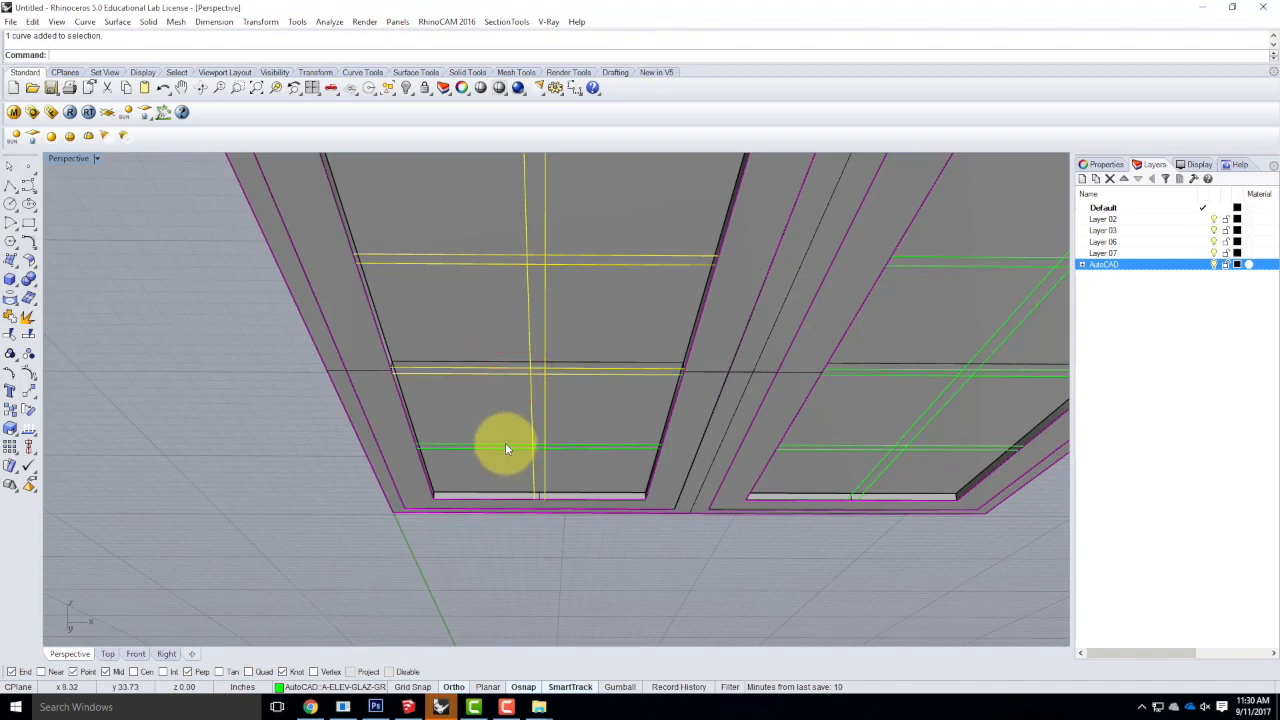
left_click(505, 446)
Move the selected grille lines vertically from the sash's lower inner corner up to the glass pane's top surface.
right_click_drag(595, 412, 566, 442)
type("m")
key("Return")
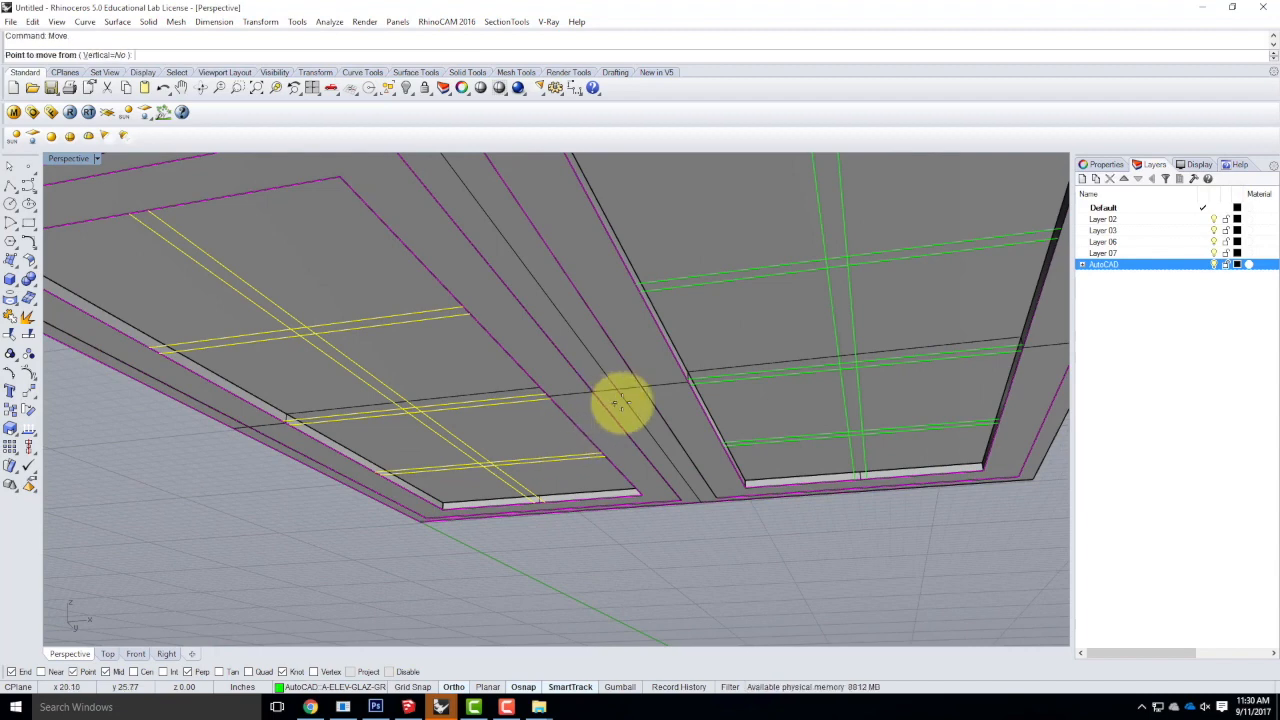
scroll(460, 508, "up", 5)
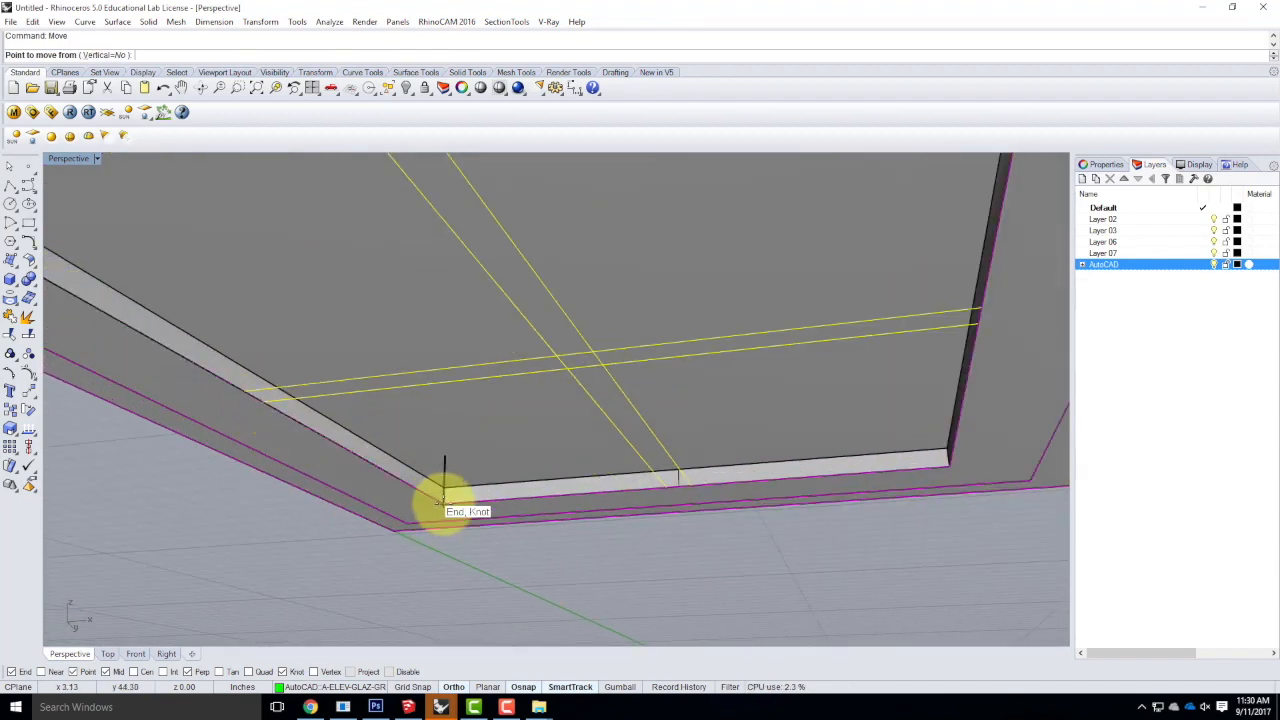
right_click_drag(455, 394, 457, 506)
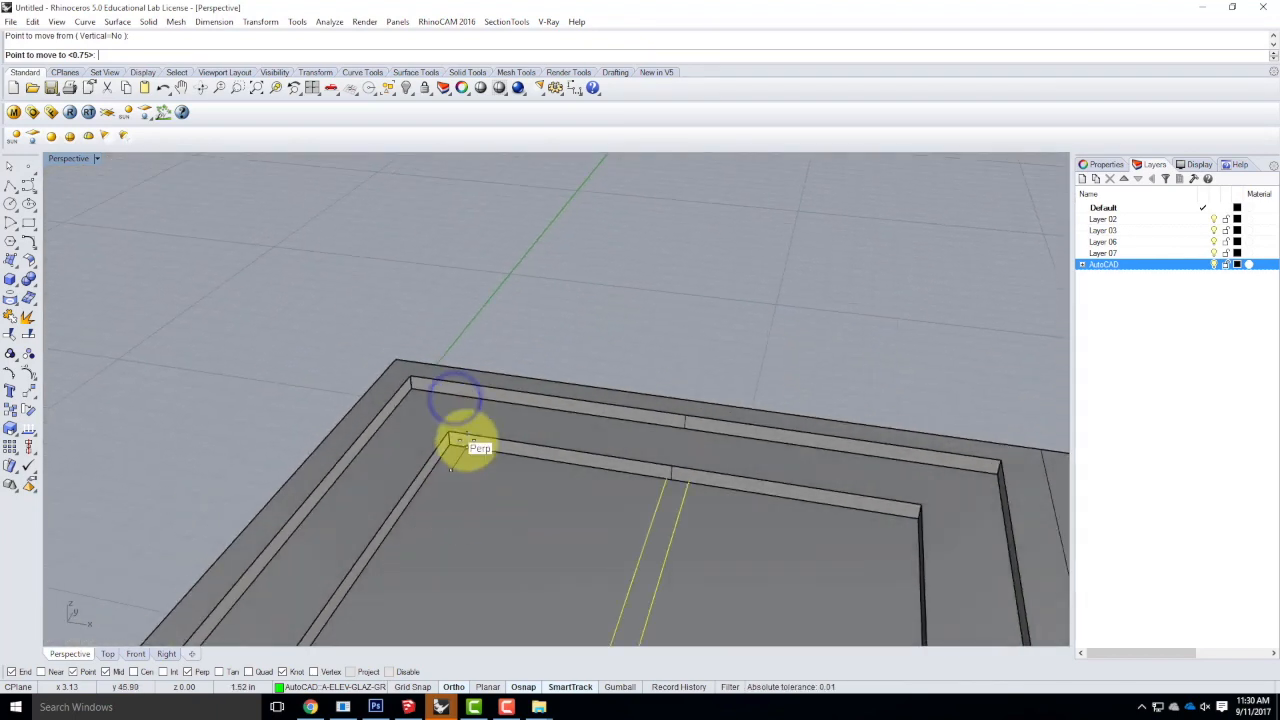
right_click_drag(443, 433, 467, 403)
right_click(467, 401)
left_click(457, 403)
left_click(460, 416)
scroll(601, 290, "down", 9)
key("Escape")
Examine the position of the raised grille lines relative to the glass pane from several angles.
right_click_drag(868, 424, 811, 398)
left_click(516, 418)
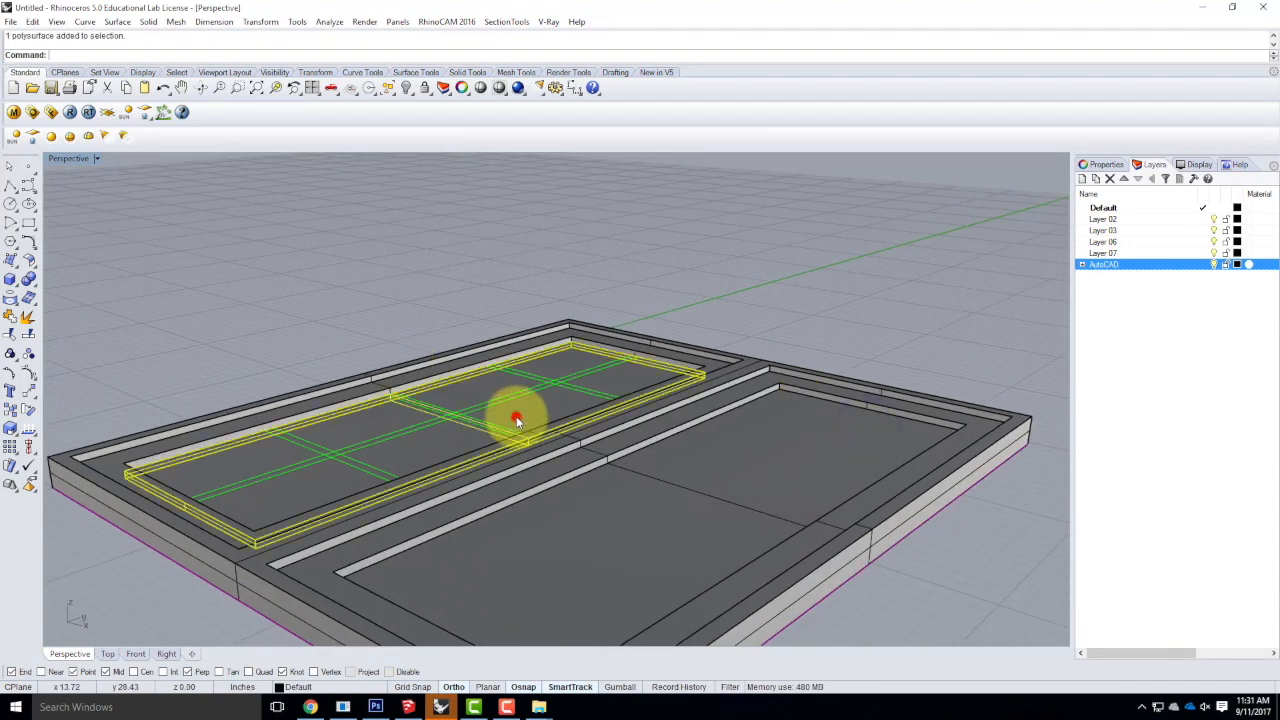
right_click_drag(667, 351, 703, 402)
scroll(703, 402, "down", 5)
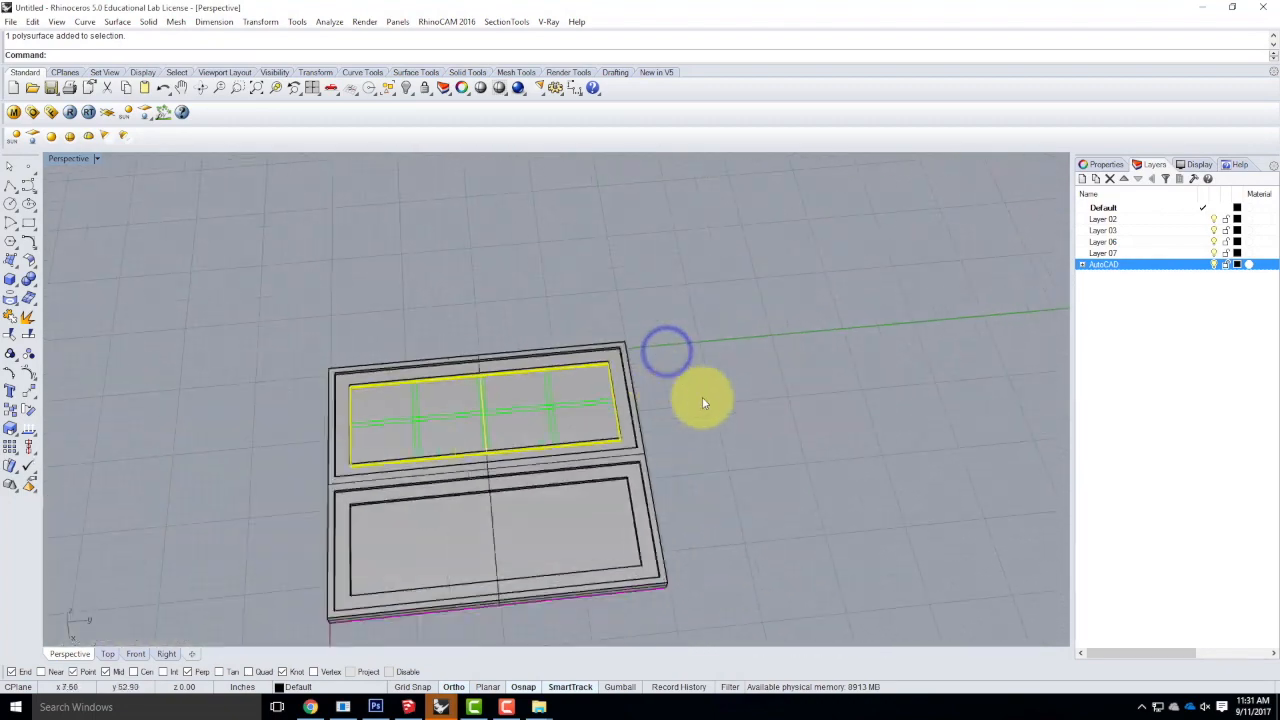
scroll(733, 426, "up", 8)
right_click_drag(791, 434, 642, 453)
scroll(636, 458, "down", 9)
scroll(510, 300, "up", 9)
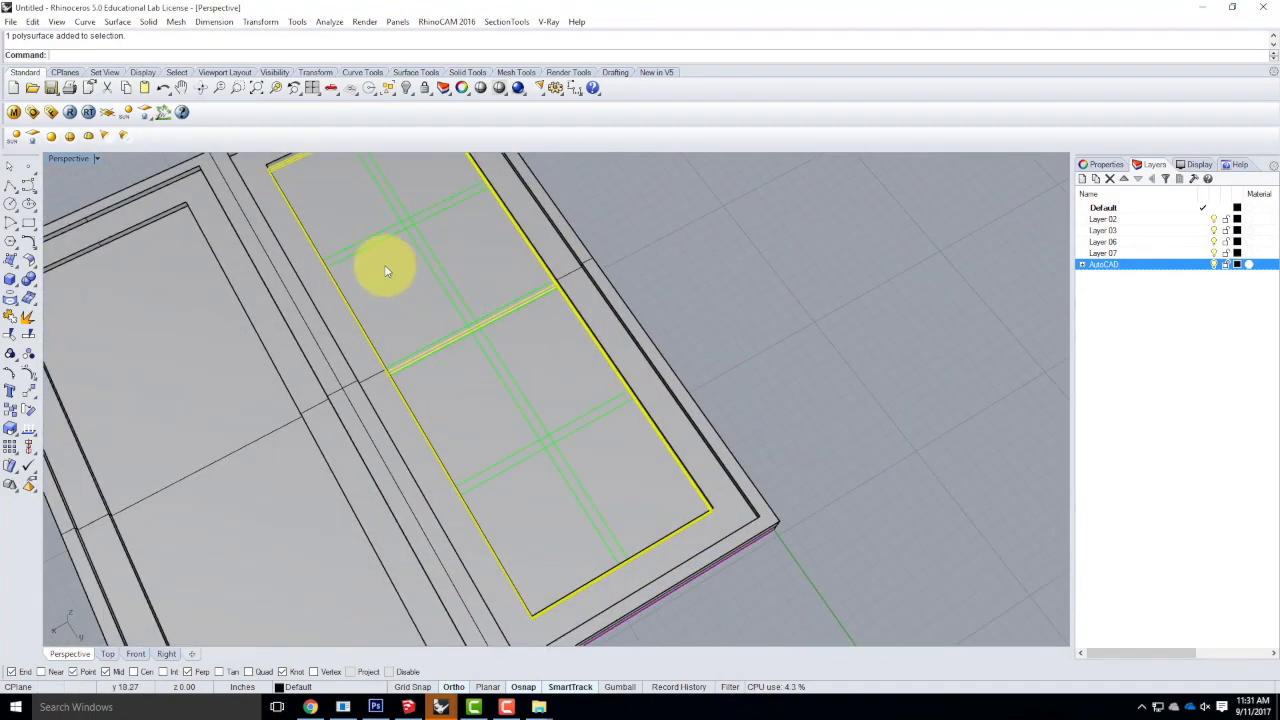
scroll(556, 535, "down", 8)
right_click_drag(703, 534, 580, 520)
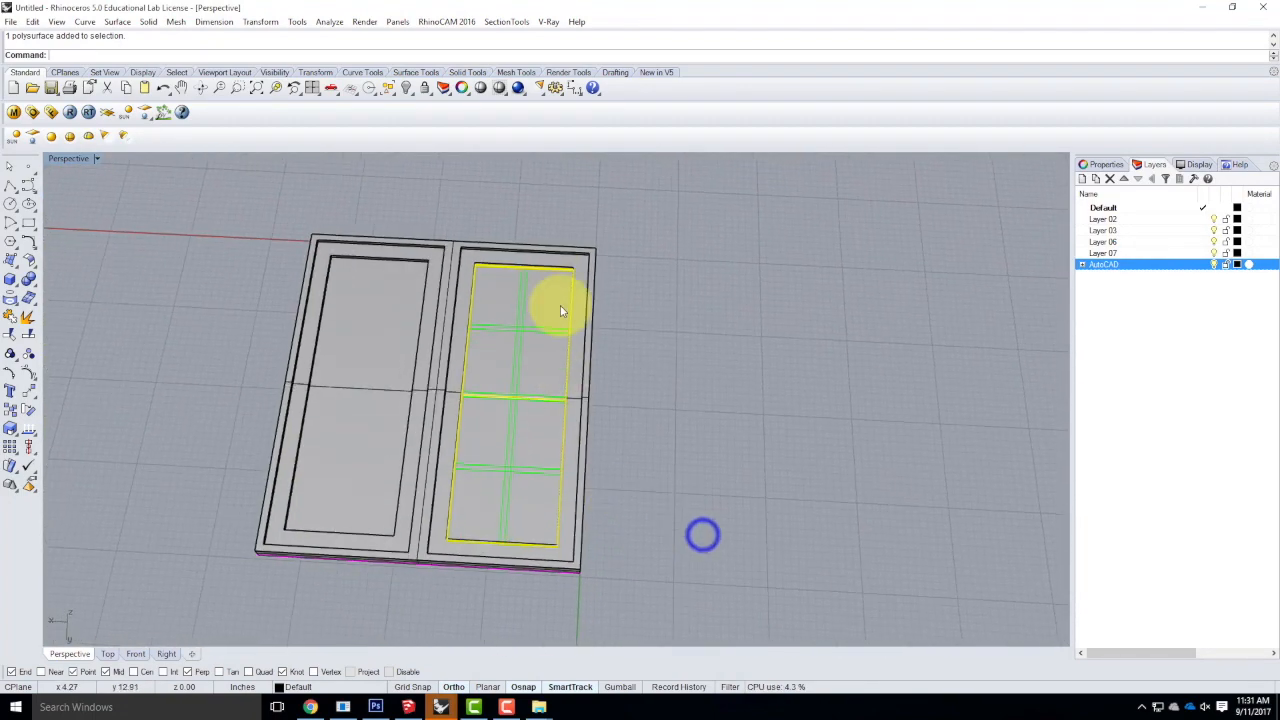
scroll(495, 313, "up", 5)
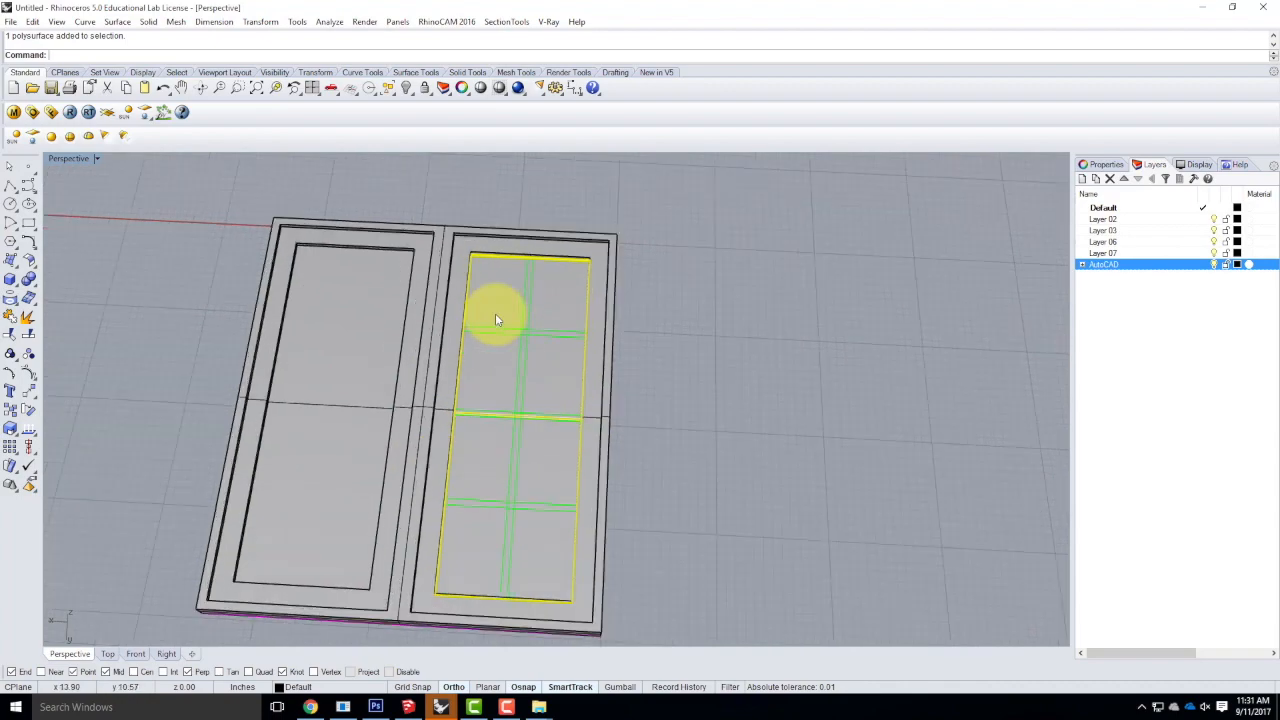
left_click(719, 308)
Create a corner-to-corner plane surface over the top of the glass, spanning the sash opening with the raised grille lines.
right_click_drag(532, 433, 557, 387)
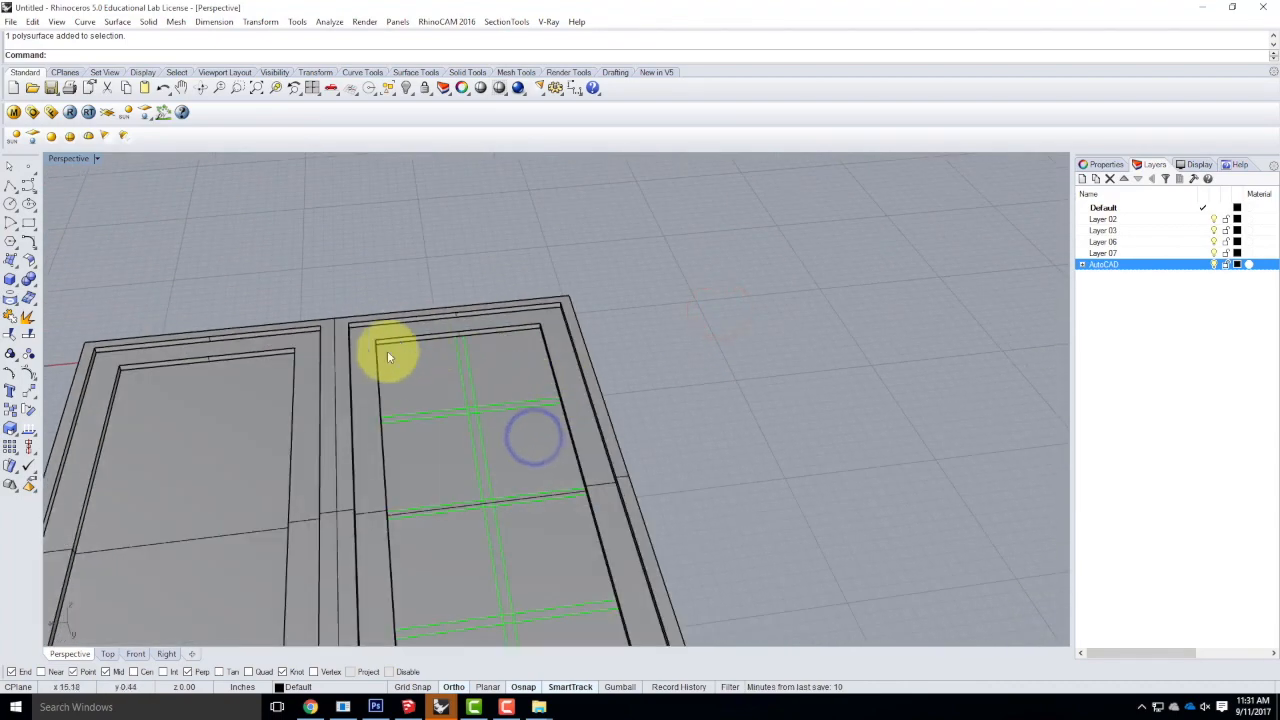
left_click(10, 259)
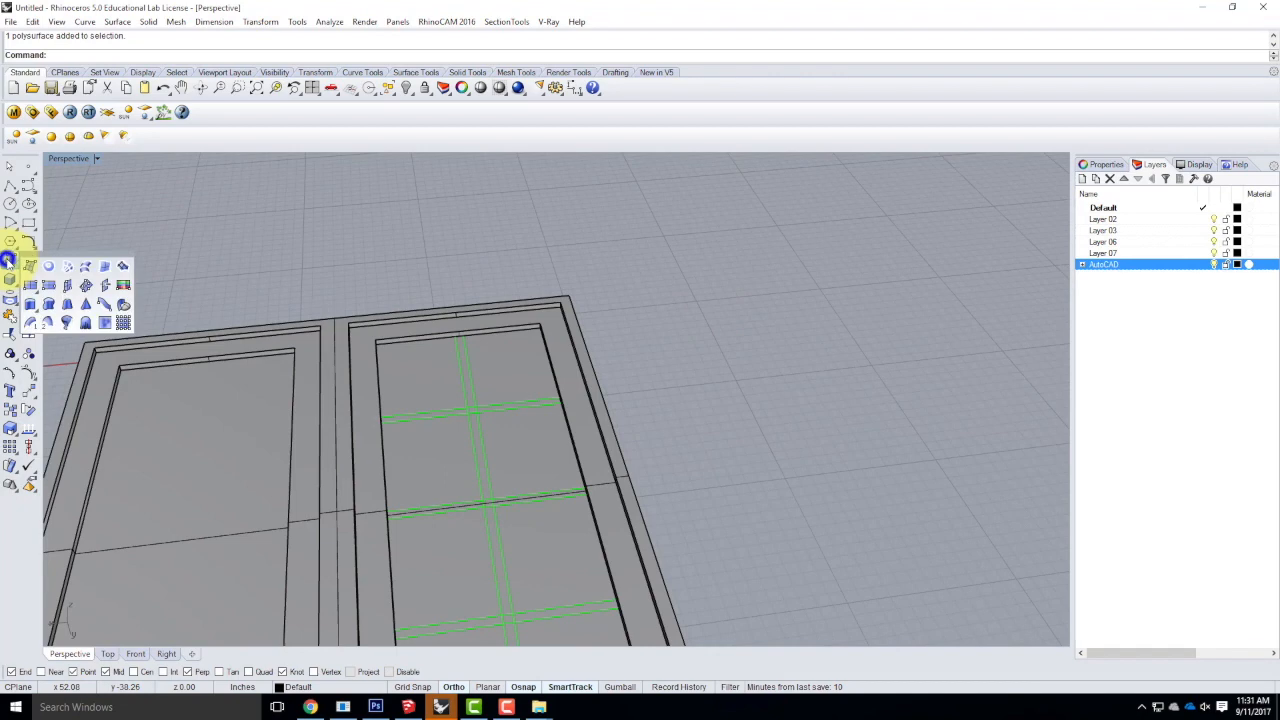
left_click(31, 286)
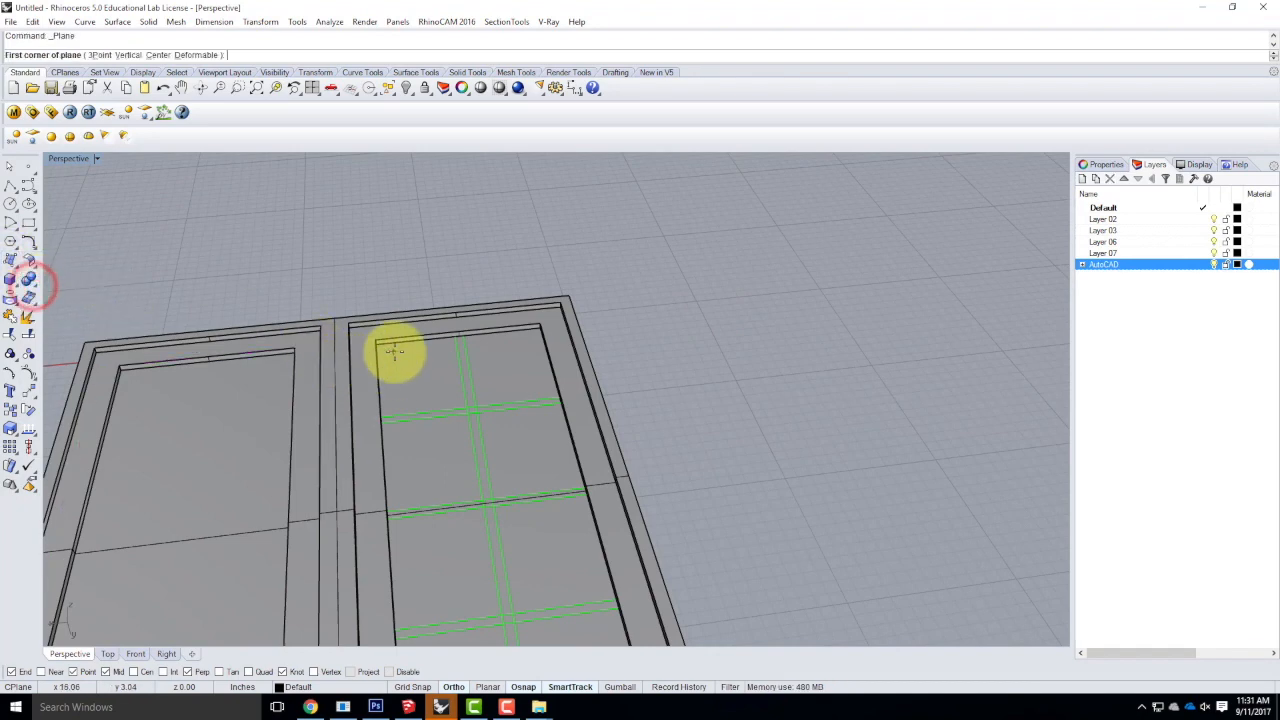
scroll(494, 351, "up", 5)
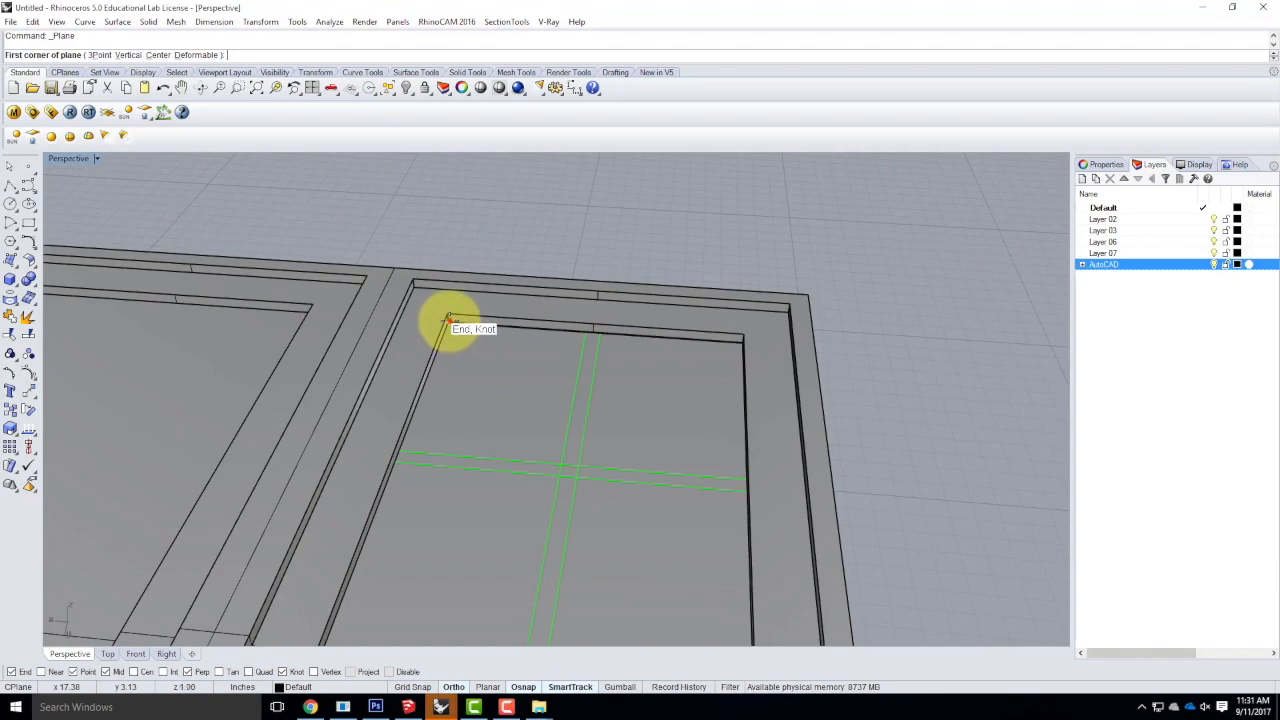
left_click(448, 319)
scroll(551, 249, "down", 6)
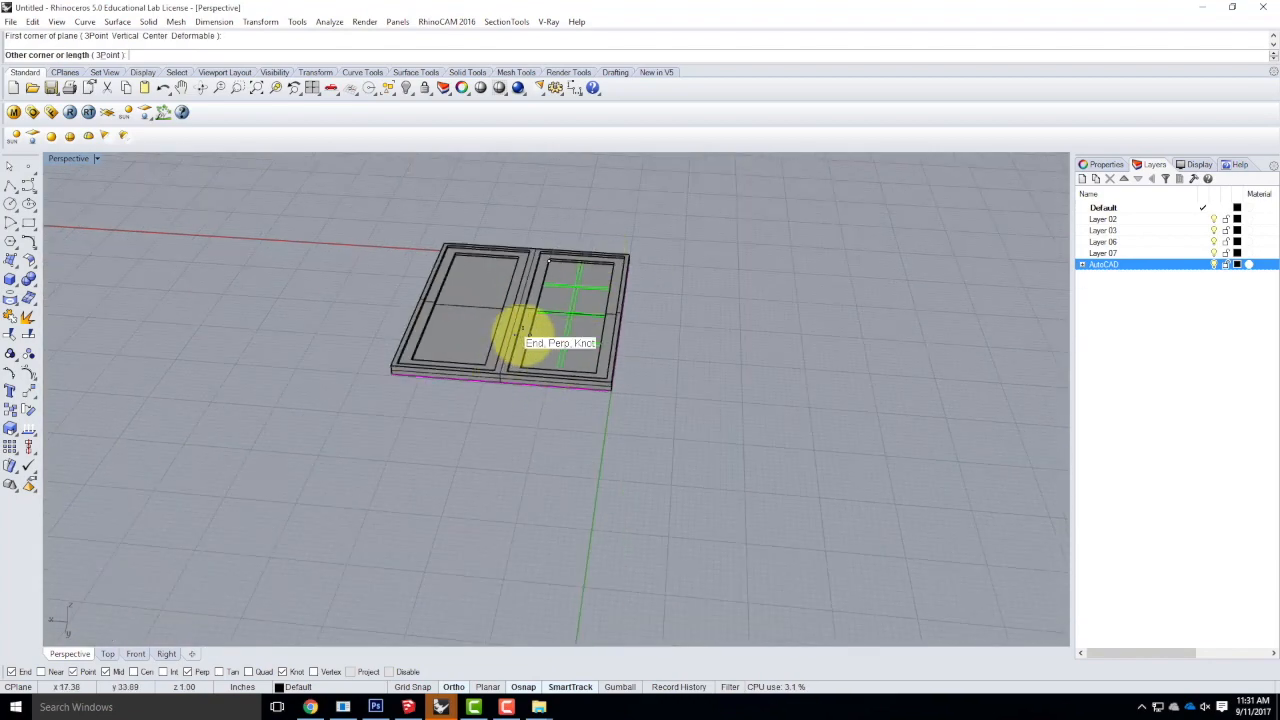
scroll(600, 355, "up", 6)
scroll(594, 365, "up", 10)
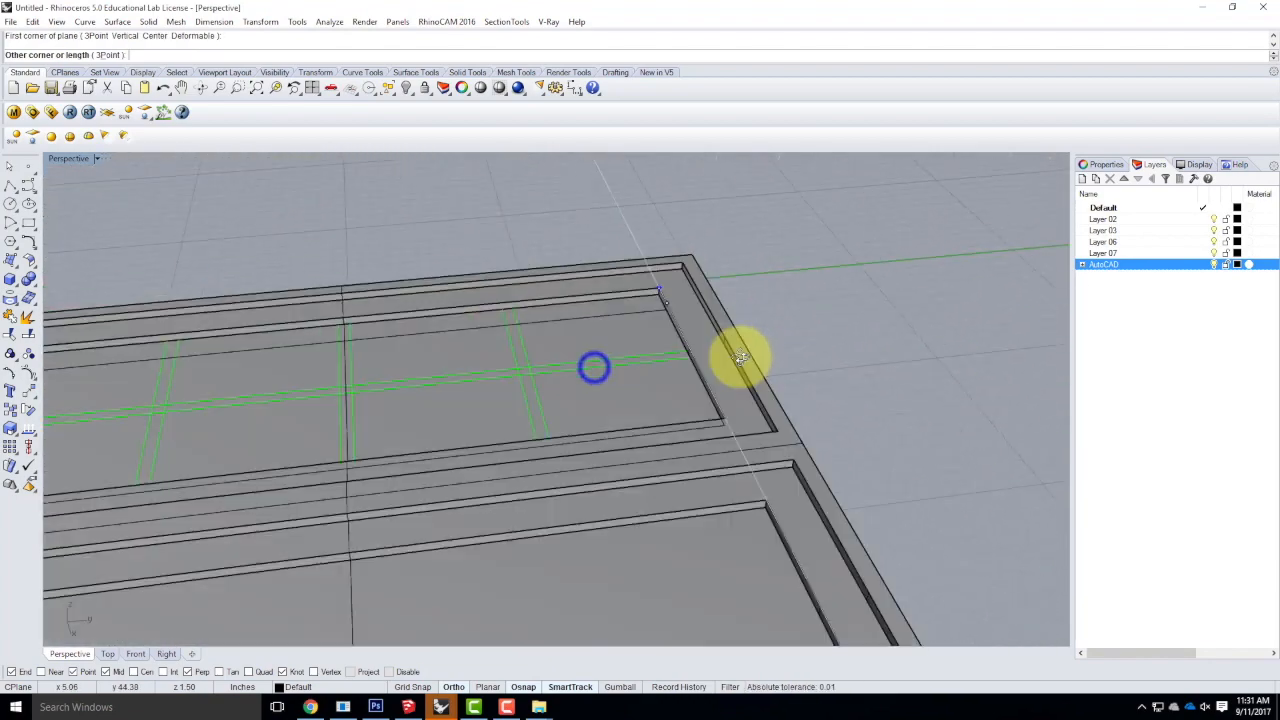
left_click(651, 310)
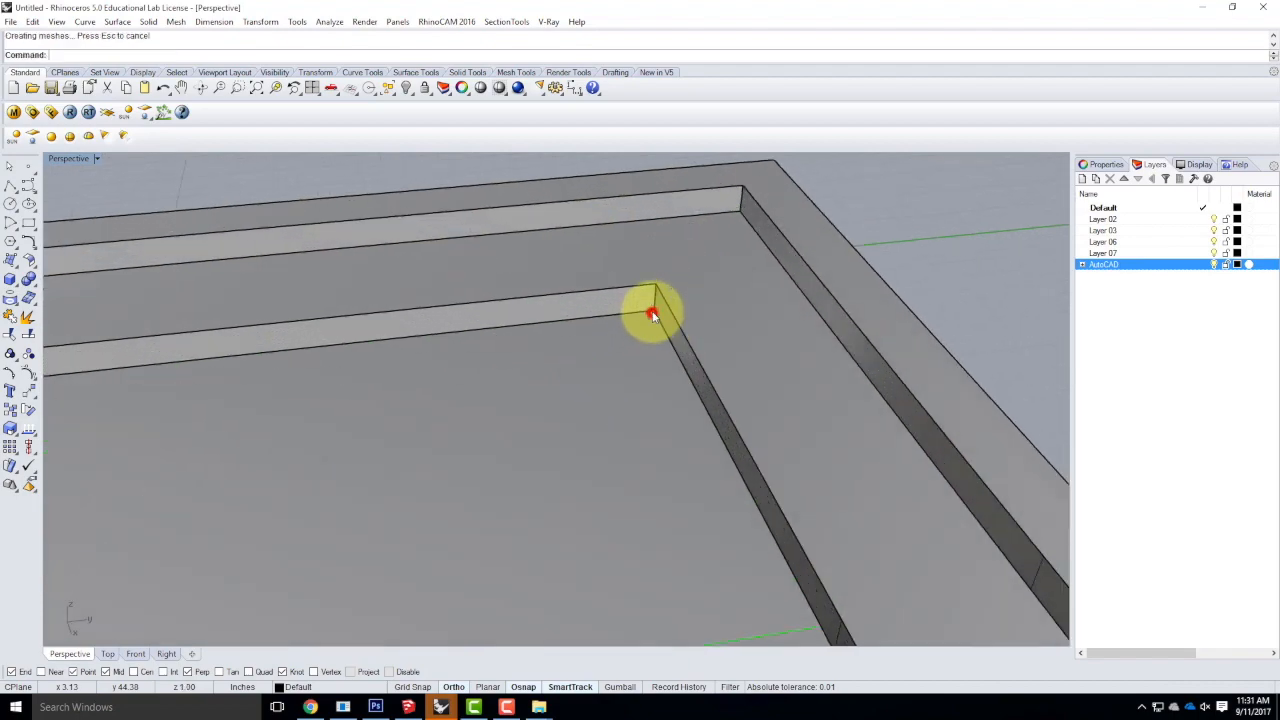
scroll(672, 275, "down", 8)
left_click(582, 317)
left_click(623, 352)
right_click_drag(863, 314, 763, 347)
type("S")
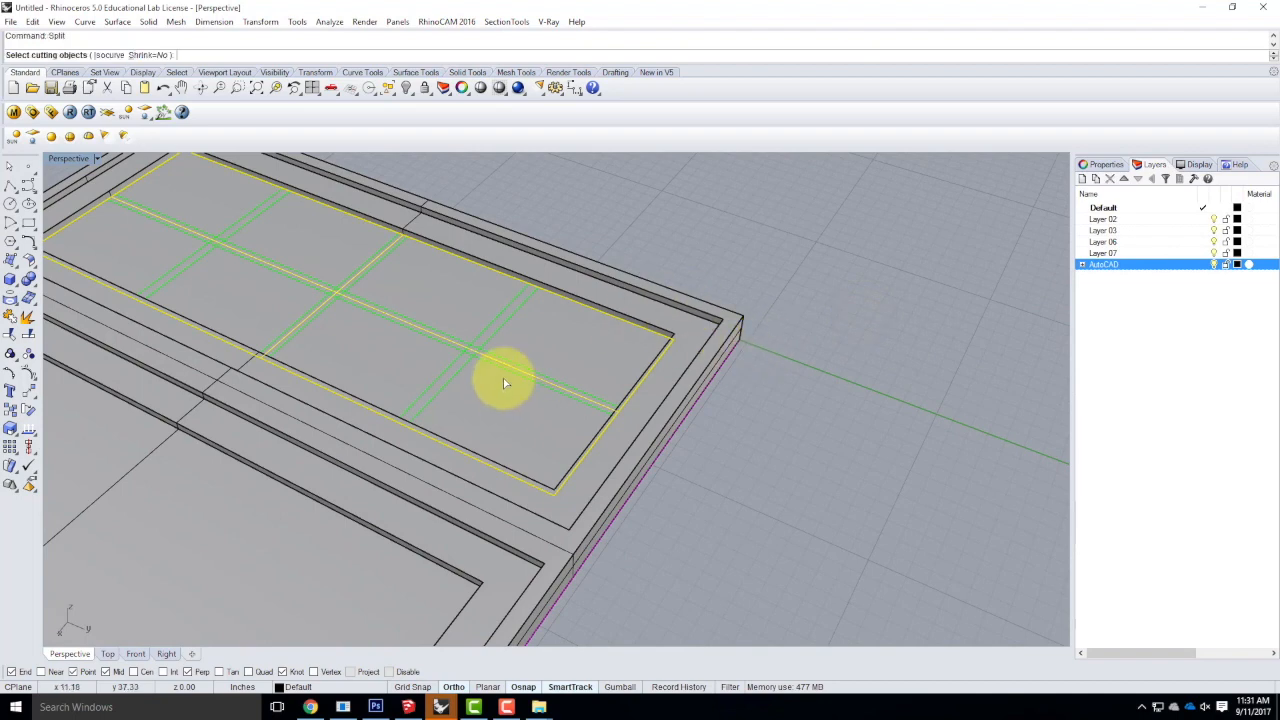
right_click(617, 349)
Start Trim with every object on the A-ELEV-GLAZ-GRILLES layer as the cutting objects.
right_click_drag(617, 349, 469, 362)
scroll(469, 362, "up", 5)
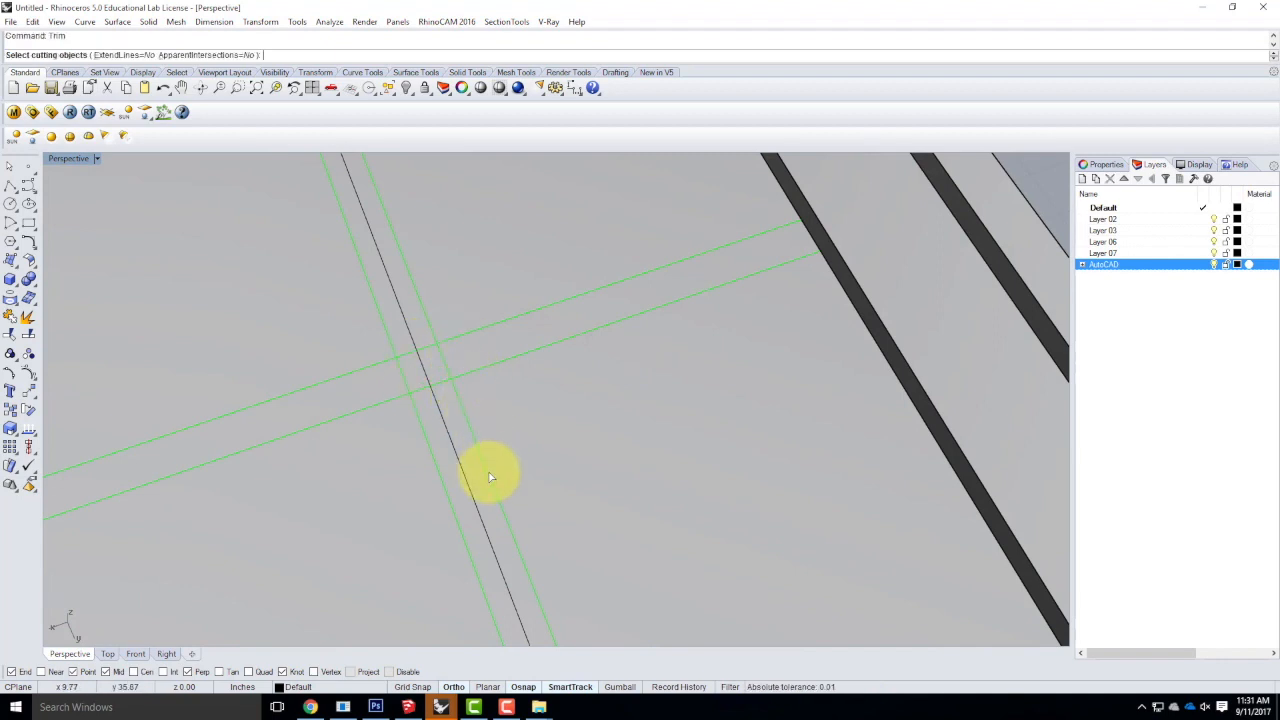
left_click(1081, 264)
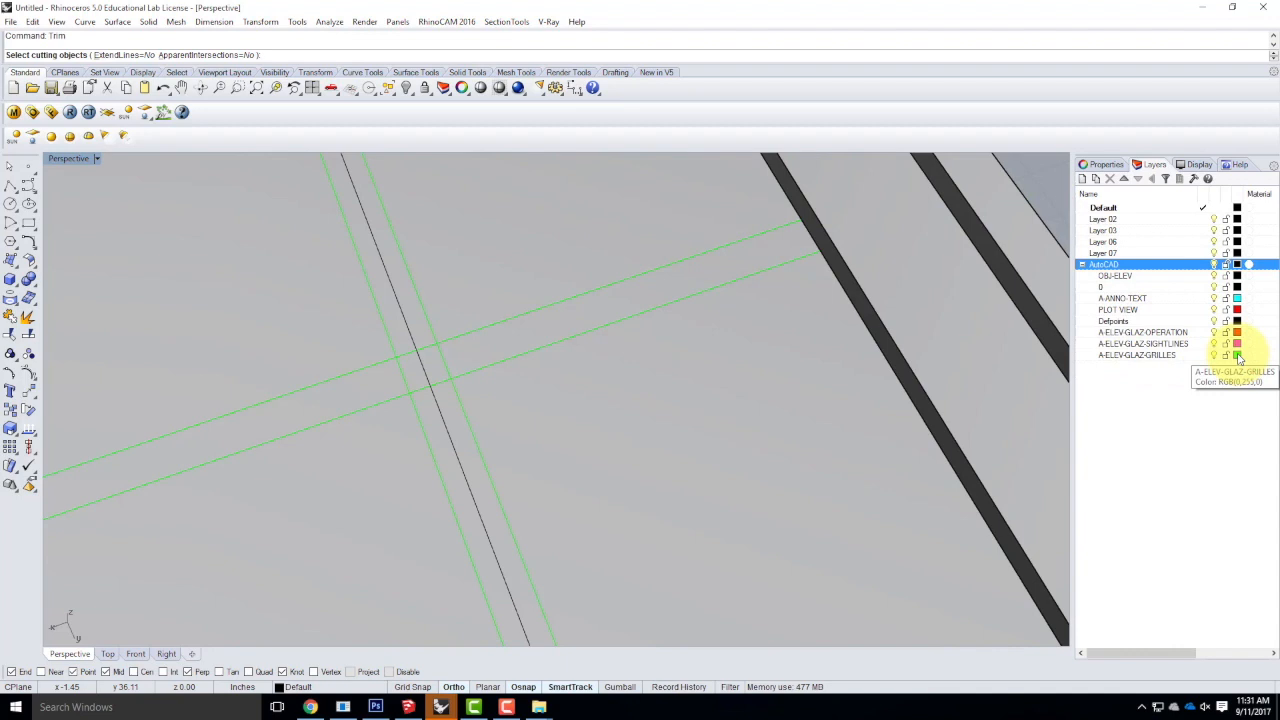
right_click(1135, 357)
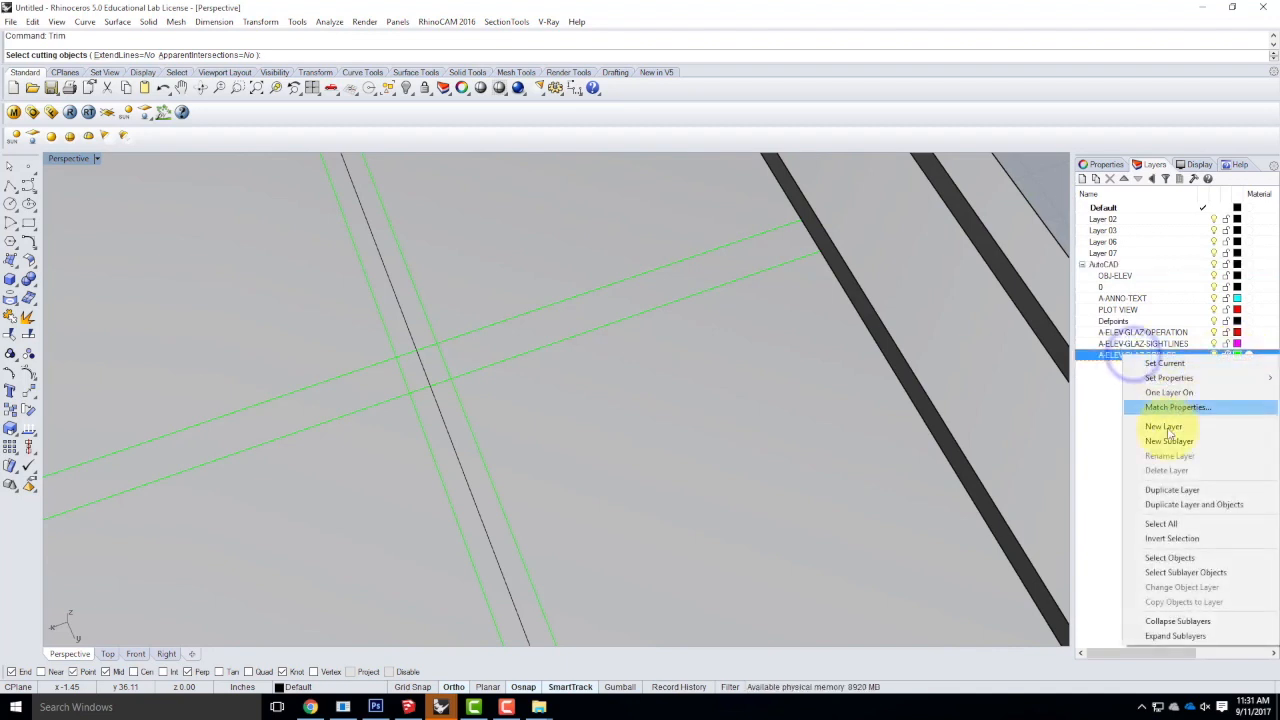
left_click(1168, 557)
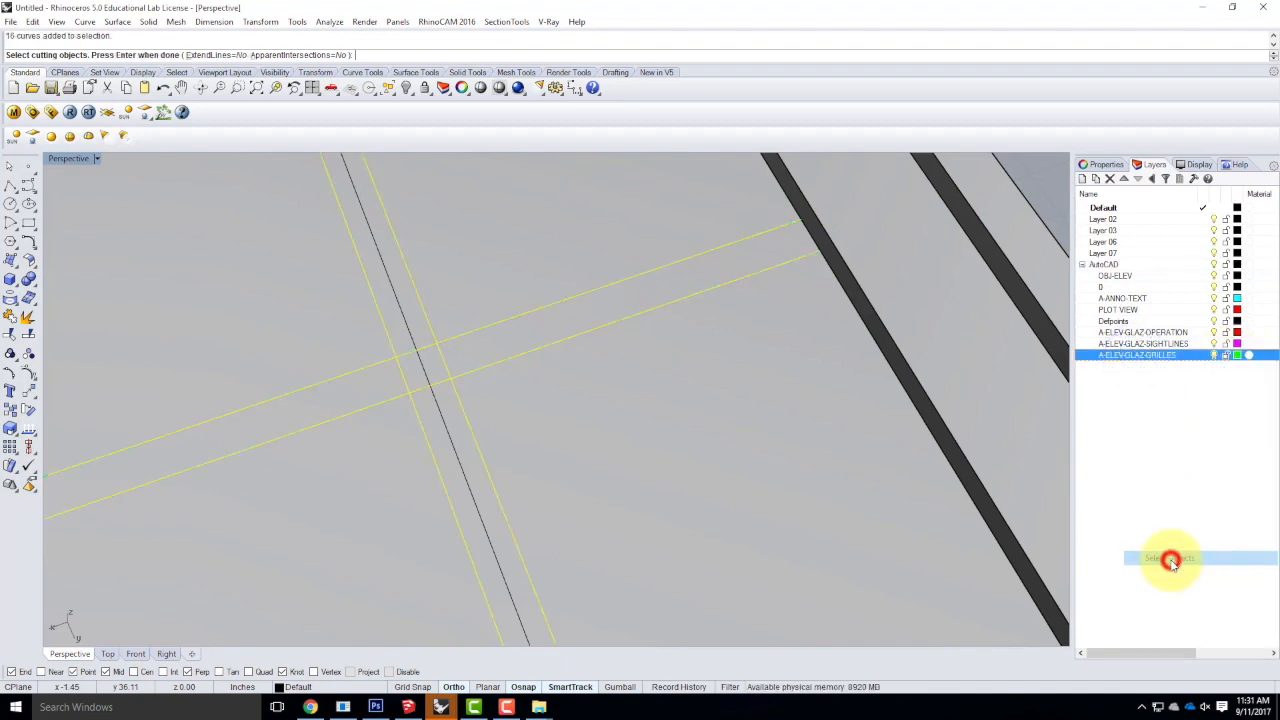
key("Return")
Trim away the four overlapping line segments inside the grille crossing farthest from the red X axis.
left_click(437, 388)
left_click(484, 424)
left_click(443, 362)
left_click(481, 399)
left_click(432, 362)
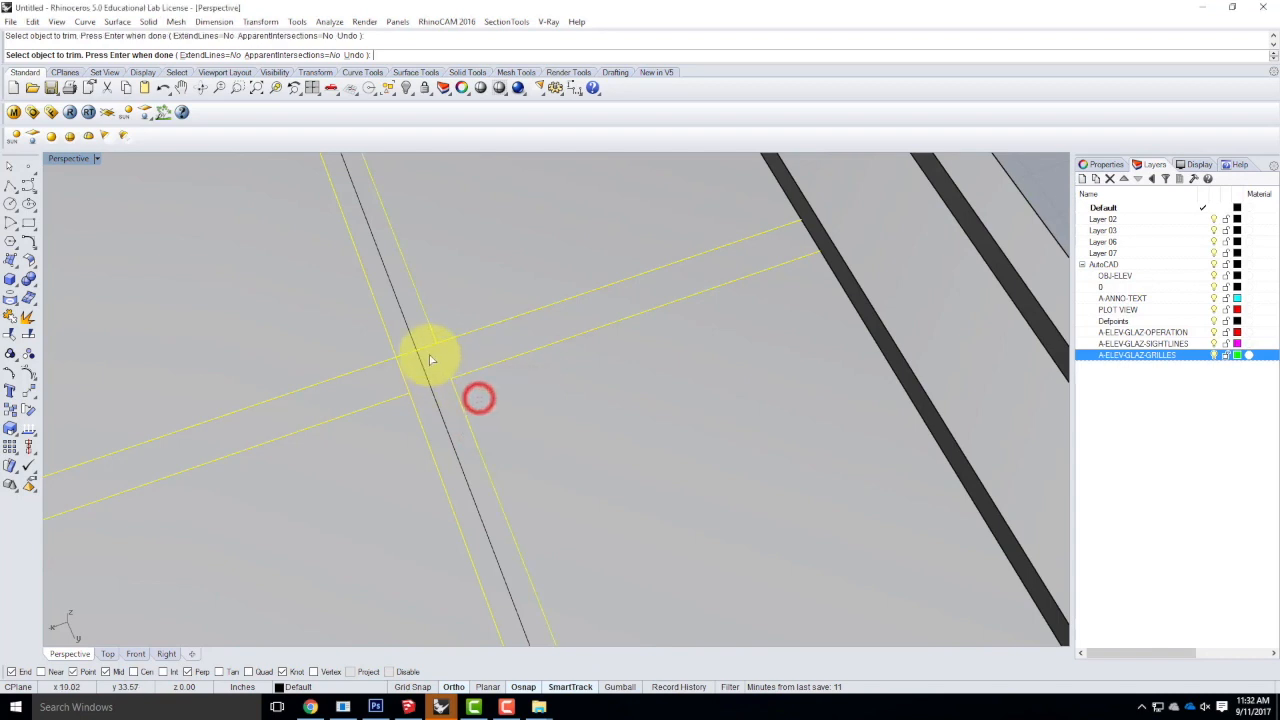
left_click(429, 352)
left_click(476, 384)
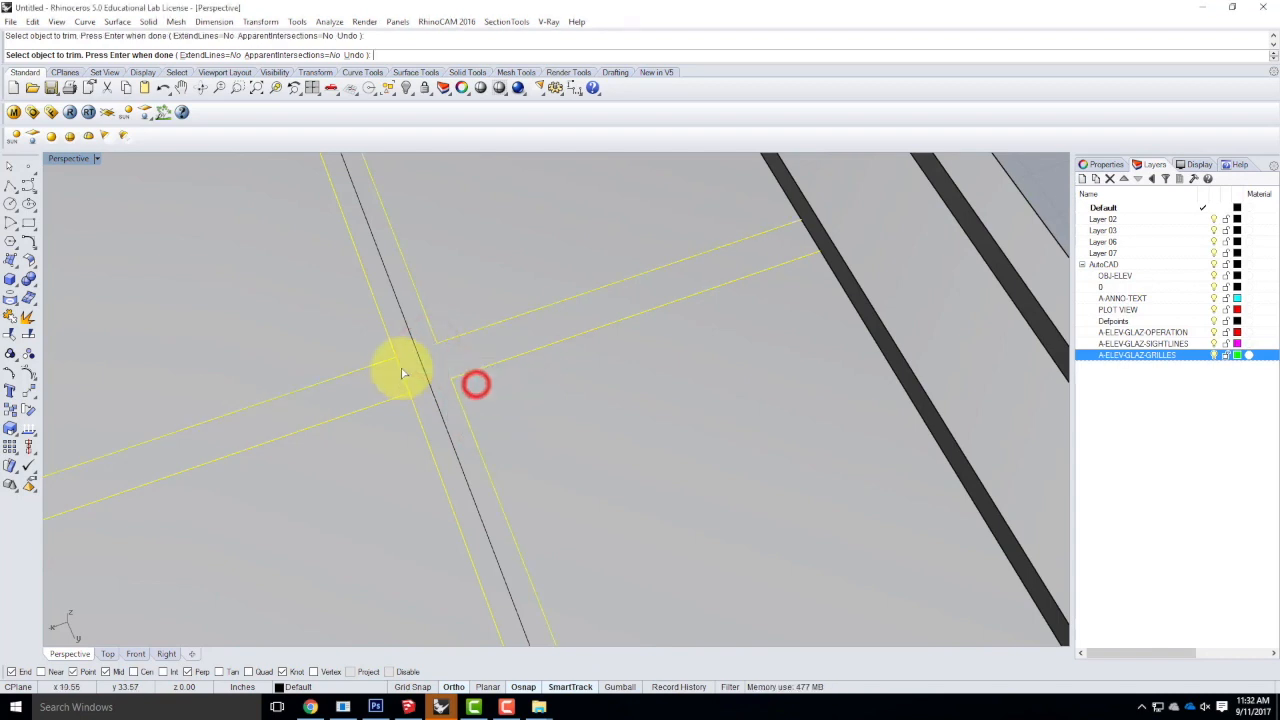
left_click(403, 375)
left_click(437, 400)
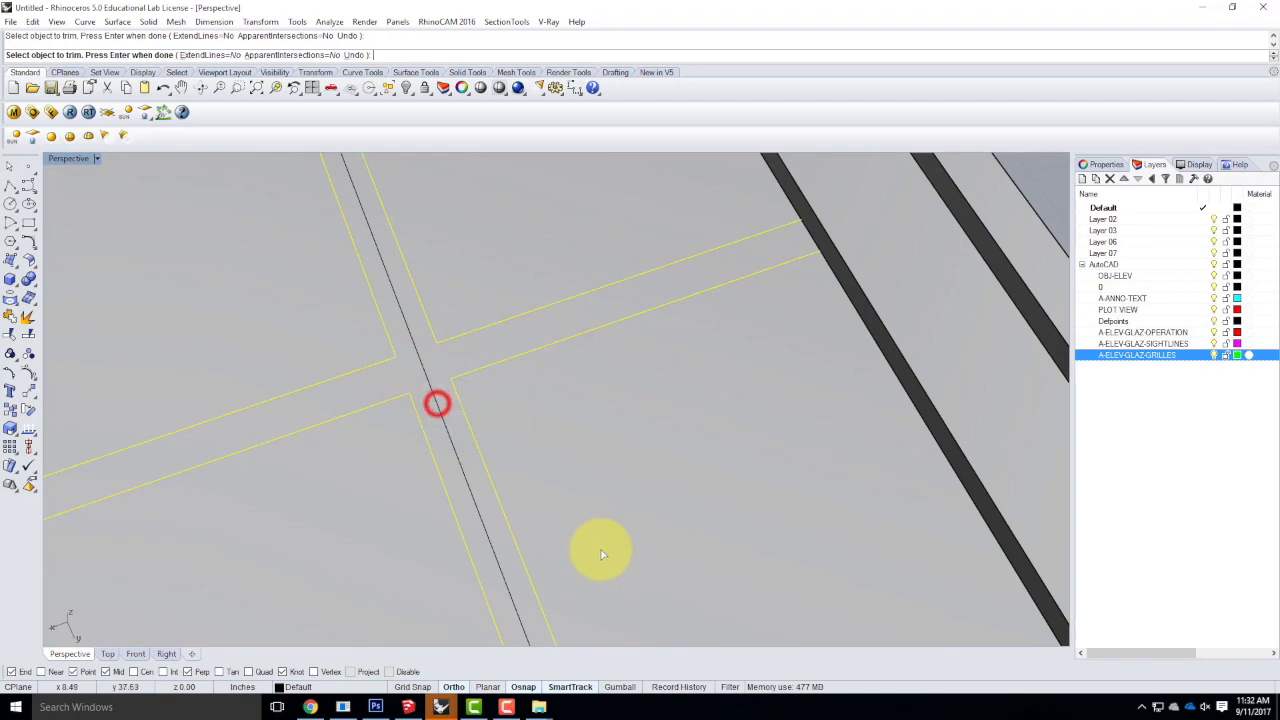
Trim away the four overlapping line segments inside the middle grille crossing of the same sash.
scroll(528, 512, "down", 3)
scroll(471, 354, "up", 5)
left_click(458, 372)
left_click(522, 400)
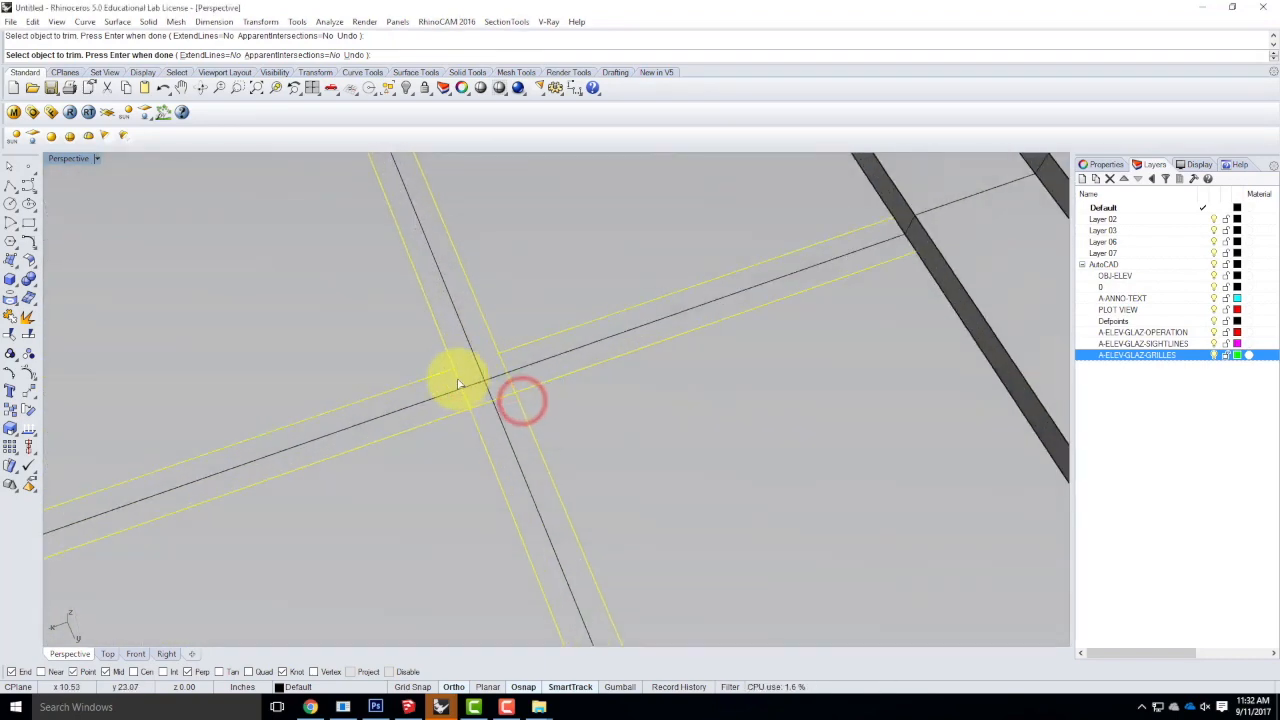
left_click(458, 380)
left_click(488, 410)
left_click(507, 379)
left_click(545, 418)
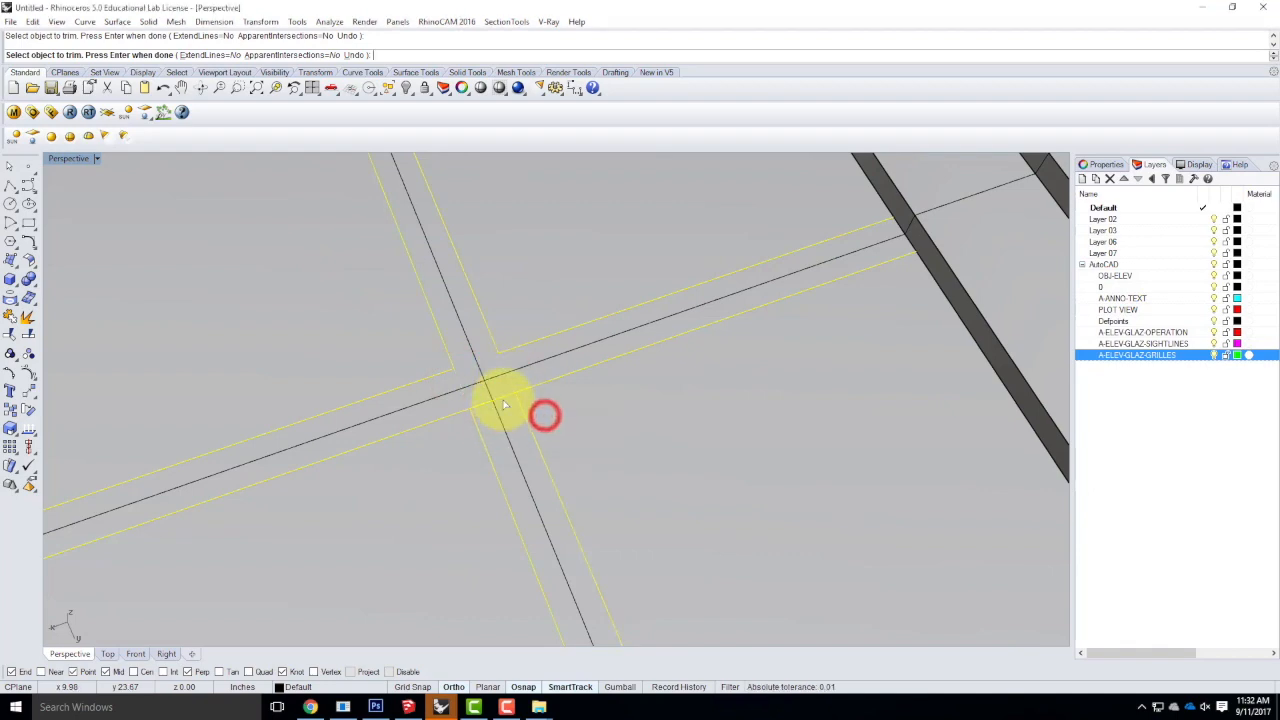
left_click(500, 404)
left_click(547, 432)
Trim away the four overlapping line segments inside the grille crossing nearest the red X axis.
scroll(702, 605, "down", 5)
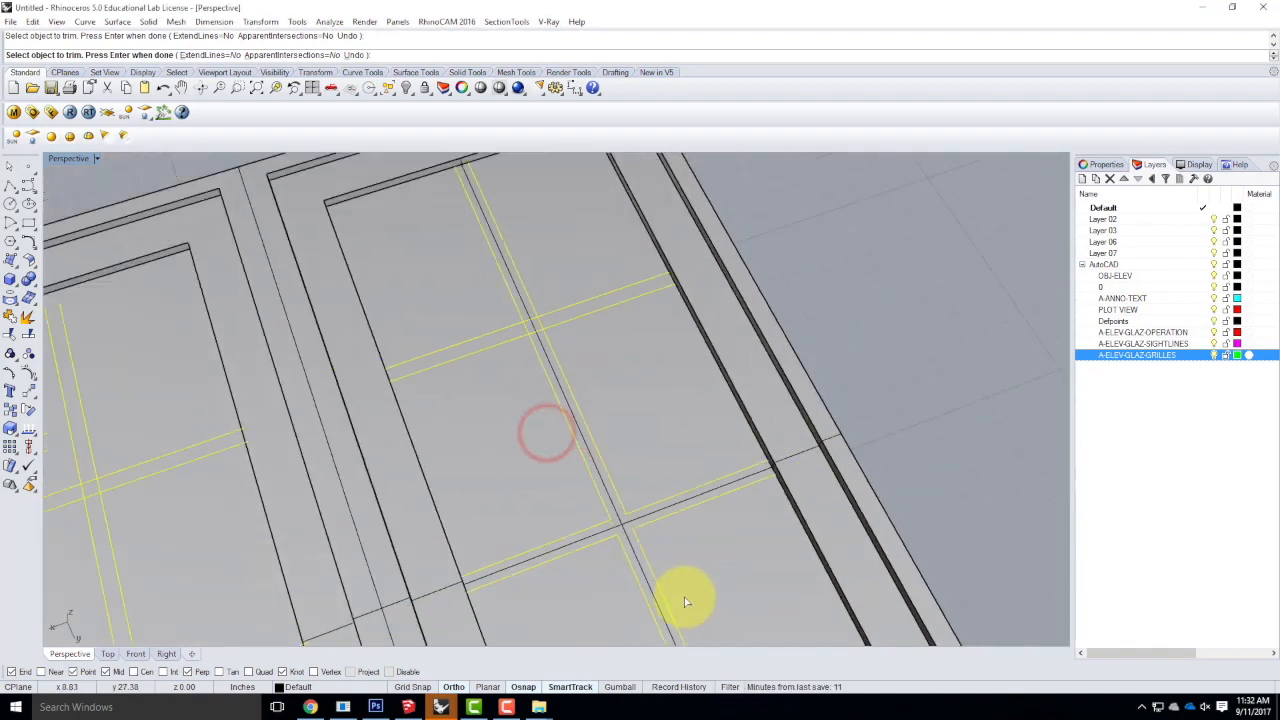
scroll(545, 368, "up", 6)
left_click(539, 378)
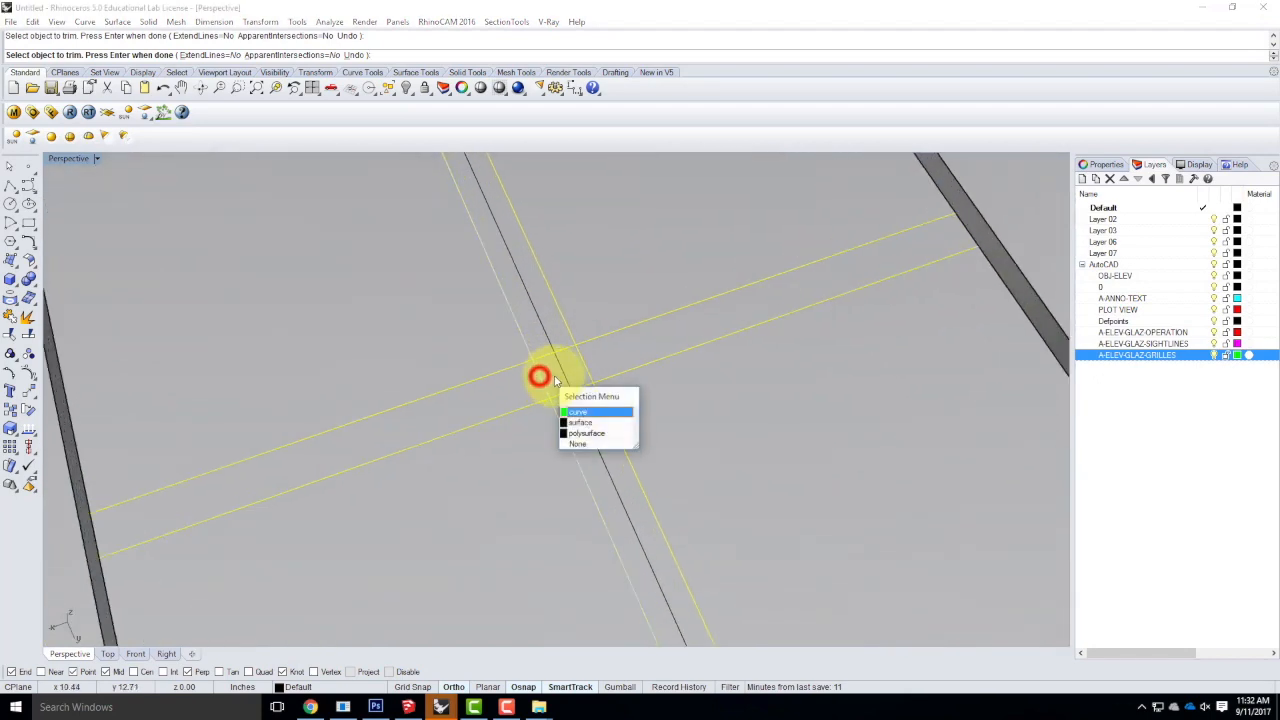
left_click(583, 412)
left_click(541, 358)
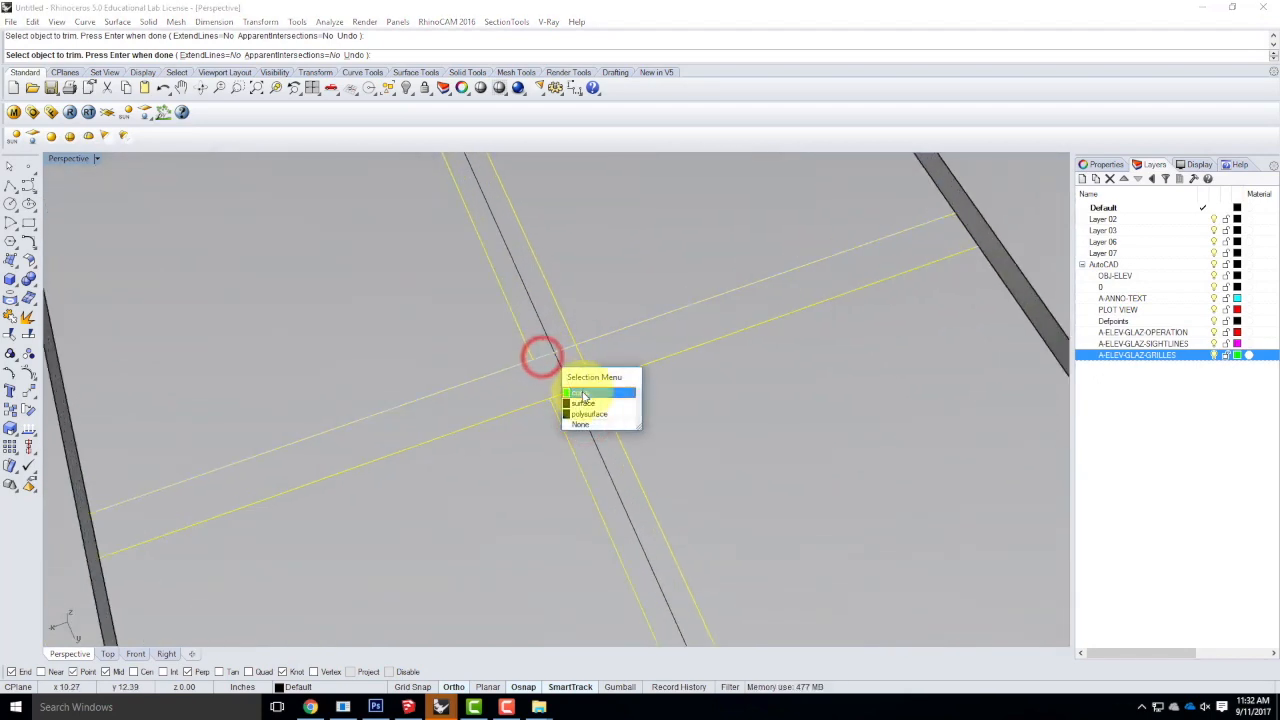
left_click(582, 392)
left_click(582, 362)
left_click(620, 398)
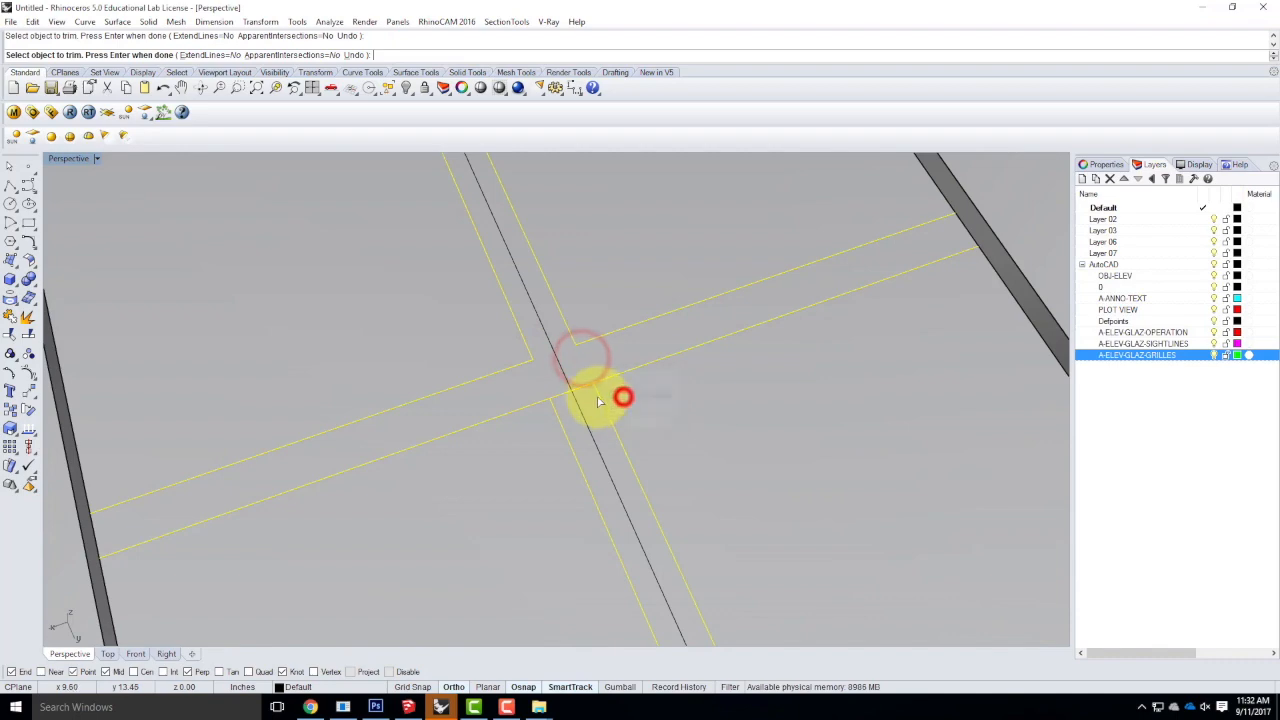
left_click(583, 388)
left_click(620, 423)
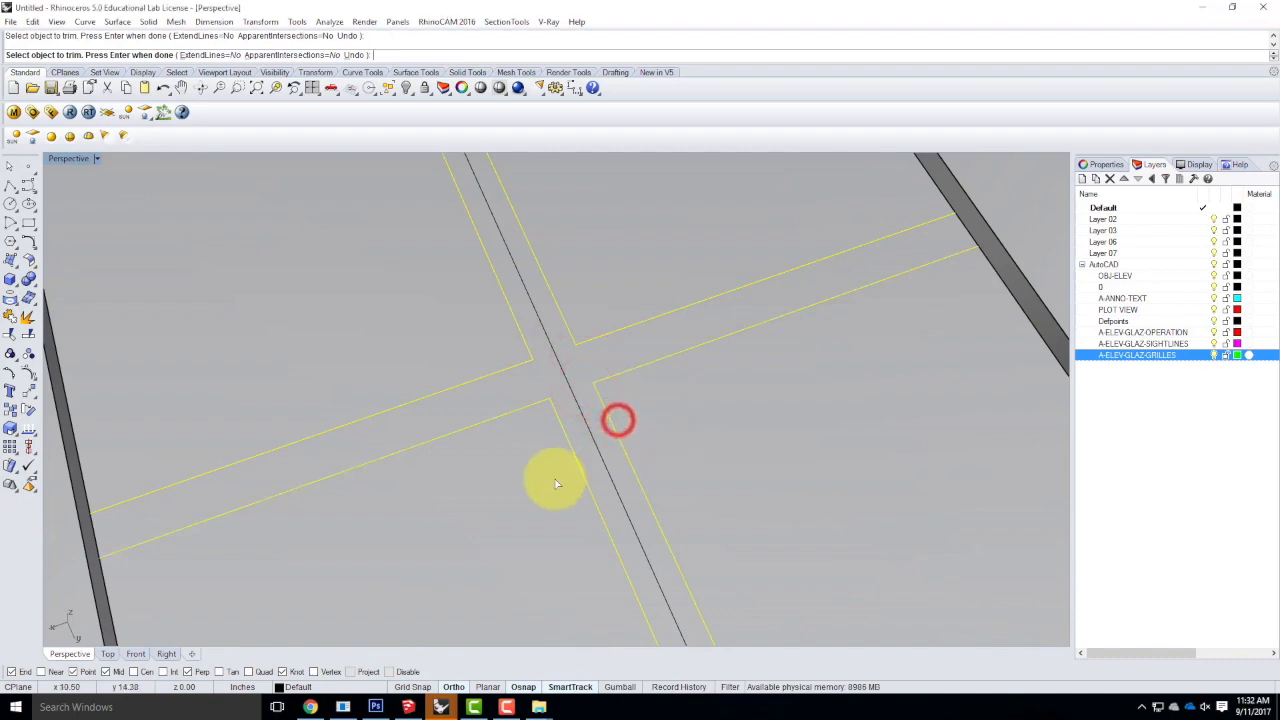
Finish the Trim command on the sash's grille lines.
scroll(540, 475, "down", 5)
scroll(566, 316, "down", 3)
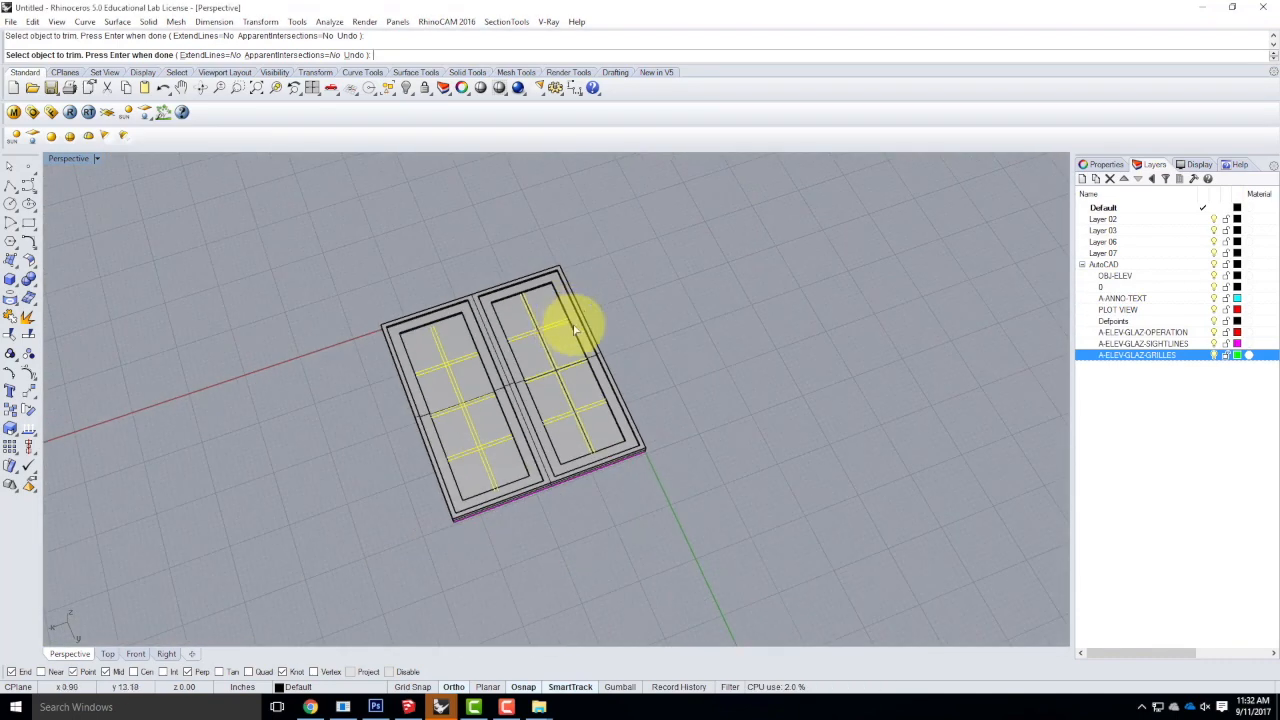
scroll(568, 339, "up", 6)
key("Return")
Start Split on the pane surface of the sash nearest the green Y axis, using all A-ELEV-GLAZ-GRILLES objects as cutting objects.
scroll(635, 470, "up", 5)
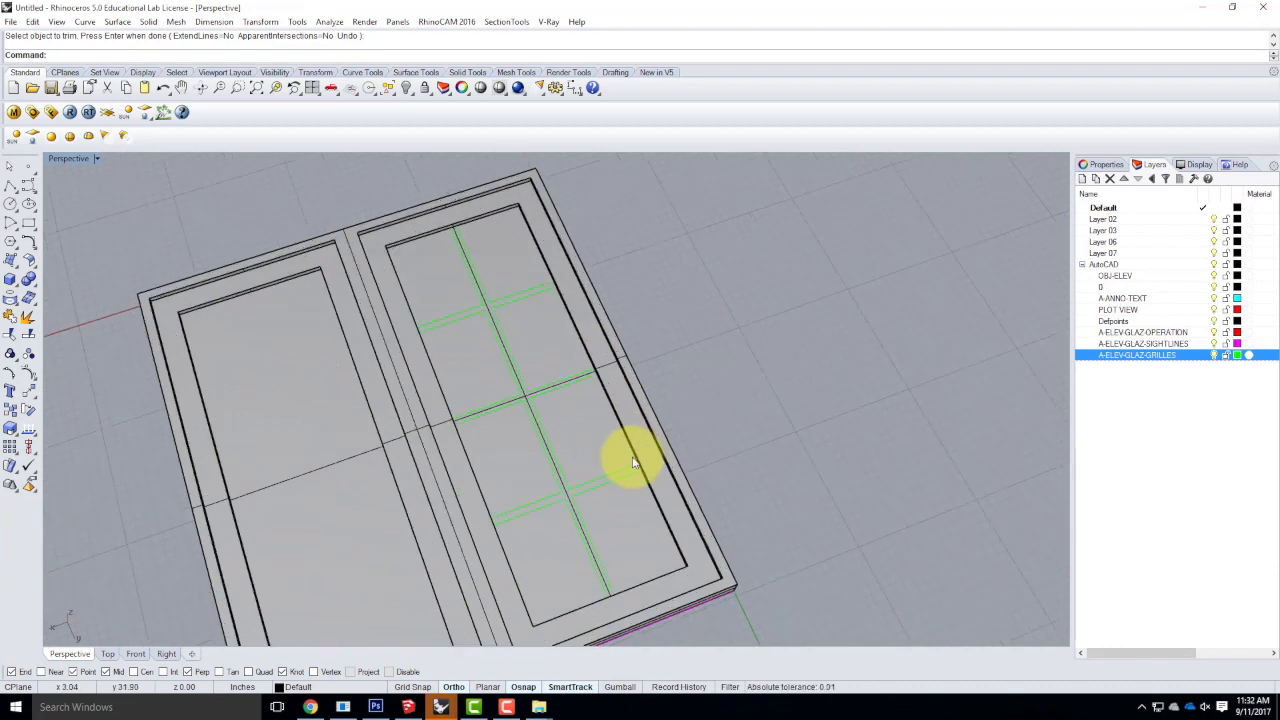
type("Split")
key("Return")
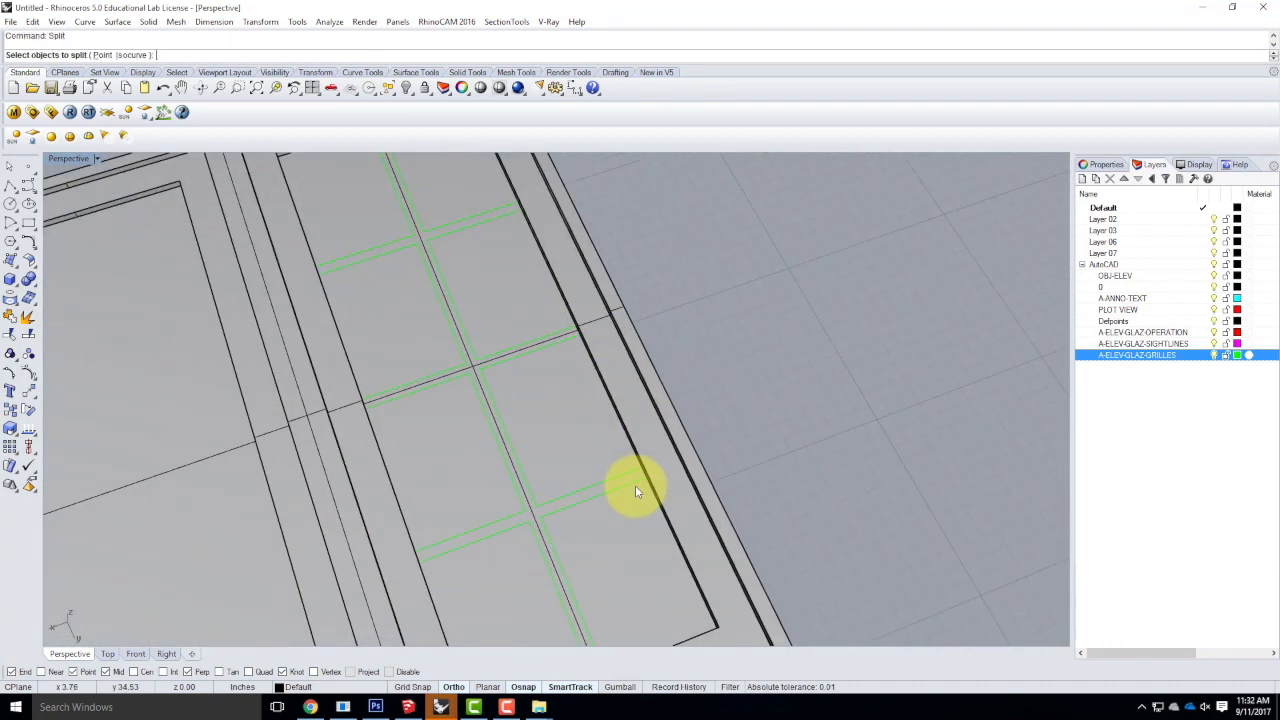
left_click(610, 541)
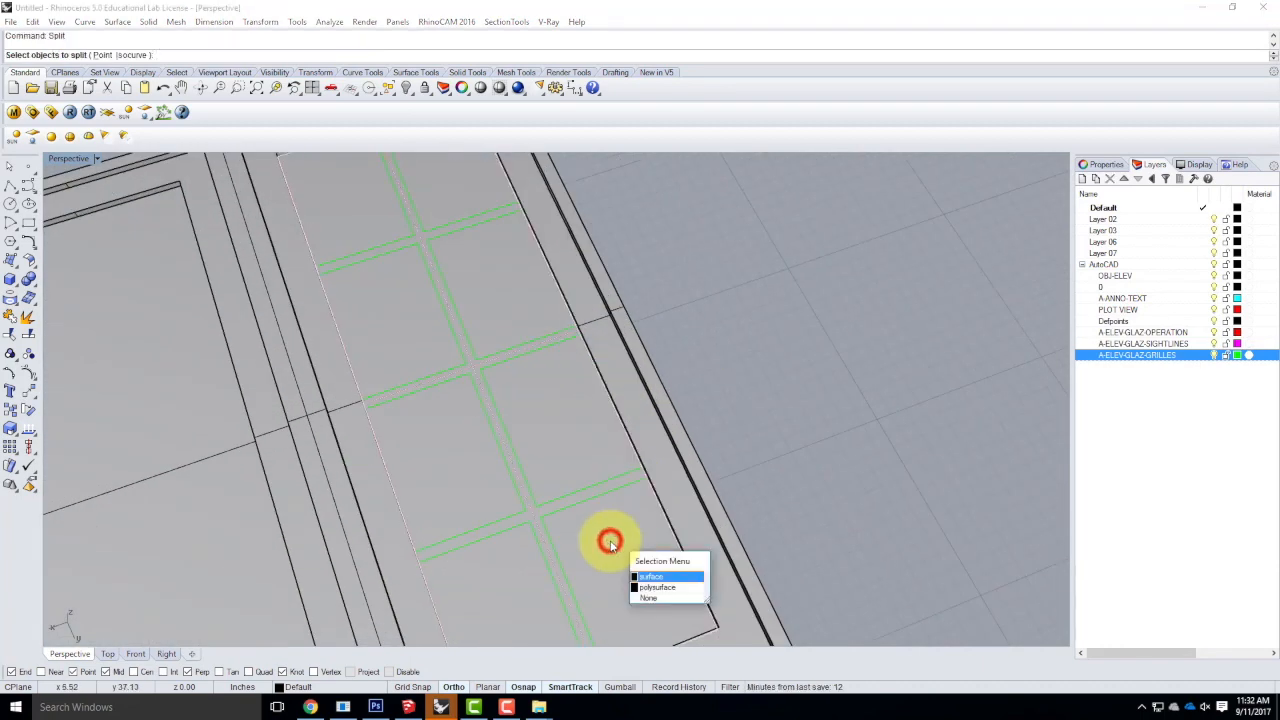
left_click(652, 577)
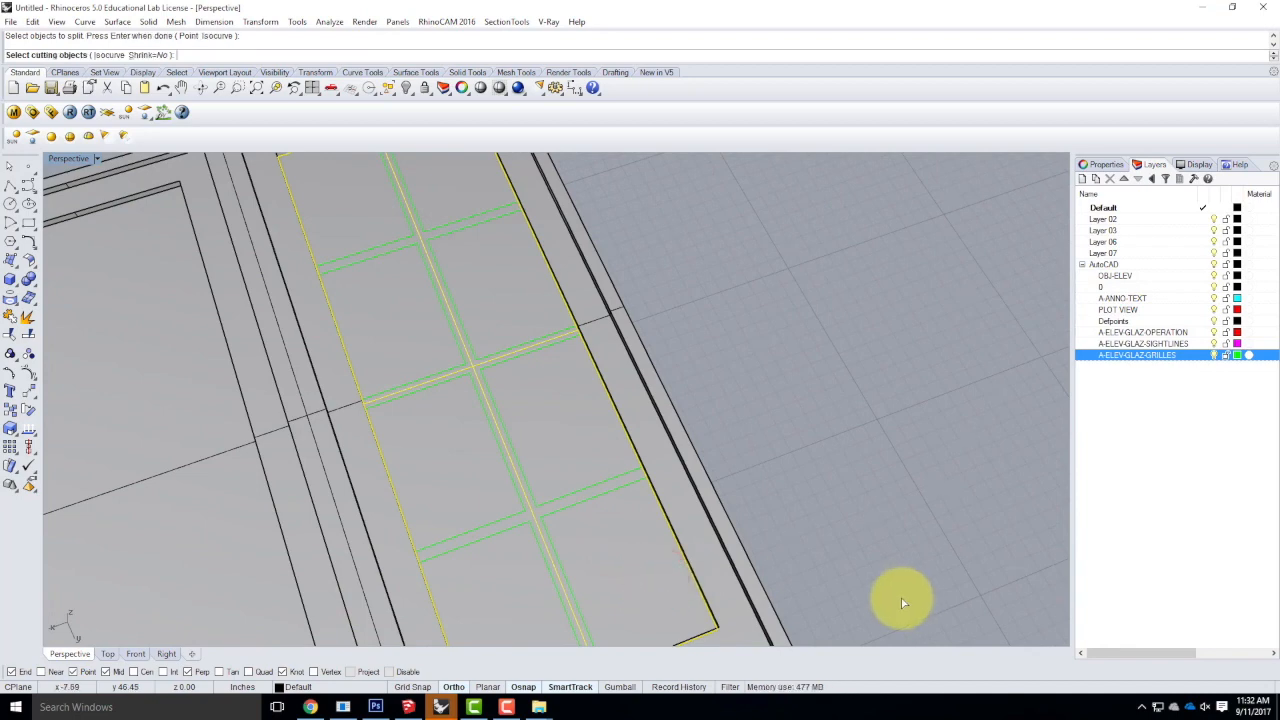
right_click(1163, 355)
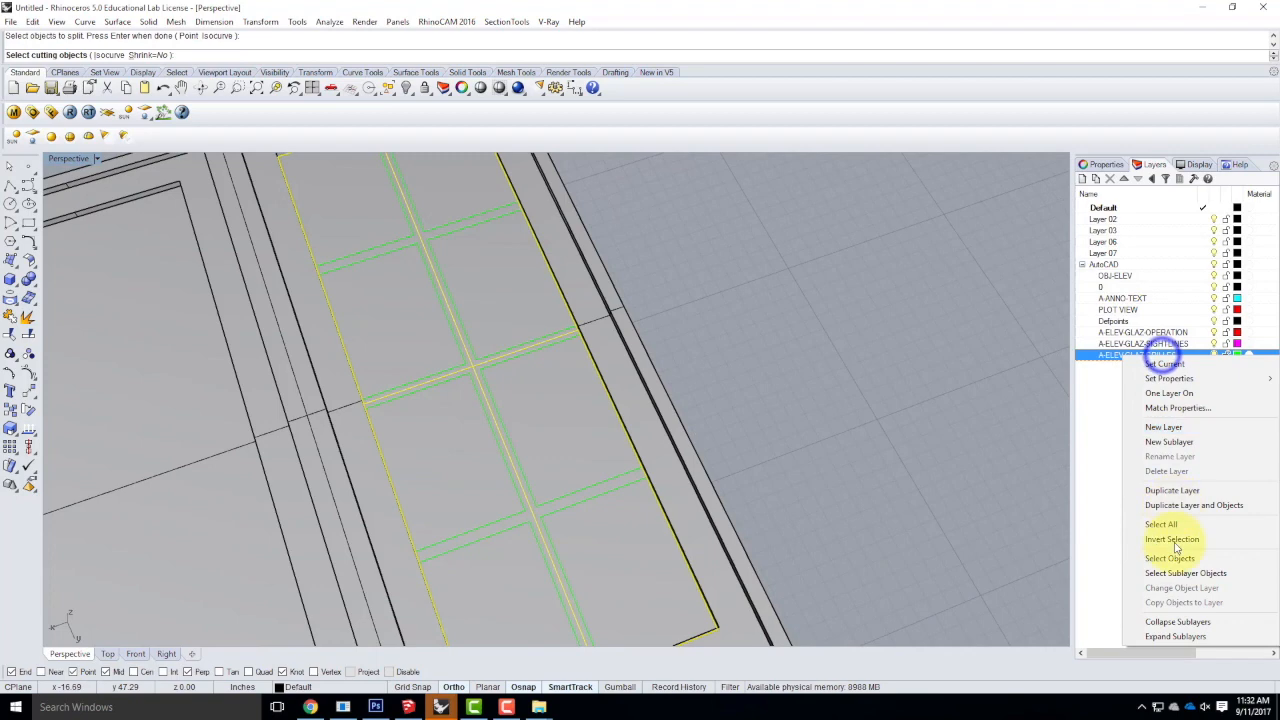
left_click(1169, 558)
Remove the other sash's grille lines from the cutting objects and complete the surface split.
scroll(914, 414, "down", 5)
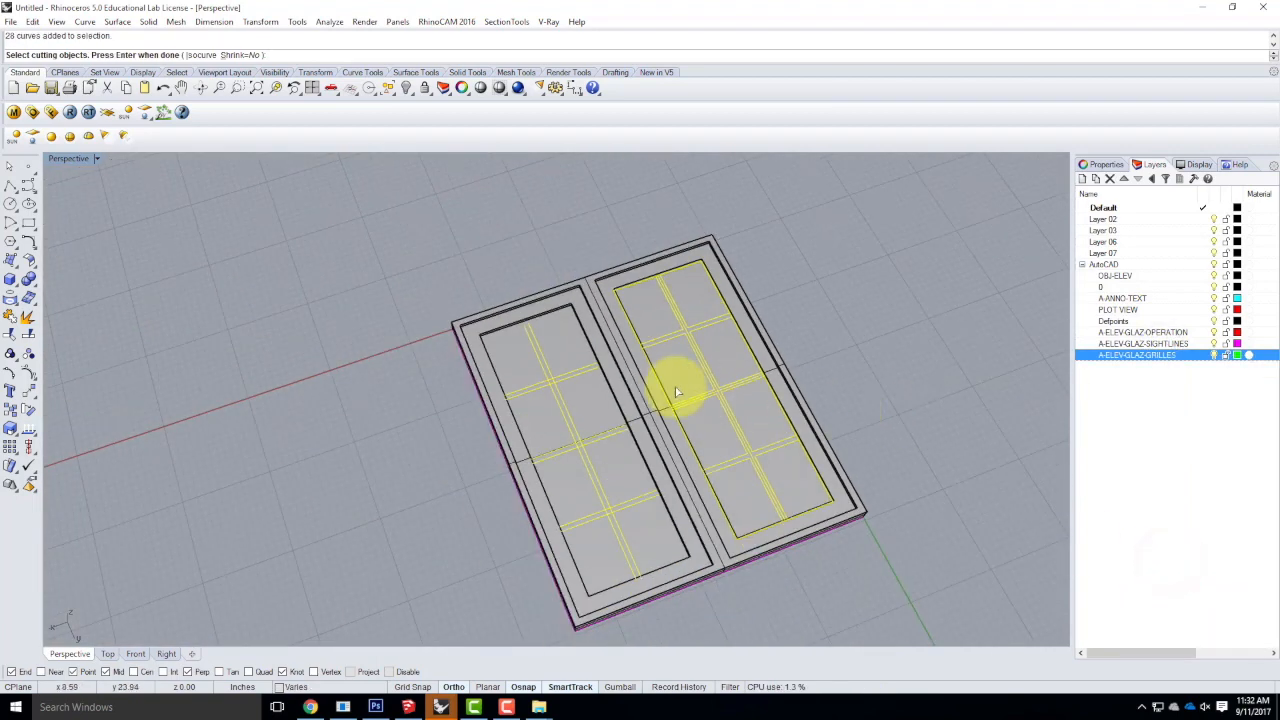
scroll(585, 377, "up", 3)
scroll(511, 286, "down", 6)
right_click_drag(668, 363, 604, 358)
left_click_drag(556, 191, 436, 480, "ctrl")
scroll(668, 446, "up", 3)
right_click_drag(668, 446, 735, 398)
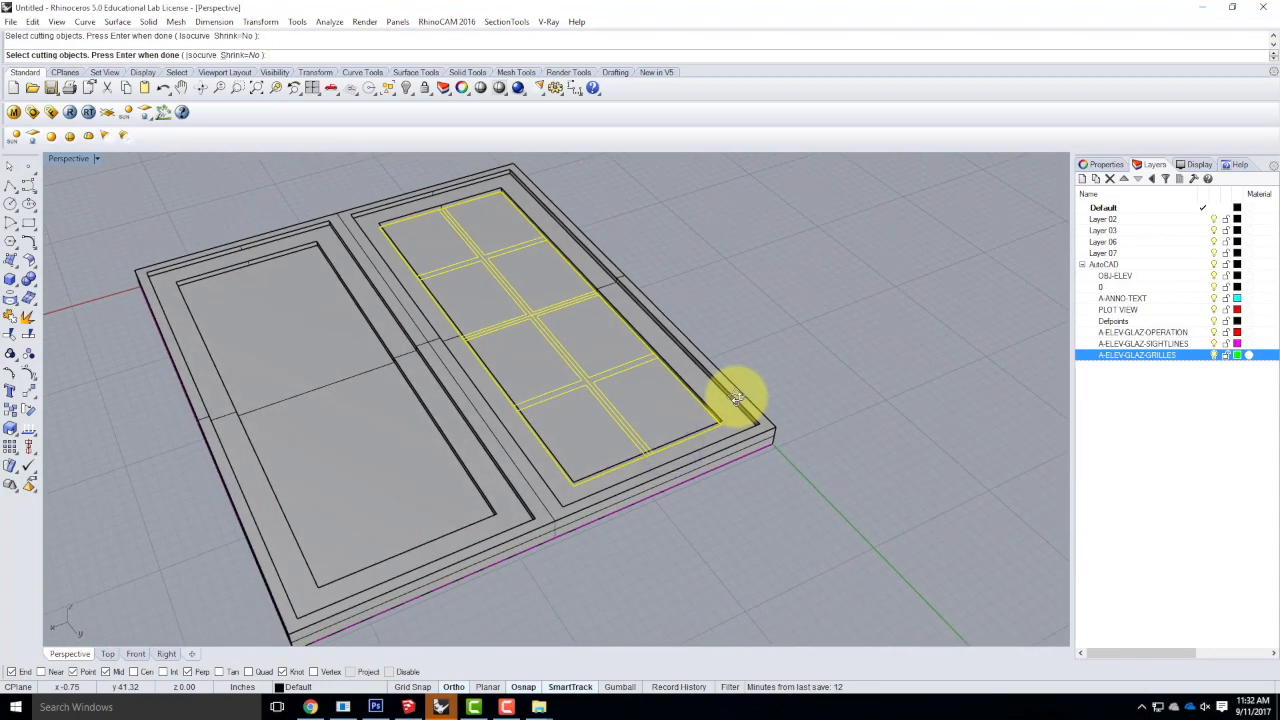
right_click(735, 398)
Select the grille-shaped piece of the split surface to check how the surface was divided.
scroll(540, 302, "up", 5)
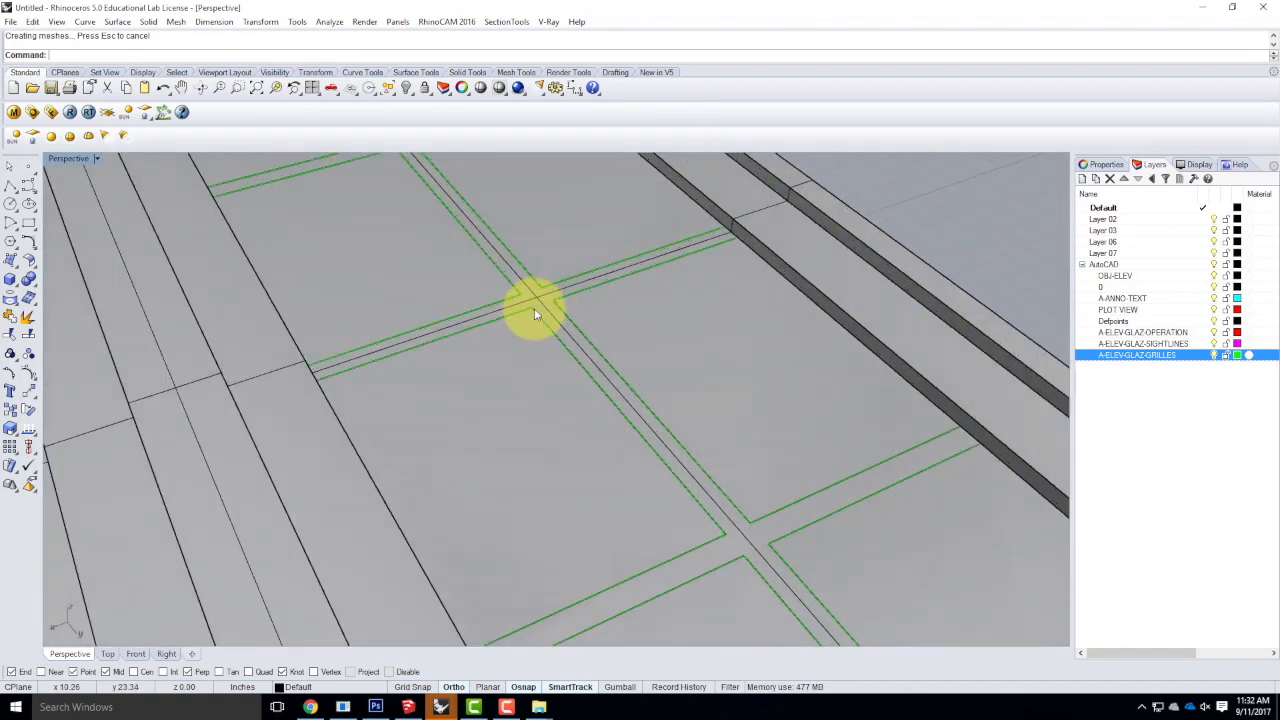
left_click(540, 302)
left_click(575, 327)
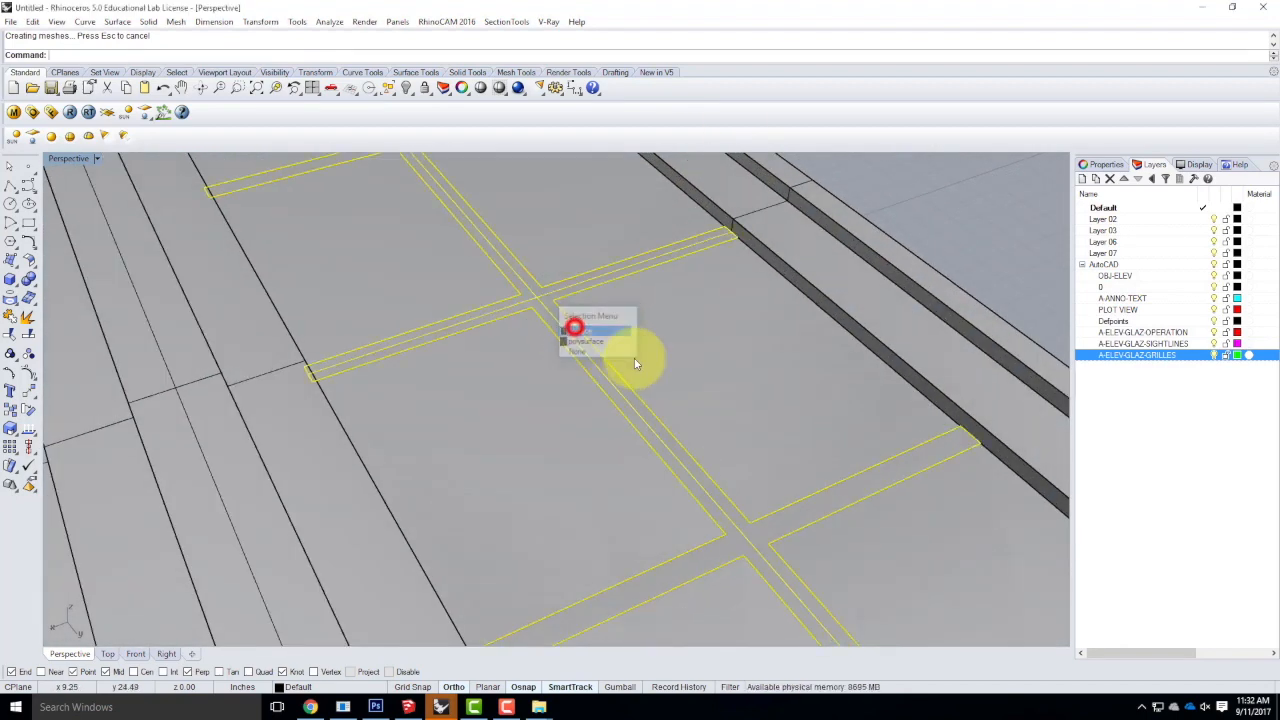
Delete the eight rectangular surface pieces between the grille bars, keeping the grille-shaped surface.
left_click(500, 405)
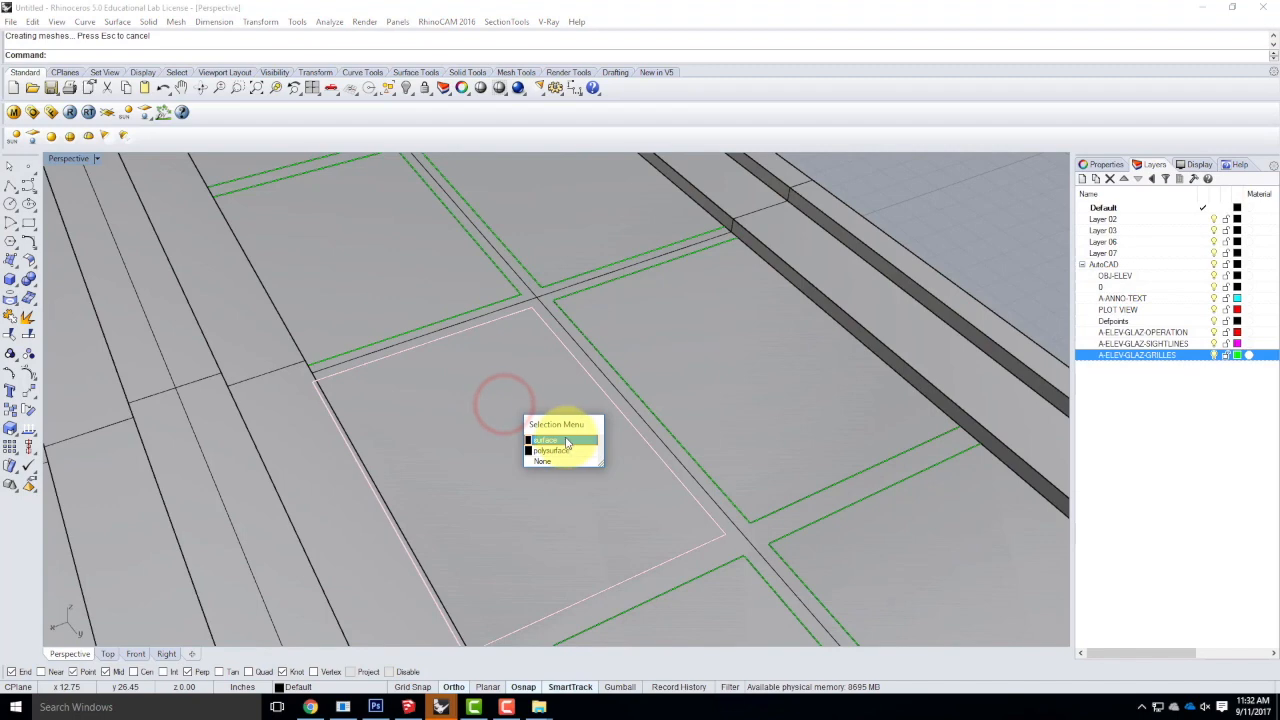
left_click(564, 443)
scroll(443, 357, "down", 5)
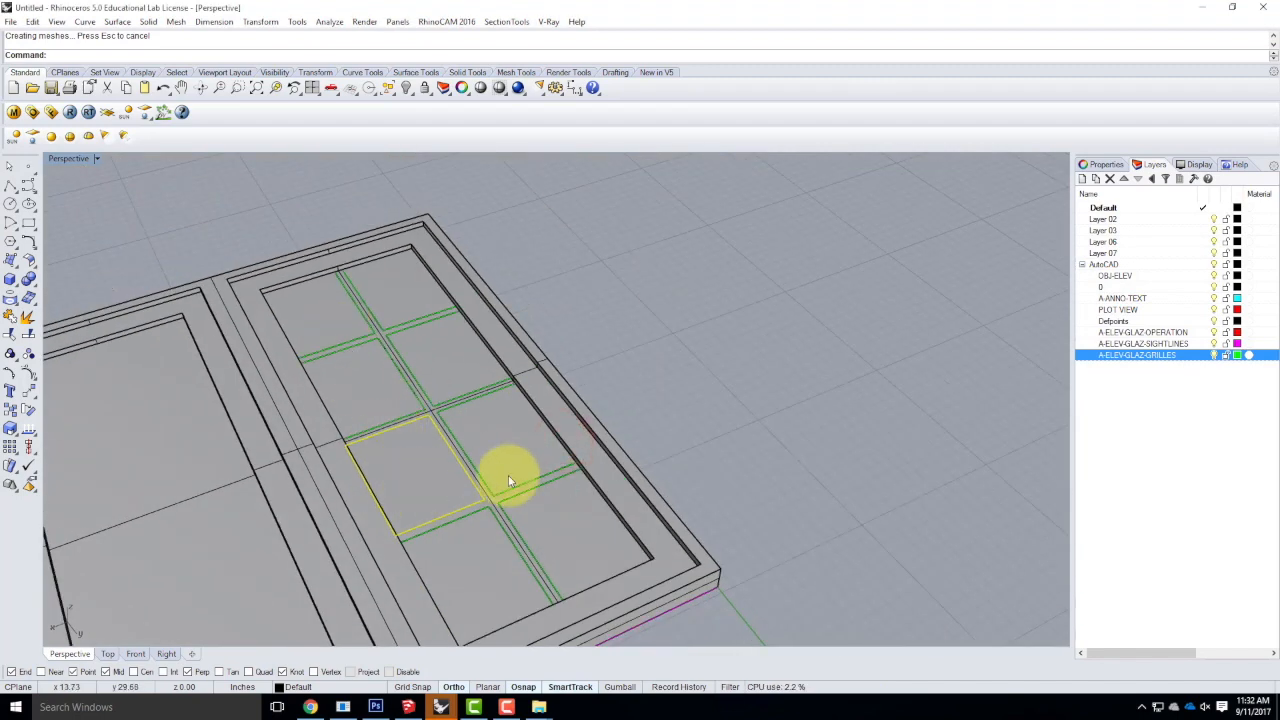
left_click(490, 552, "shift")
left_click(551, 590)
left_click(569, 540, "shift")
left_click(610, 576)
left_click(510, 428, "shift")
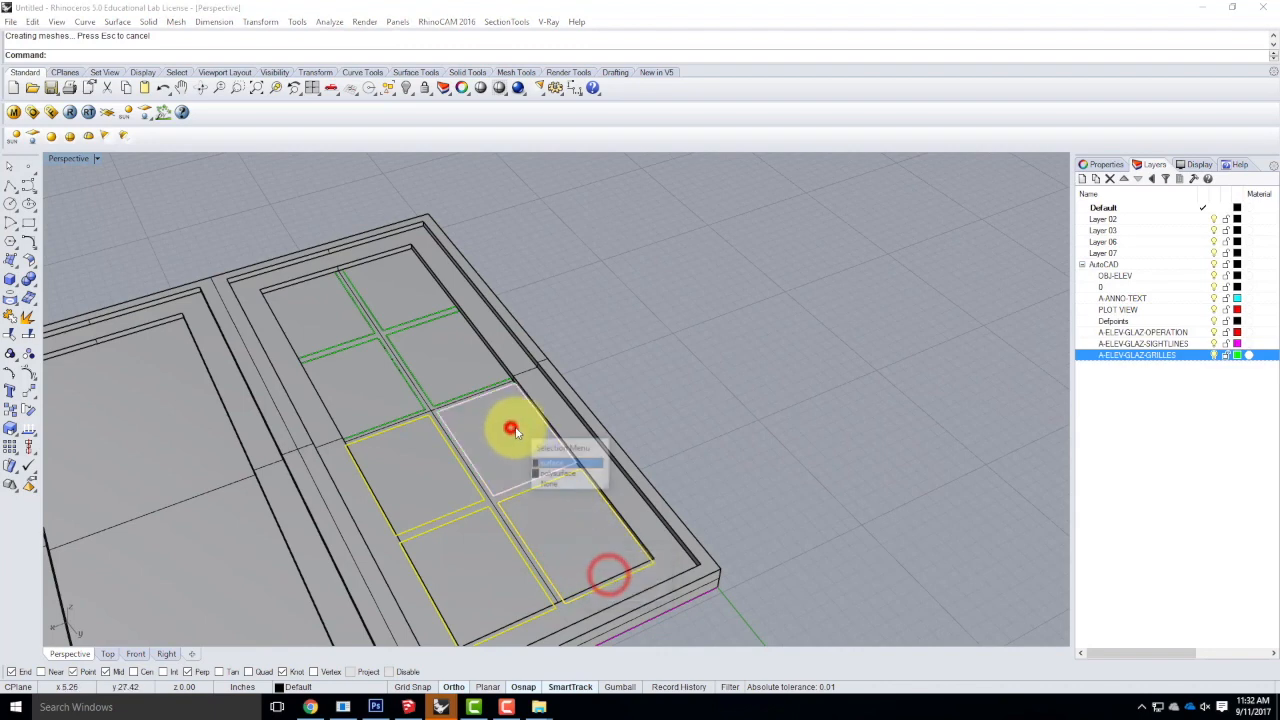
left_click(558, 465)
left_click(463, 364, "shift")
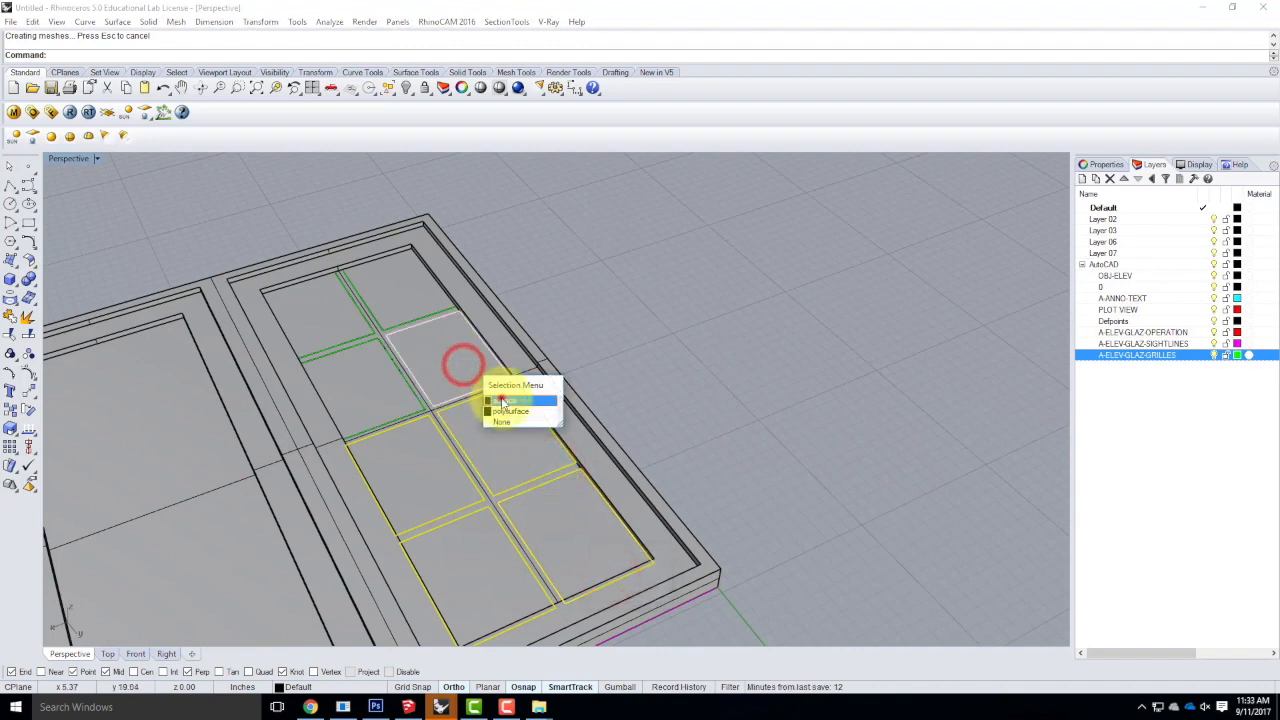
left_click(501, 399)
left_click(376, 366, "shift")
left_click(423, 394)
left_click(336, 310, "shift")
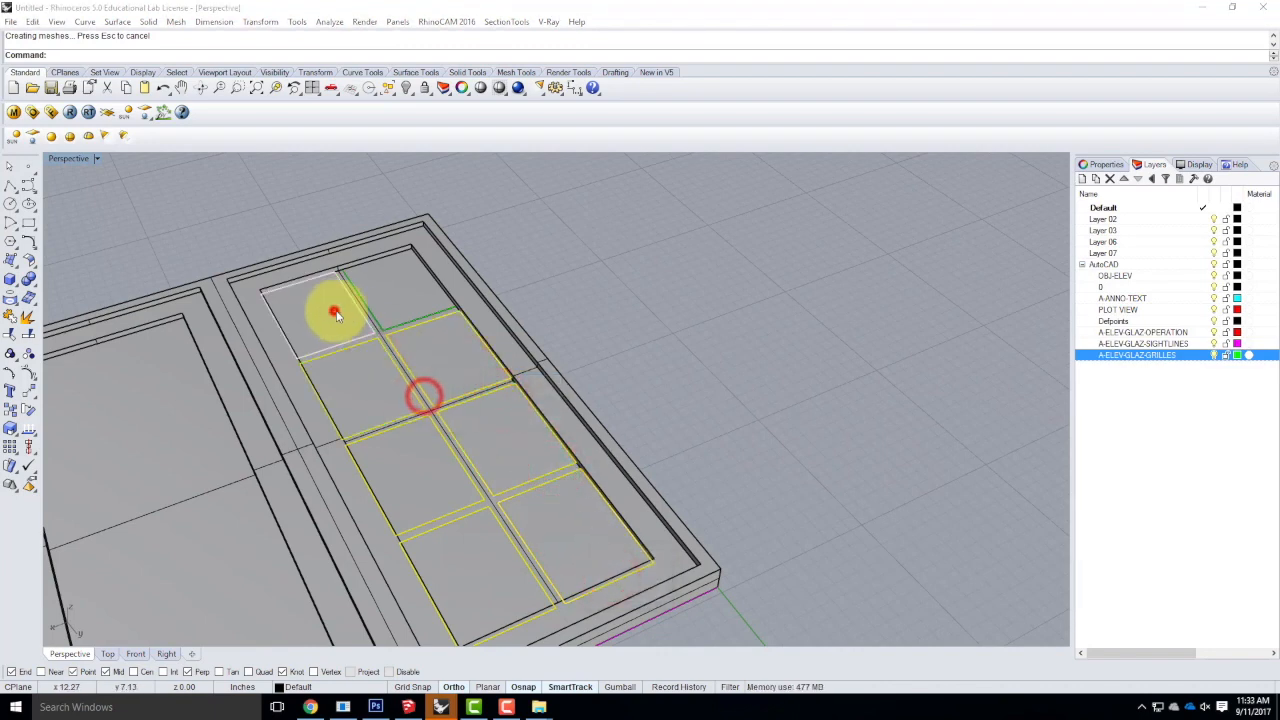
left_click(408, 360)
left_click(406, 291, "shift")
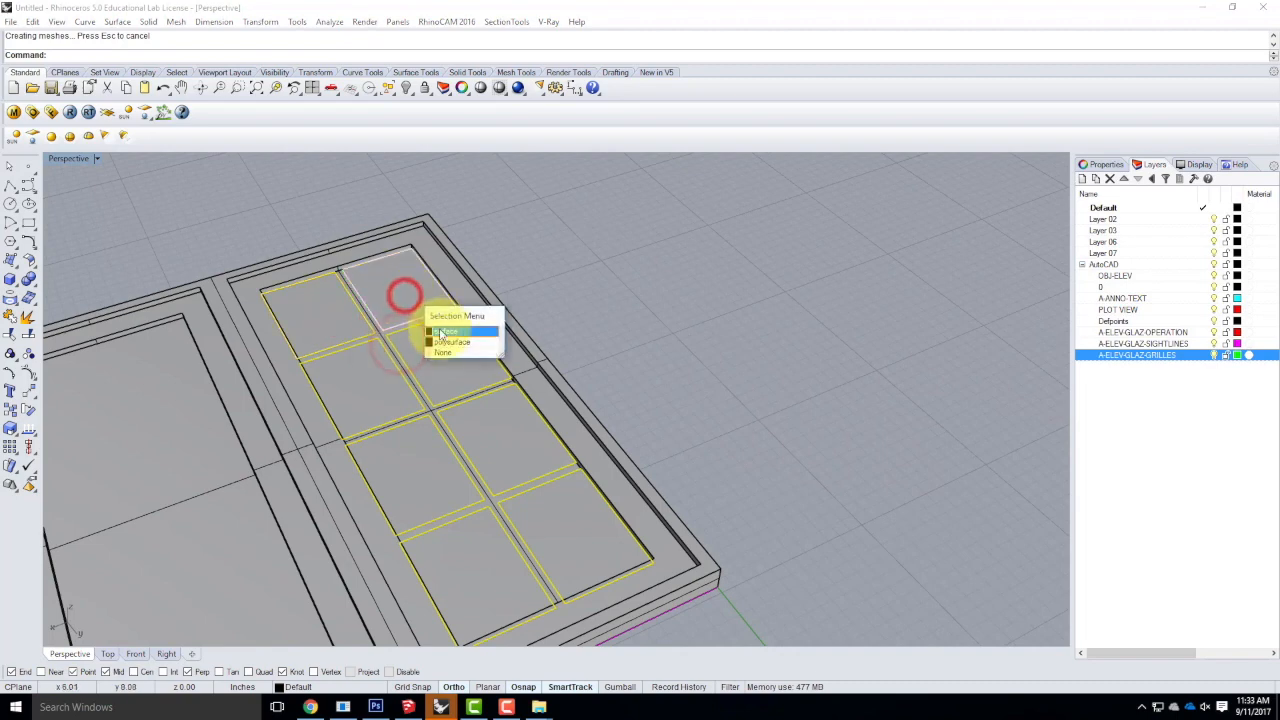
left_click(440, 330)
key("Delete")
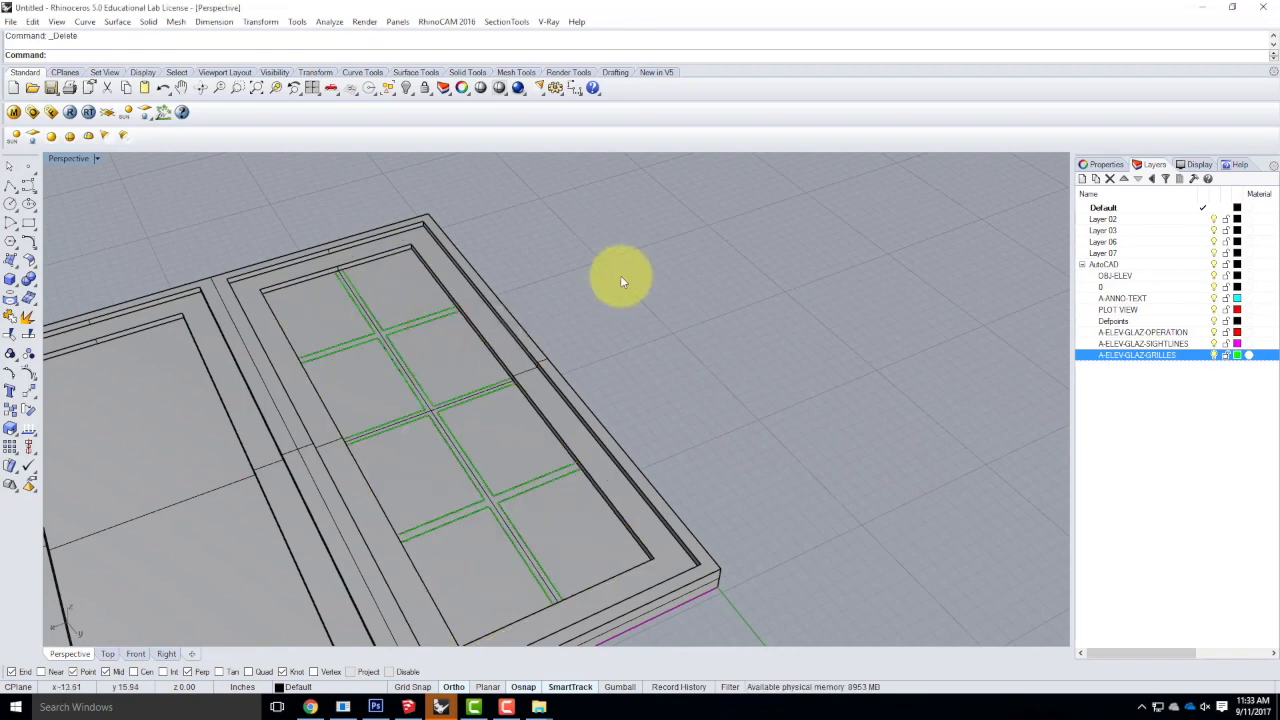
Extrude the grille-shaped surface into a solid 0.25 inch thick.
scroll(405, 353, "up", 5)
left_click(396, 353)
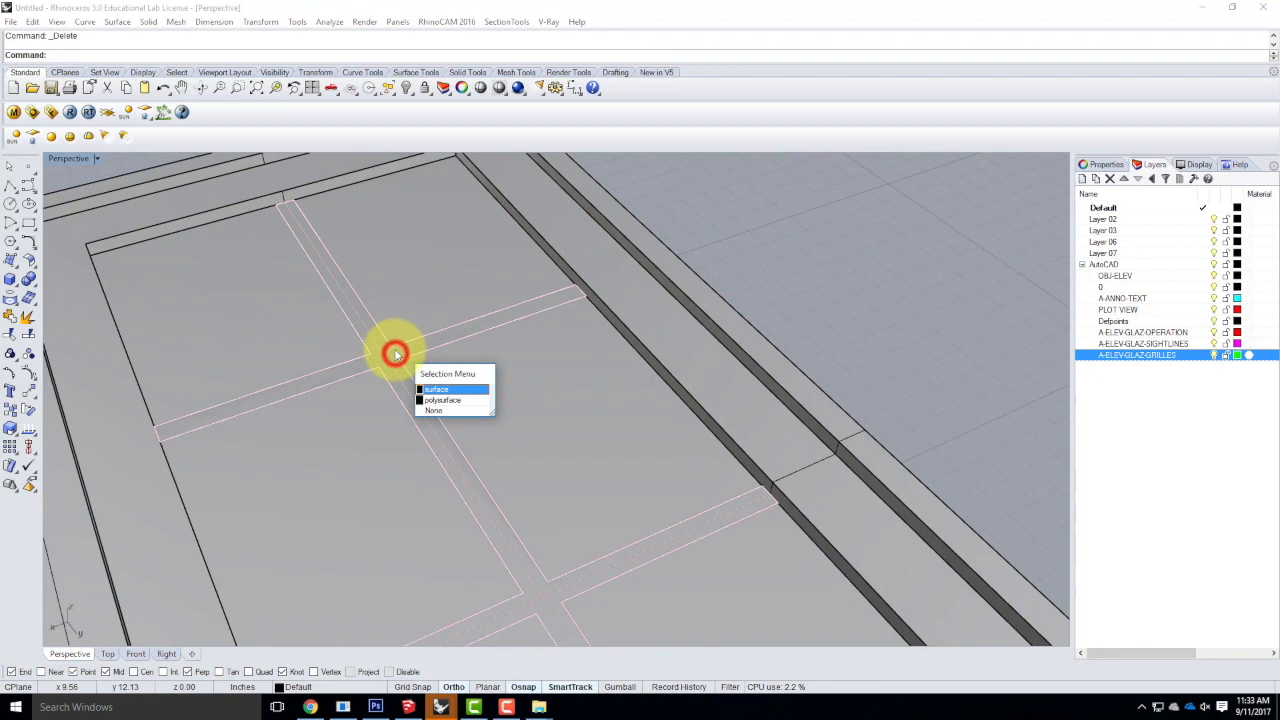
left_click(445, 390)
scroll(427, 337, "down", 2)
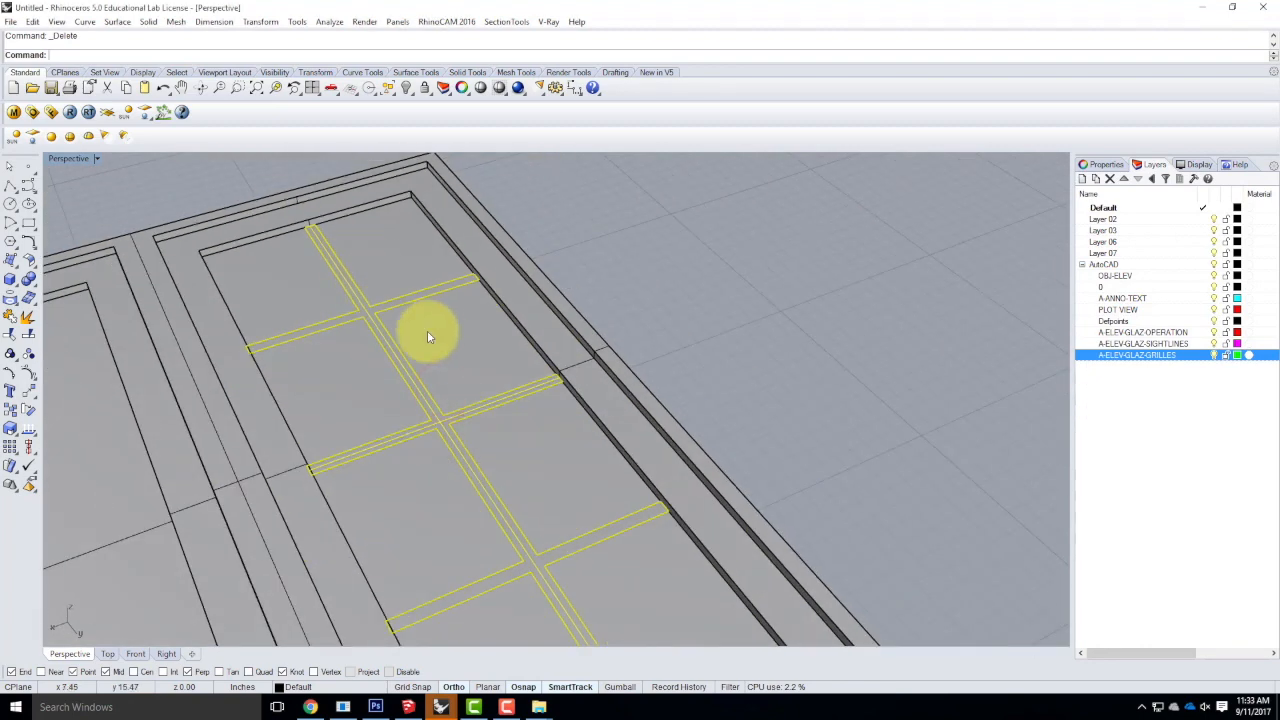
type("trude")
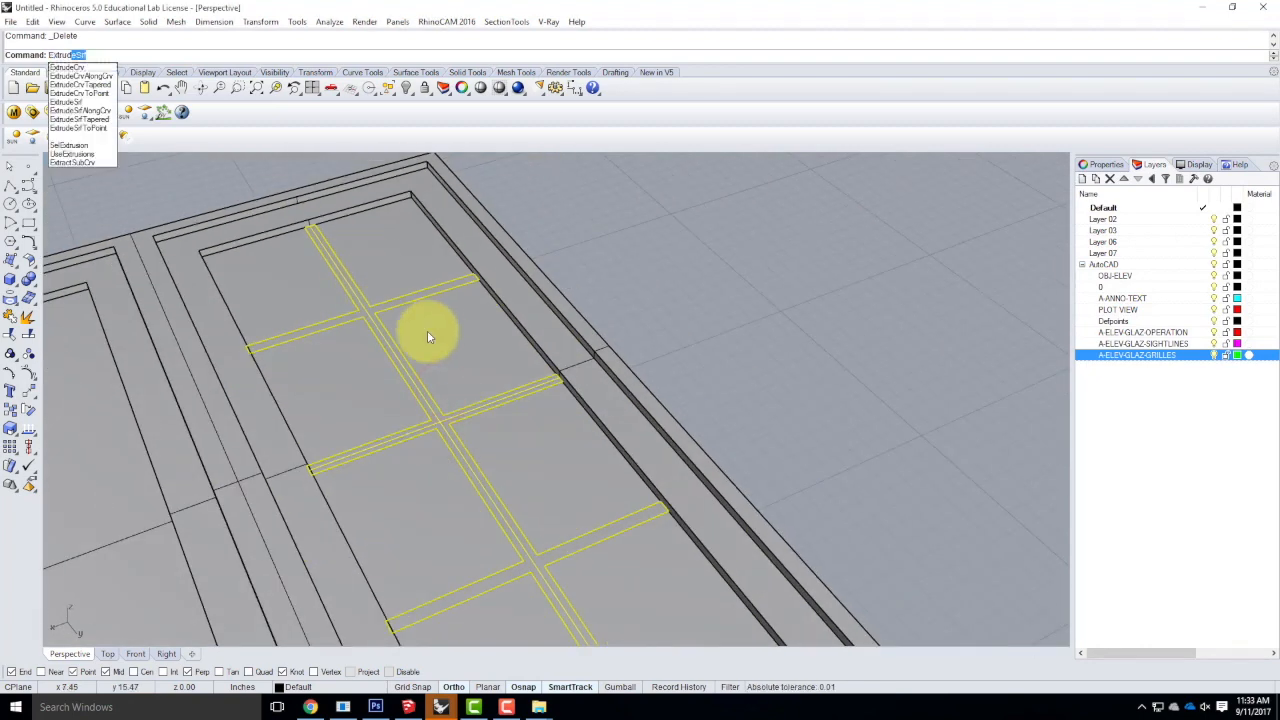
key("Return")
scroll(351, 200, "up", 5)
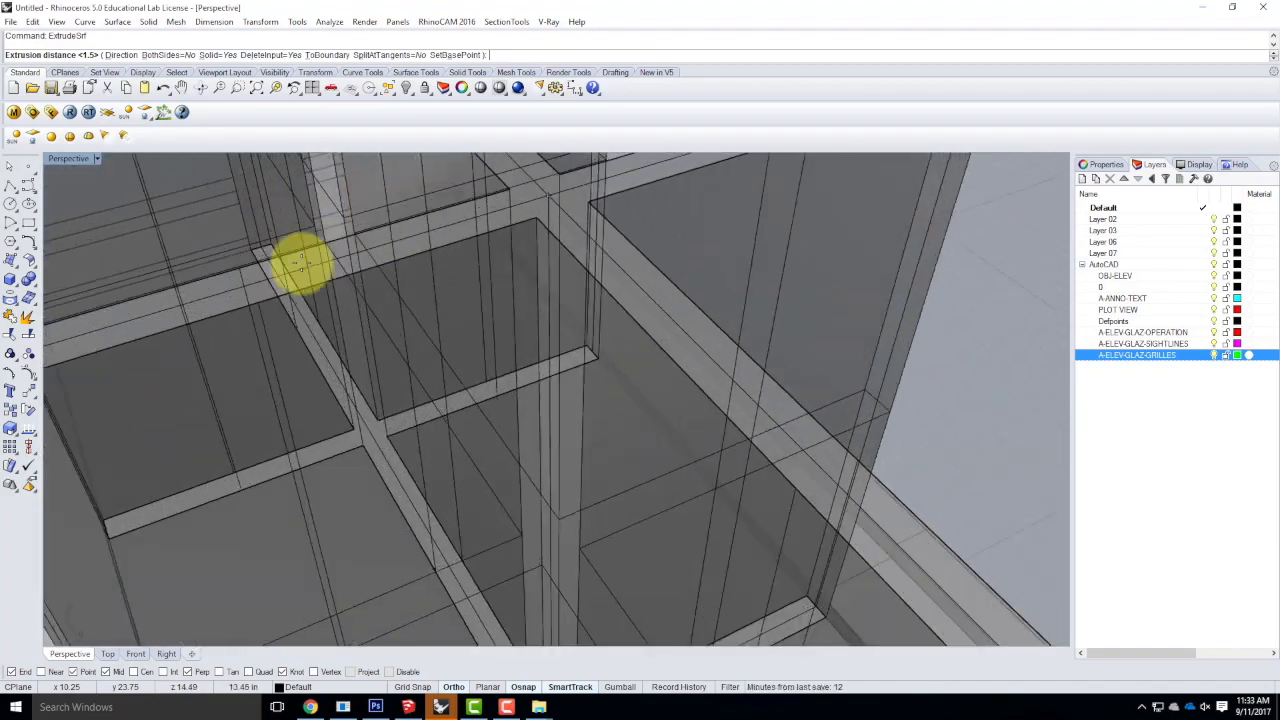
scroll(490, 290, "down", 7)
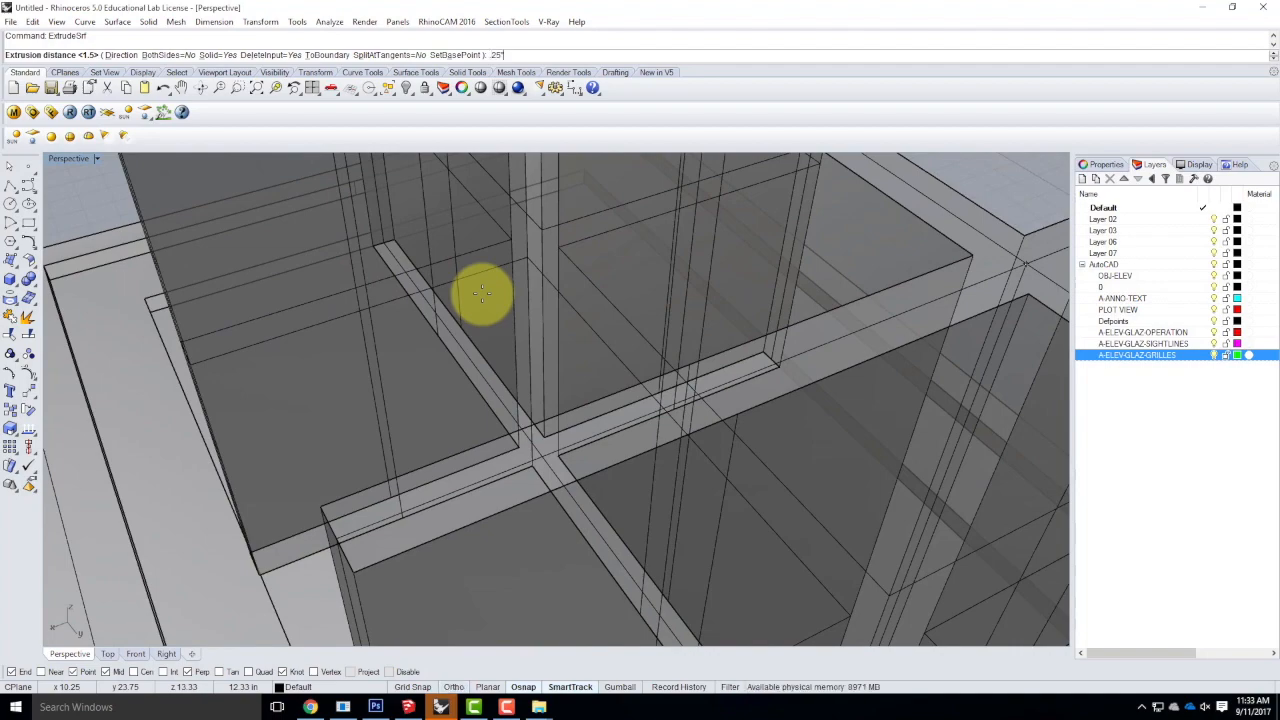
type(".25")
key("Return")
scroll(851, 309, "down", 8)
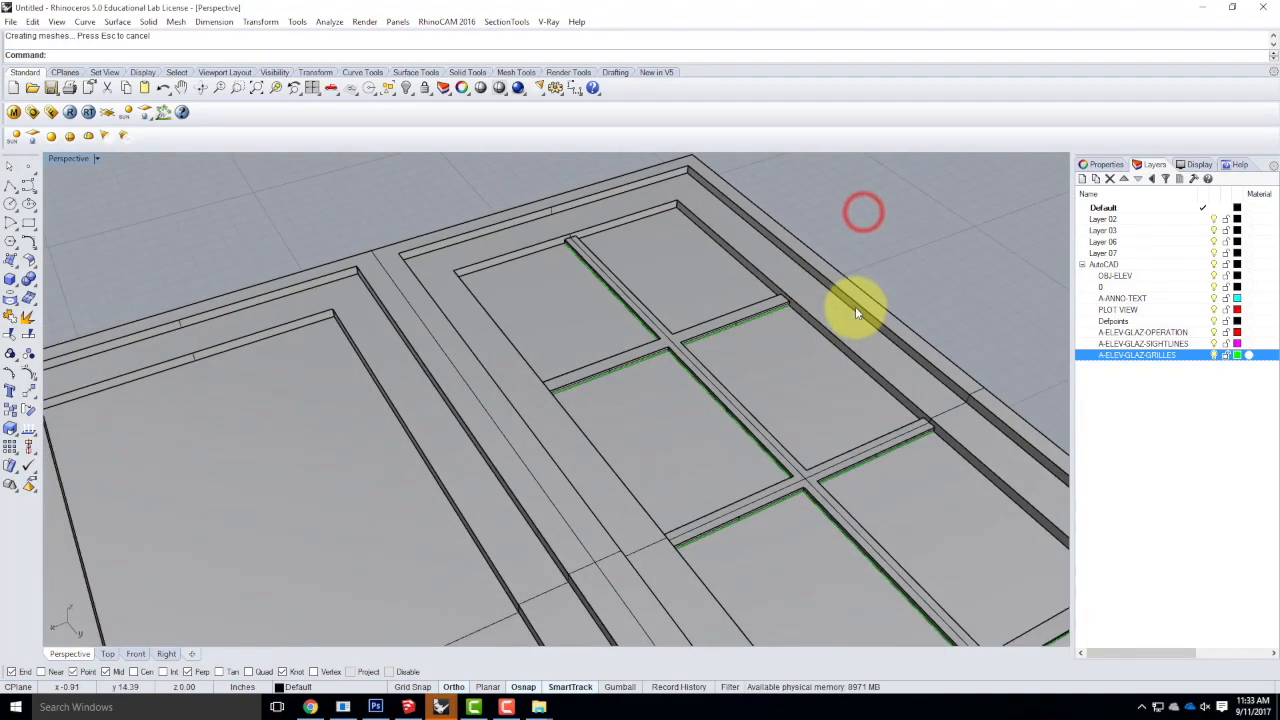
Examine the extruded grille, its crossings and its fit within the sash from several angles.
right_click_drag(664, 372, 893, 320)
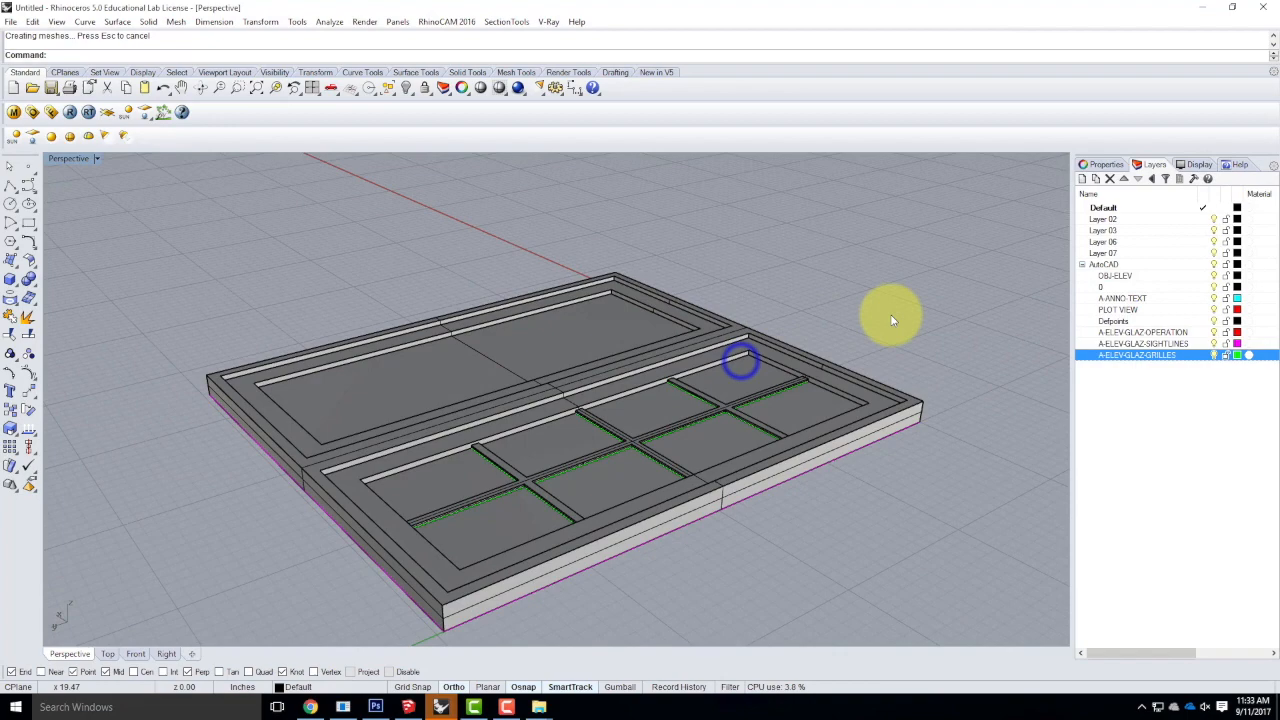
scroll(766, 378, "up", 5)
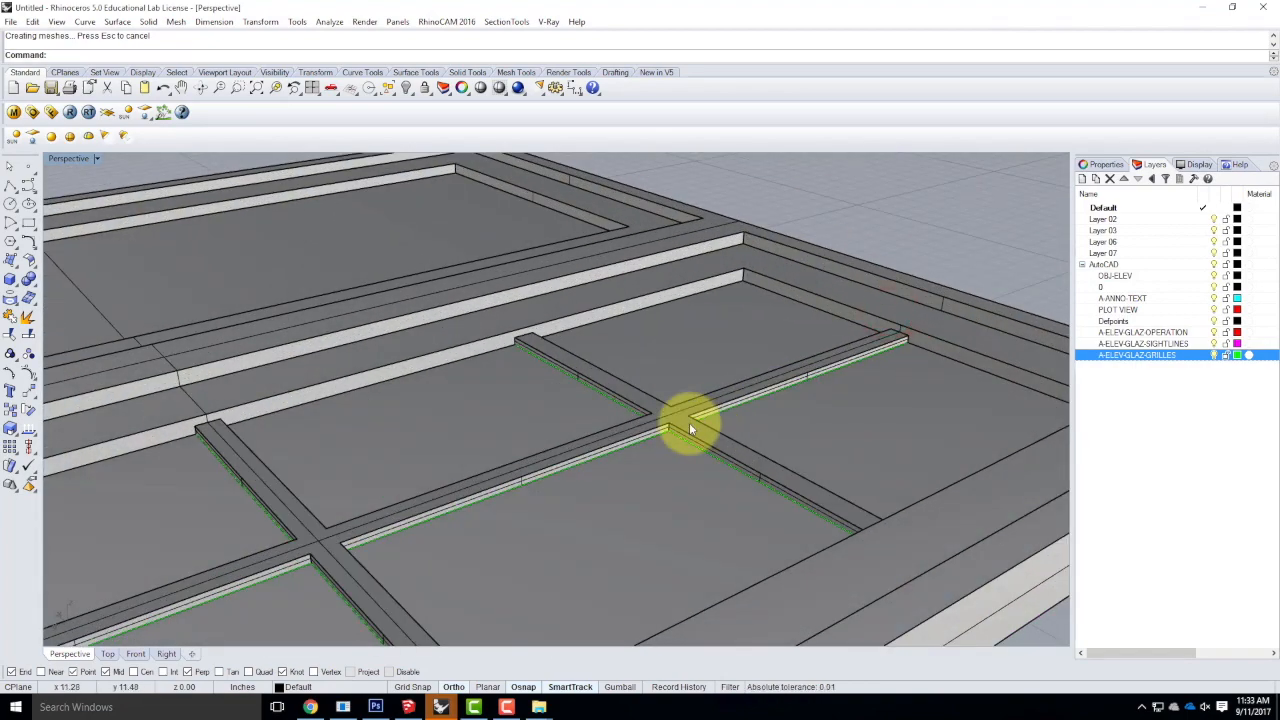
right_click_drag(649, 376, 721, 384)
scroll(706, 352, "down", 5)
left_click(706, 351)
scroll(771, 323, "down", 4)
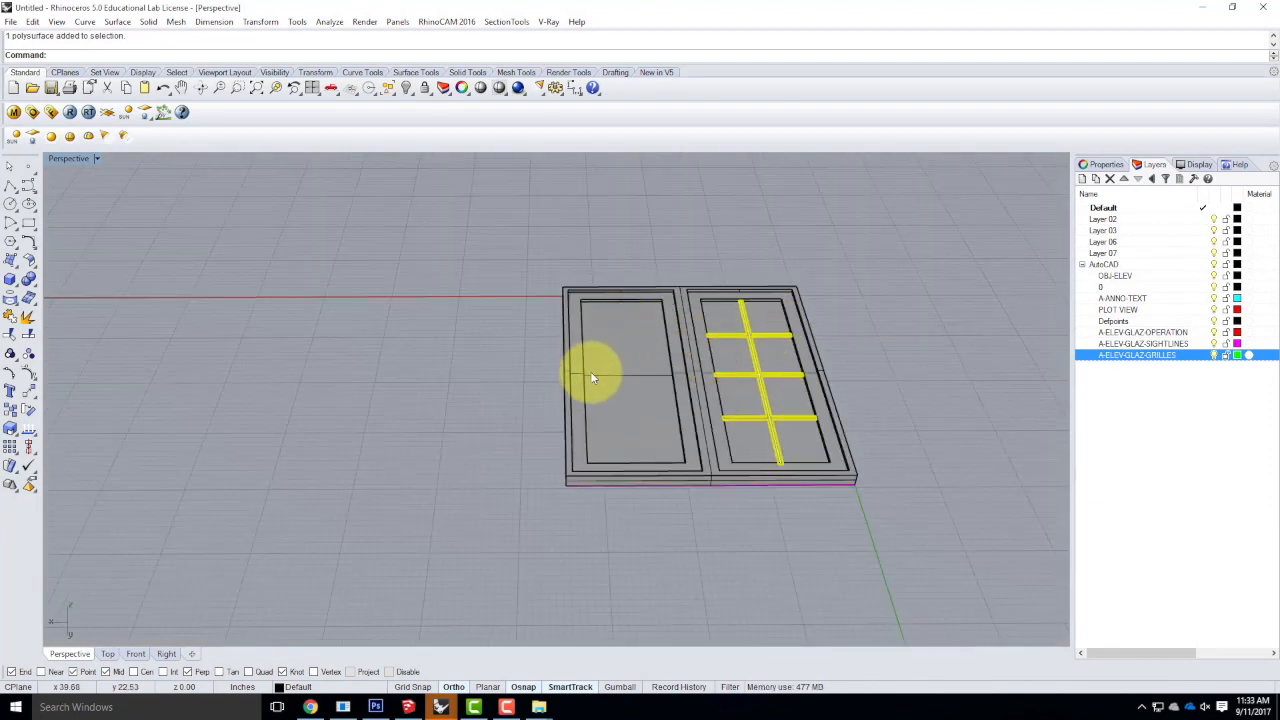
mouse_move(823, 396)
right_mouse_down()
mouse_move(794, 246)
mouse_move(809, 409)
right_mouse_up()
left_click(880, 375)
scroll(804, 356, "up", 5)
scroll(804, 356, "up", 6)
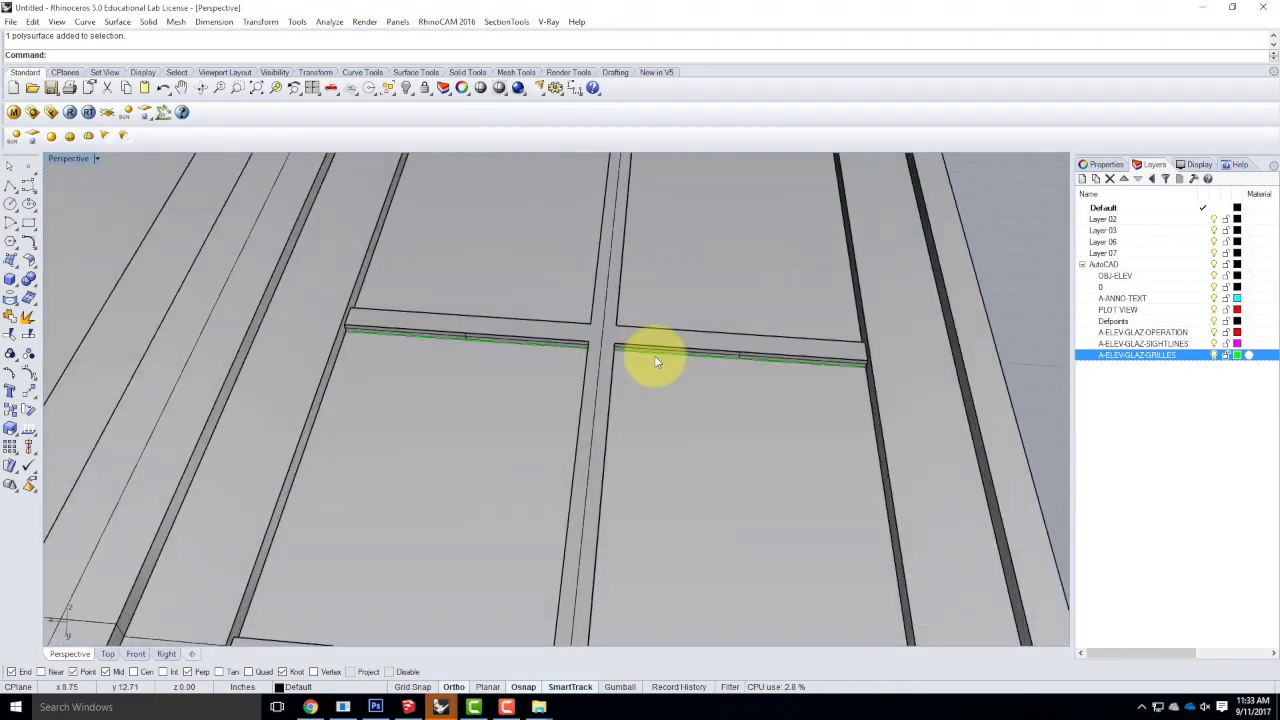
right_click_drag(722, 344, 516, 355)
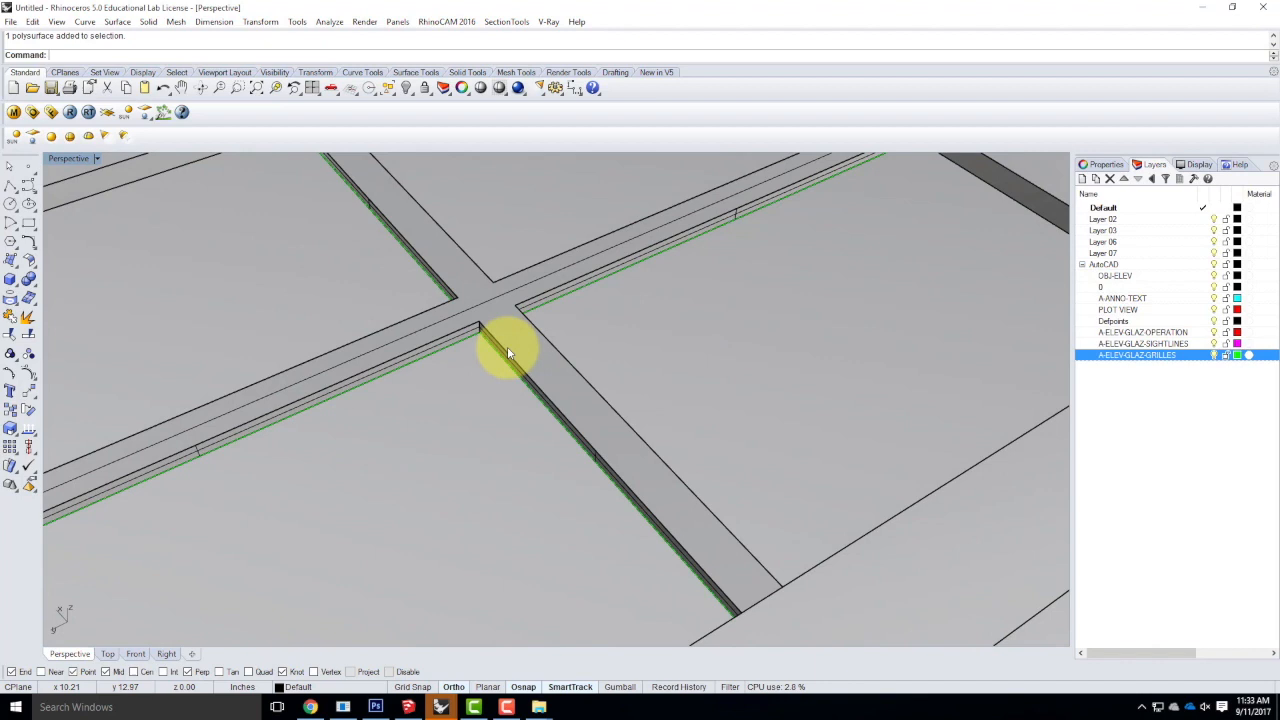
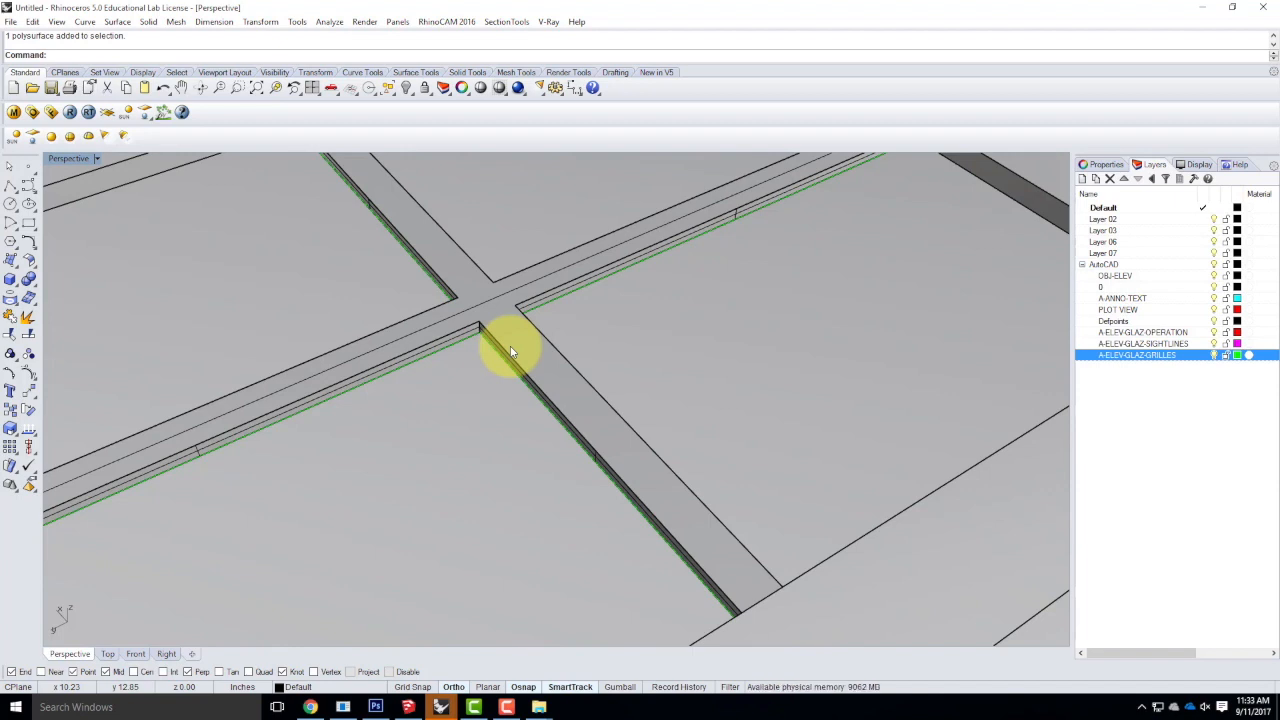
scroll(675, 520, "down", 5)
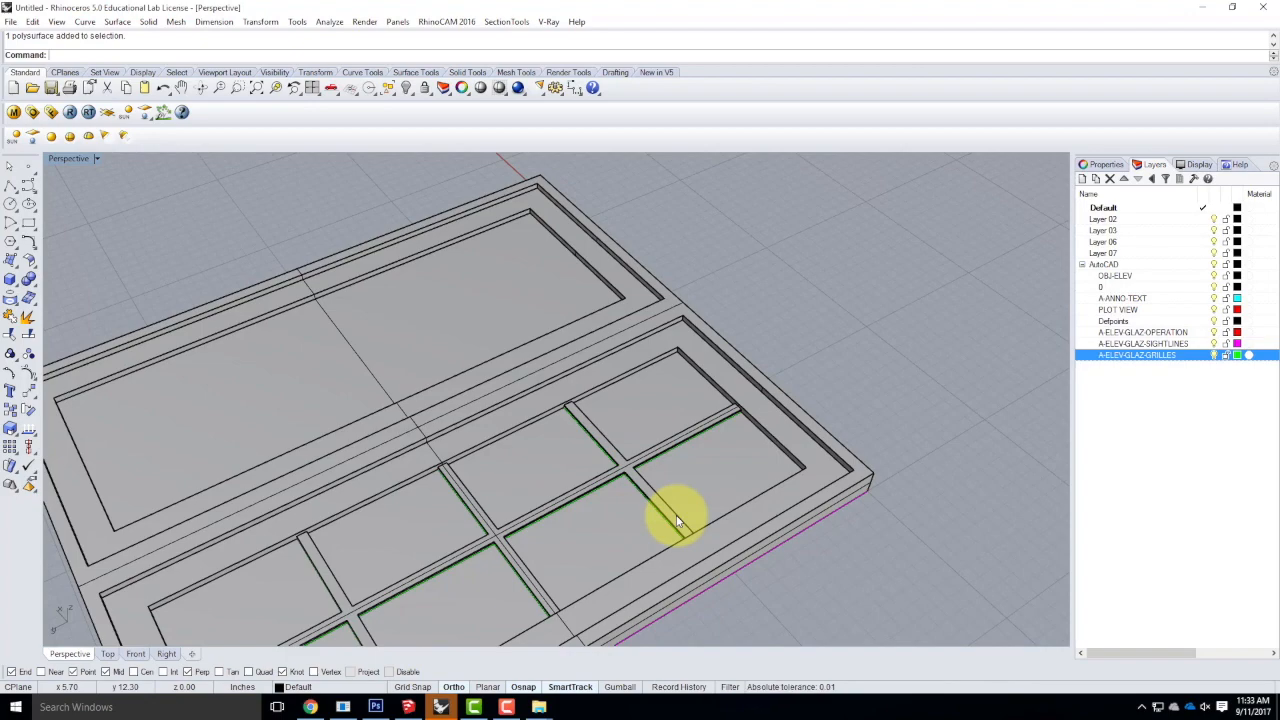
scroll(645, 521, "up", 5)
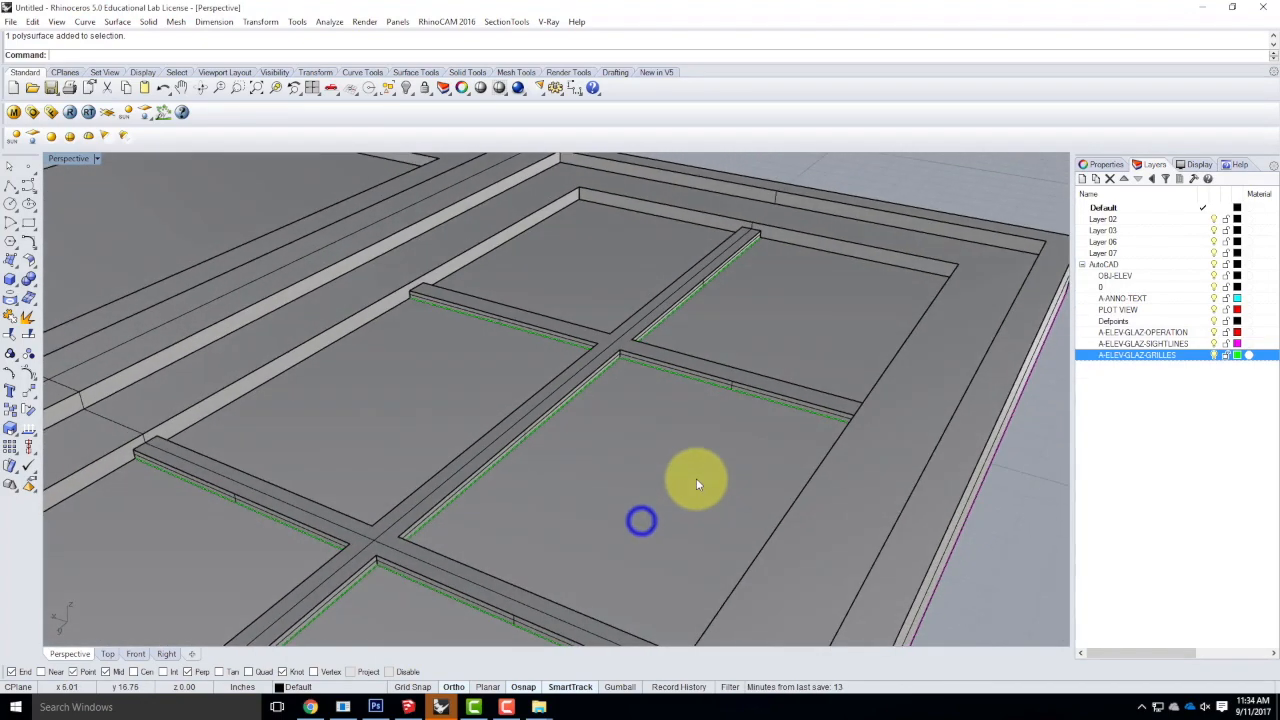
Start the surface chamfer on the grille and set both chamfer distances to 1/8 inch.
scroll(732, 384, "up", 4)
type("Ch")
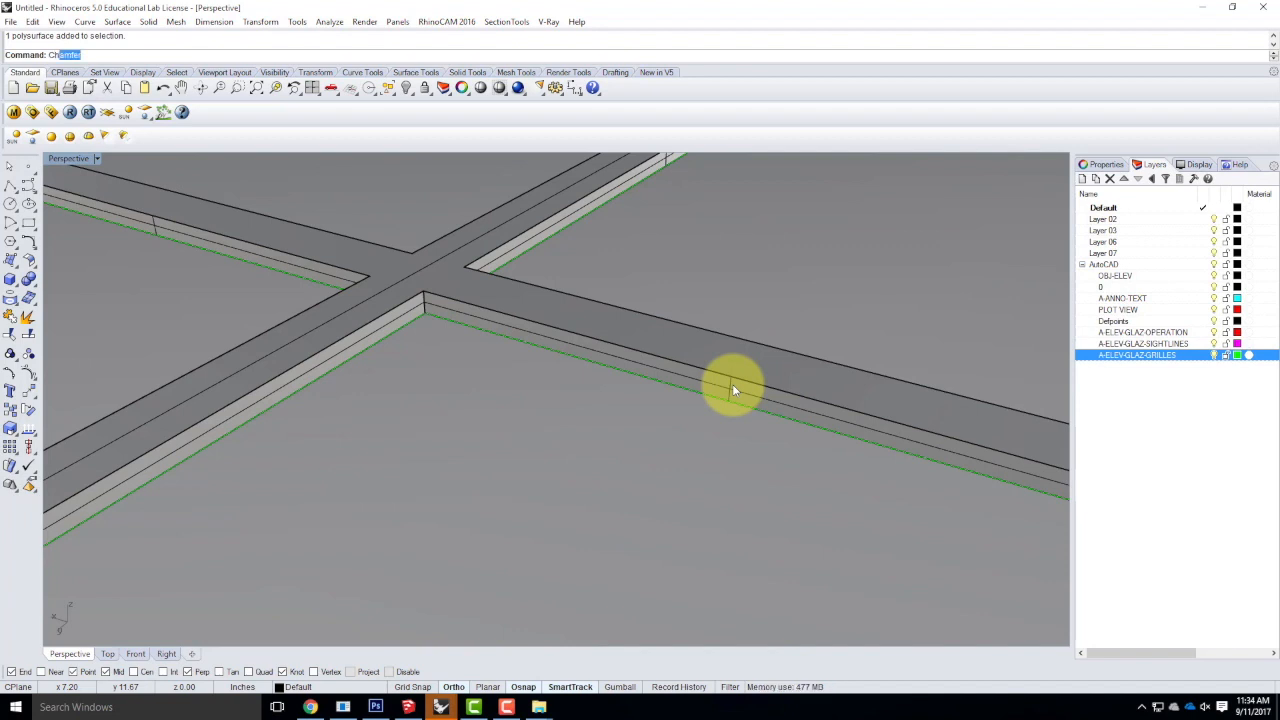
type("amfer")
key("Return")
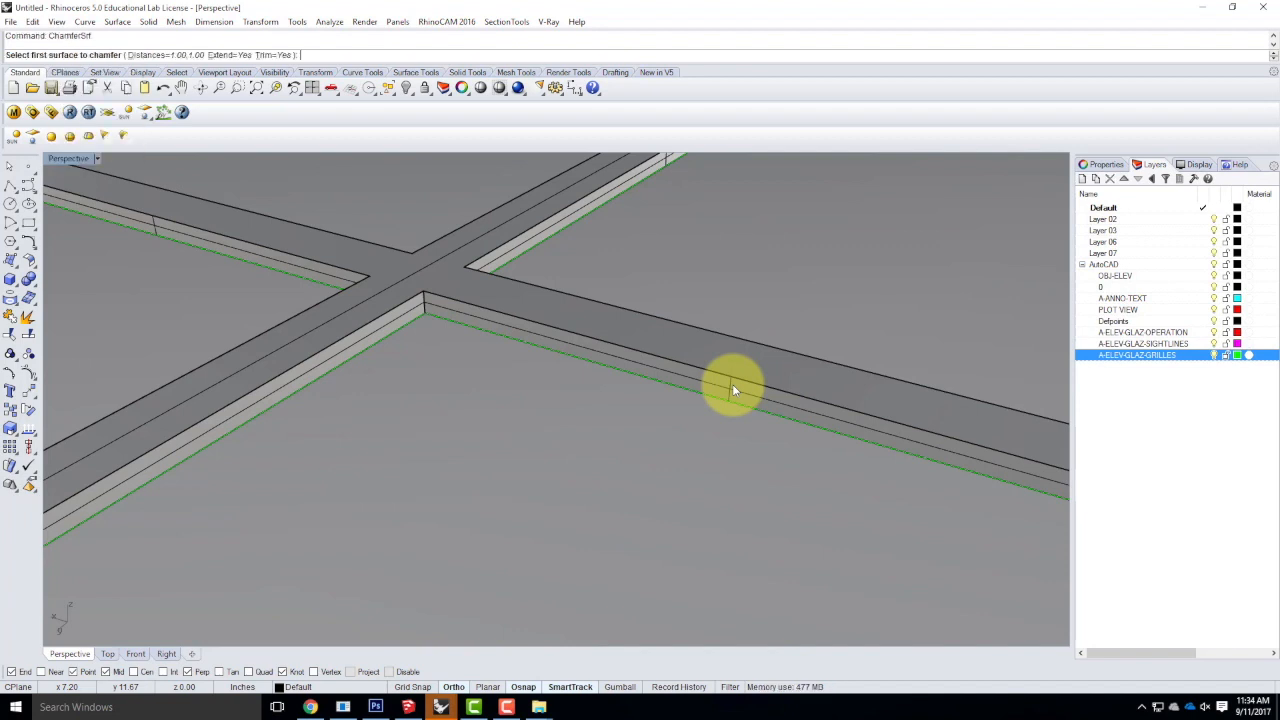
left_click(152, 55)
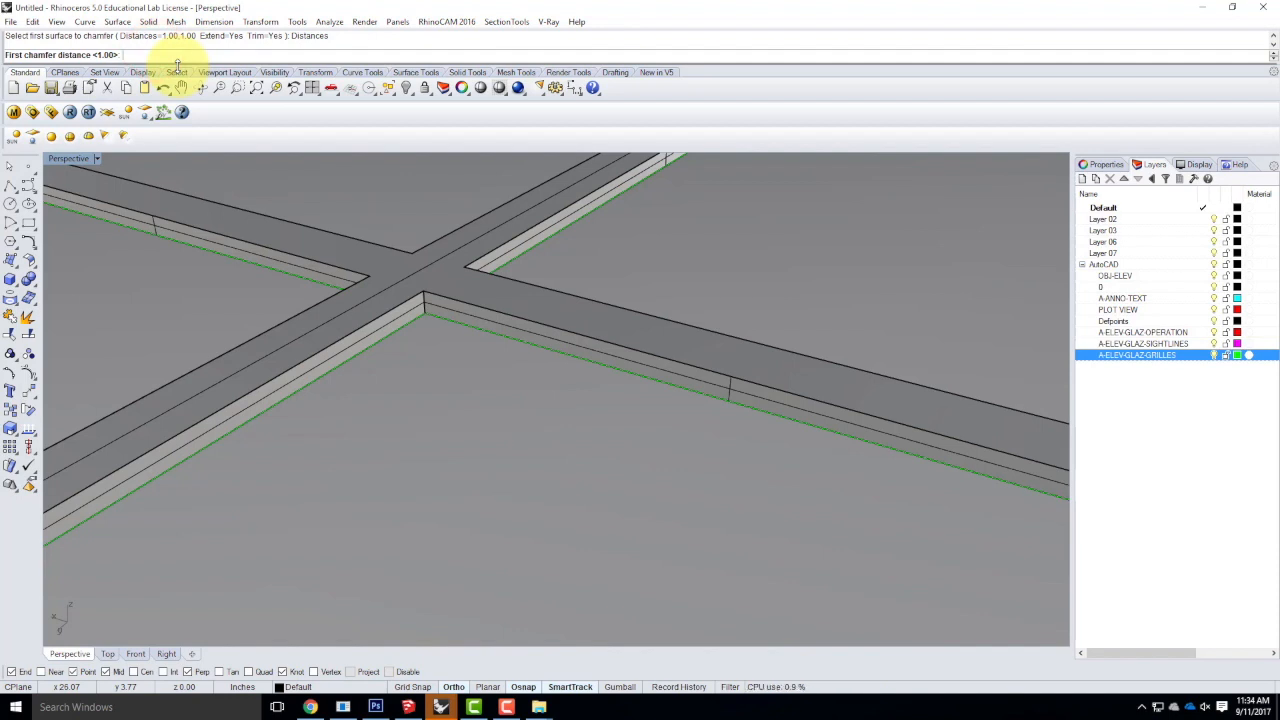
type("1/8\"")
key("Return")
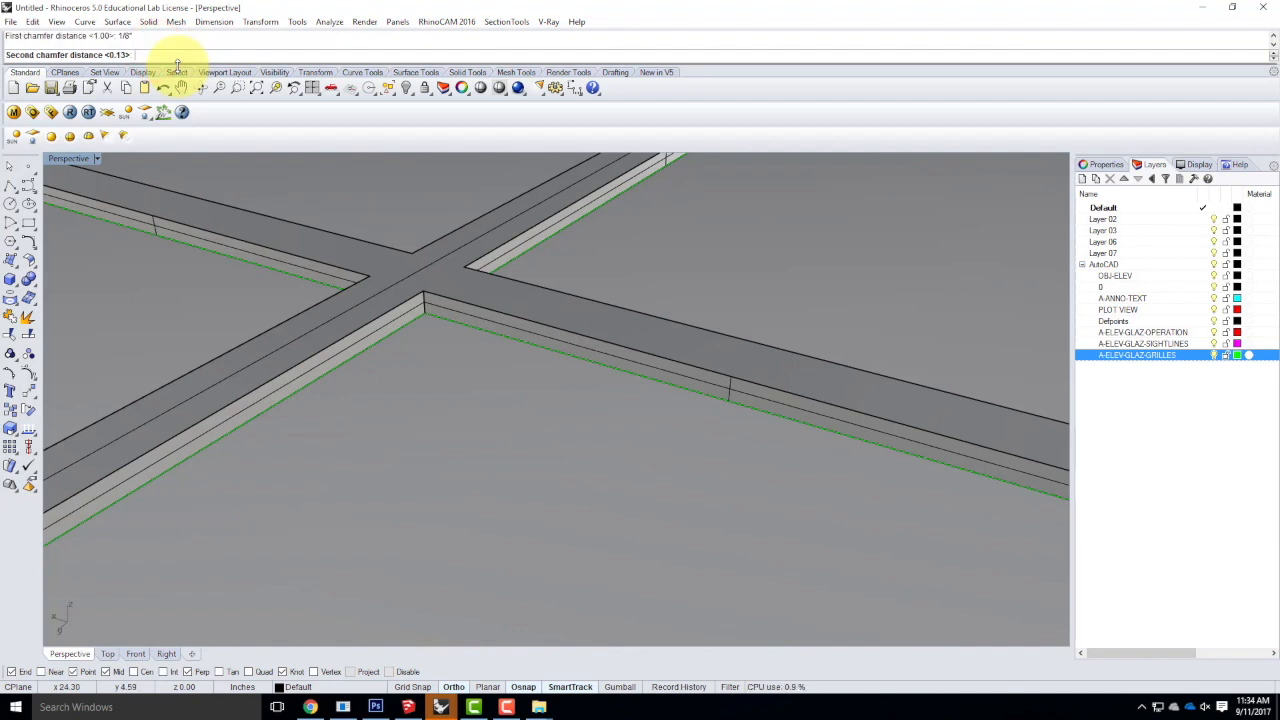
key("Return")
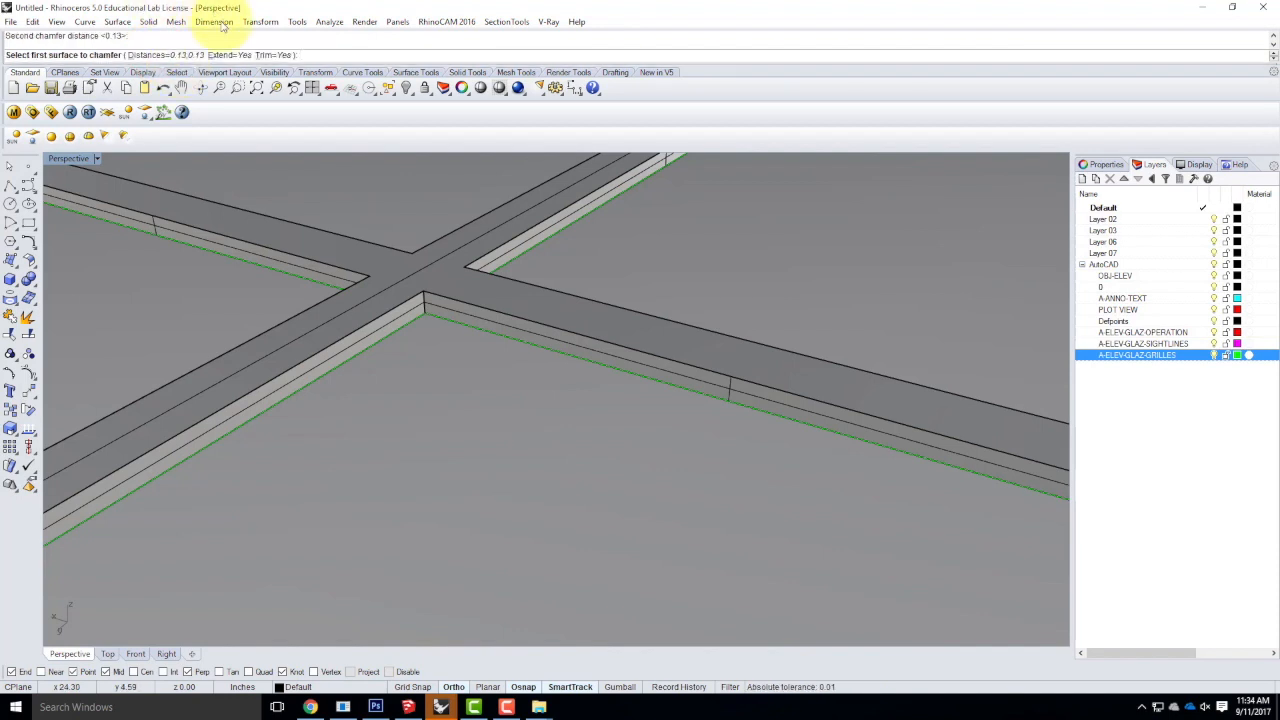
Try to chamfer the edge between the side face and the top face of a grille bar beside a crossing.
right_click_drag(557, 274, 564, 369)
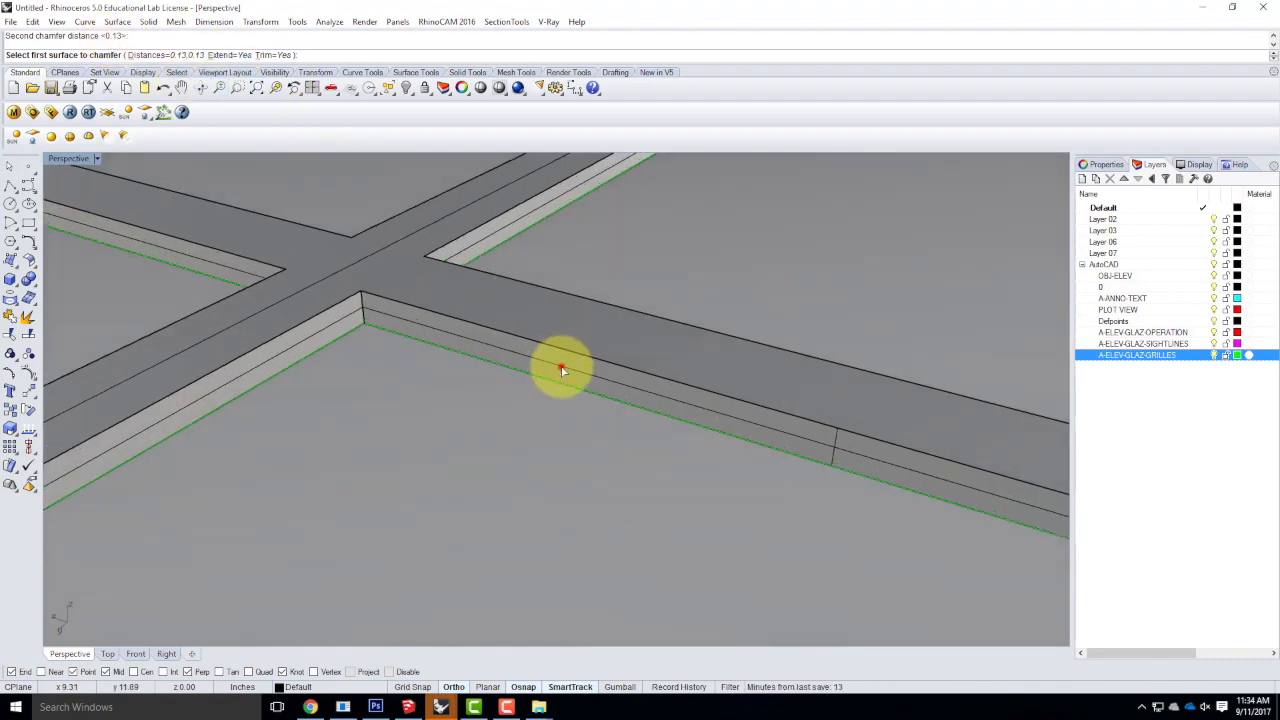
left_click(561, 368)
left_click(596, 345)
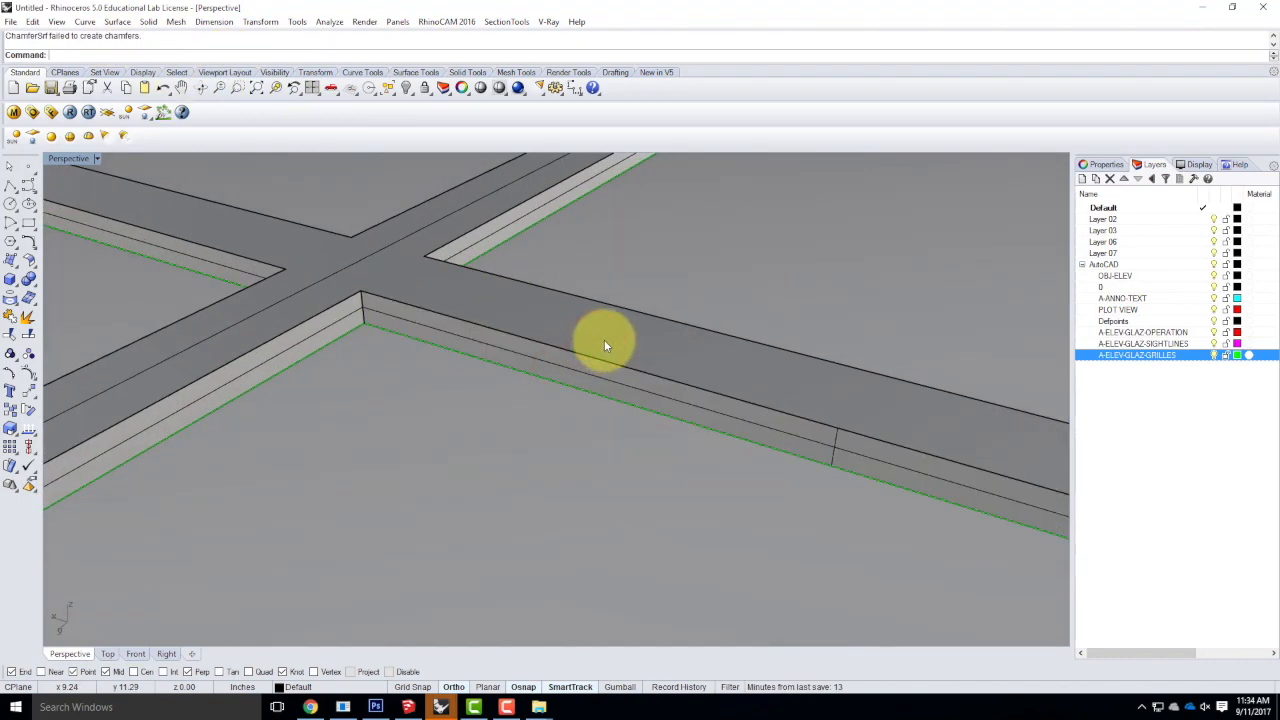
right_click_drag(665, 352, 583, 379)
right_click(582, 375)
left_click(581, 375)
left_click(632, 352)
Draw a rectangle over the grille crossing, snapped to its diagonally opposite corners on the top face.
scroll(661, 327, "down", 5)
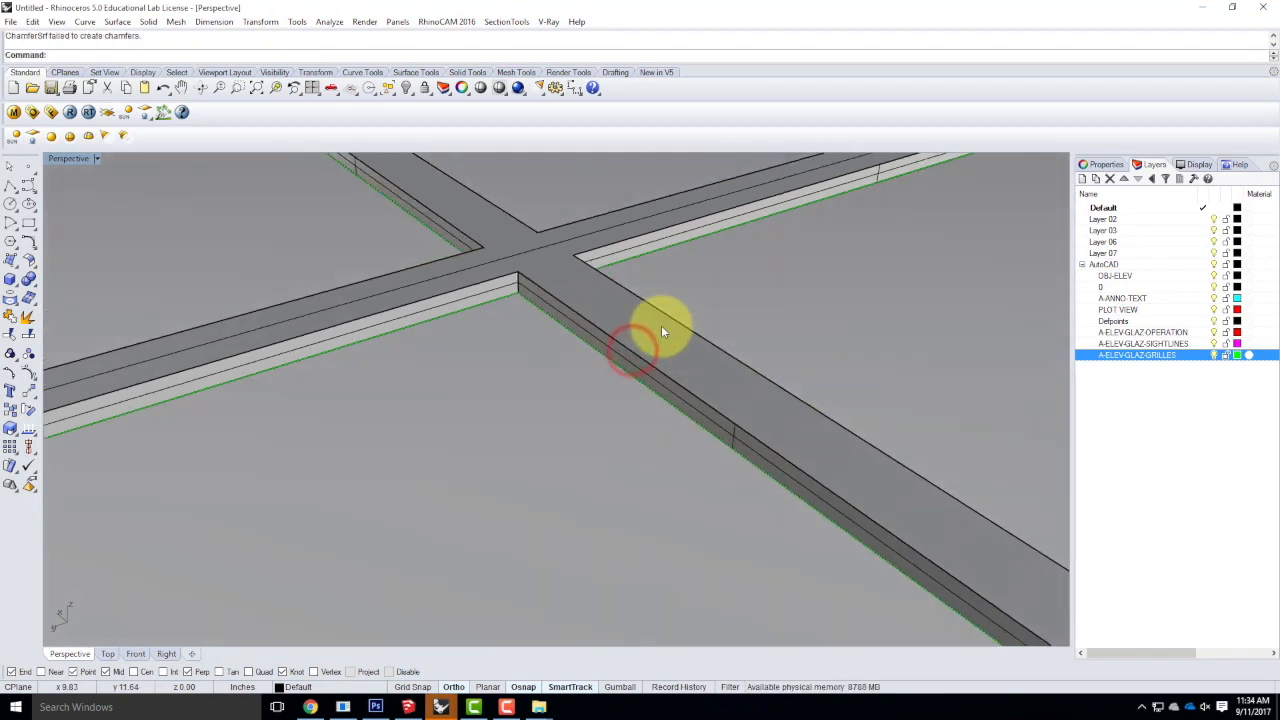
scroll(660, 328, "down", 2)
scroll(582, 294, "up", 3)
scroll(655, 281, "down", 9)
mouse_move(442, 302)
right_mouse_down()
mouse_move(551, 286)
mouse_move(457, 289)
mouse_move(476, 300)
right_mouse_up()
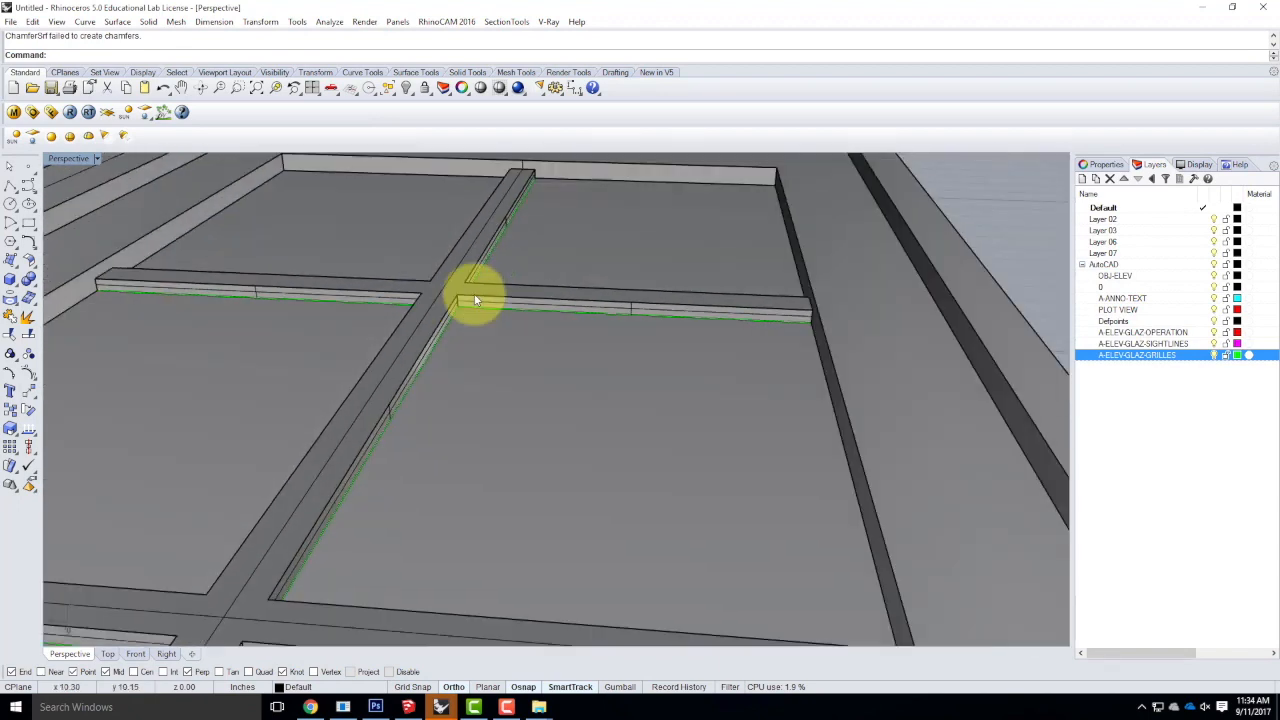
scroll(460, 300, "up", 3)
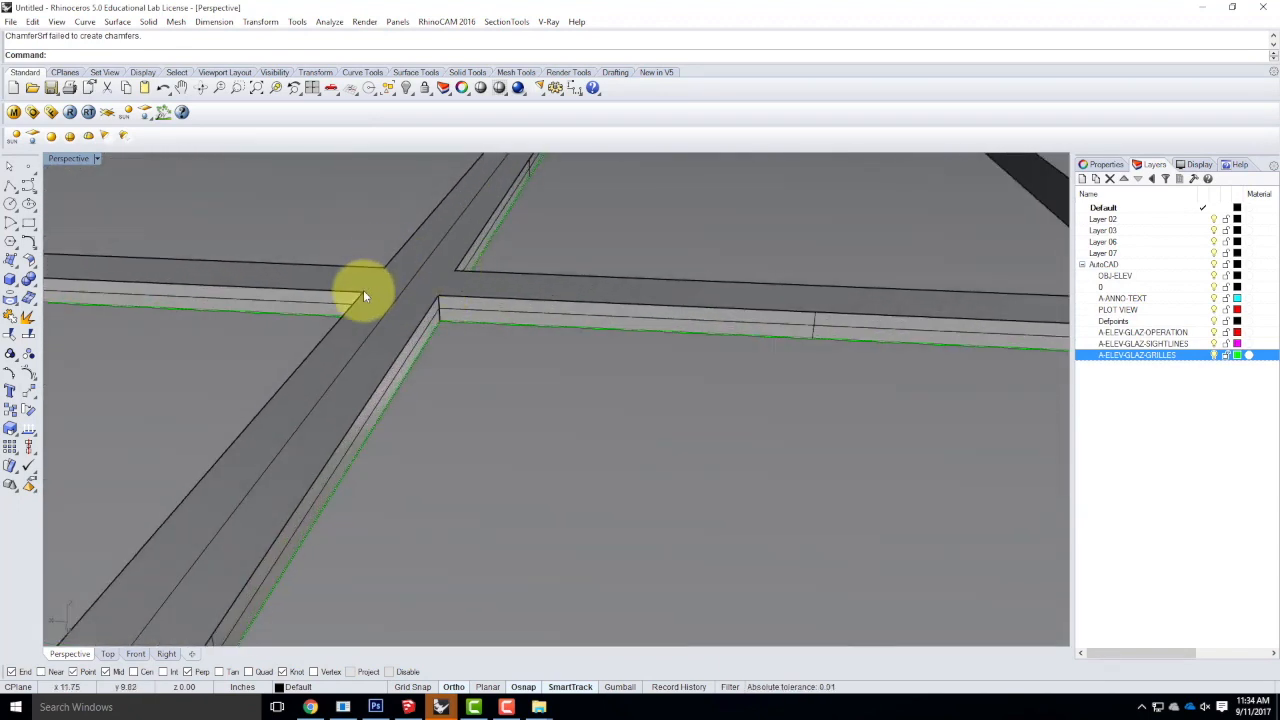
left_click(28, 224)
left_click(392, 274)
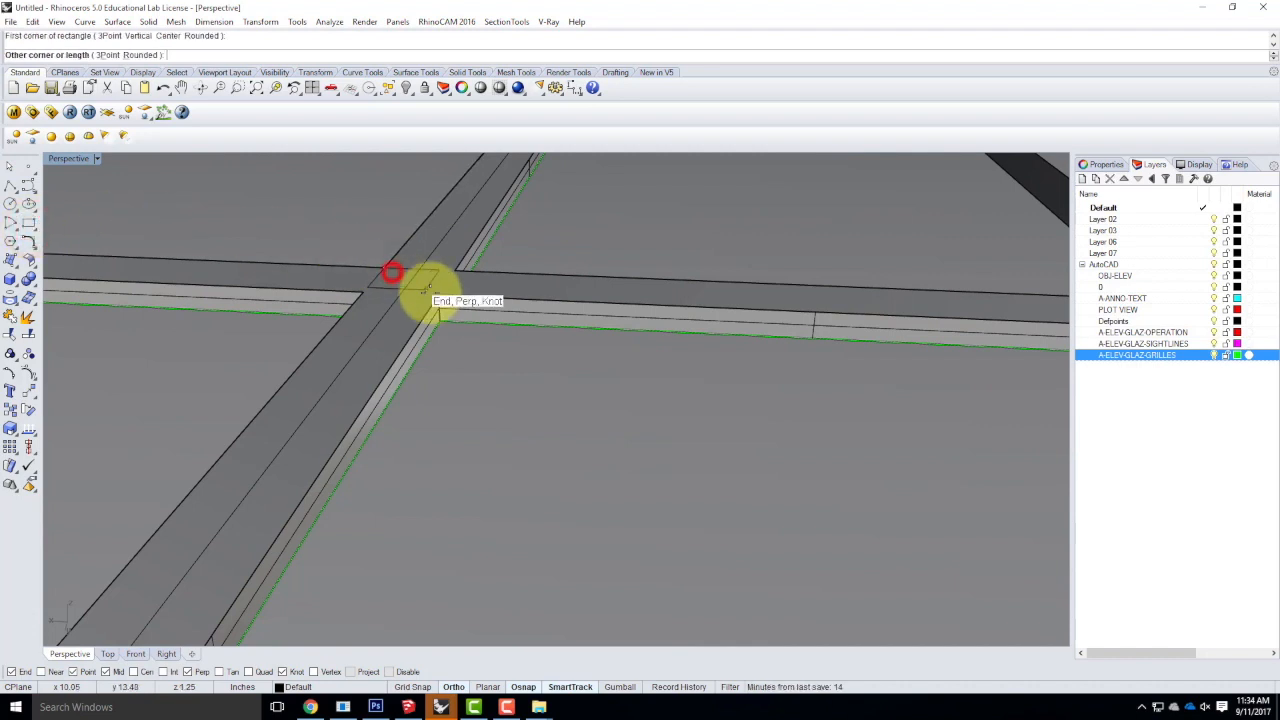
left_click(434, 289)
Split the grille solid using the rectangle at the crossing as the cutting object.
left_click(485, 290)
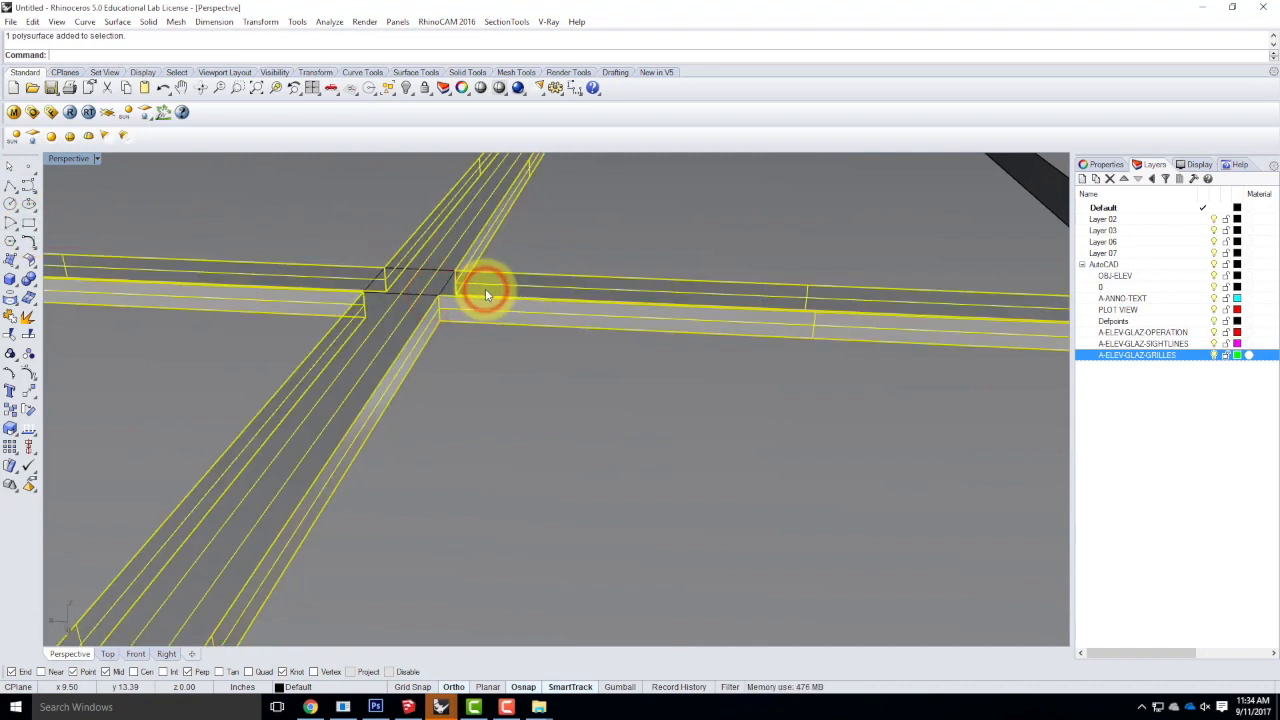
type("Spolit")
key("BackSpace")
key("BackSpace")
key("BackSpace")
key("BackSpace")
key("BackSpace")
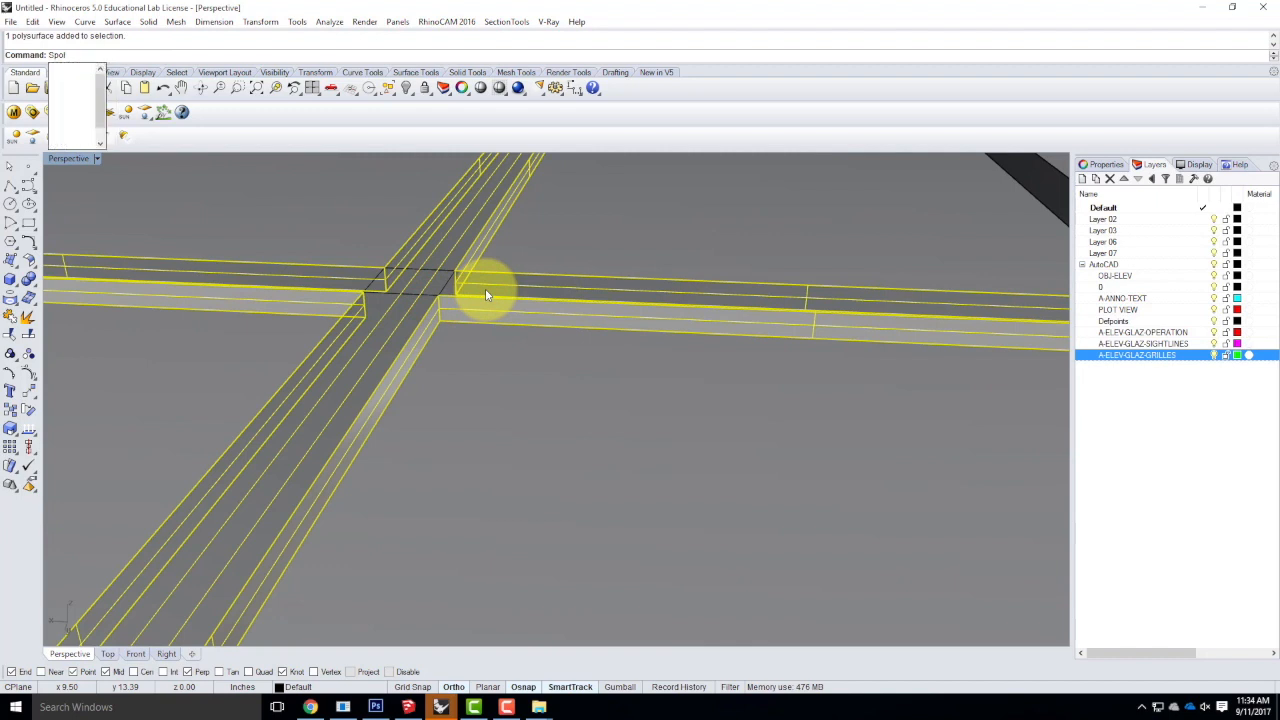
type("s")
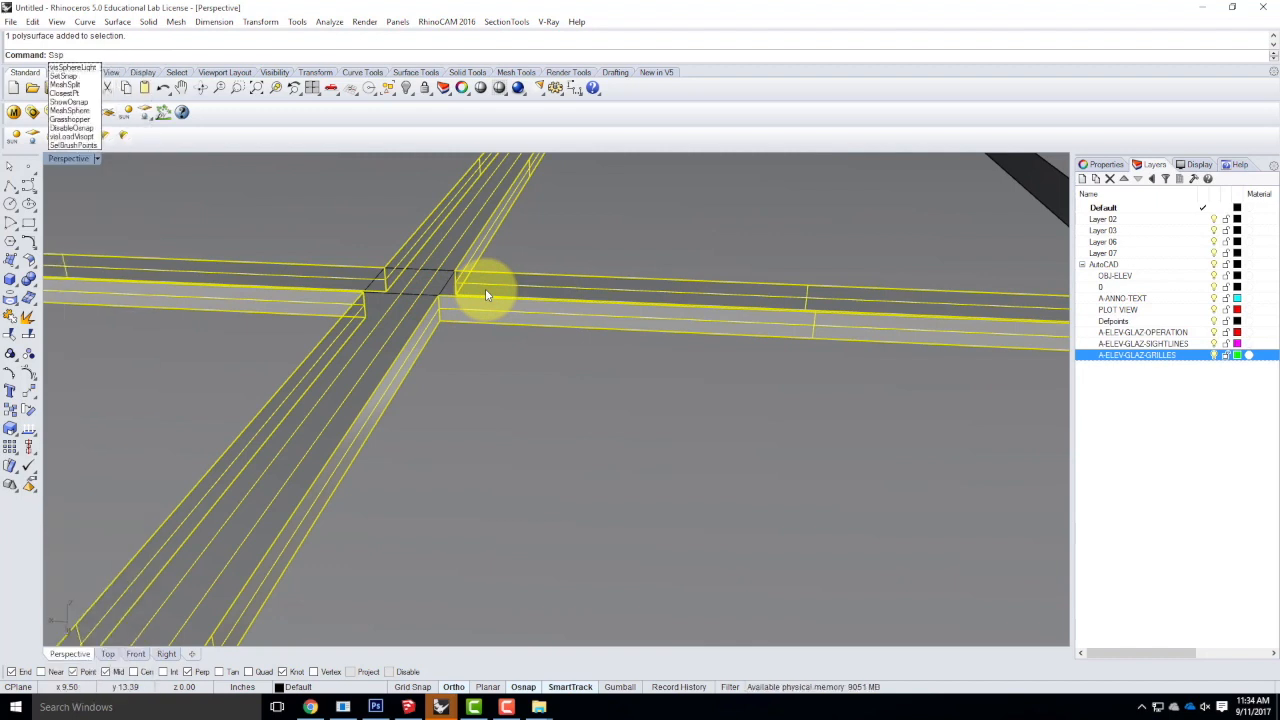
key("BackSpace")
type("p")
key("Return")
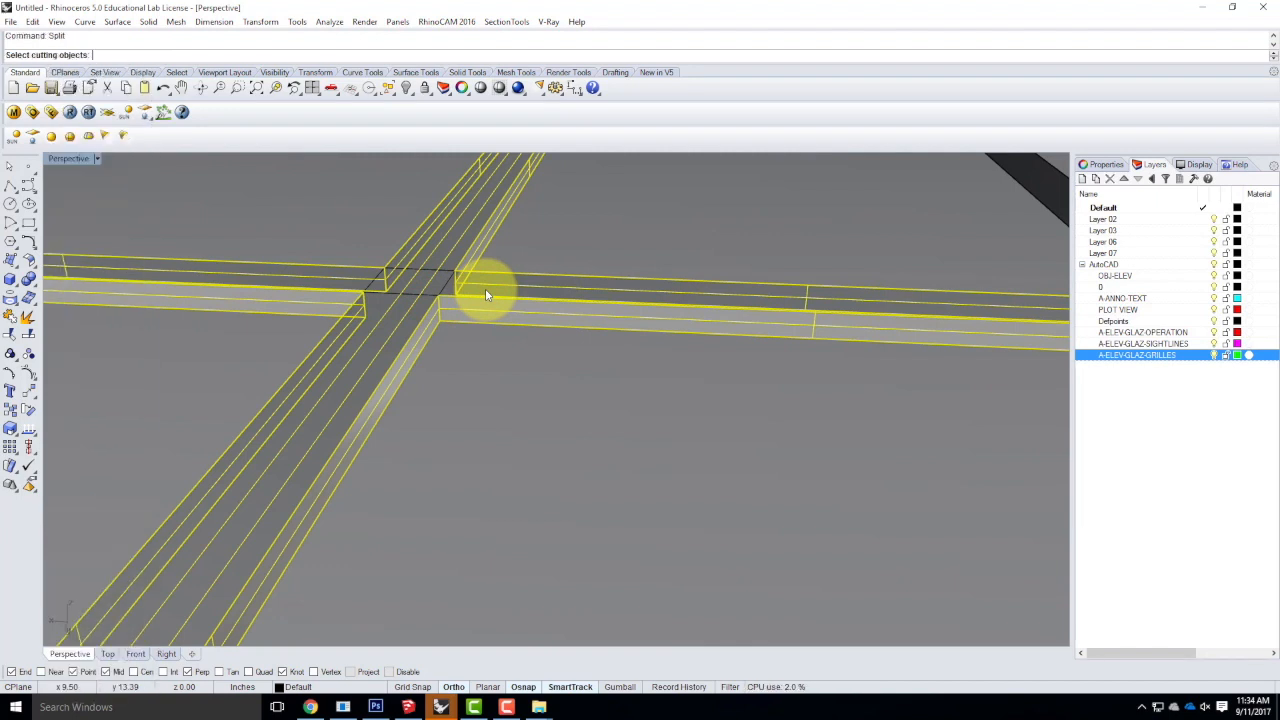
right_click_drag(485, 290, 403, 256)
left_click(415, 275)
right_click(425, 273)
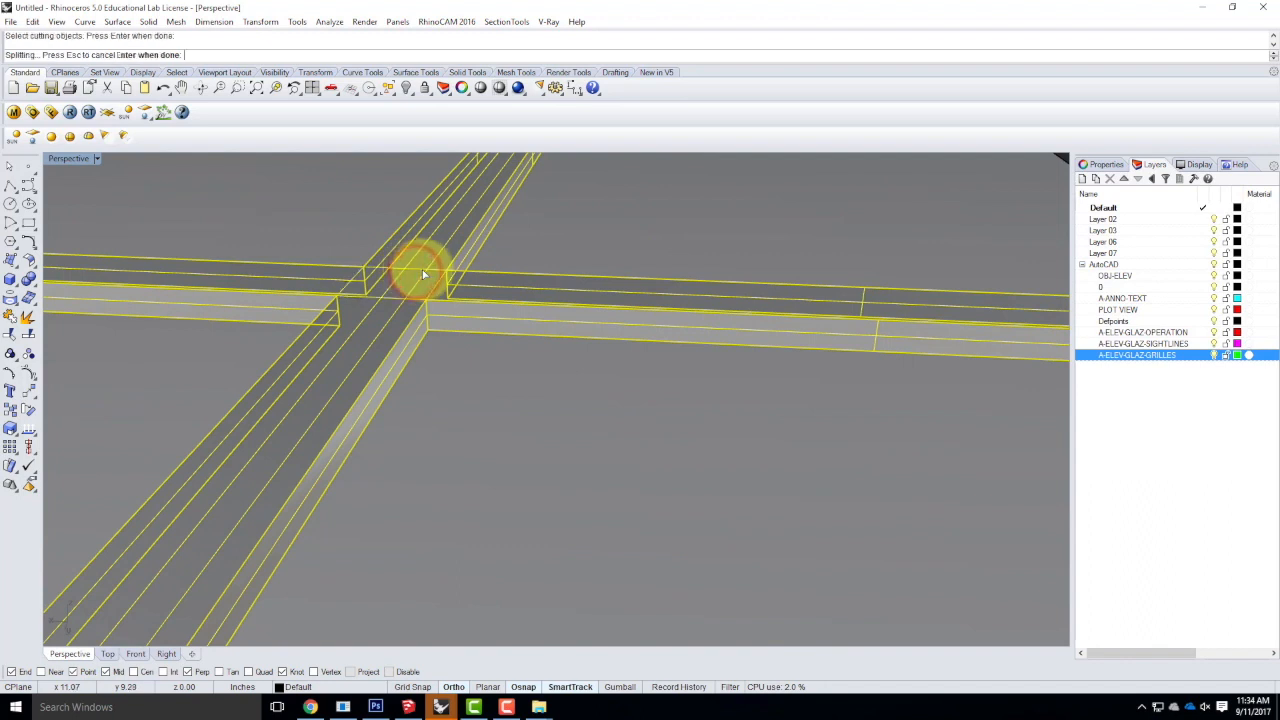
Chamfer the edge between the side and top faces of the grille bar beside the split crossing.
left_click(463, 371)
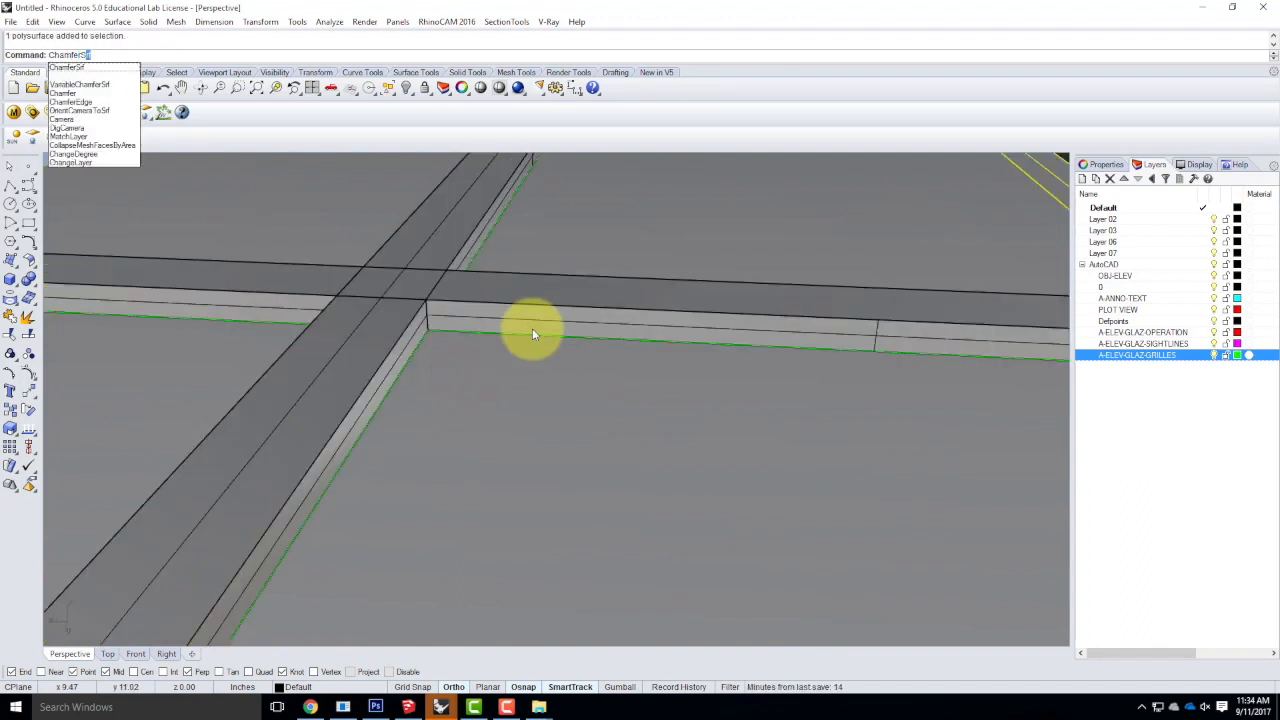
key("Return")
left_click(533, 330)
left_click(534, 292)
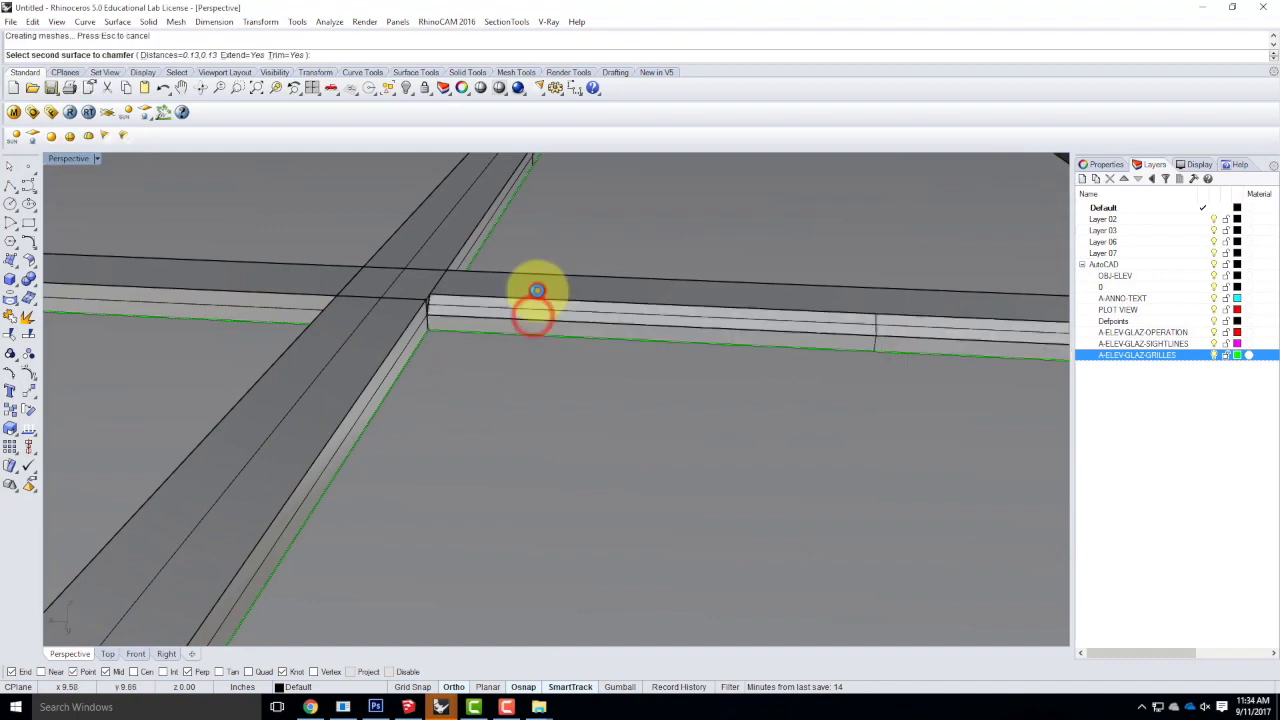
right_click_drag(660, 296, 615, 330)
scroll(772, 405, "up", 3)
right_click(764, 415)
left_click(766, 417)
left_click(741, 392)
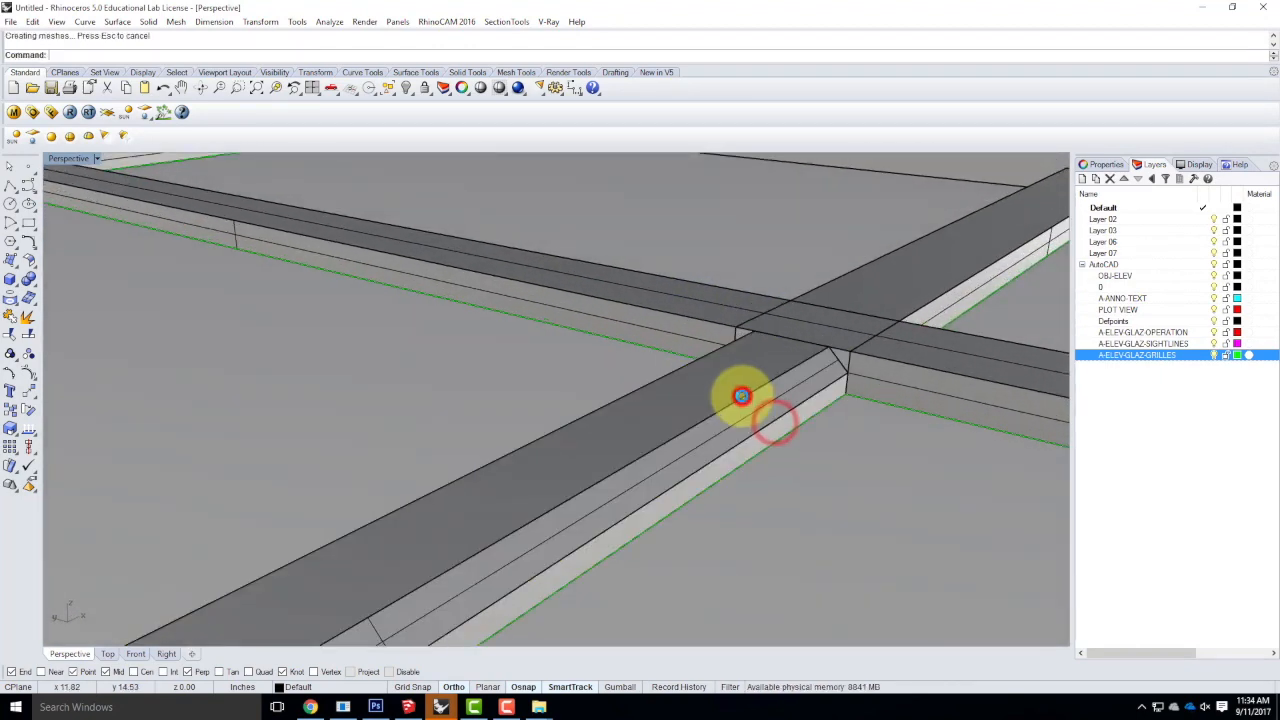
Undo the trial surface chamfers and the split of the grille.
right_click_drag(857, 337, 822, 420)
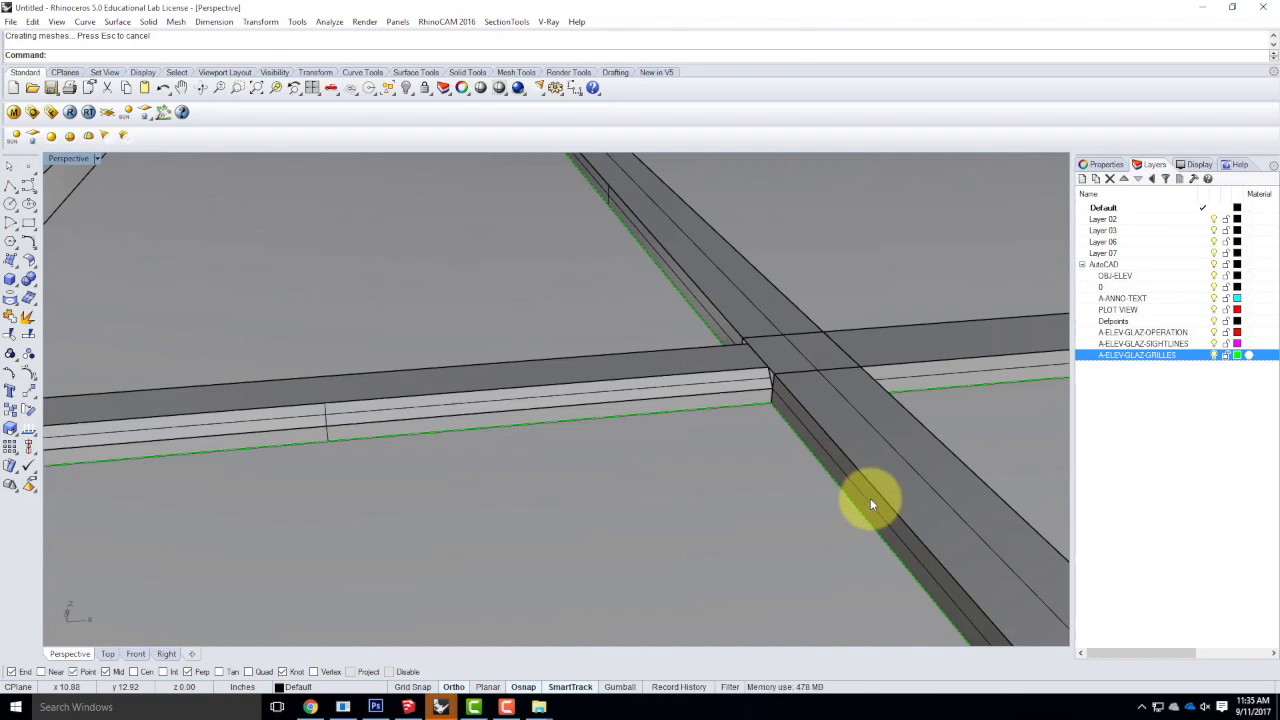
key("ctrl+z")
scroll(820, 404, "down", 3)
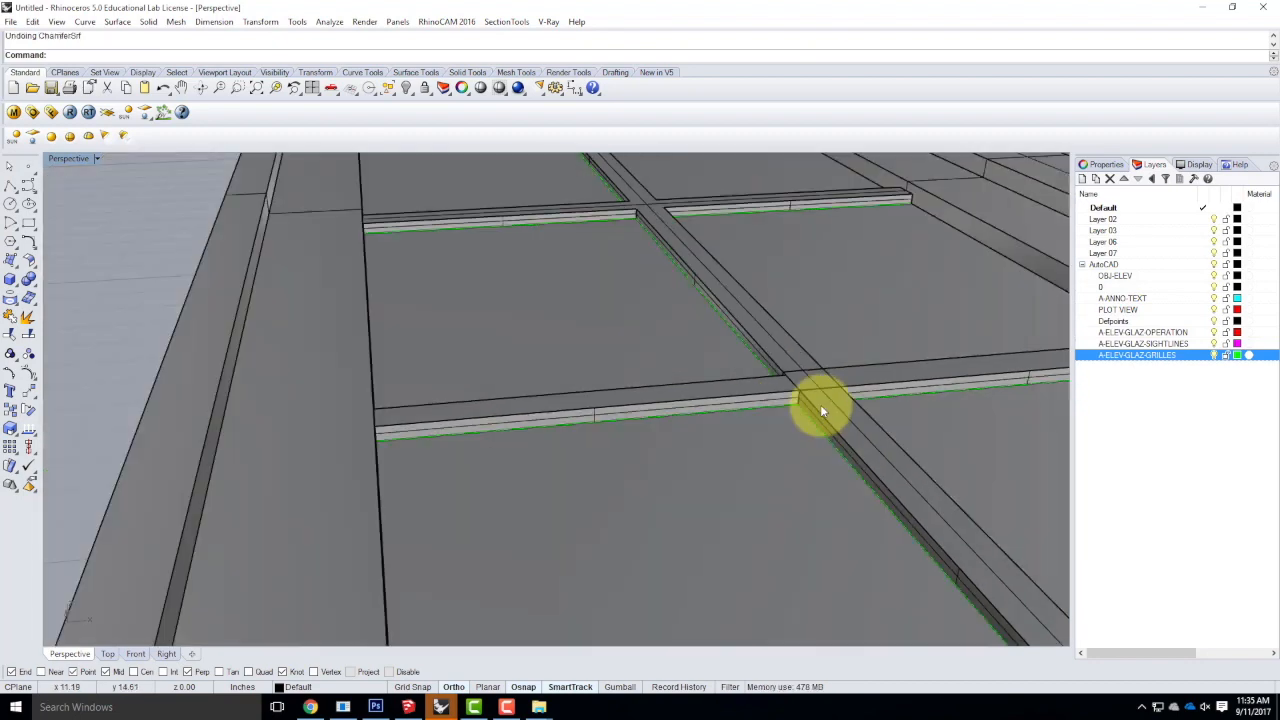
scroll(656, 418, "down", 5)
key("ctrl+z")
Copy the whole grille into the empty sash, from the inner corner of its glass opening to the matching corner of the other opening.
right_click_drag(598, 432, 768, 457)
scroll(800, 500, "down", 5)
right_click_drag(694, 528, 572, 407)
scroll(620, 412, "up", 3)
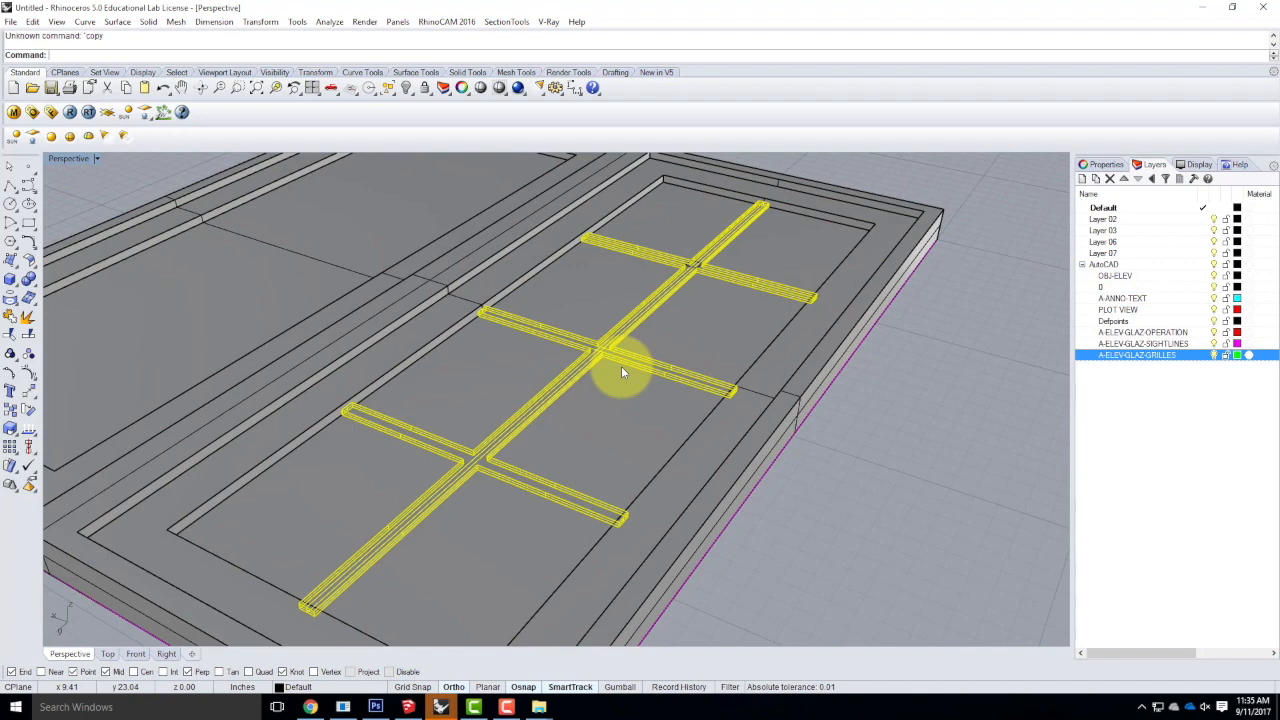
scroll(912, 374, "down", 5)
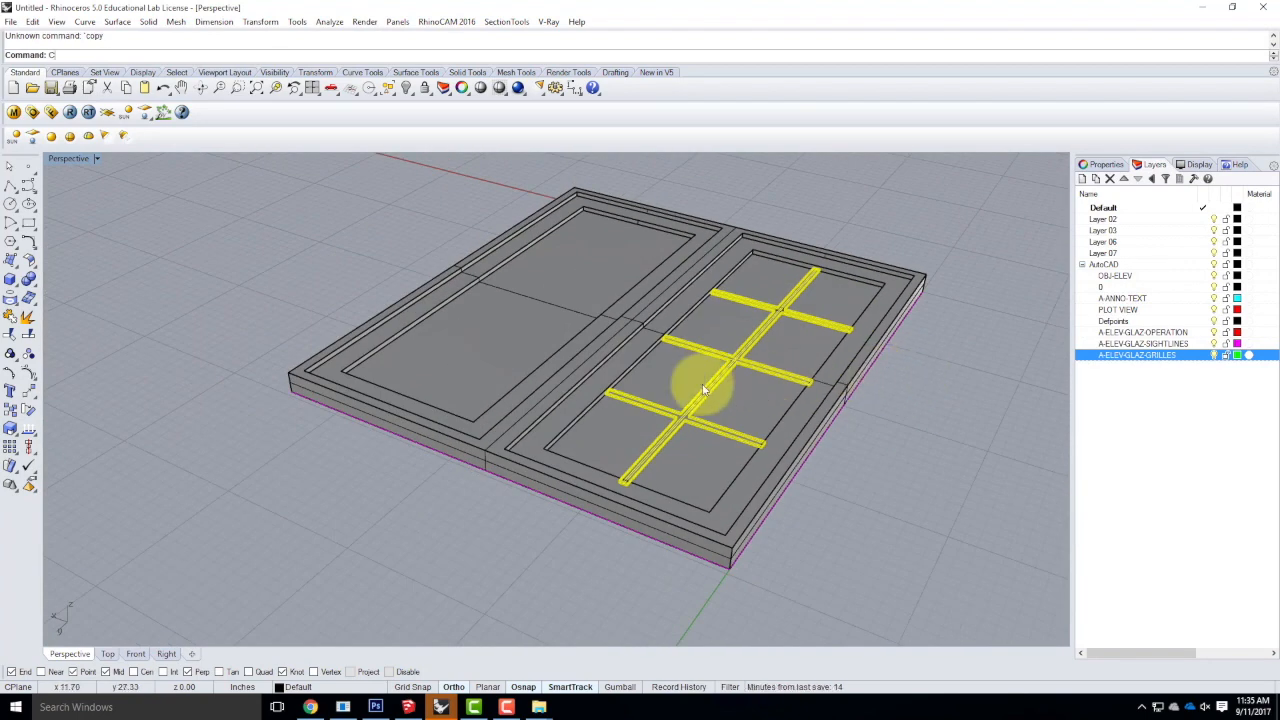
scroll(545, 440, "up", 3)
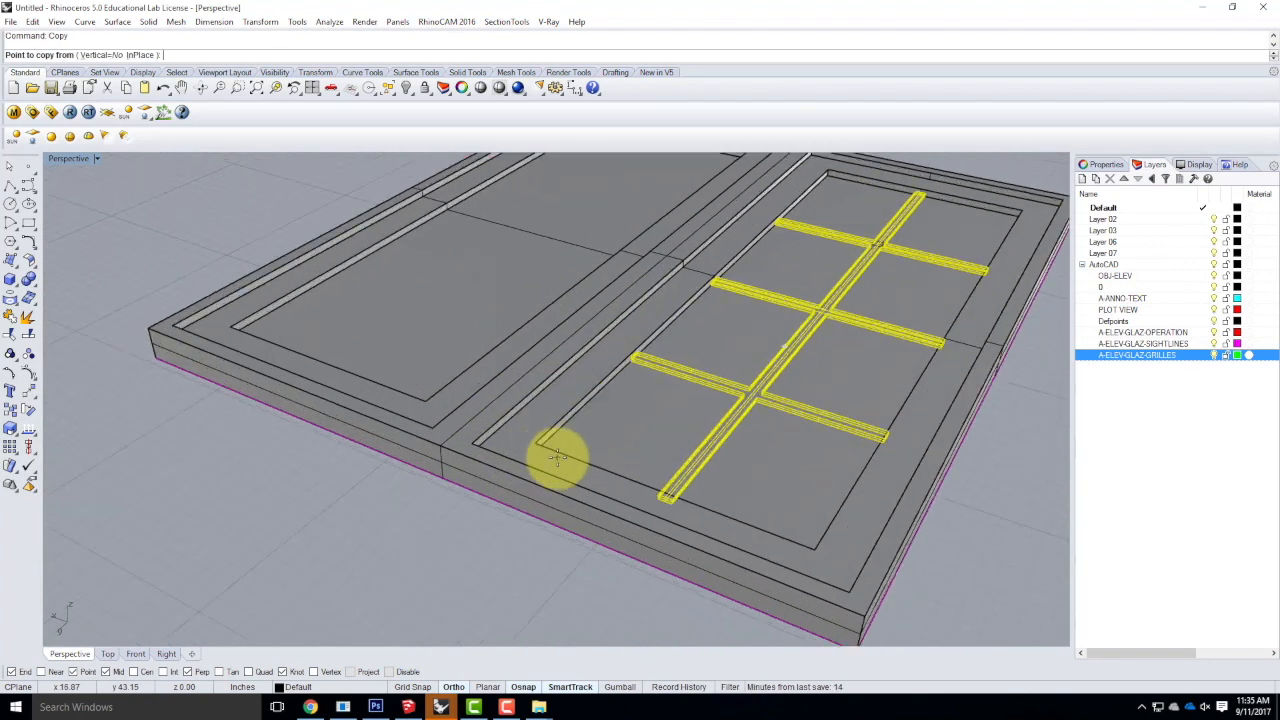
left_click(535, 440)
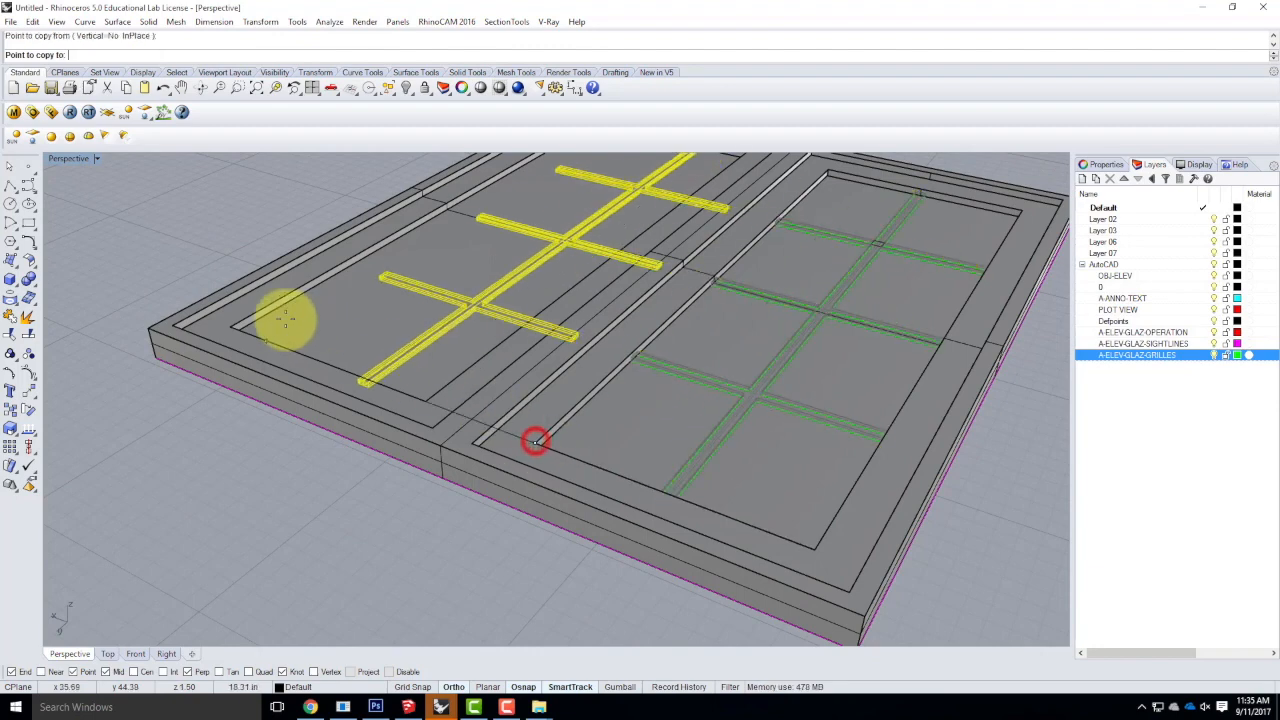
left_click(231, 322)
key("Return")
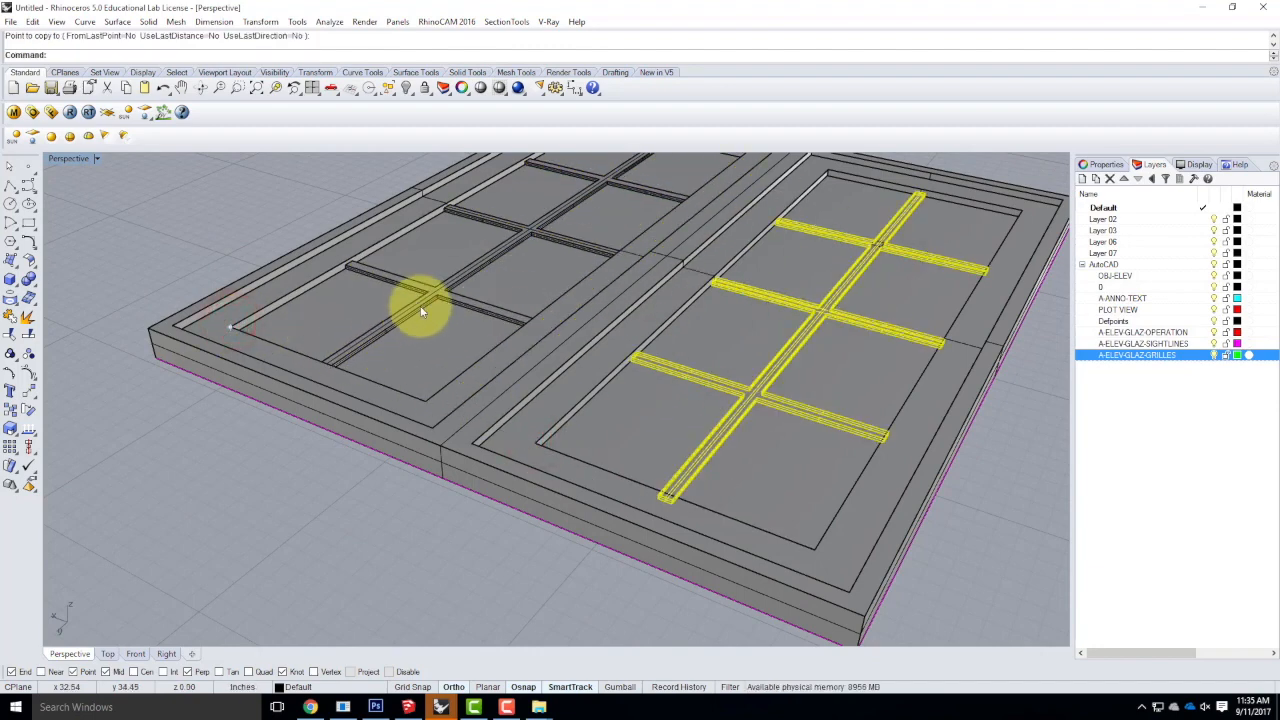
Copy both grilles vertically down 0.75 inch to the underside of the glass panes, with the viewport in Ghosted display.
left_click(420, 305)
left_click(729, 389, "shift")
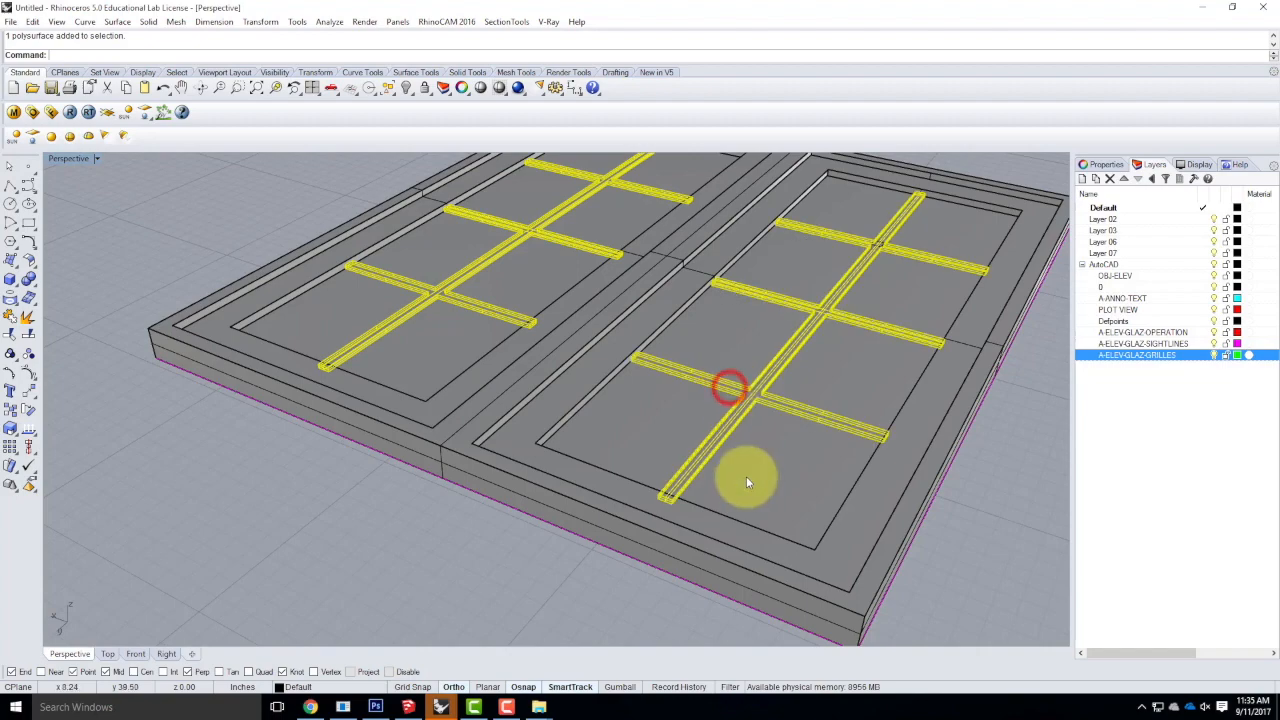
type("Copy")
key("Return")
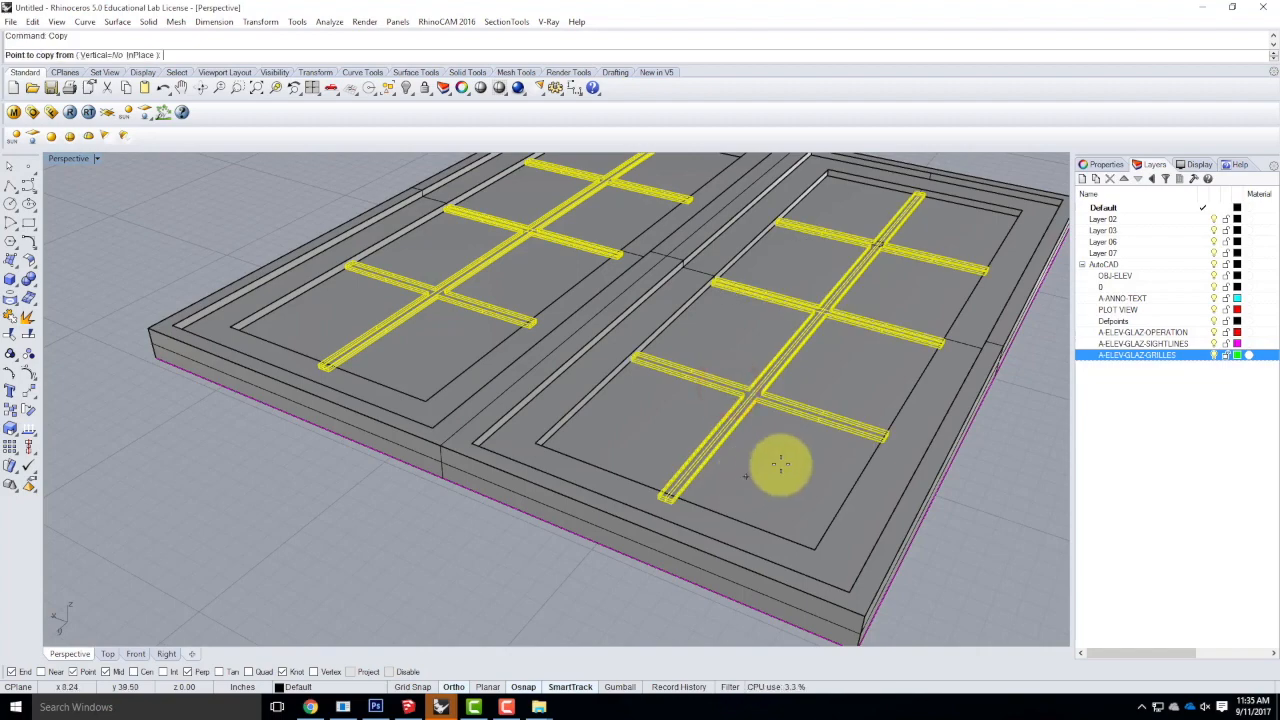
scroll(793, 568, "up", 4)
scroll(517, 423, "up", 8)
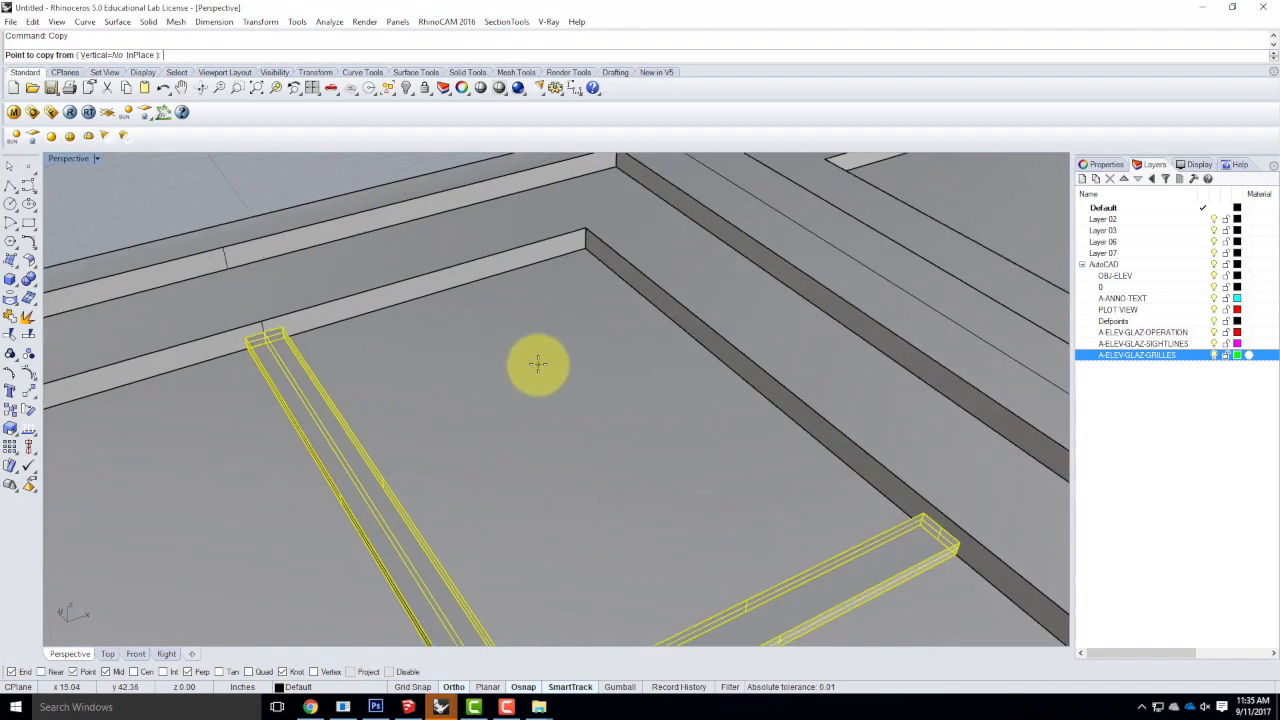
type("v")
key("Return")
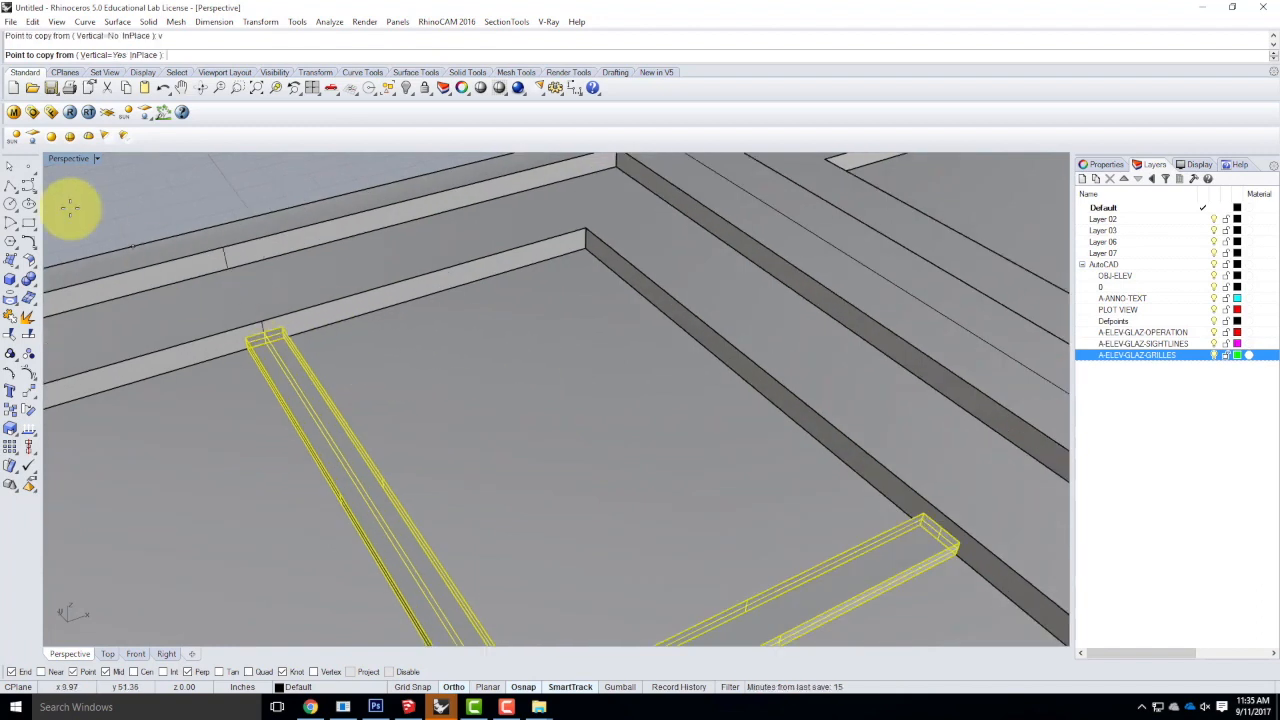
left_click(99, 160)
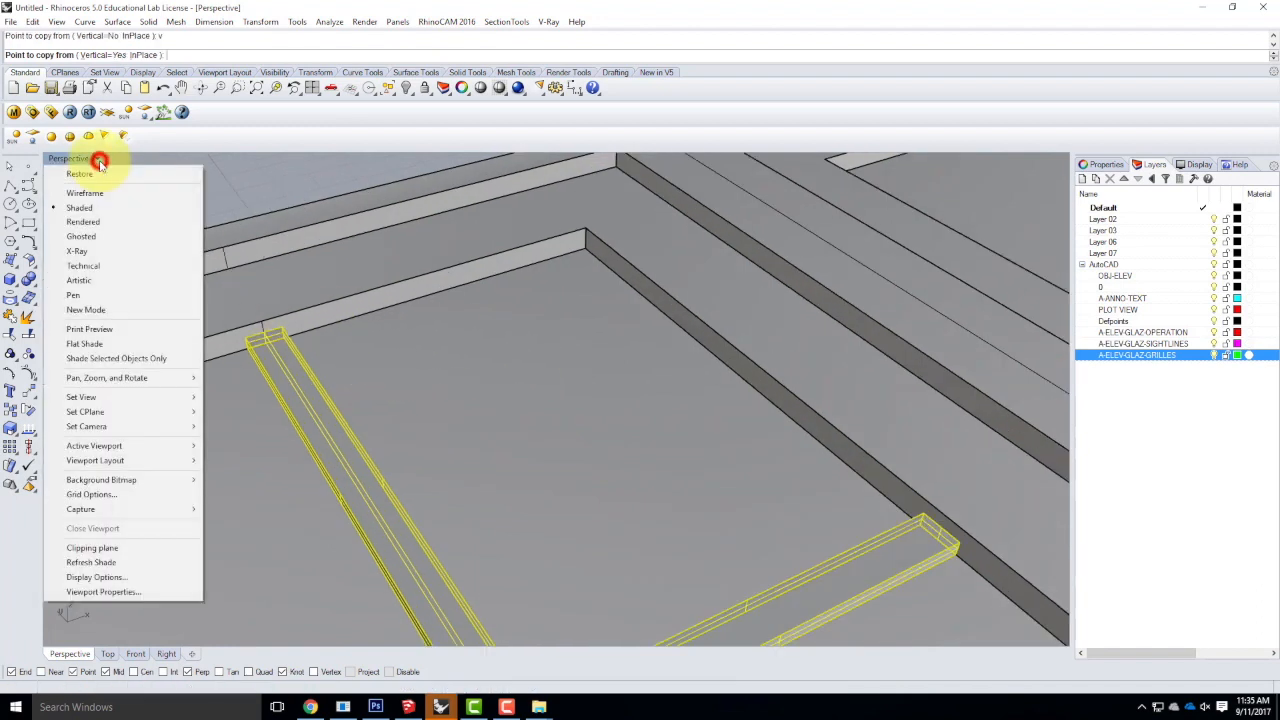
left_click(89, 237)
left_click(260, 338)
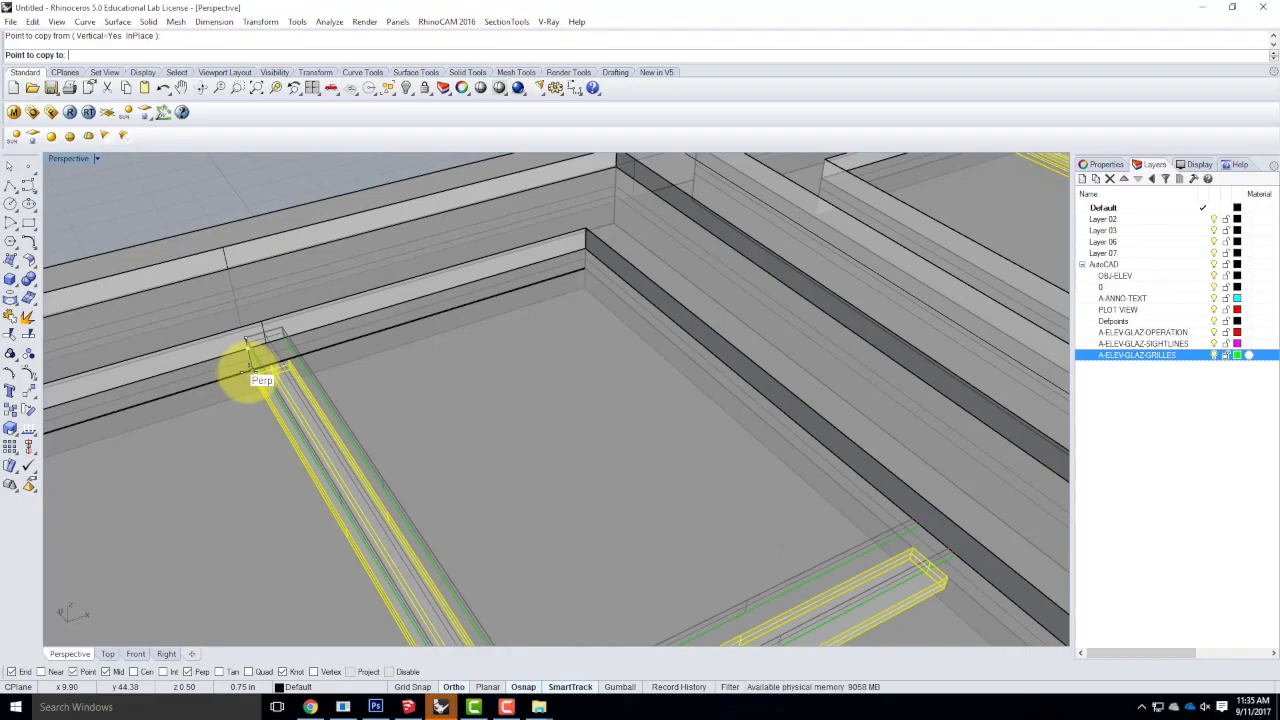
left_click(249, 370)
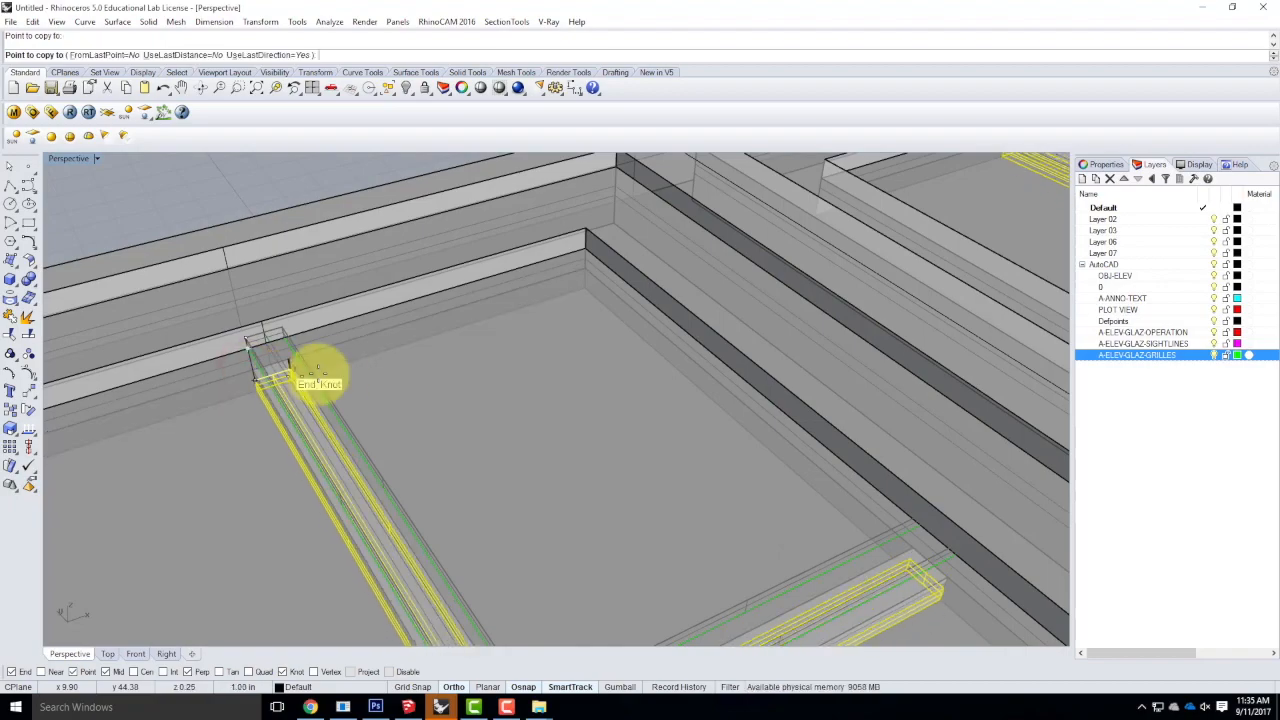
key("Return")
scroll(391, 319, "down", 5)
mouse_move(403, 408)
right_mouse_down()
mouse_move(405, 290)
mouse_move(306, 294)
mouse_move(306, 375)
right_mouse_up()
scroll(479, 412, "down", 7)
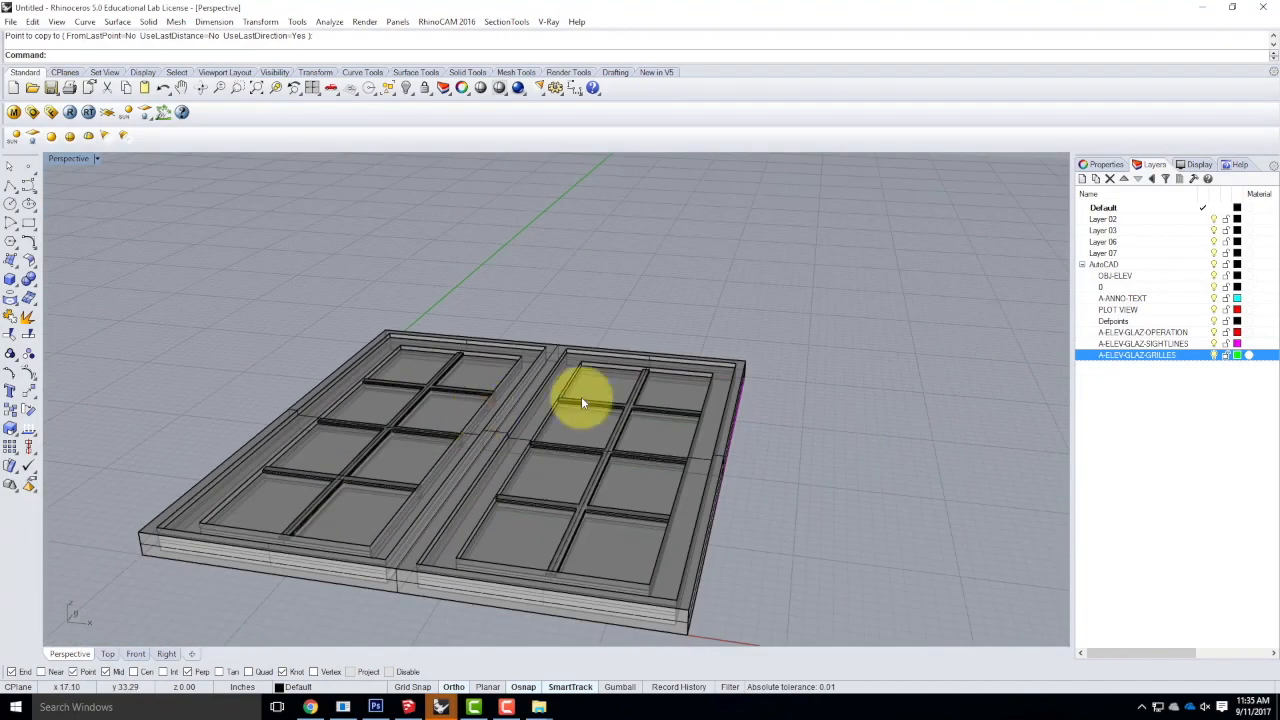
mouse_move(766, 426)
right_mouse_down()
mouse_move(594, 463)
mouse_move(446, 462)
mouse_move(456, 450)
right_mouse_up()
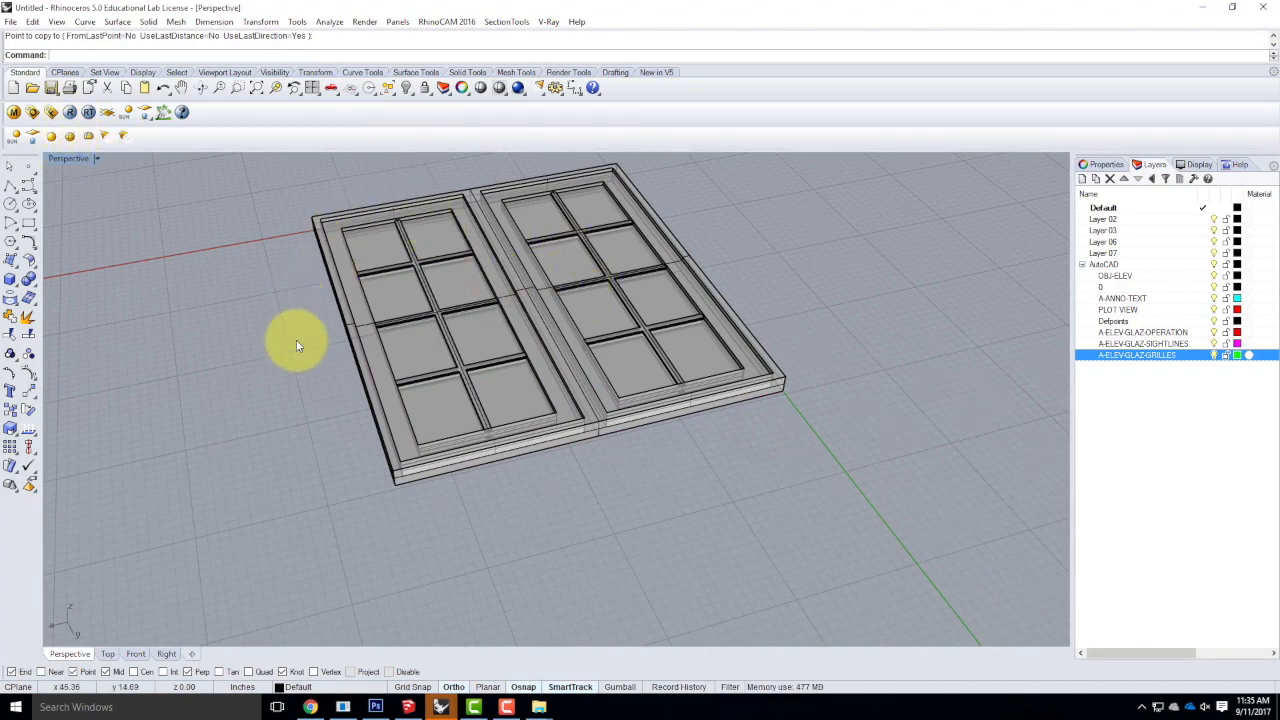
Rotate the entire window model in 3D about its lower short edge so that it stands upright.
scroll(280, 310, "down", 4)
right_click_drag(277, 309, 455, 370)
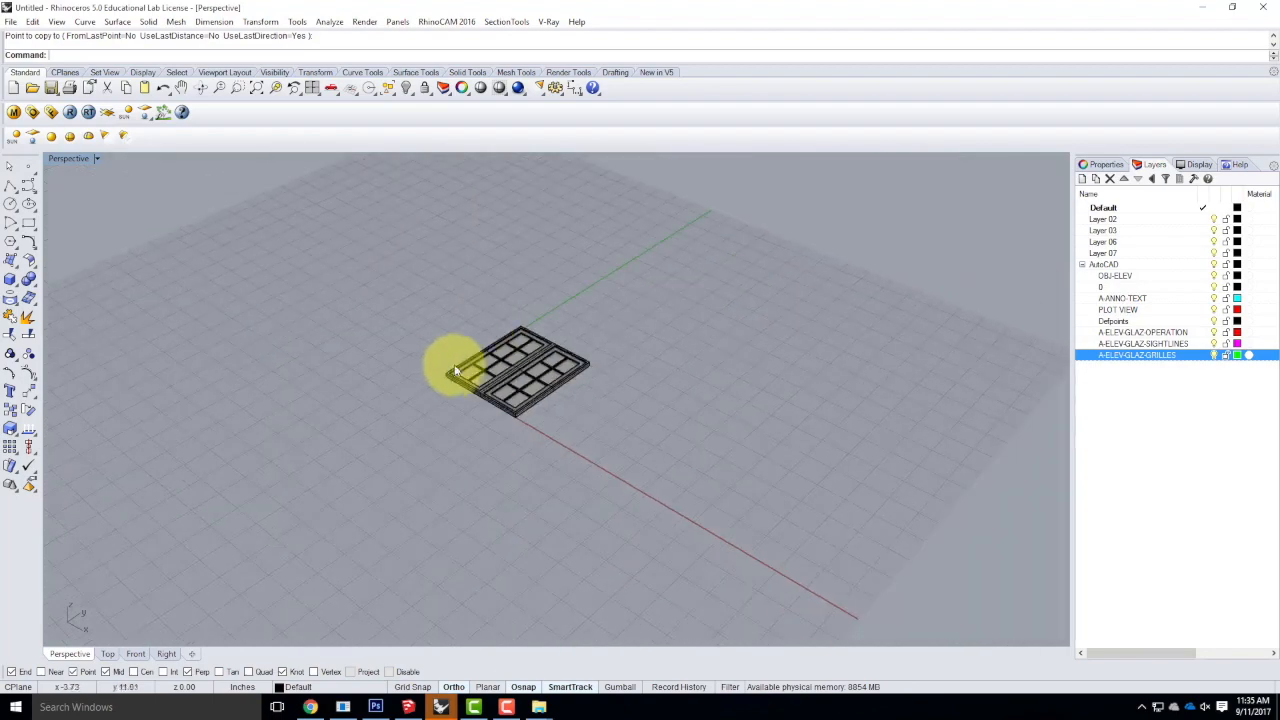
scroll(450, 371, "up", 5)
key("Escape")
left_click_drag(349, 243, 904, 566)
type("Rotate3D")
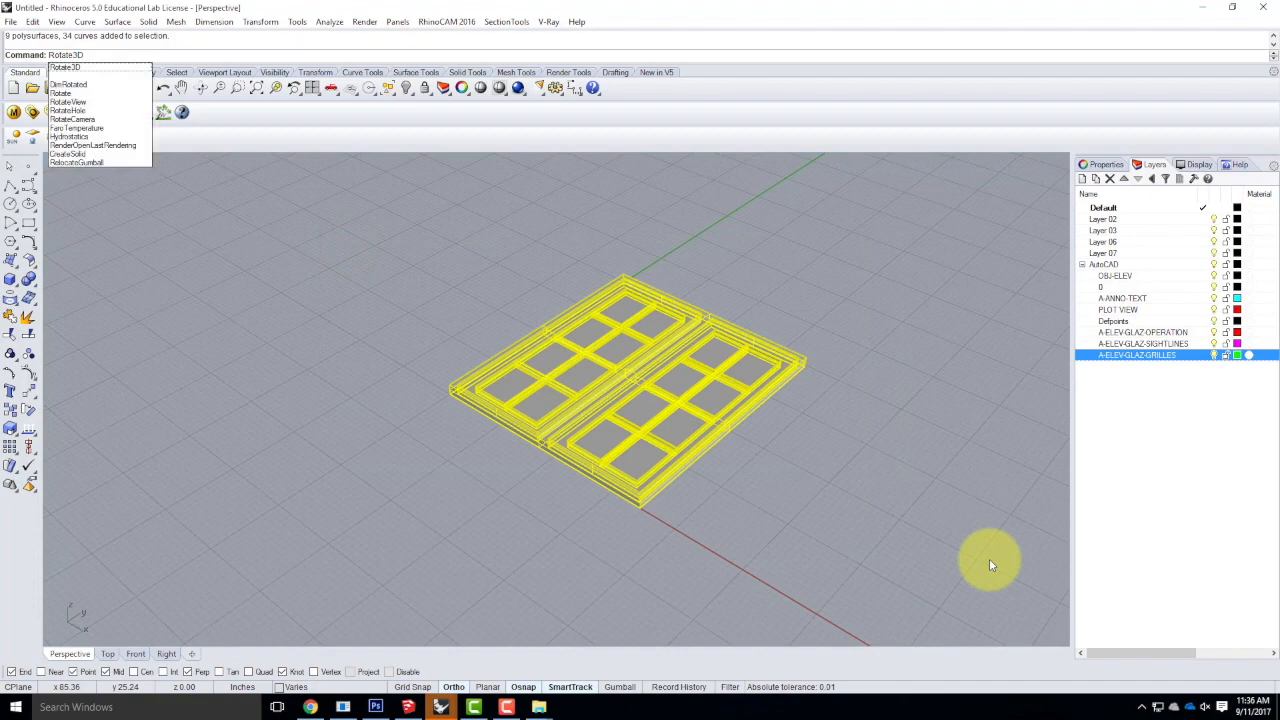
key("Return")
scroll(470, 410, "up", 3)
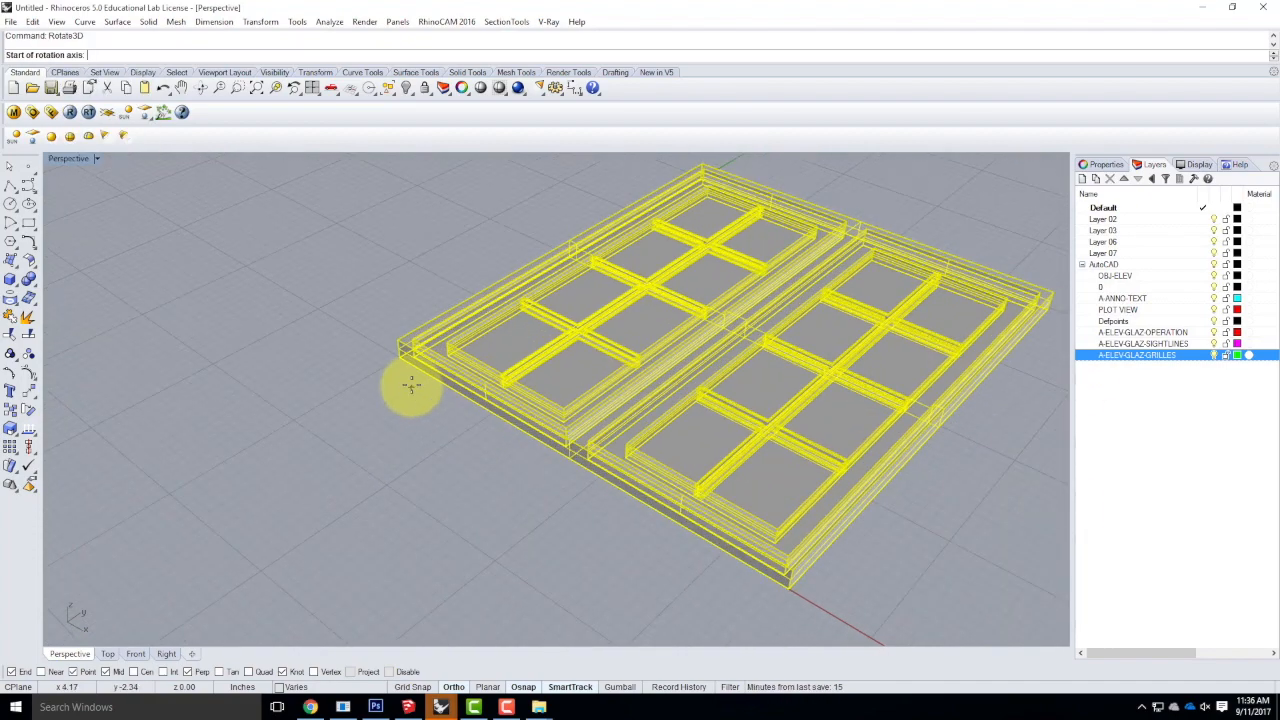
left_click(400, 356)
left_click(817, 607)
scroll(514, 363, "down", 5)
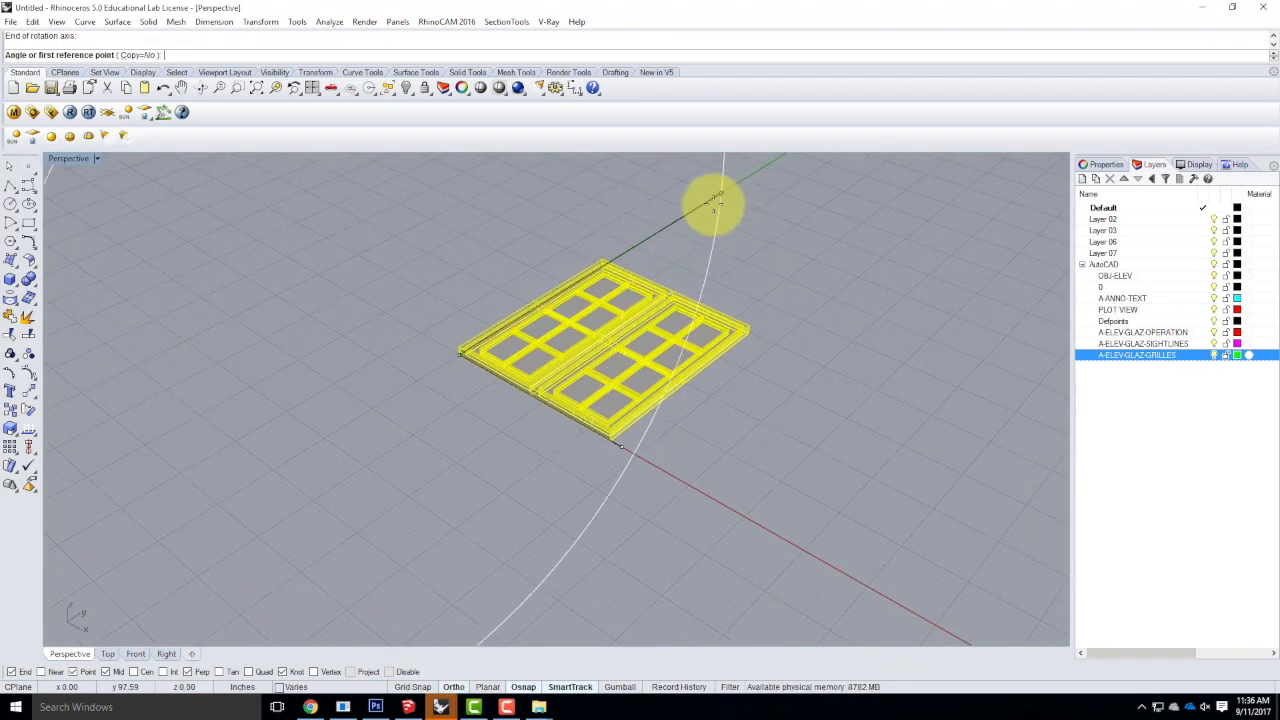
left_click(697, 209)
left_click(443, 191)
left_click(430, 434)
right_click_drag(477, 483, 522, 420)
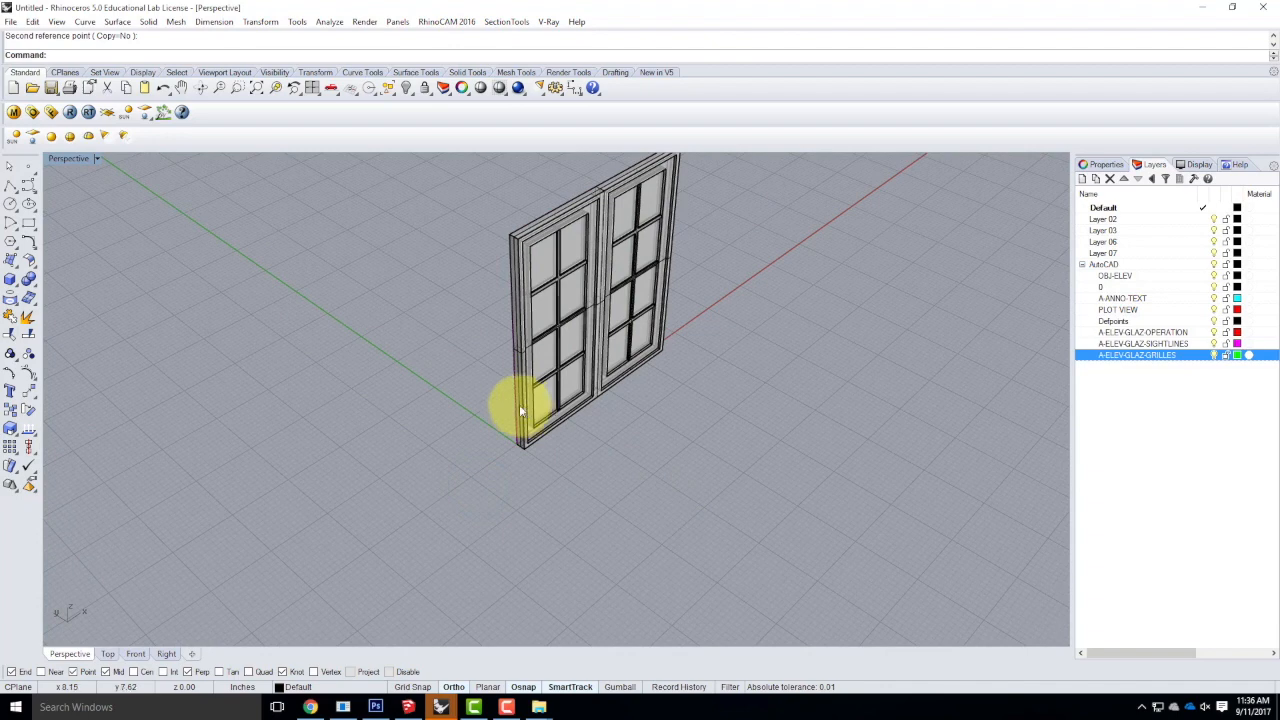
Draw a full-width sill box from the window's bottom front edge, about 3.8 inches deep and 1.5 inches high downward.
left_click(12, 281)
scroll(560, 448, "up", 3)
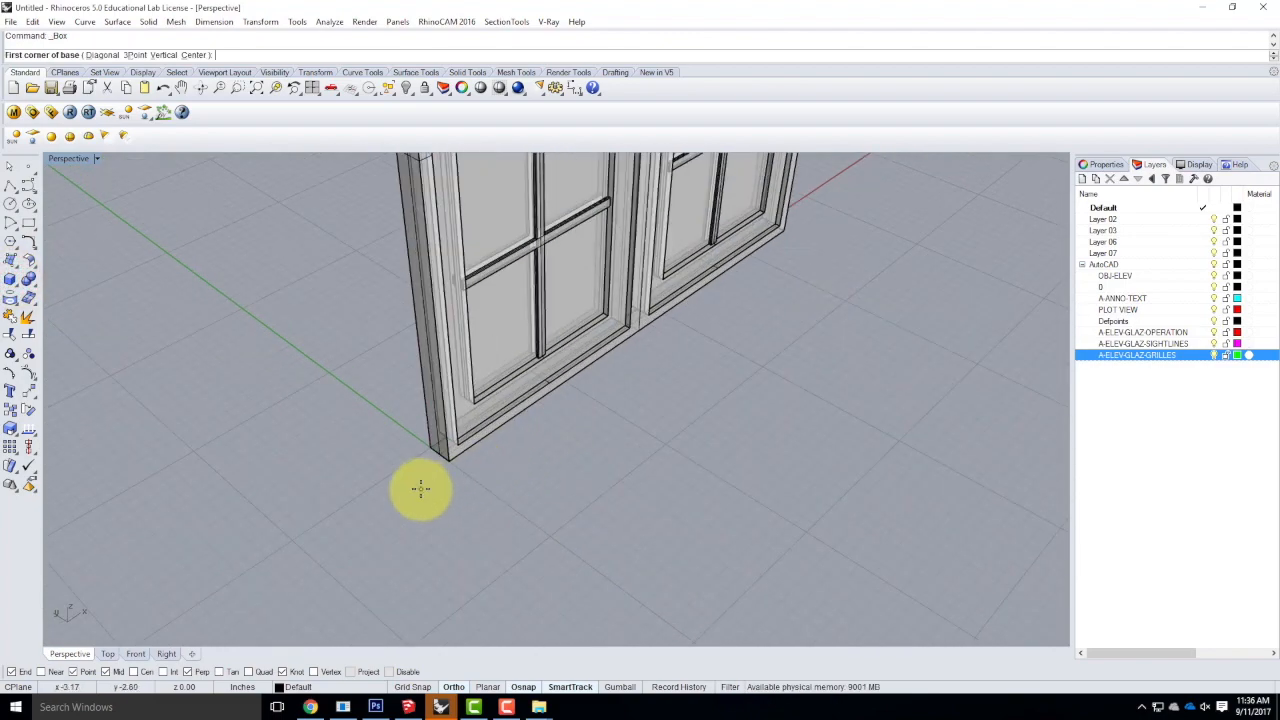
left_click(449, 466)
scroll(351, 557, "down", 4)
scroll(530, 450, "up", 5)
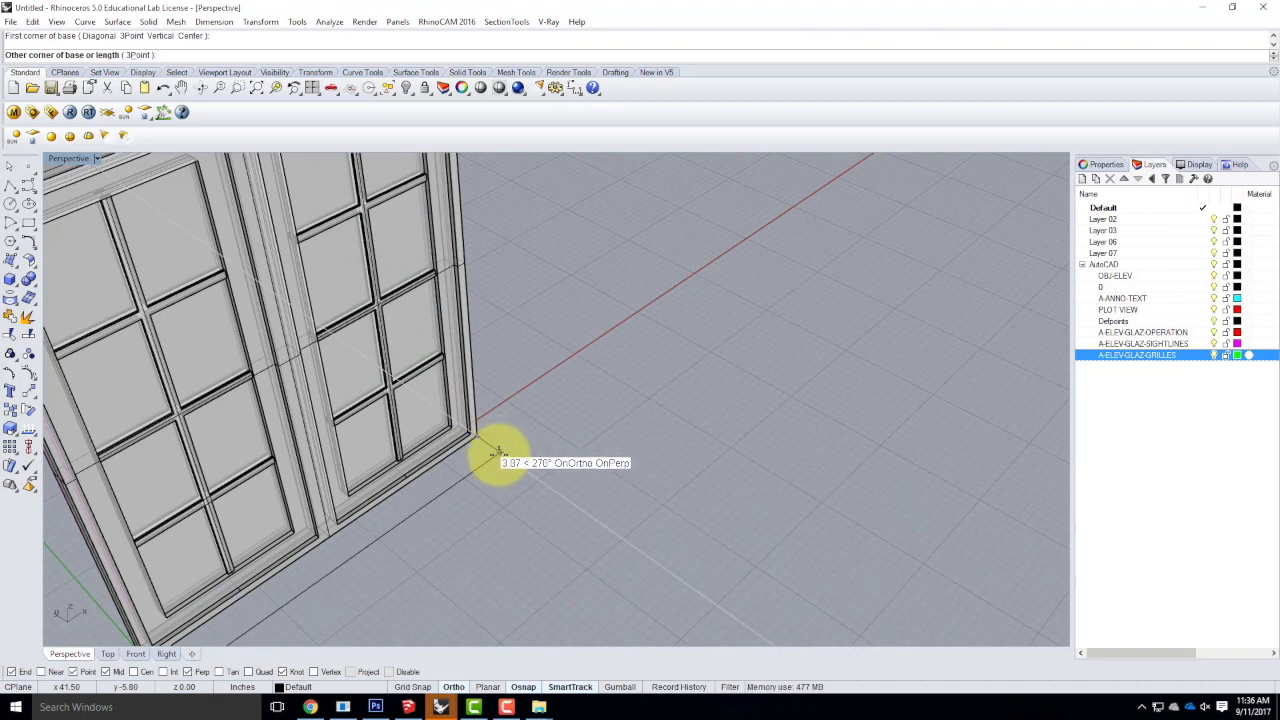
left_click(498, 452)
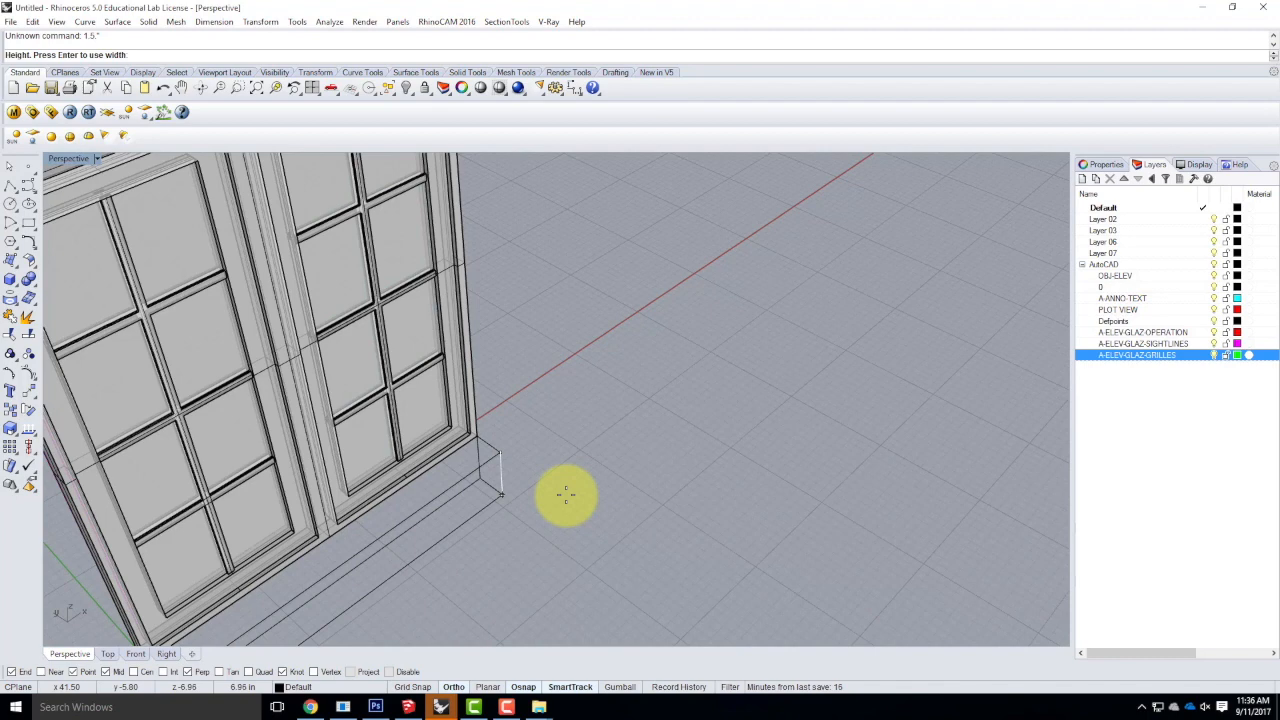
key("Return")
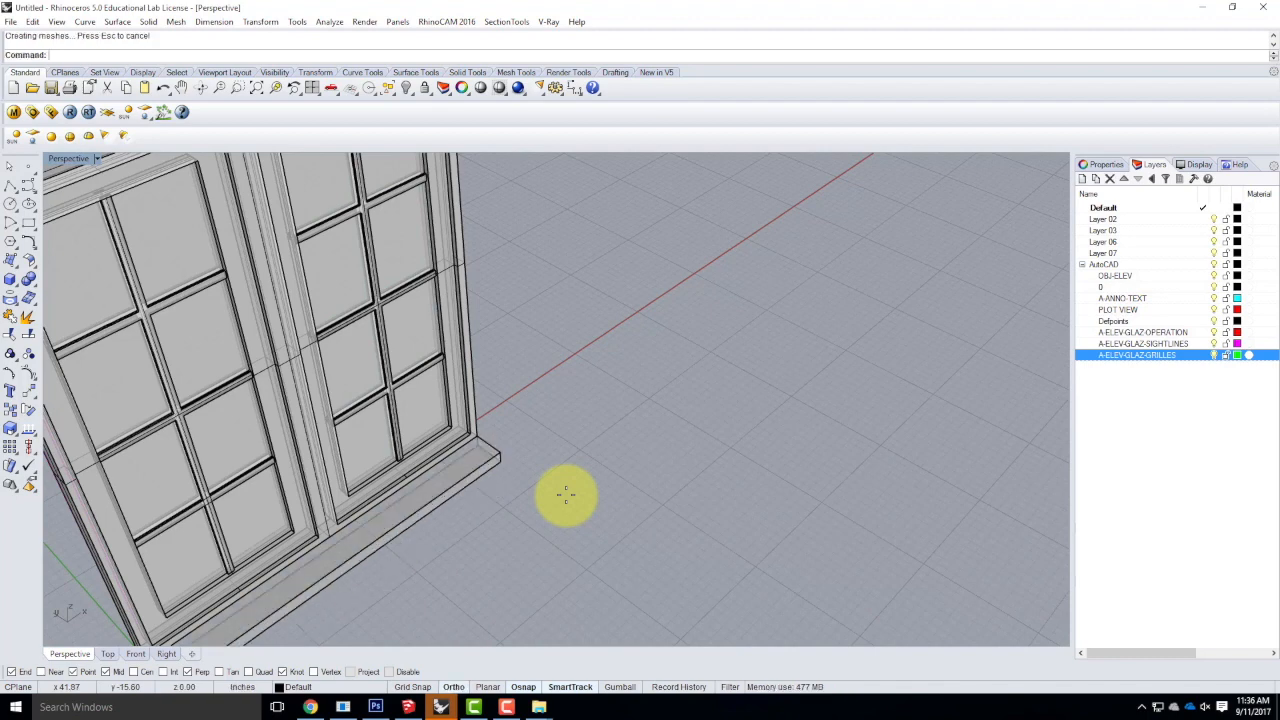
Scale the sill box in one direction from its edge at the window so that its depth is 2 inches.
scroll(486, 480, "down", 5)
scroll(477, 486, "up", 2)
left_click(477, 484)
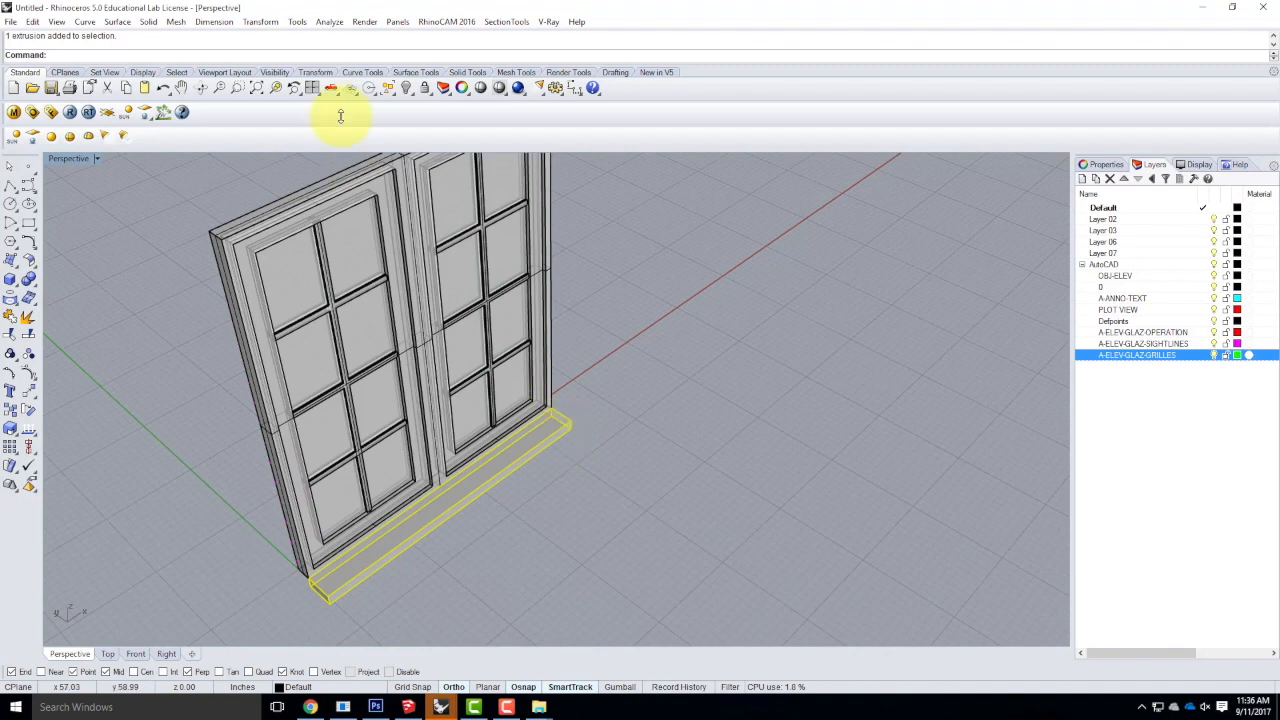
left_click(265, 22)
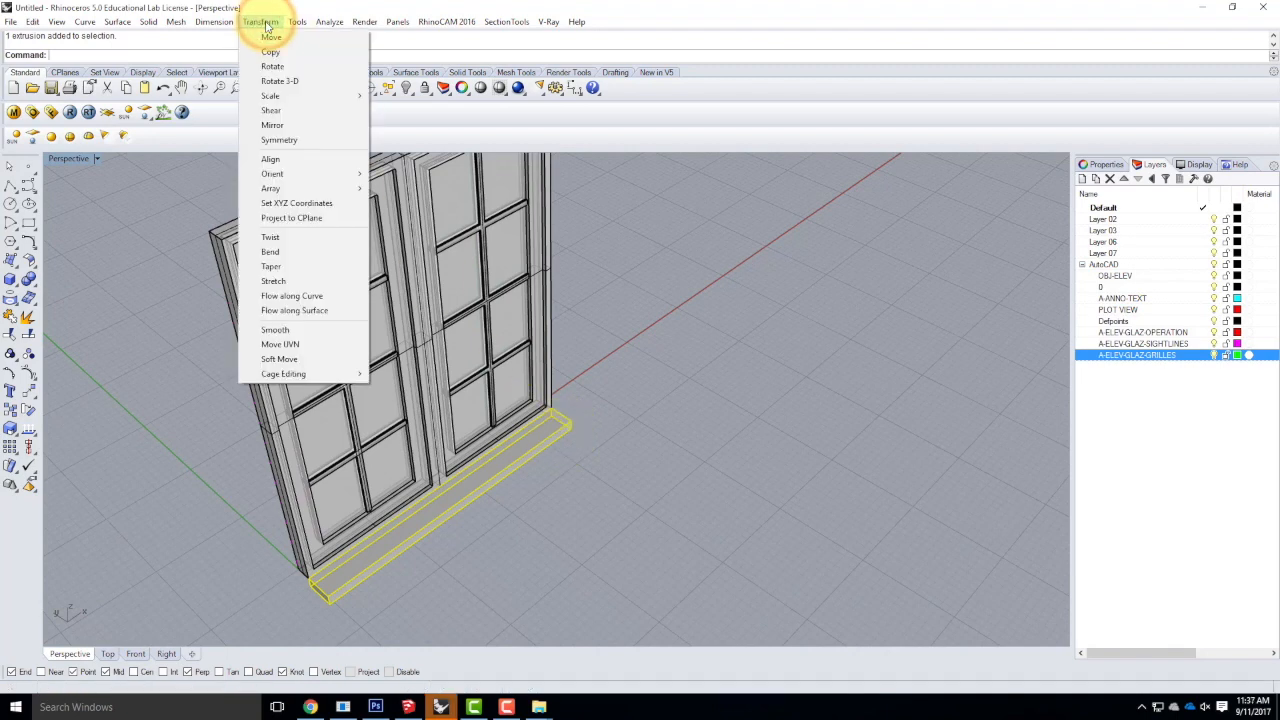
mouse_move(338, 95)
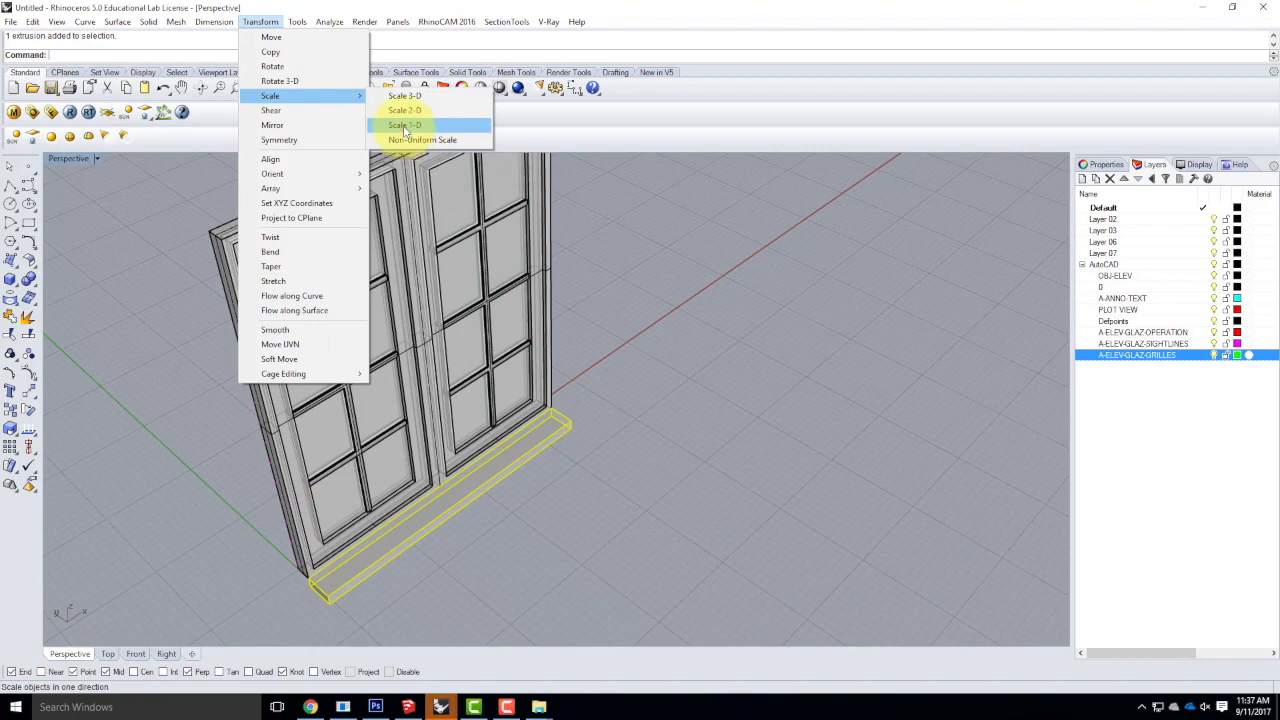
left_click(404, 127)
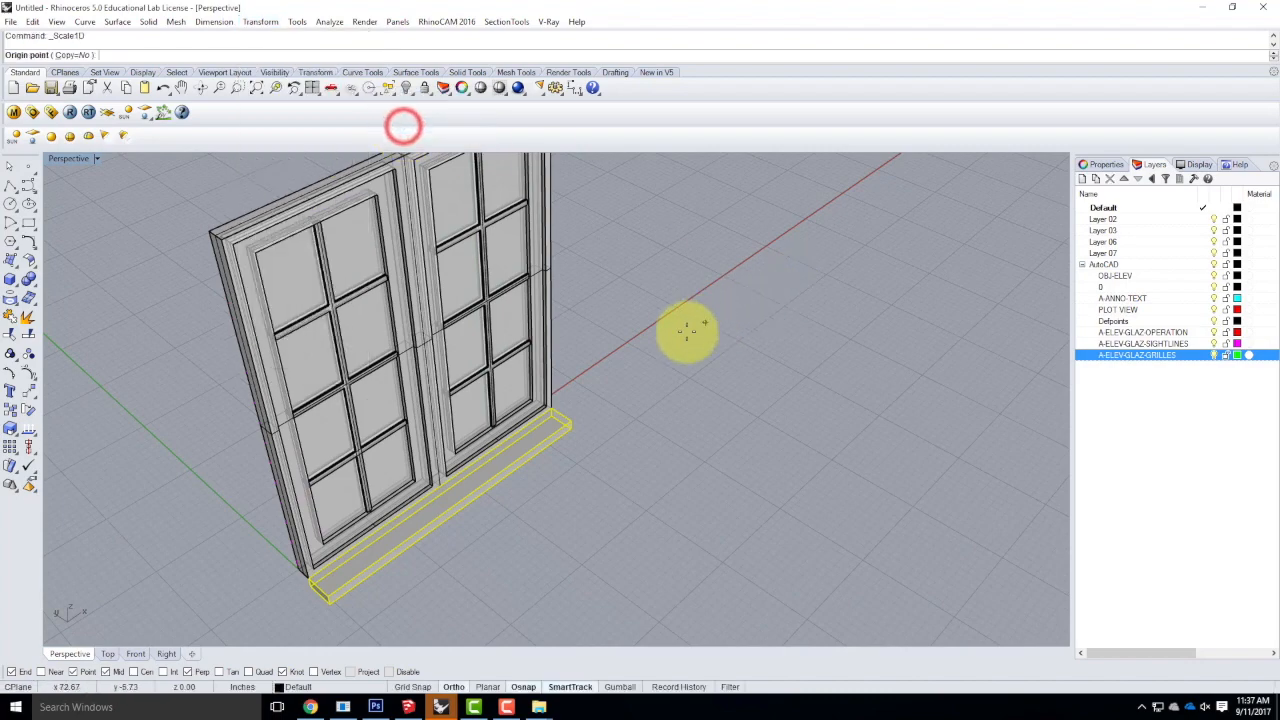
scroll(557, 434, "up", 5)
left_click(533, 345)
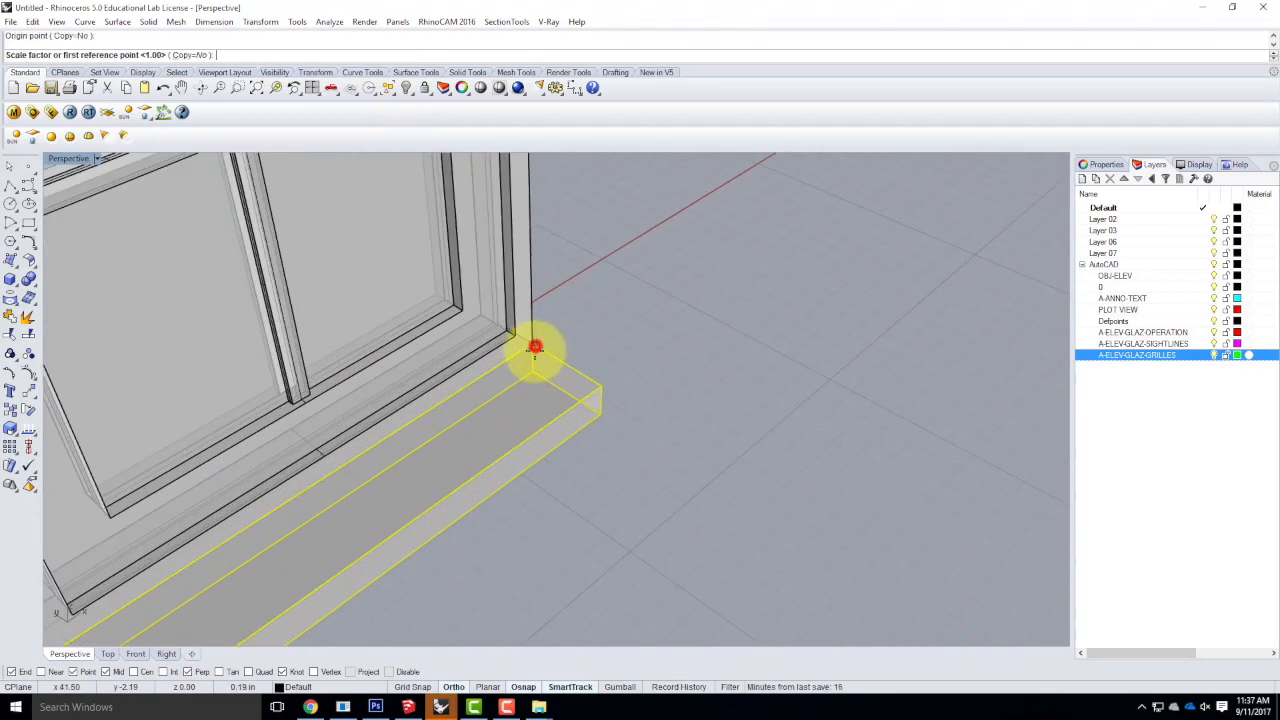
left_click(604, 387)
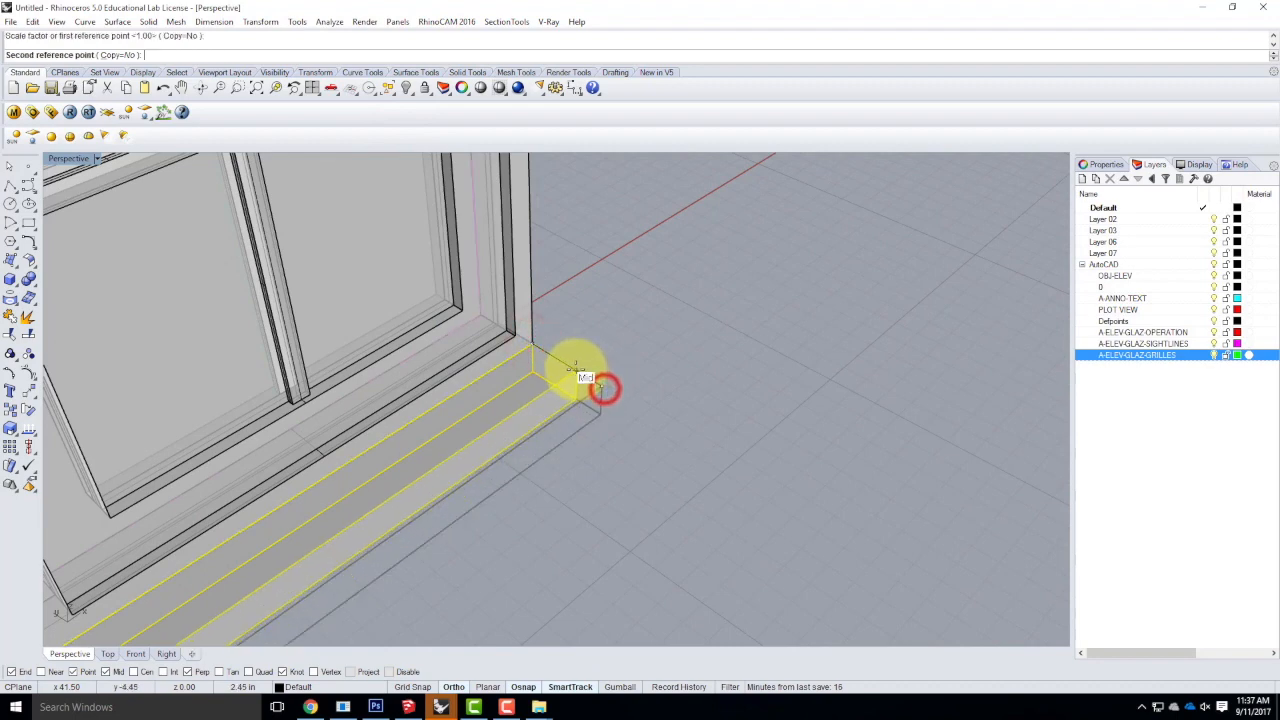
type("2\"")
key("Return")
Draw a full-width header box from the window's top front edge, about 5.2 inches deep and 5.5 inches high.
right_click_drag(762, 372, 565, 295)
right_click_drag(626, 457, 691, 494)
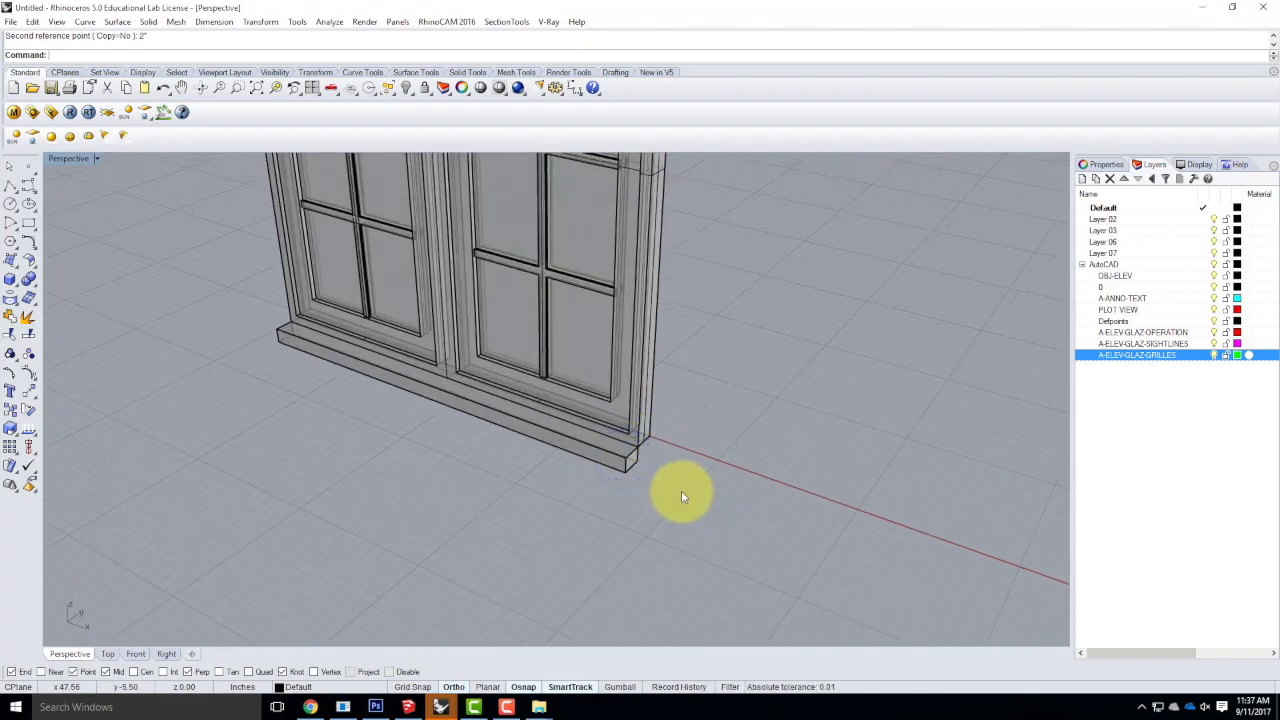
scroll(690, 500, "down", 3)
scroll(700, 457, "down", 3)
scroll(580, 309, "up", 4)
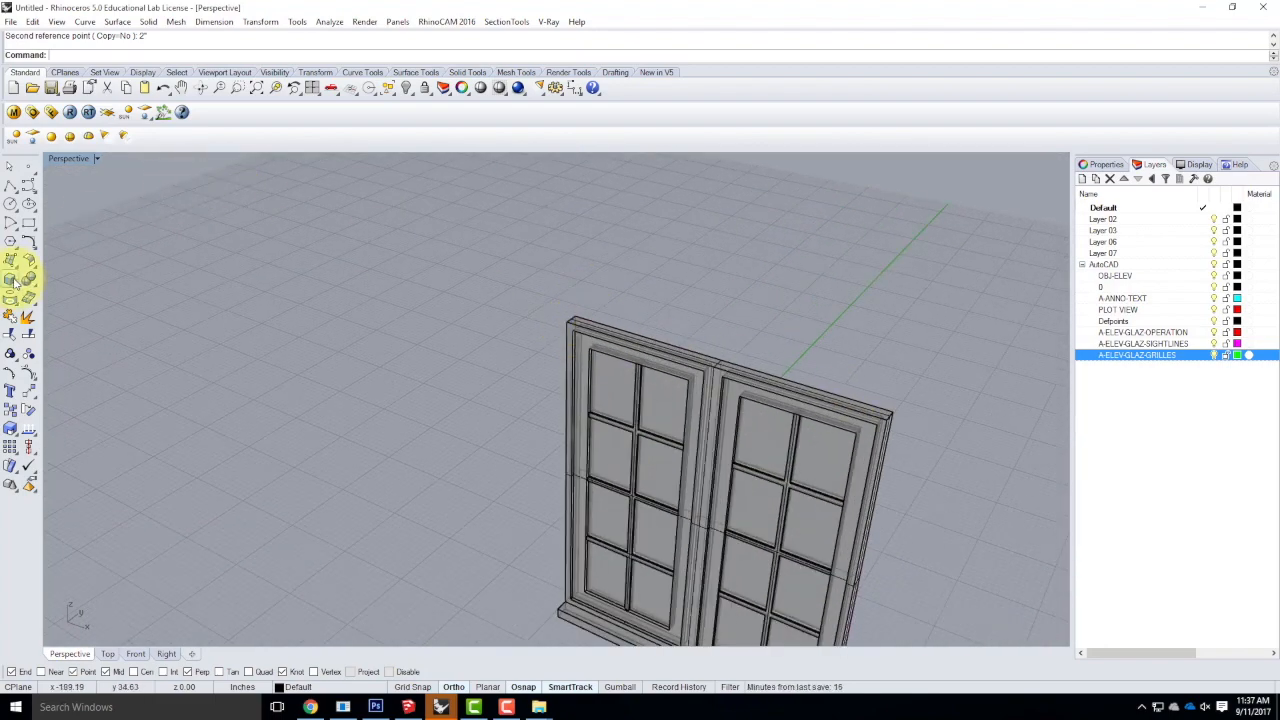
left_click(11, 279)
left_click(566, 321)
scroll(523, 258, "down", 6)
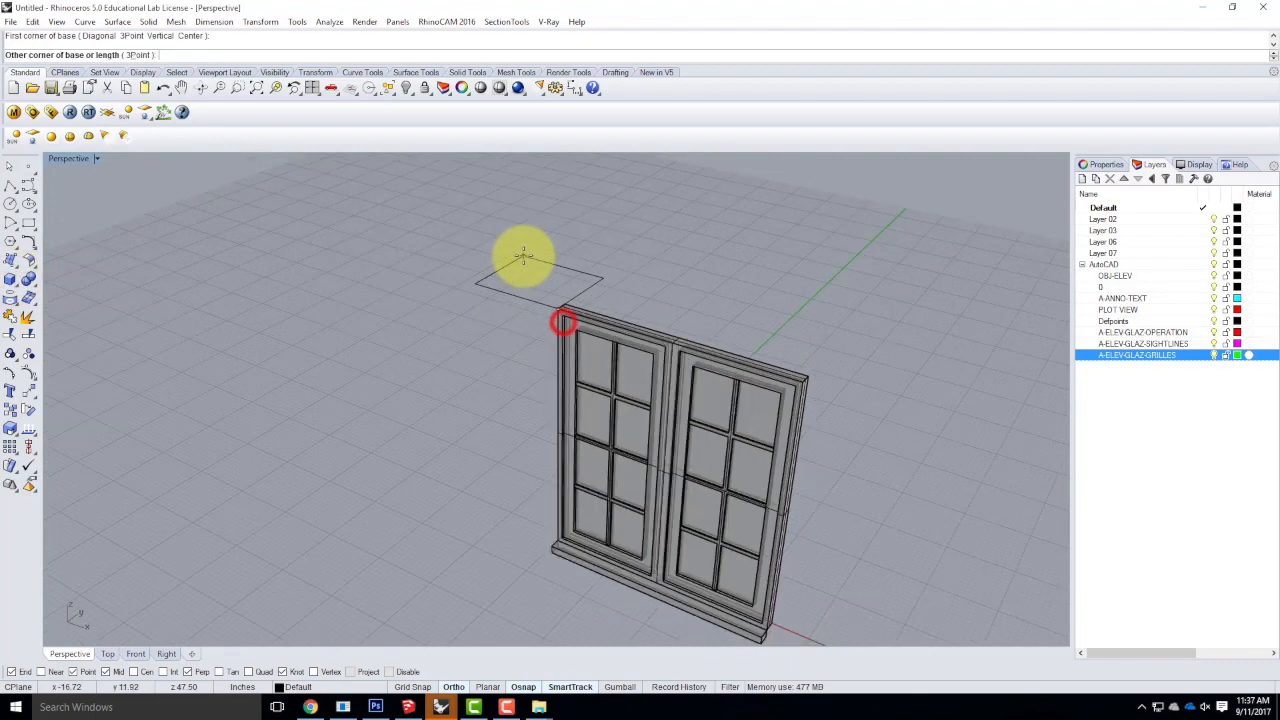
scroll(609, 318, "up", 6)
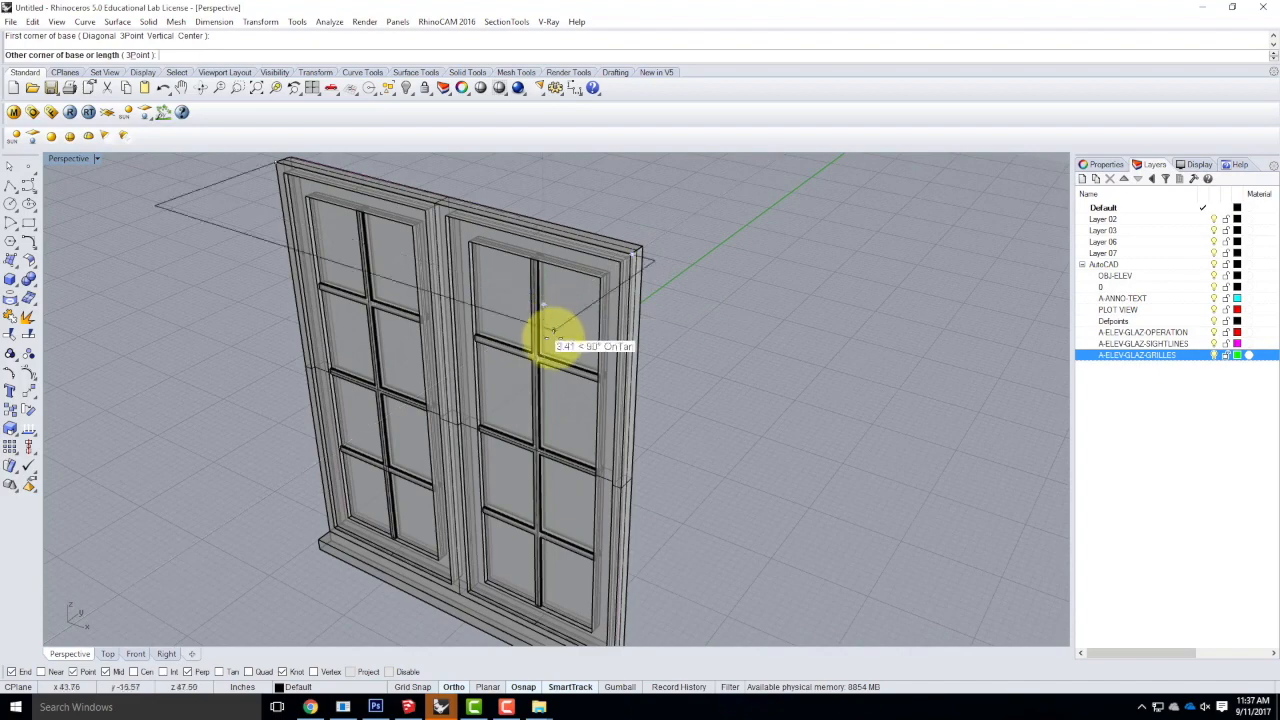
mouse_move(726, 323)
right_mouse_down()
mouse_move(623, 386)
mouse_move(552, 409)
right_mouse_up()
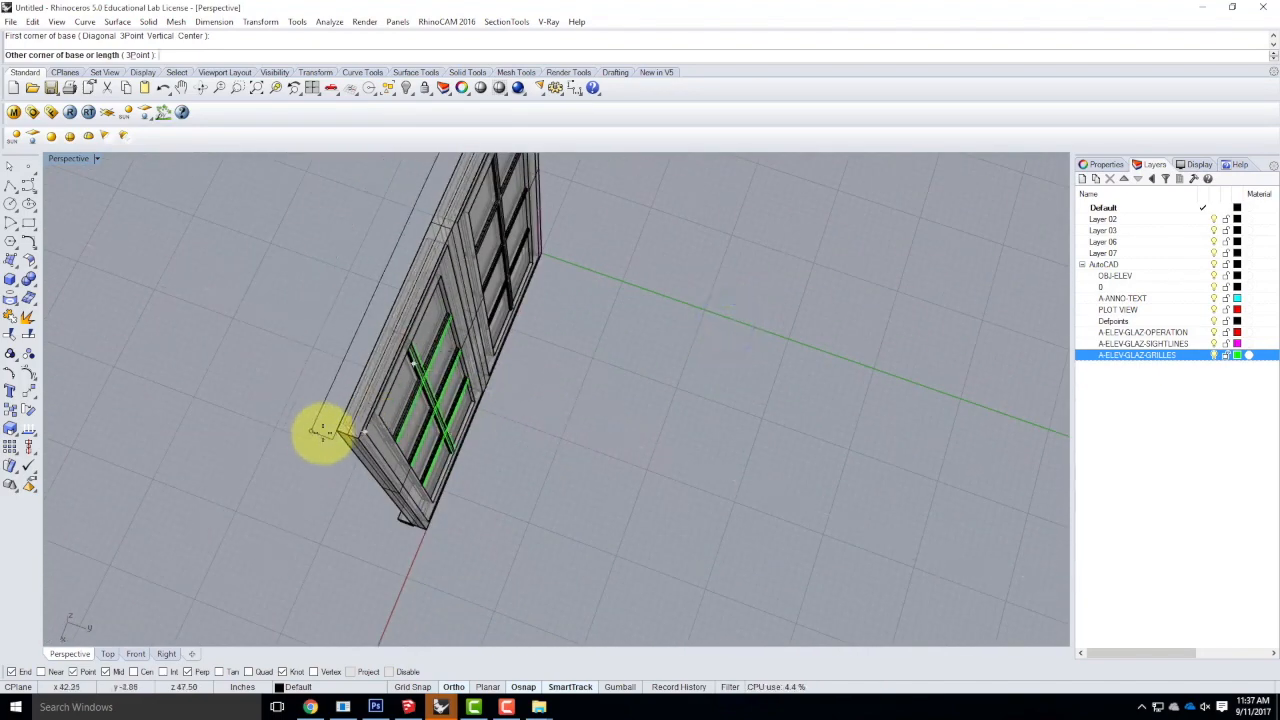
left_click(277, 414)
scroll(277, 420, "down", 3)
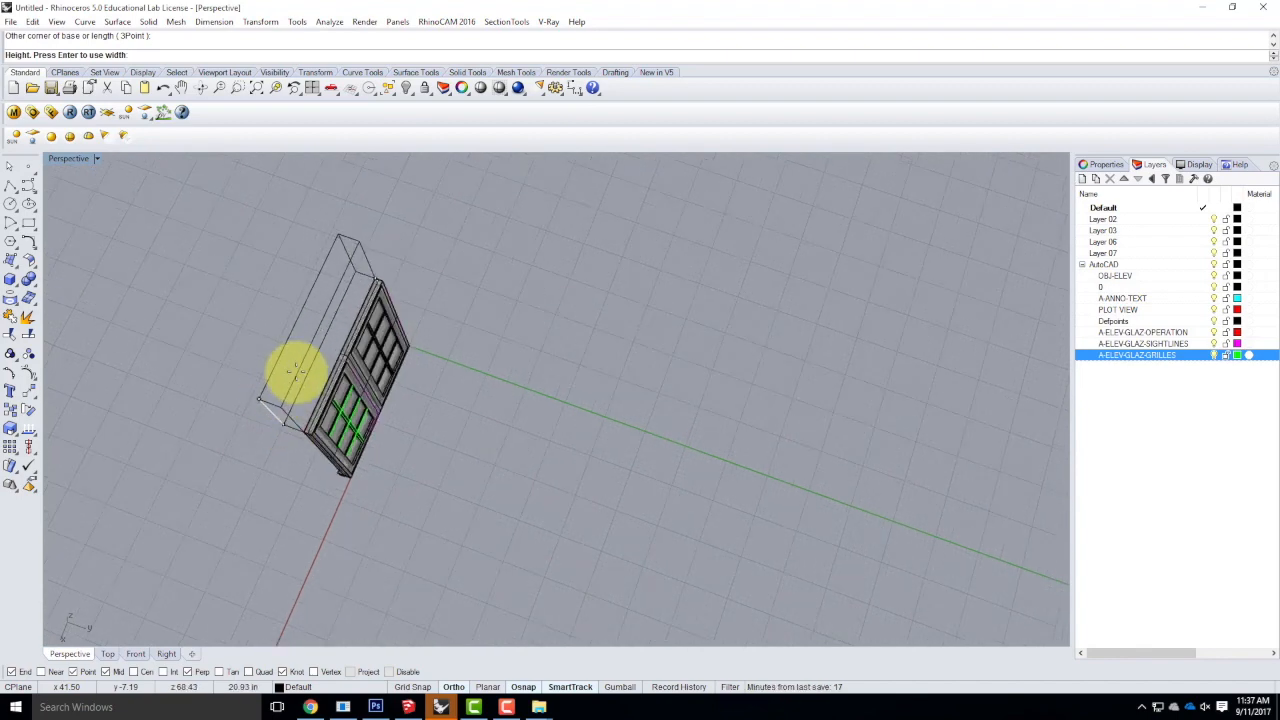
left_click(296, 372)
Scale the header box in one direction from its back edge to a depth of 1.5 inches.
right_click_drag(306, 429, 480, 323)
scroll(582, 428, "up", 6)
right_click_drag(649, 464, 643, 438)
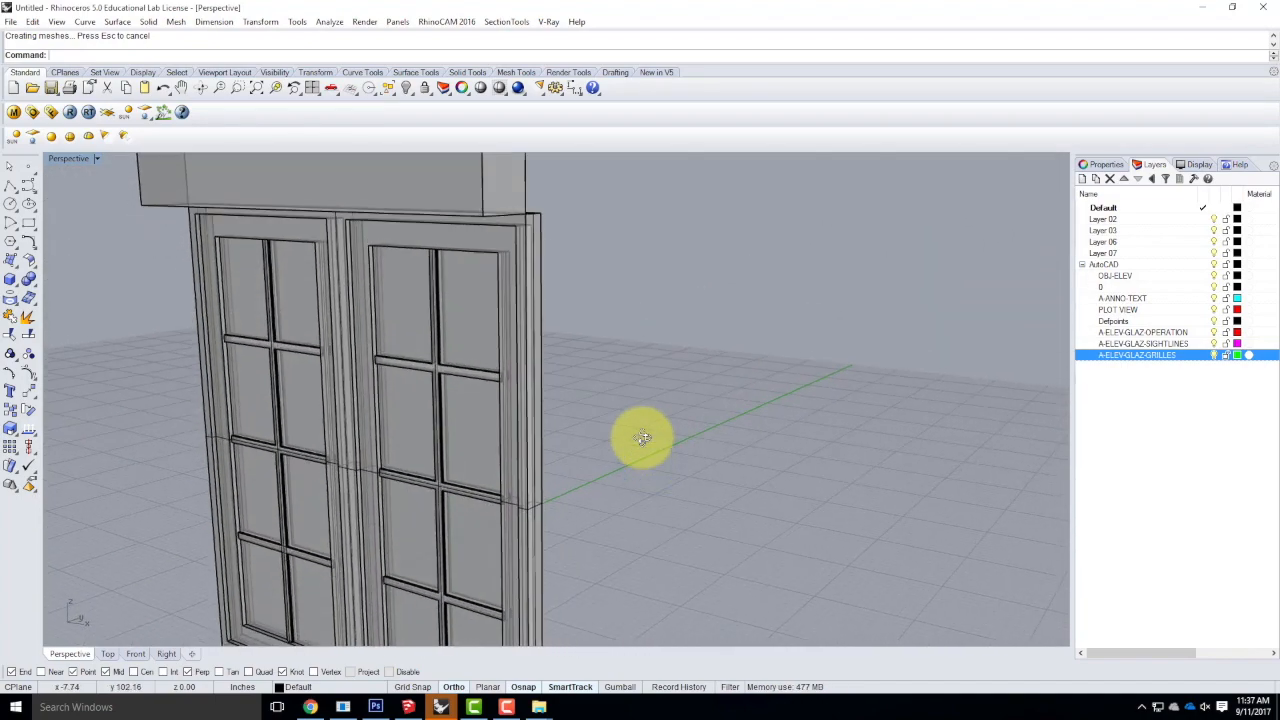
scroll(629, 423, "down", 5)
right_click_drag(629, 423, 408, 362)
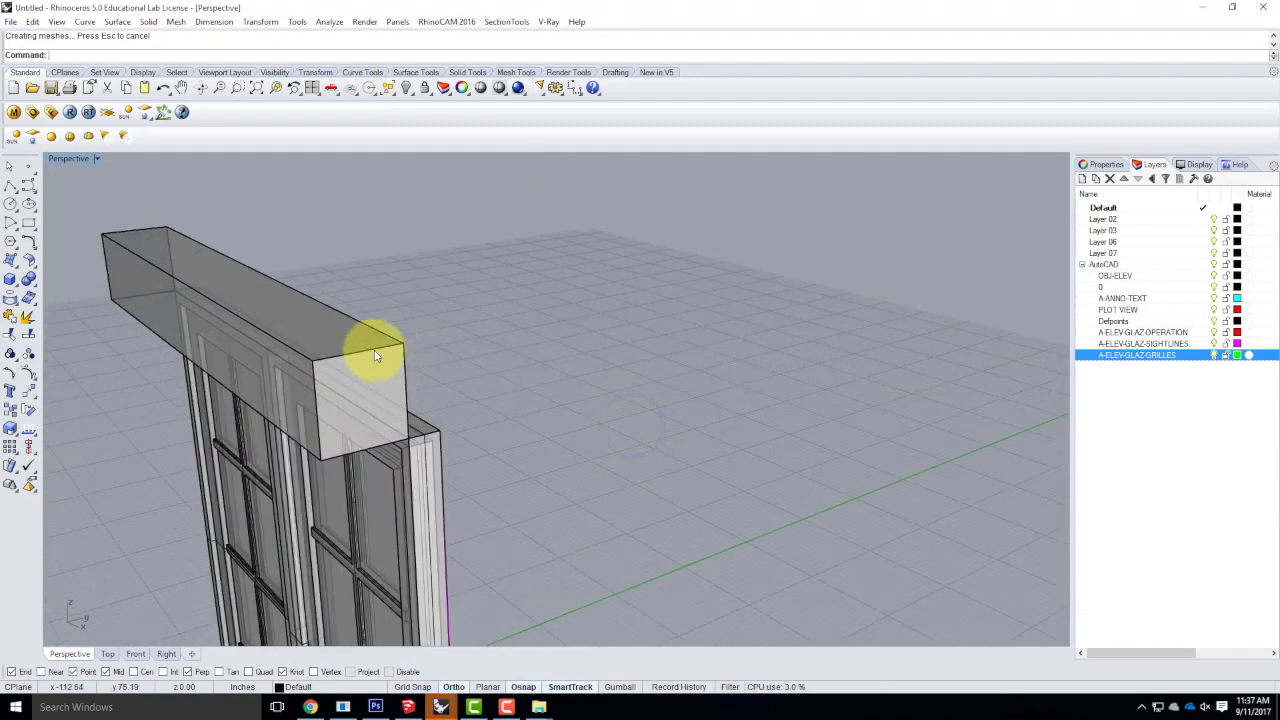
left_click(305, 343)
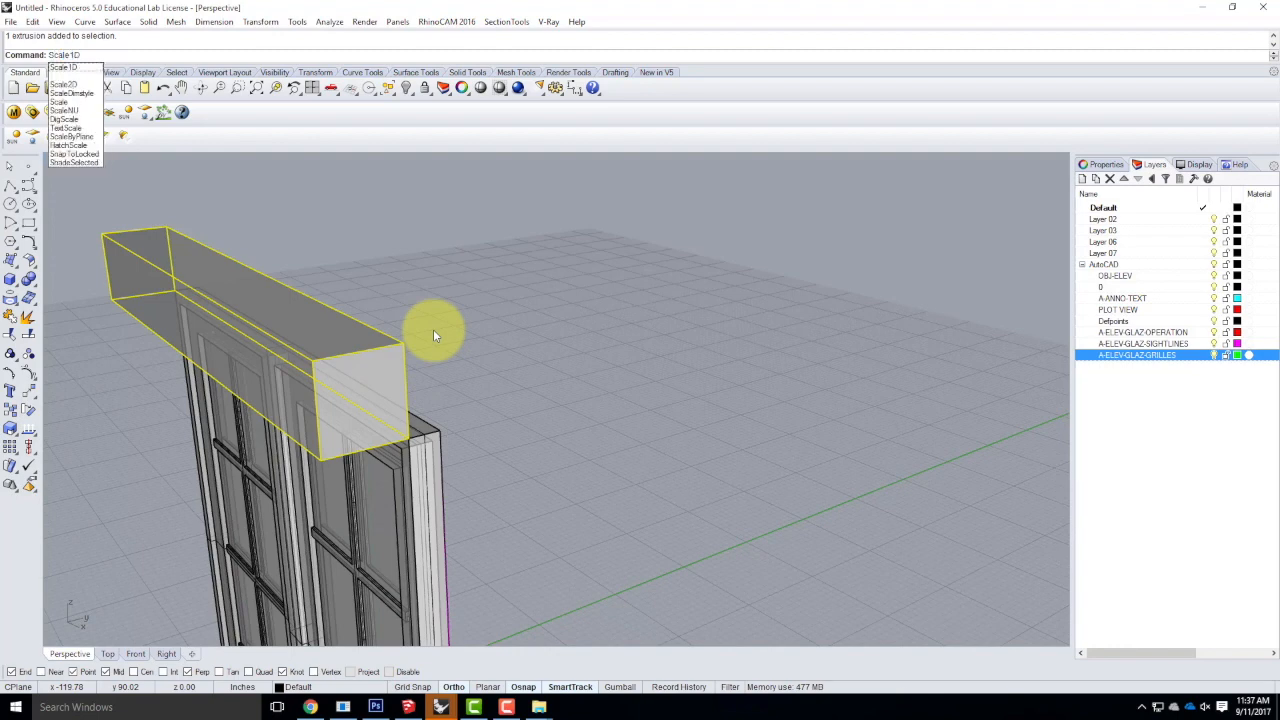
key("Return")
left_click(259, 21)
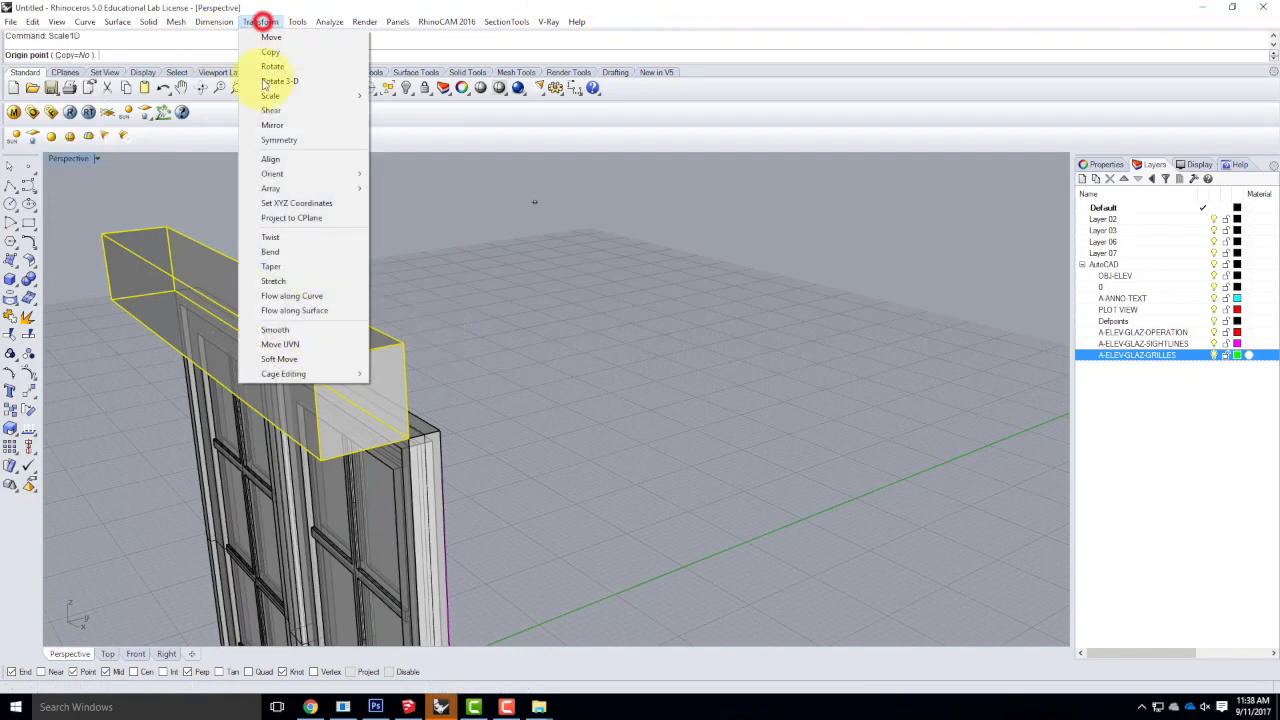
mouse_move(314, 95)
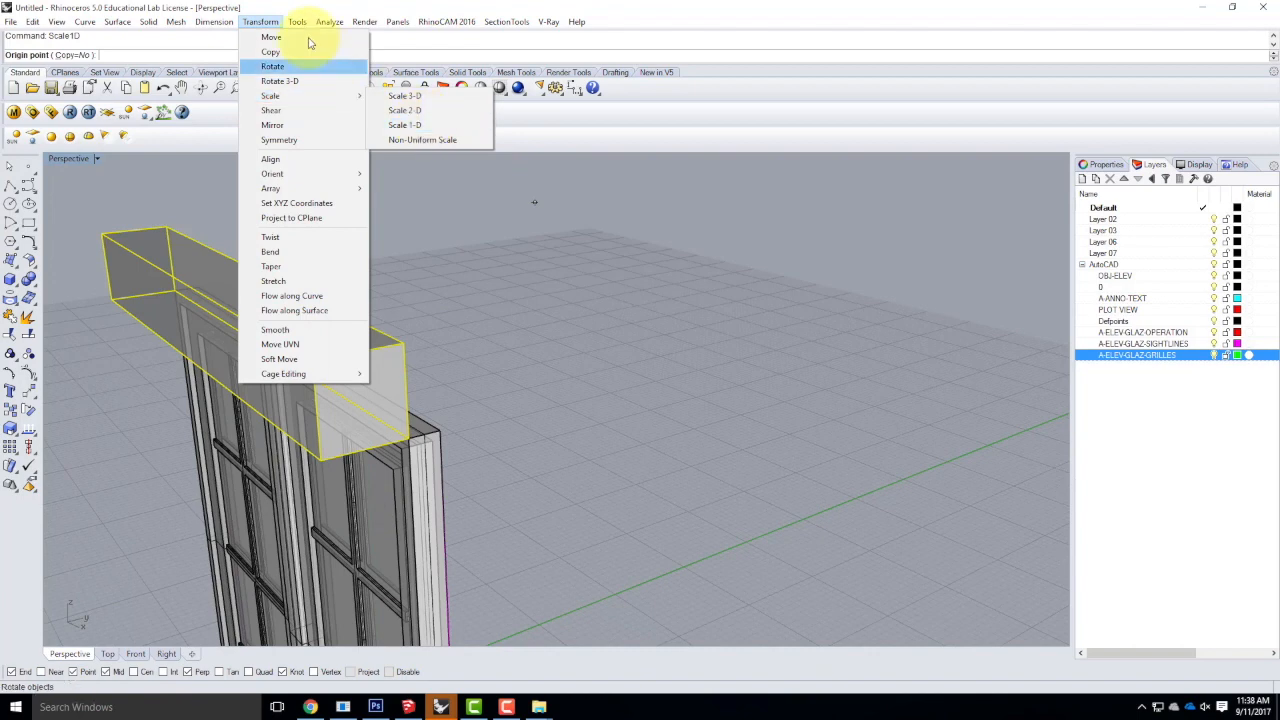
left_click(259, 20)
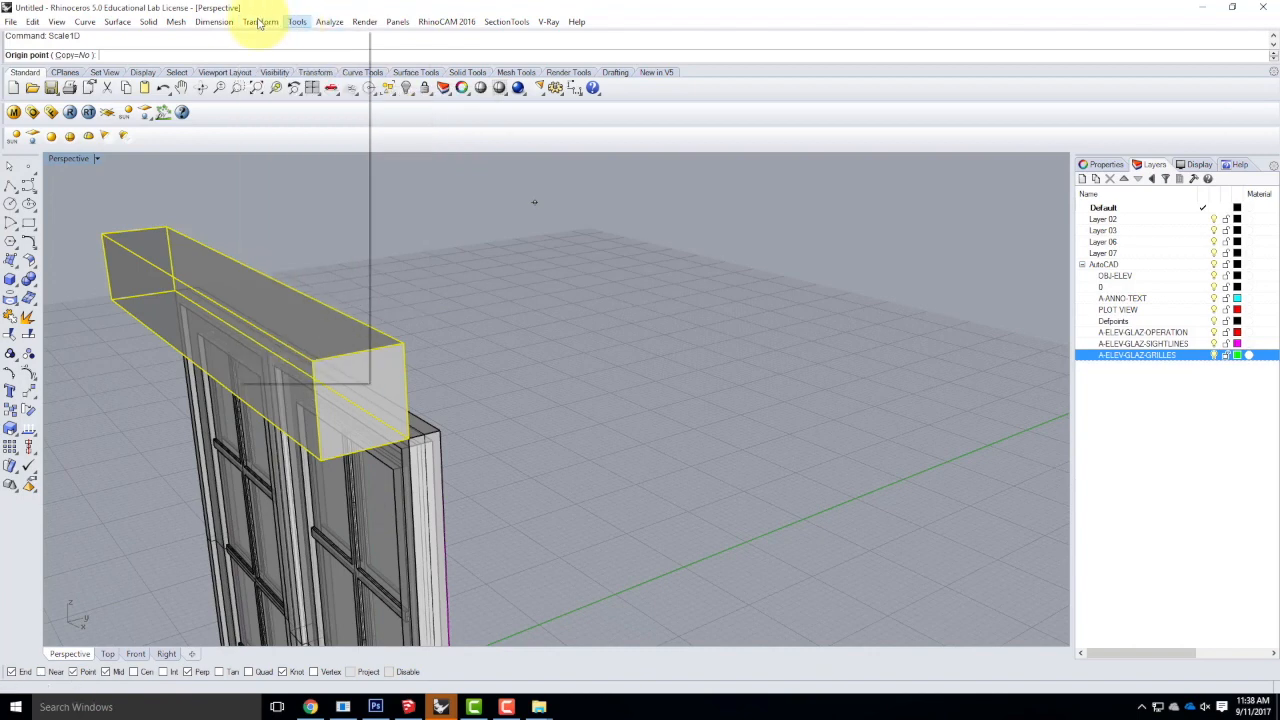
left_click(400, 342)
left_click(310, 356)
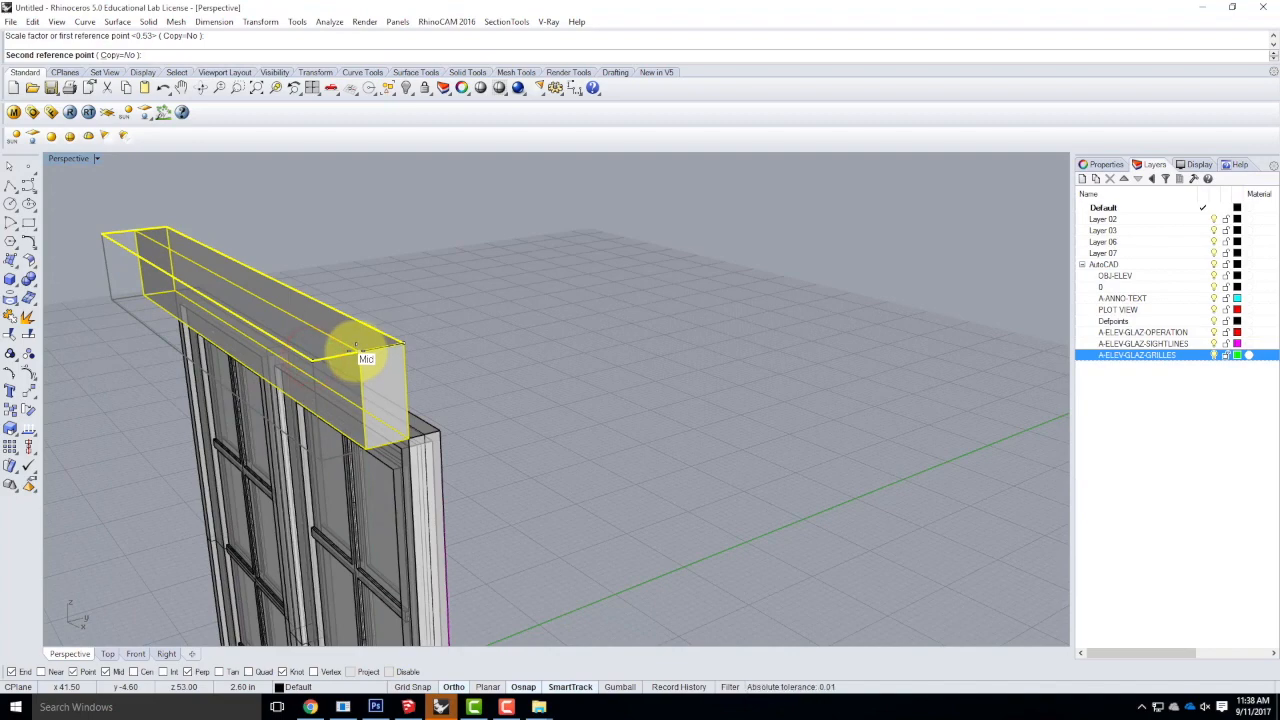
type("1.5")
key("Return")
key("Escape")
Start a side casing box at the header's lower back corner with a base of 5.5 by 1.5 inches, projecting outward and forward.
right_click_drag(543, 271, 586, 319)
right_click_drag(506, 386, 669, 360)
scroll(698, 411, "down", 8)
right_click_drag(699, 412, 648, 398)
scroll(651, 357, "up", 5)
right_click_drag(737, 371, 492, 378)
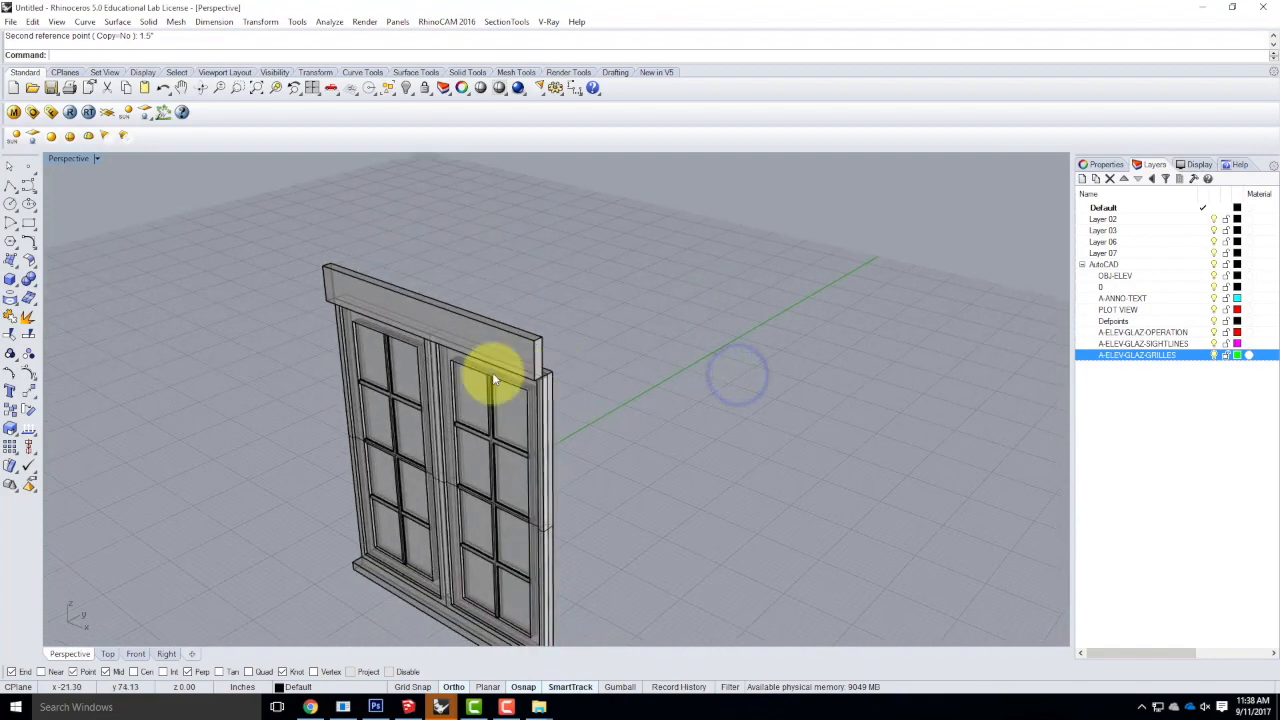
left_click(10, 282)
scroll(548, 380, "up", 2)
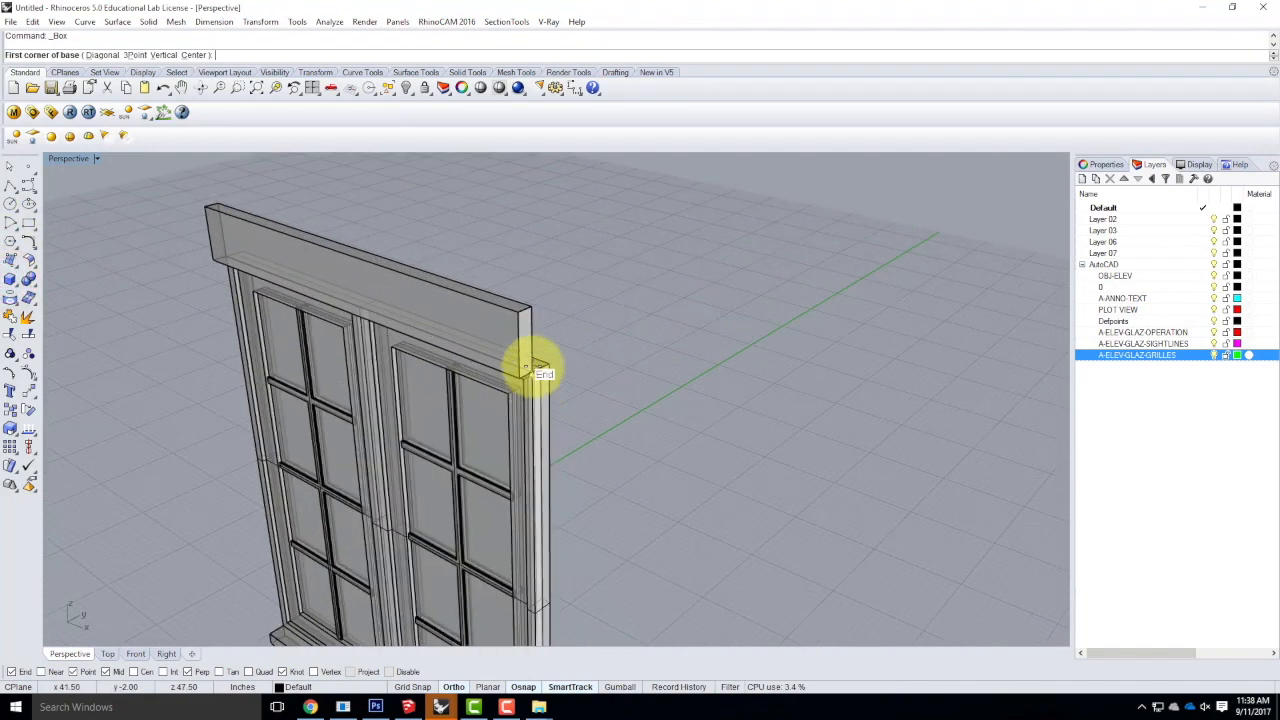
scroll(527, 367, "up", 5)
left_click(531, 382)
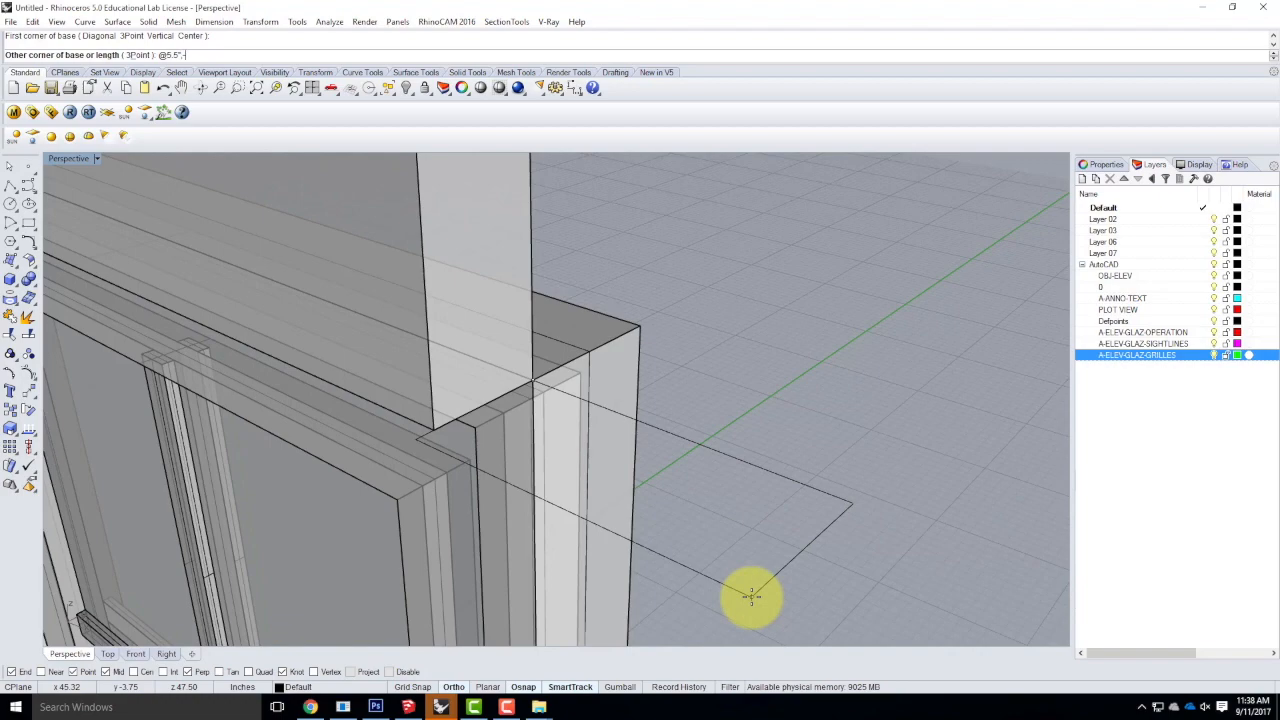
key("Return")
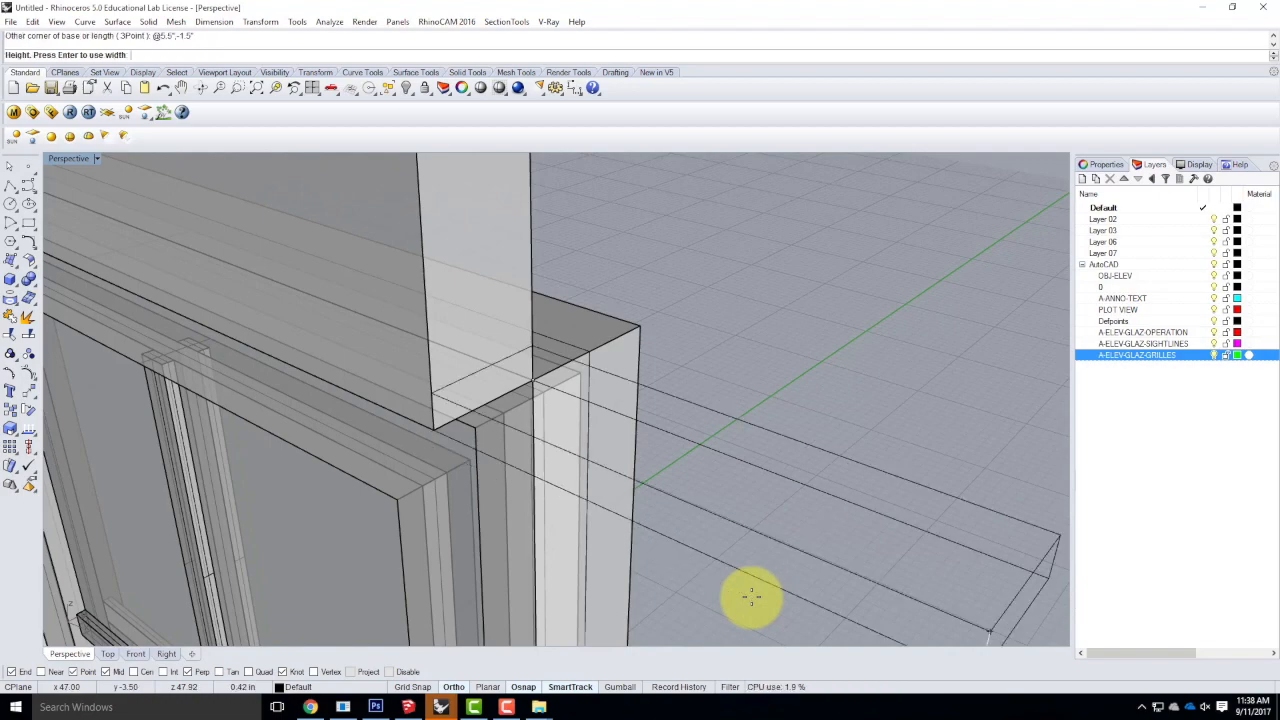
Extend the side casing box downward to the bottom corner of the sill.
scroll(677, 349, "down", 5)
scroll(692, 336, "down", 5)
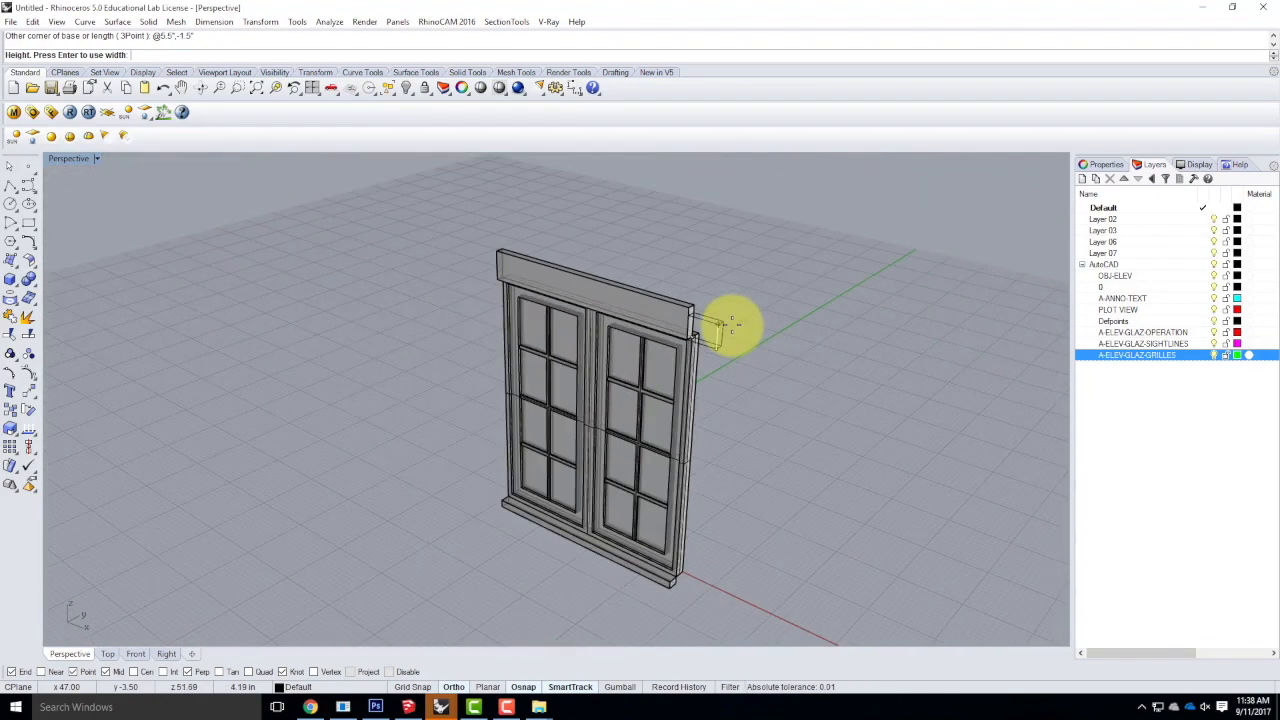
scroll(714, 423, "up", 10)
right_click_drag(684, 541, 671, 600)
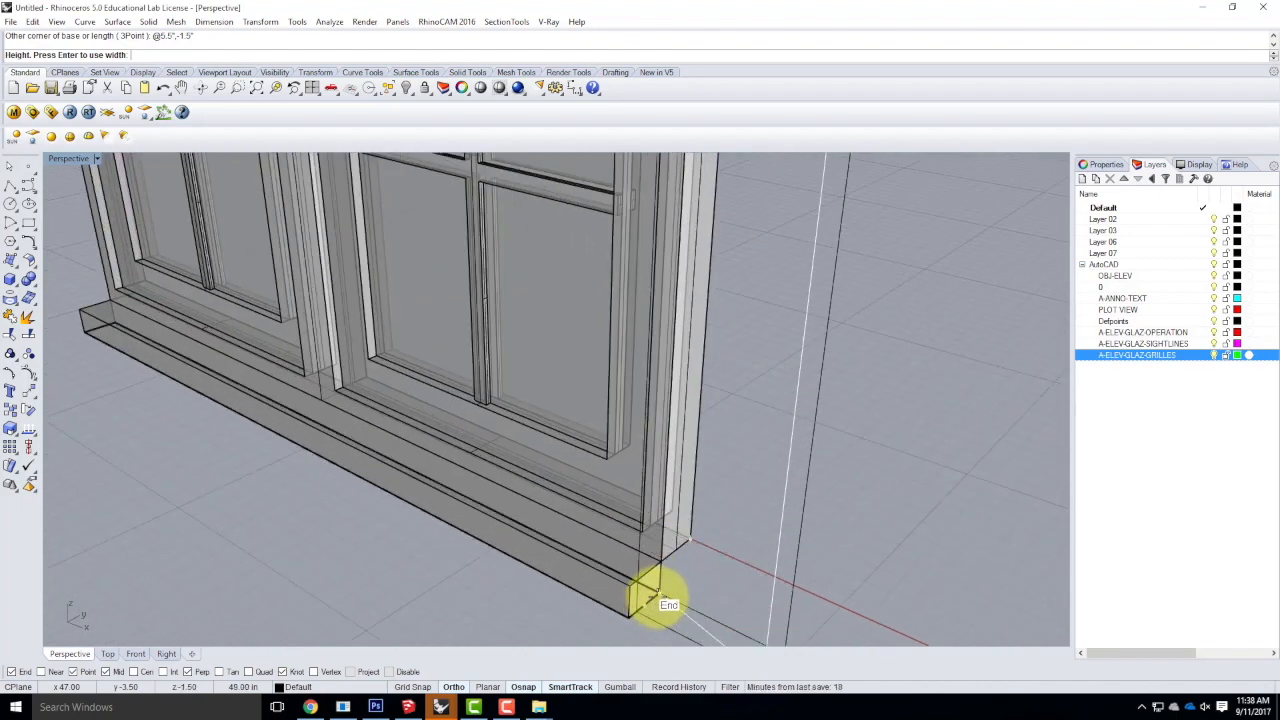
left_click(658, 596)
scroll(615, 516, "down", 3)
right_click_drag(757, 535, 716, 306)
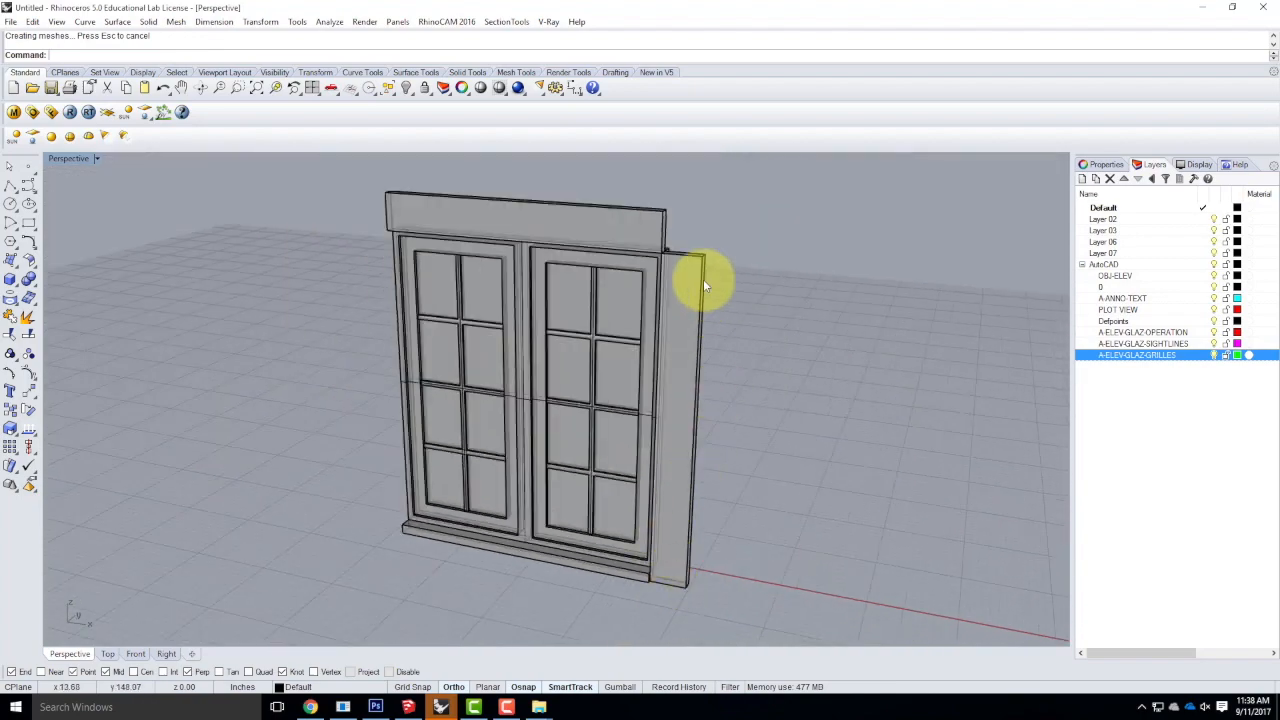
Scale the header box in one direction along its length so it reaches the outer edge of the side casing.
scroll(716, 306, "up", 5)
left_click(643, 265)
left_click(767, 334)
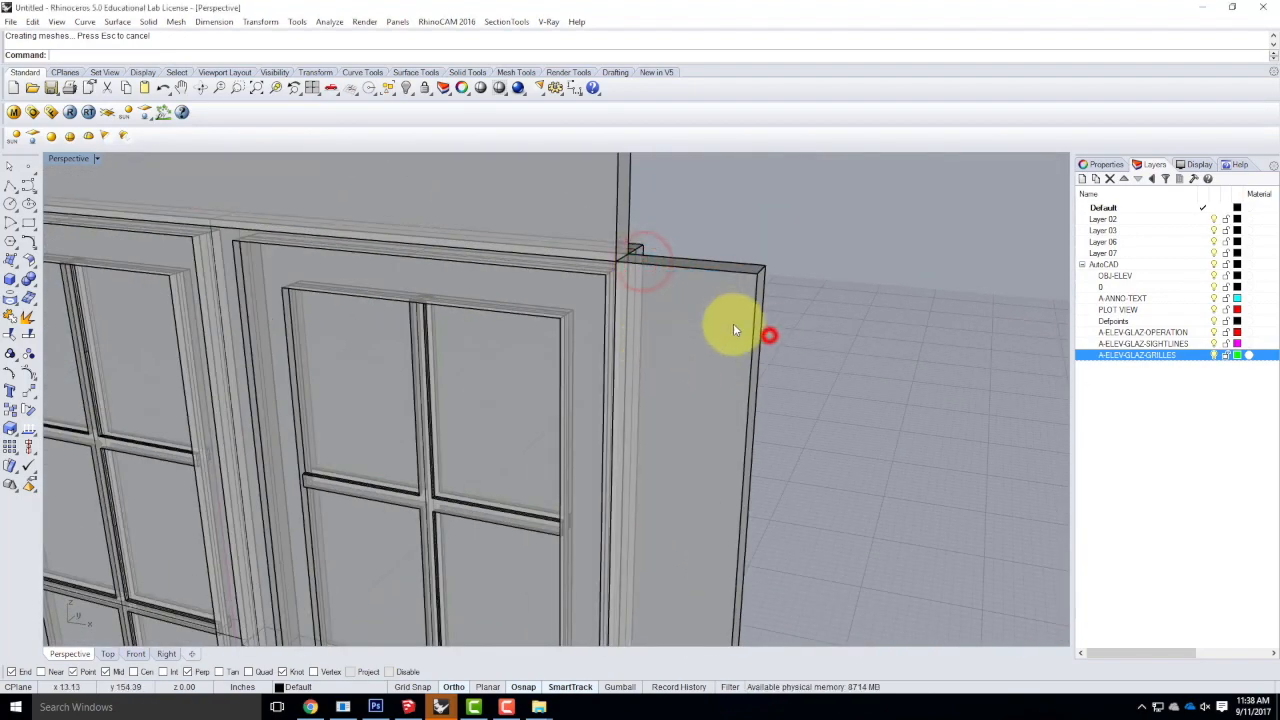
scroll(692, 293, "down", 5)
left_click(652, 300)
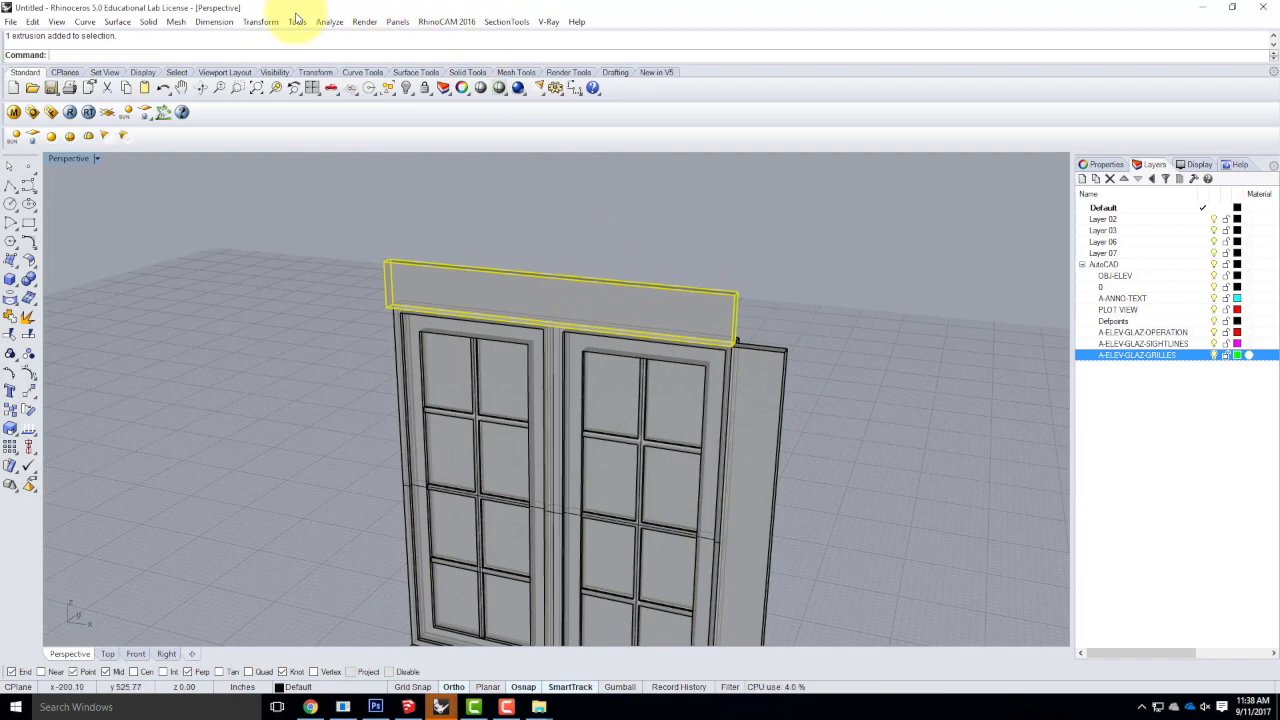
left_click(261, 24)
mouse_move(288, 100)
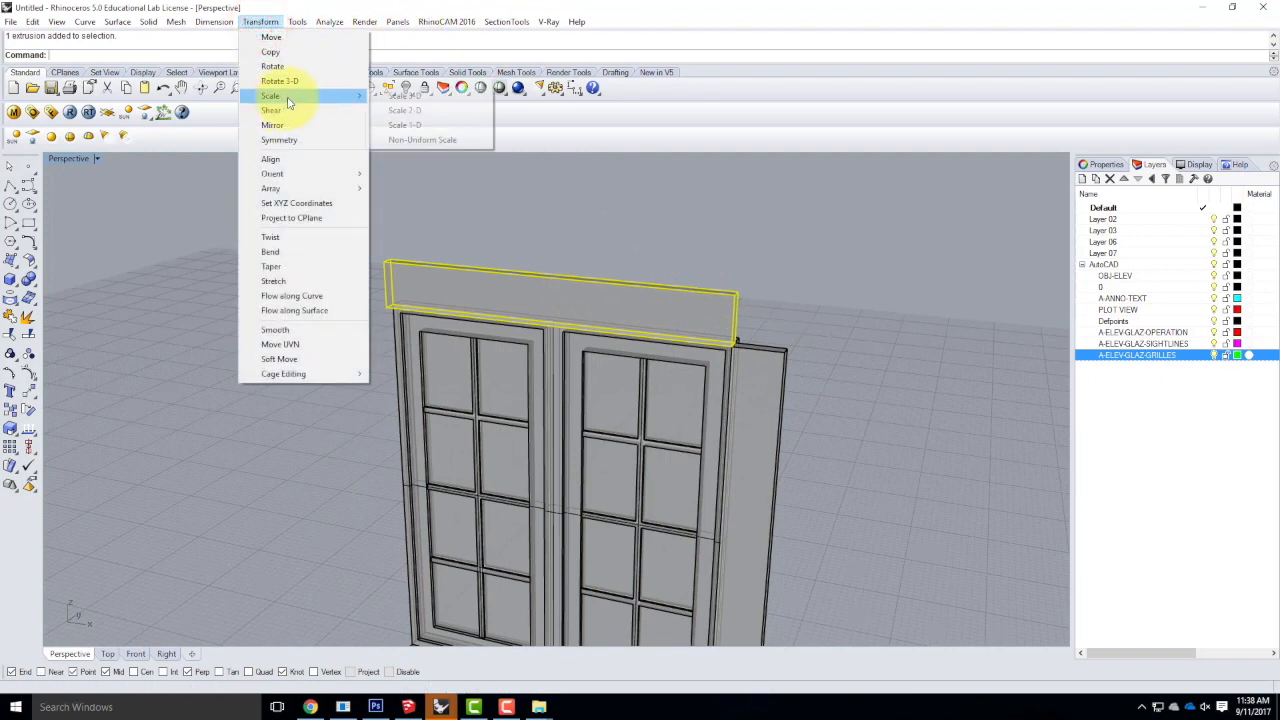
left_click(445, 126)
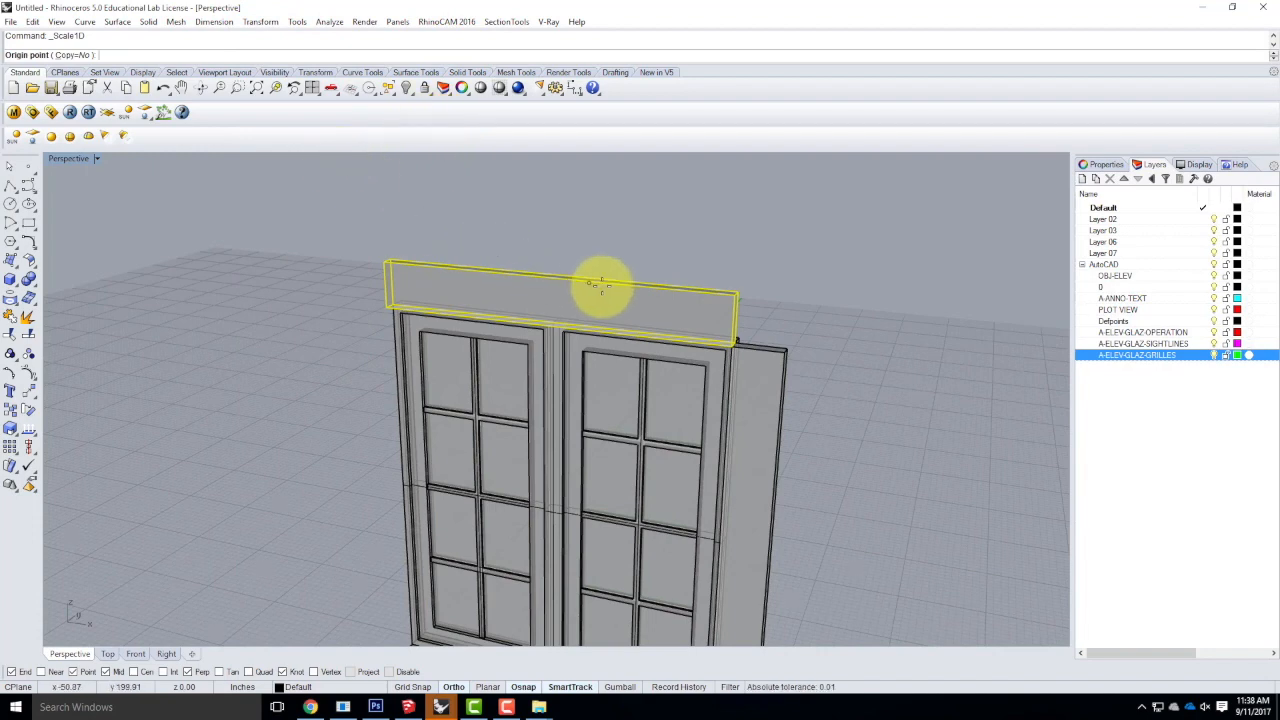
scroll(375, 300, "up", 2)
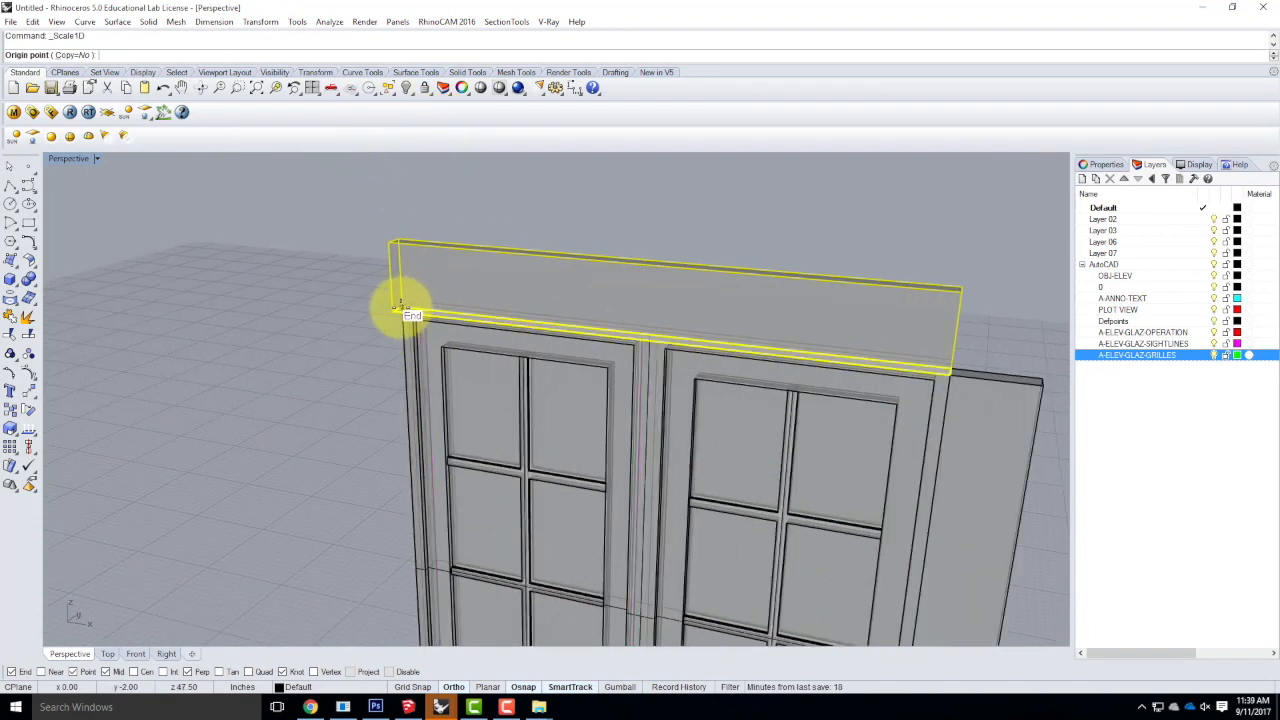
left_click(400, 305)
scroll(937, 357, "up", 2)
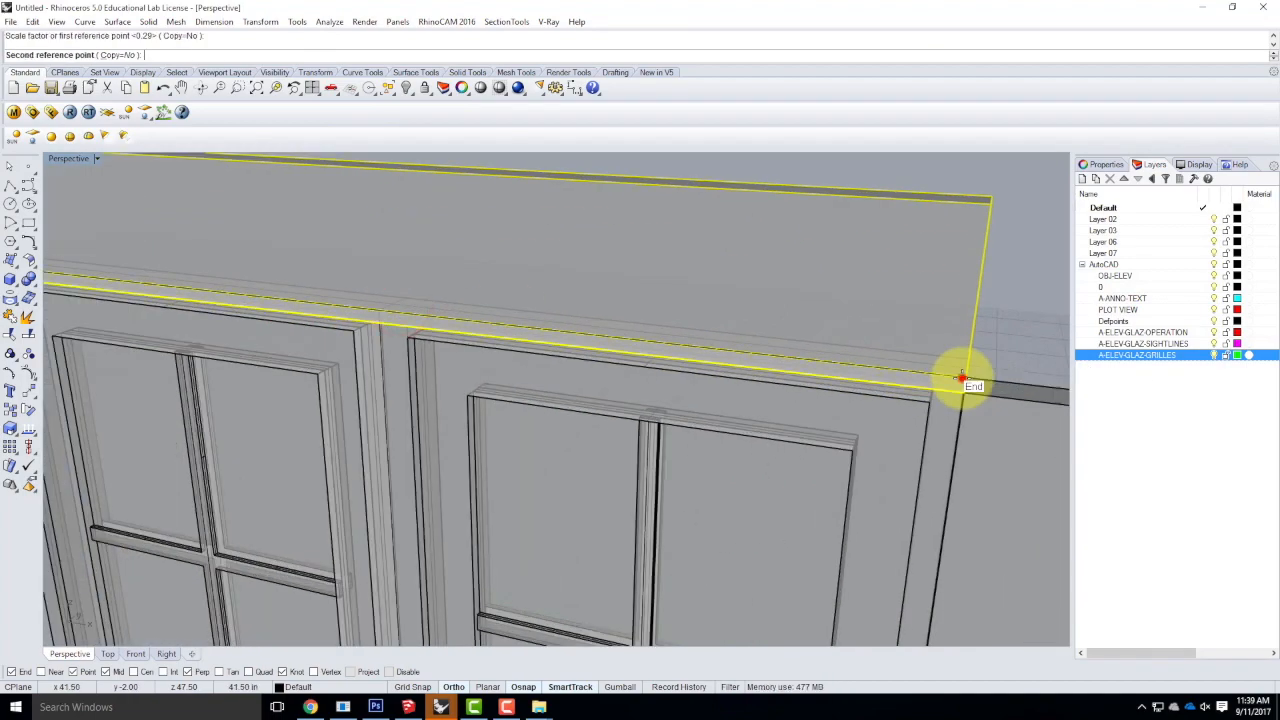
scroll(962, 377, "down", 4)
left_click(951, 372)
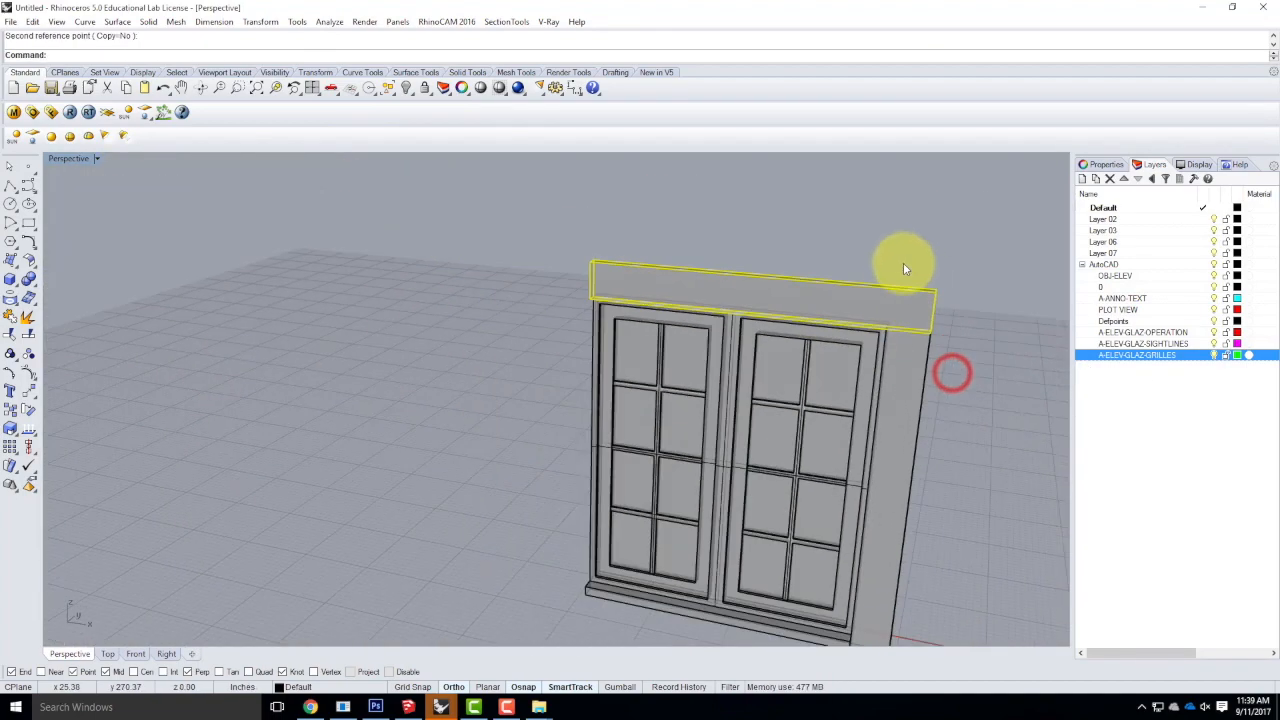
scroll(930, 300, "down", 2)
left_click(957, 331)
Scale the side casing in one direction from its top end so its lower end stops at the sill's top face.
right_click_drag(971, 443, 950, 470)
scroll(885, 571, "up", 4)
left_click(858, 569)
right_click(888, 577)
scroll(714, 572, "down", 3)
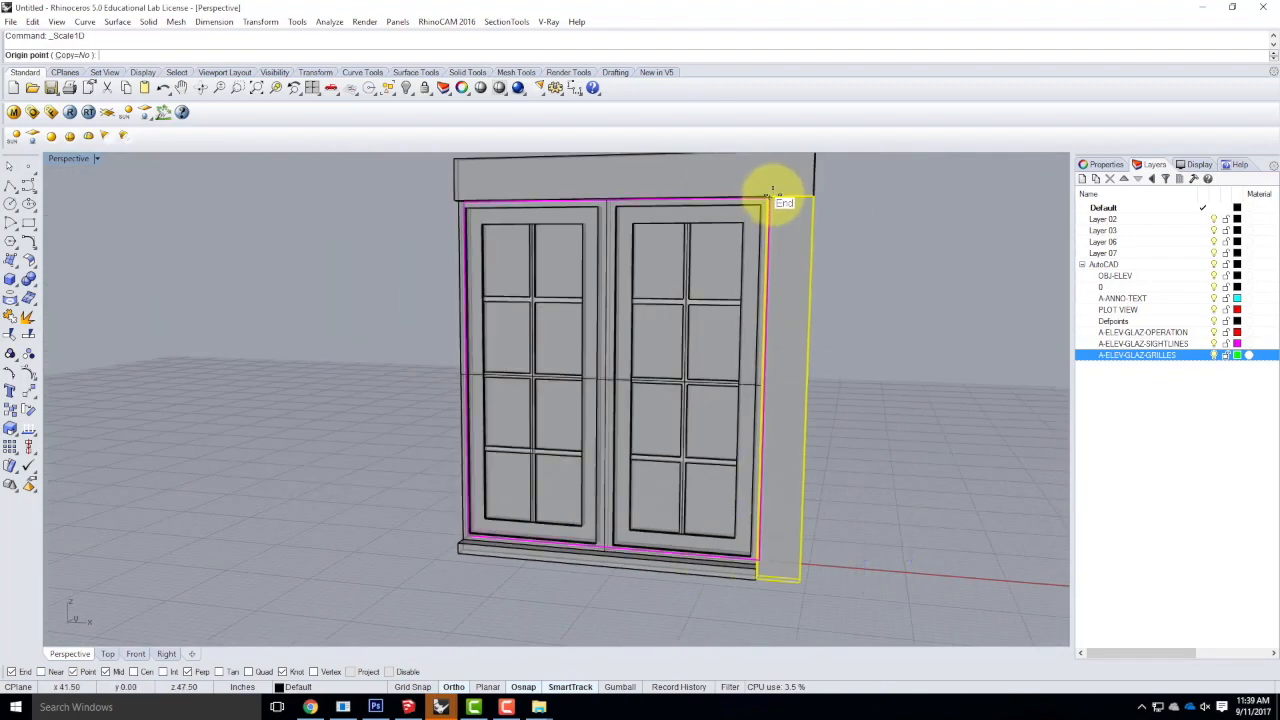
right_click_drag(851, 214, 757, 229)
scroll(752, 228, "up", 3)
left_click(745, 209)
scroll(751, 294, "down", 3)
scroll(771, 409, "up", 5)
scroll(763, 462, "up", 2)
left_click(738, 458)
left_click(742, 397)
Scale the sill in one direction from its far back corner so it runs under the casing to its outer corner.
left_click(708, 420)
scroll(566, 366, "down", 3)
scroll(451, 349, "up", 4)
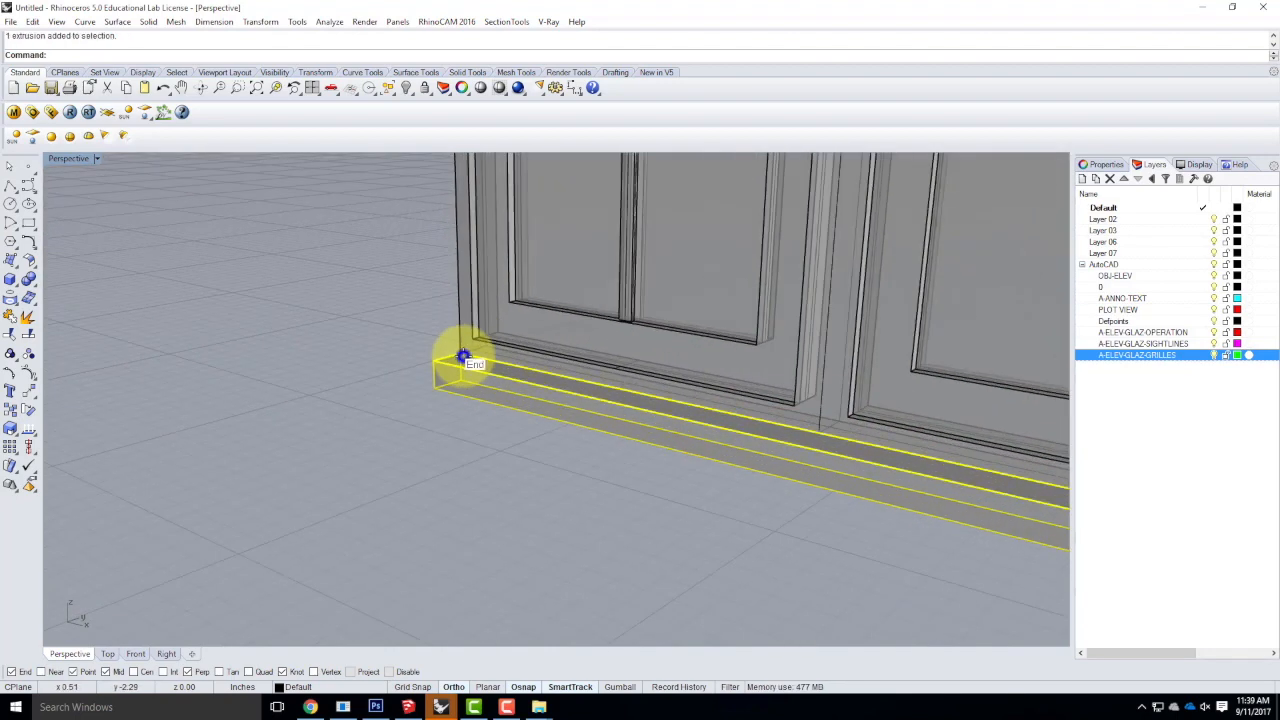
left_click(463, 356)
scroll(390, 354, "down", 3)
scroll(755, 425, "up", 5)
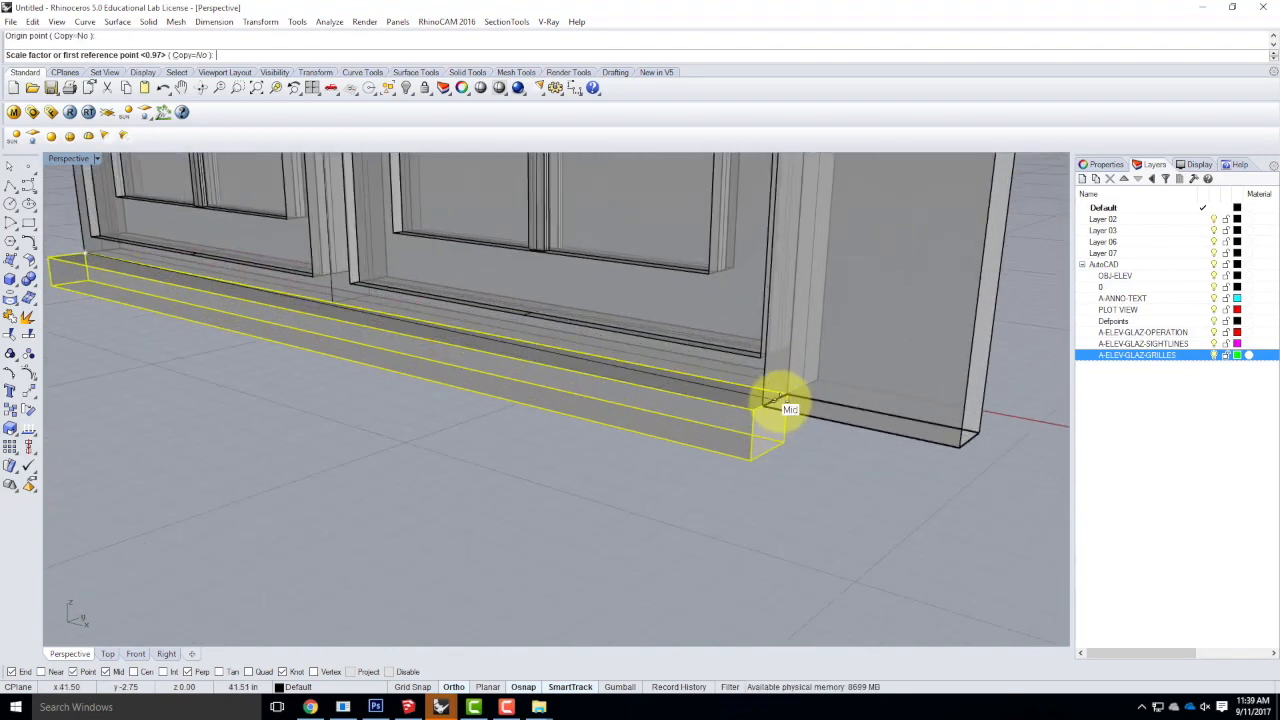
left_click(789, 389)
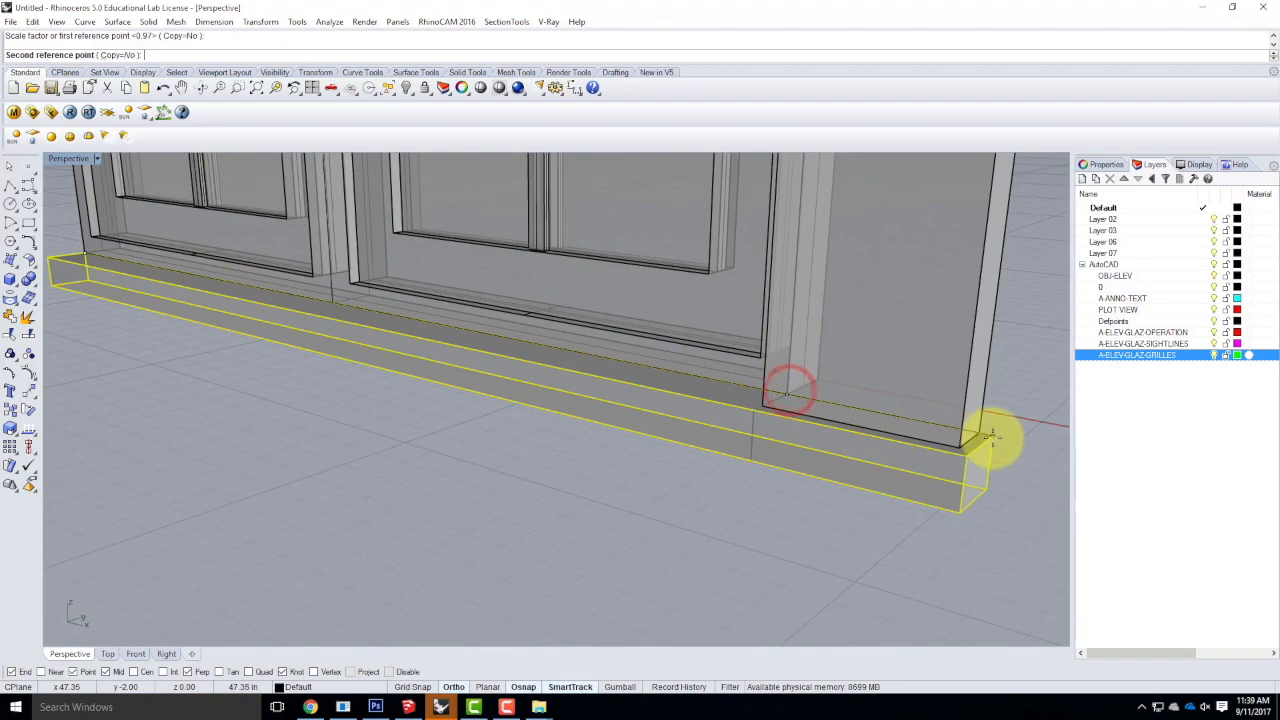
left_click(975, 434)
scroll(978, 415, "down", 3)
left_click(783, 446)
Copy the side casing from its outer top corner to the opposite side of the window, against the frame edge.
right_click_drag(679, 390, 529, 400)
right_click_drag(727, 401, 653, 440)
scroll(653, 440, "down", 7)
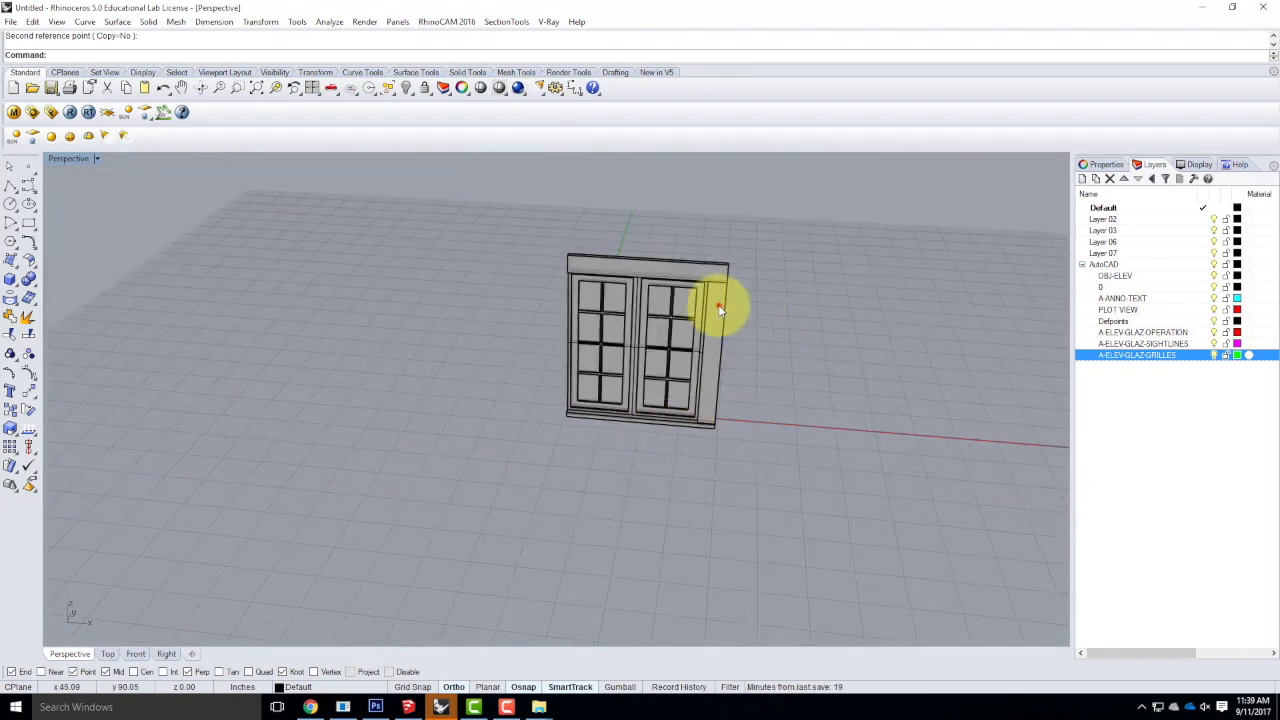
left_click(719, 310)
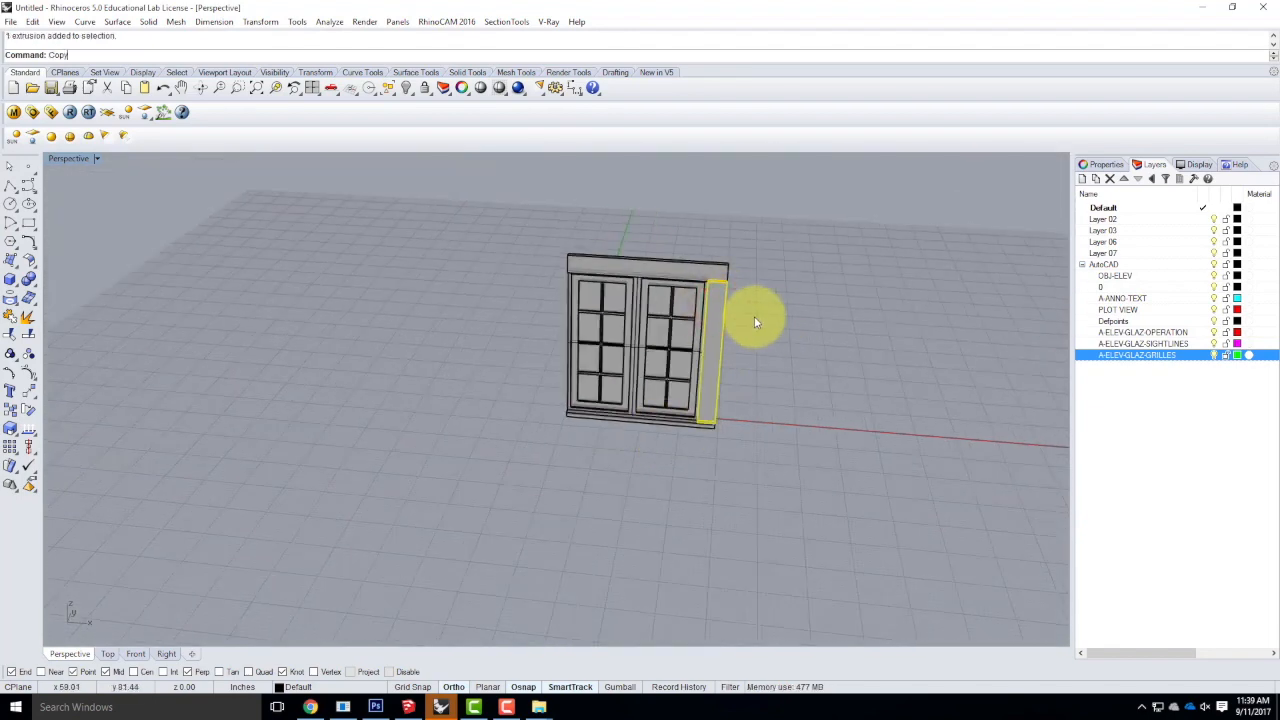
scroll(756, 278, "up", 6)
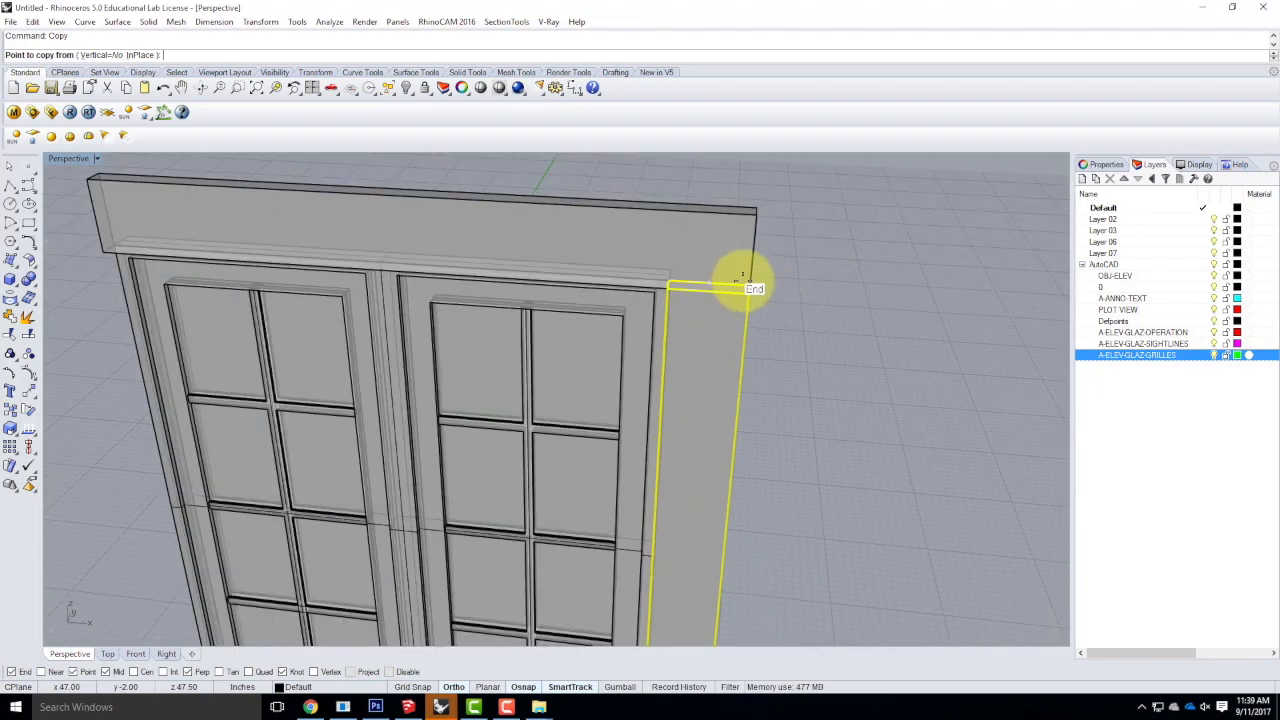
left_click(745, 285)
scroll(745, 285, "down", 6)
scroll(440, 280, "up", 6)
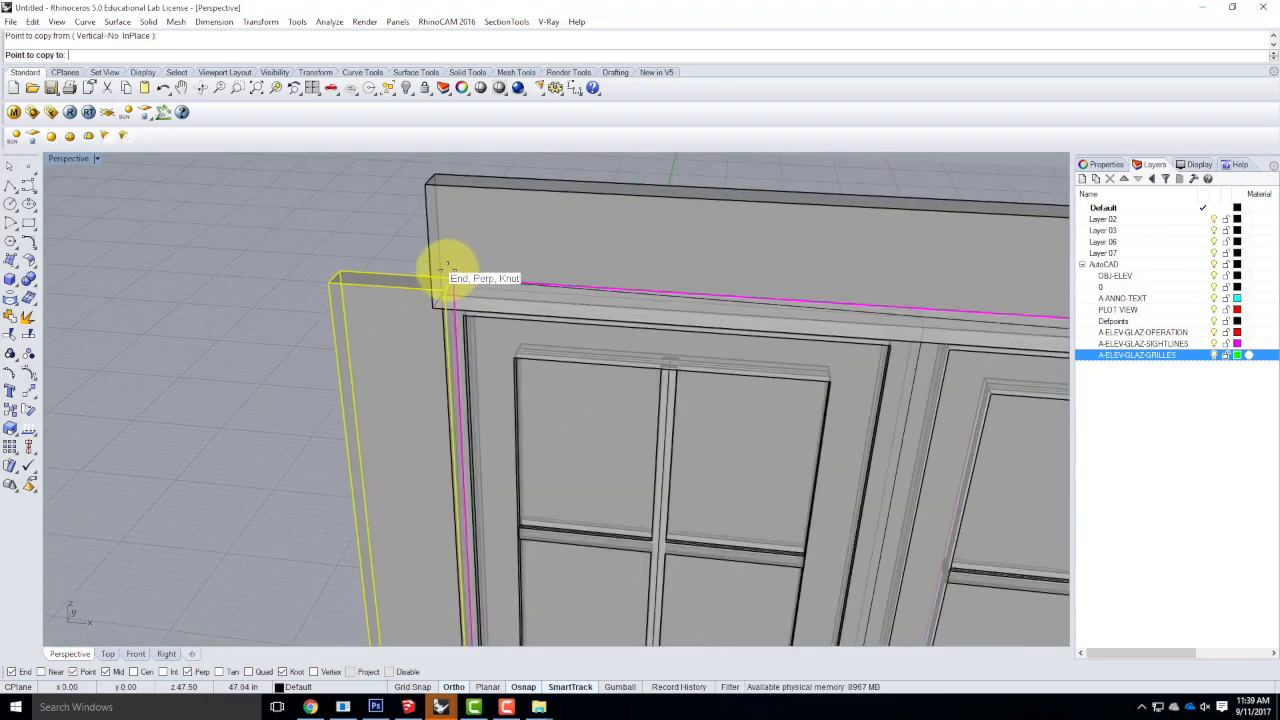
left_click(437, 294)
scroll(580, 300, "down", 5)
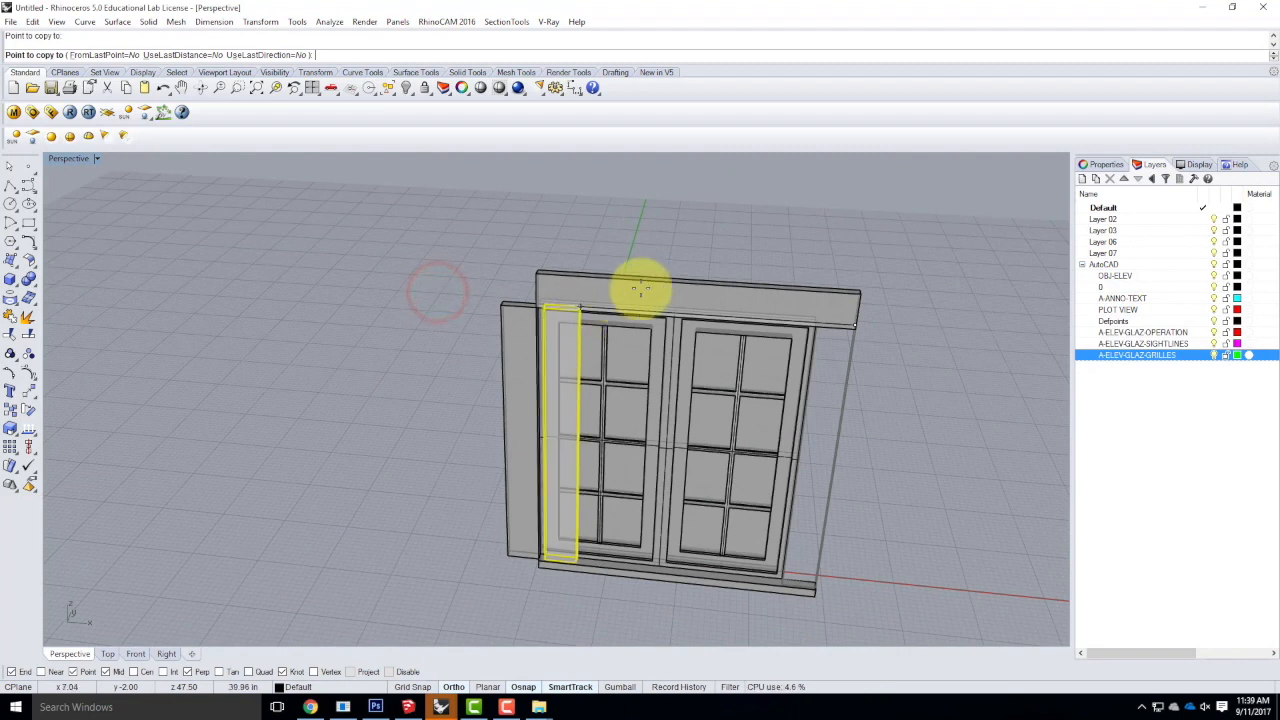
right_click(662, 288)
Scale the header lengthwise from the original casing's outer corner so it also covers the copied casing.
left_click(735, 300)
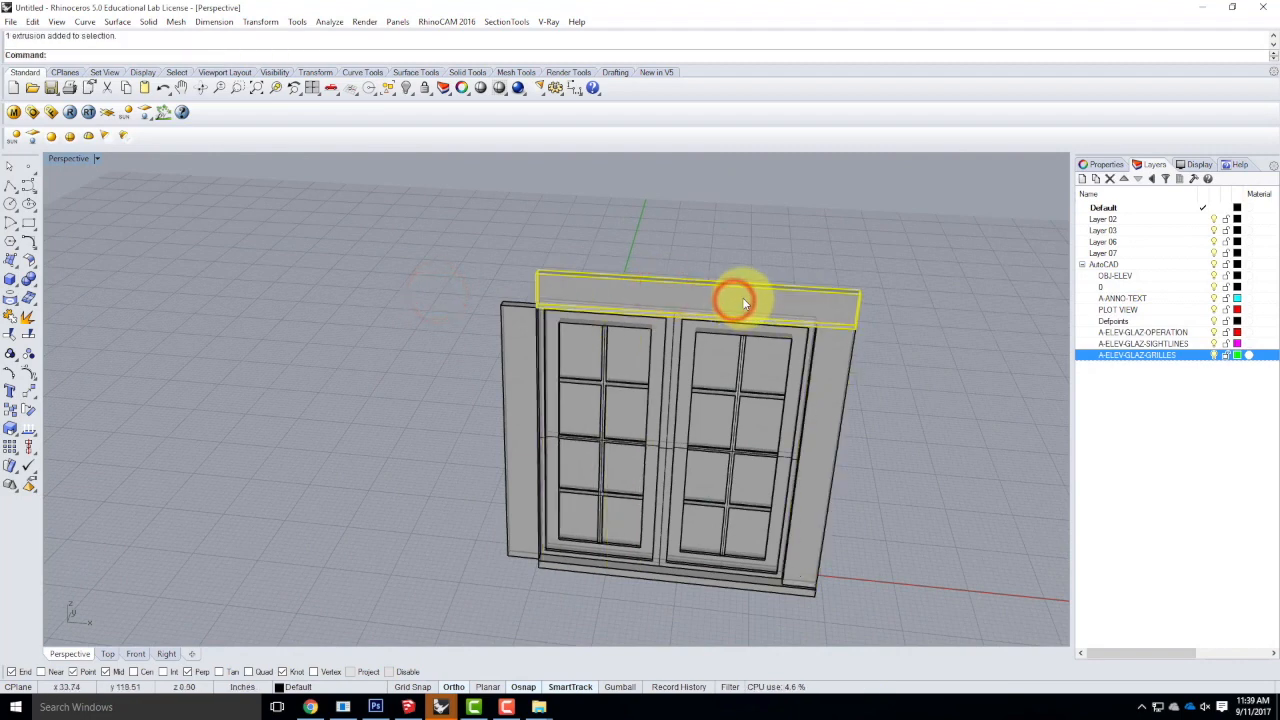
key("Return")
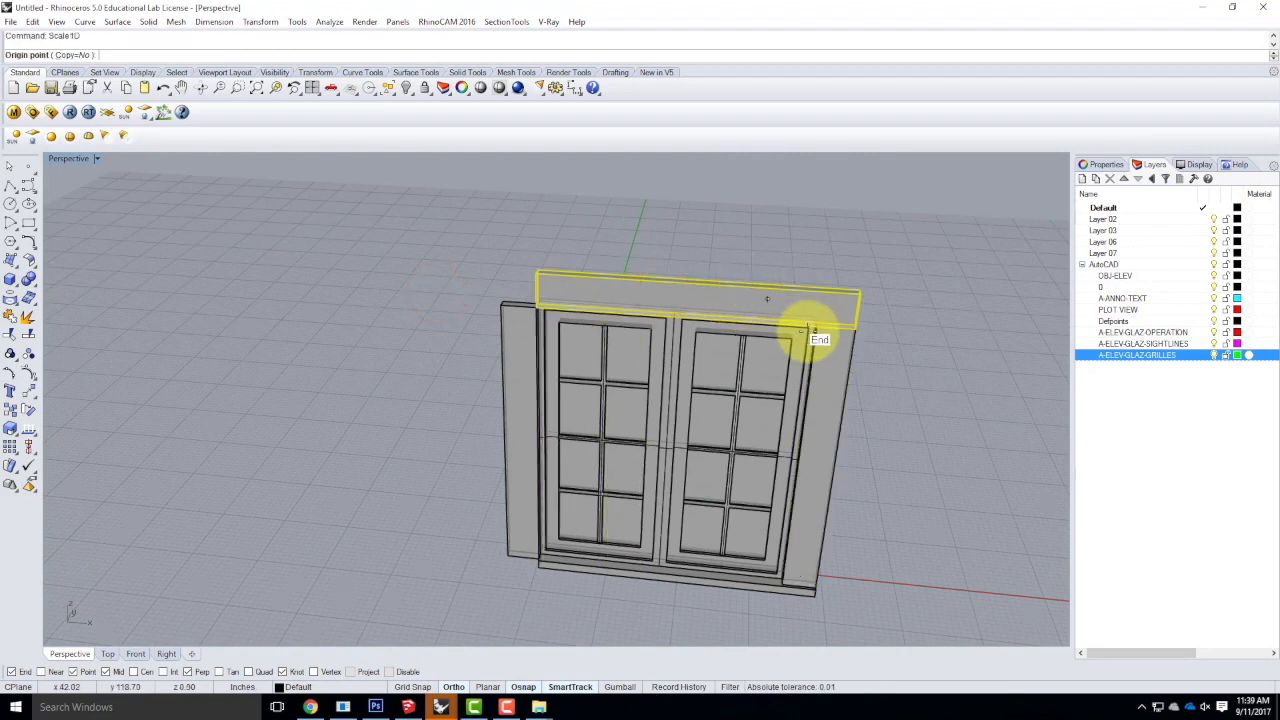
scroll(830, 330, "up", 4)
left_click(874, 324)
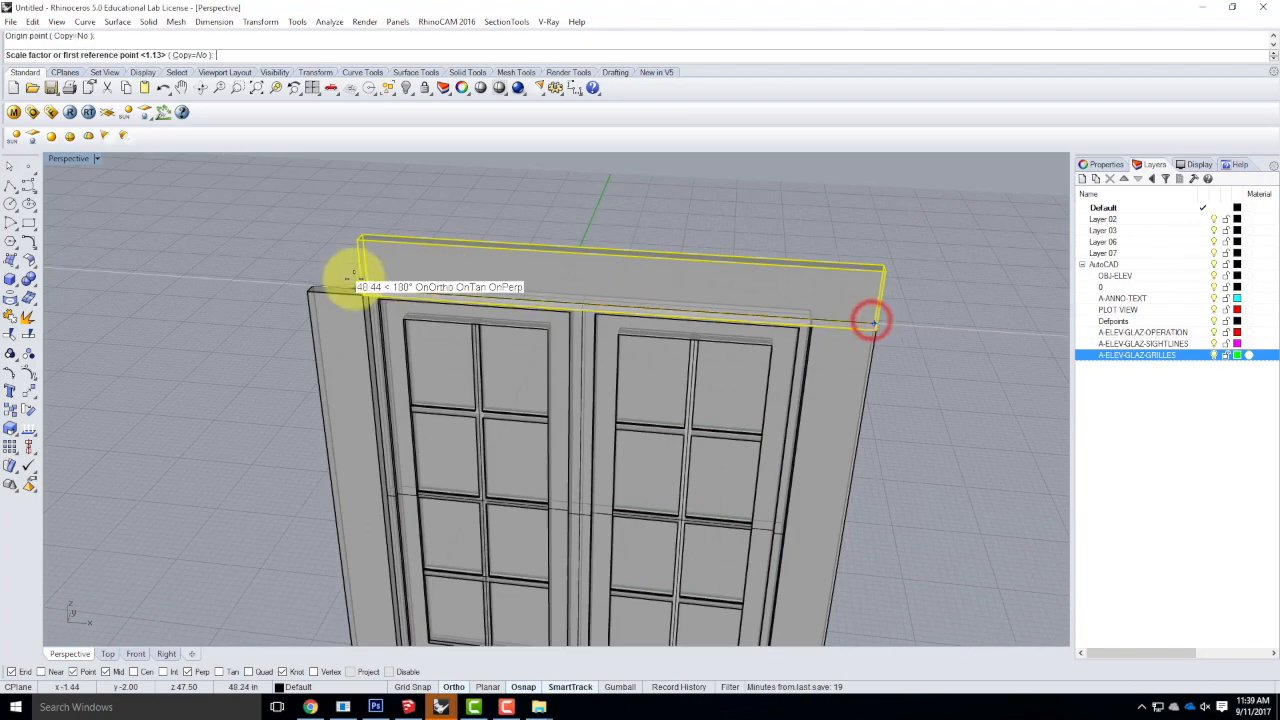
left_click(313, 278)
left_click(257, 249)
scroll(396, 330, "down", 5)
Scale the sill lengthwise from its already extended end so it reaches the outer edge of the copied casing.
right_click_drag(398, 330, 396, 277)
scroll(414, 466, "up", 6)
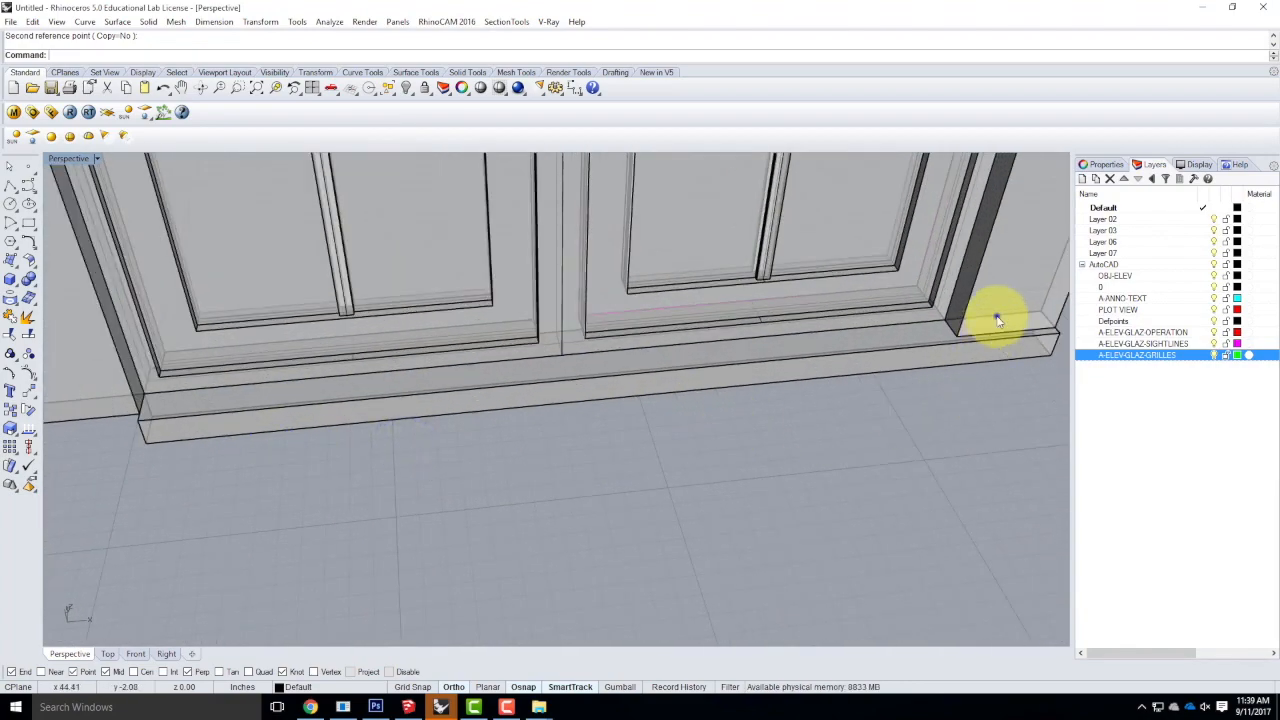
right_click(997, 318)
right_click(1038, 319)
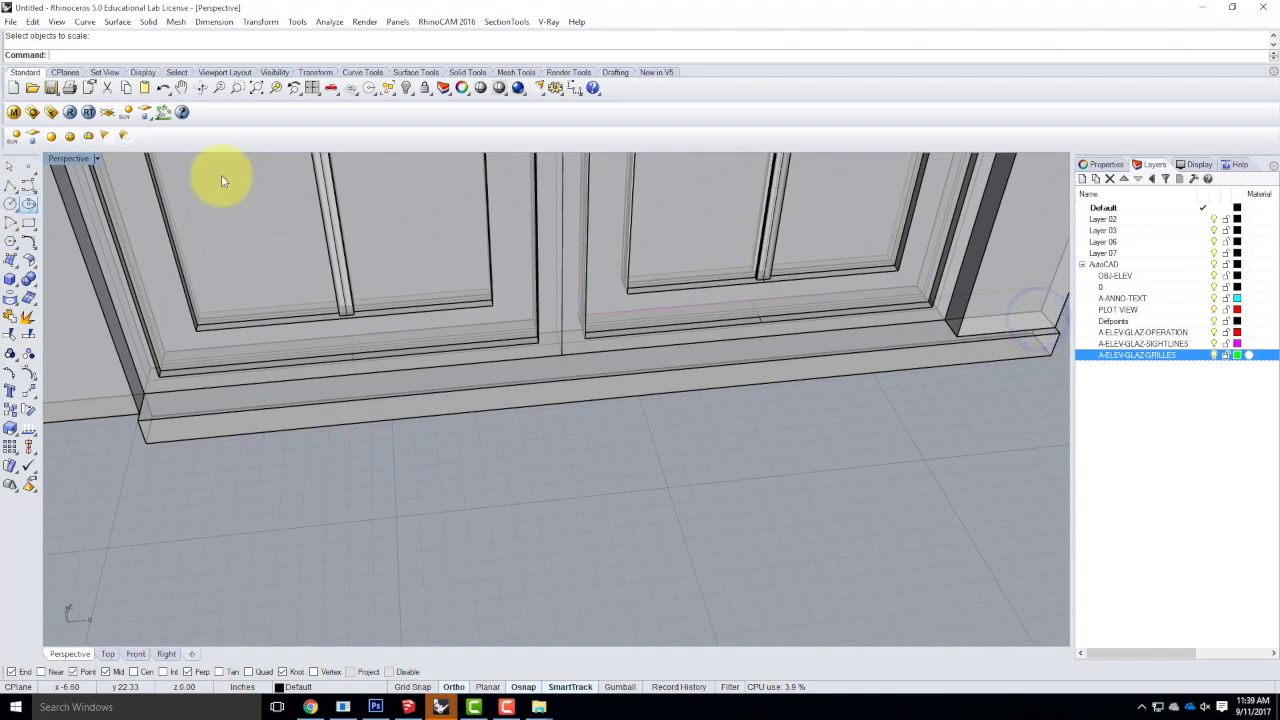
left_click(359, 424)
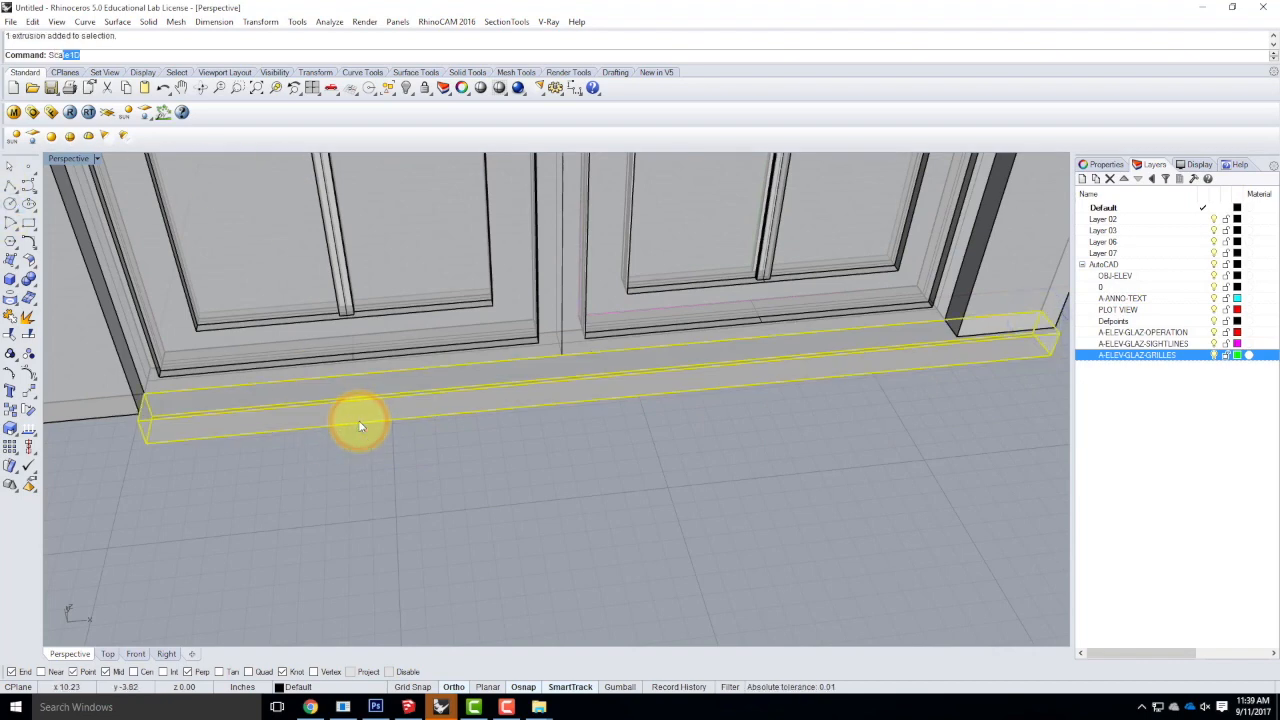
left_click(1040, 312)
left_click(143, 394)
scroll(400, 384, "down", 2)
scroll(236, 388, "up", 2)
left_click(206, 396)
left_click(381, 479)
scroll(500, 425, "down", 5)
Draw an apron box beneath the sill, using the sill's full length and depth as its base and extending downward.
right_click_drag(708, 474, 512, 392)
right_click_drag(597, 506, 621, 452)
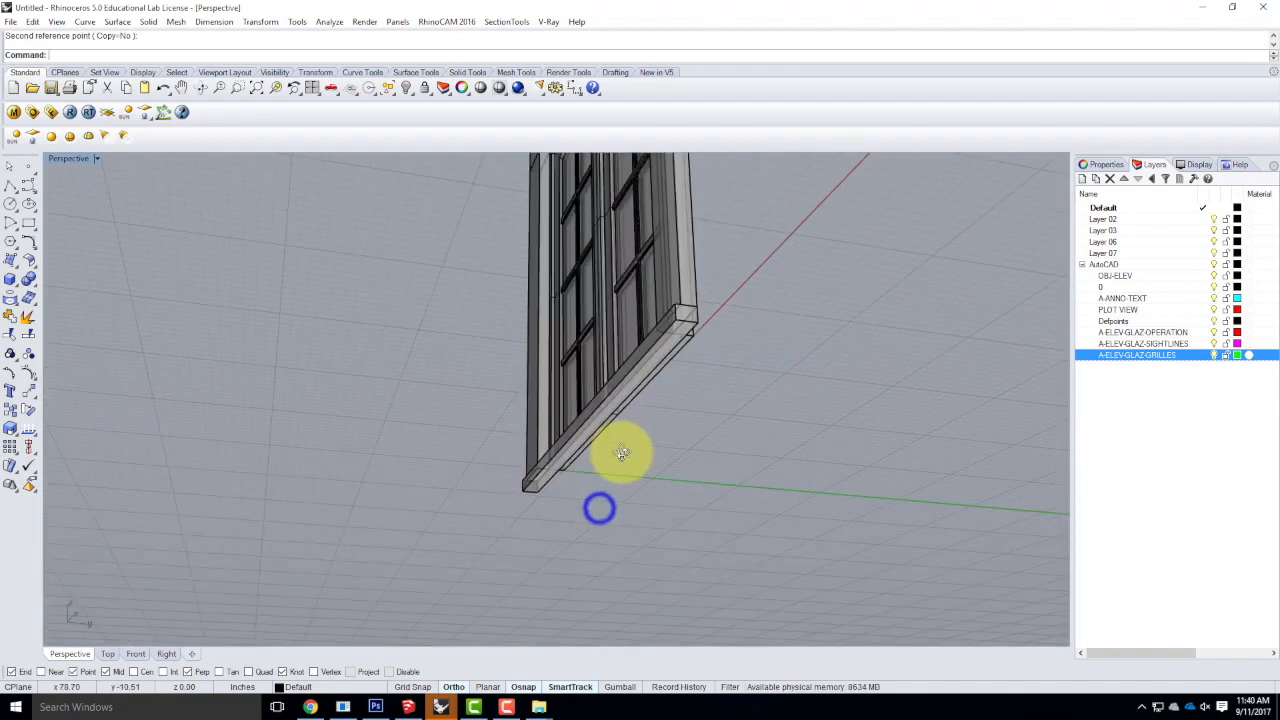
left_click(12, 279)
left_click(698, 323)
scroll(540, 456, "up", 3)
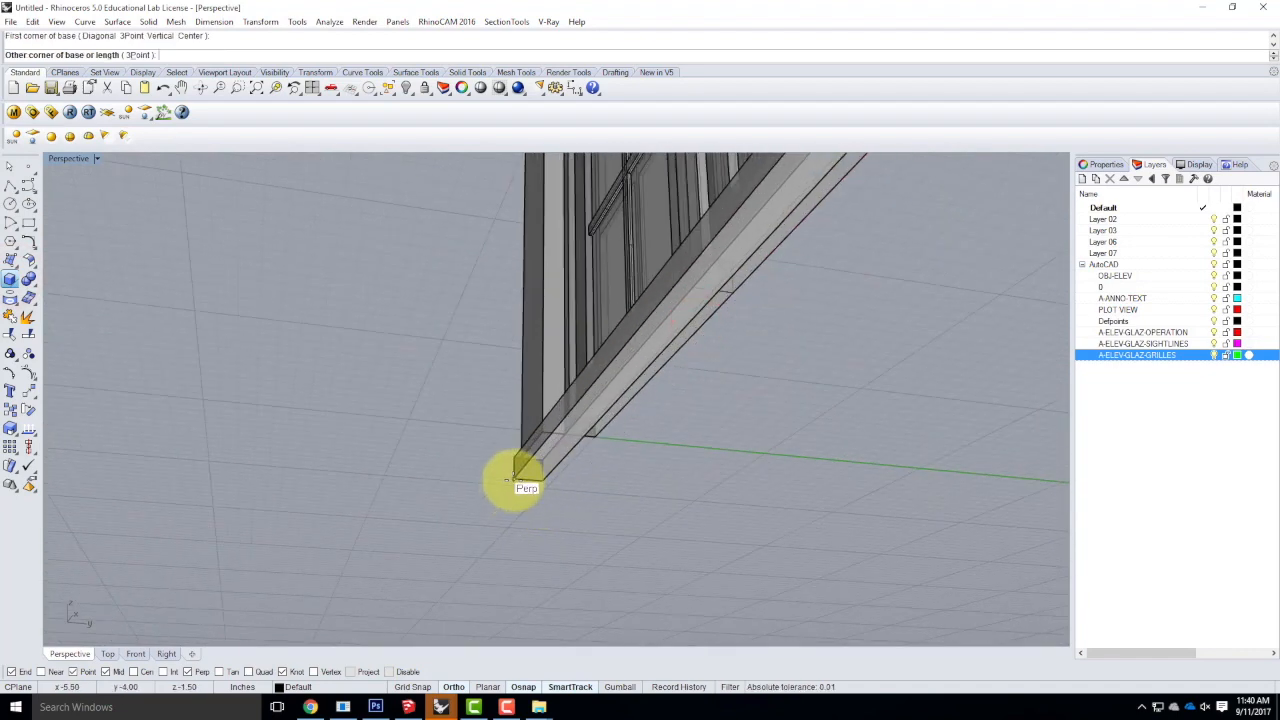
left_click(512, 479)
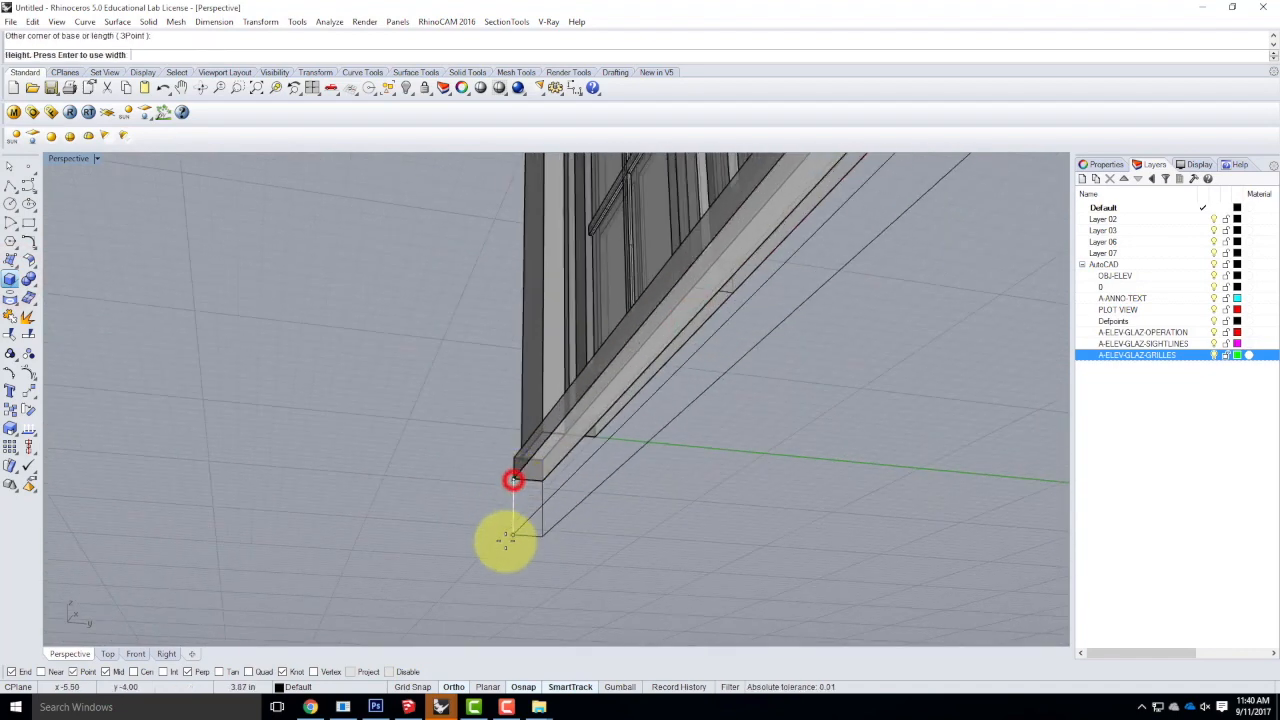
left_click(509, 556, "shift")
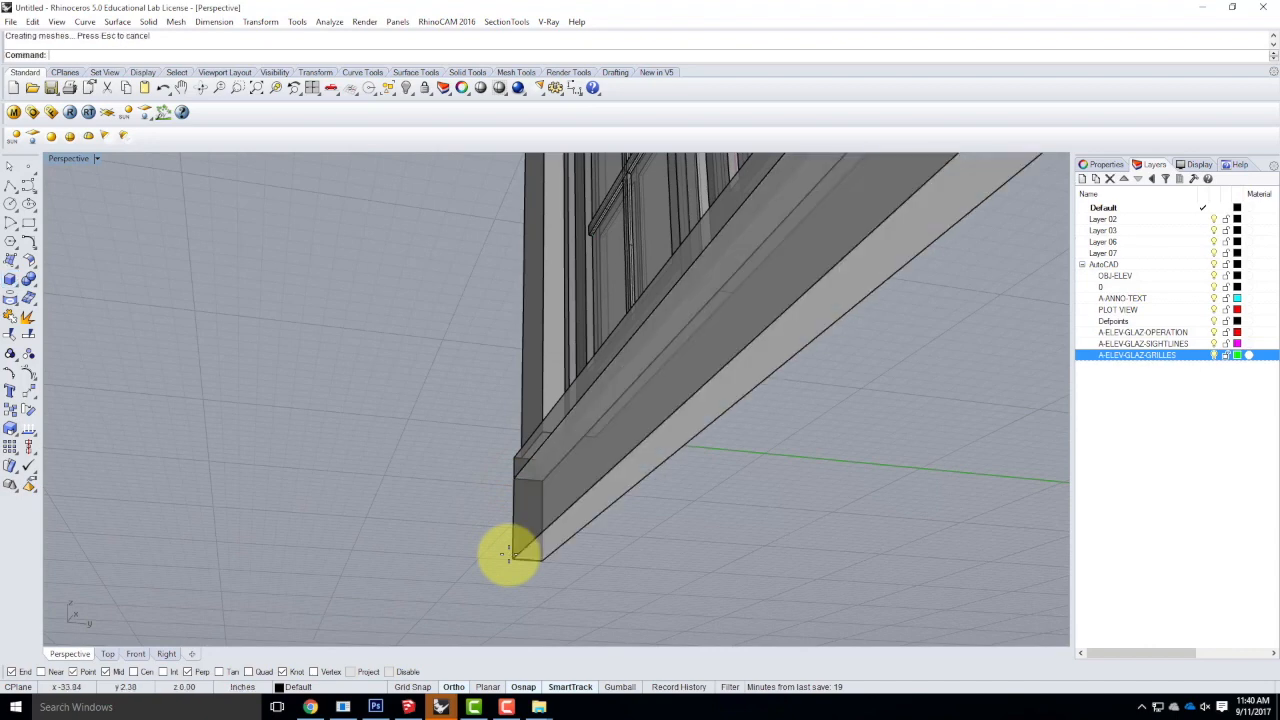
Scale the apron box below the sill in one direction from its back edge to a depth of 1.5 inches.
left_click(553, 515)
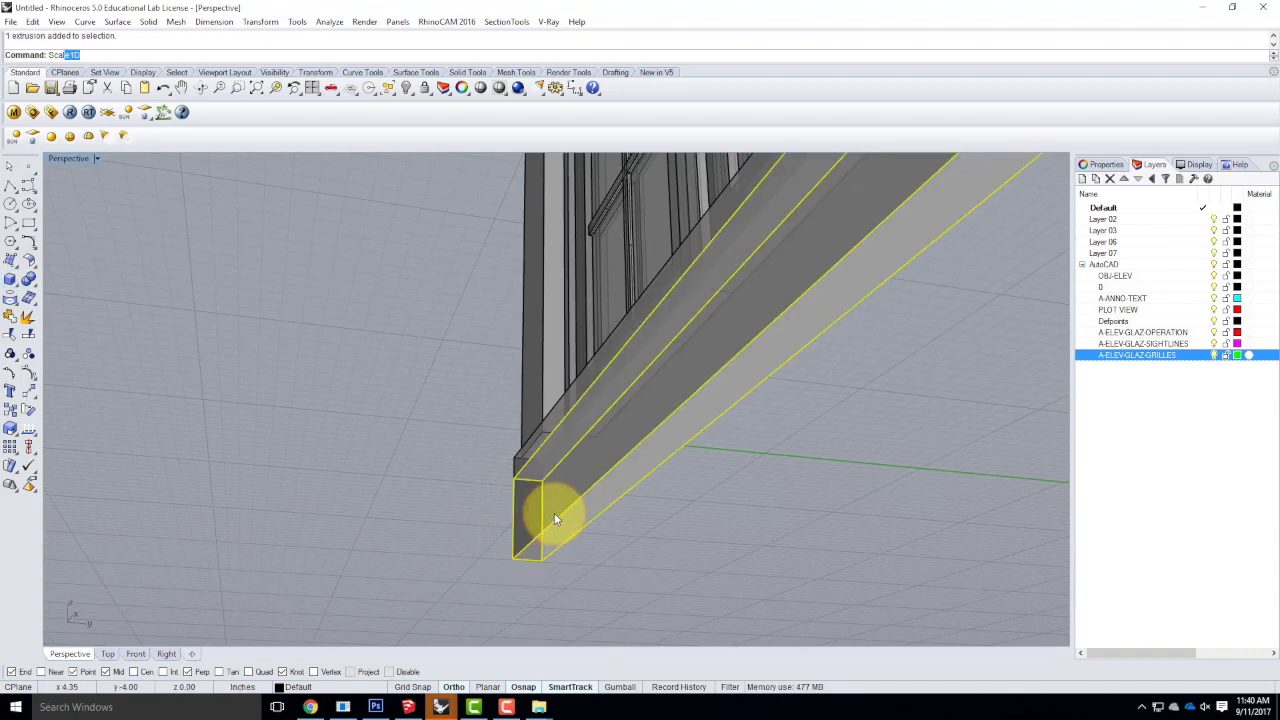
key("Return")
key("ctrl+Tab")
key("ctrl+Tab")
key("ctrl+Tab")
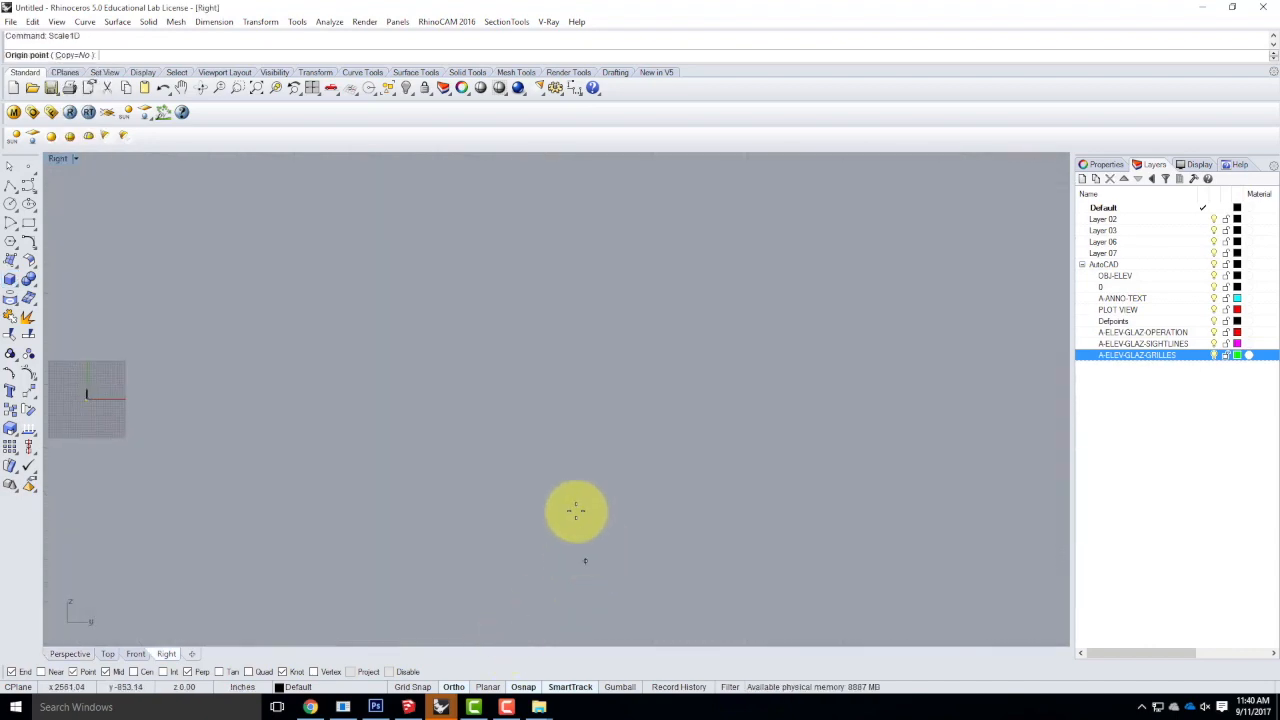
left_click(88, 653)
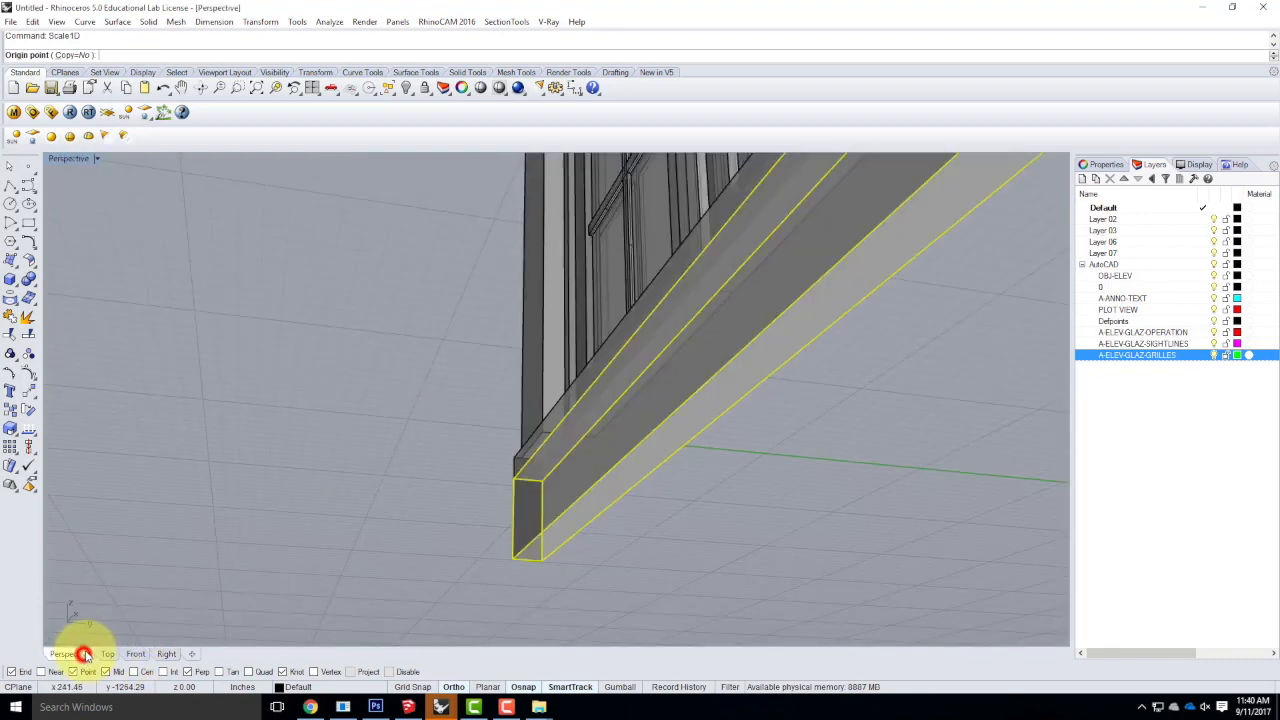
scroll(620, 450, "down", 2)
scroll(814, 286, "up", 4)
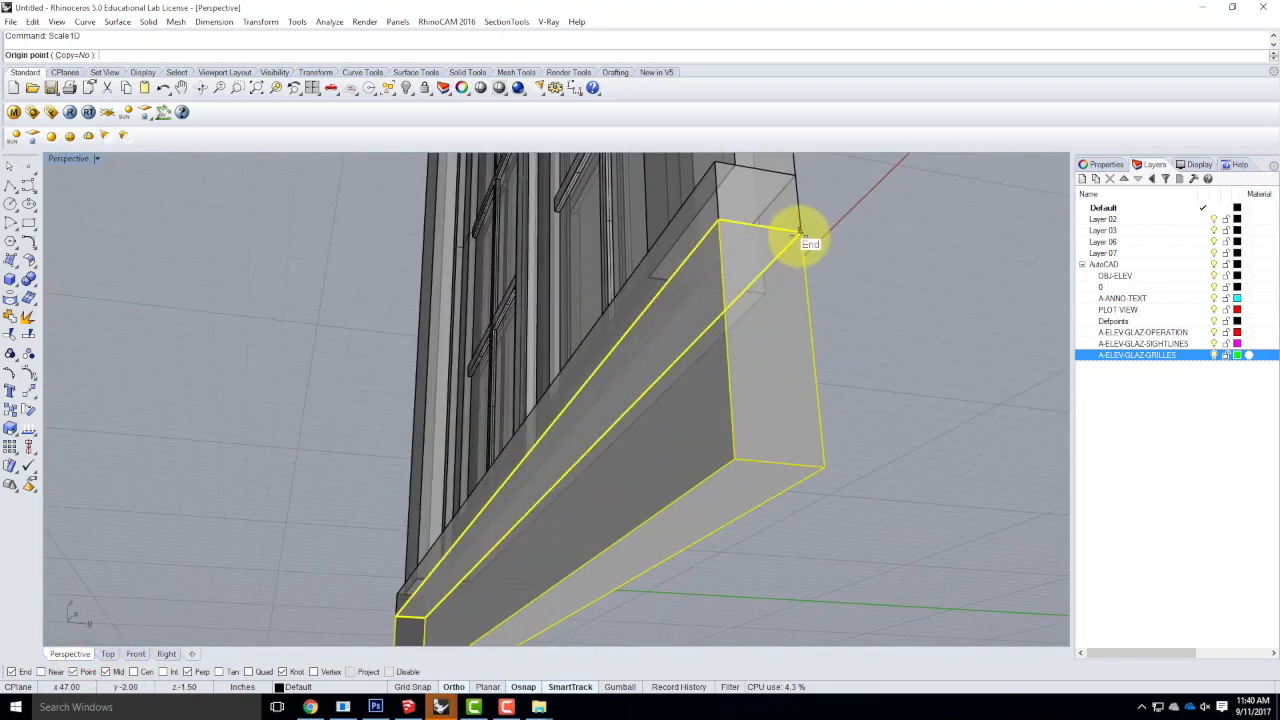
left_click(800, 235)
left_click(721, 228)
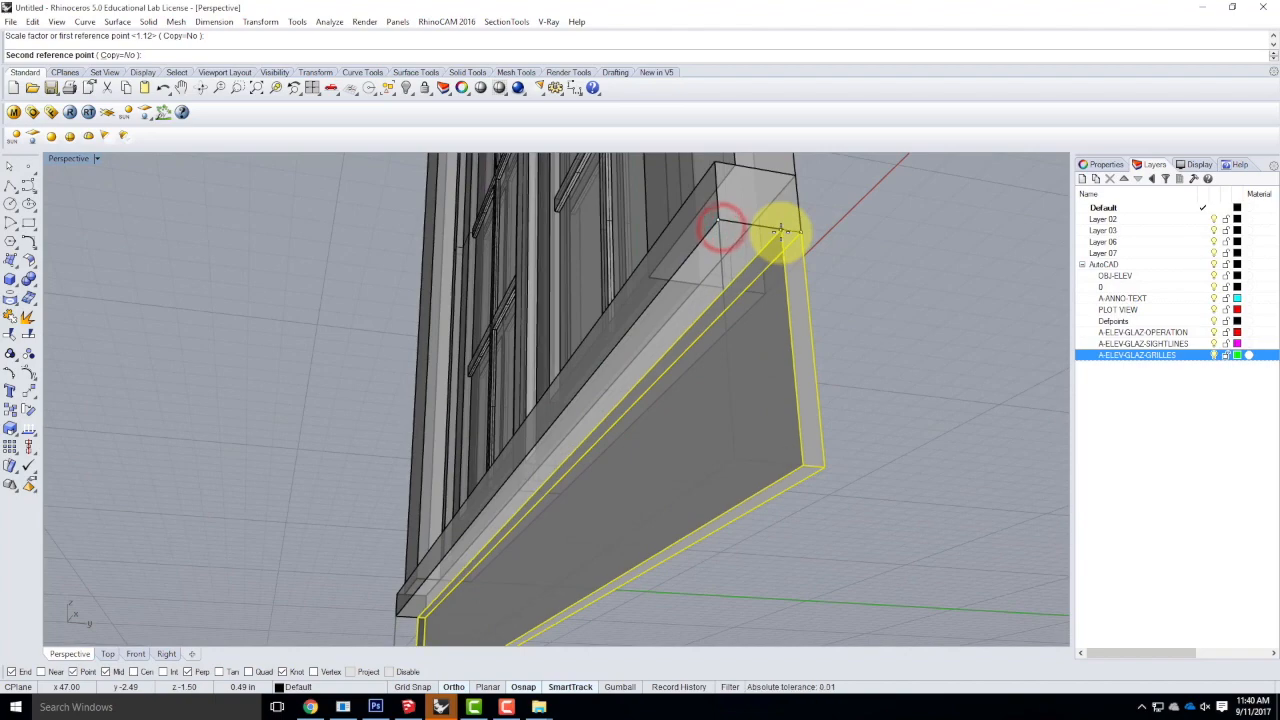
type("1.5")
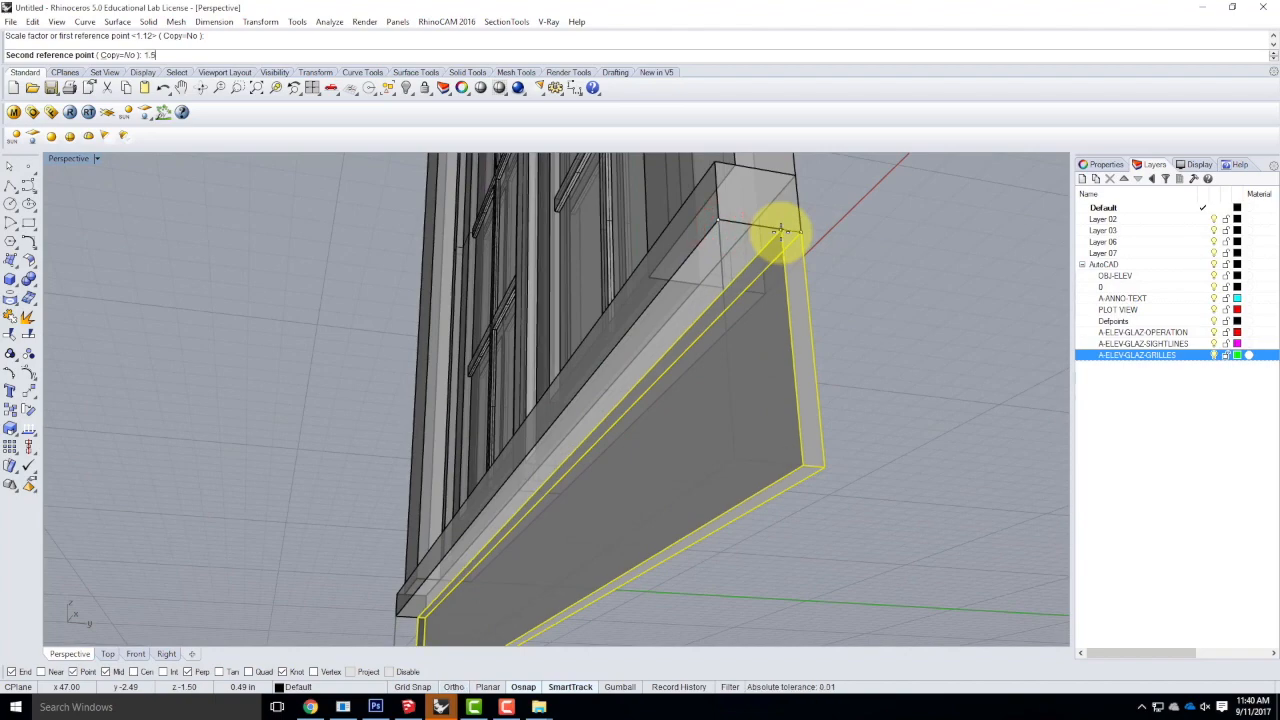
type("\"")
key("Return")
left_click(835, 218)
scroll(832, 220, "down", 5)
right_click_drag(705, 236, 793, 393)
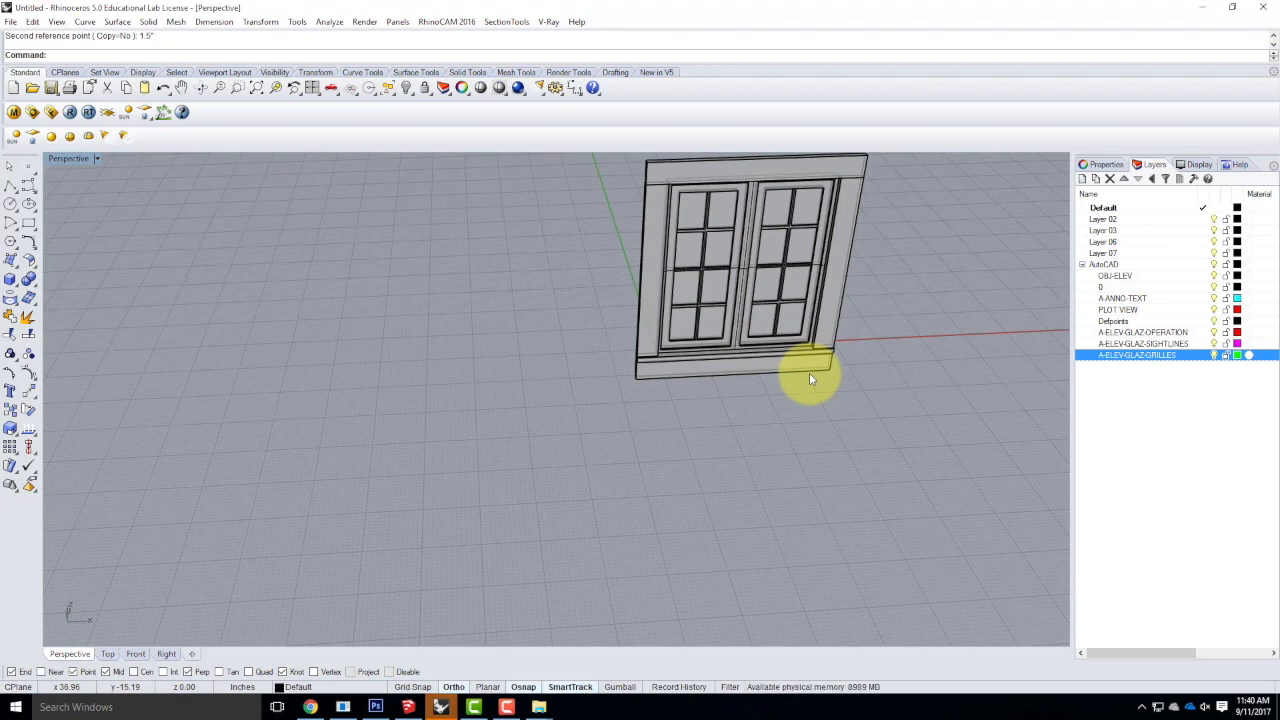
Move the whole window assembly from the frame's lower corner, where it meets the sill, to the origin at 0,0,0.
scroll(636, 396, "down", 4)
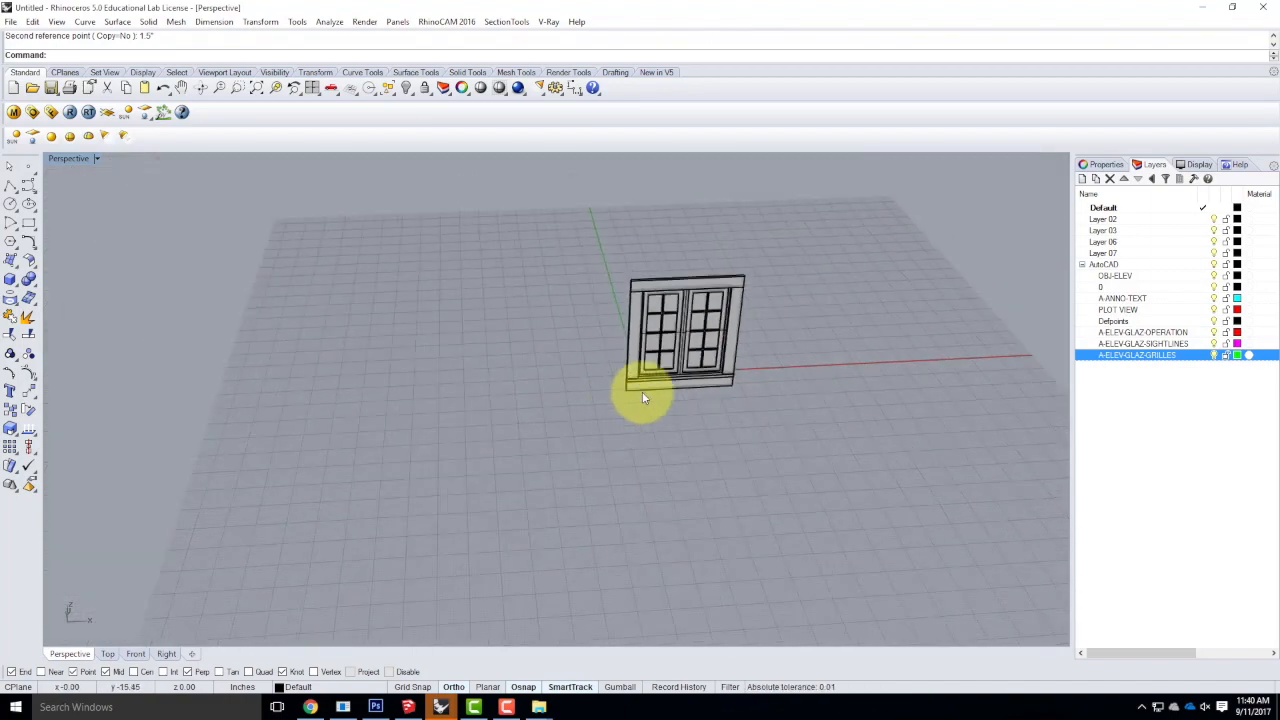
scroll(714, 329, "up", 5)
right_click_drag(777, 446, 457, 450)
scroll(672, 444, "up", 6)
mouse_move(795, 437)
right_mouse_down()
mouse_move(671, 441)
mouse_move(634, 423)
mouse_move(663, 414)
right_mouse_up()
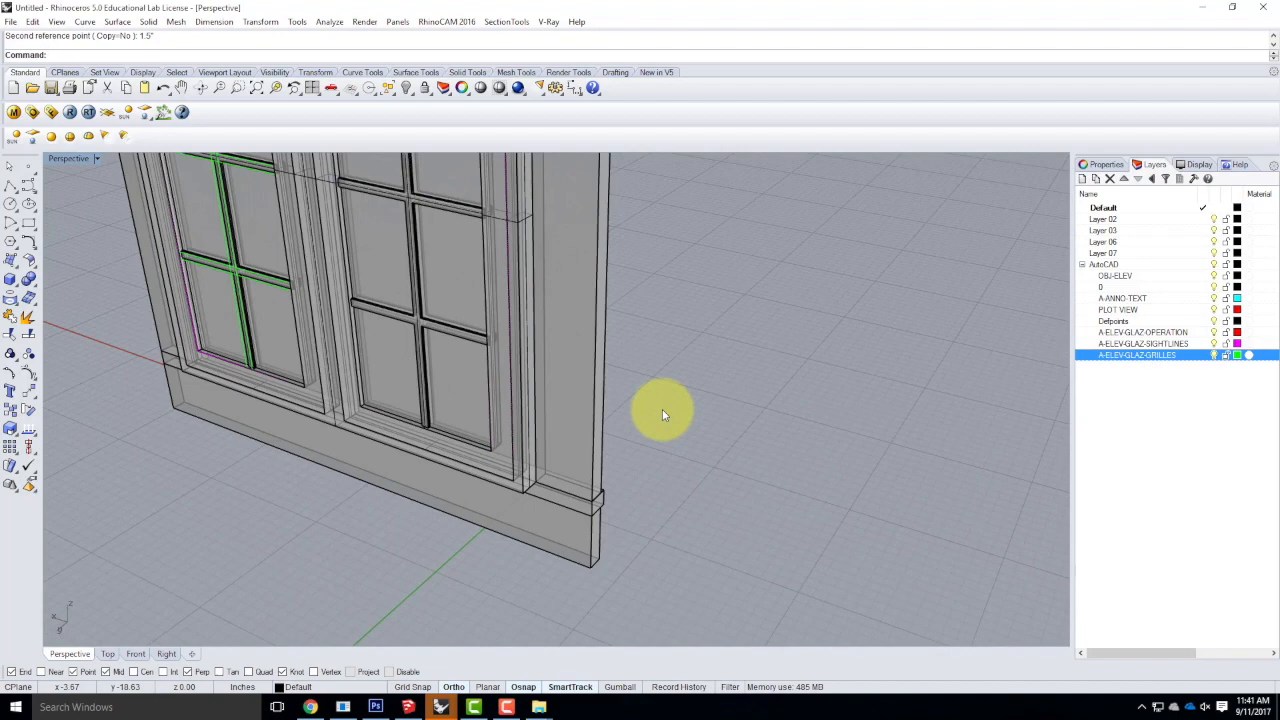
mouse_move(700, 372)
right_mouse_down()
mouse_move(614, 428)
mouse_move(514, 443)
mouse_move(417, 371)
right_mouse_up()
scroll(357, 394, "up", 5)
right_click_drag(396, 421, 560, 487)
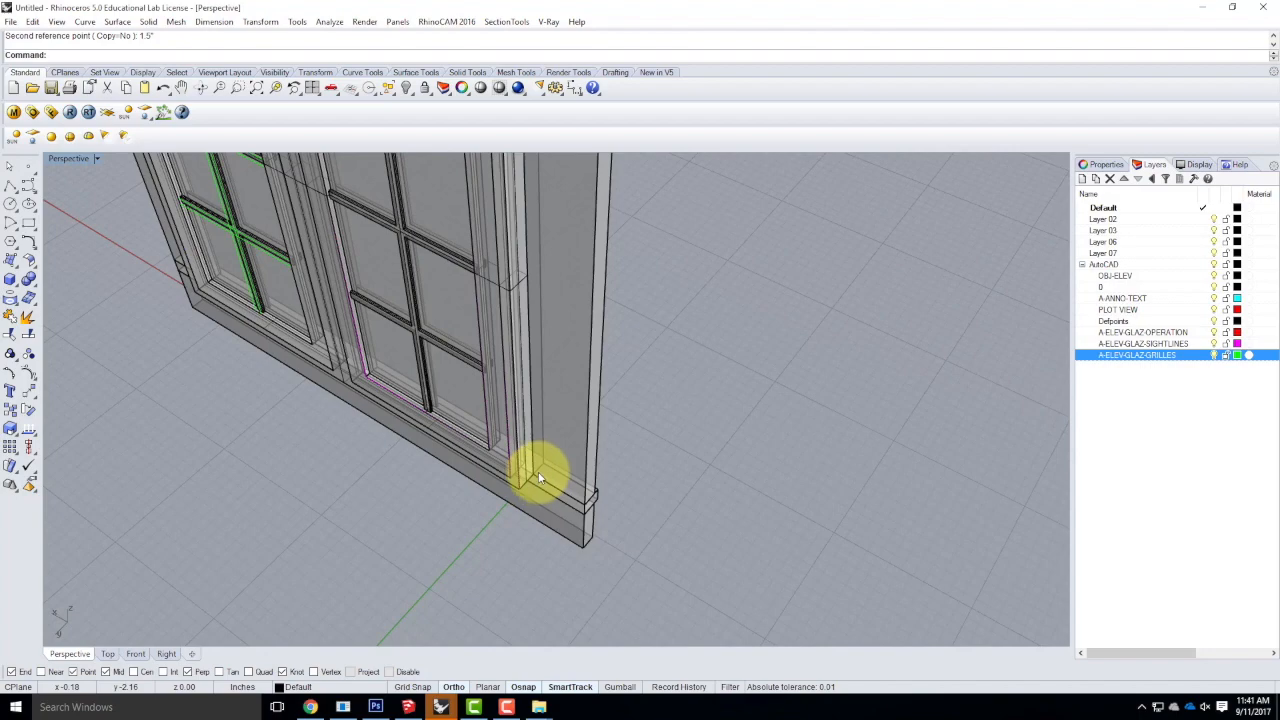
scroll(533, 480, "up", 6)
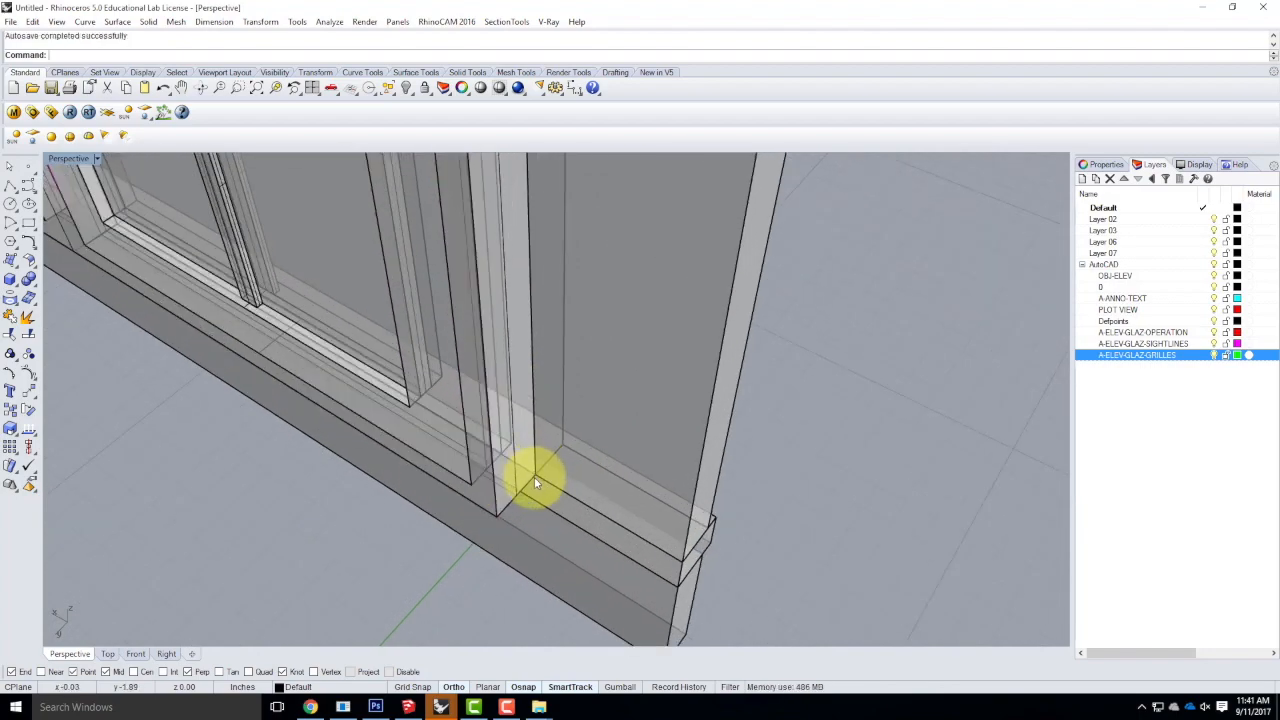
scroll(560, 466, "down", 10)
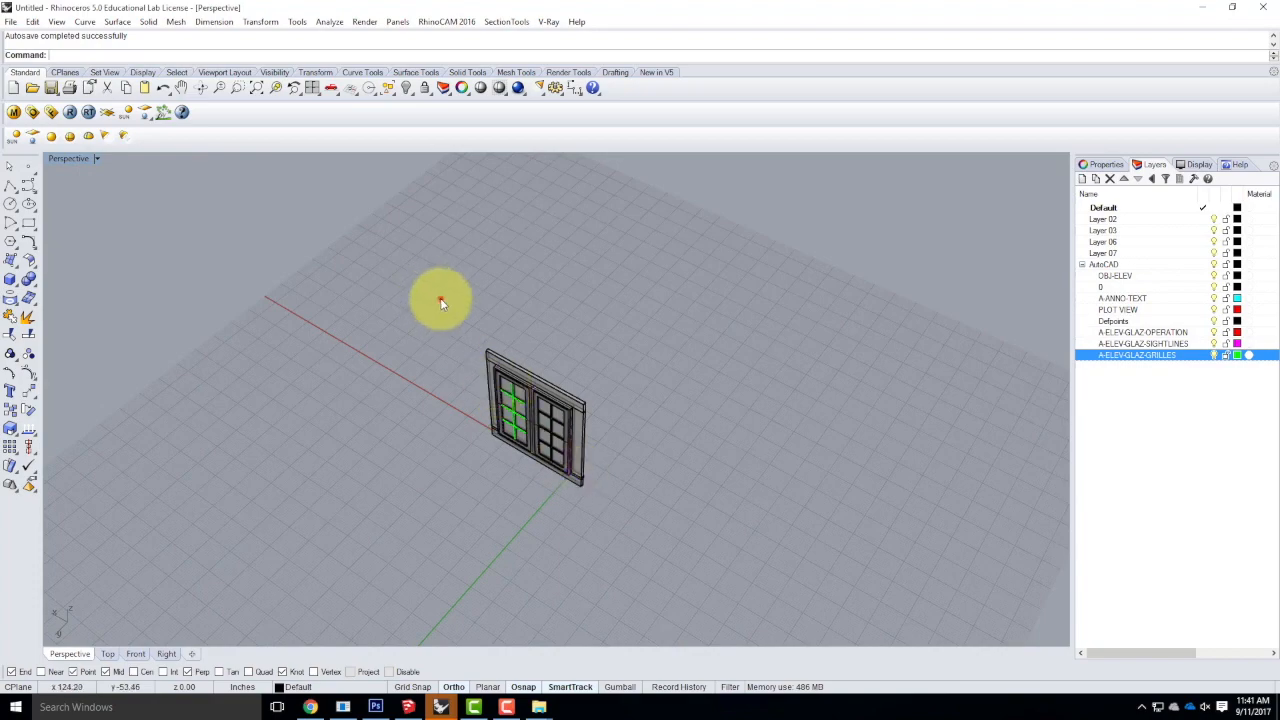
left_click_drag(440, 298, 672, 585)
scroll(586, 502, "up", 8)
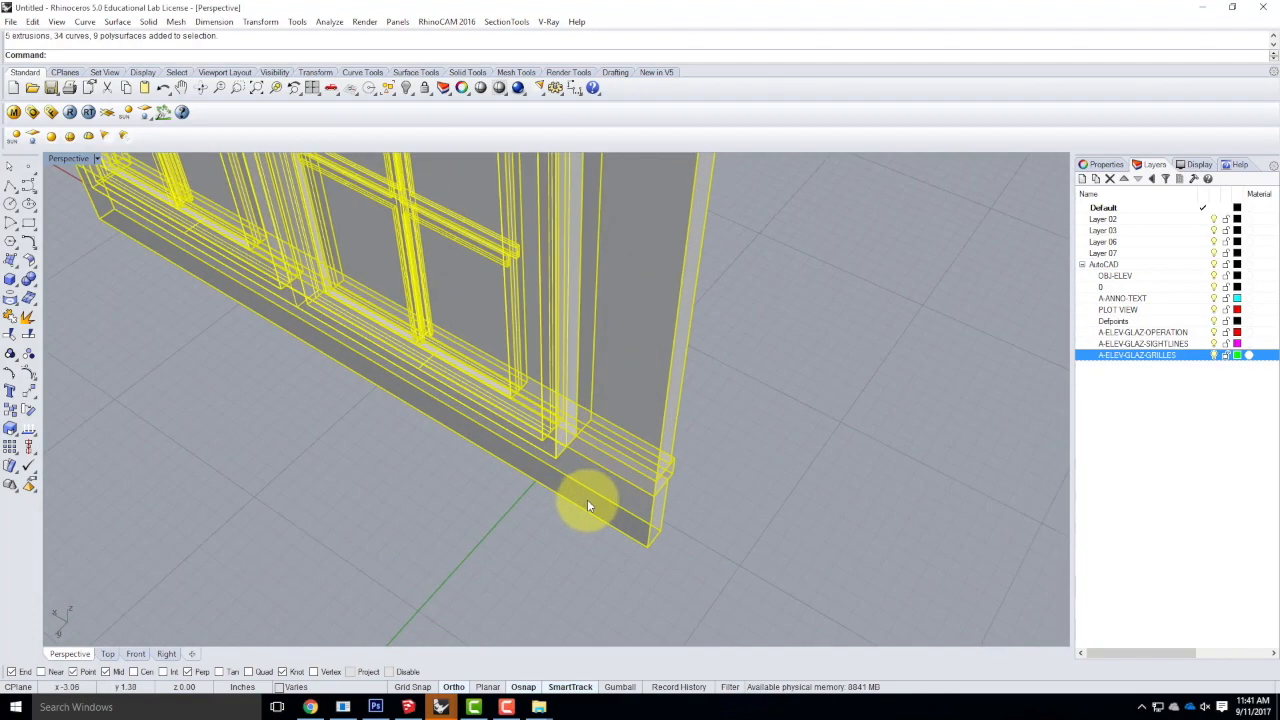
type("move")
key("Return")
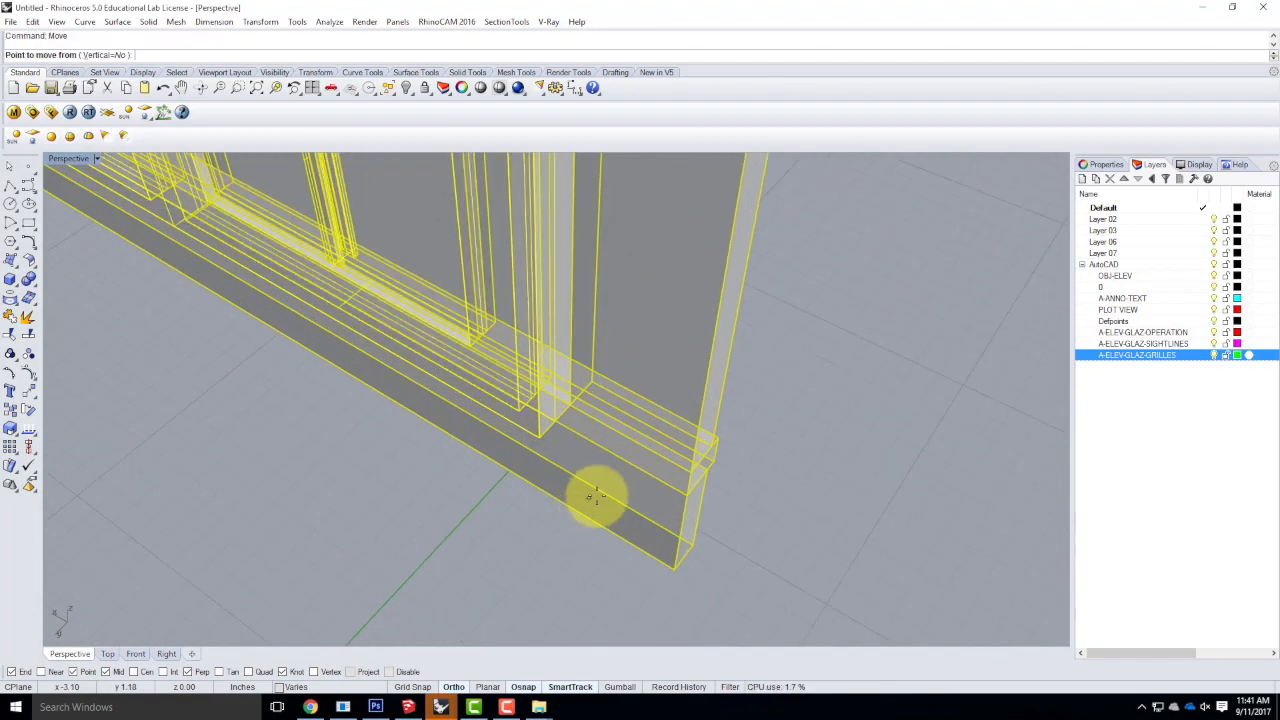
left_click(571, 405)
type("0")
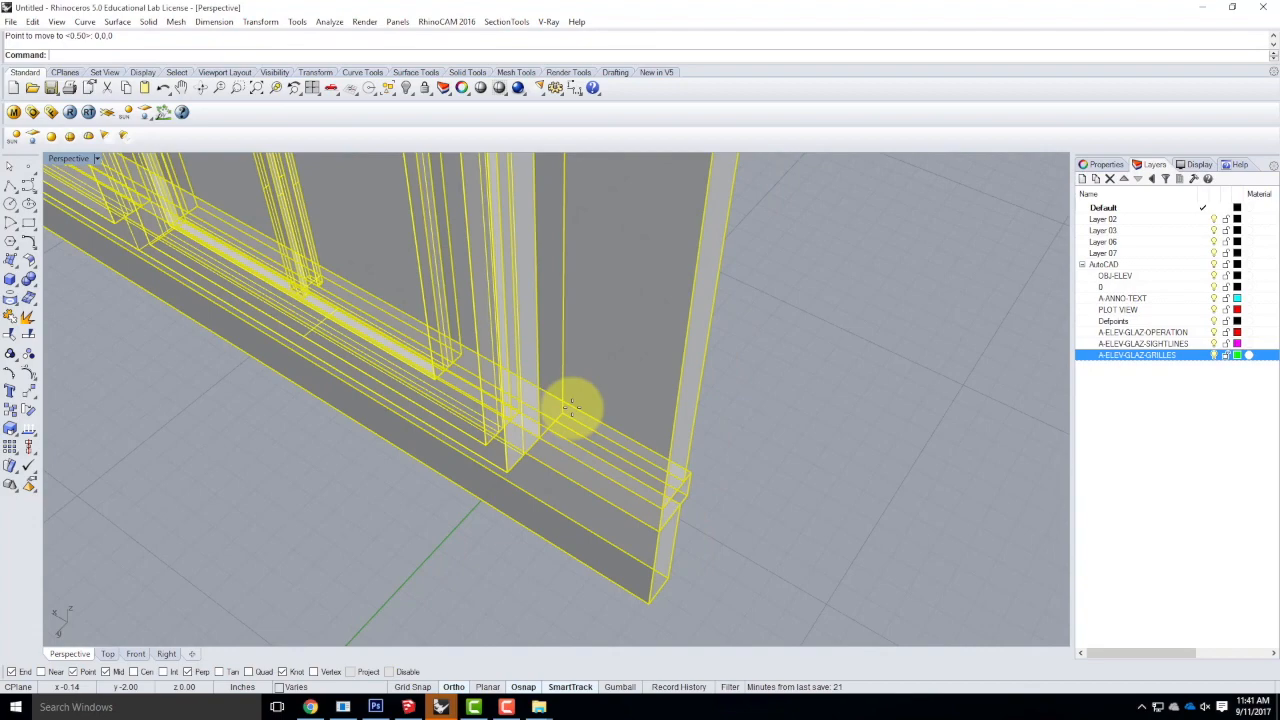
Examine the relocated window and its placement at the origin from the front and at an angle.
right_click(838, 418)
right_click_drag(860, 412, 536, 422)
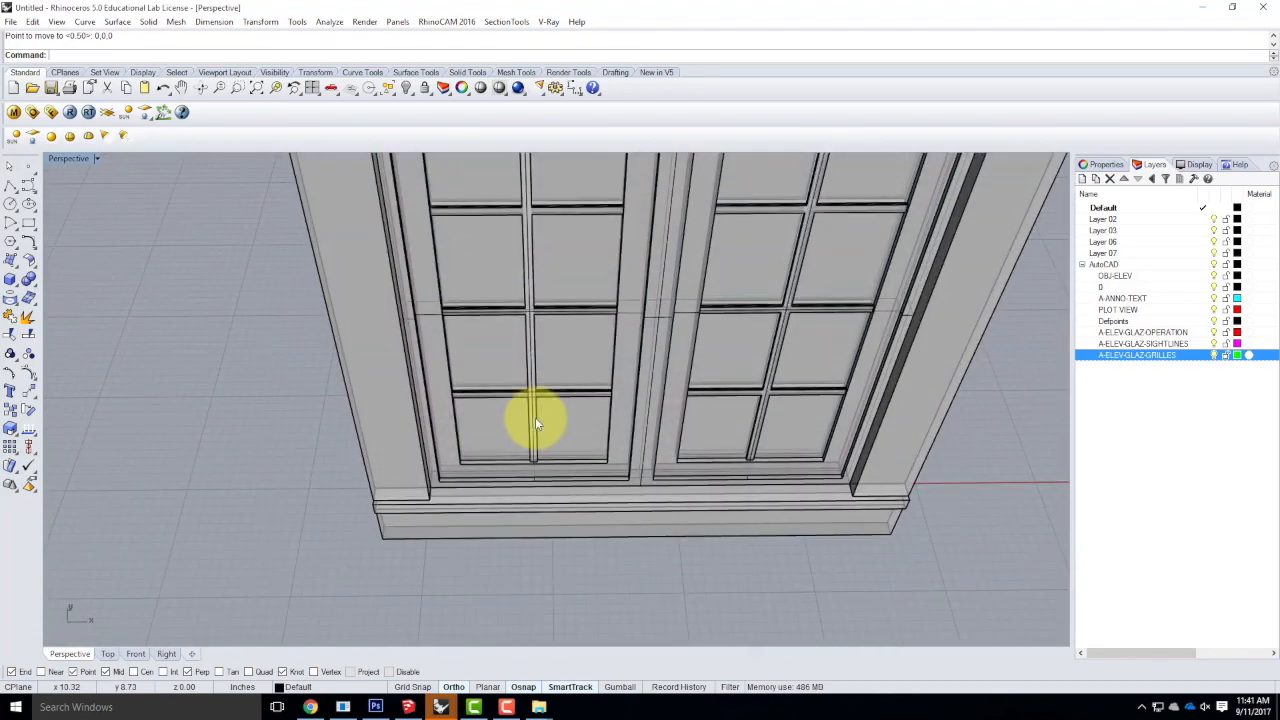
scroll(494, 500, "down", 8)
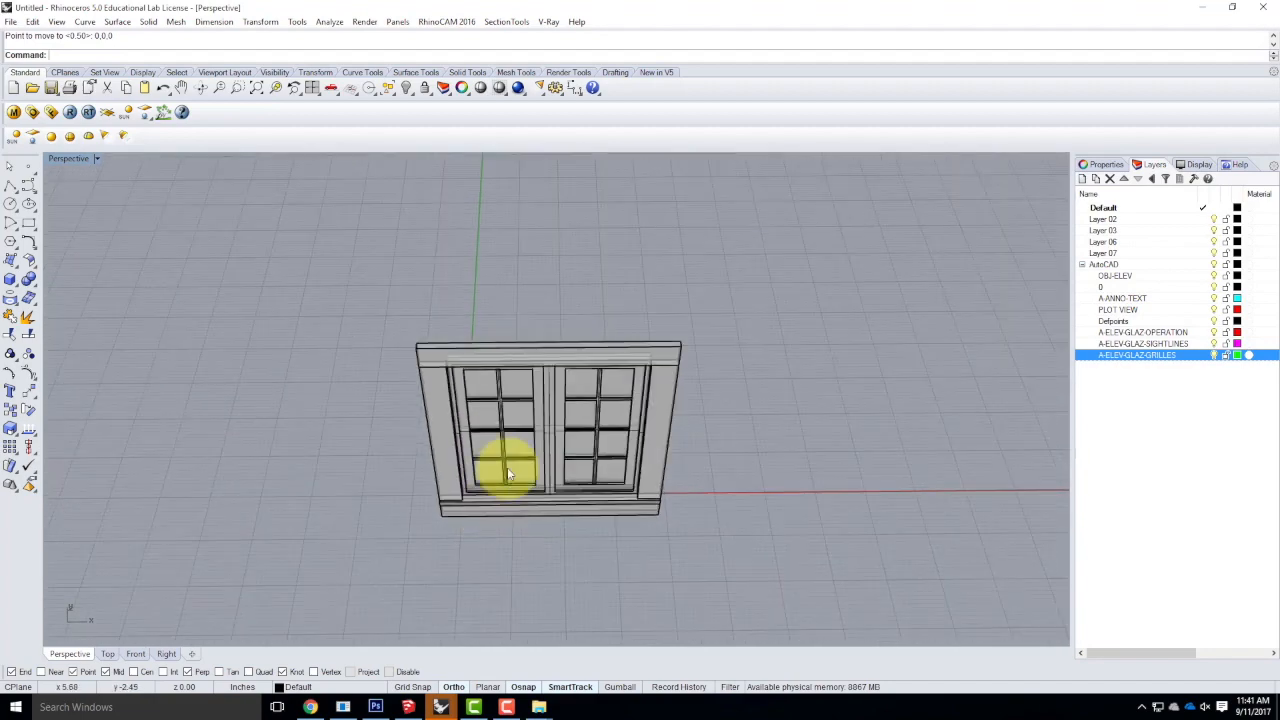
scroll(560, 380, "up", 4)
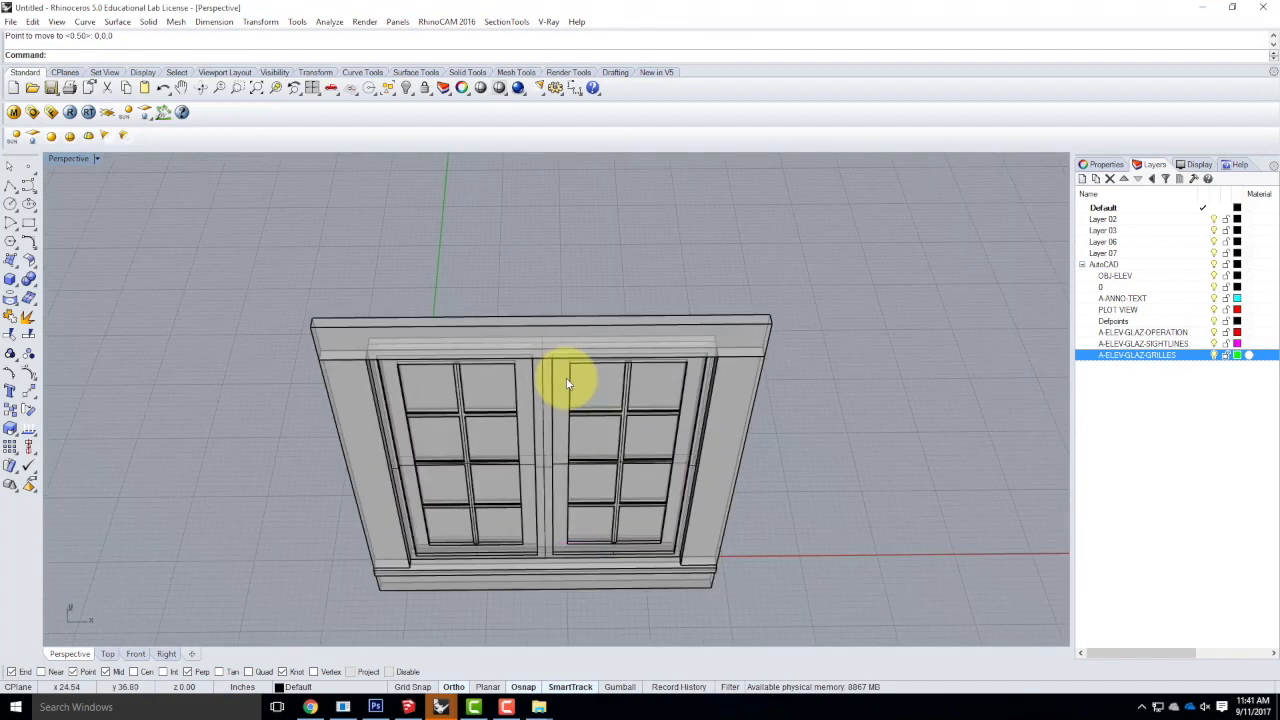
mouse_move(672, 545)
right_mouse_down()
mouse_move(735, 450)
mouse_move(700, 443)
mouse_move(708, 460)
right_mouse_up()
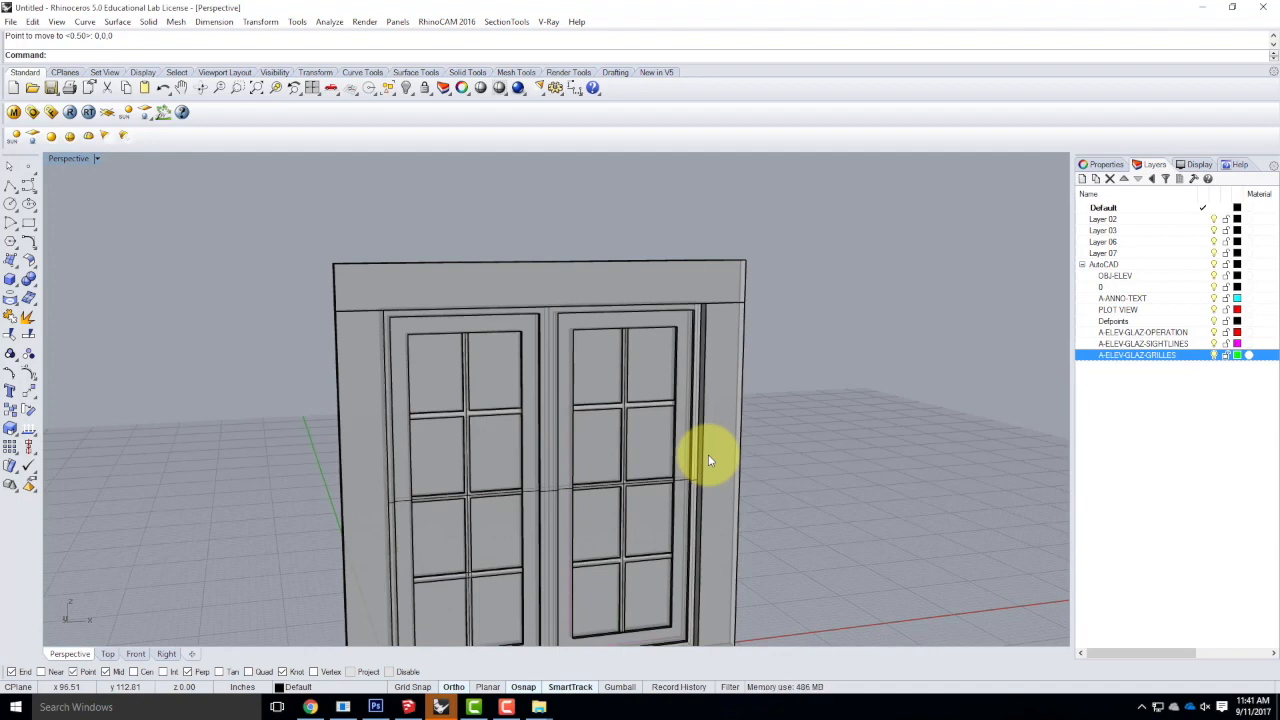
scroll(868, 458, "down", 2)
scroll(786, 286, "down", 2)
right_click_drag(805, 285, 822, 333)
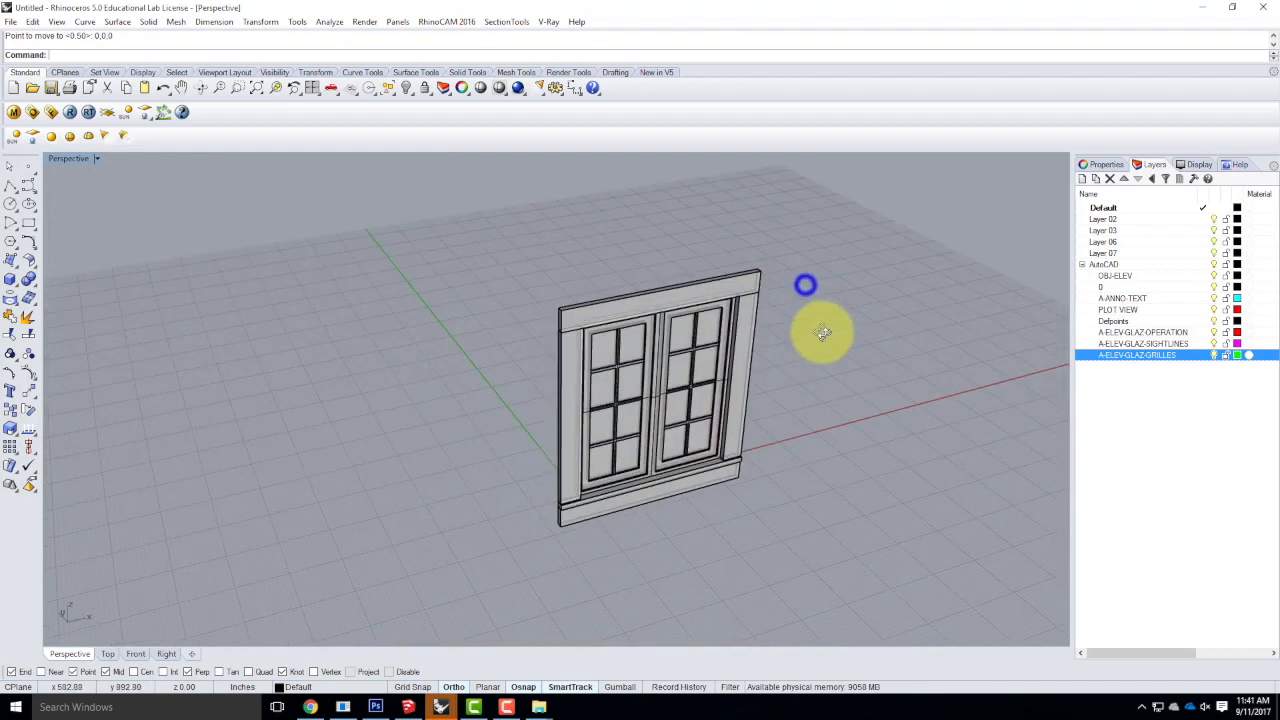
scroll(648, 518, "up", 3)
scroll(620, 525, "down", 2)
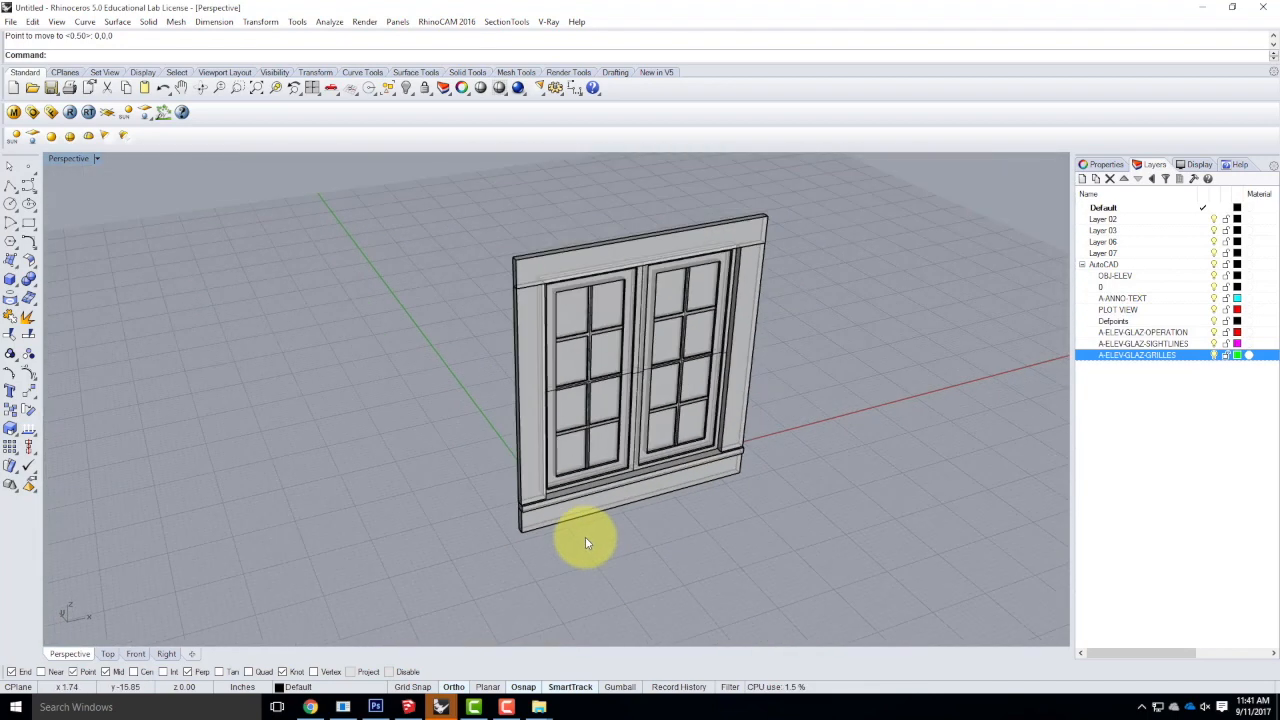
Assign the window's five outer trim pieces, including the head, side casings and bottom boards, to Layer 02.
left_click(564, 518)
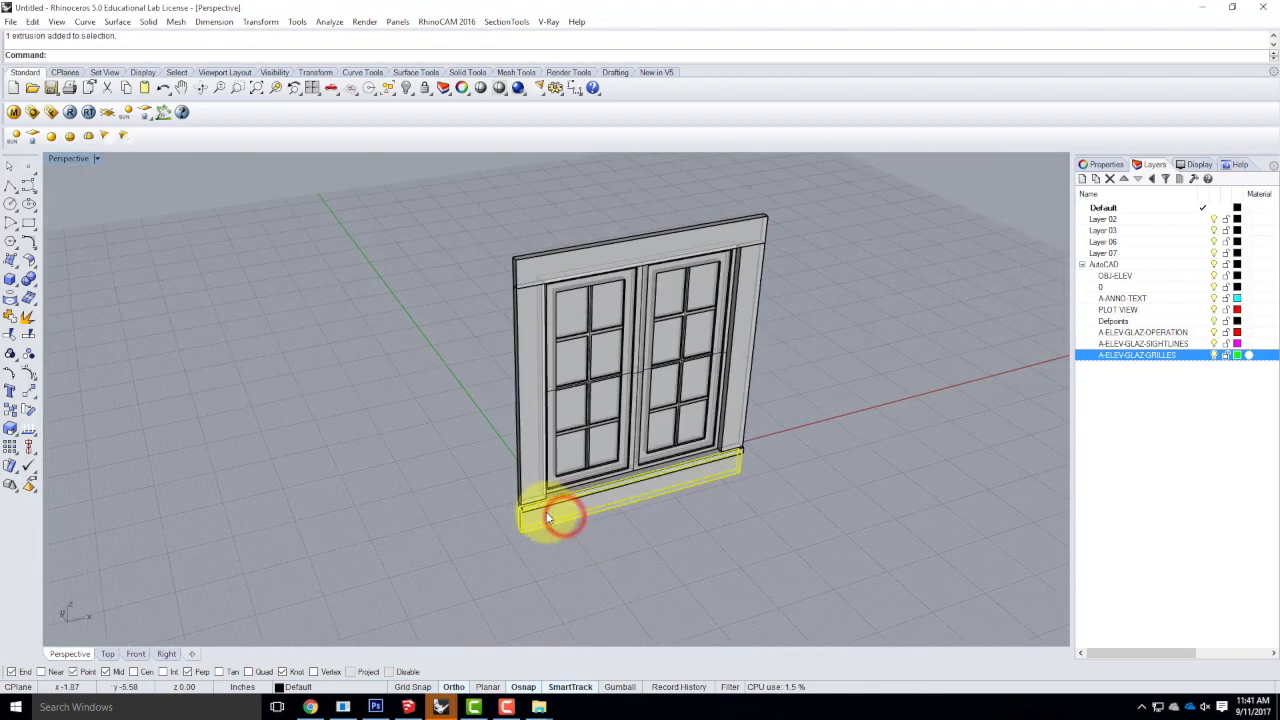
left_click(836, 461)
scroll(657, 486, "up", 5)
left_click(660, 482)
left_click(414, 522)
scroll(416, 510, "down", 5)
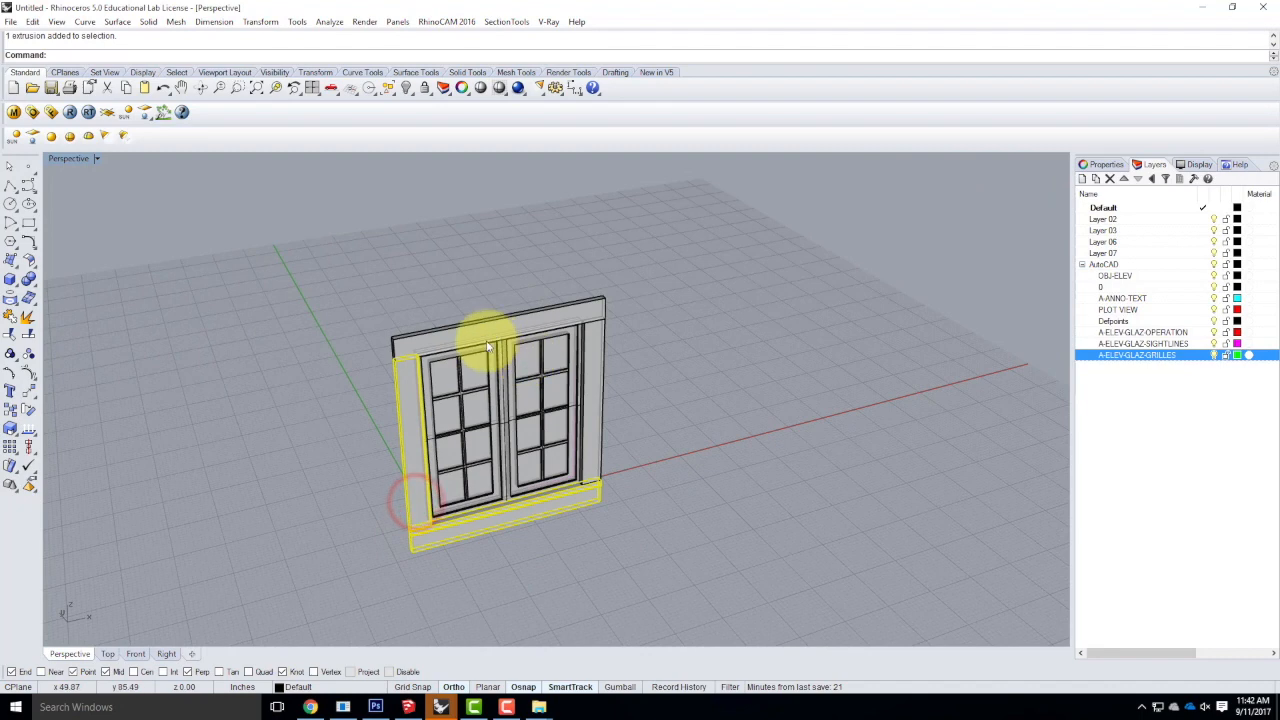
left_click(480, 335)
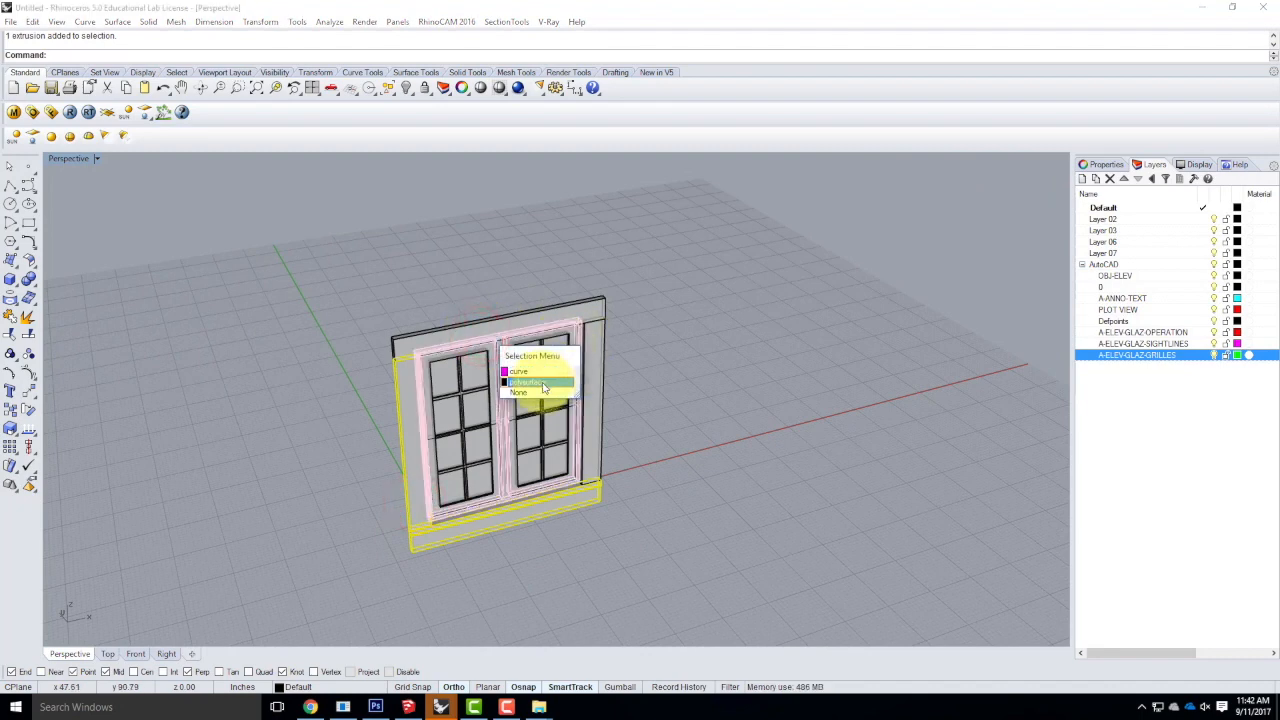
left_click(595, 311)
left_click(597, 351)
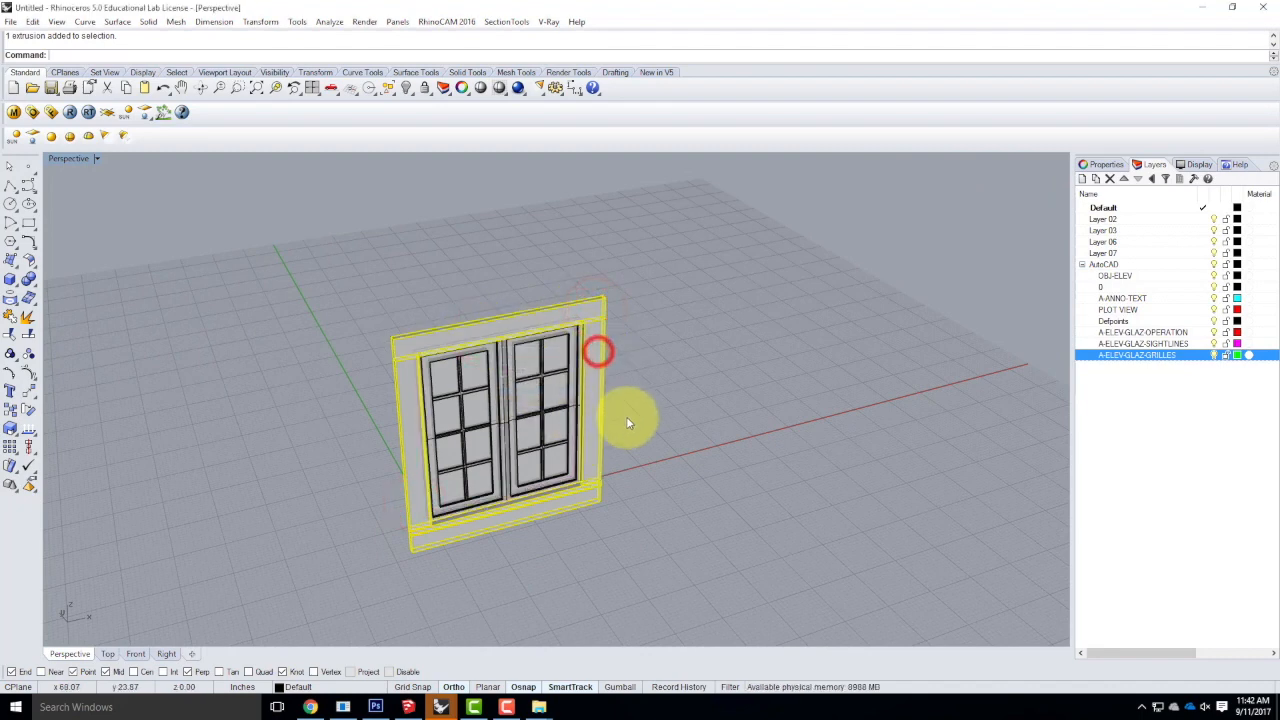
right_click(1114, 221)
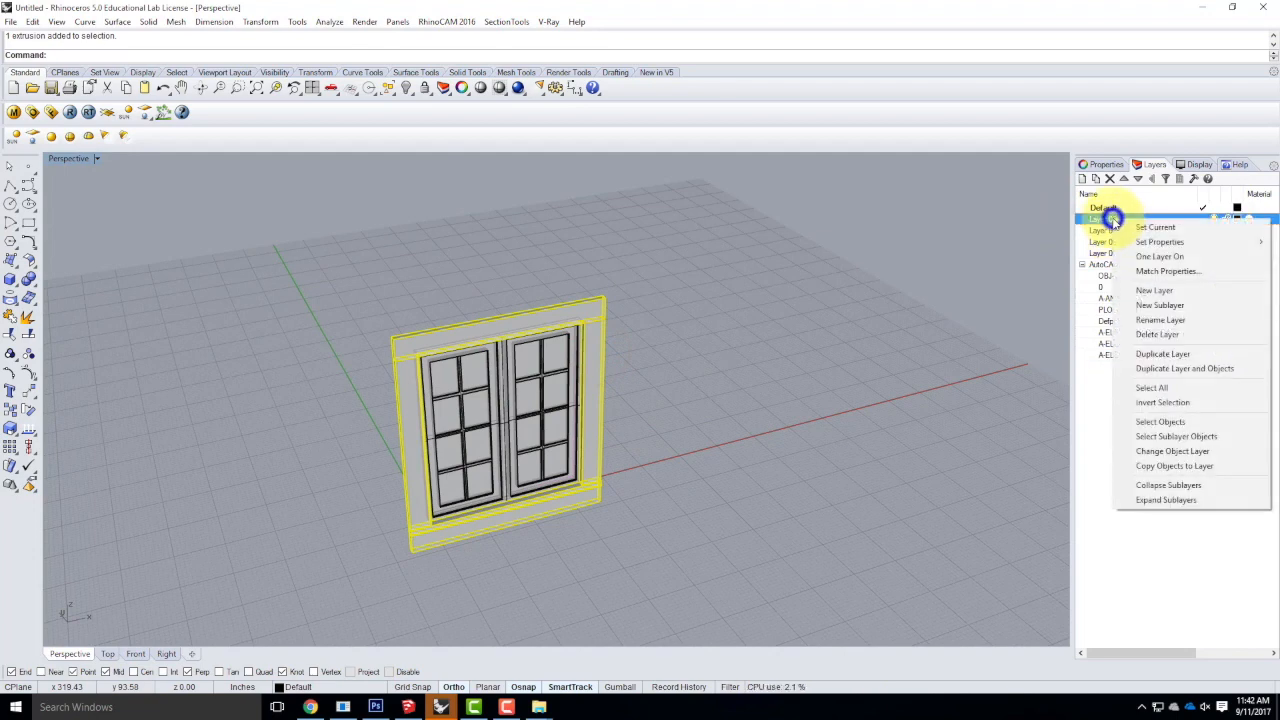
left_click(1165, 451)
Rename Layer 02 as Trim and set its layer colour to Orange.
left_click(1103, 224)
left_click_drag(1117, 218, 1079, 216)
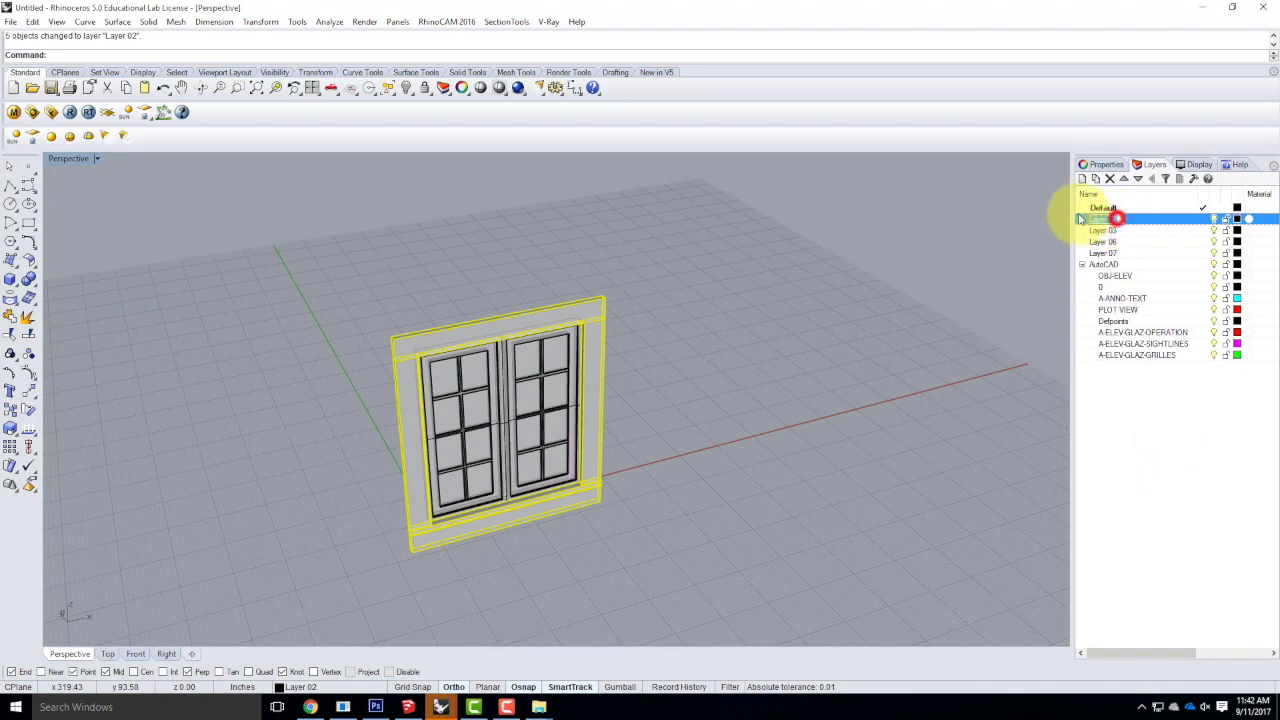
type("Tr")
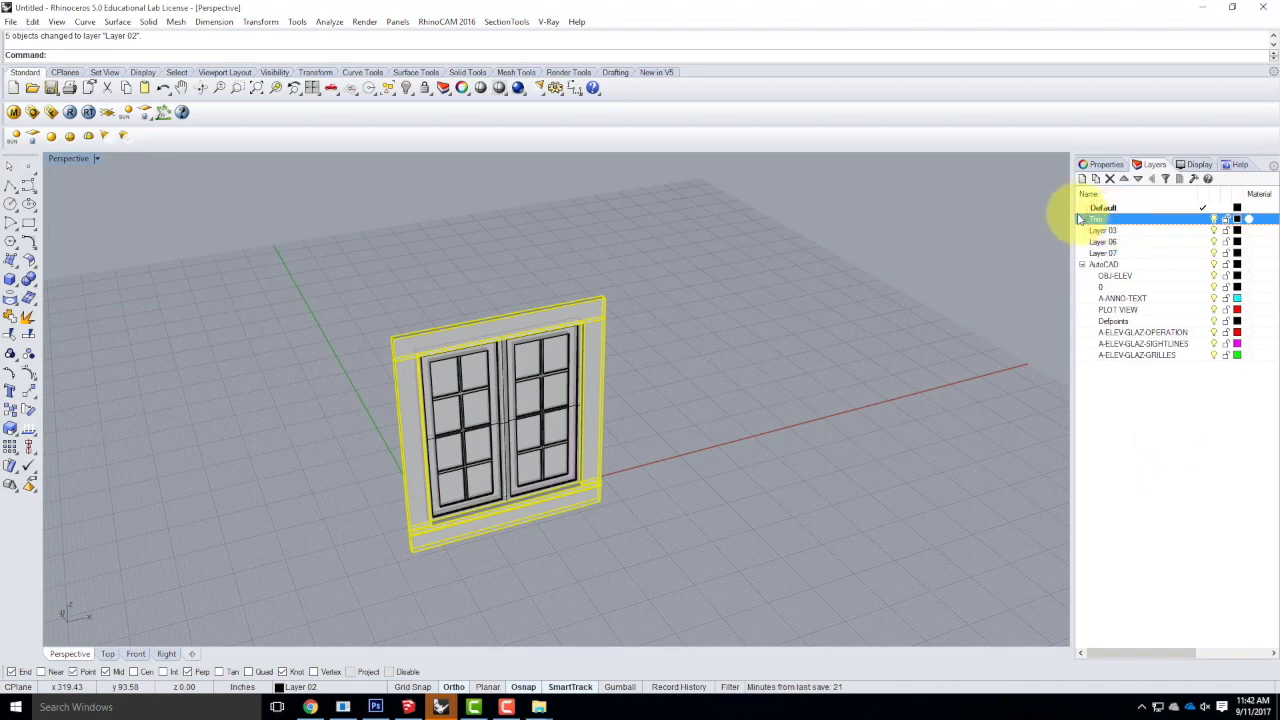
type("im")
left_click(958, 312)
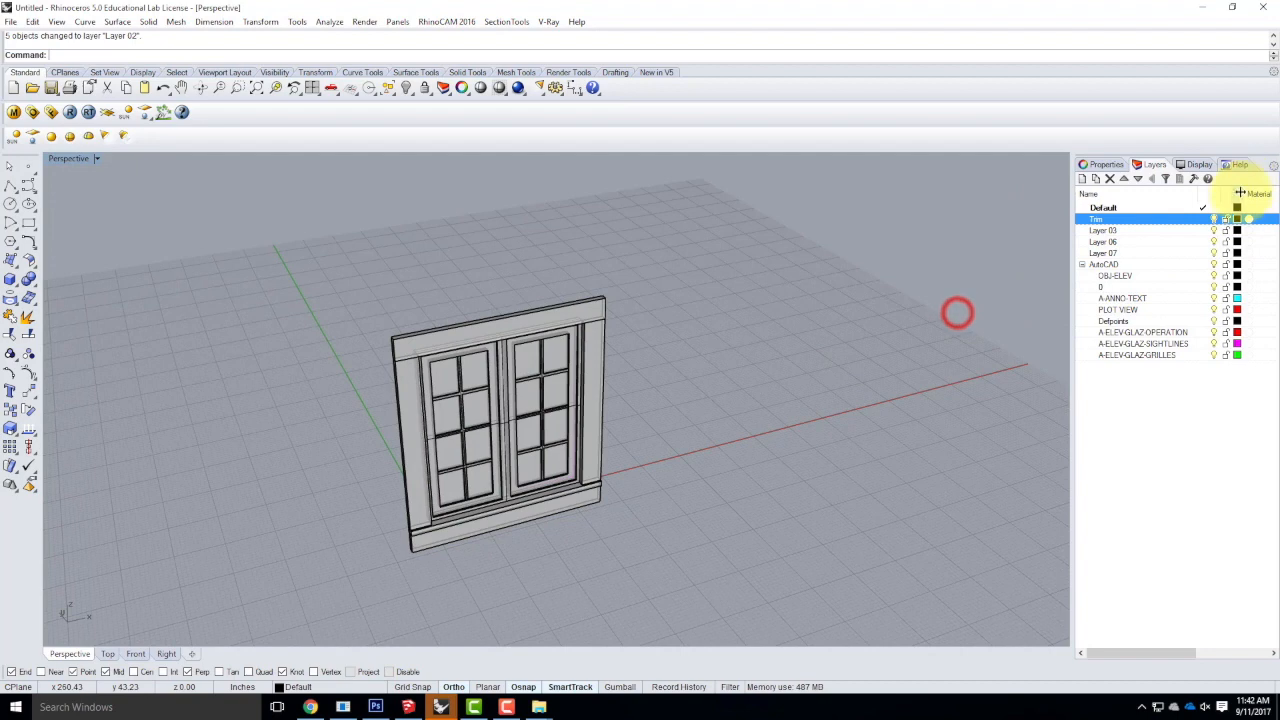
left_click(1238, 219)
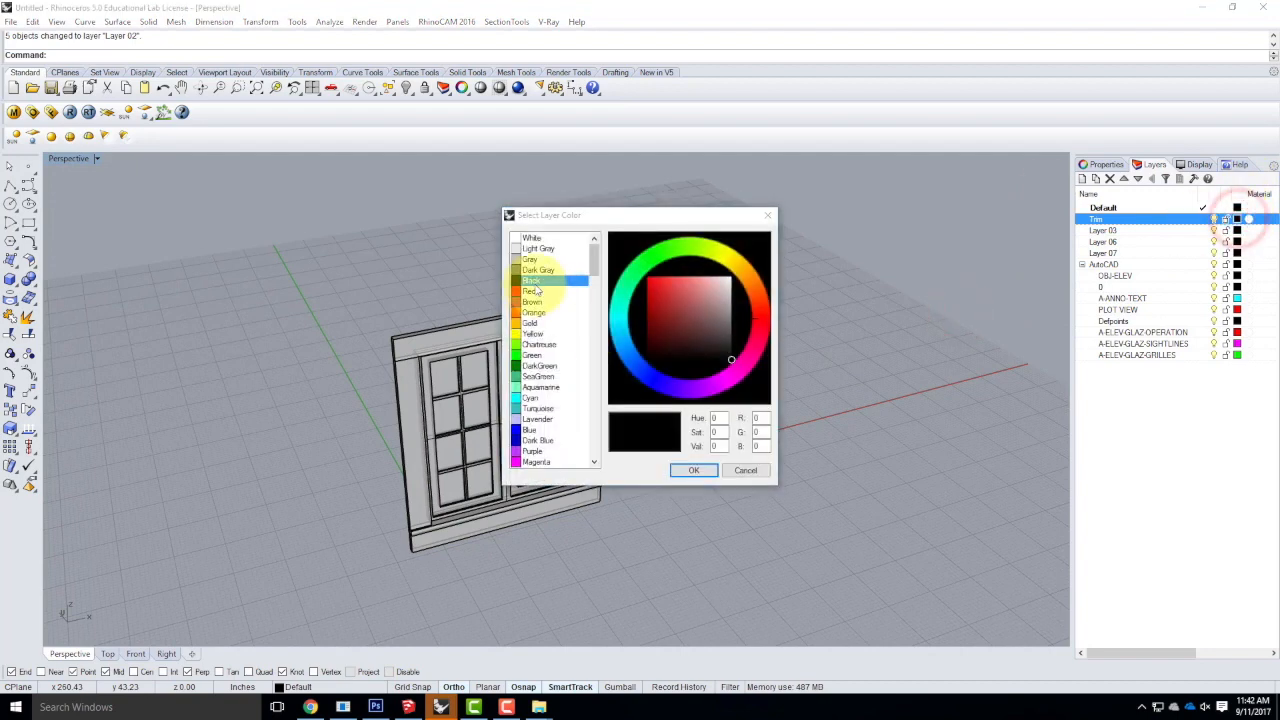
left_click(533, 312)
left_click(690, 470)
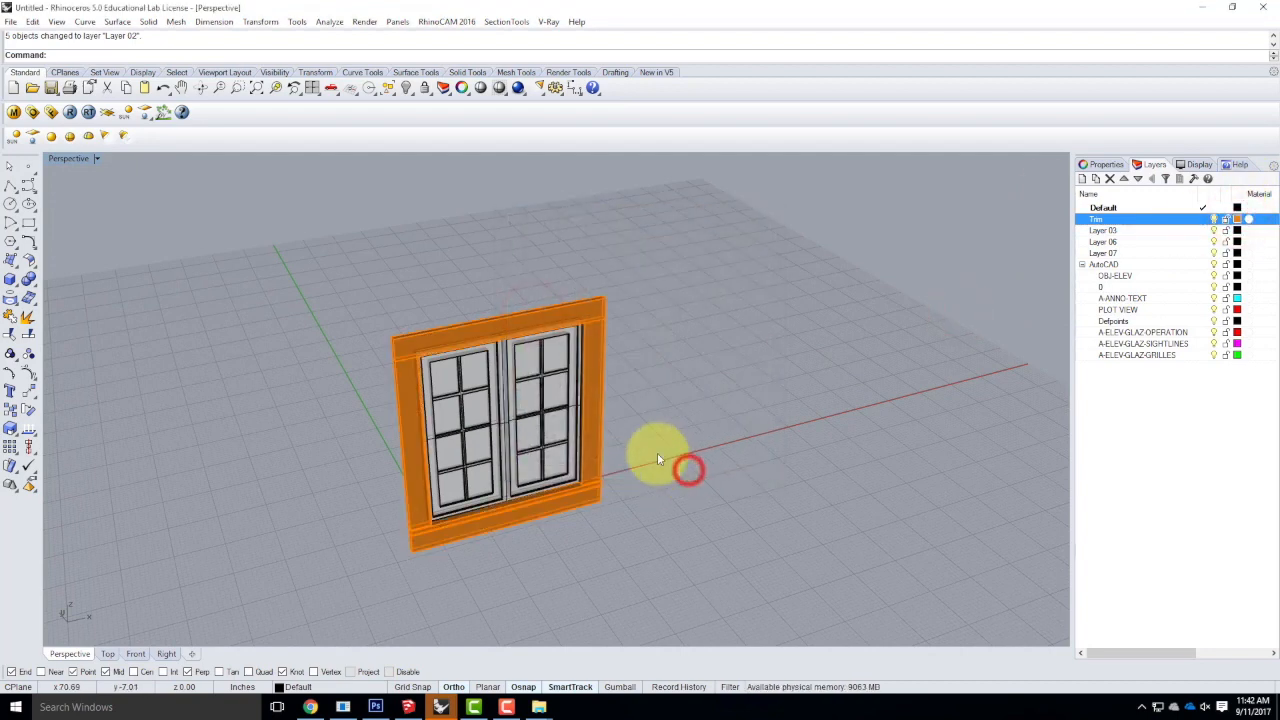
Select the right-hand sash frame and rename Layer 03 as Window - Left.
left_click(1098, 230)
left_click(912, 279)
scroll(530, 373, "up", 6)
right_click_drag(881, 368, 833, 364)
scroll(500, 345, "up", 5)
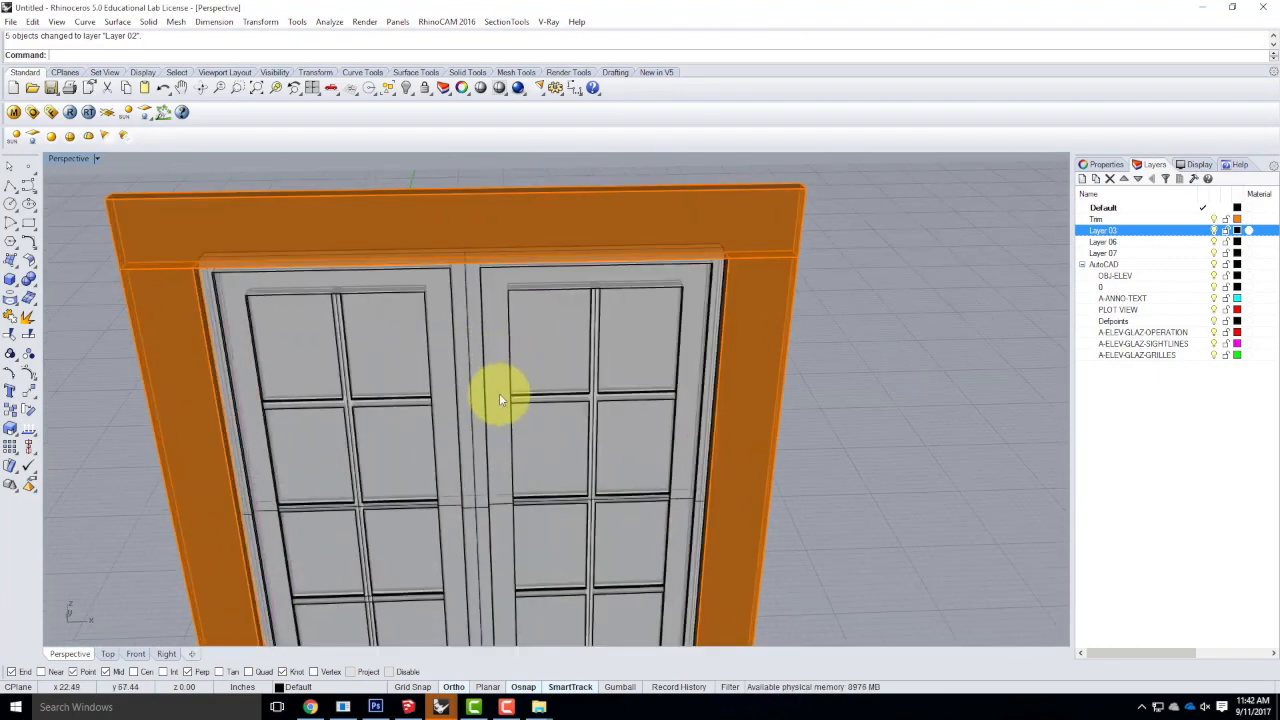
left_click(499, 393)
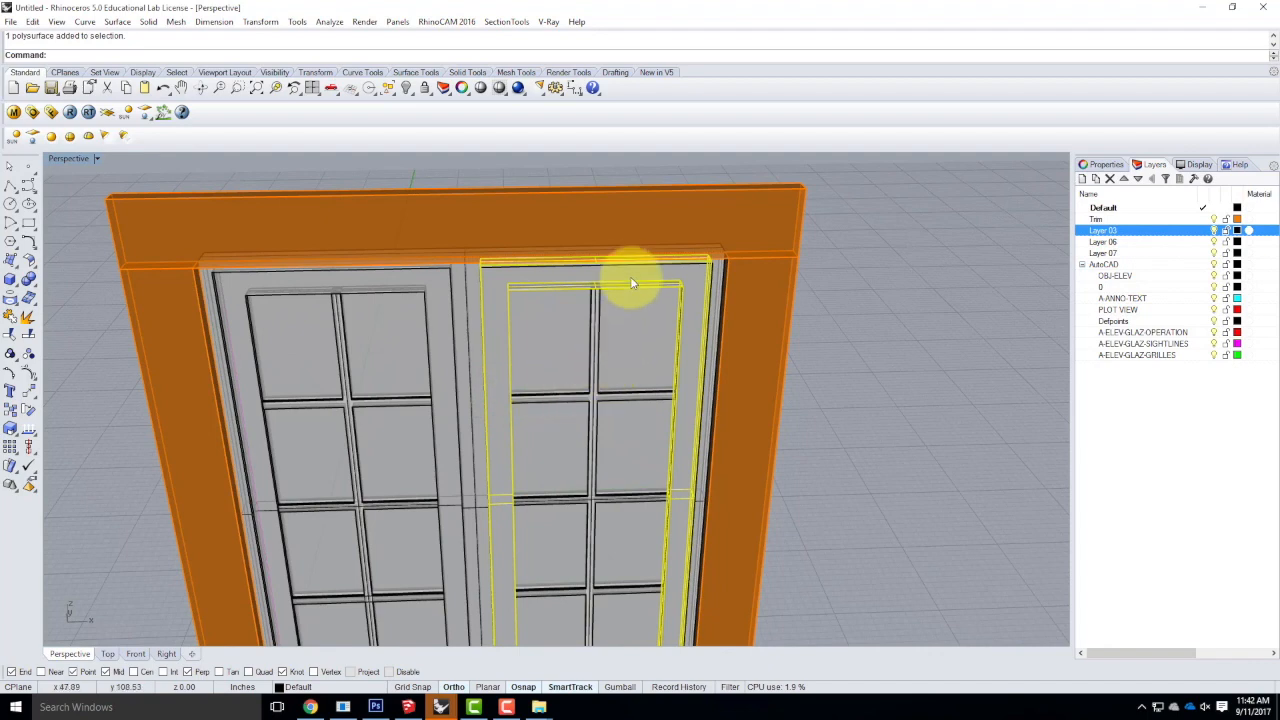
scroll(613, 250, "down", 5)
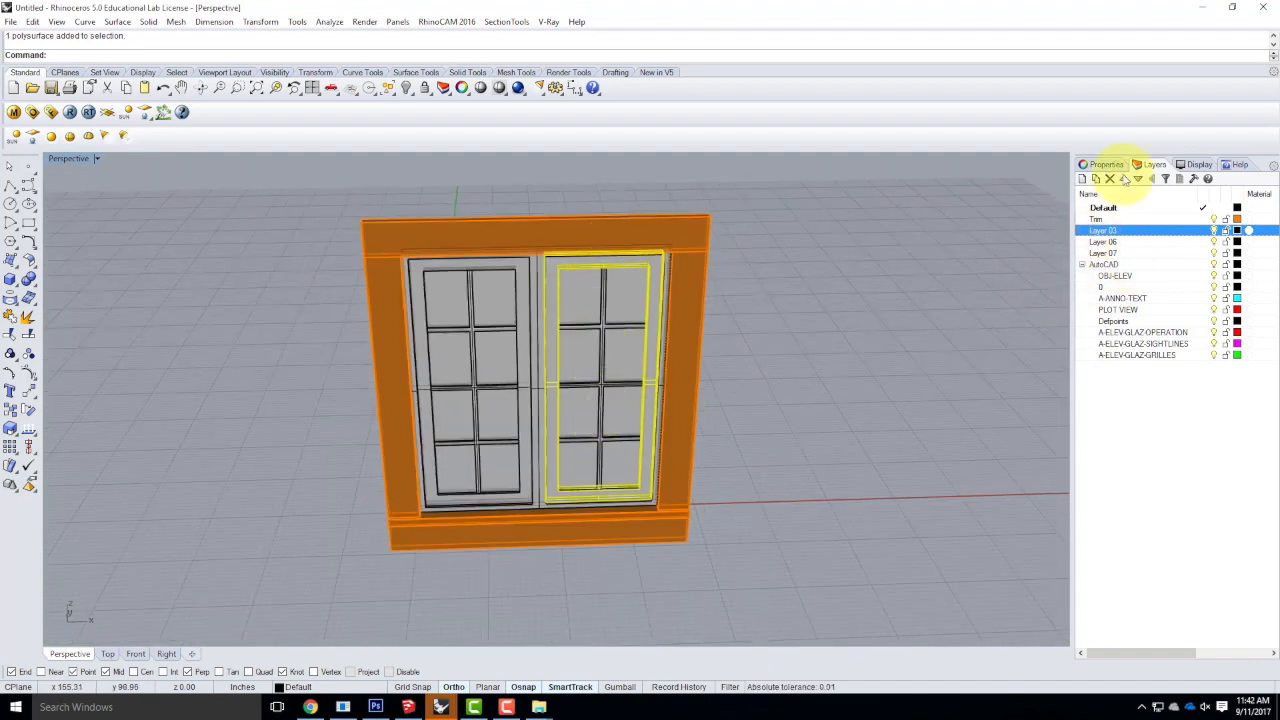
left_click(1118, 230)
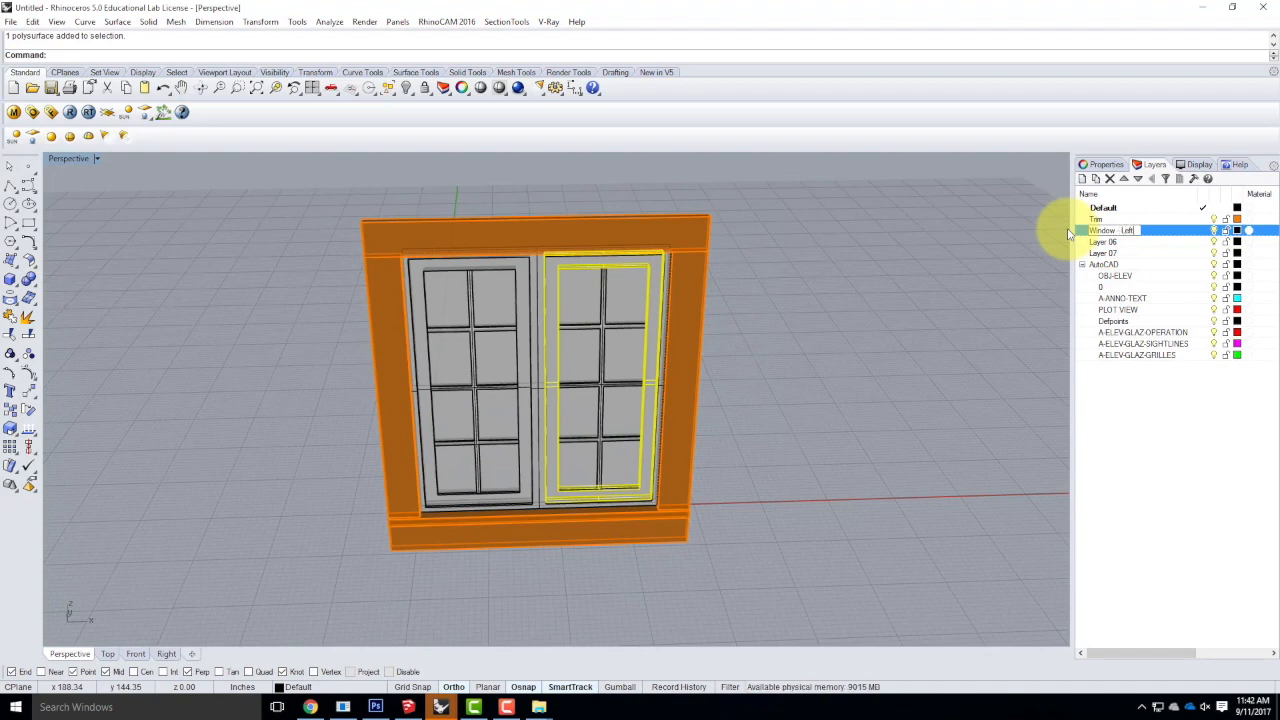
Make Layer 06 the current layer and rename it as Window - Right.
left_click(1112, 243)
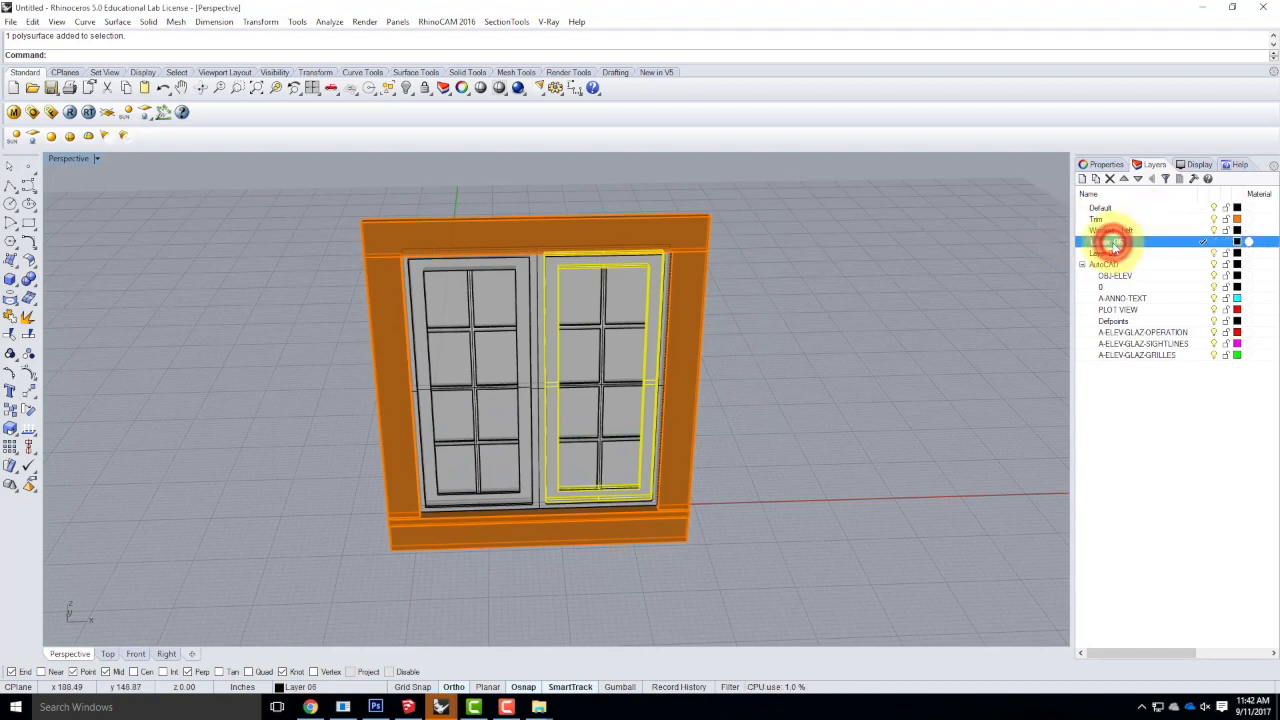
left_click(1115, 243)
type("Window - Right")
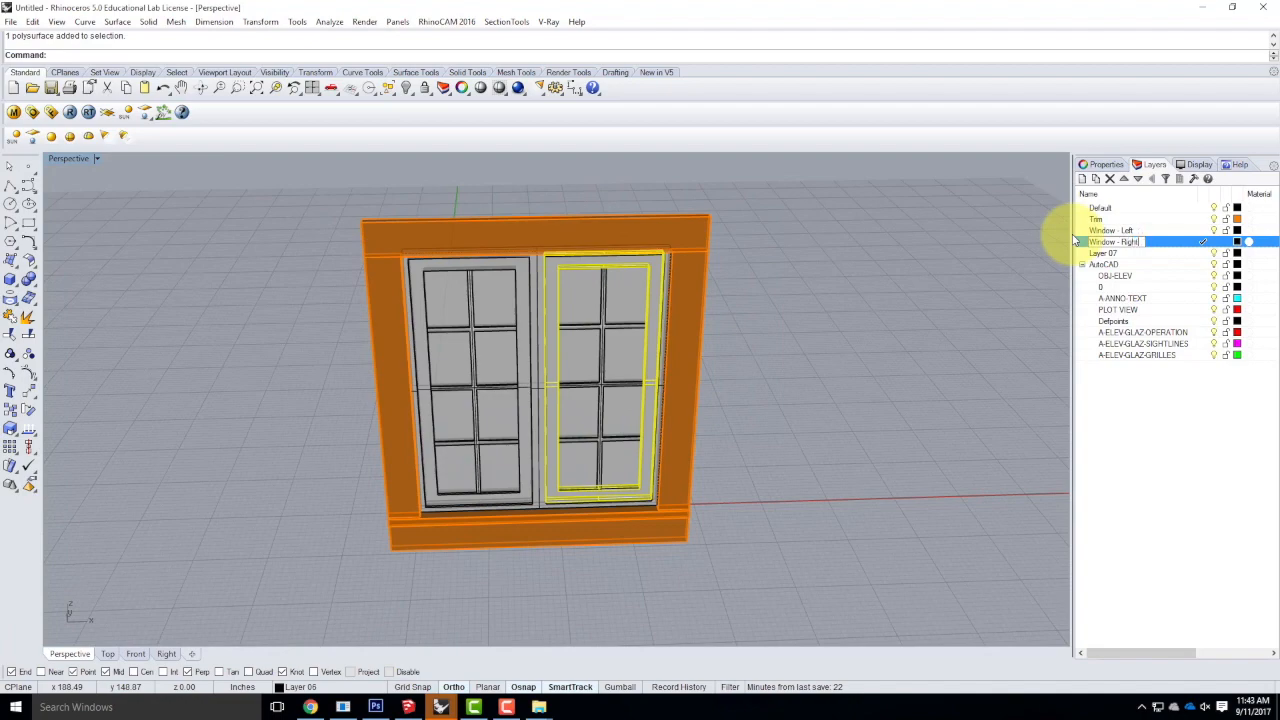
right_click_drag(902, 343, 484, 238)
right_click_drag(707, 358, 684, 337)
left_click_drag(545, 314, 612, 517)
left_click(1125, 240)
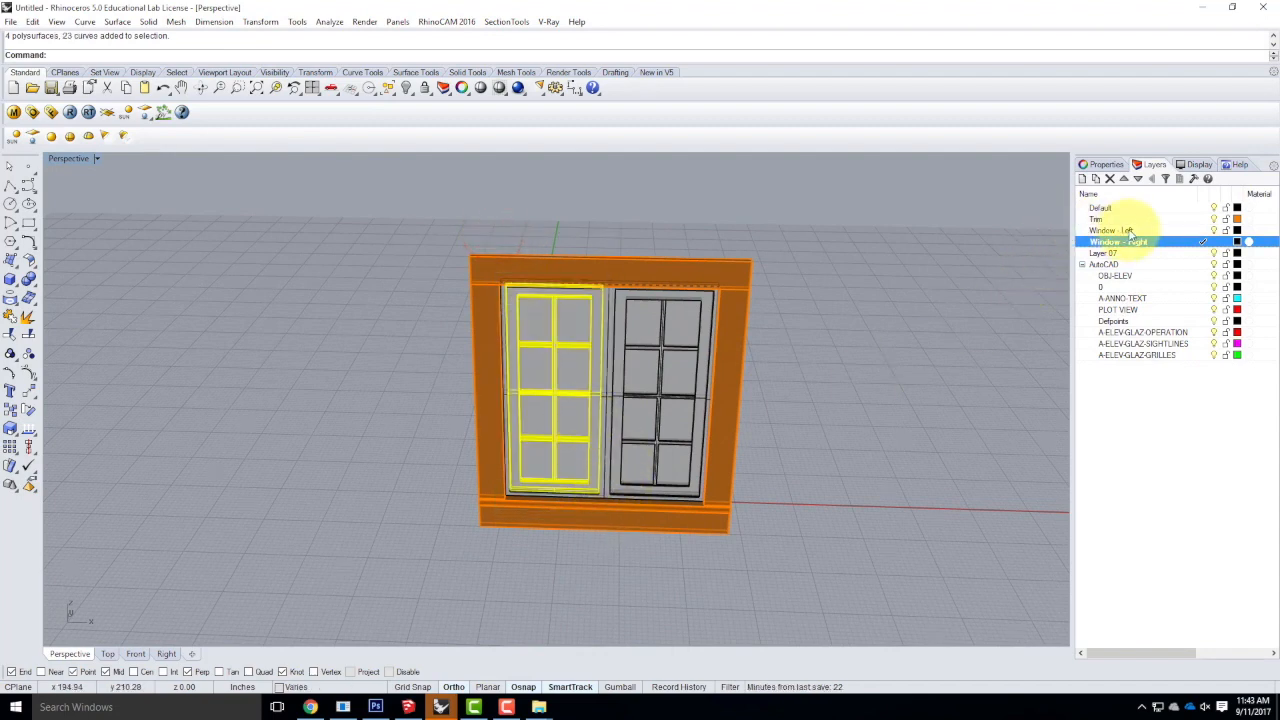
right_click(1130, 231)
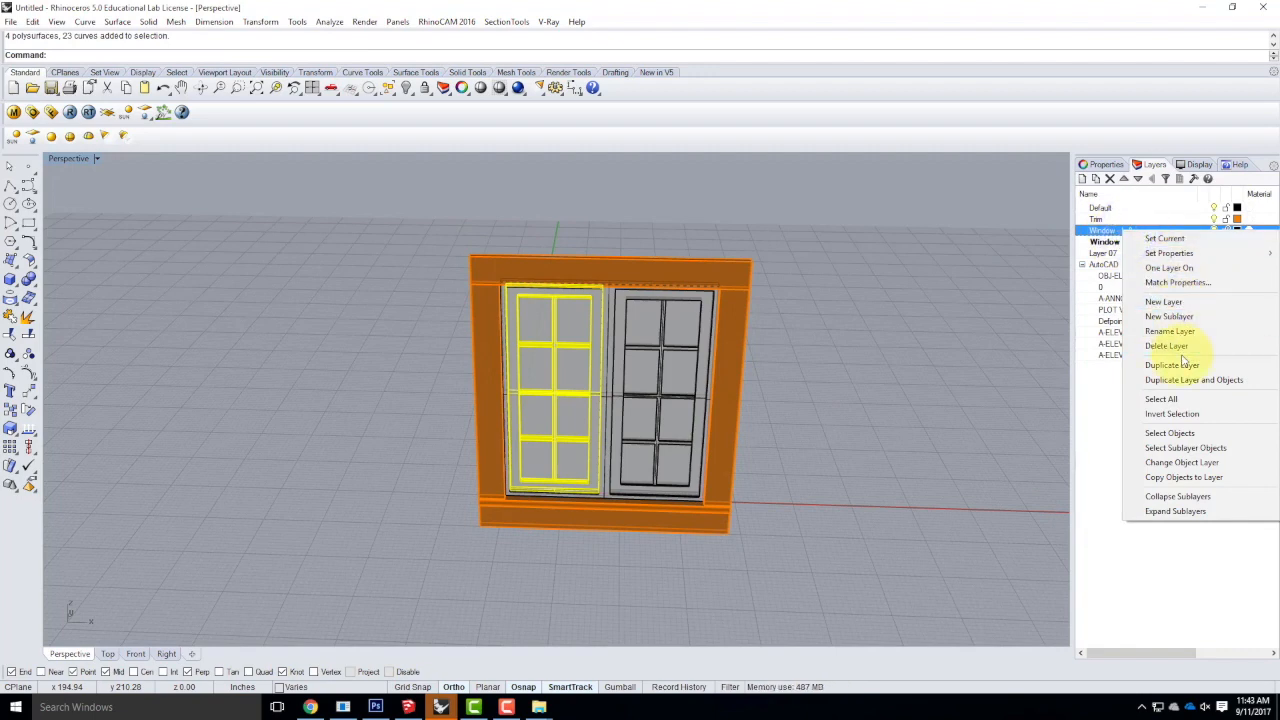
left_click(994, 308)
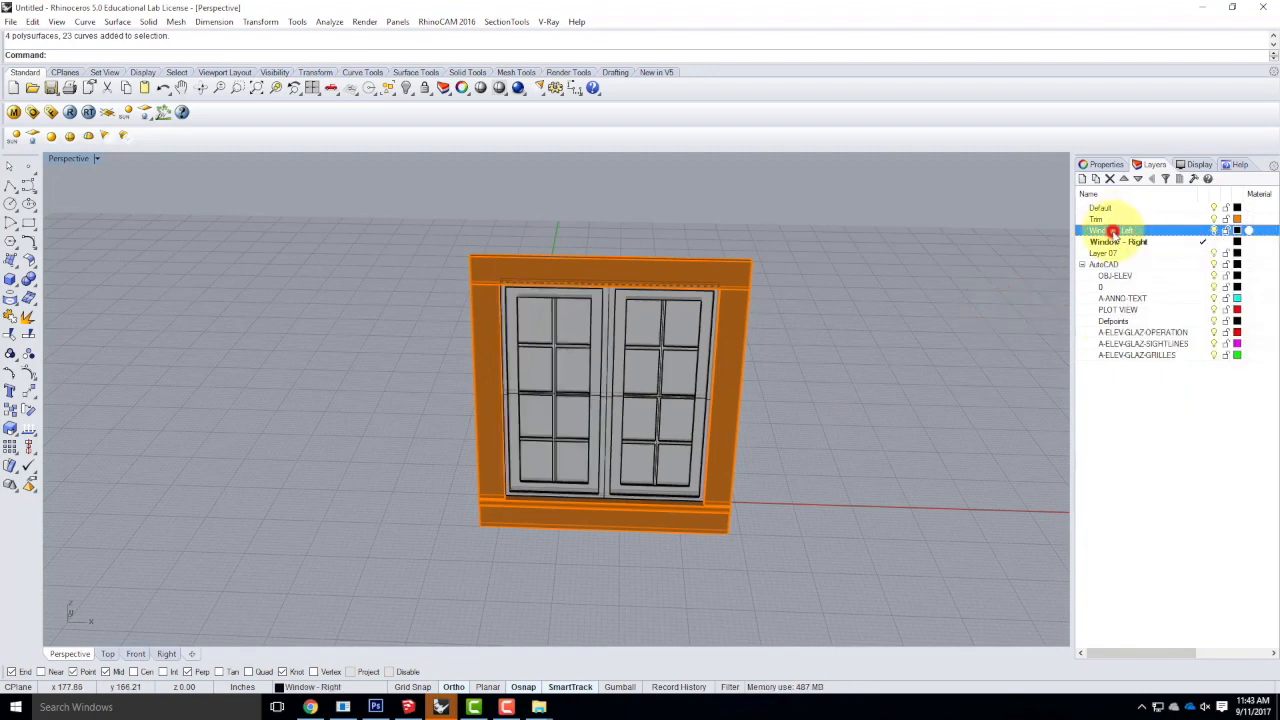
Create a sublayer named WL - Glass under the Window - Left layer.
left_click(1096, 178)
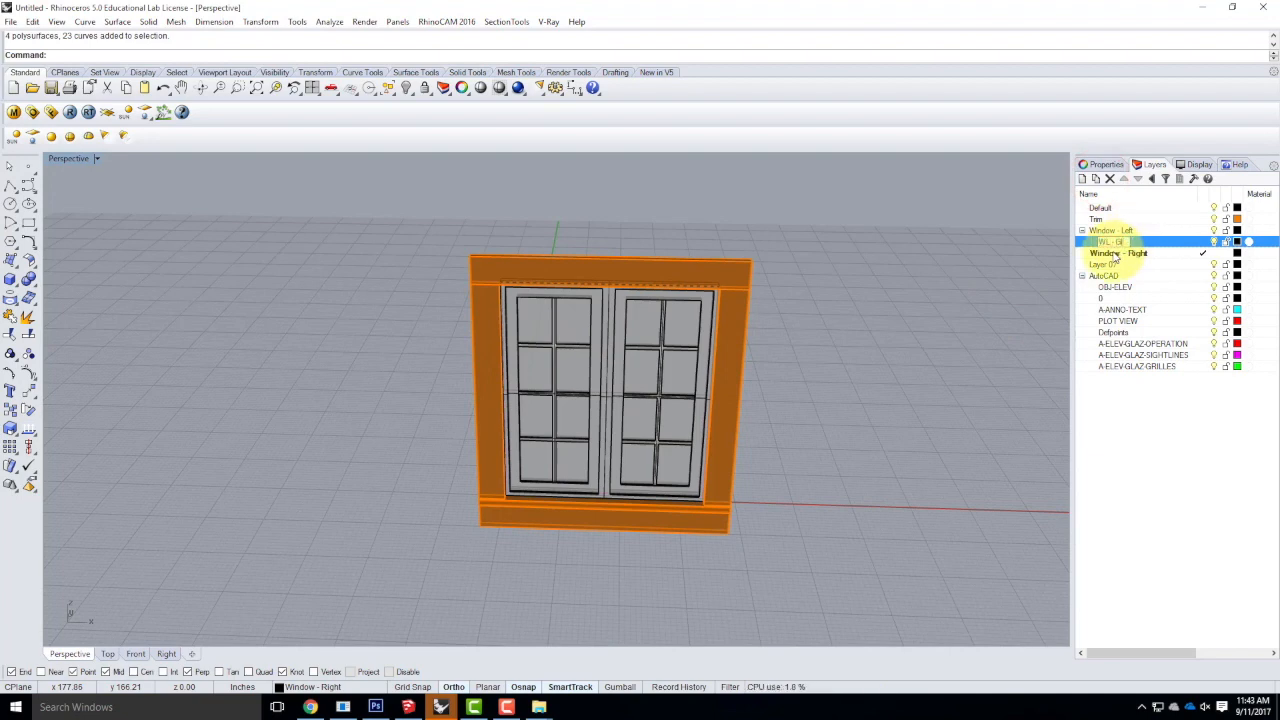
key("Return")
left_click(1095, 230)
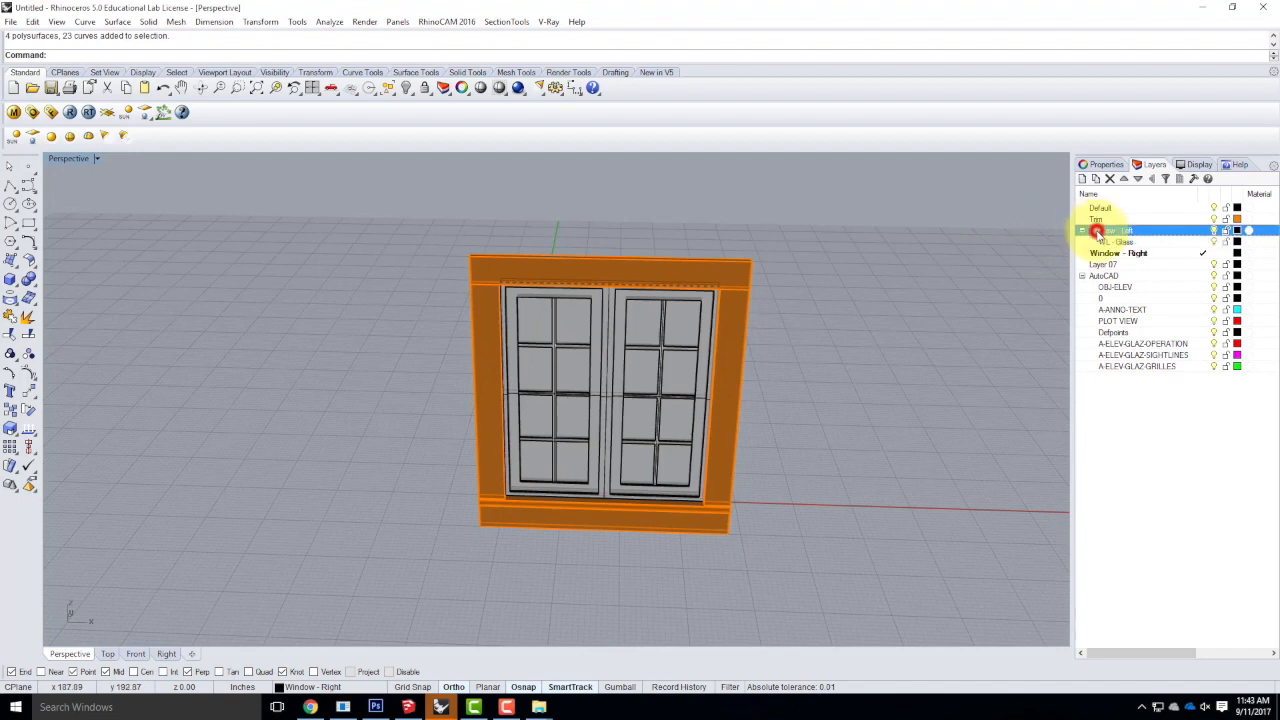
Create a second sublayer named WL - Frame under the Window - Left layer.
left_click(1096, 178)
type("WL - Frame")
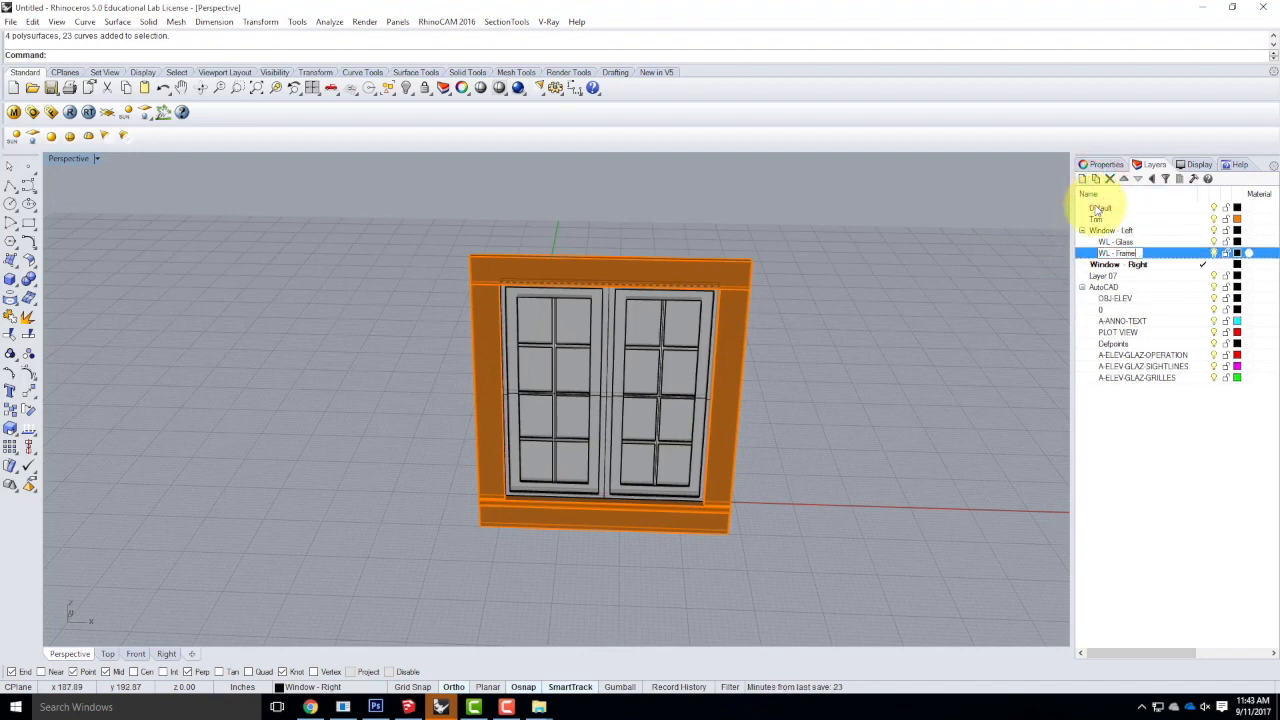
left_click(854, 374)
Assign the left window's glass pane to the WL - Glass layer.
left_click(536, 320)
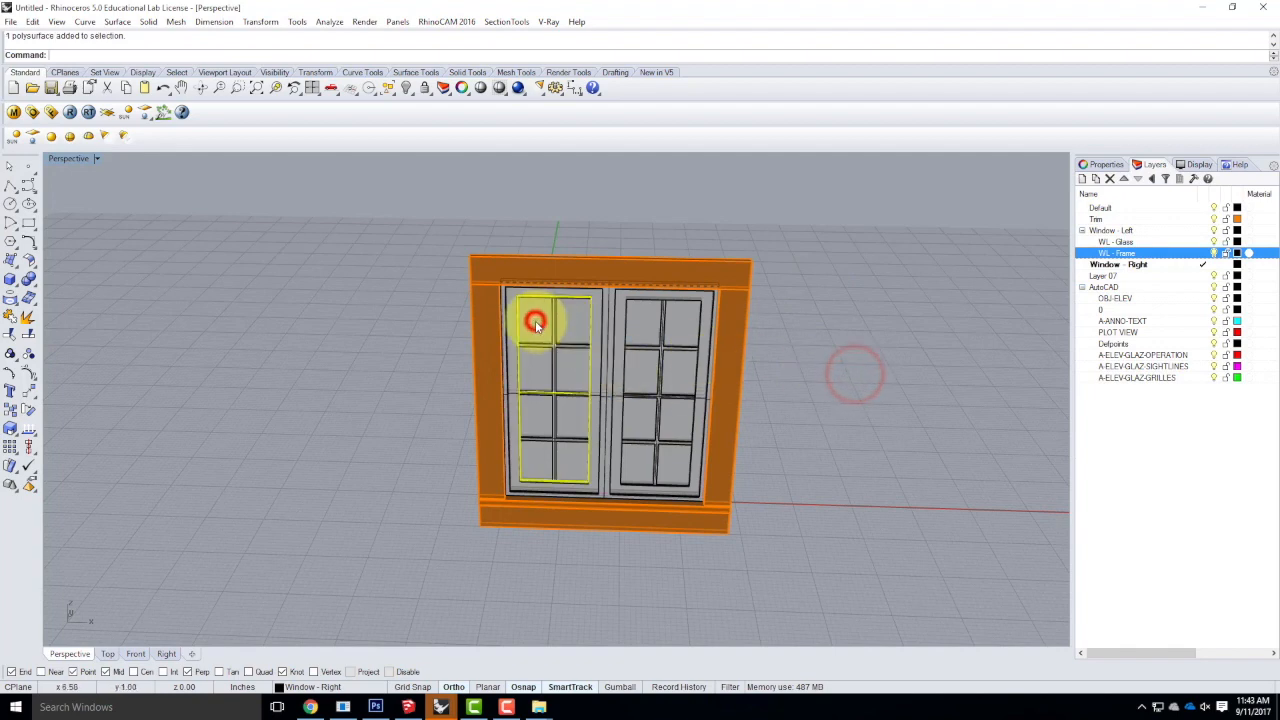
right_click(1120, 243)
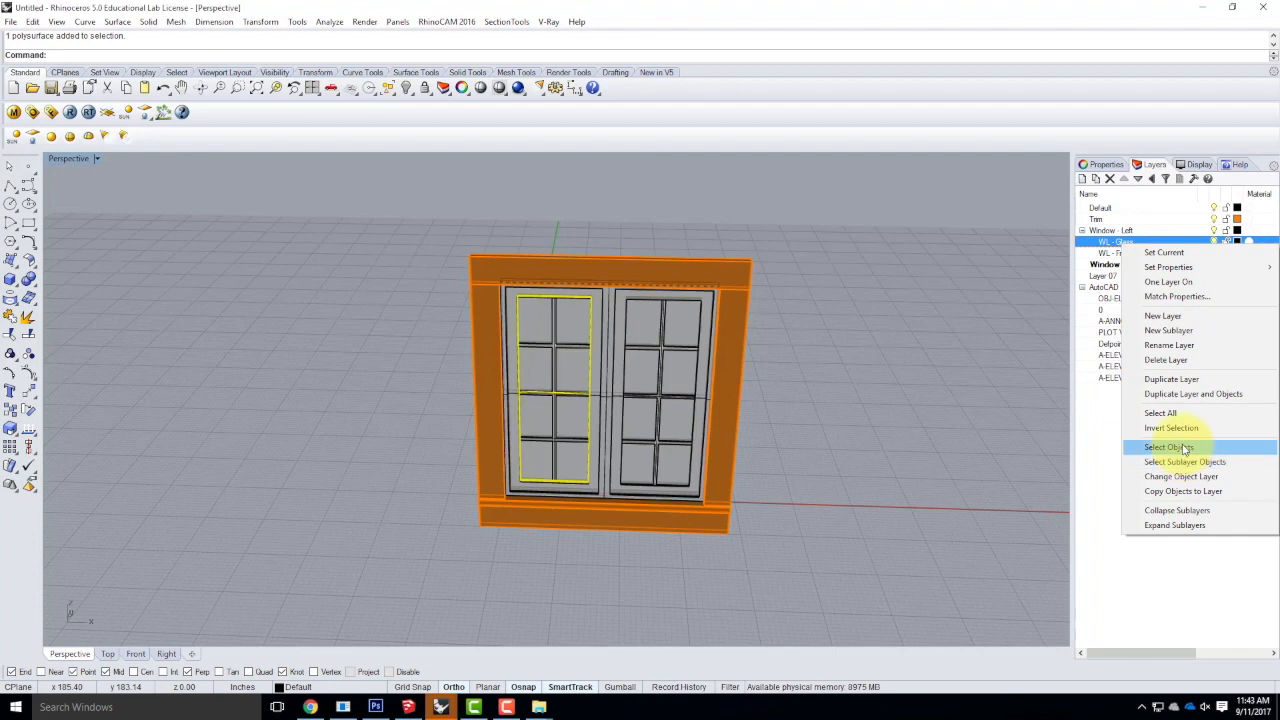
left_click(1181, 476)
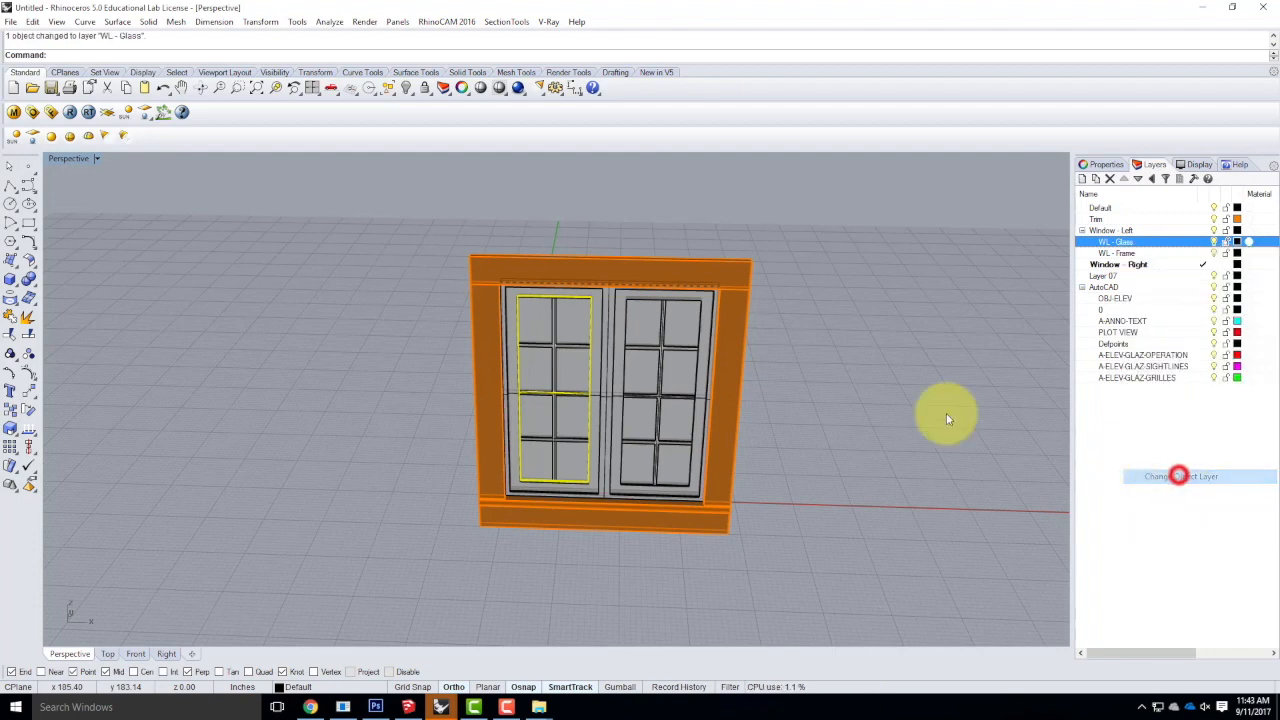
left_click(608, 212)
Move the left window's sash frame and grille bars to the WL - Frame layer and check them by toggling Window - Left visibility.
left_click(508, 315)
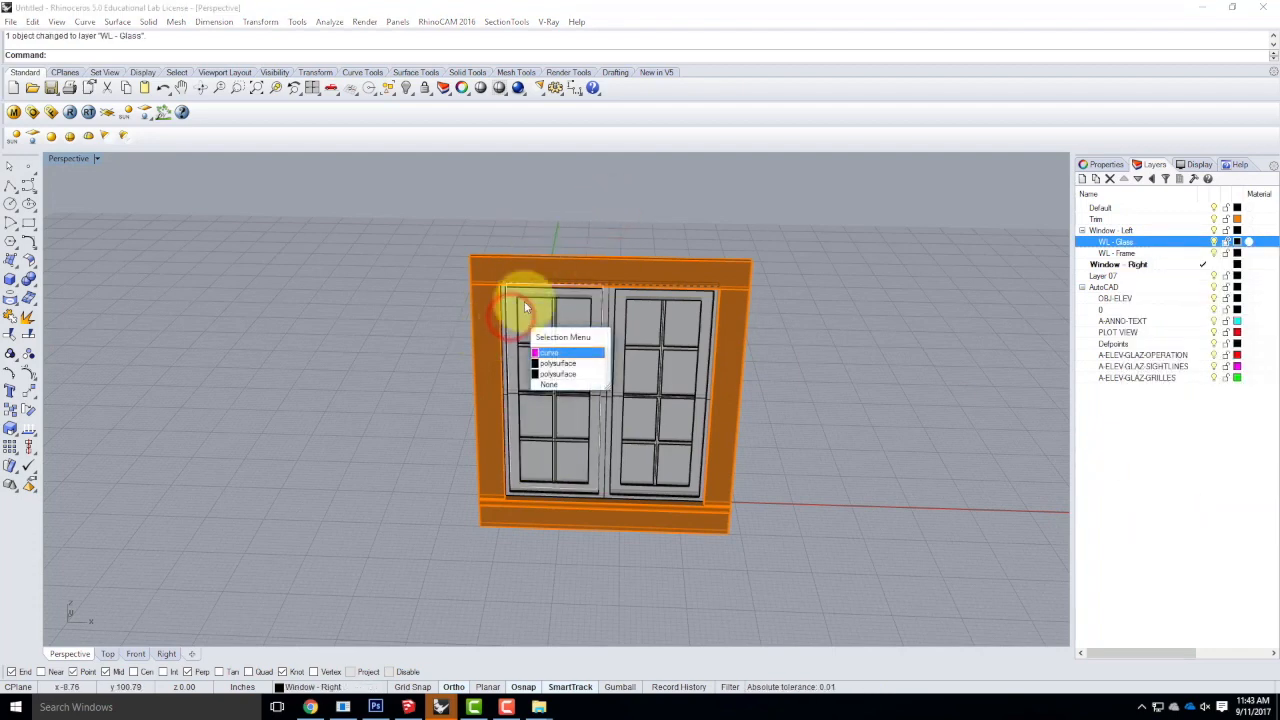
left_click(560, 365)
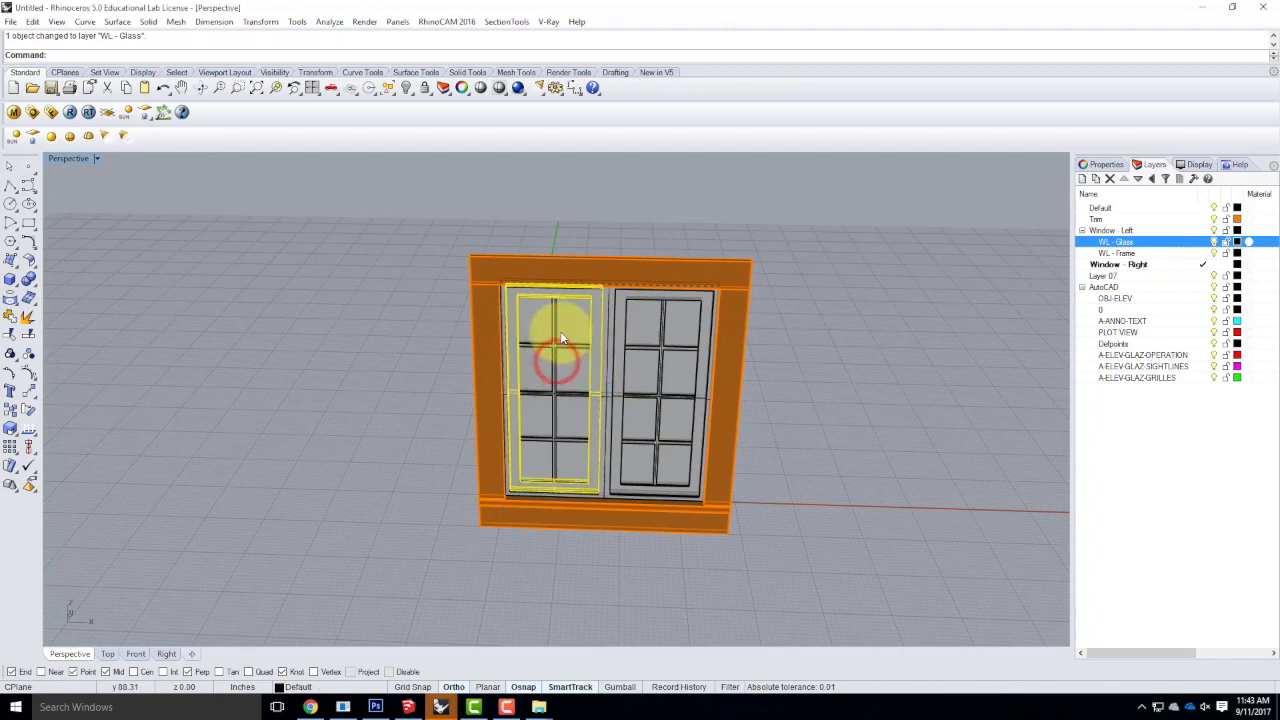
left_click(556, 331)
left_click(586, 362)
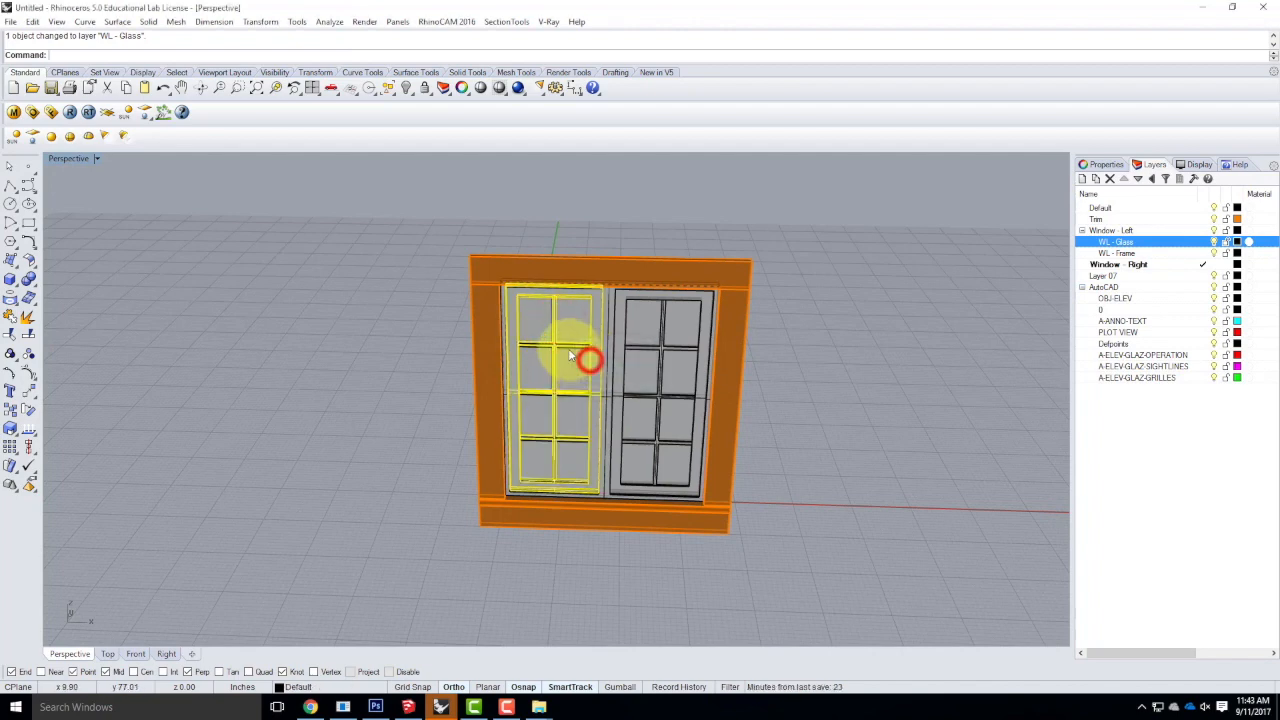
left_click(568, 352)
left_click(612, 395)
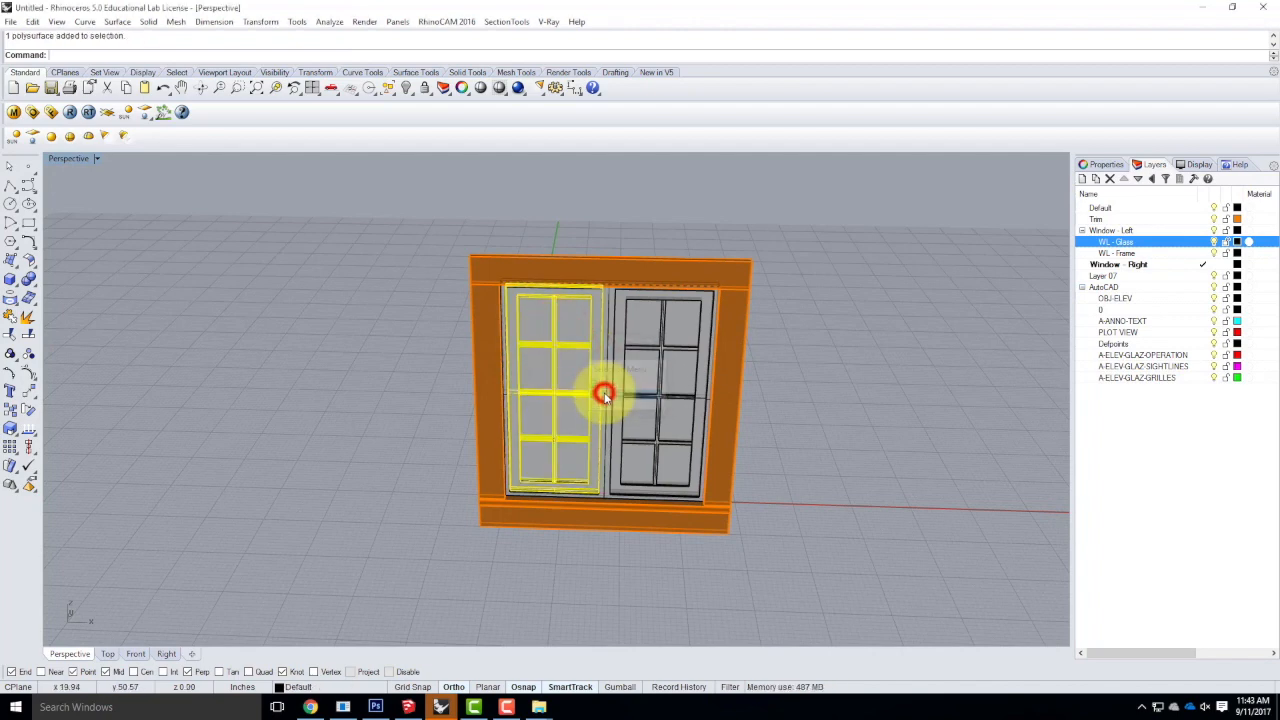
right_click(1127, 253)
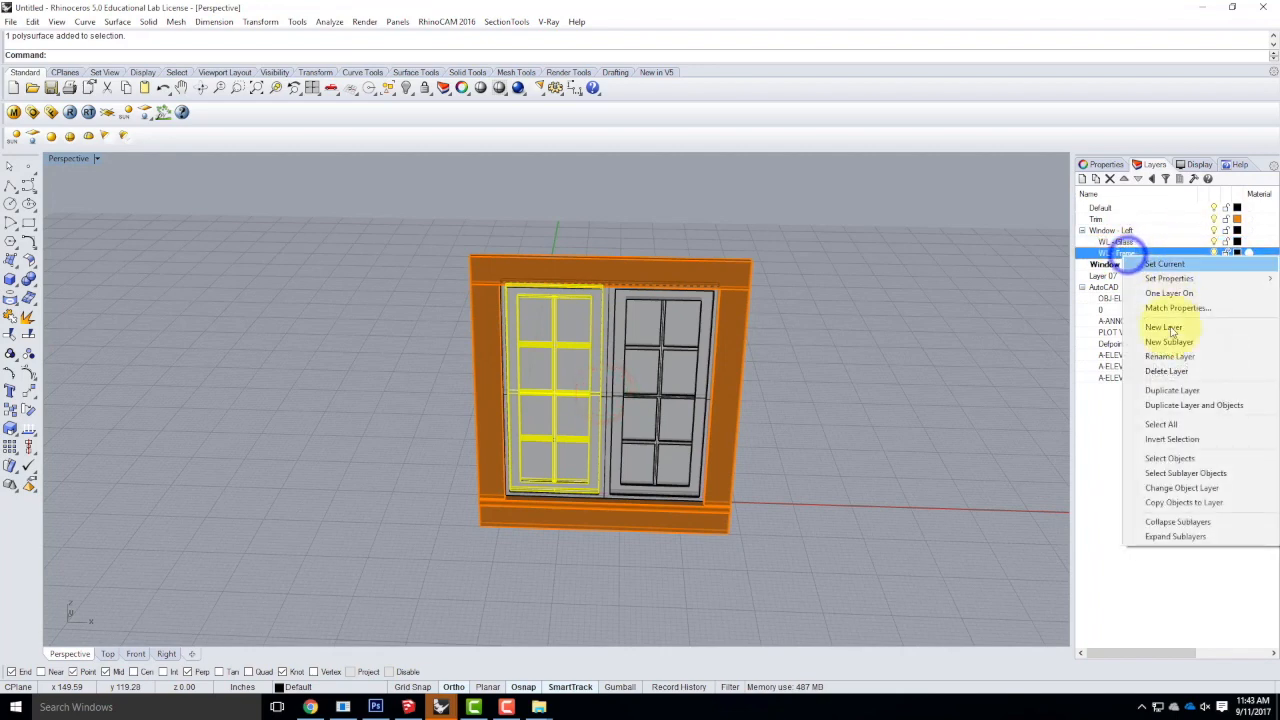
left_click(1186, 487)
left_click(961, 415)
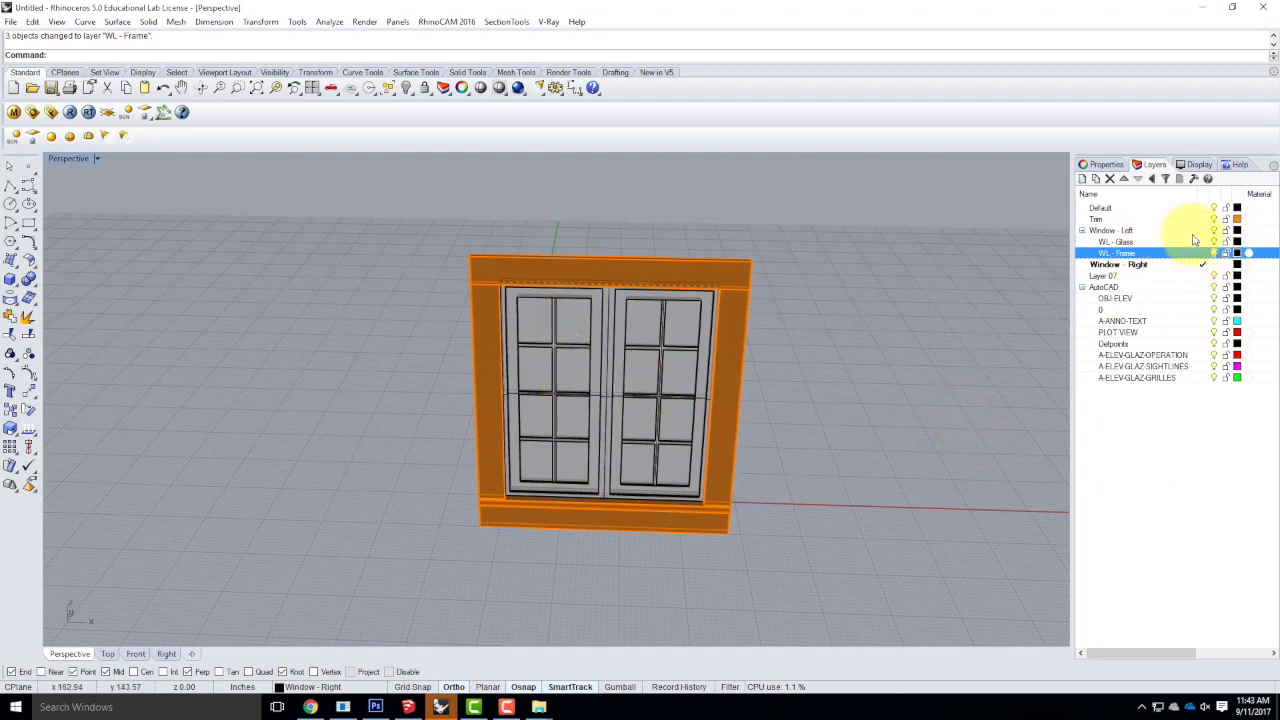
left_click(1213, 231)
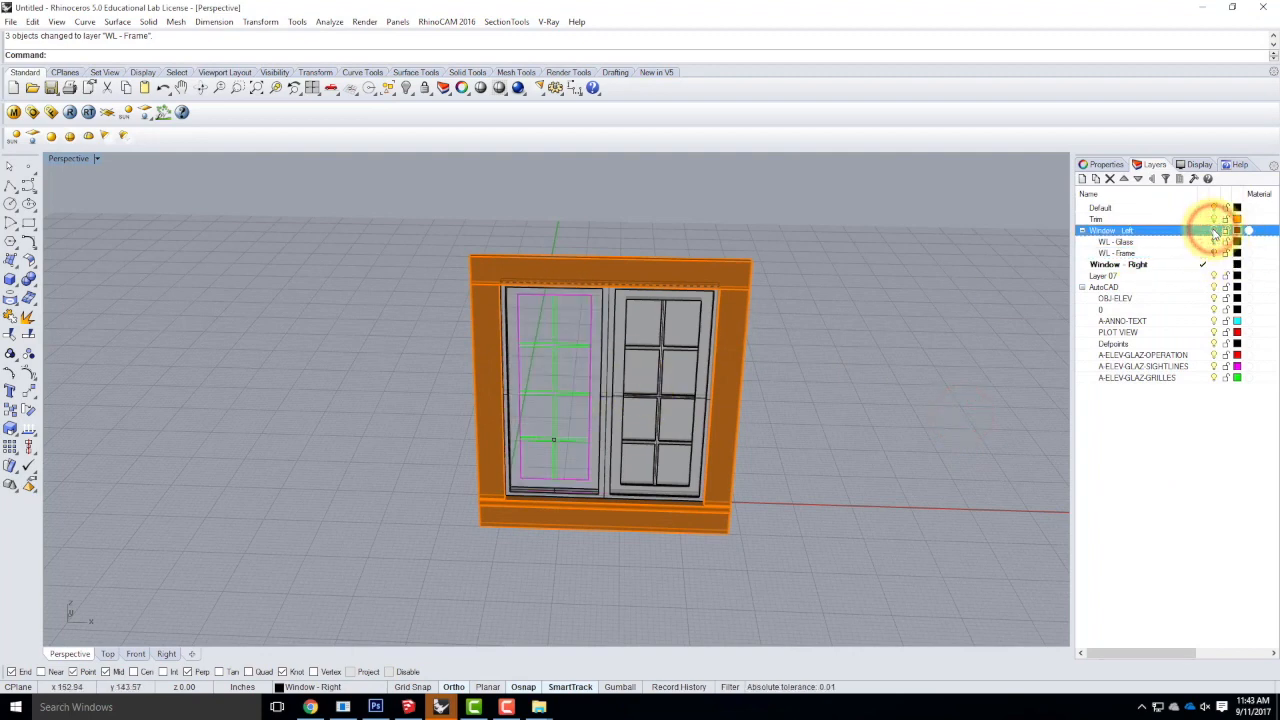
left_click(1213, 231)
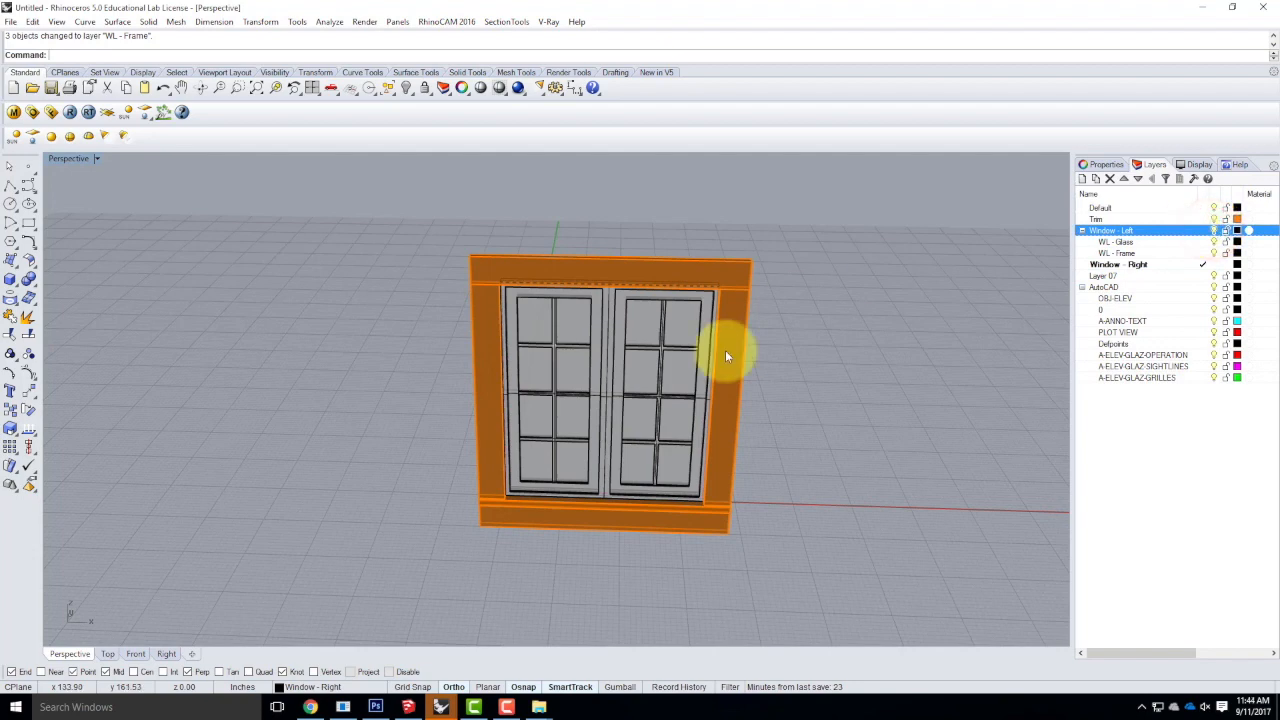
Create two sublayers named WR - Glass and WR - Frame under the Window - Right layer.
left_click(660, 472)
left_click(1086, 372)
left_click(1115, 265)
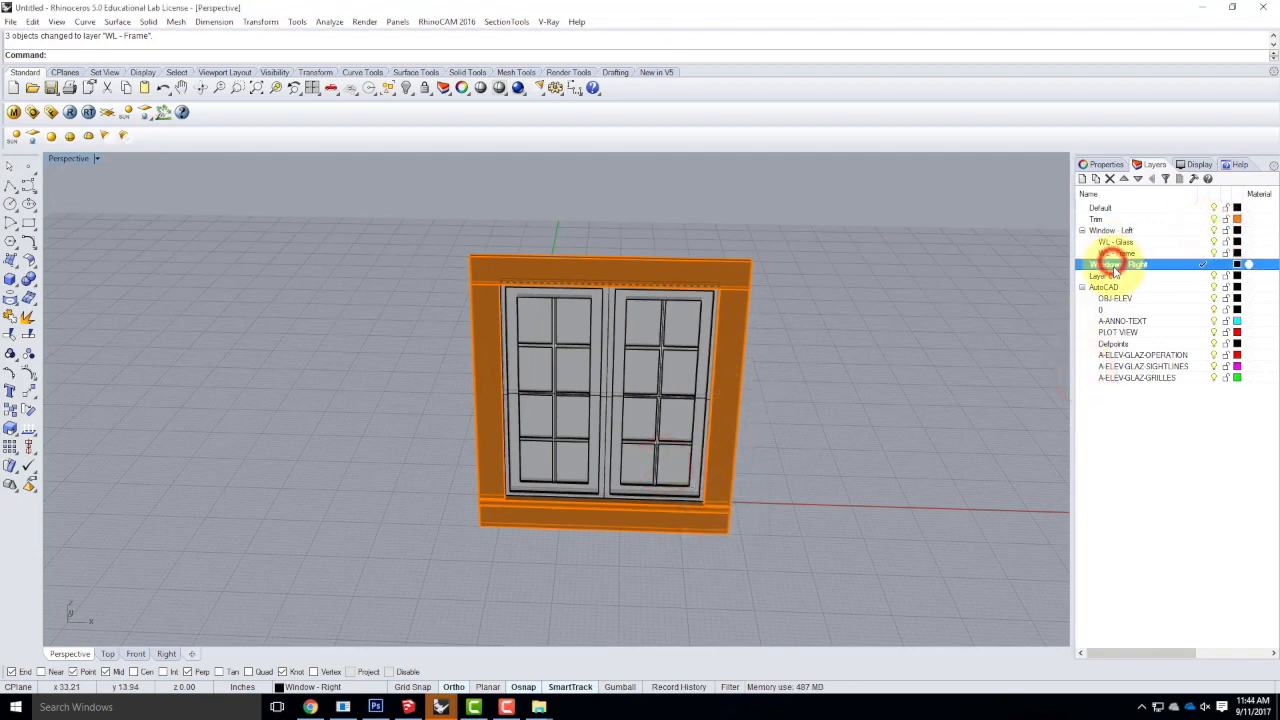
left_click(1095, 178)
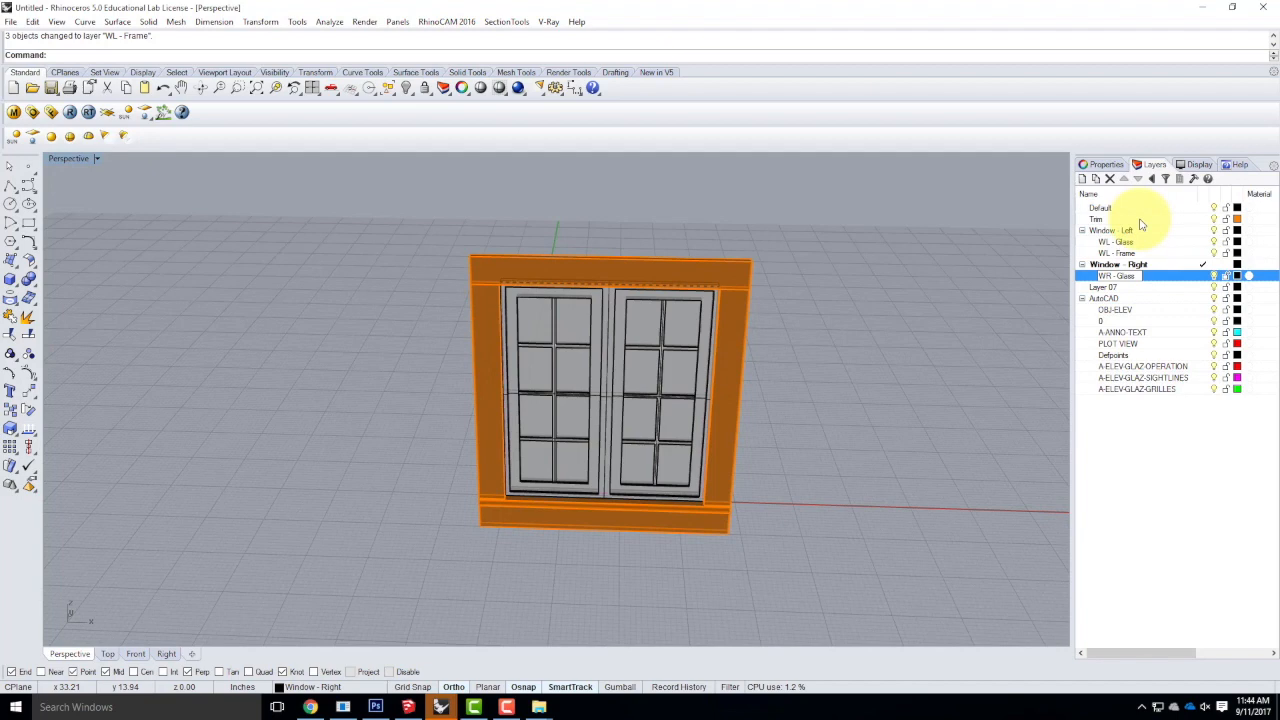
left_click(1122, 264)
left_click(1095, 179)
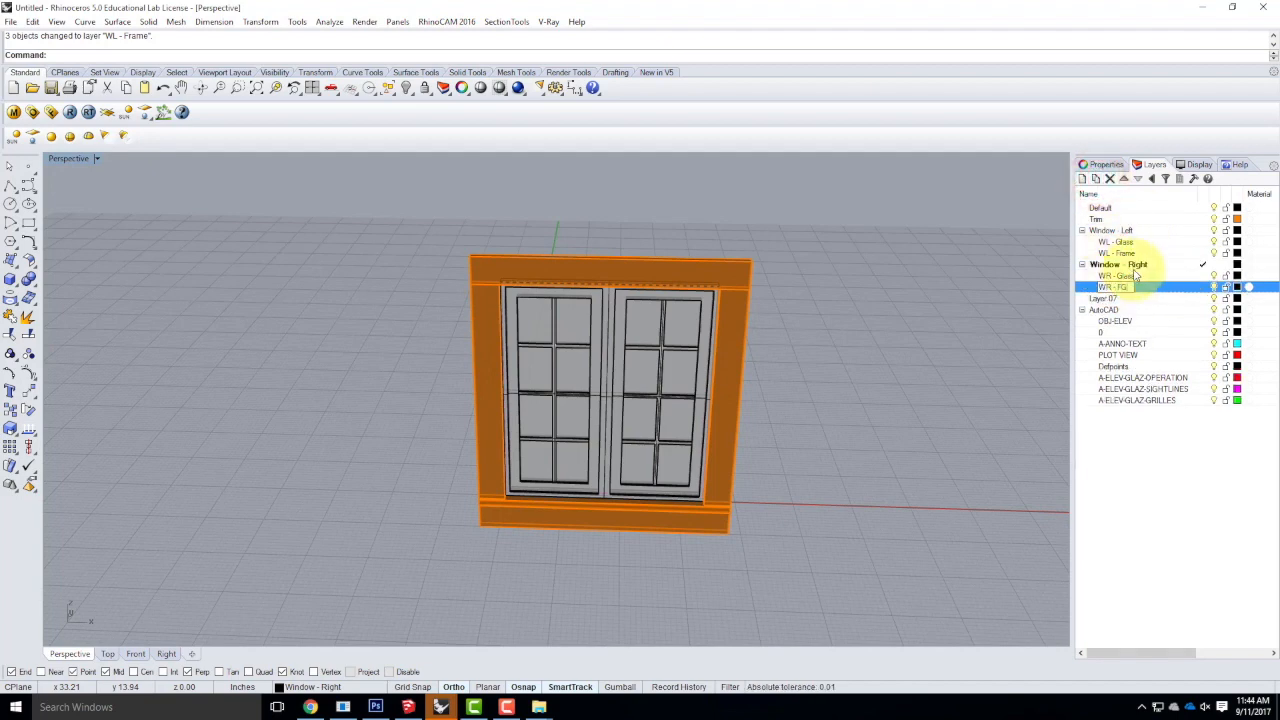
type("e")
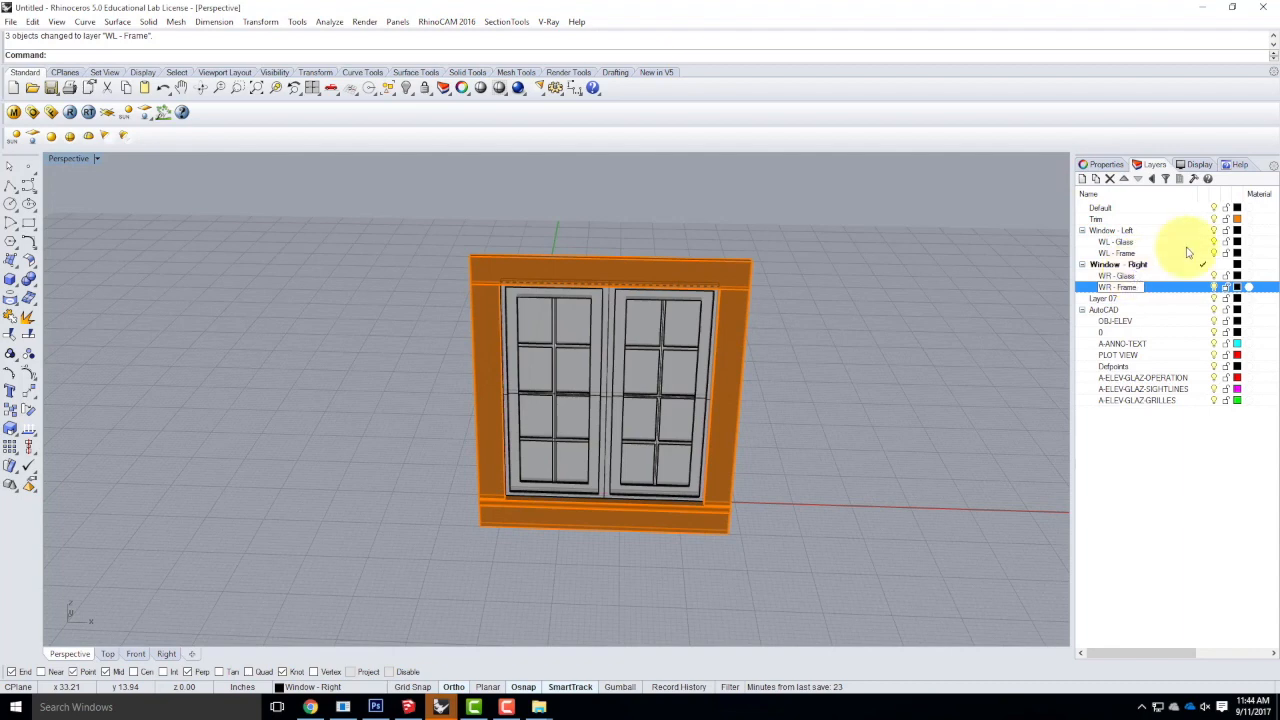
left_click(1122, 263)
Assign the right window's glass pane to the WR - Glass layer.
left_click(1115, 276)
left_click(686, 320)
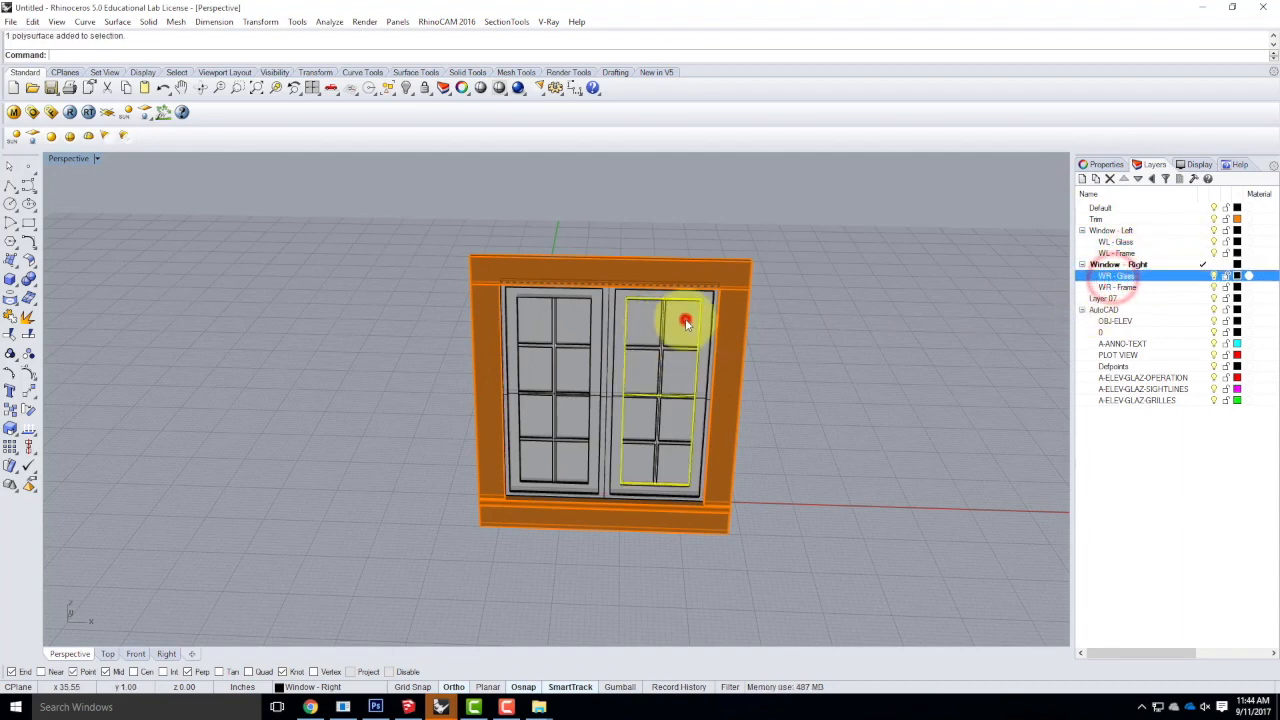
right_click(1130, 282)
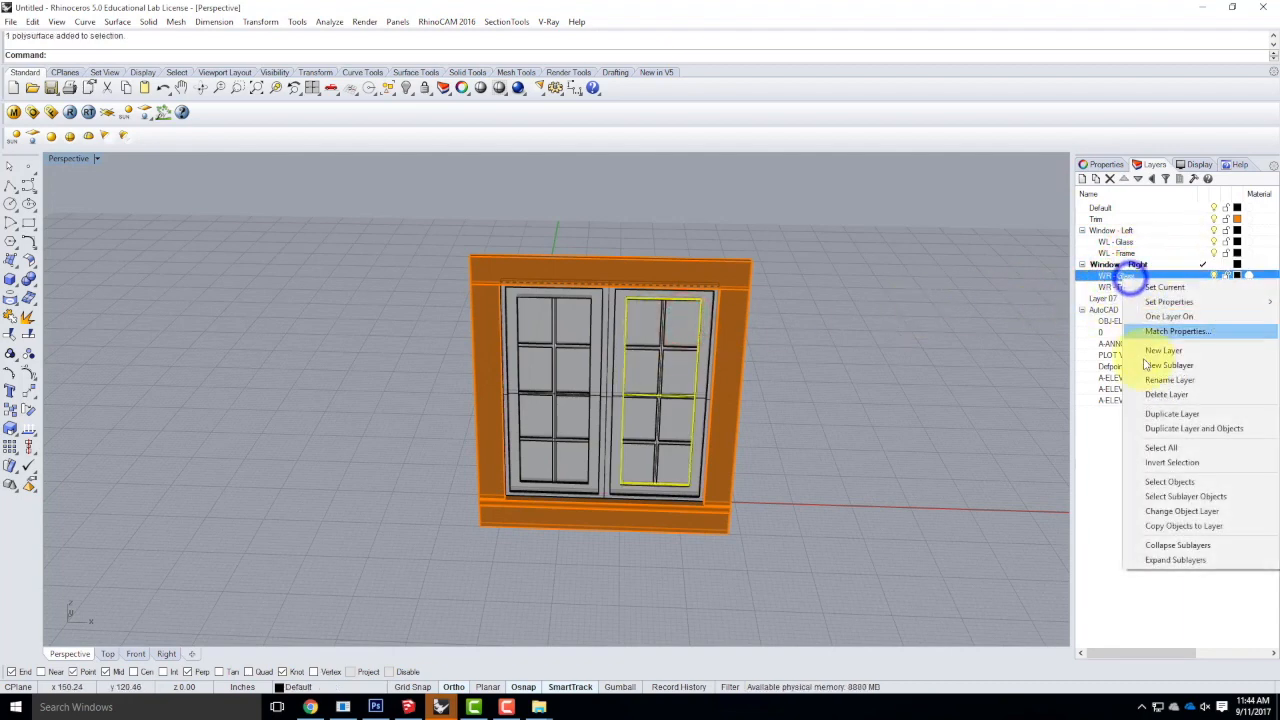
left_click(1181, 512)
left_click(826, 349)
Move the right window's sash frame and grille bars to the WR - Frame layer.
left_click(707, 322)
left_click(752, 368)
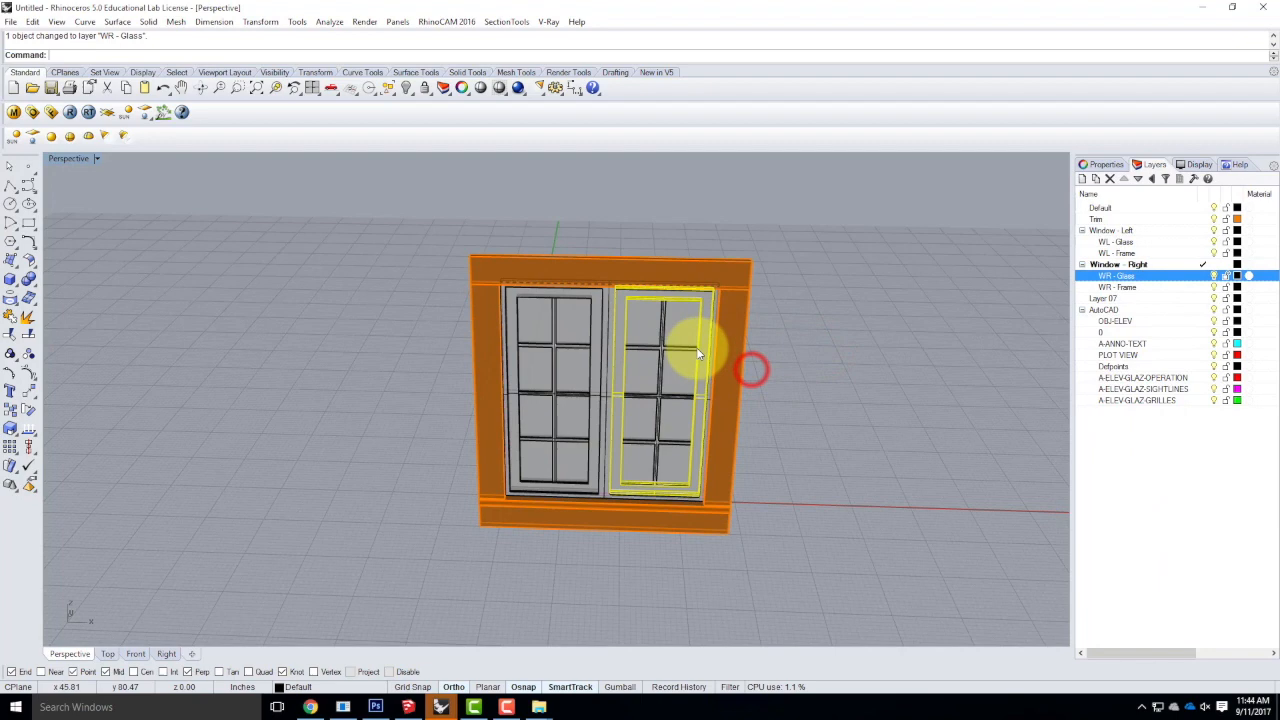
left_click(681, 349)
left_click(720, 384)
left_click(1118, 287)
right_click(1119, 288)
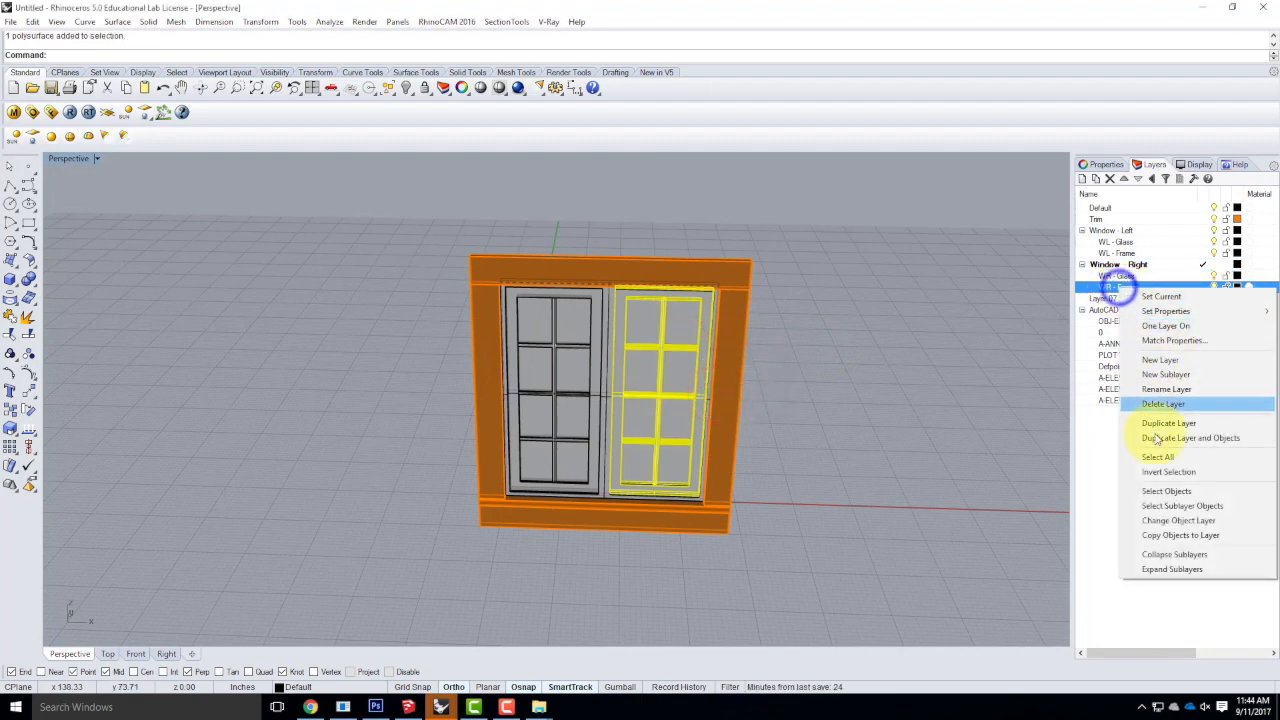
left_click(1179, 520)
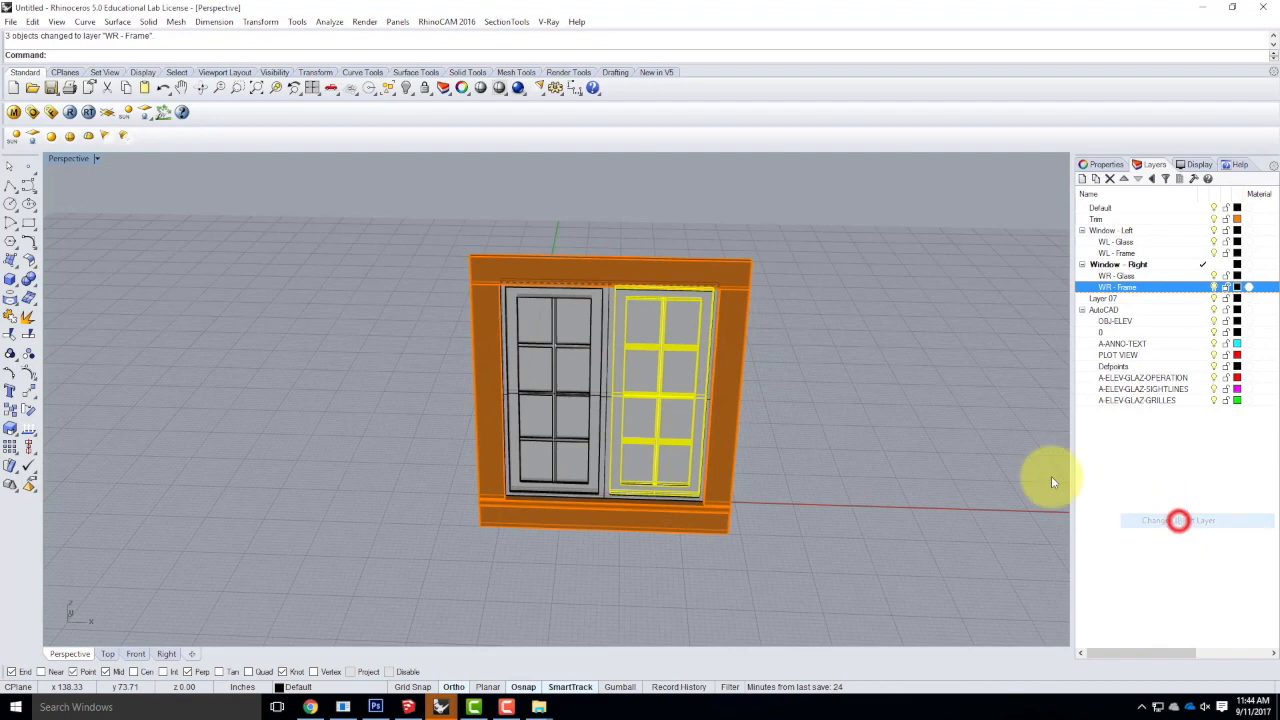
left_click(887, 371)
Hide the WR - Frame layer and reassign the exposed right glass pane to the WR - Glass layer.
left_click(1214, 287)
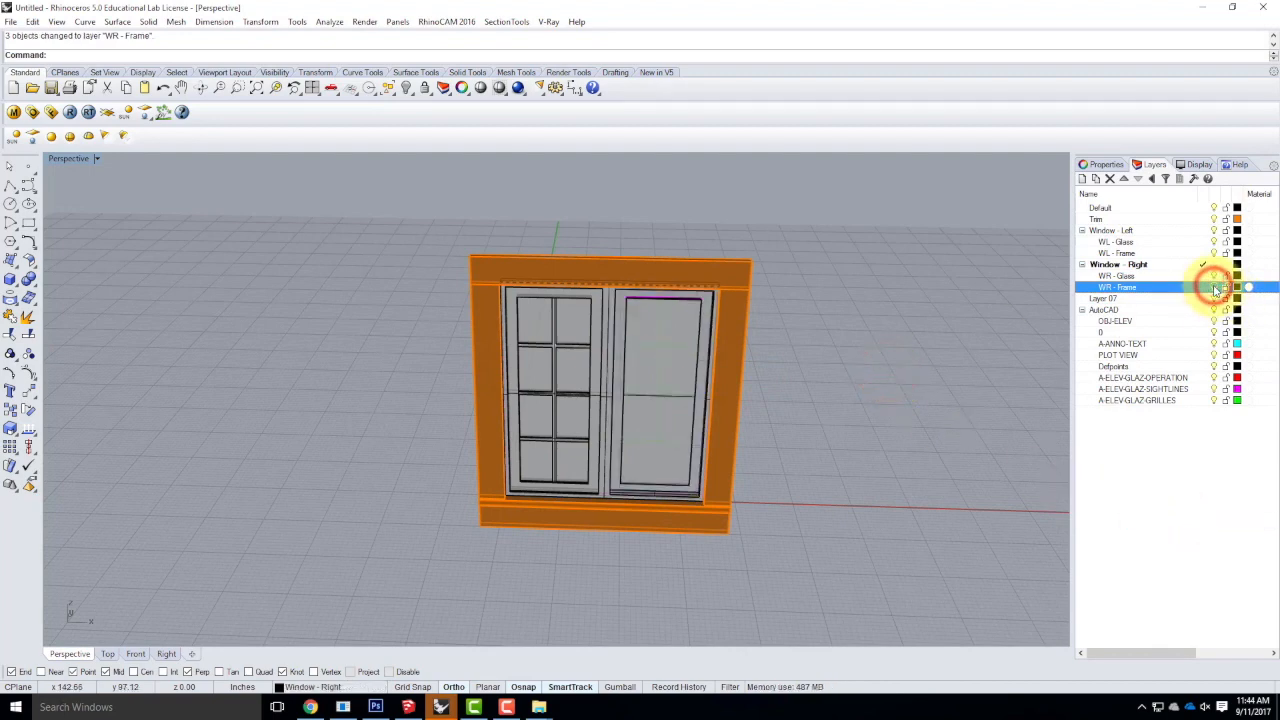
left_click(683, 348)
left_click(671, 381)
right_click_drag(900, 349, 660, 363)
scroll(657, 366, "up", 3)
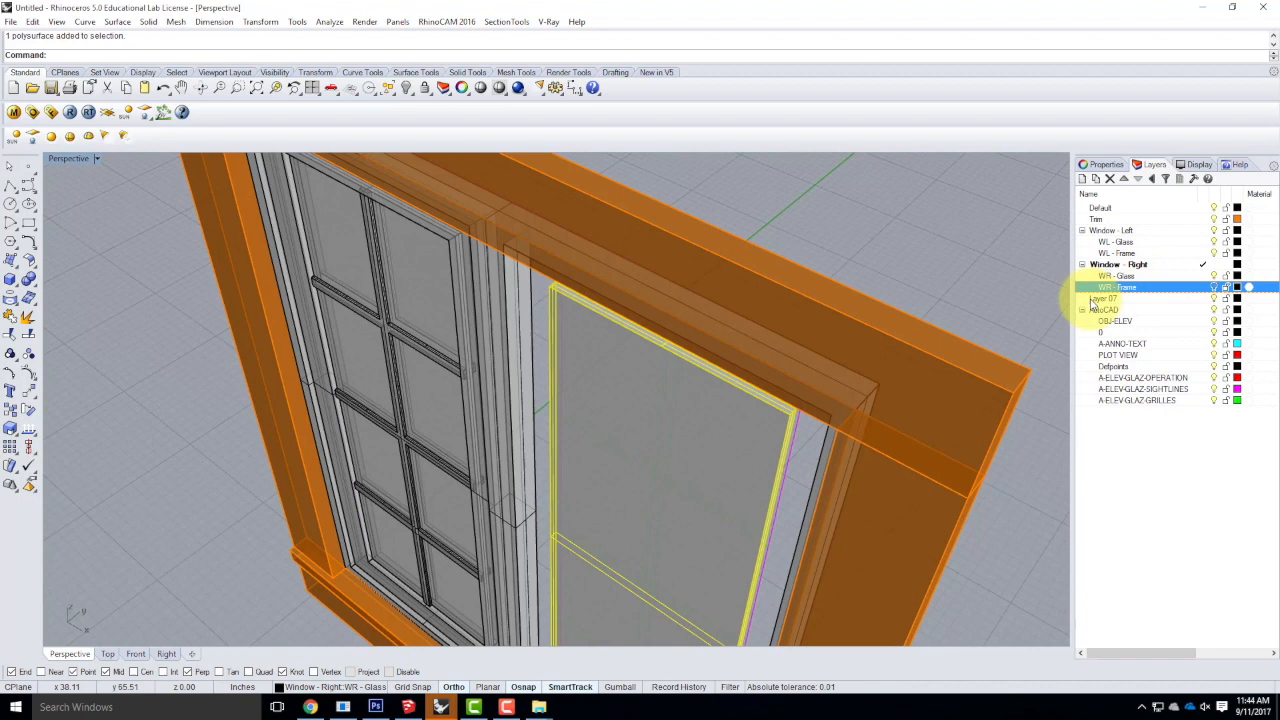
right_click(1180, 275)
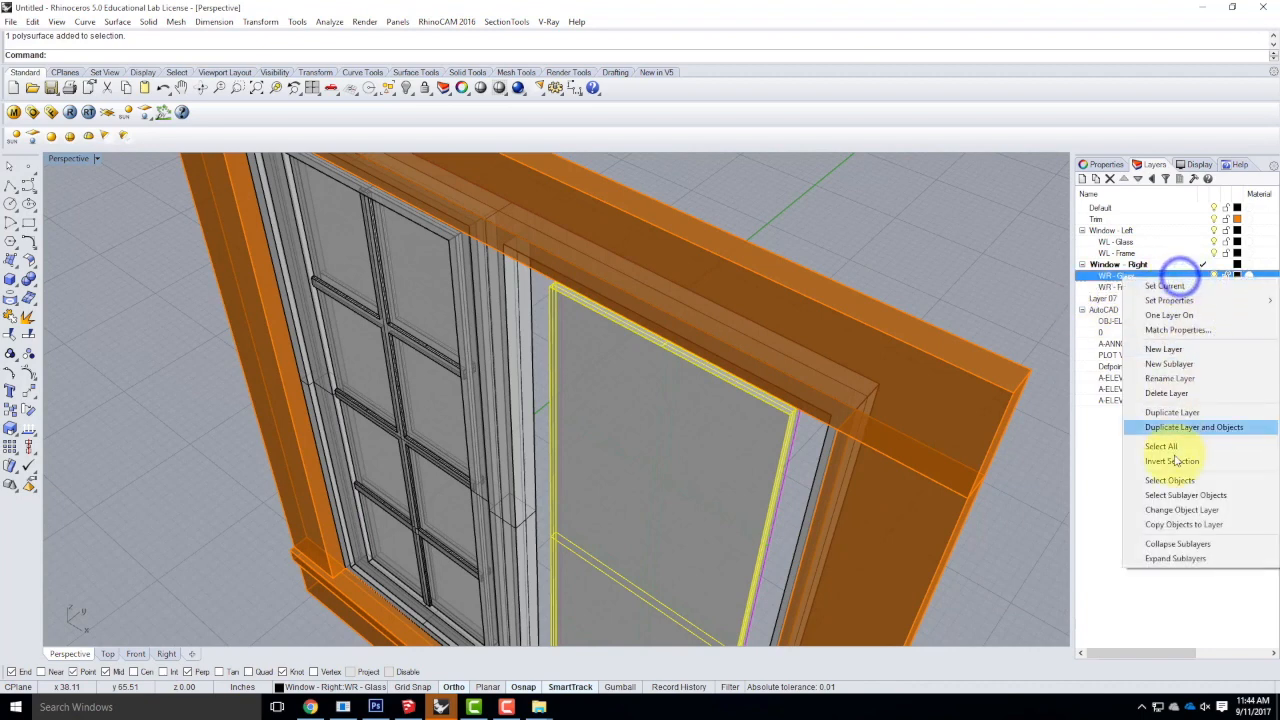
left_click(1186, 510)
Toggle the WR - Glass layer's visibility and select the right window's pane and grille lines to check their layer assignment.
left_click(1214, 276)
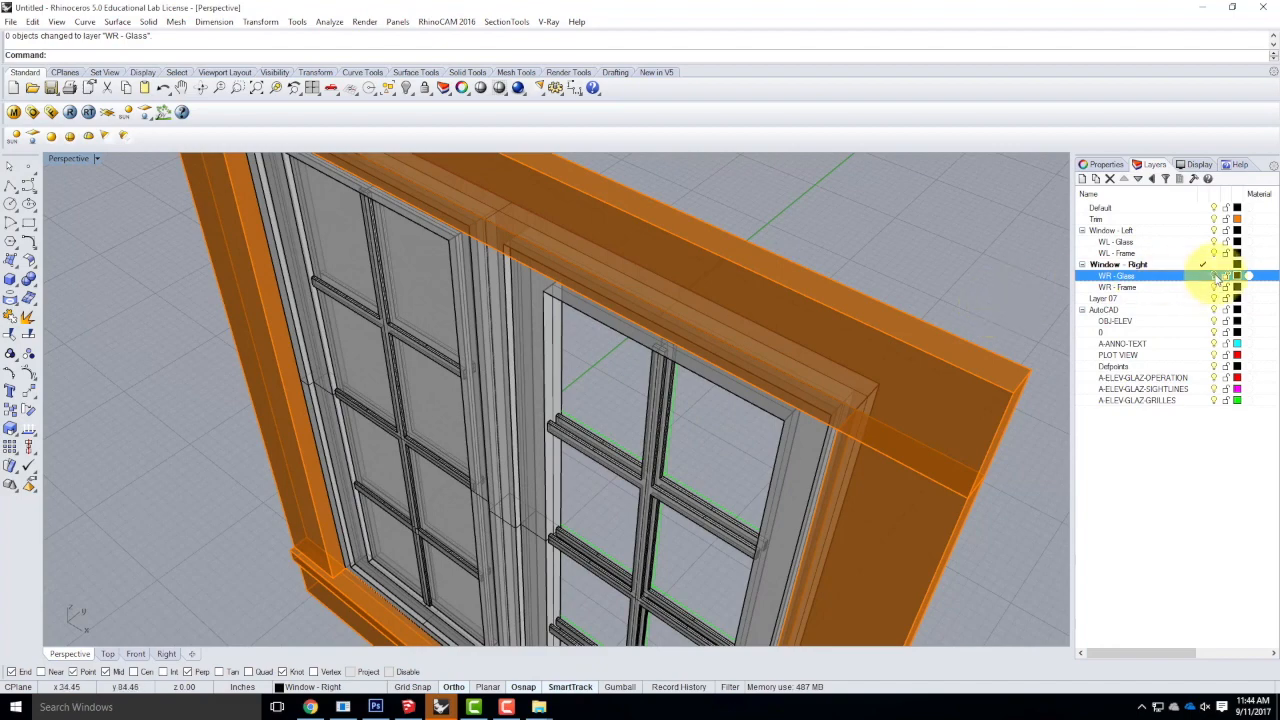
left_click(1213, 275)
left_click(690, 437)
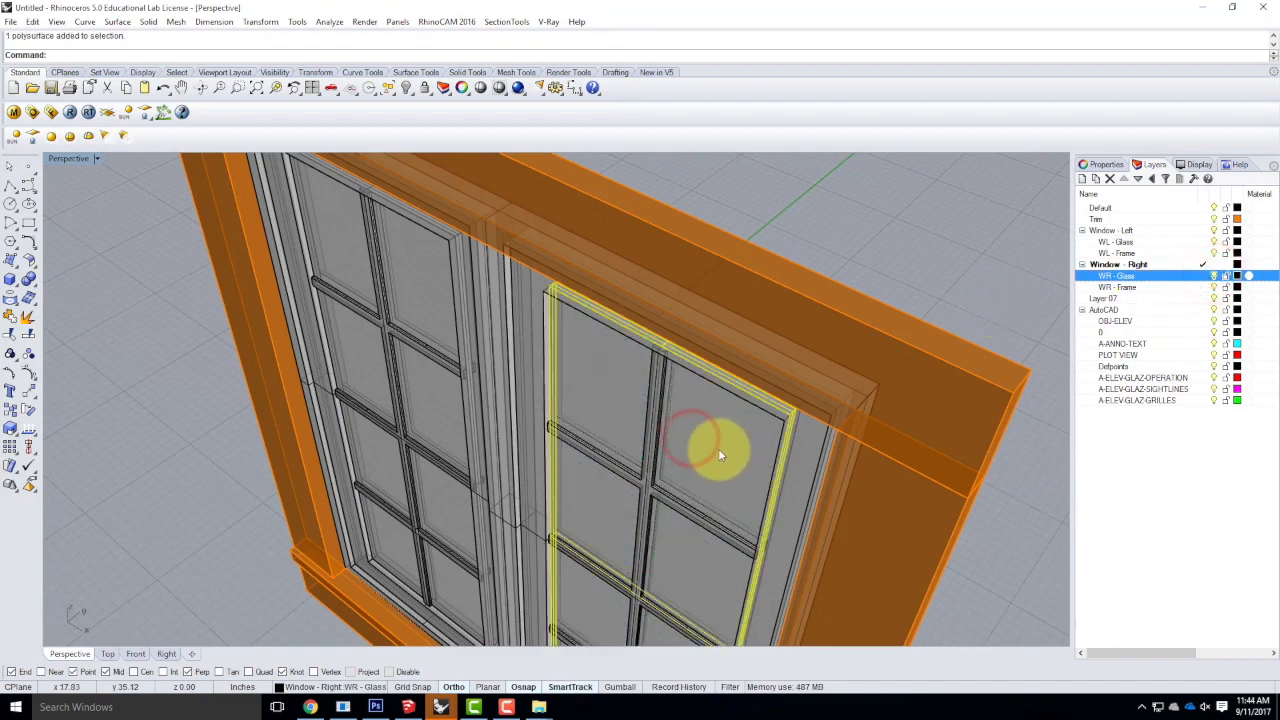
left_click(877, 220)
left_click(722, 440)
right_click_drag(991, 420, 734, 389)
right_click_drag(296, 392, 334, 383)
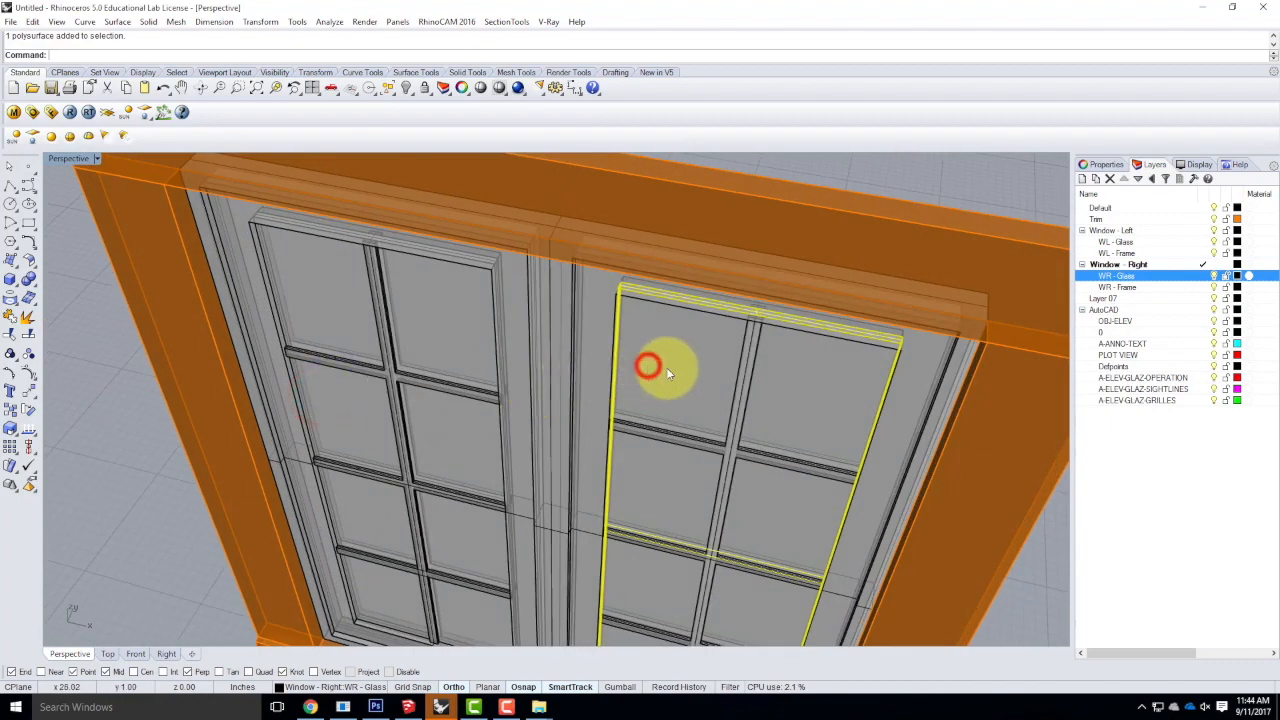
left_click(1214, 276)
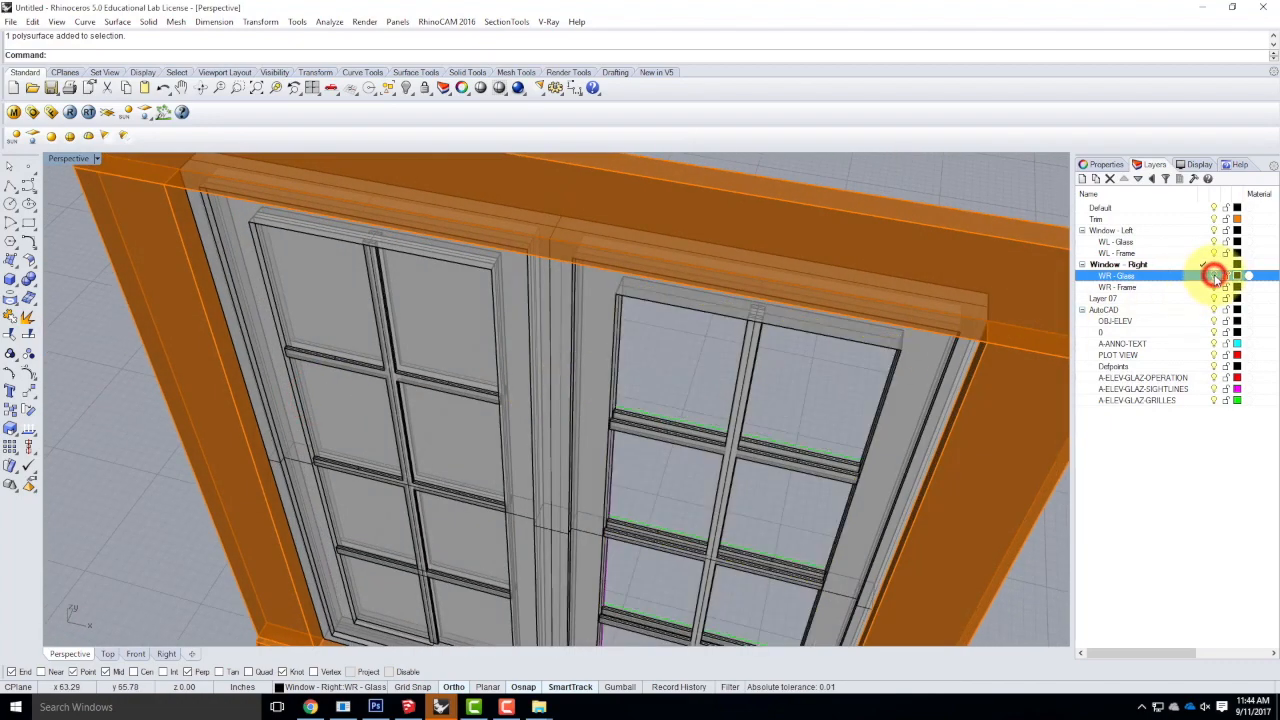
left_click(806, 420)
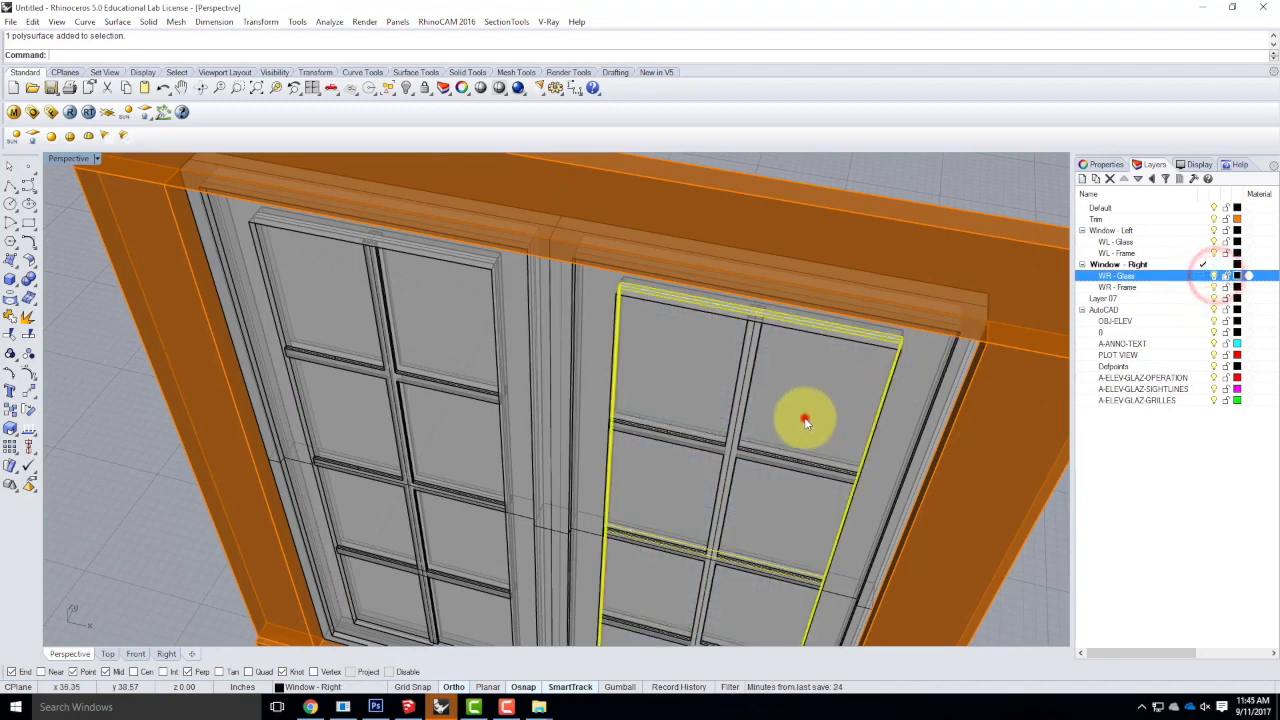
left_click(736, 444)
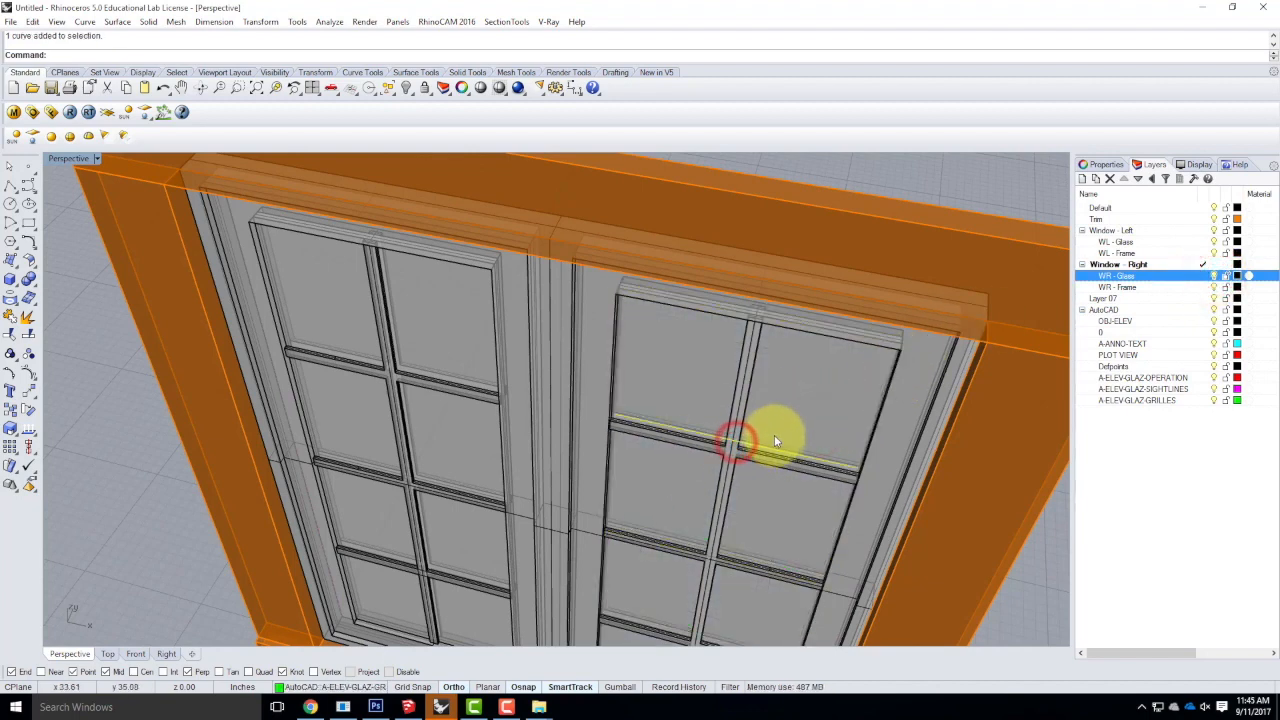
left_click(903, 175)
Collapse the Window - Left and Window - Right sublayers and create a new top-level layer named Window Frame.
scroll(897, 208, "down", 5)
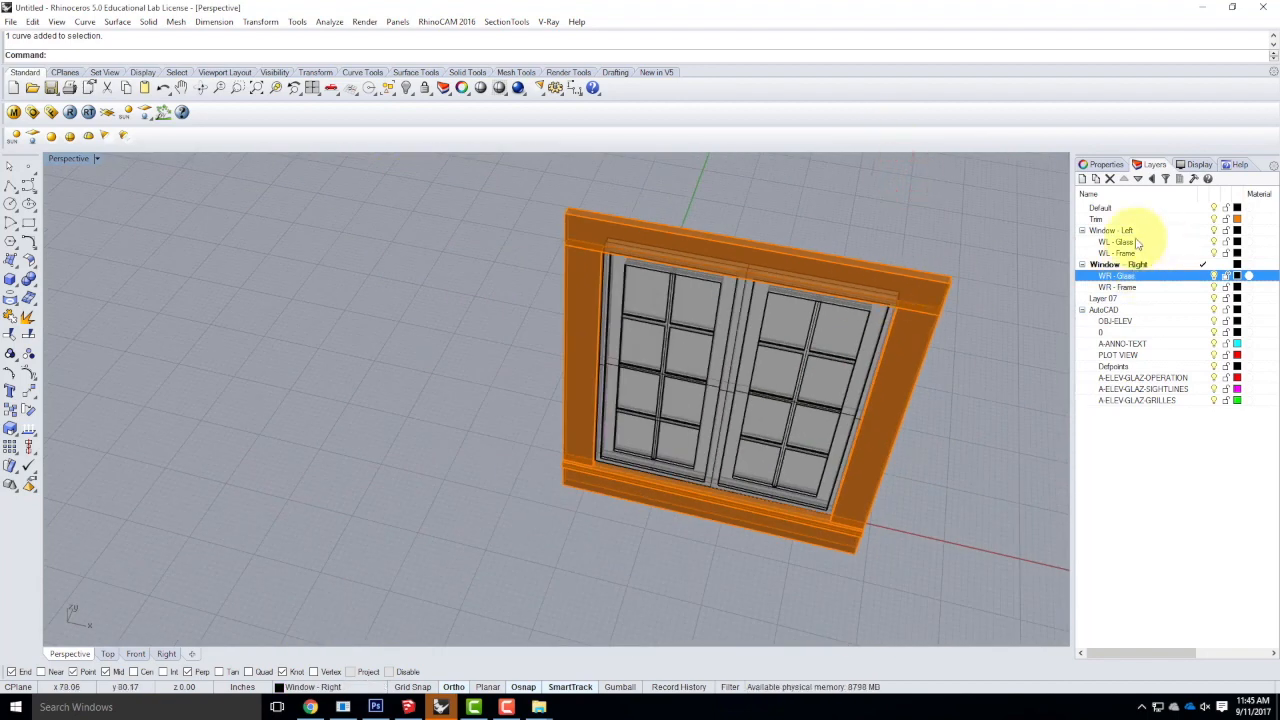
left_click(1082, 230)
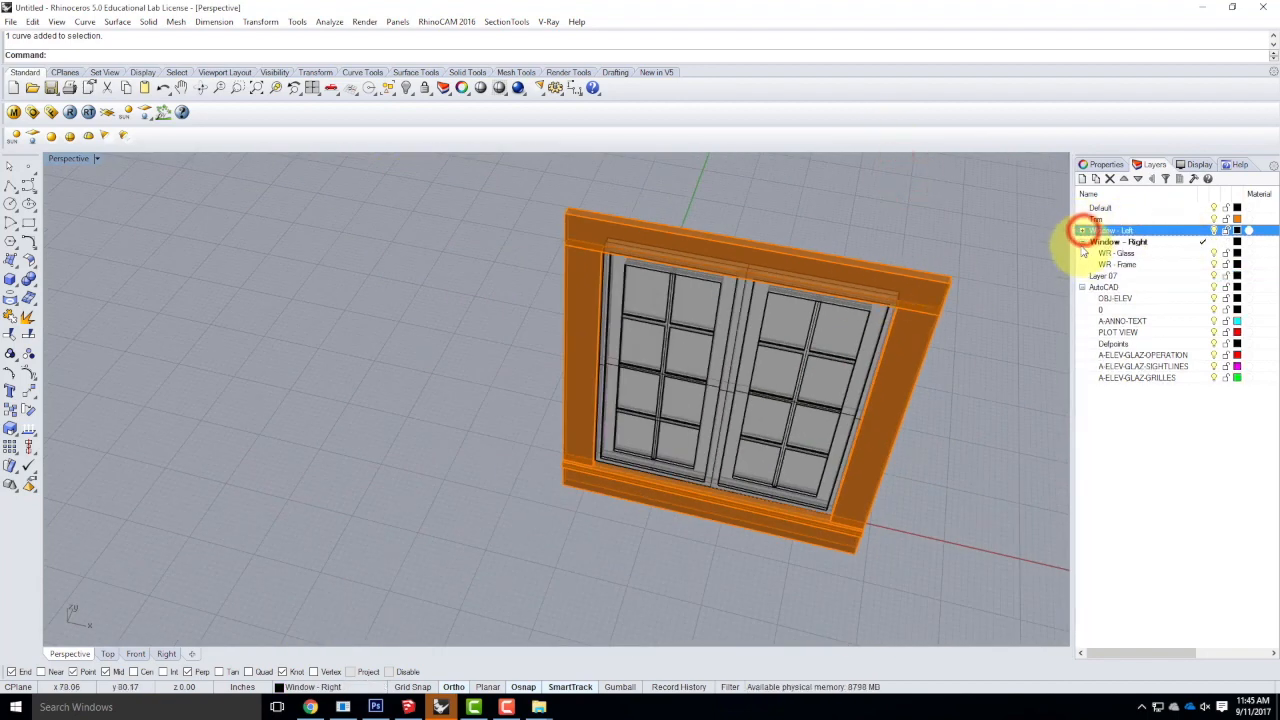
left_click(1082, 241)
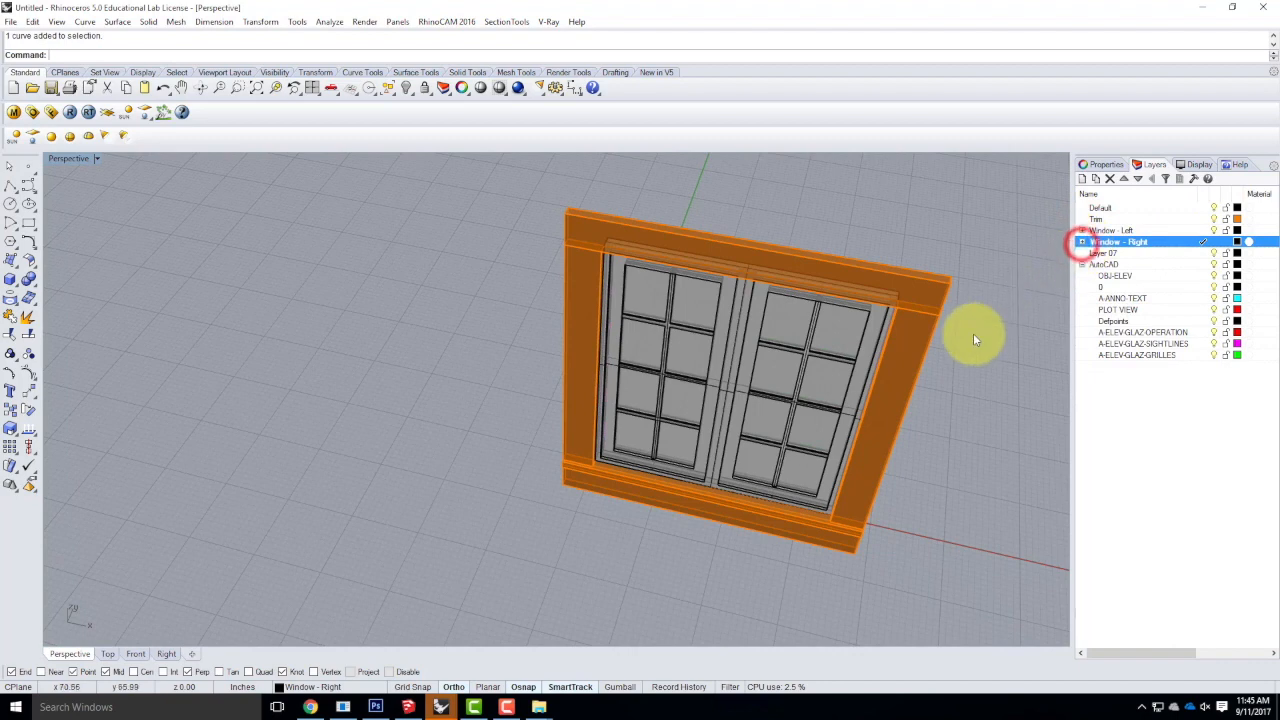
left_click(1083, 180)
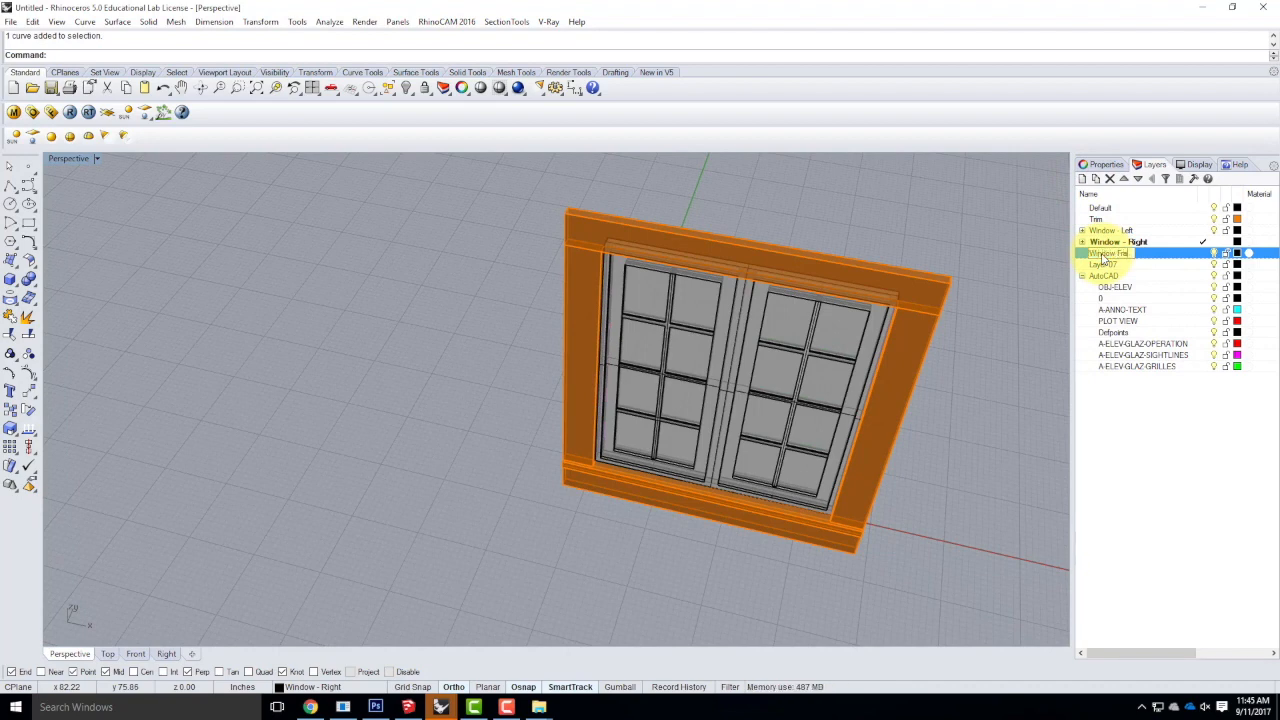
key("Return")
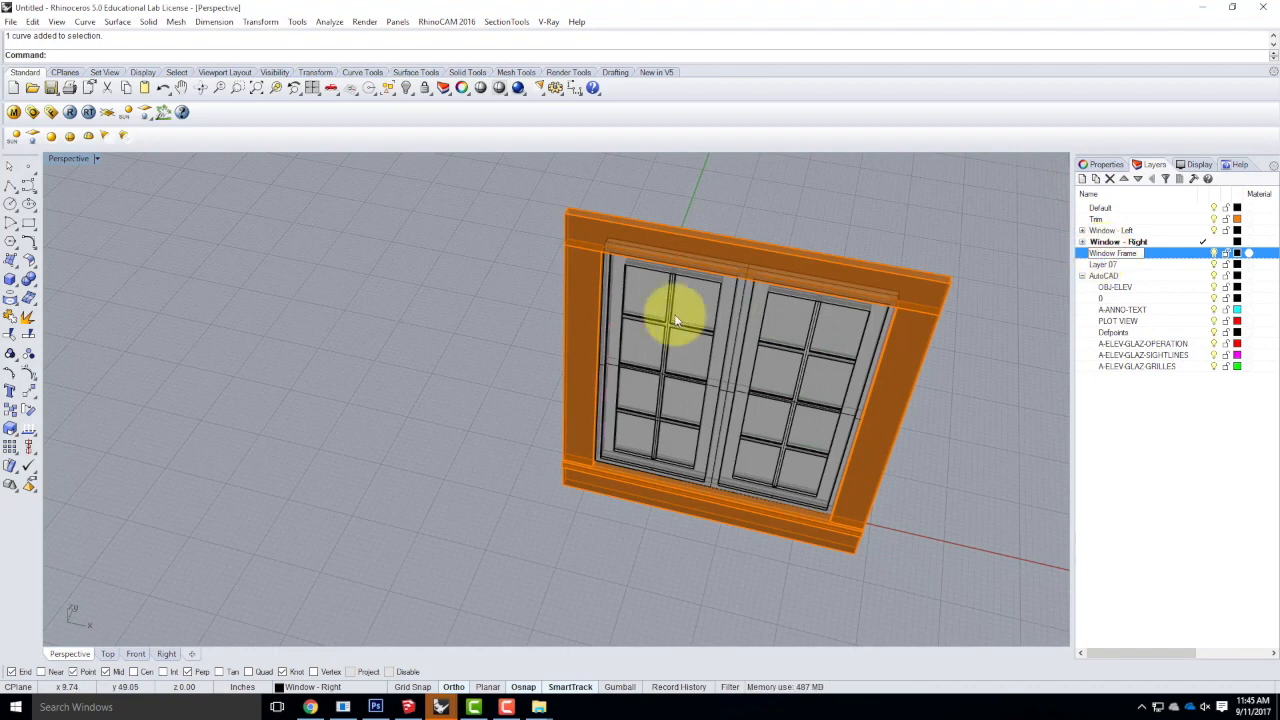
Reassign the outer frame surrounding both casement windows to the Window Frame layer.
left_click(745, 307)
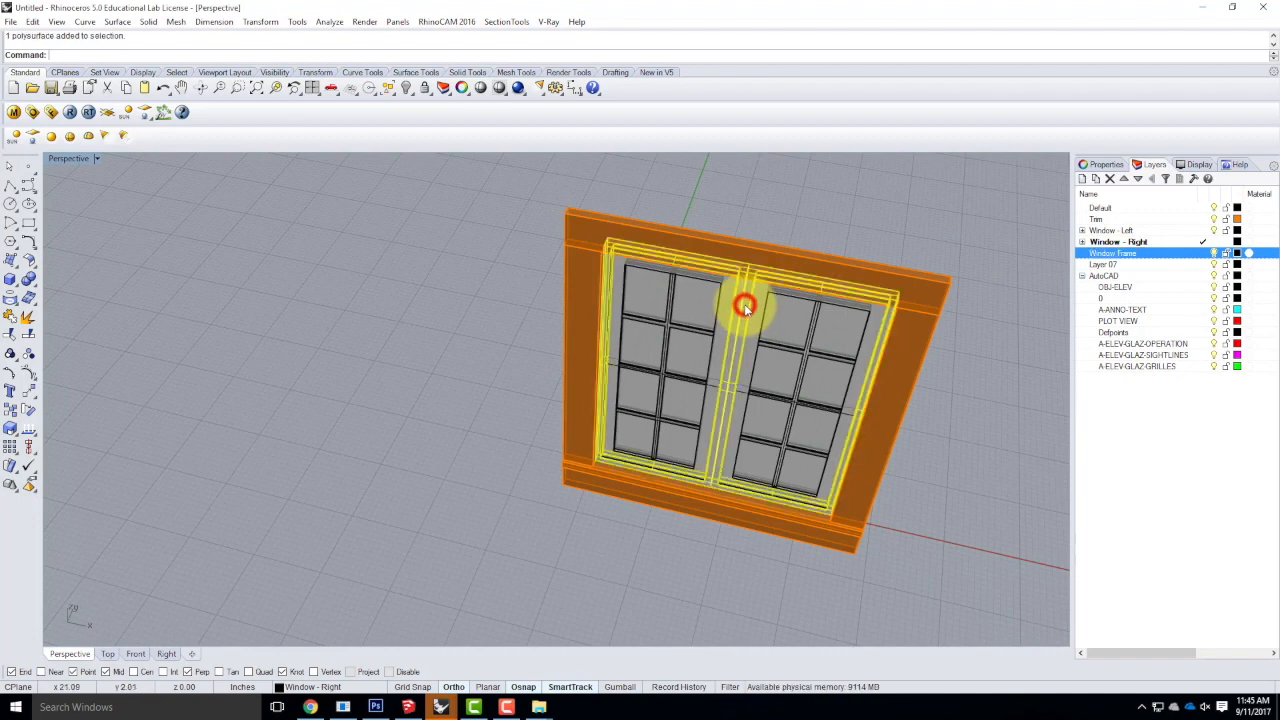
right_click(1130, 255)
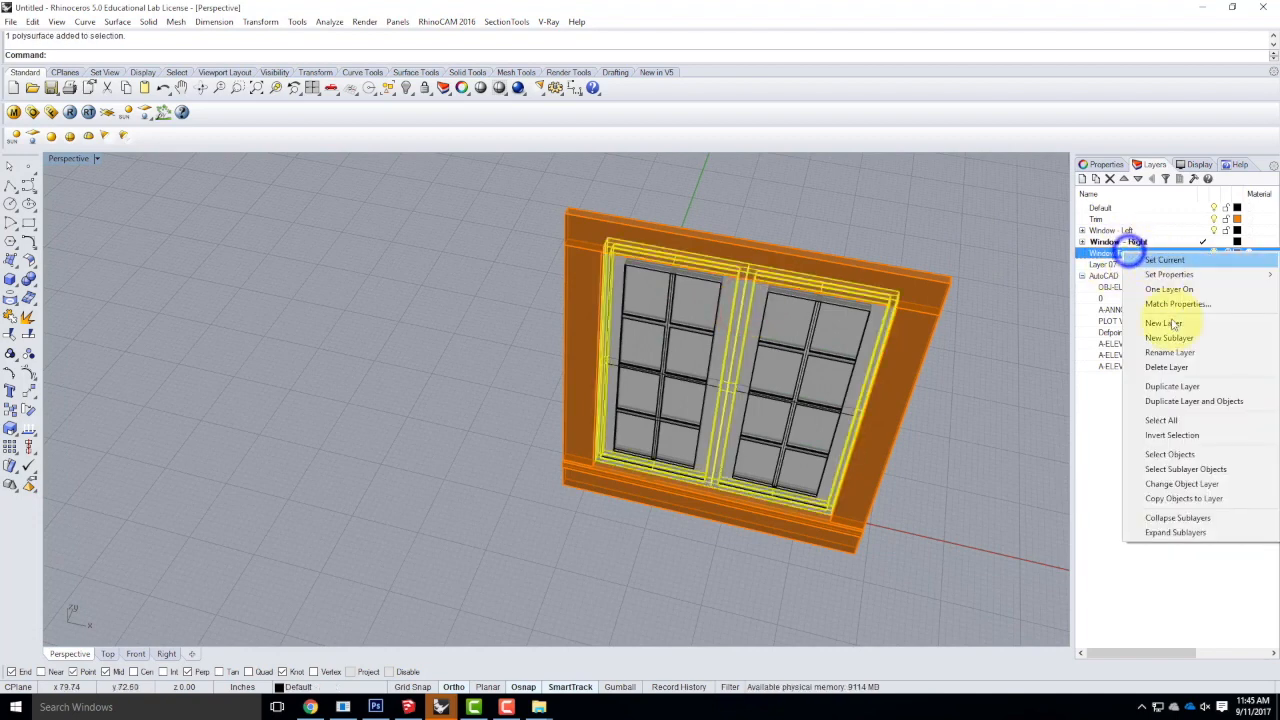
left_click(1176, 485)
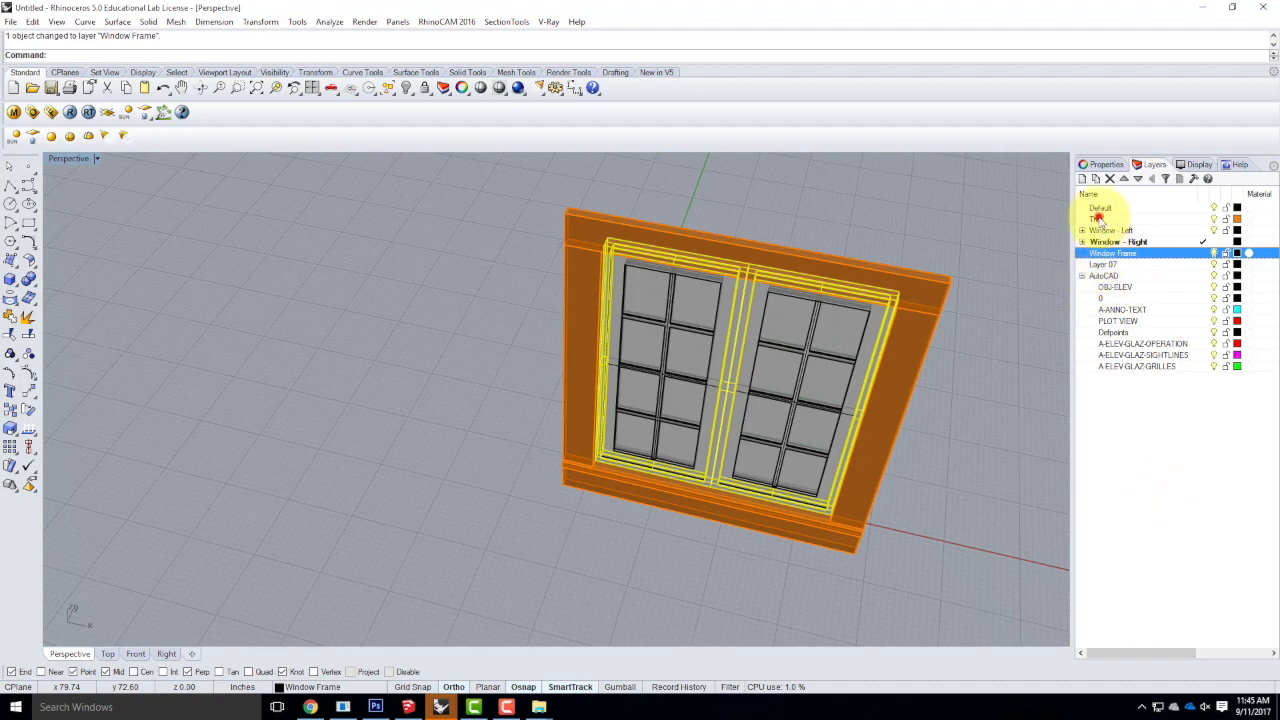
Make the Default layer current and rename it Andersen 4-0.
left_click(1099, 219)
double_click(1100, 208)
left_click(1106, 208)
type("Andersen")
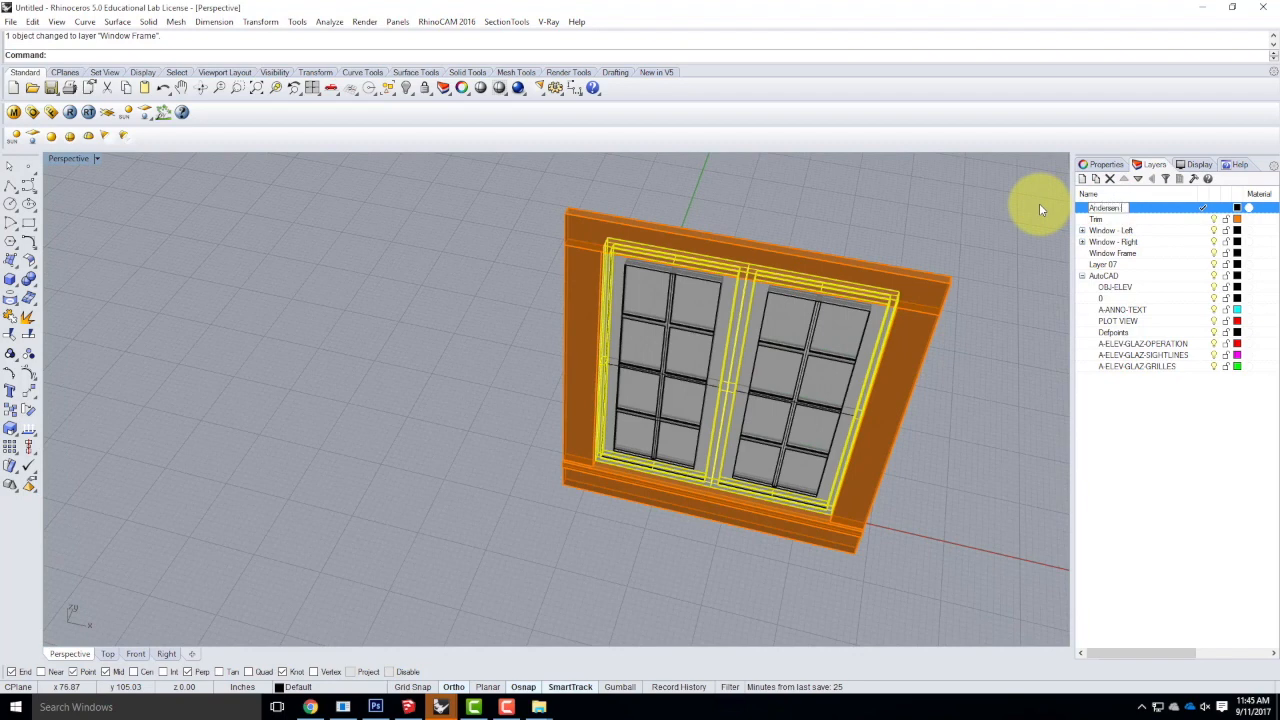
type(" 4-0")
left_click(931, 246)
Measure the height of the window's outer frame along one side and extend the current layer's name to Andersen 4-0x4-0.
right_click_drag(934, 318, 851, 223)
scroll(624, 241, "up", 3)
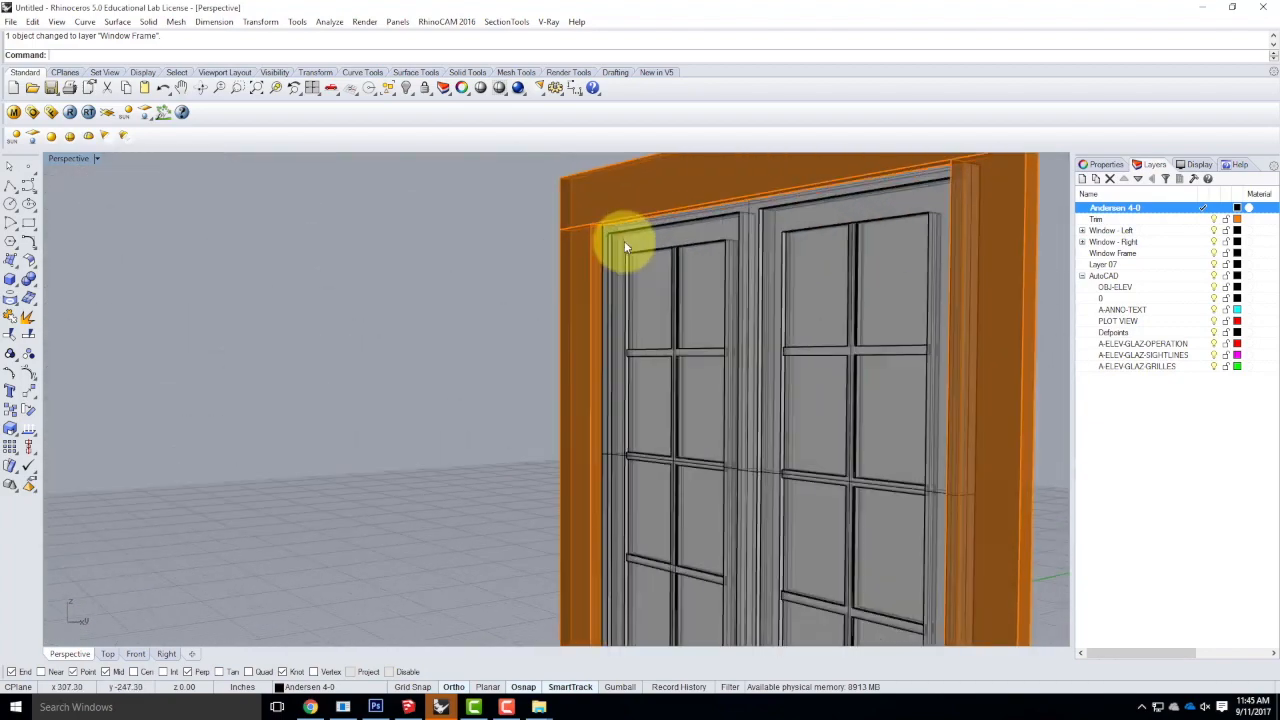
scroll(618, 236, "down", 2)
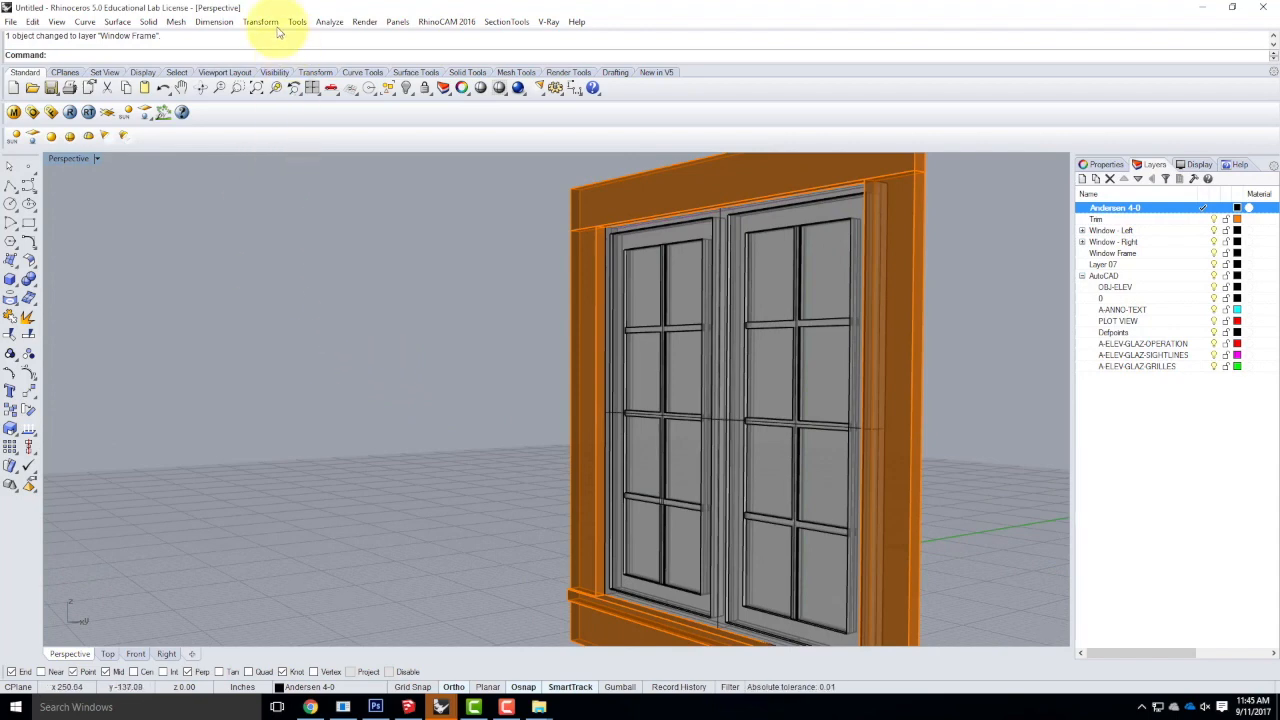
left_click(329, 21)
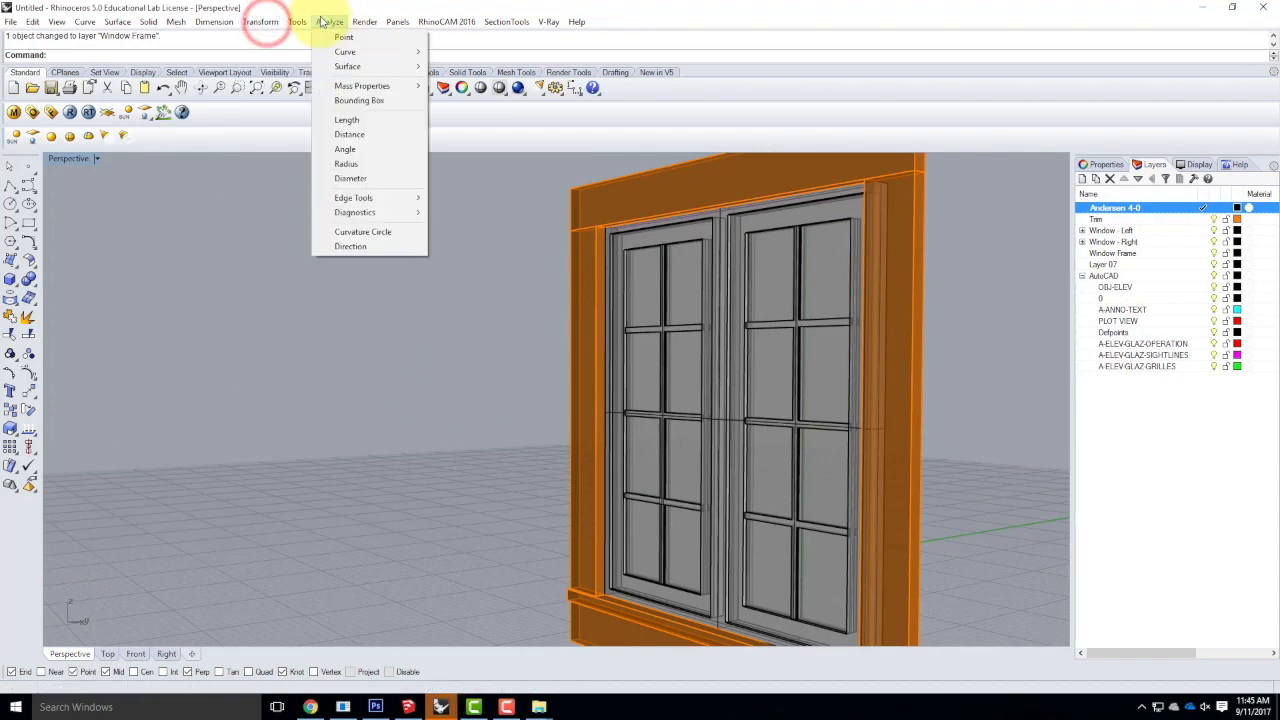
left_click(349, 134)
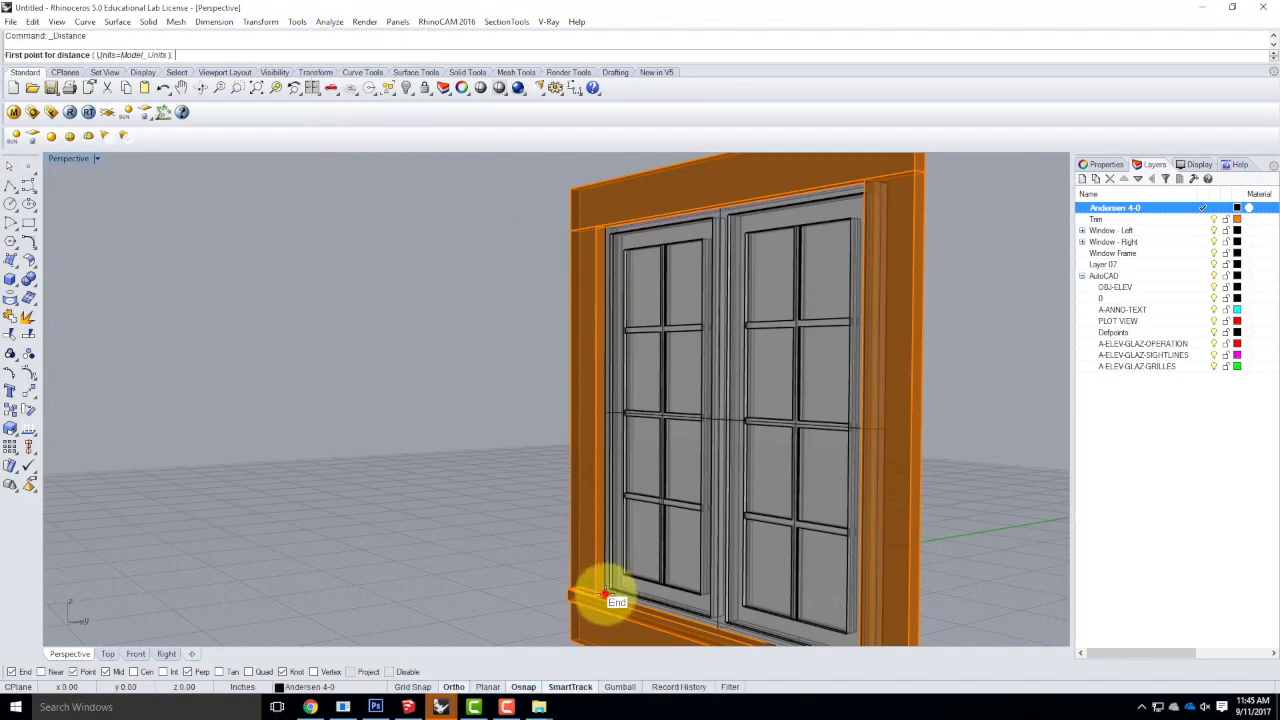
left_click(605, 597)
left_click(609, 232)
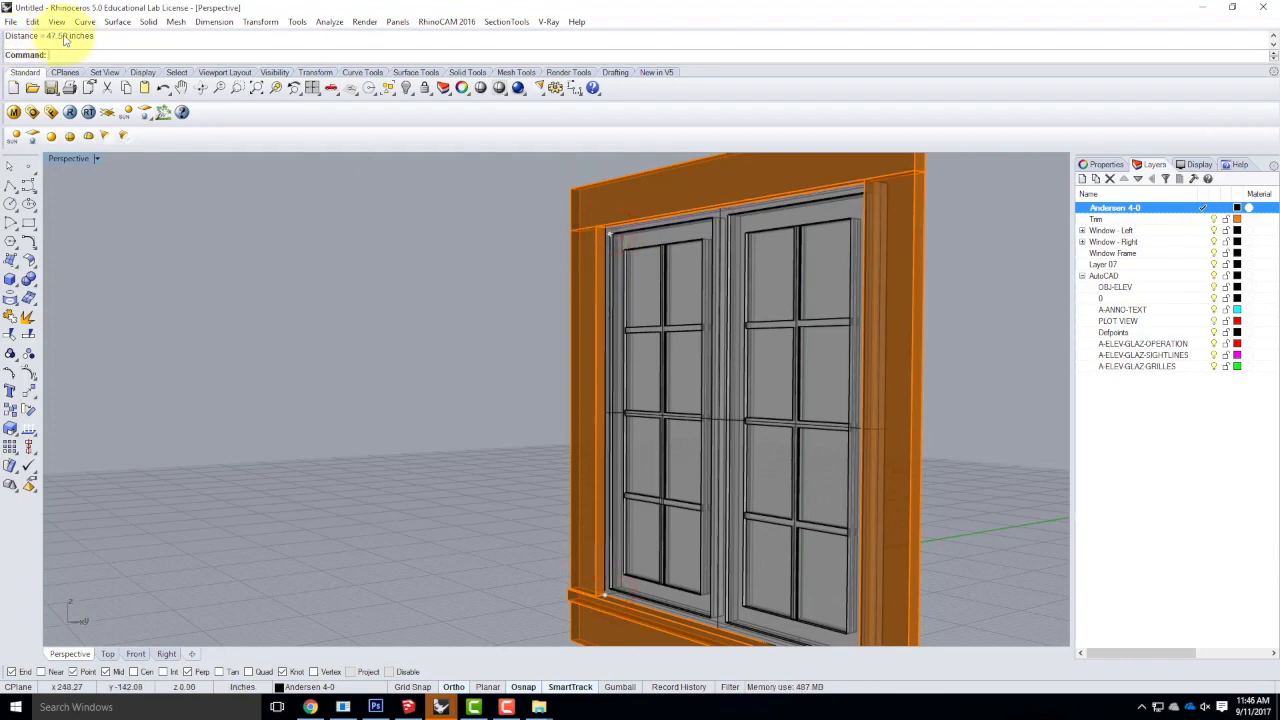
left_click(1133, 210)
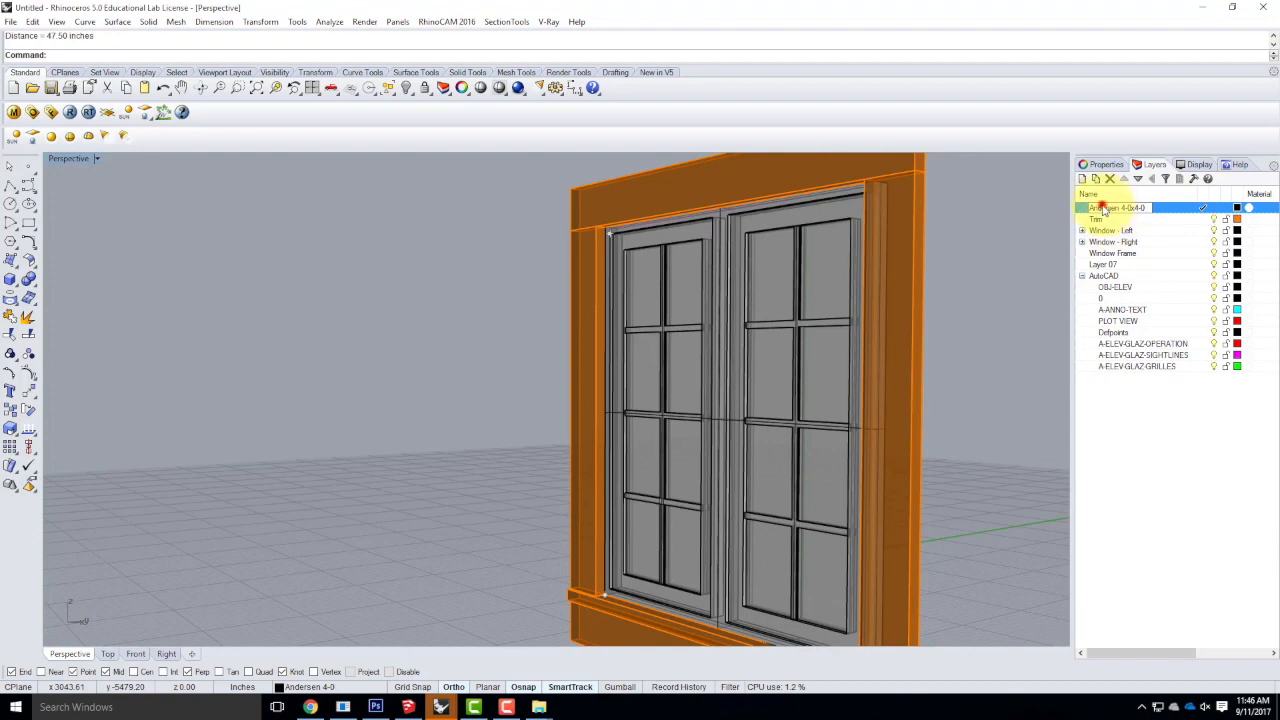
left_click(1165, 210)
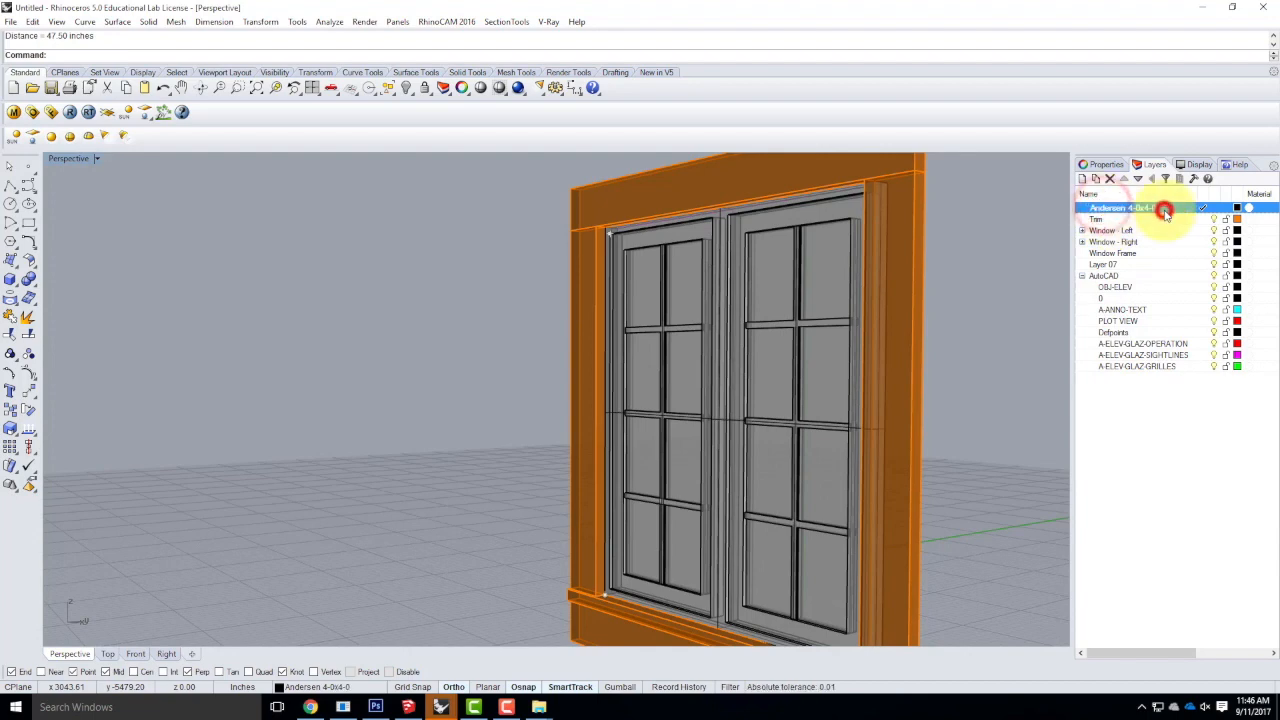
Nest the Trim, Window - Left, Window - Right and Window Frame layers as sublayers of Andersen 4-0x4-0.
left_click(1114, 230)
left_click(1099, 220)
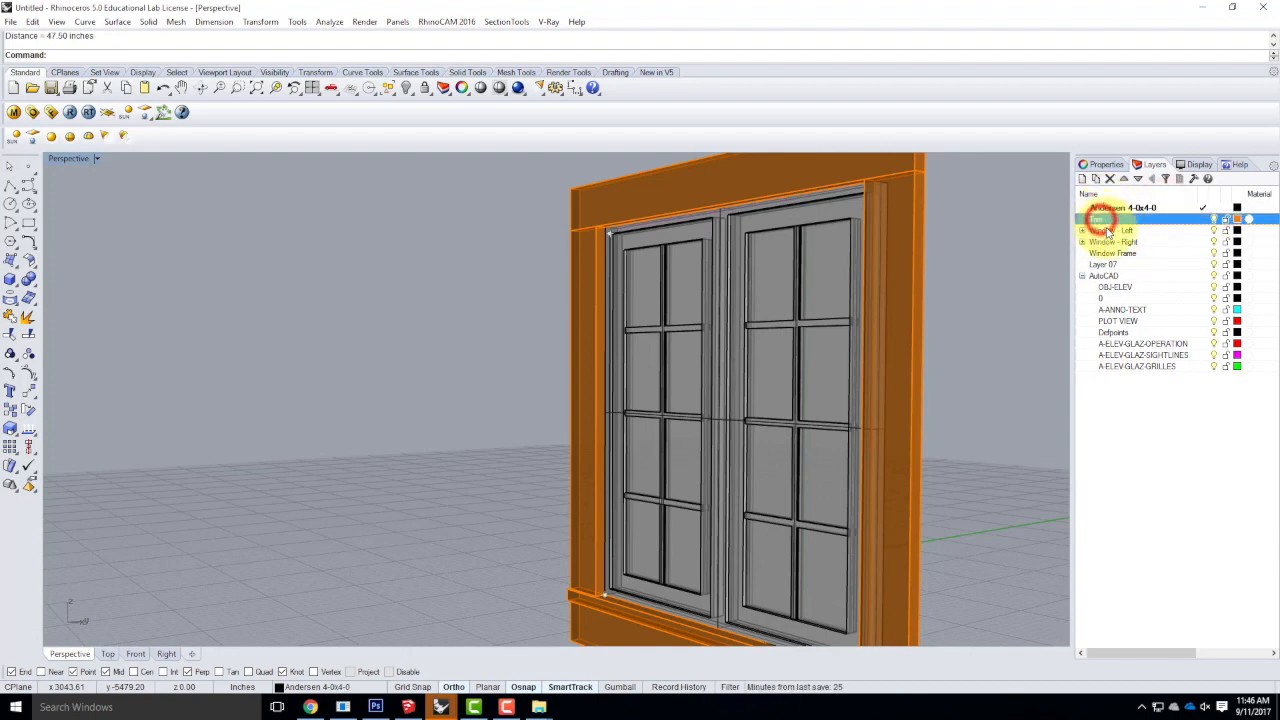
left_click(1109, 231)
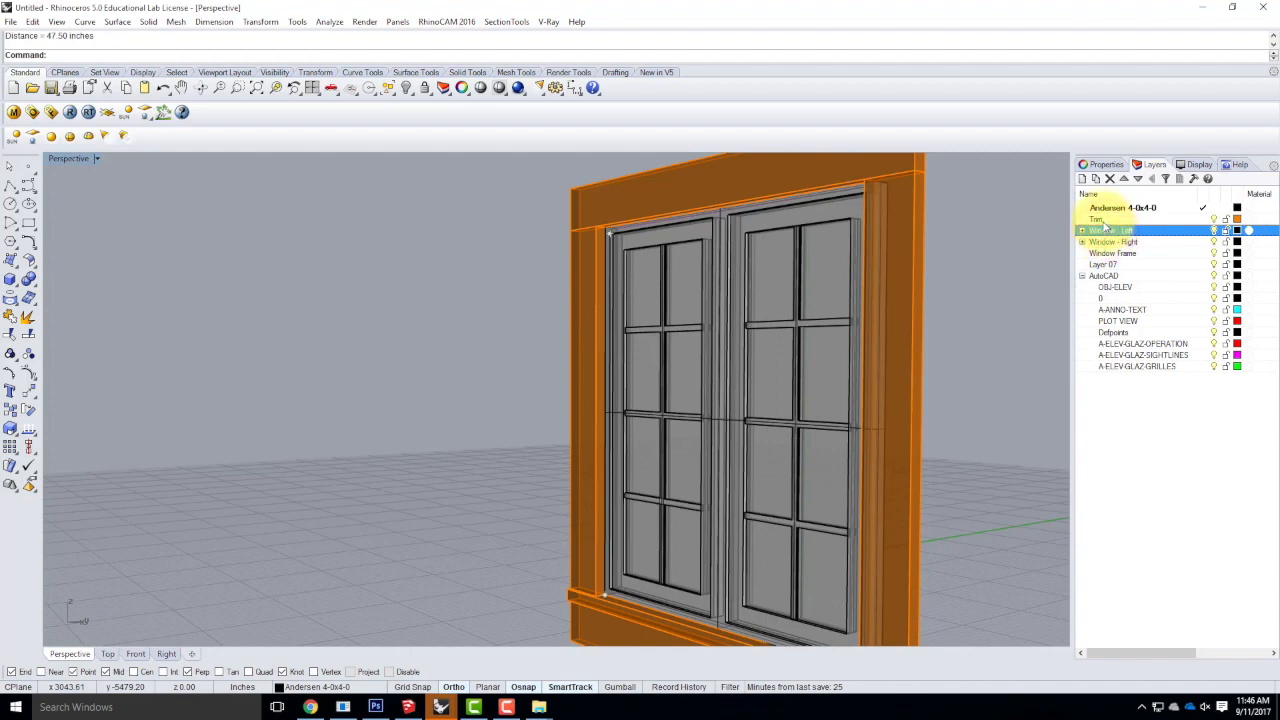
left_click(1103, 241, "shift")
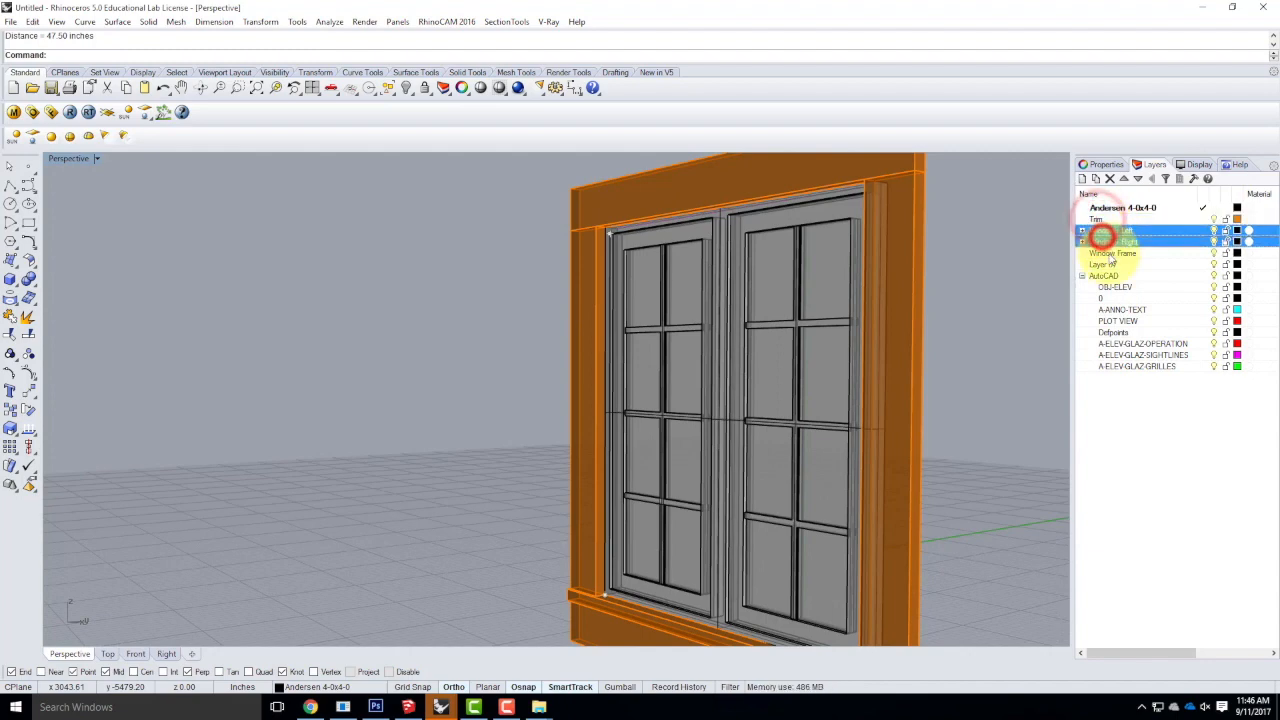
left_click(1100, 220)
left_click(1107, 254, "shift")
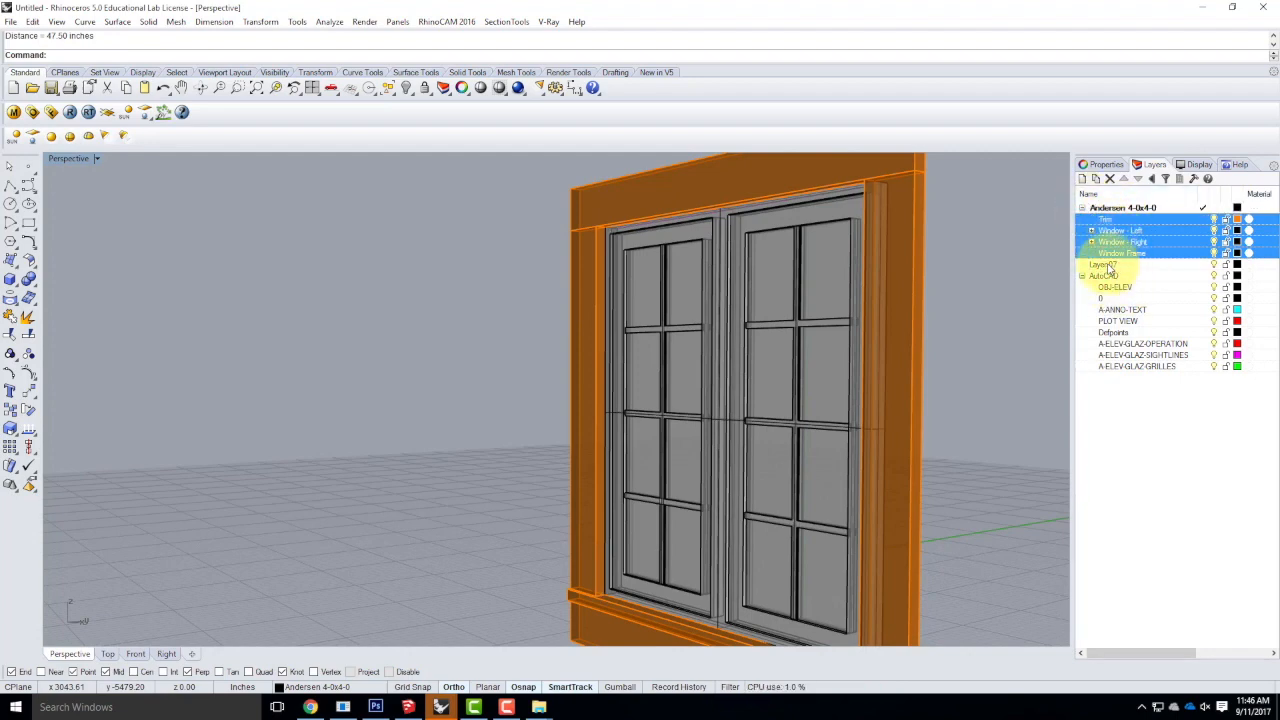
Delete Layer 07 and the AutoCAD layer, including all of its sublayers and their objects.
left_click(1106, 265)
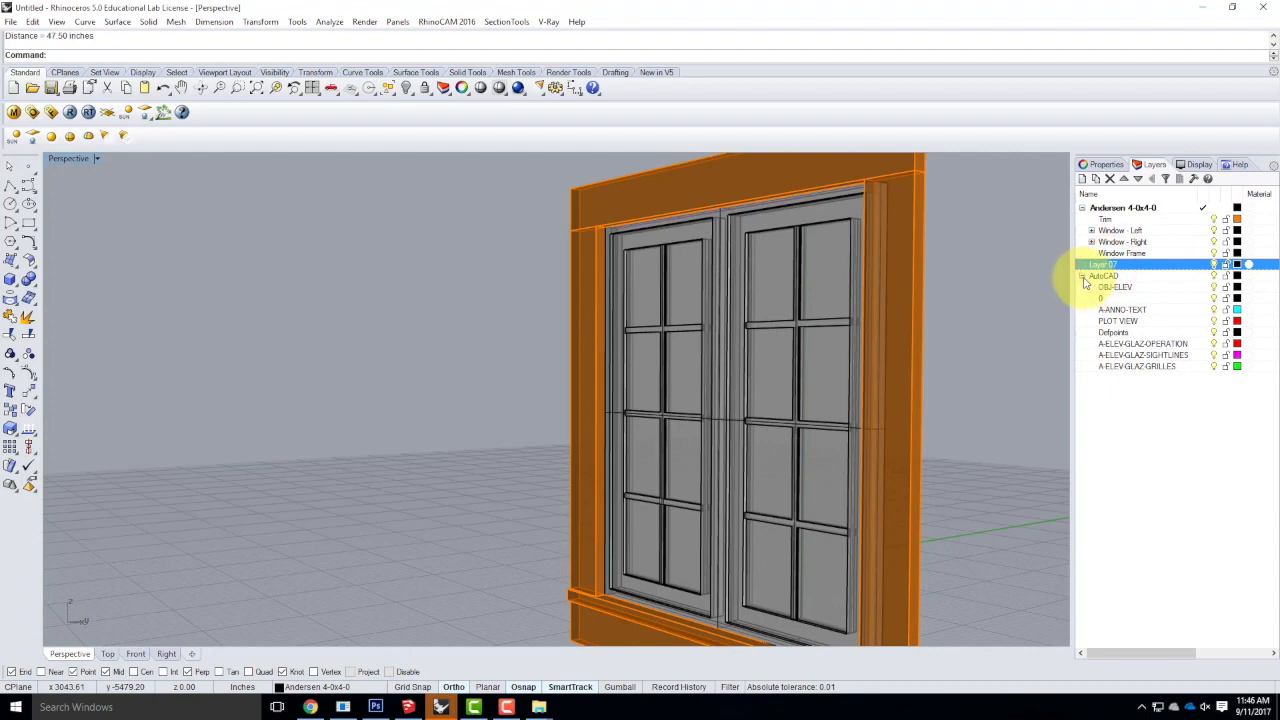
left_click(1109, 180)
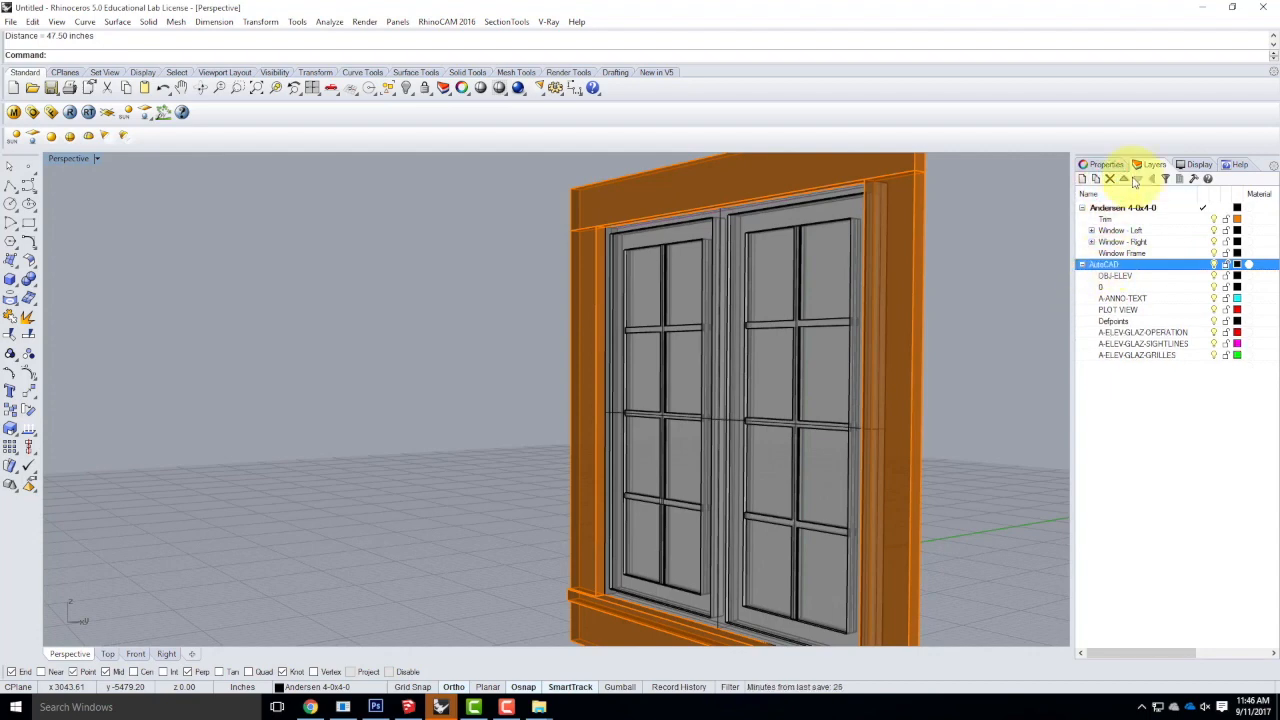
left_click(1112, 179)
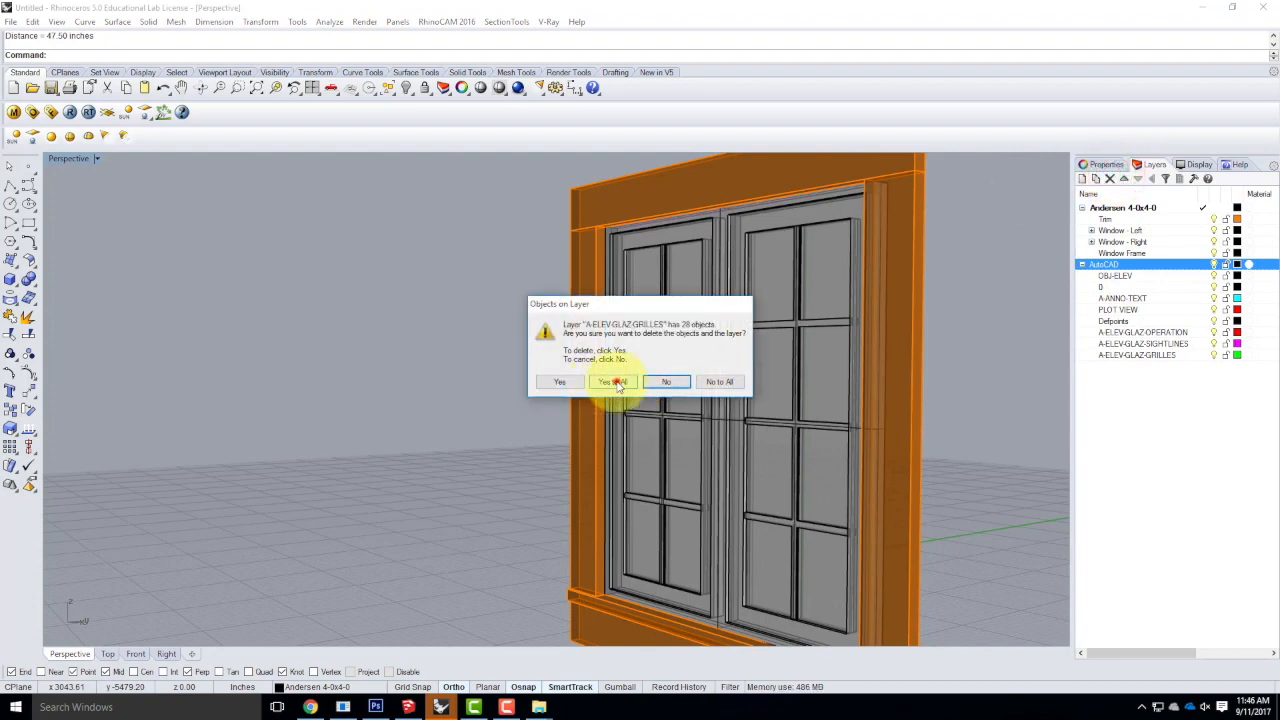
left_click(616, 386)
left_click(1186, 364)
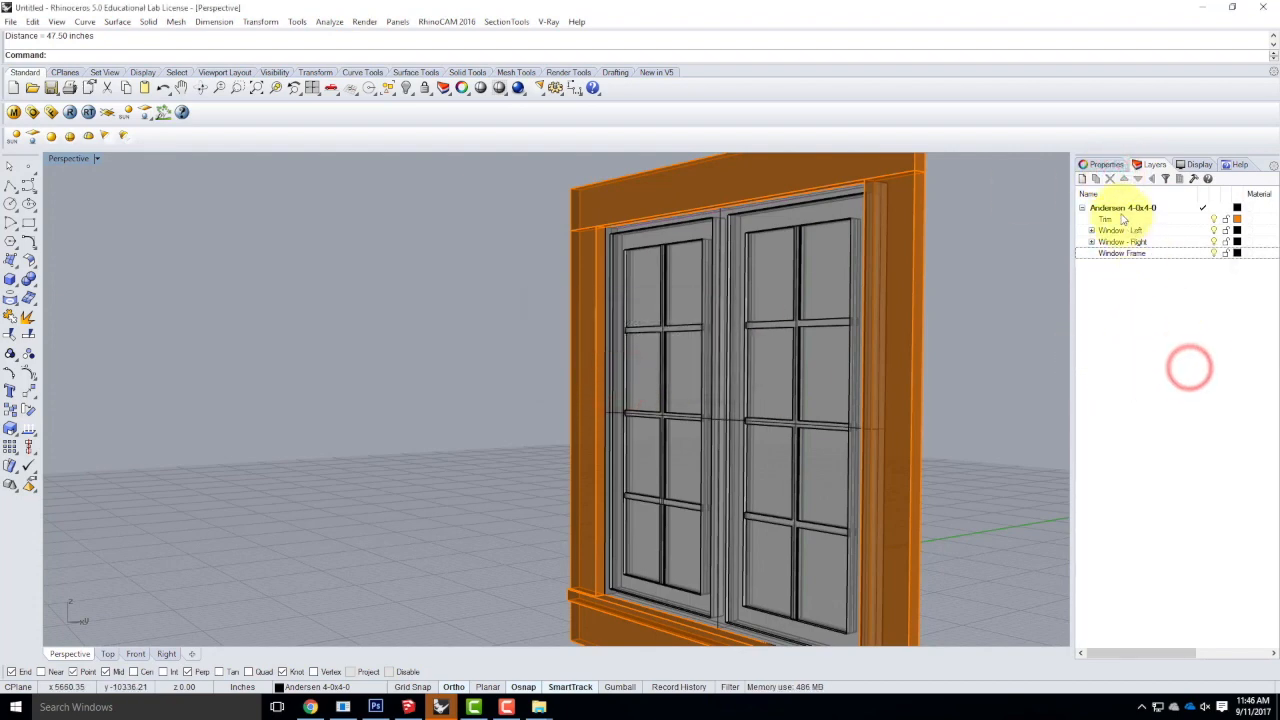
left_click(1122, 218)
left_click(1116, 231)
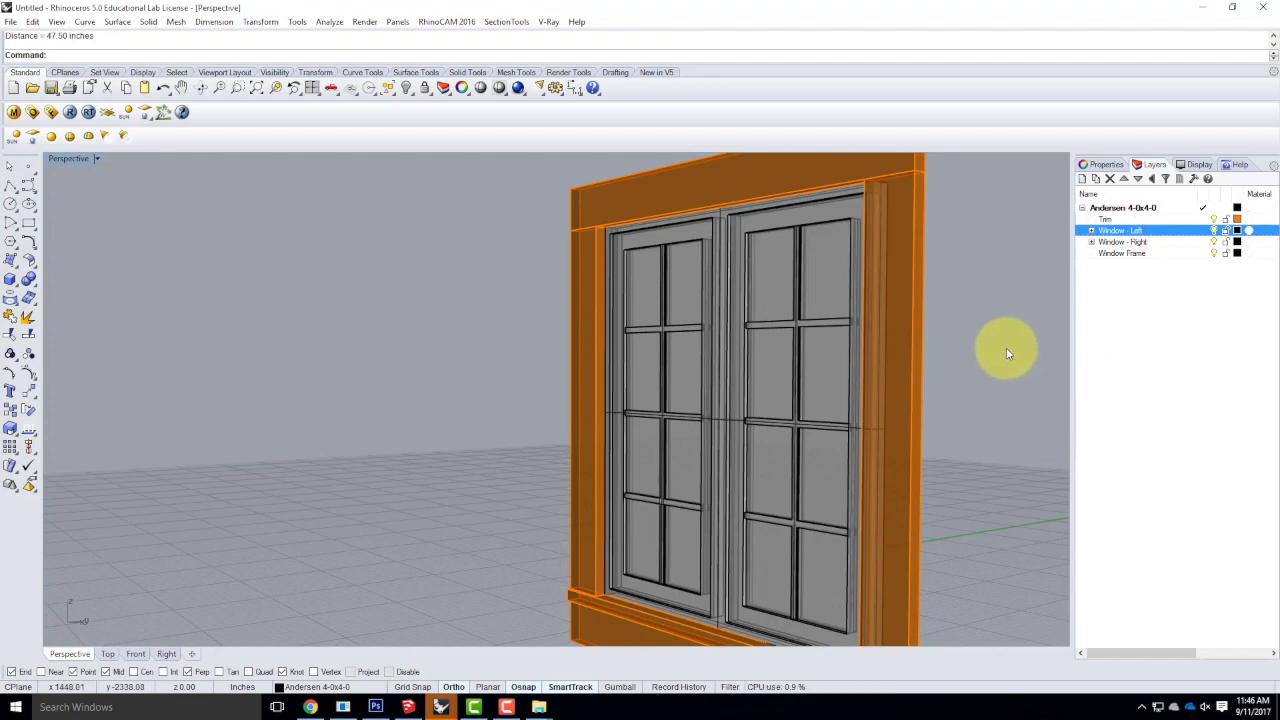
scroll(738, 373, "down", 4)
scroll(738, 373, "down", 2)
scroll(841, 312, "up", 4)
right_click_drag(657, 326, 686, 363)
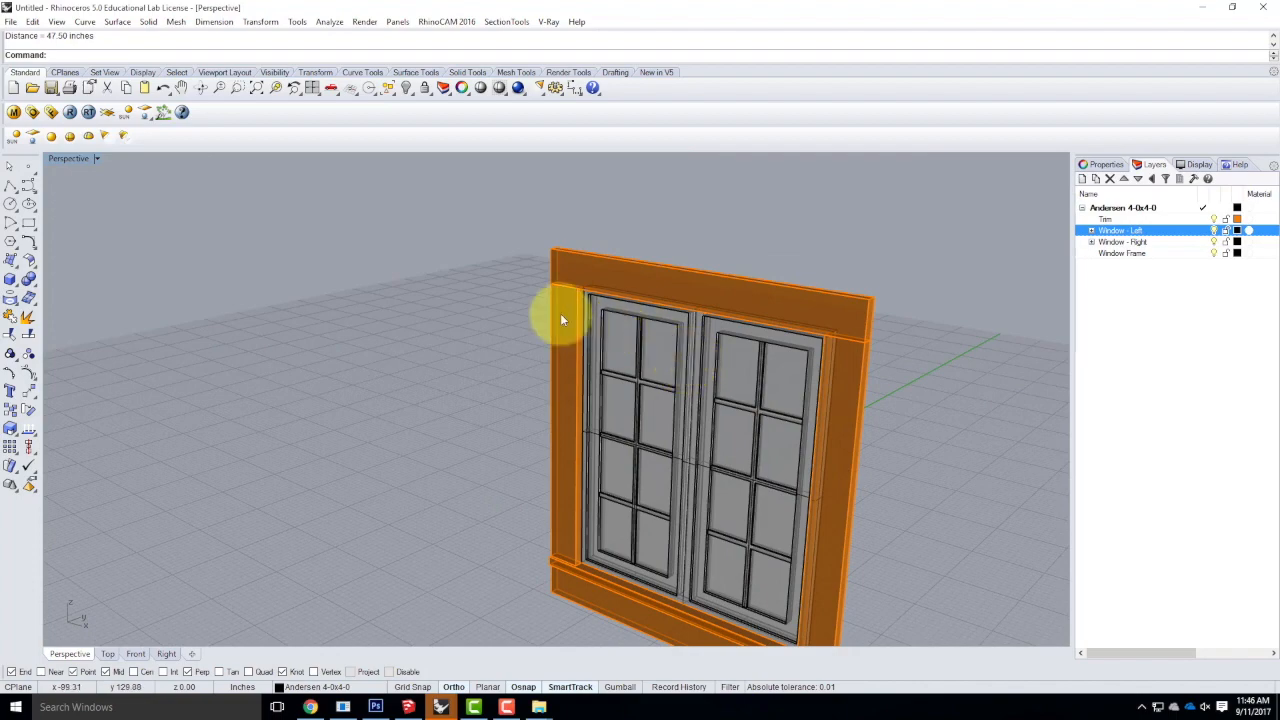
scroll(540, 315, "down", 2)
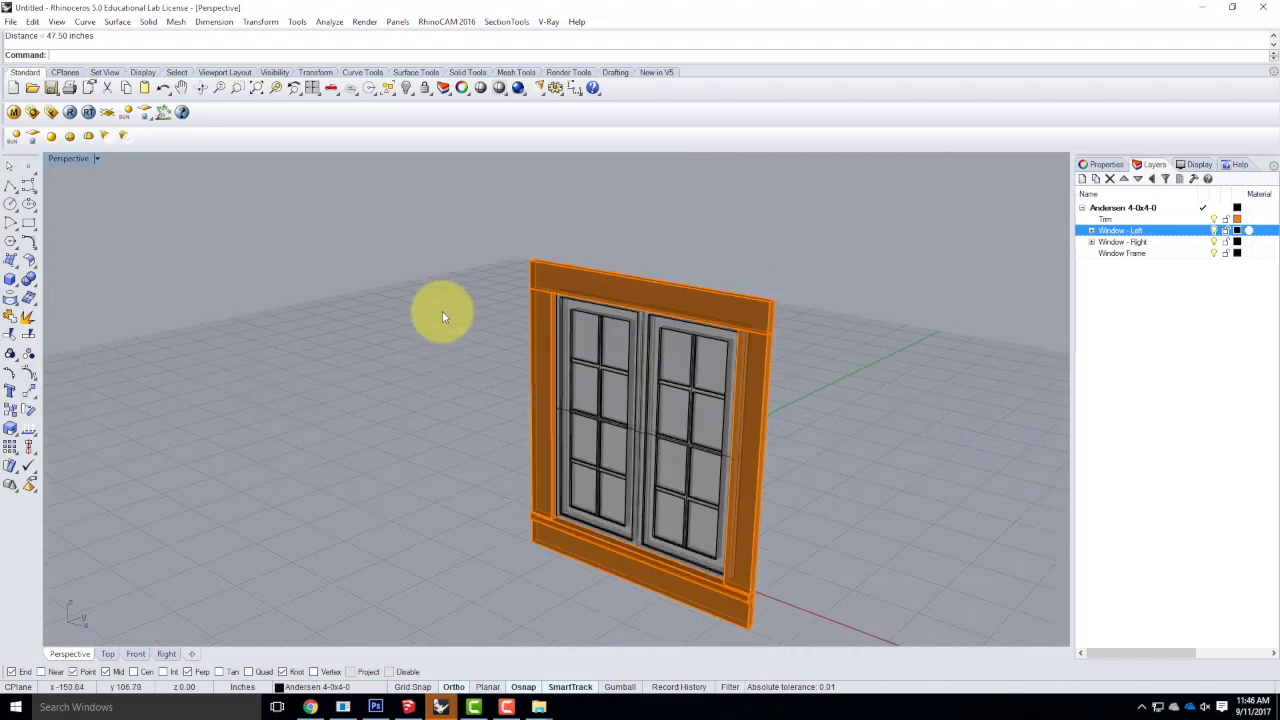
left_click(12, 22)
left_click(12, 21)
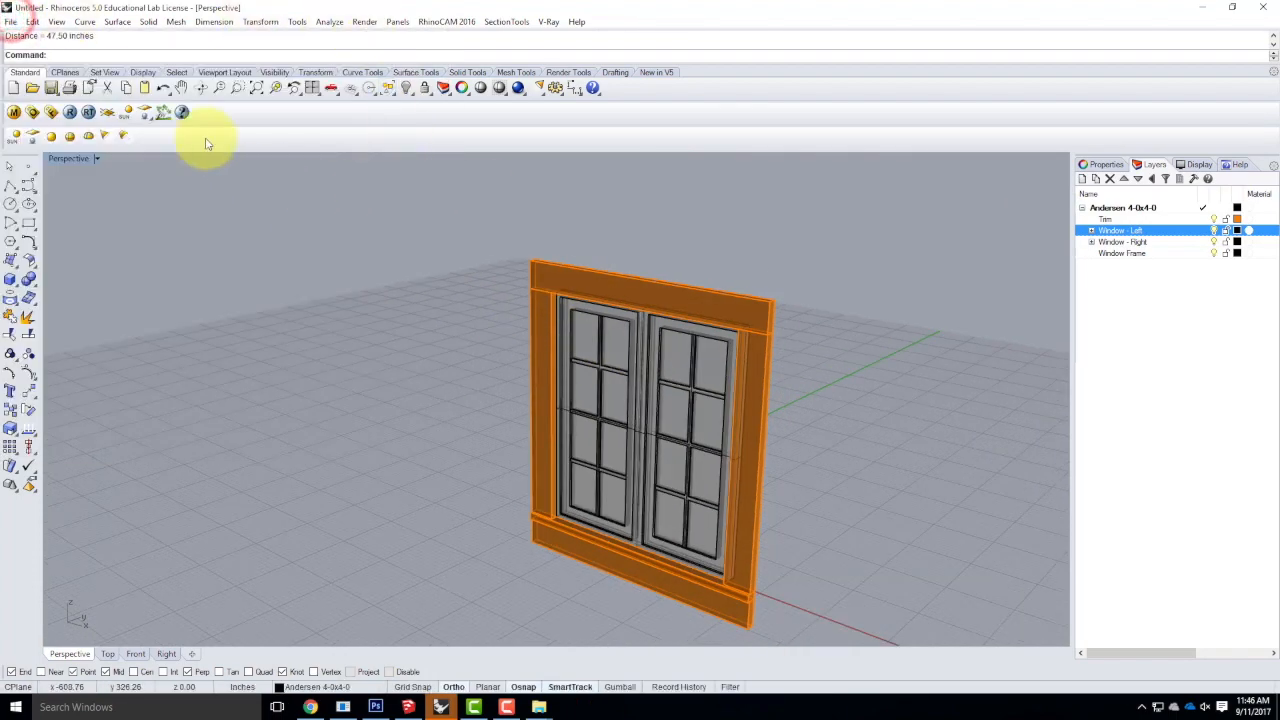
Open the V-Ray material editor and clear the unused materials from the scene materials list.
left_click(13, 113)
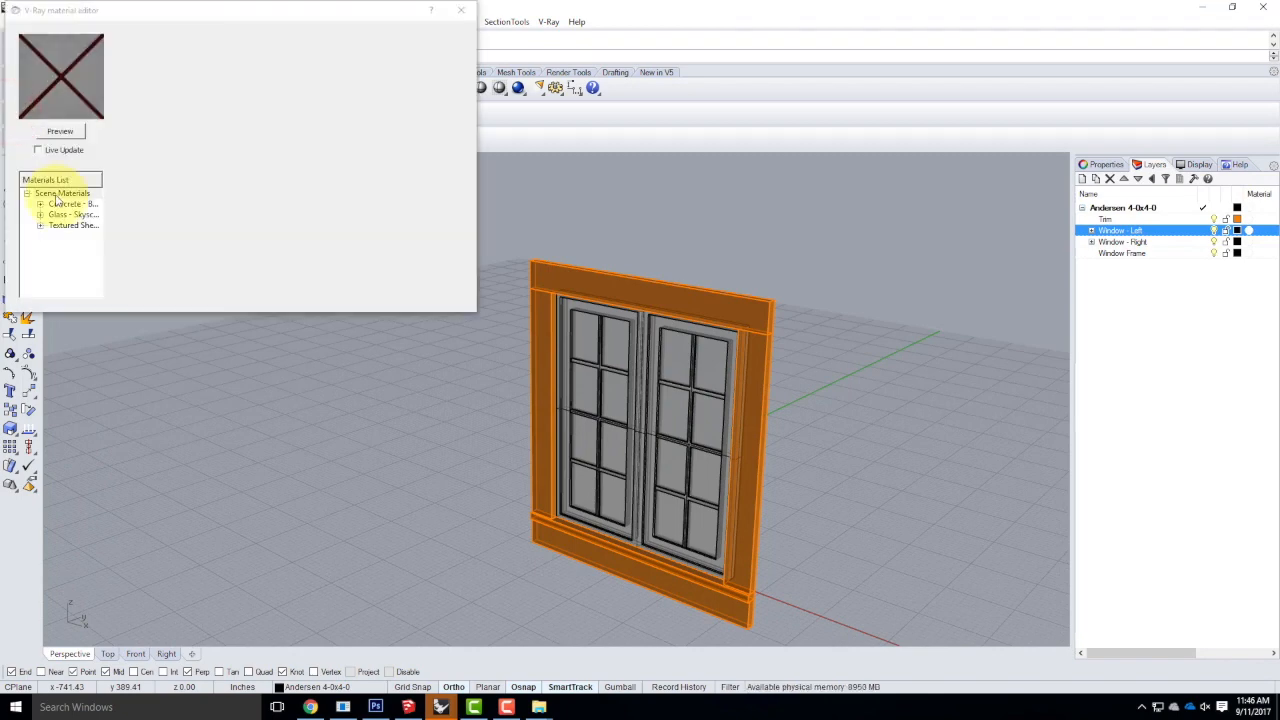
right_click(62, 194)
left_click(89, 238)
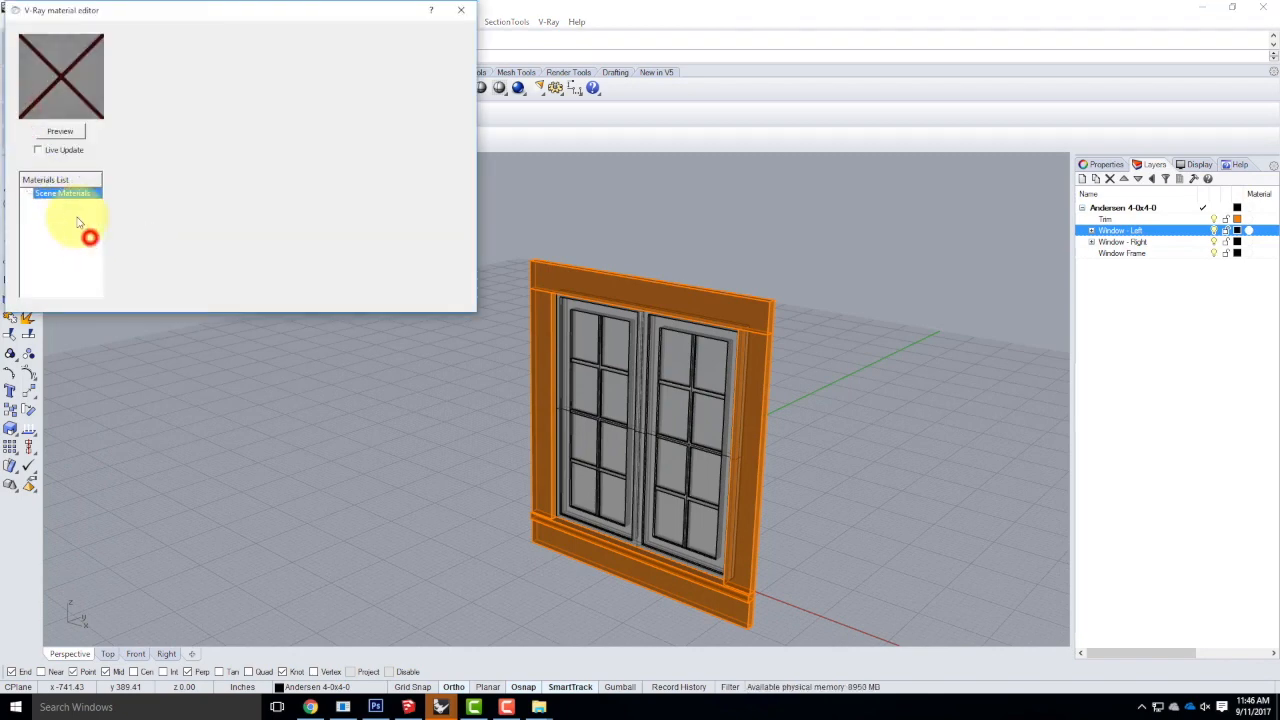
Load Plastic Black.vismat into the scene materials from the Plastic folder of Resources > V-Ray > V-Ray Materials.
right_click(62, 193)
left_click(86, 212)
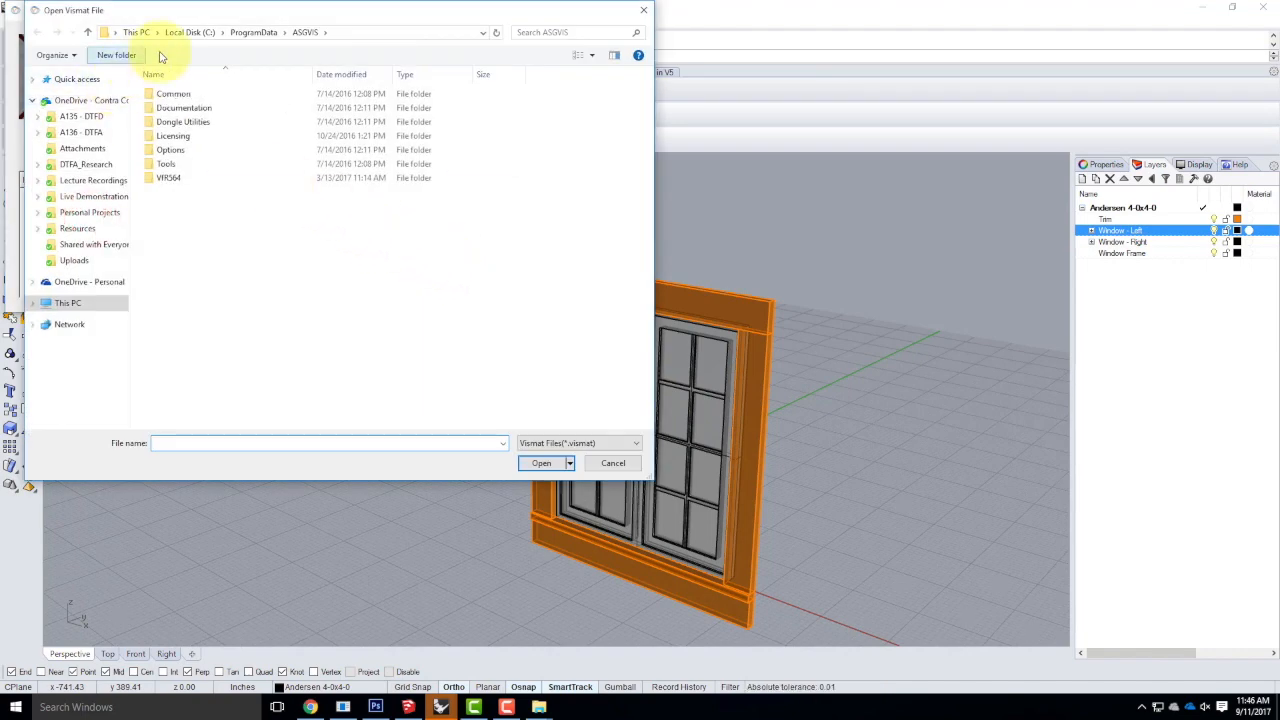
left_click(94, 197)
left_click(78, 228)
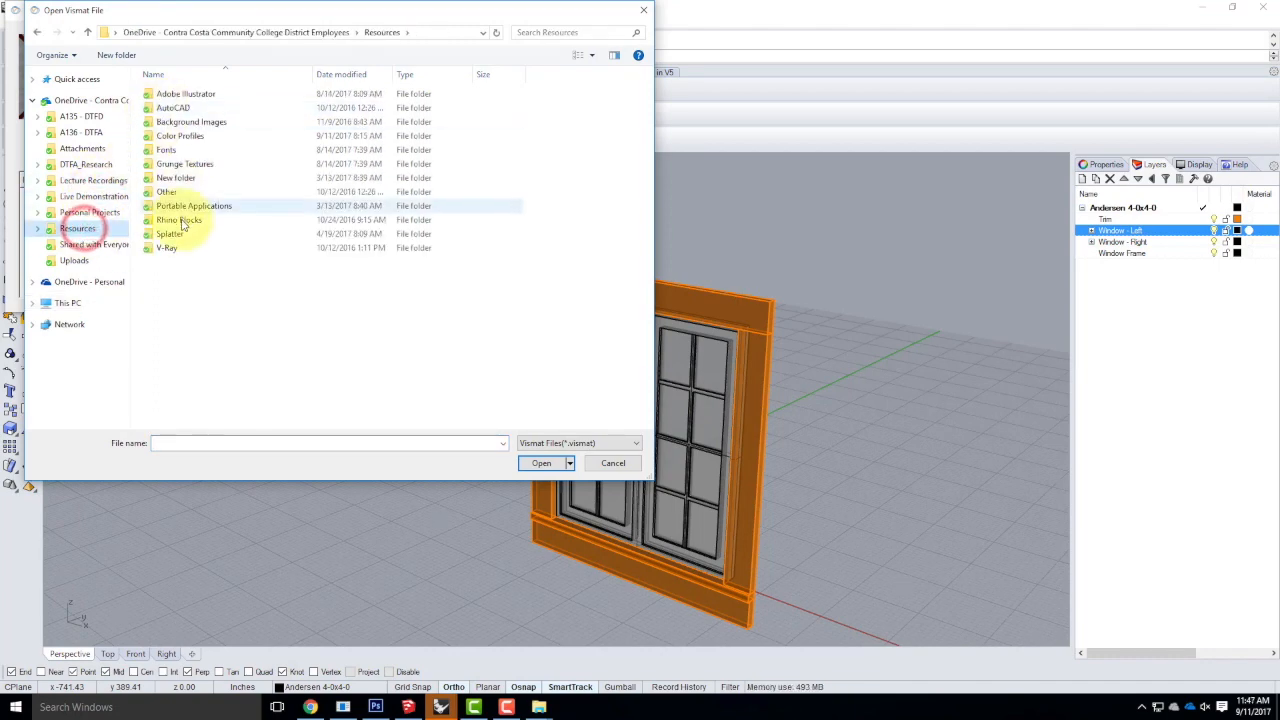
double_click(167, 247)
double_click(185, 136)
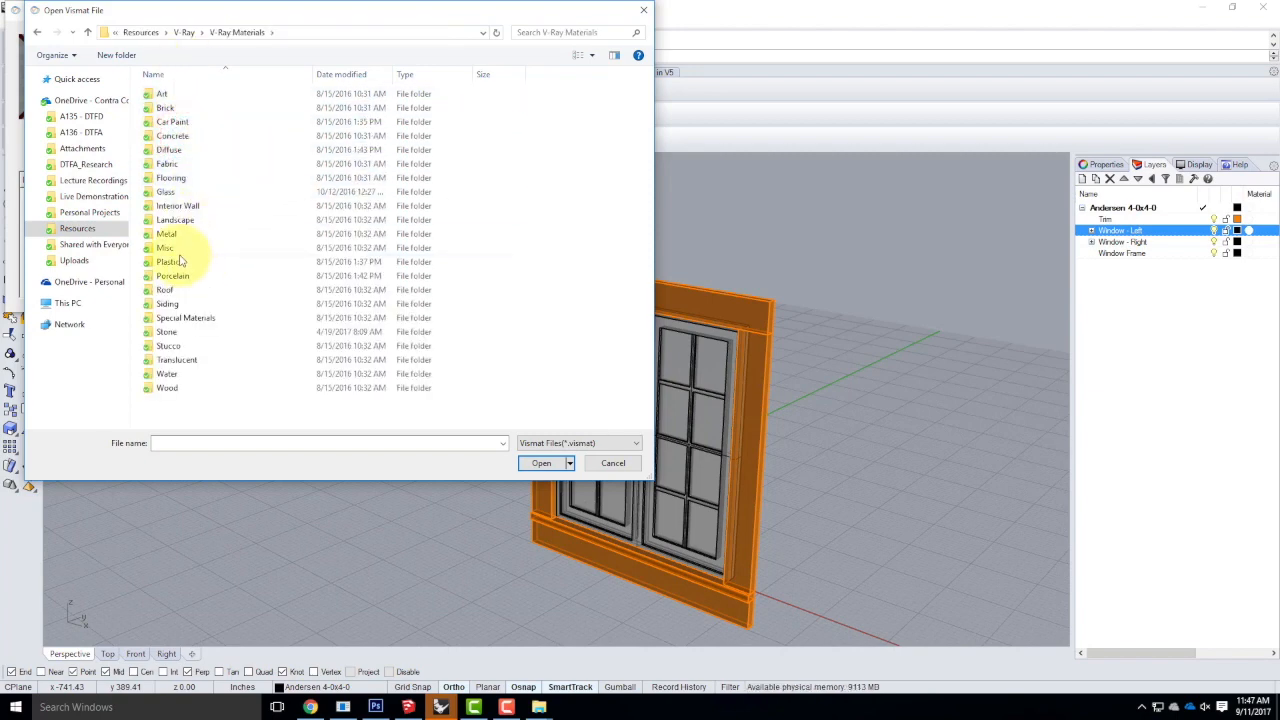
double_click(170, 262)
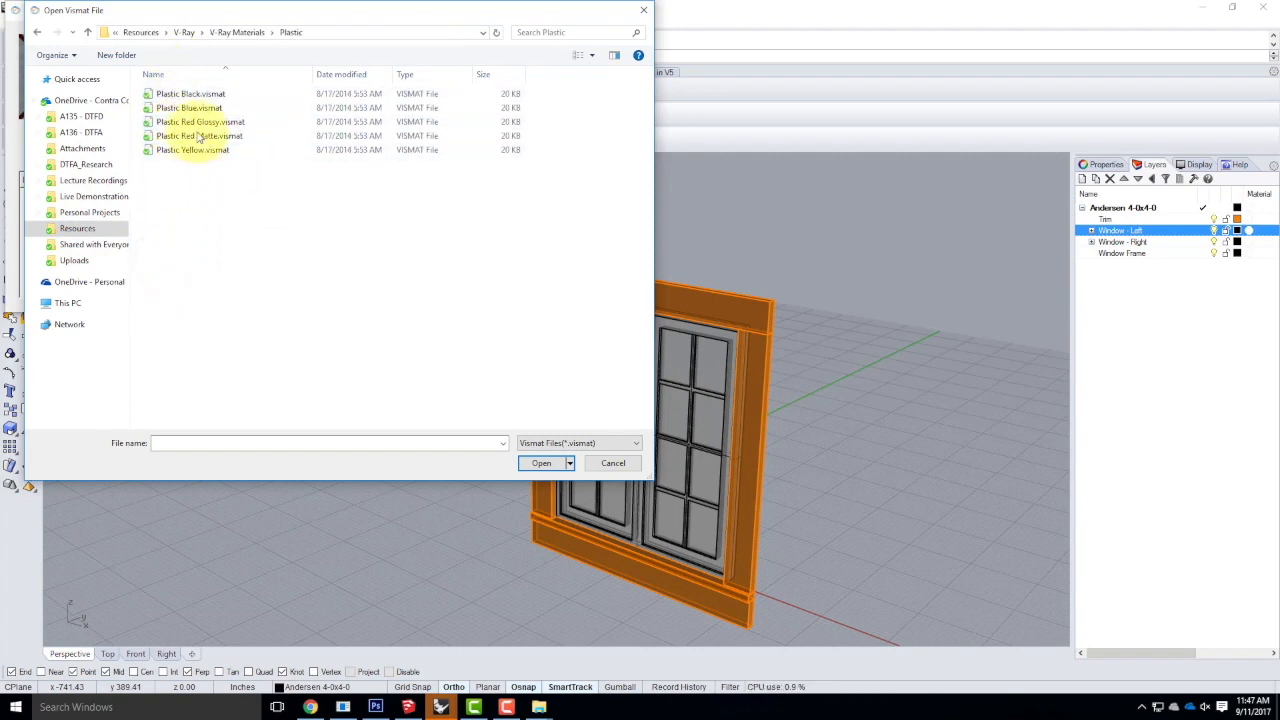
left_click(190, 95)
left_click(541, 463)
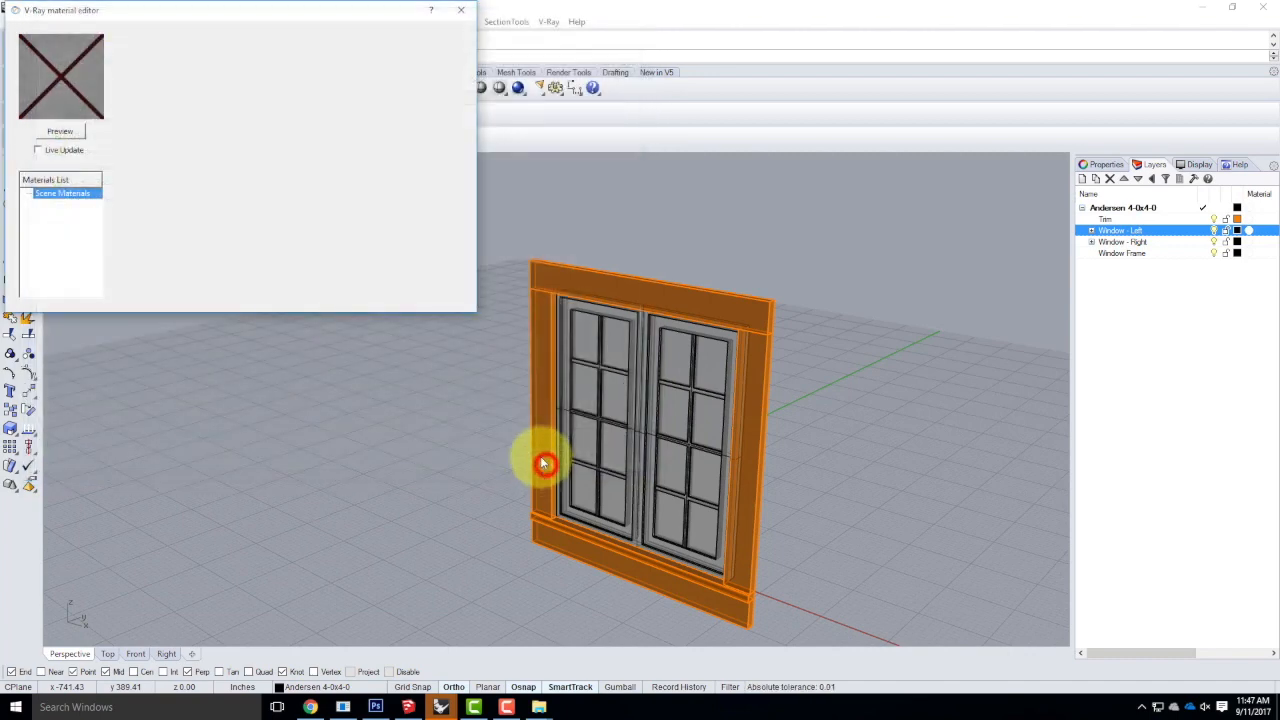
Set the diffuse colour of the Plastic Black material to White.
left_click(76, 205)
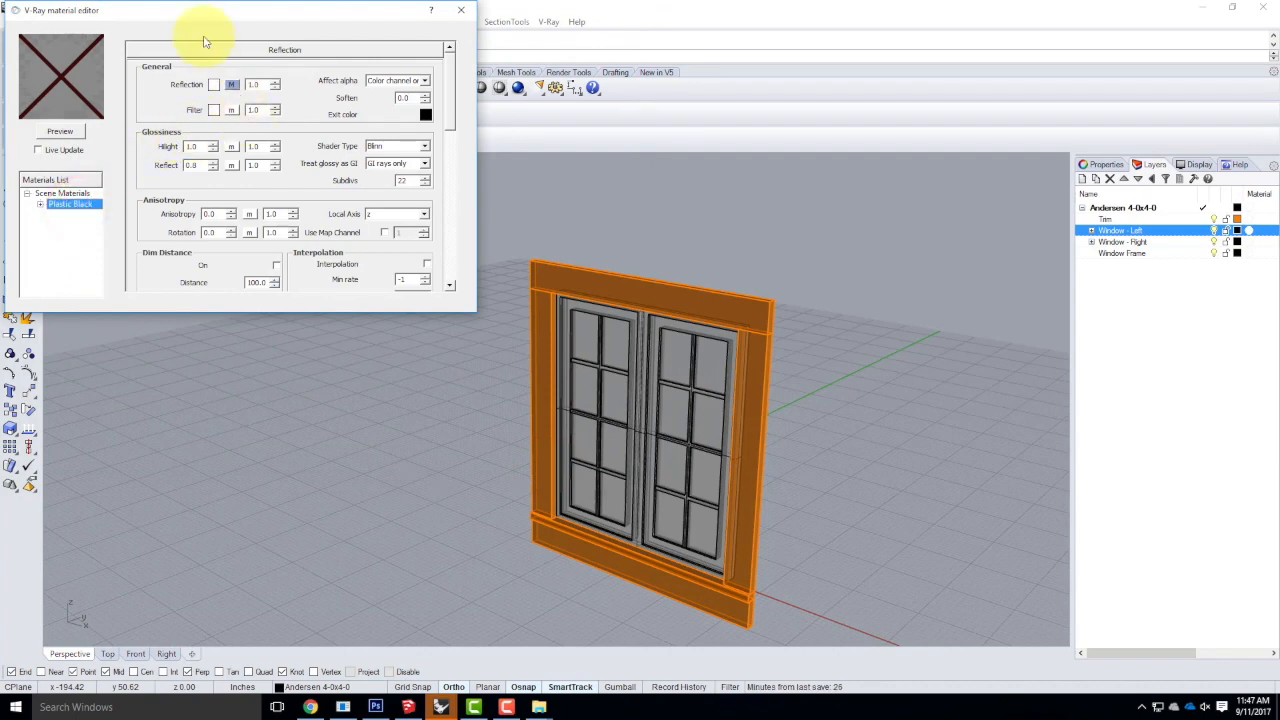
left_click(207, 49)
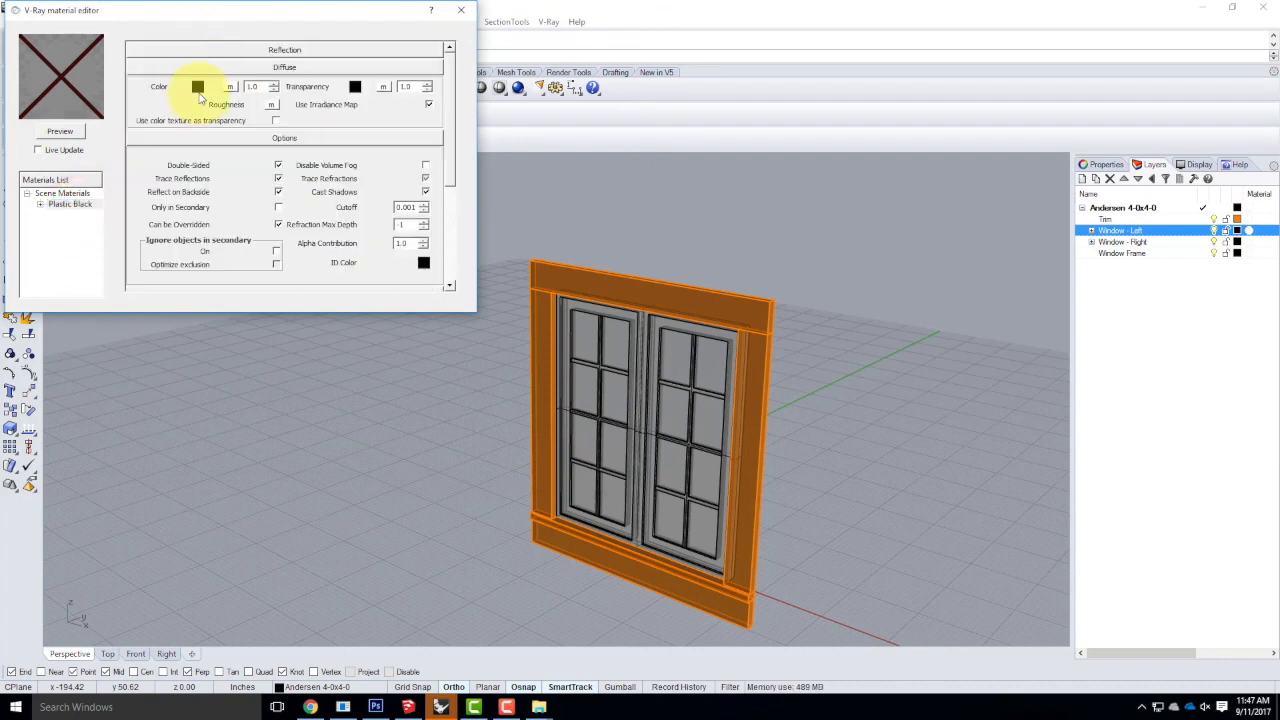
left_click(198, 87)
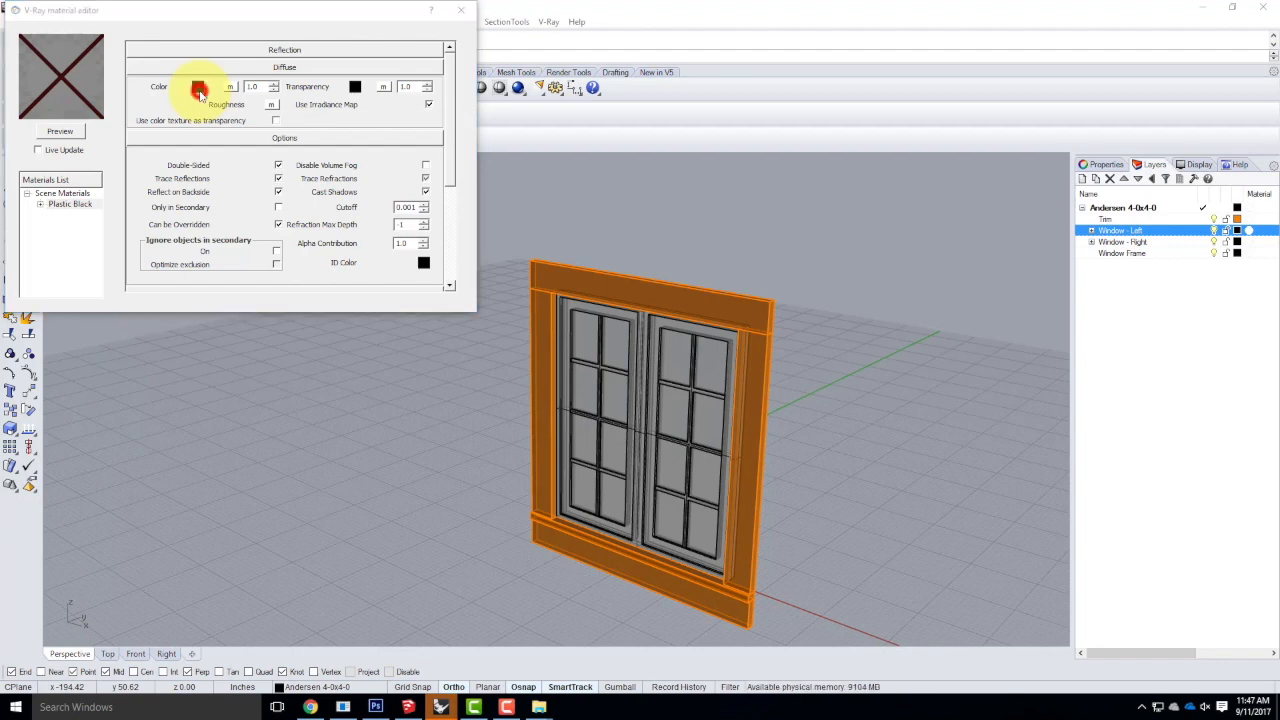
left_click(247, 135)
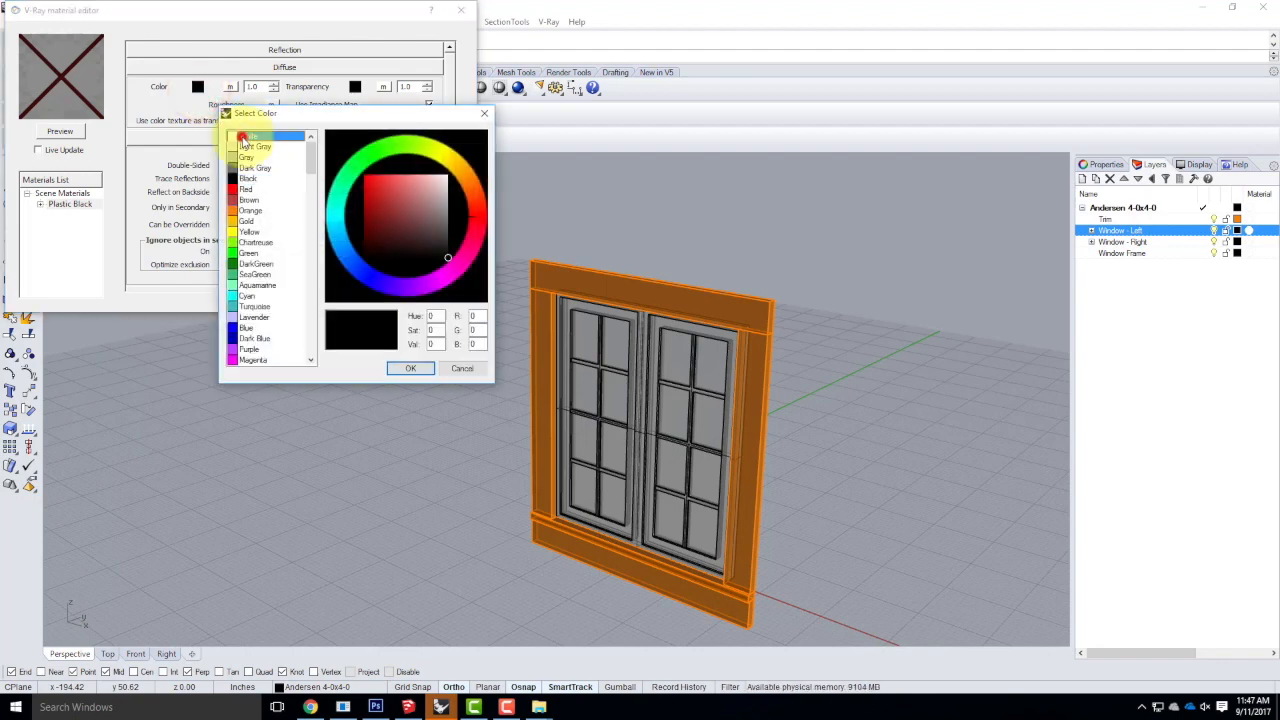
left_click(410, 368)
left_click(75, 204)
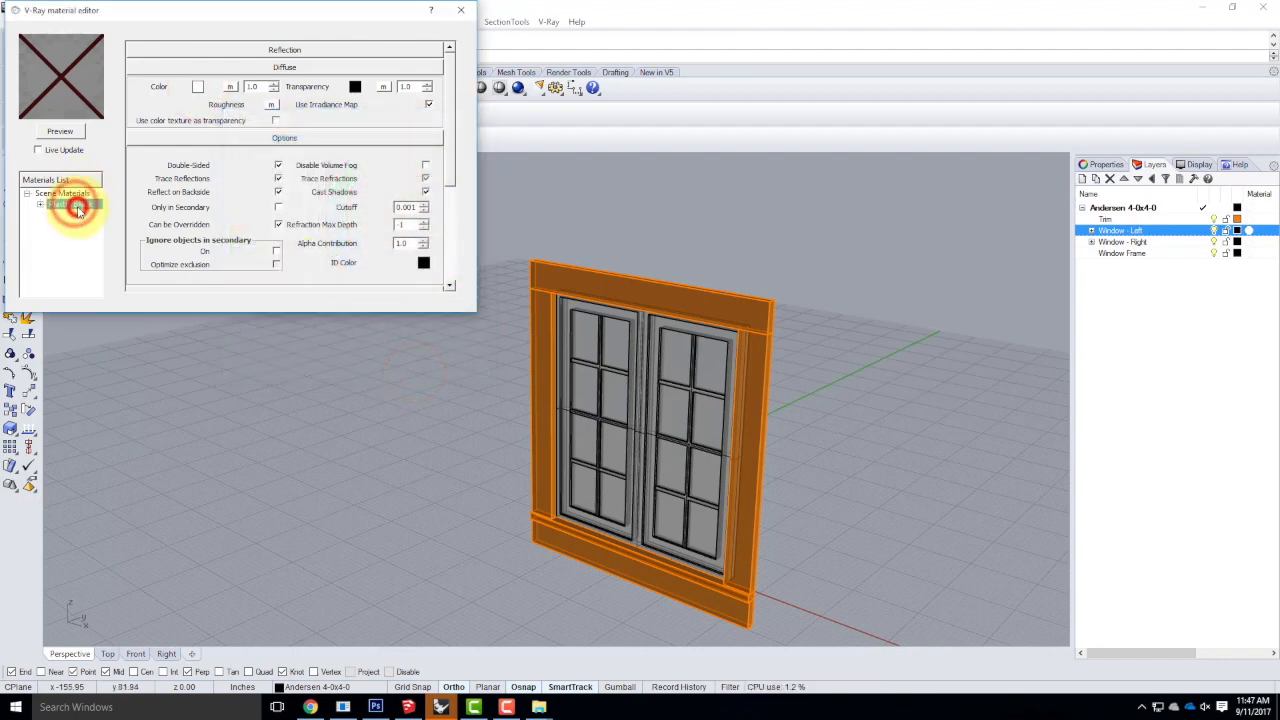
Rename the Plastic Black material as Plastic White.
right_click(75, 205)
left_click(111, 275)
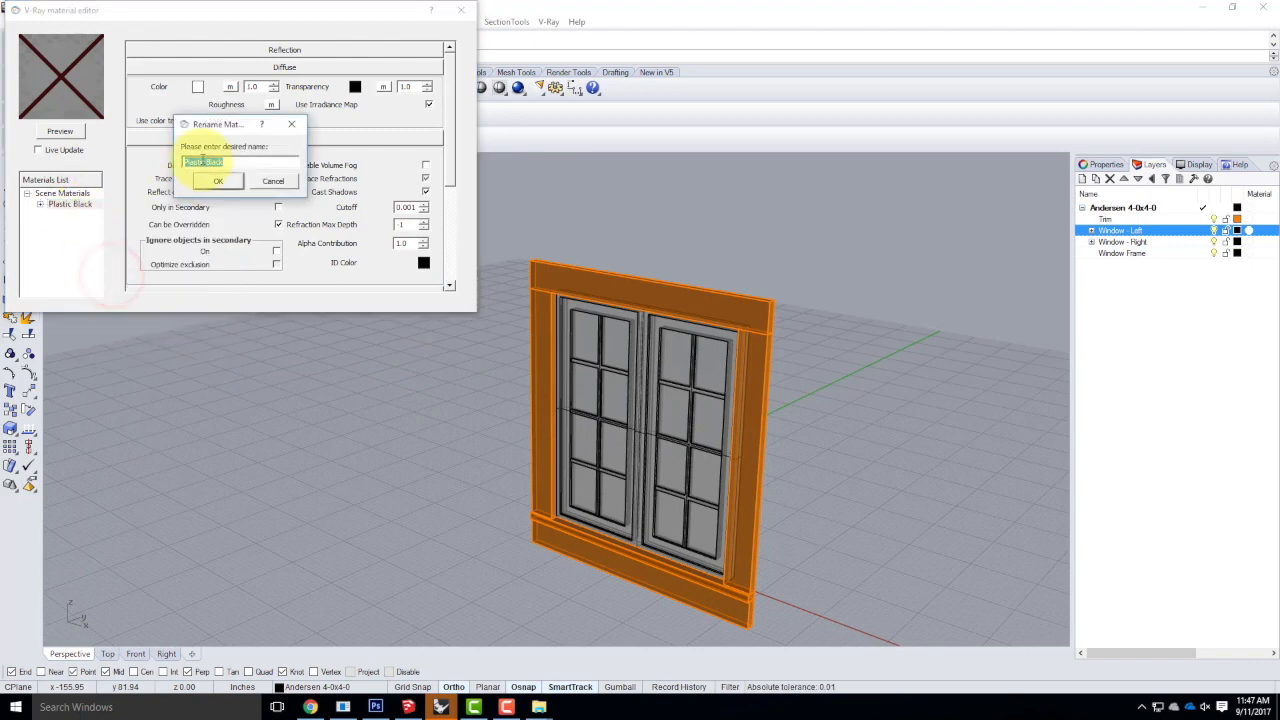
left_click_drag(206, 162, 260, 162)
key("BackSpace")
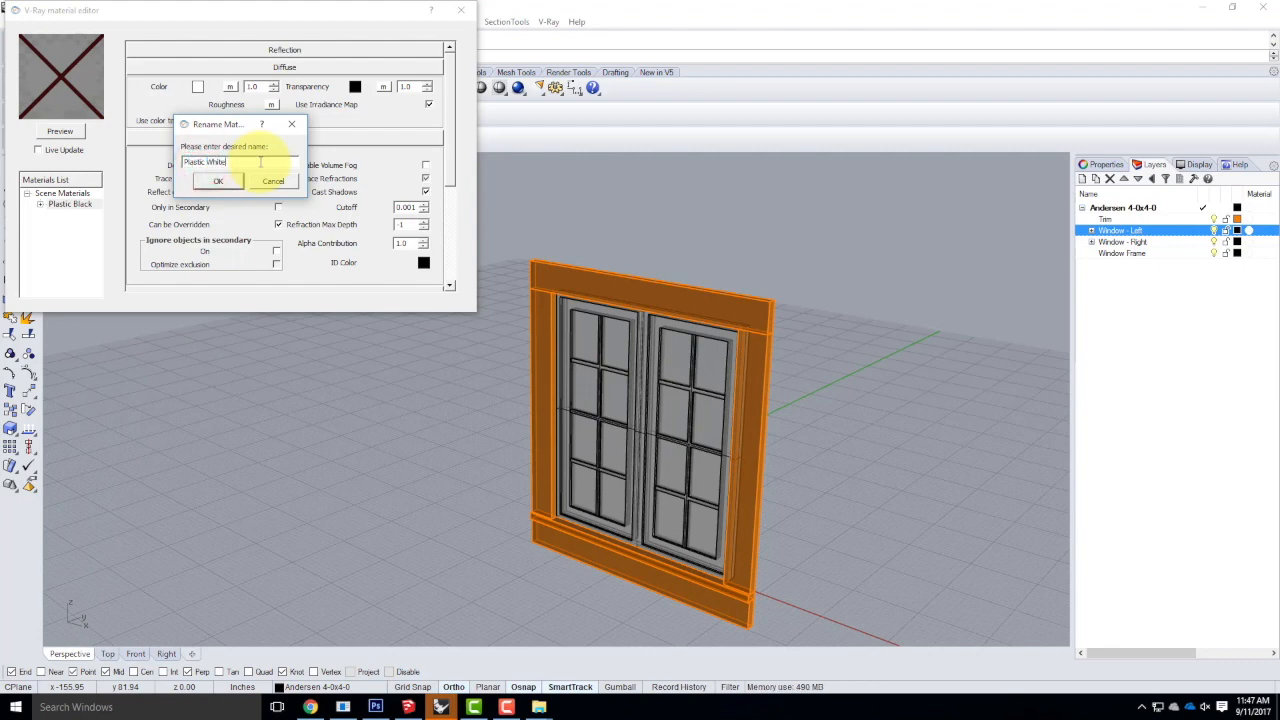
left_click(215, 180)
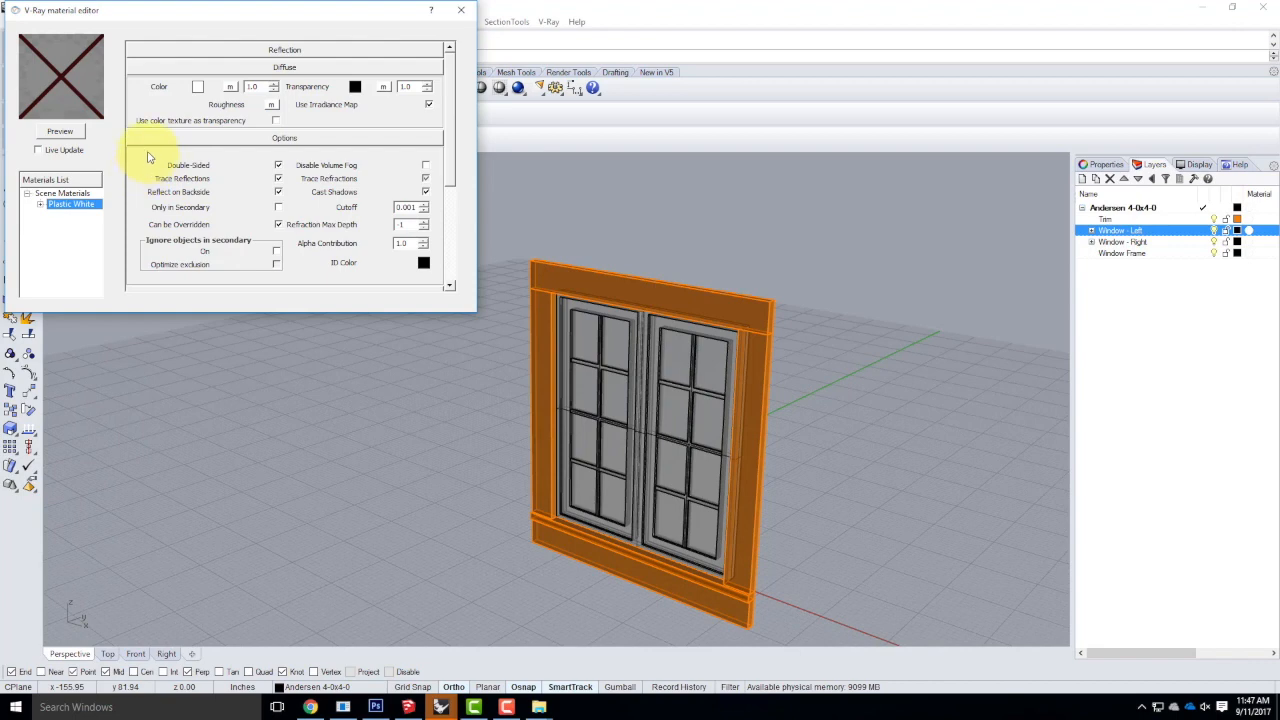
Apply the Plastic White material to the WL - Frame and WR - Frame layers.
right_click(74, 208)
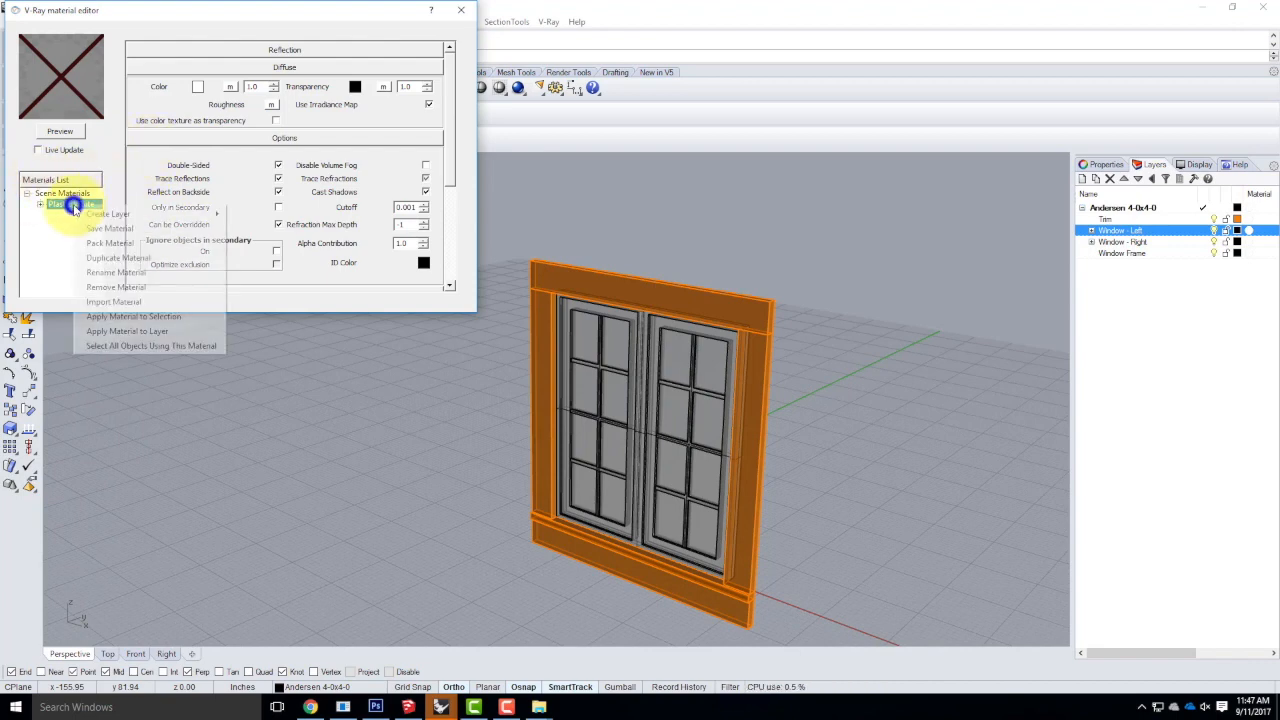
left_click(110, 331)
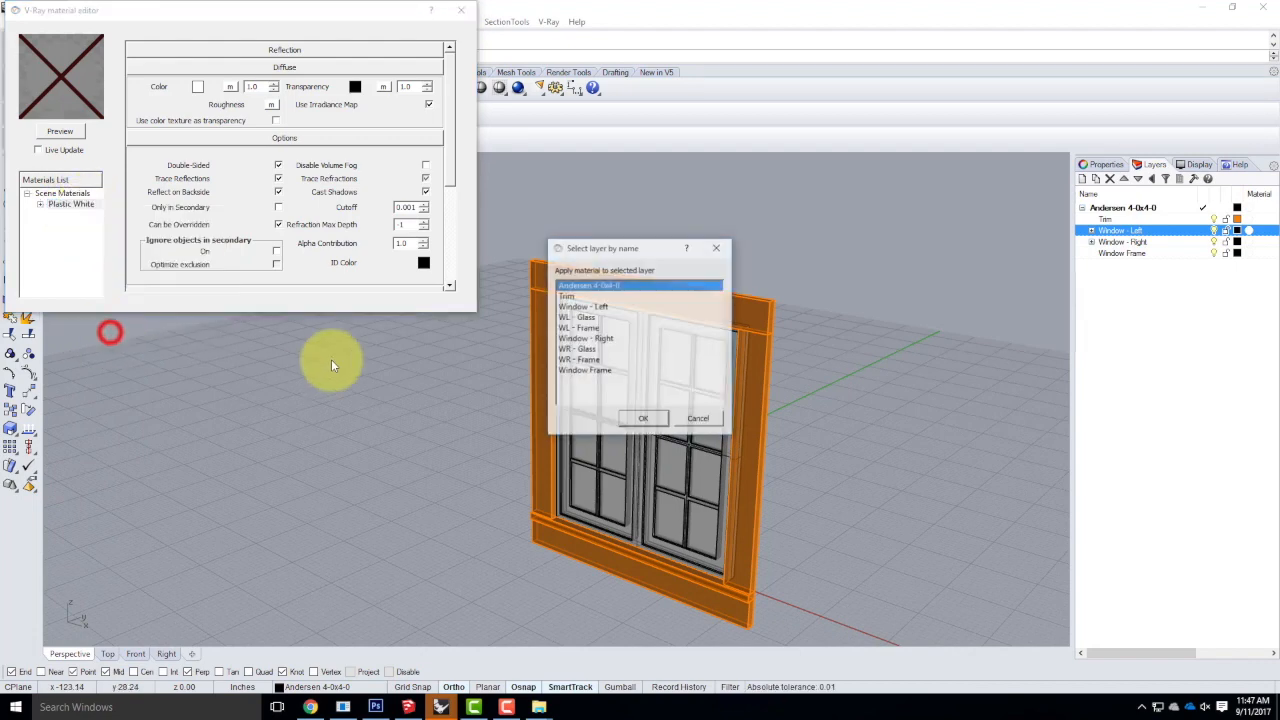
left_click(587, 329)
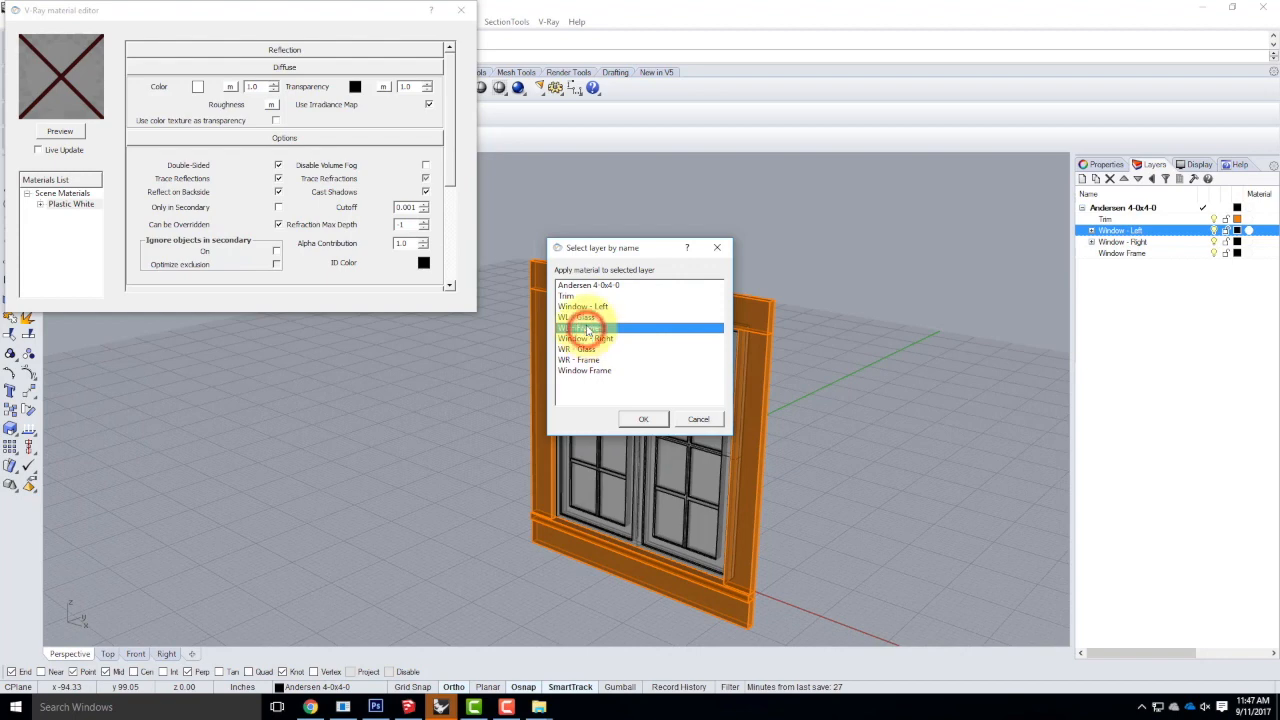
left_click(644, 420)
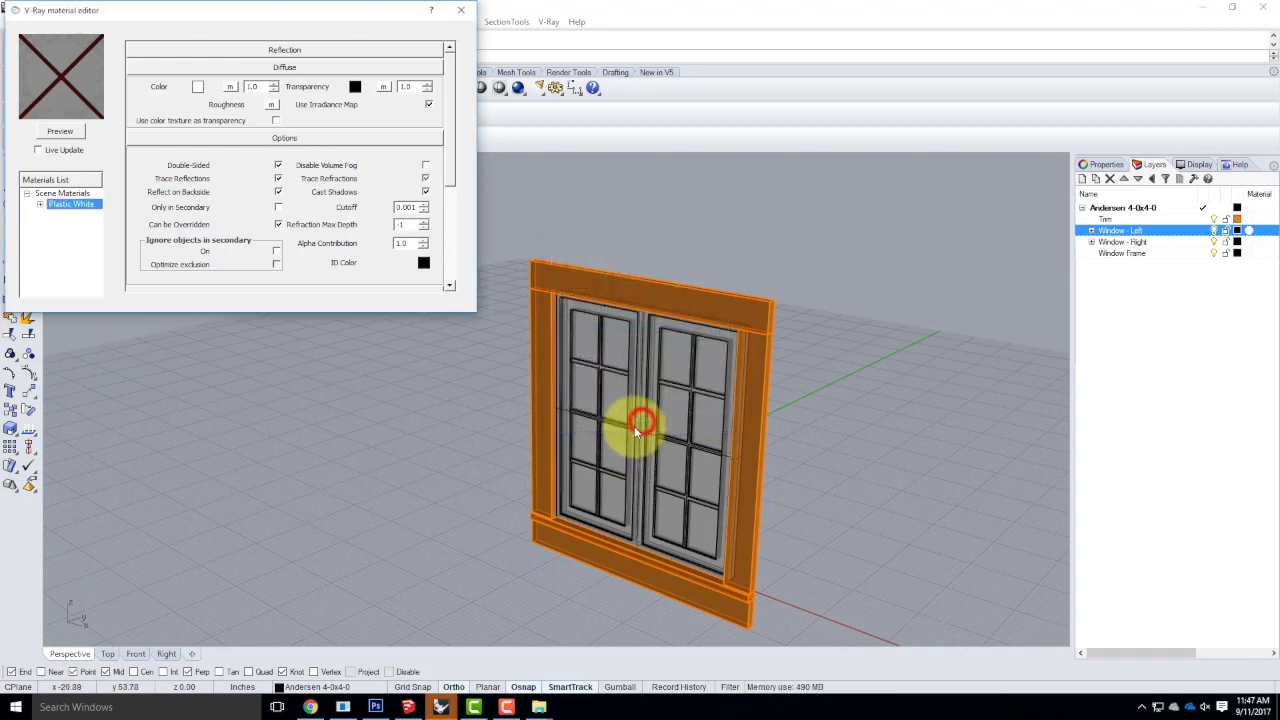
right_click(81, 206)
left_click(137, 333)
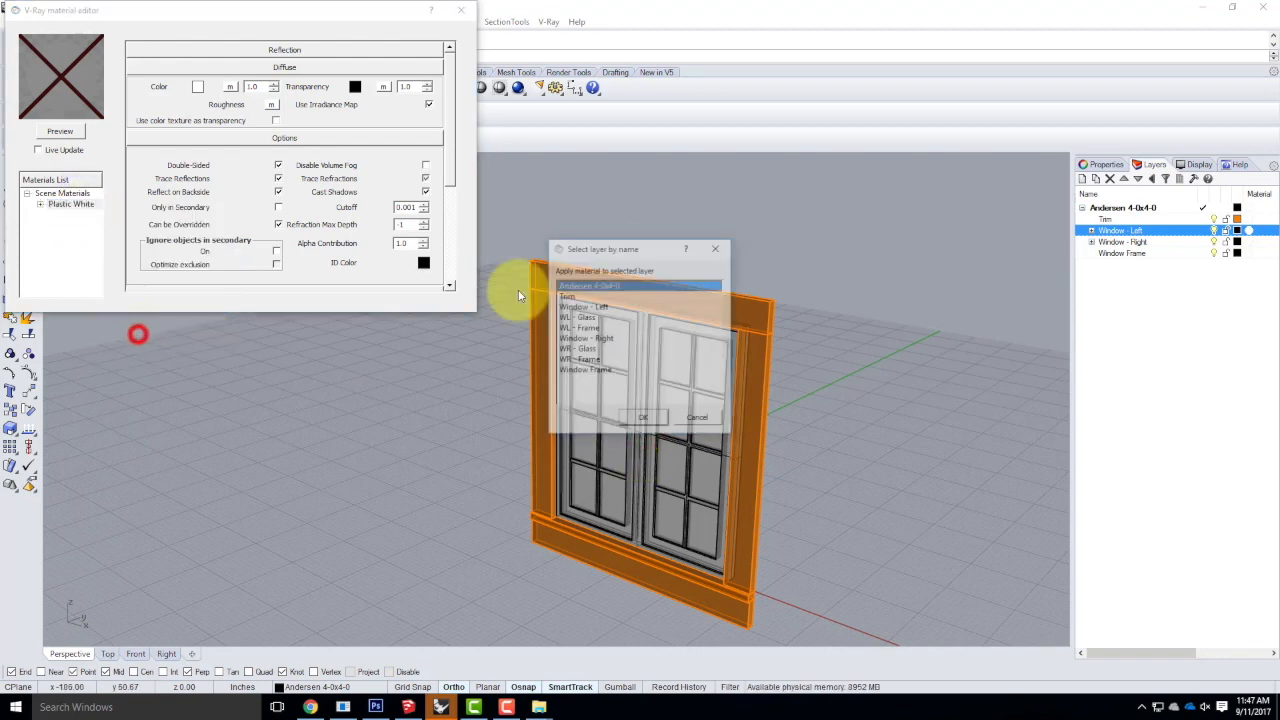
left_click(590, 359)
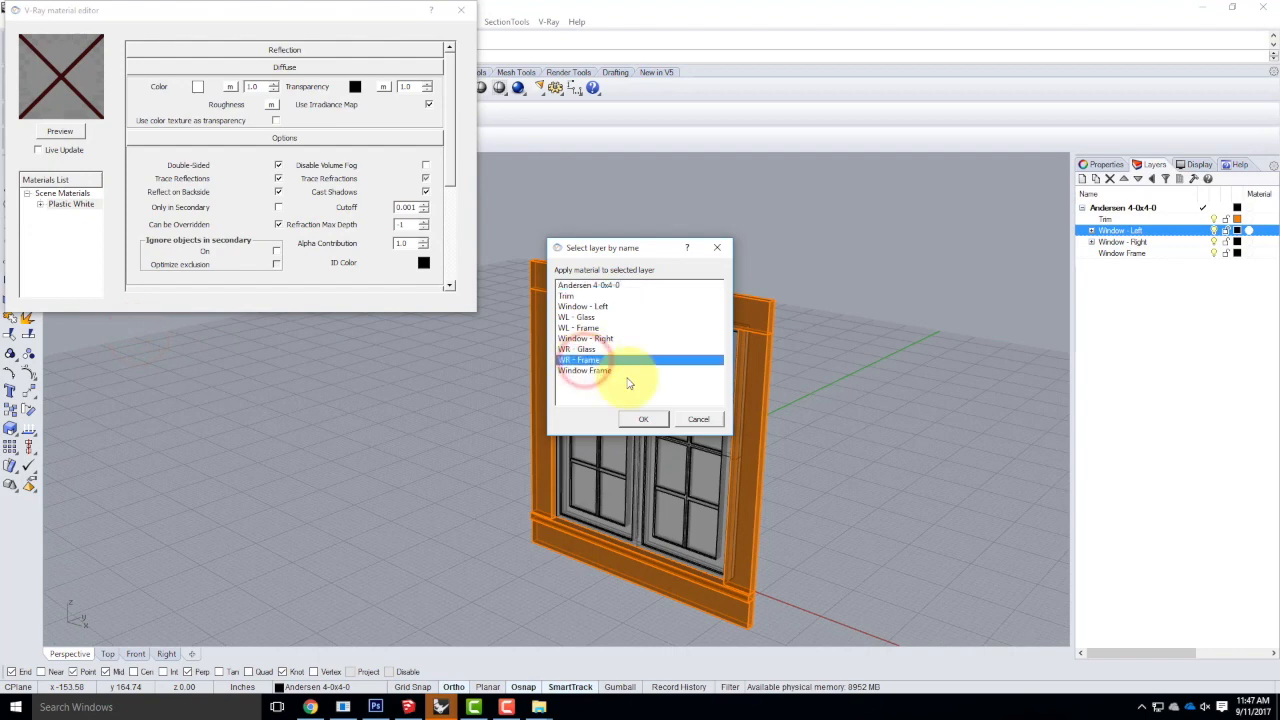
left_click(644, 420)
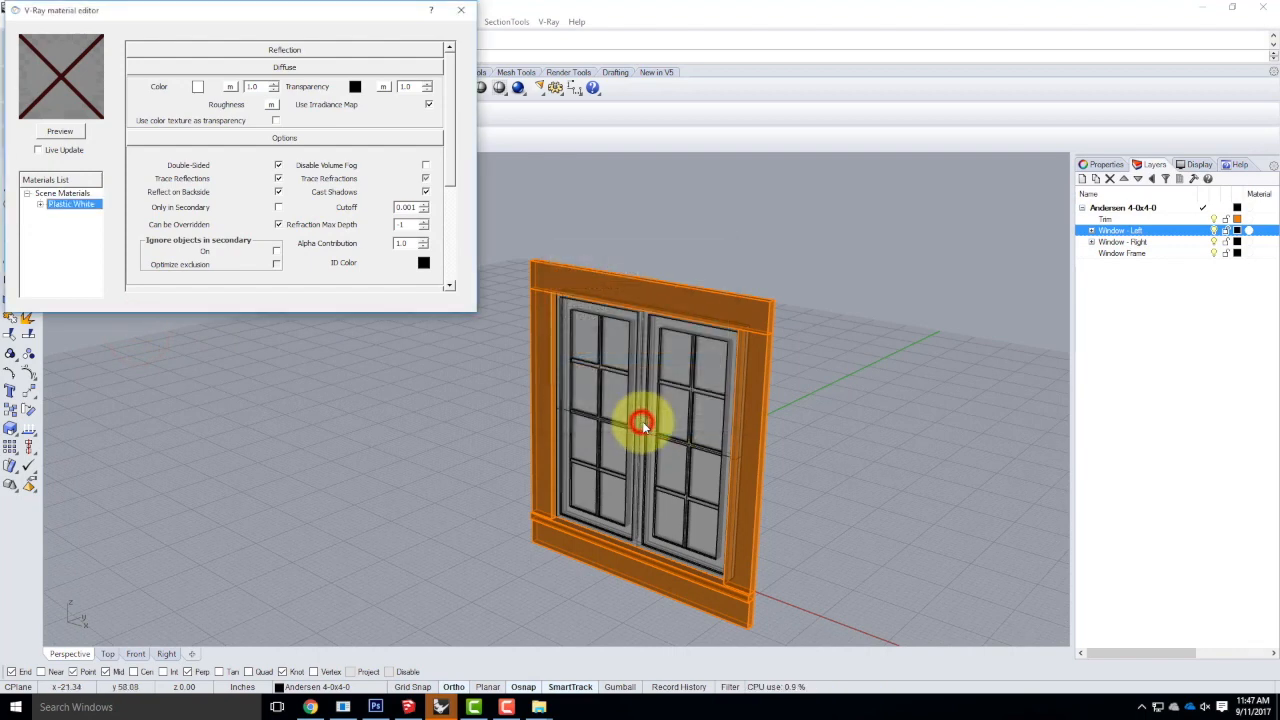
Apply the Plastic White material to the Window Frame layer.
right_click(66, 205)
left_click(132, 331)
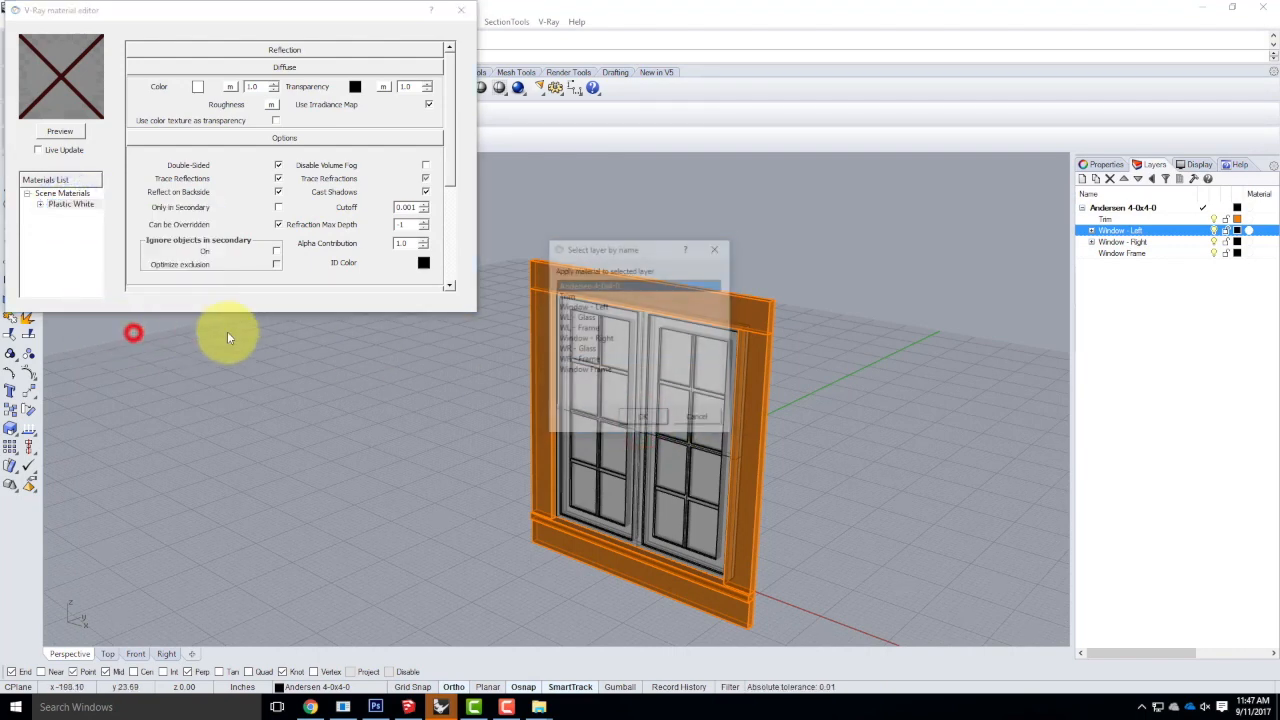
left_click(590, 370)
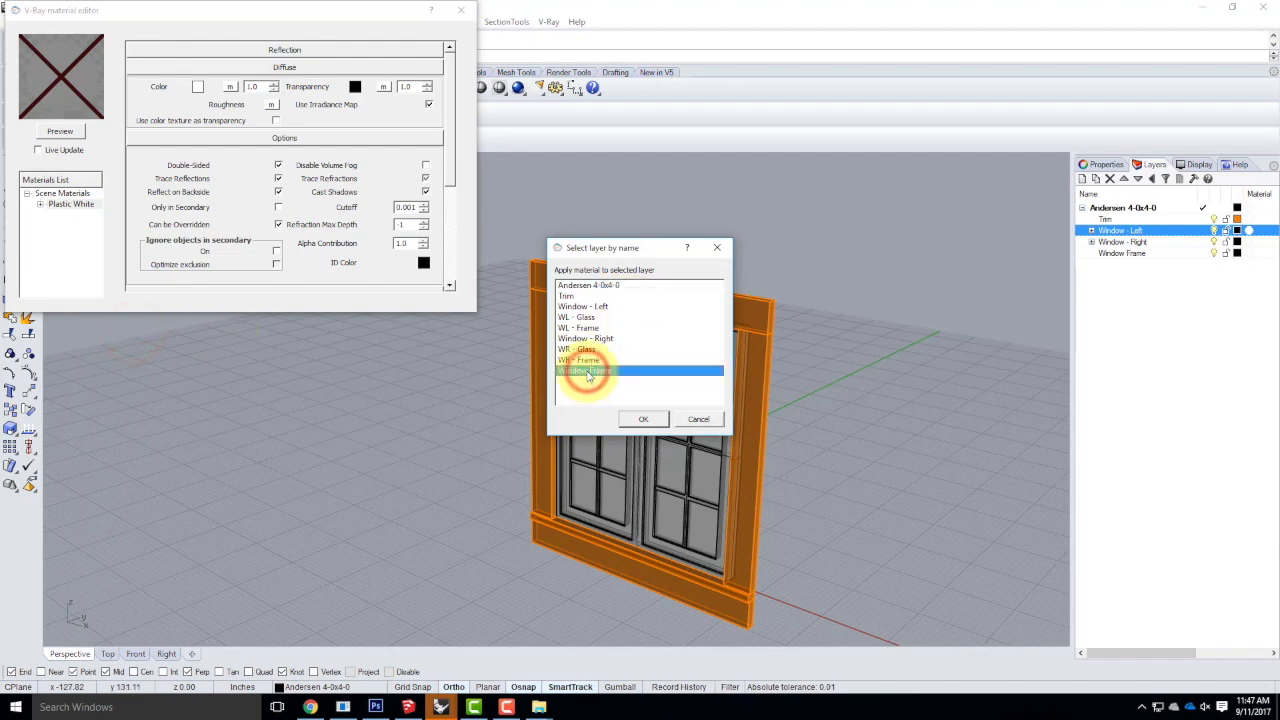
left_click(644, 420)
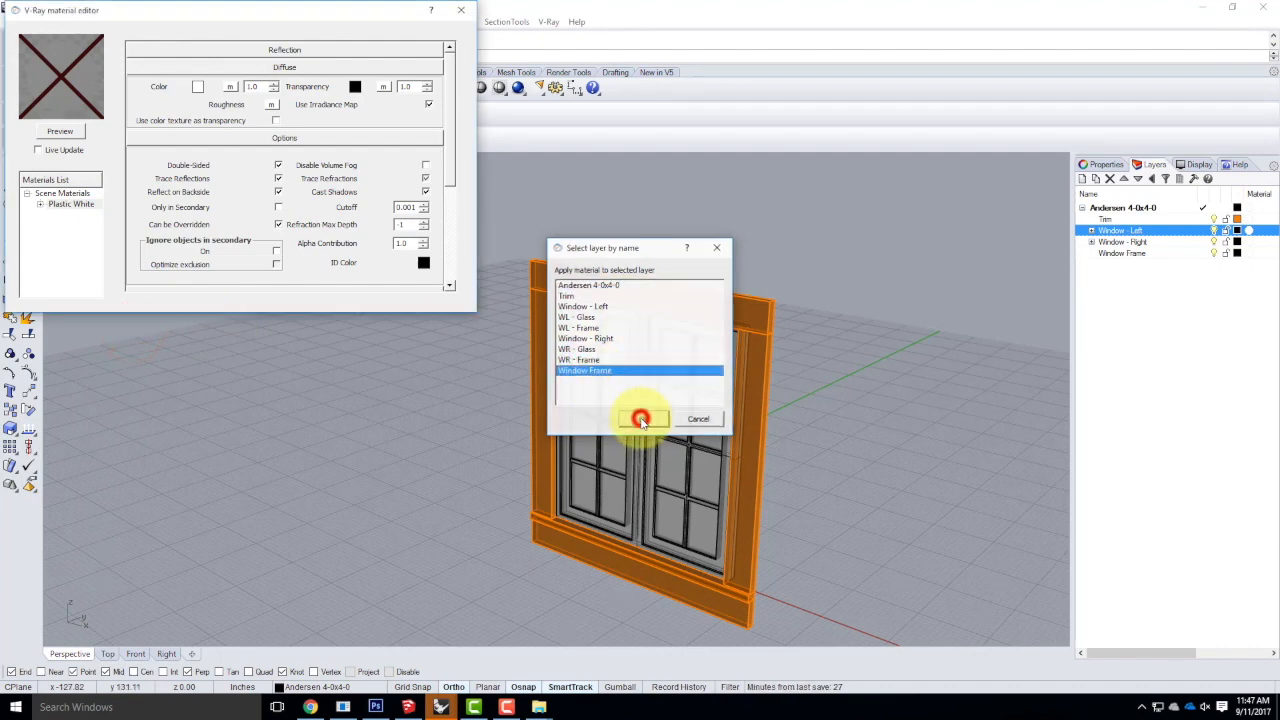
left_click(868, 404)
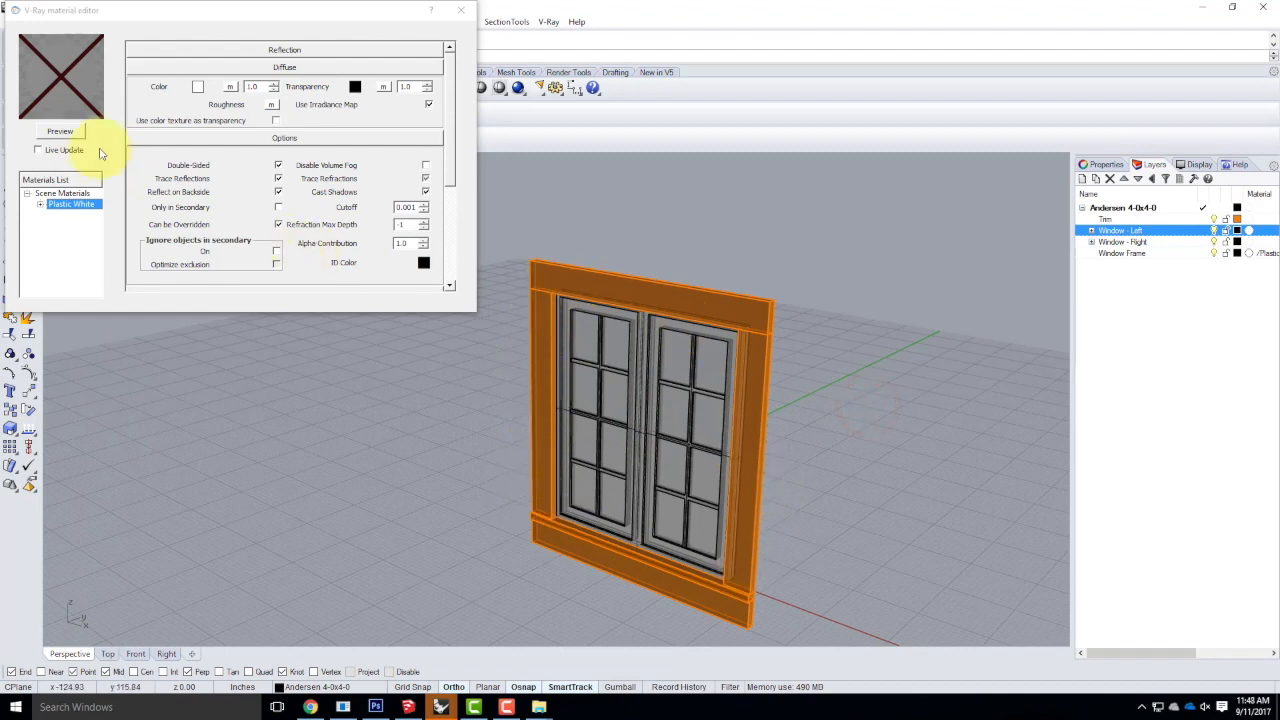
Load Wood - Fir - VG.vismat into the scene materials from the Wood - Fir - VG folder of V-Ray Materials > Wood.
right_click(62, 193)
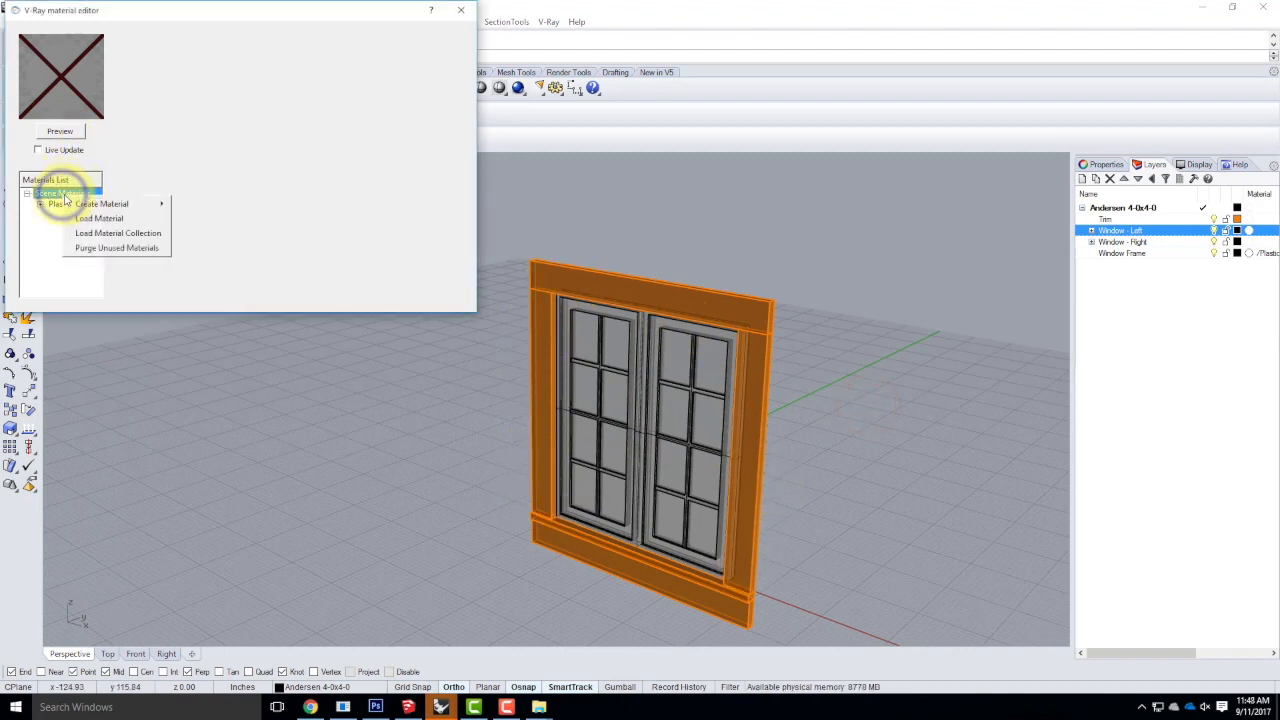
left_click(103, 218)
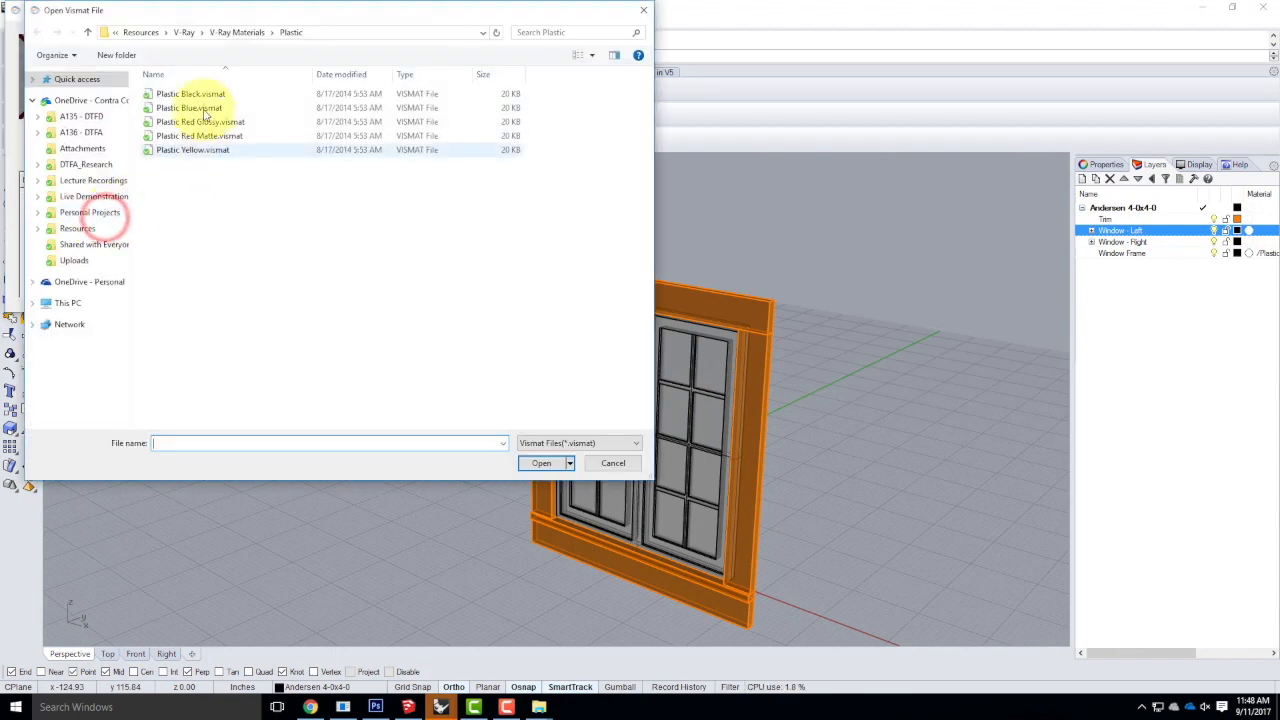
left_click(236, 32)
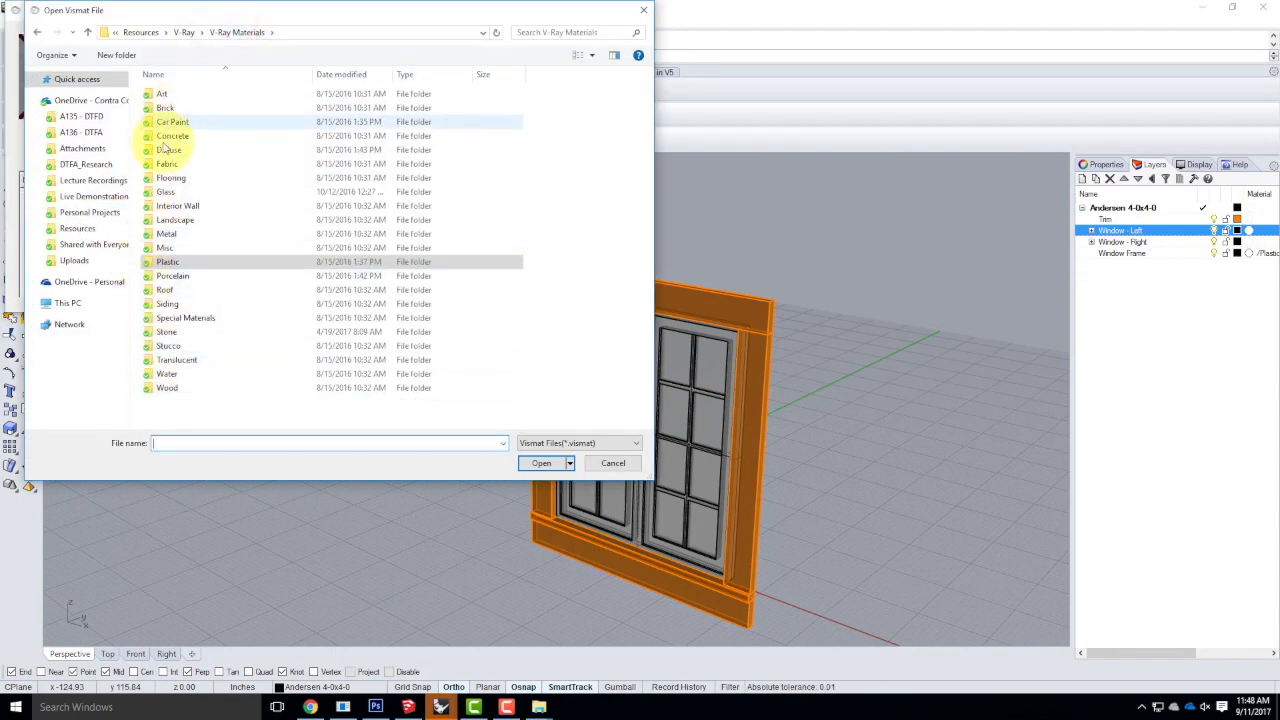
left_click(170, 388)
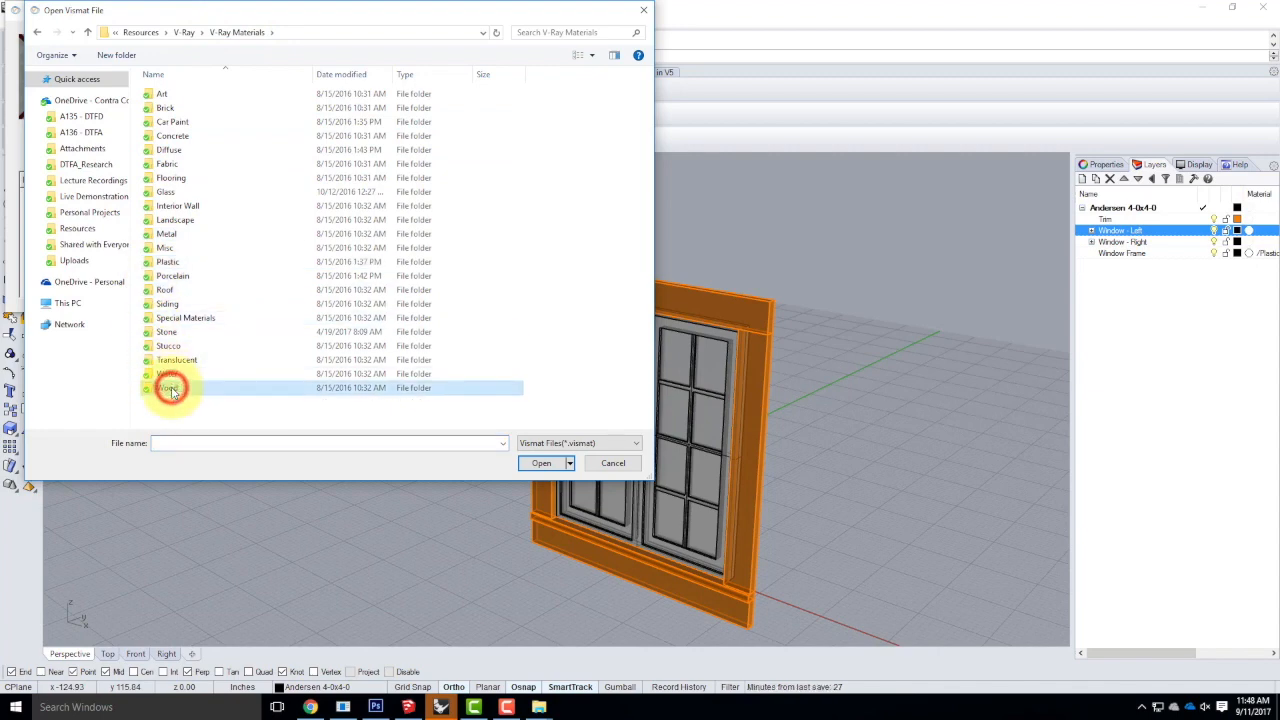
double_click(170, 388)
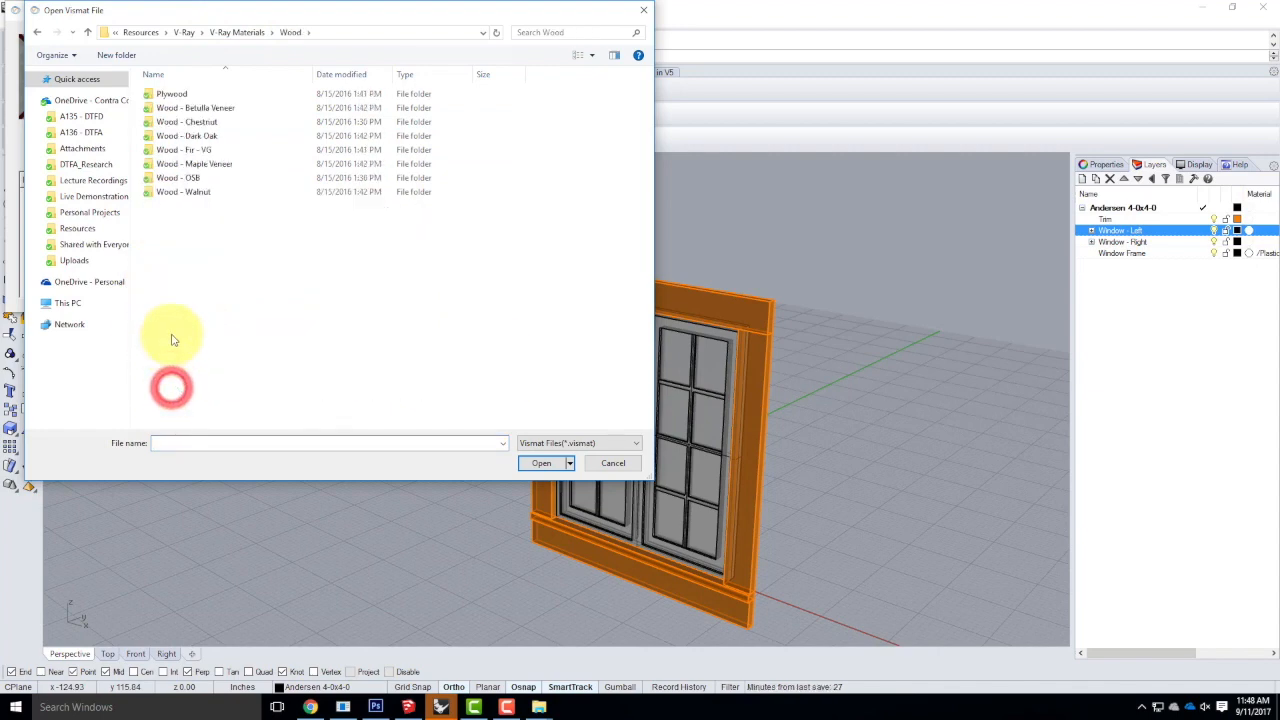
left_click(189, 150)
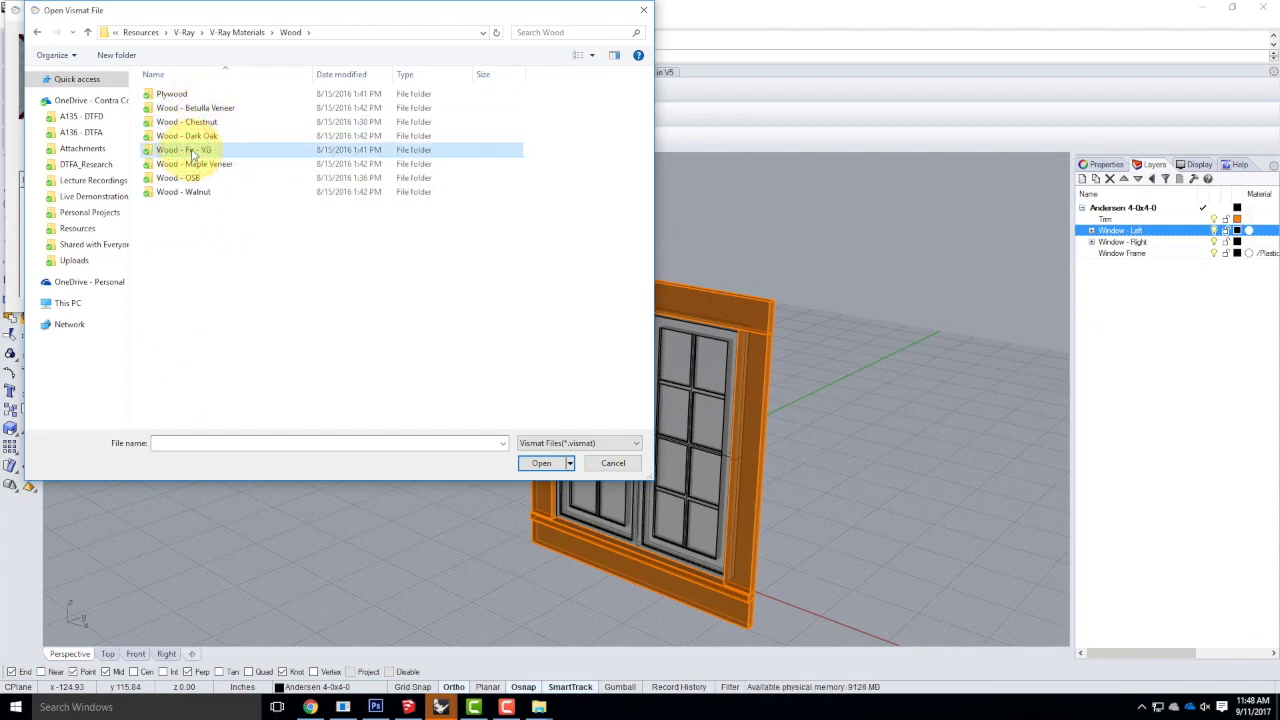
double_click(189, 150)
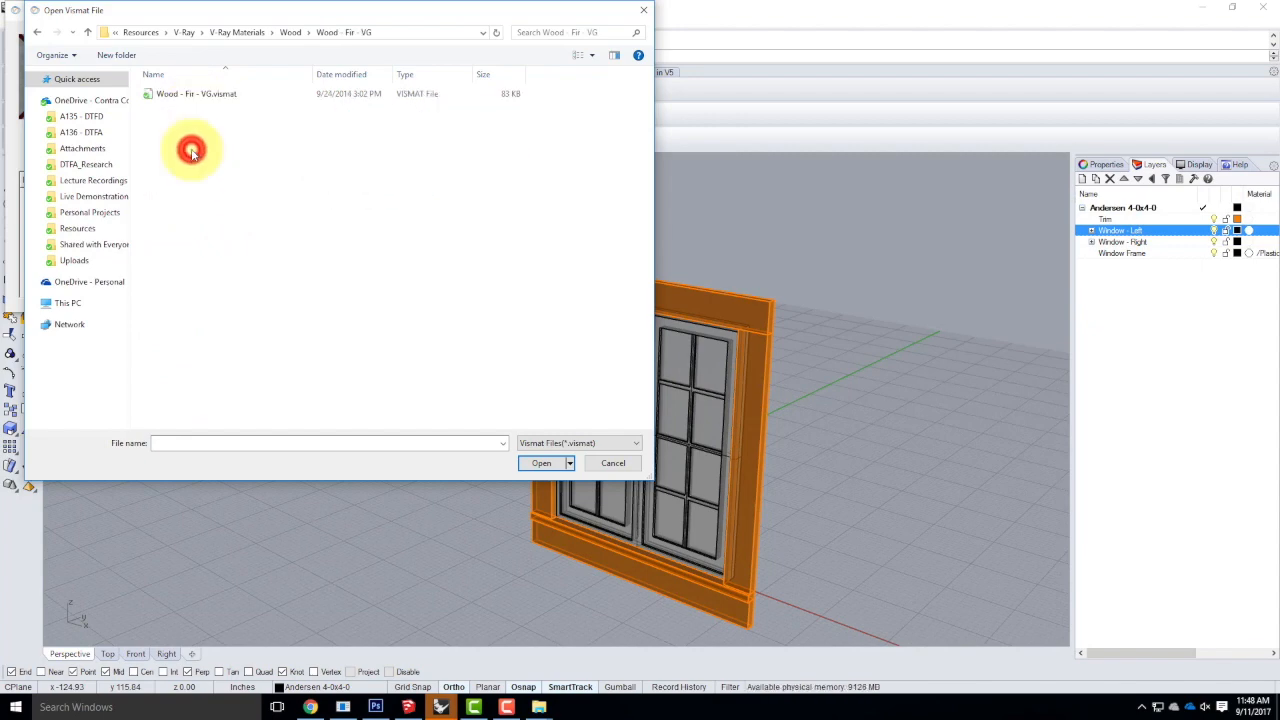
left_click(191, 94)
left_click(527, 465)
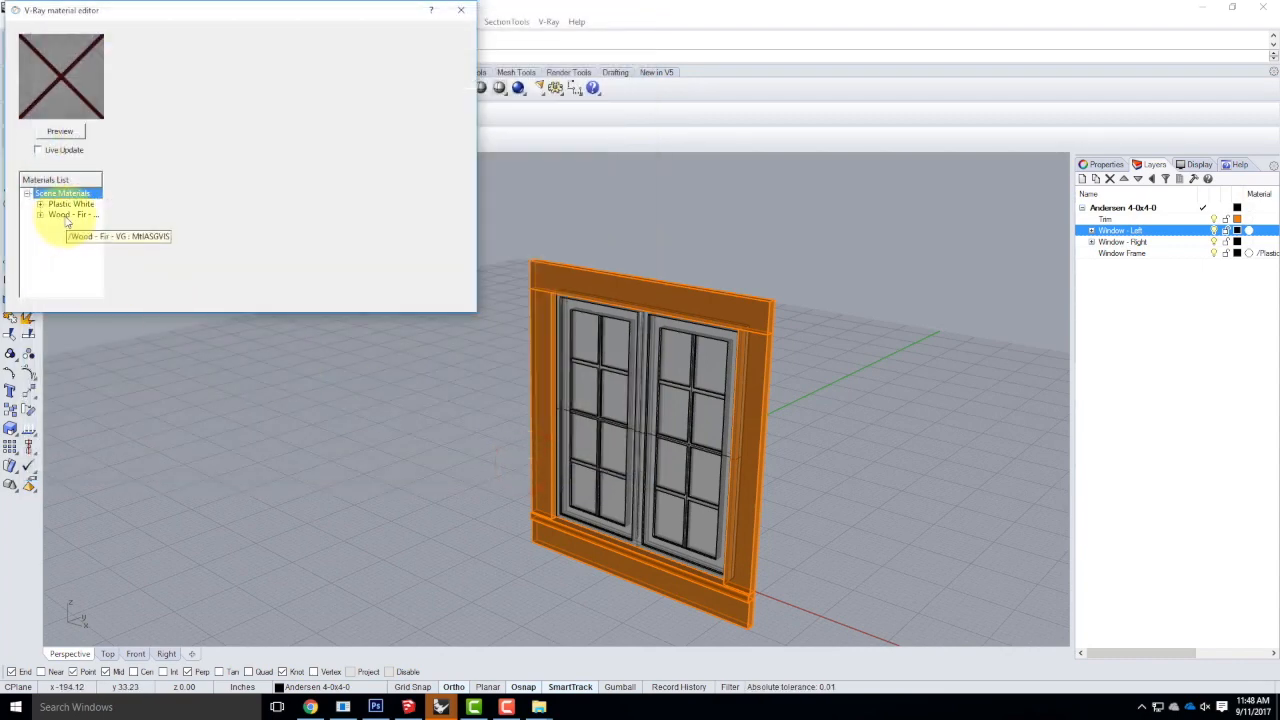
Apply the Wood - Fir - VG material to the Trim layer.
left_click(64, 218)
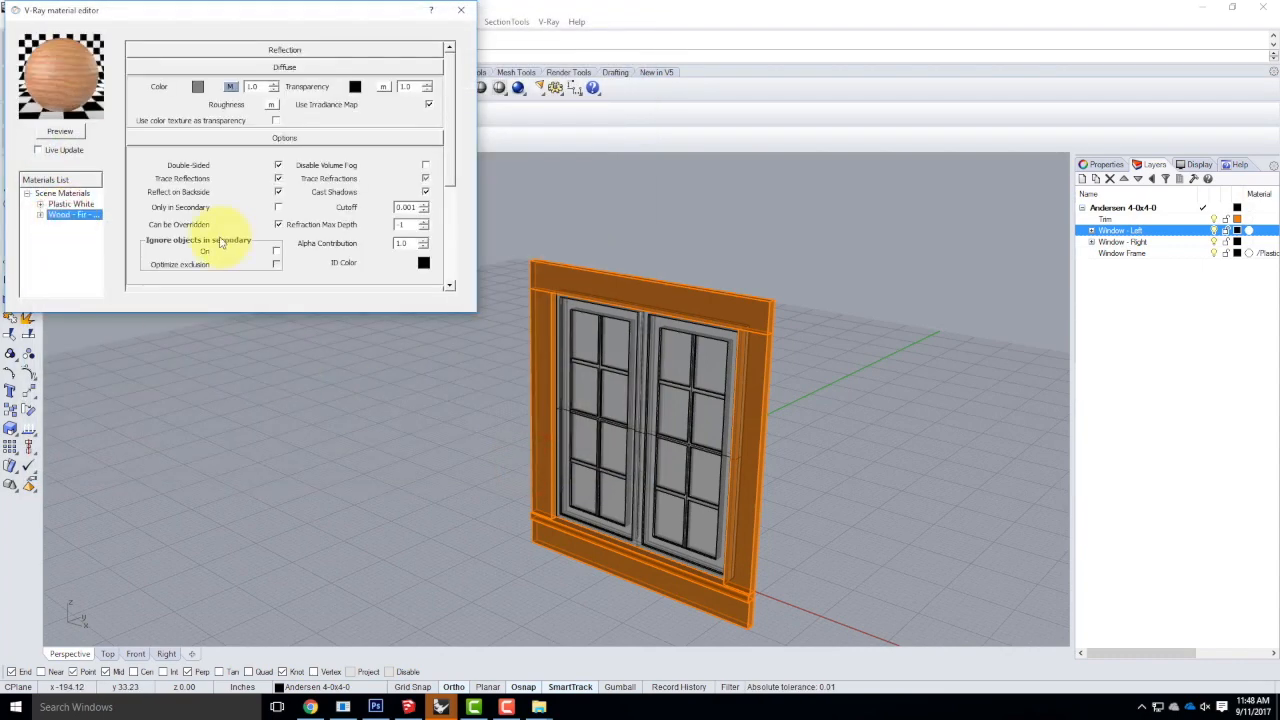
right_click(79, 216)
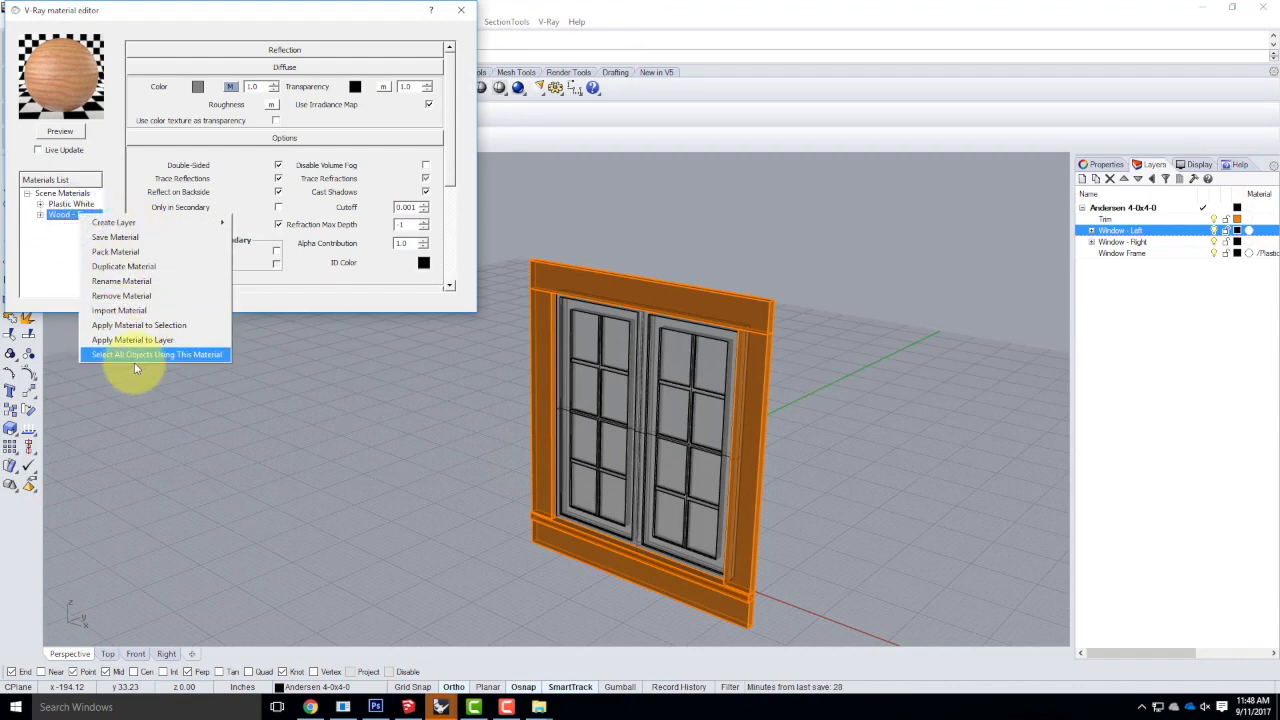
left_click(138, 341)
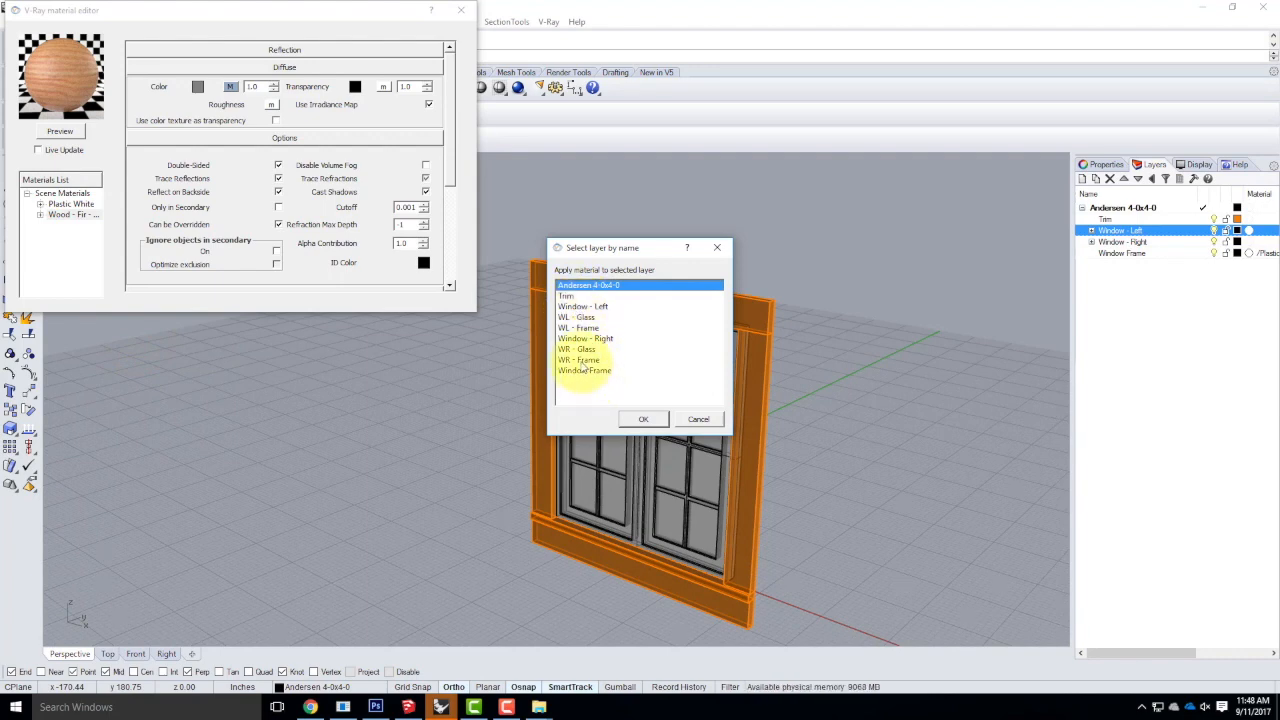
left_click(566, 296)
left_click(644, 417)
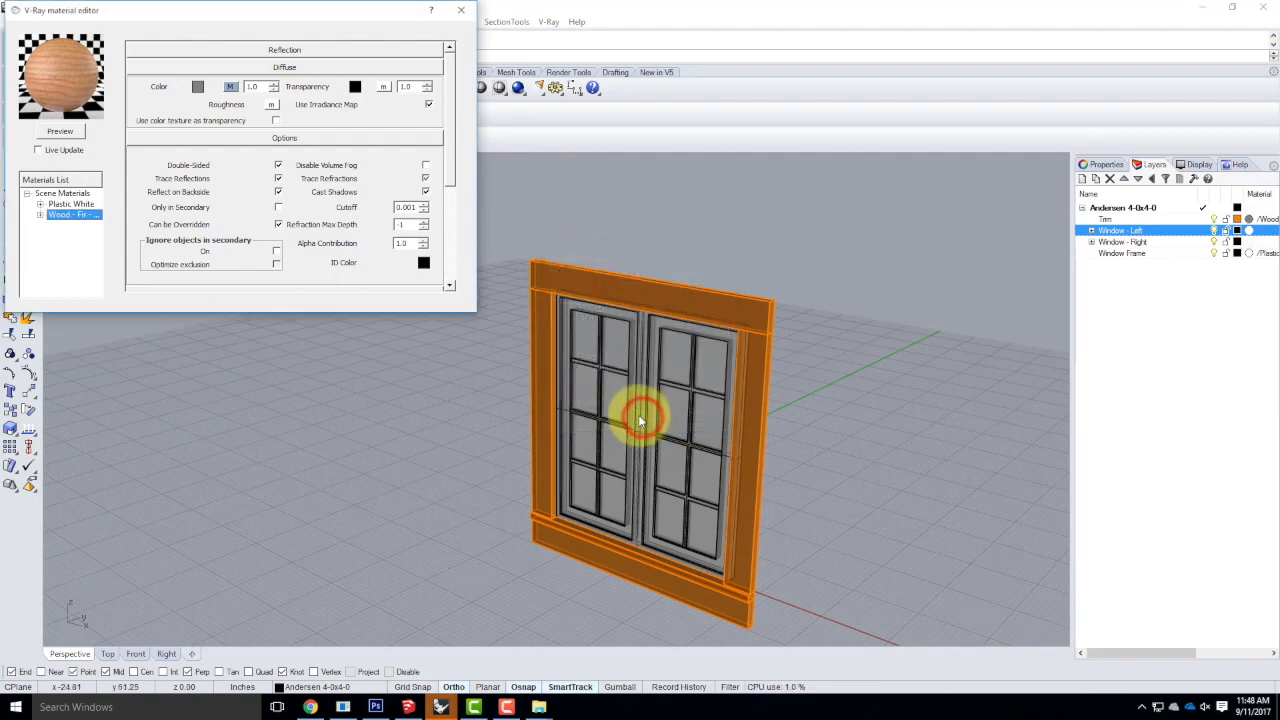
Load the Basic Glass material into the scene materials from the Basic Glass folder of V-Ray Materials > Glass.
right_click(78, 193)
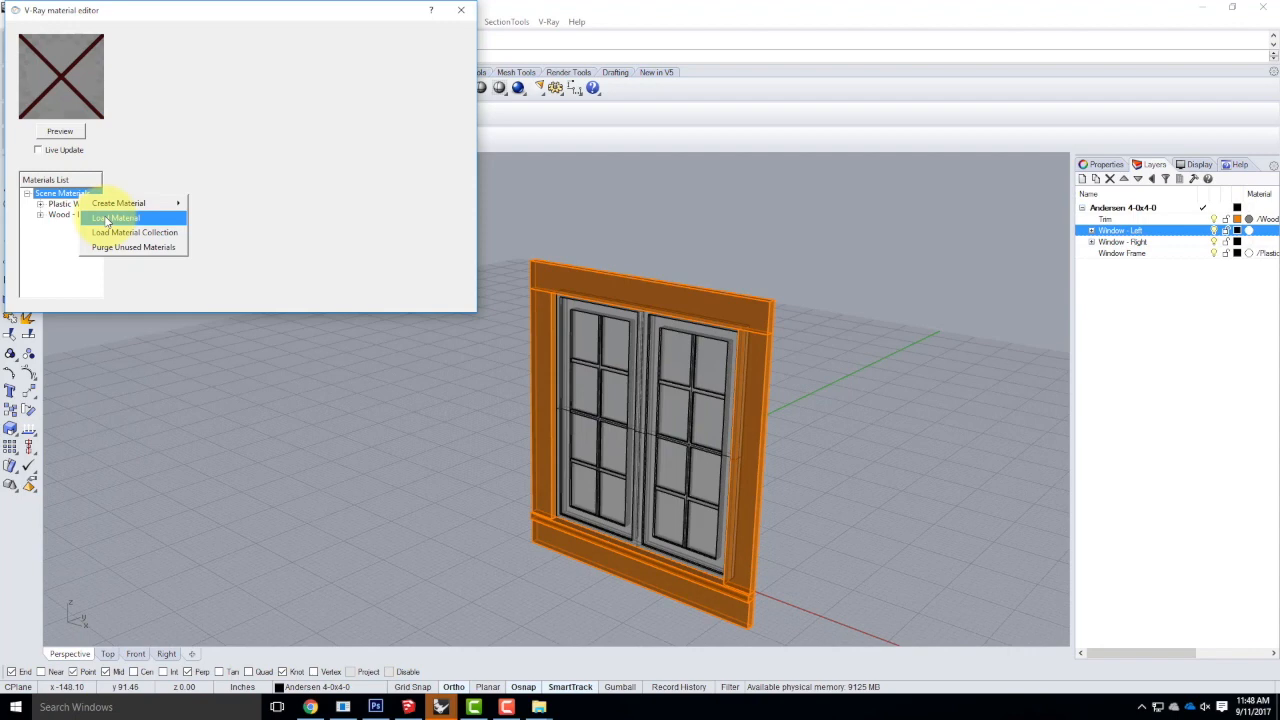
left_click(106, 219)
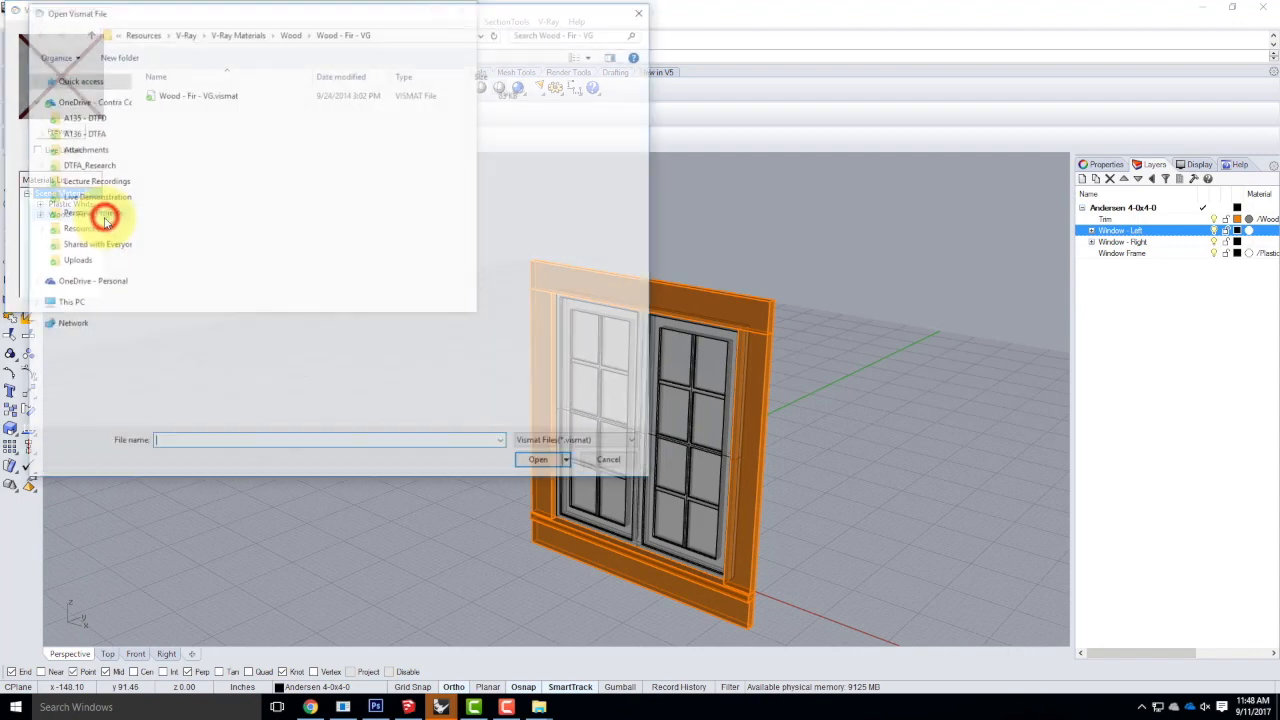
left_click(233, 33)
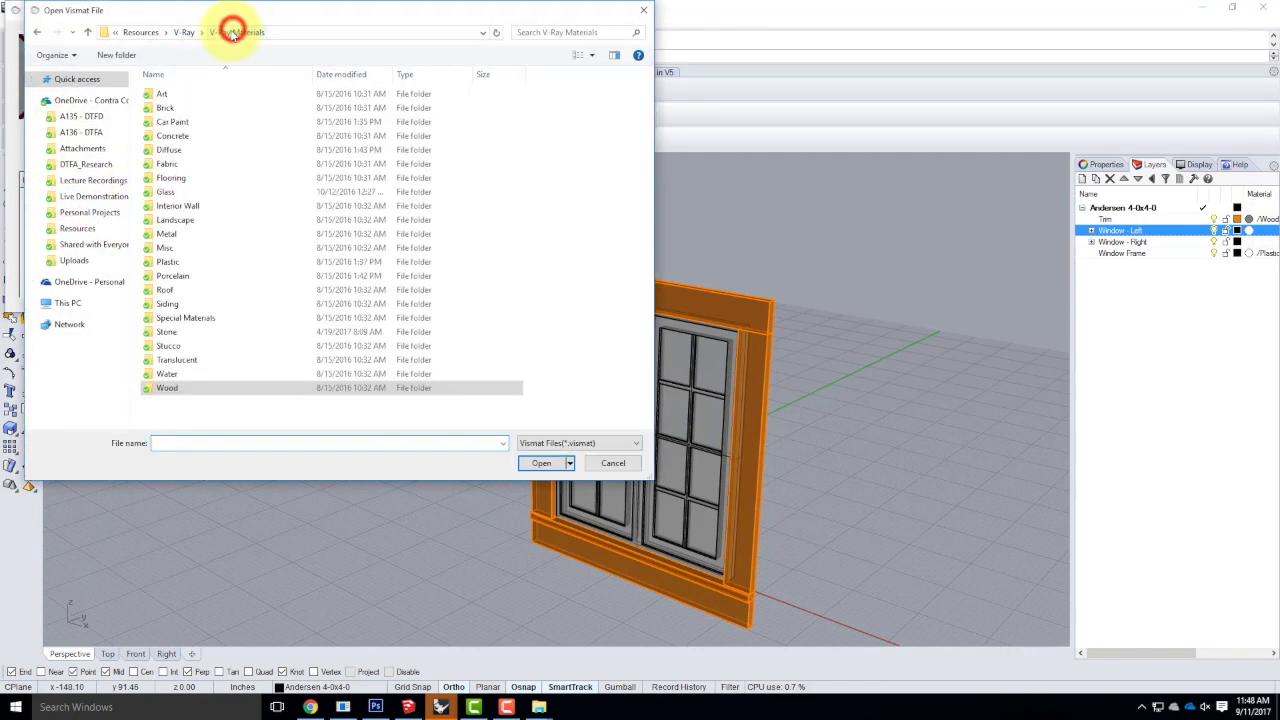
double_click(168, 192)
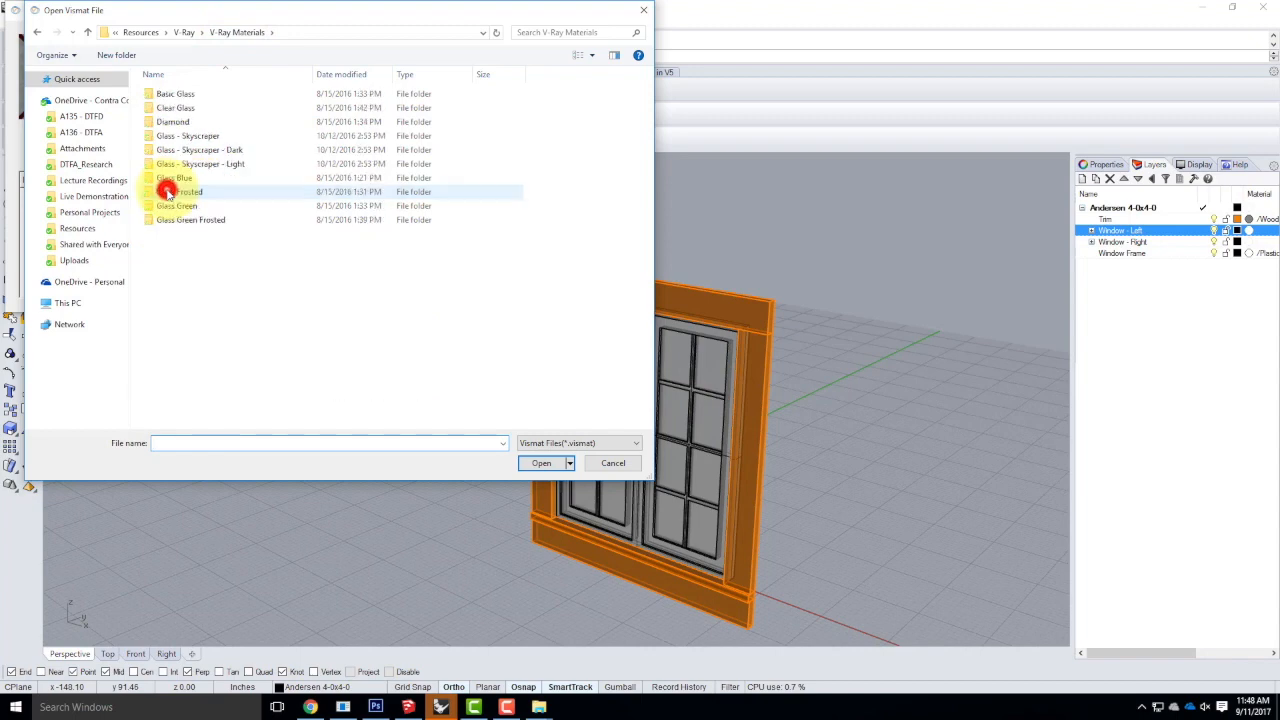
double_click(179, 97)
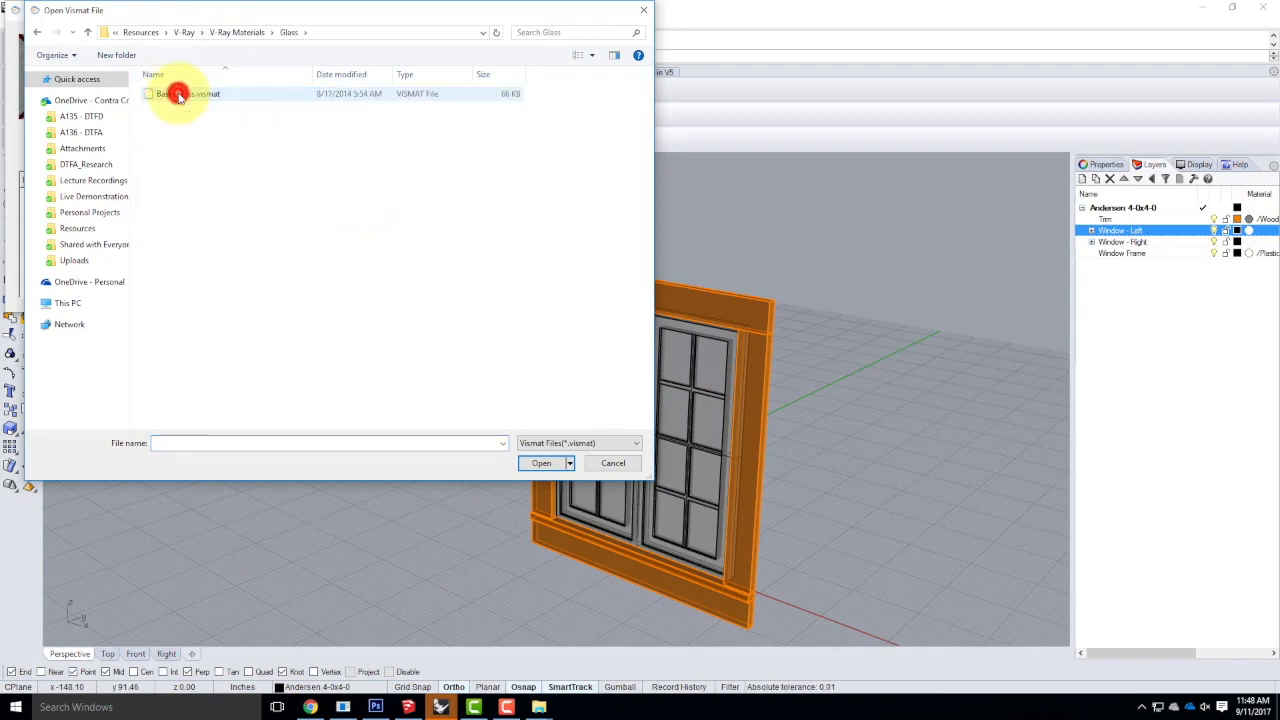
double_click(177, 93)
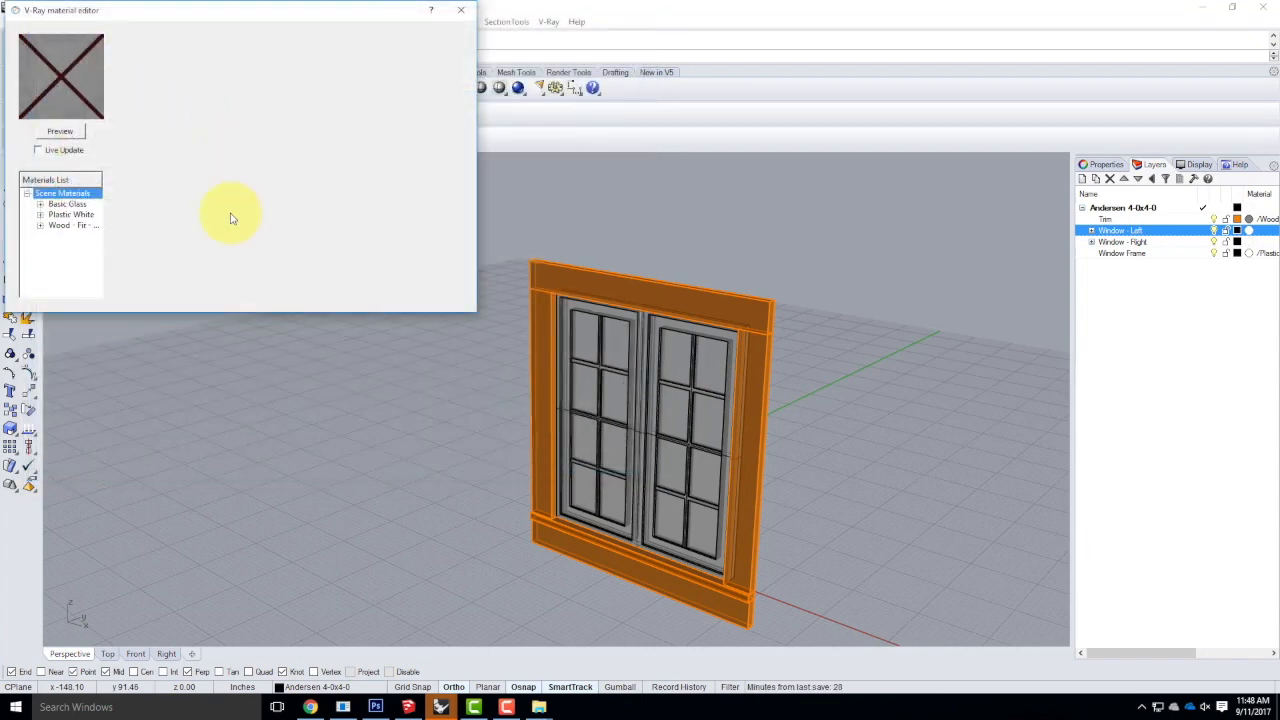
Apply the Basic Glass material to the WL - Glass layer.
left_click(75, 204)
right_click(75, 204)
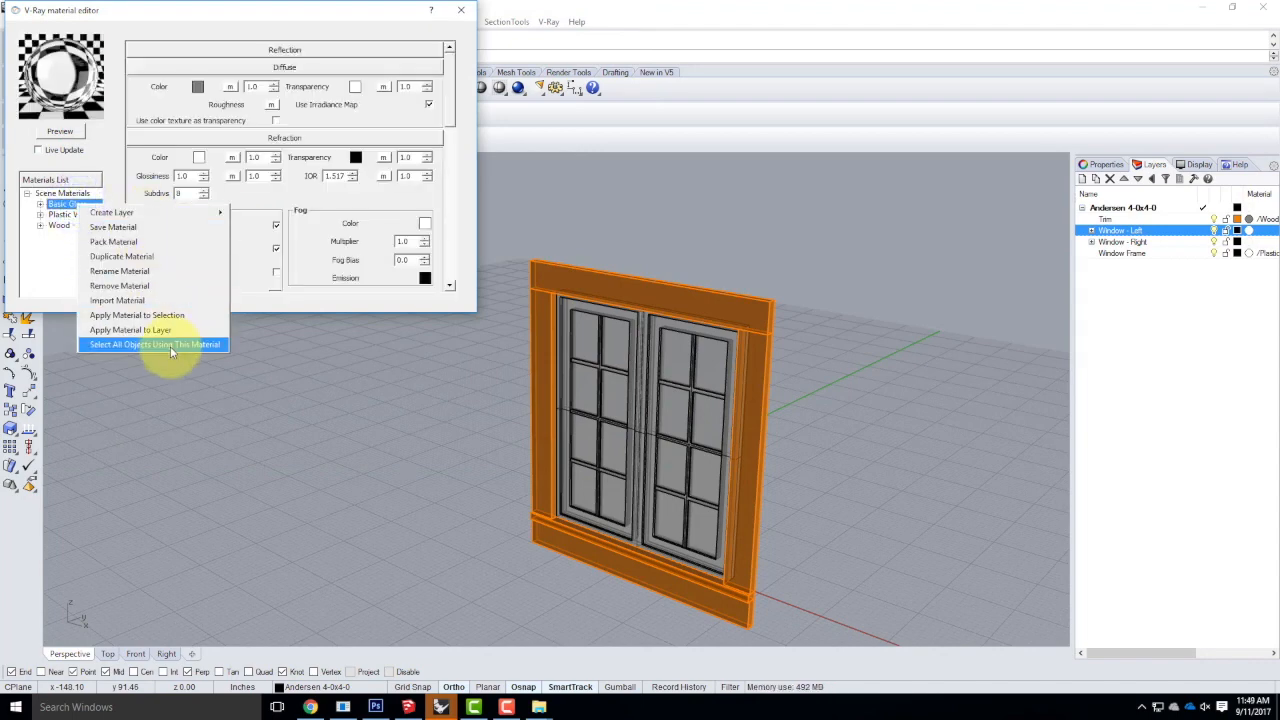
left_click(171, 329)
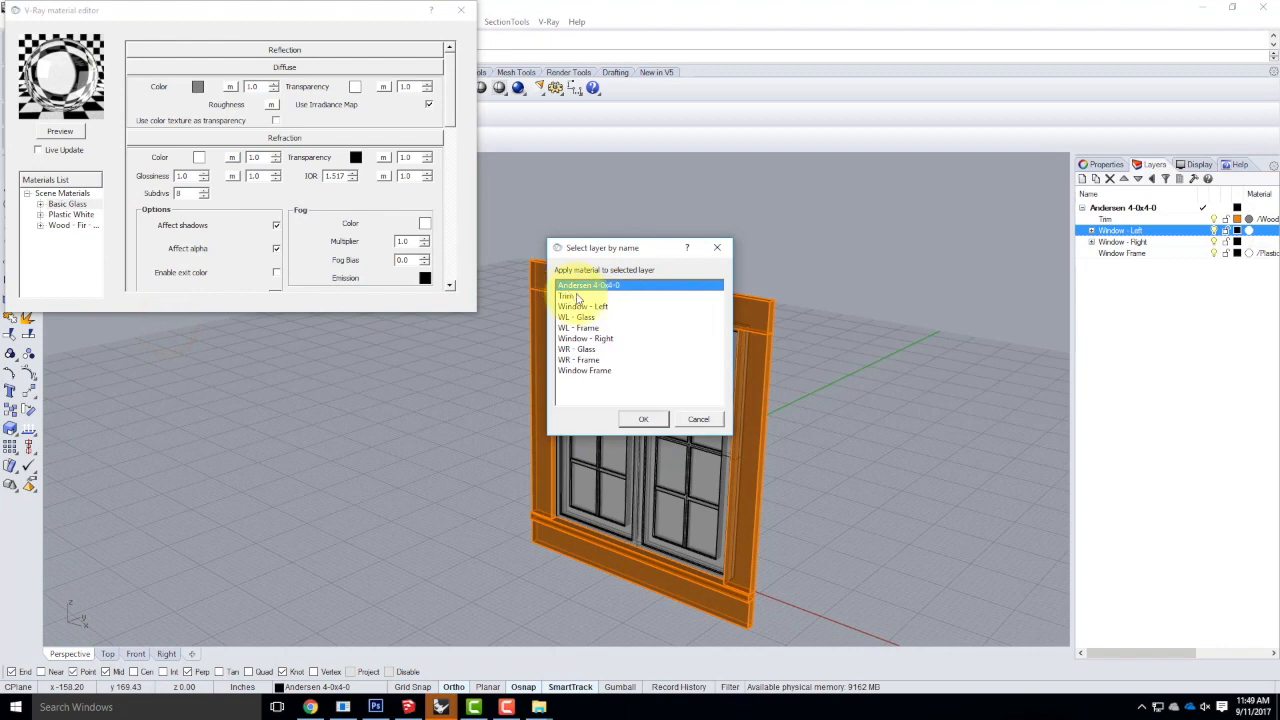
left_click(578, 317)
left_click(643, 419)
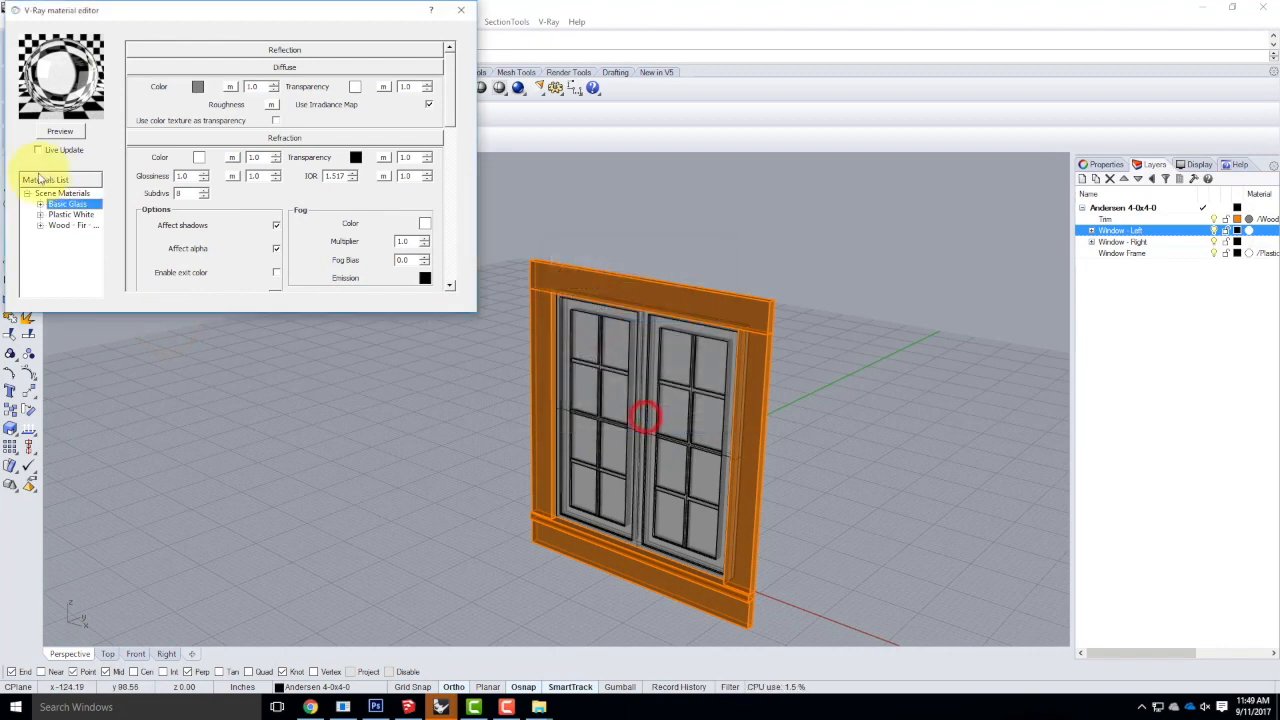
Apply the Basic Glass material to the WR - Glass layer and close the material editor.
right_click(75, 204)
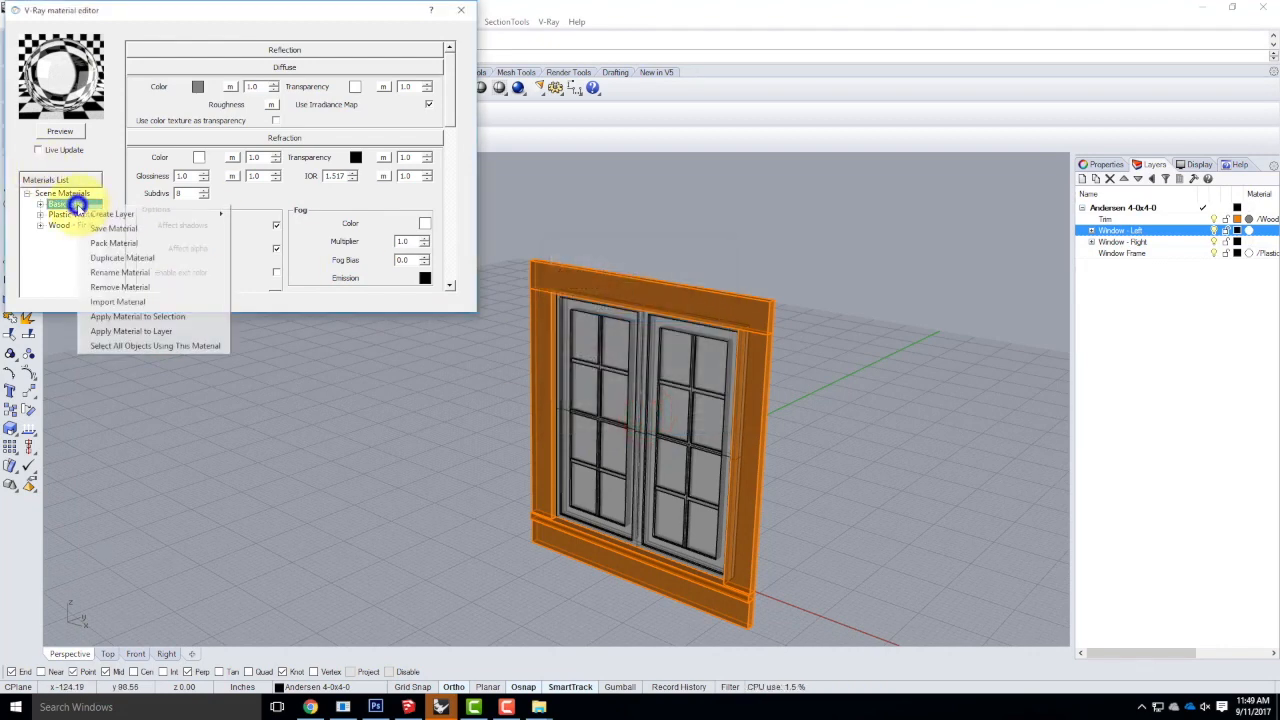
left_click(135, 330)
left_click(590, 349)
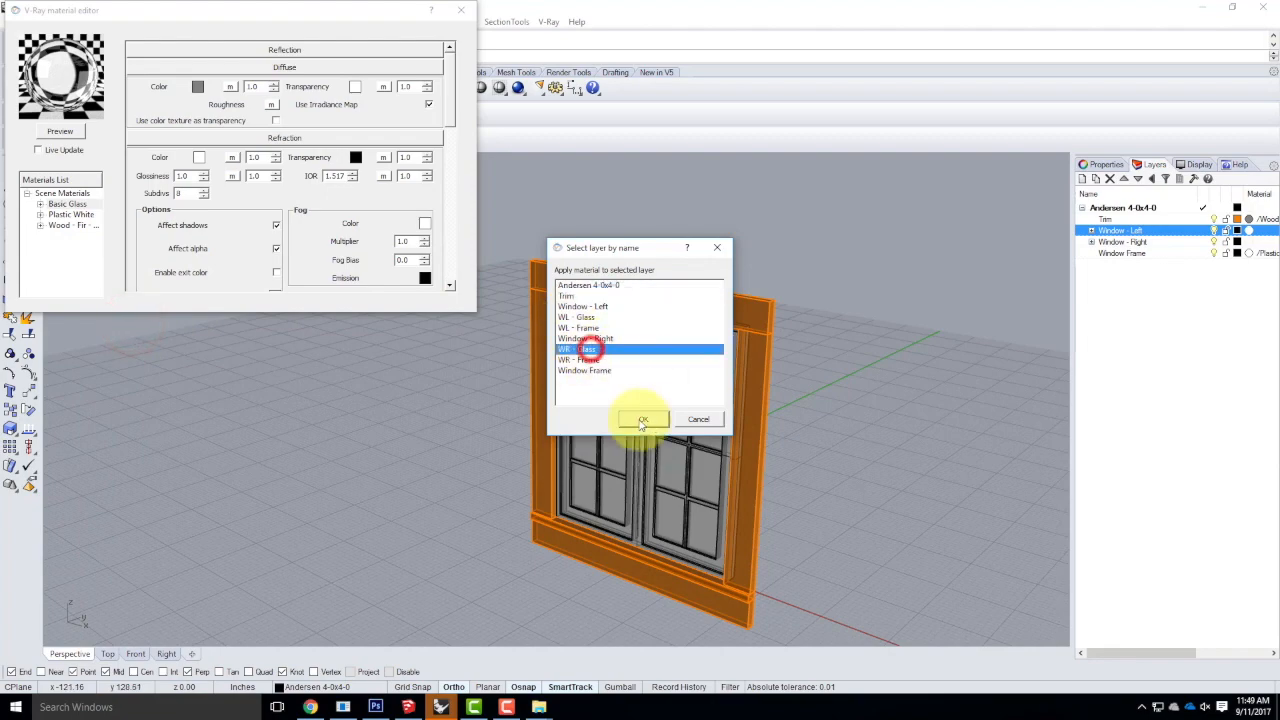
left_click(651, 421)
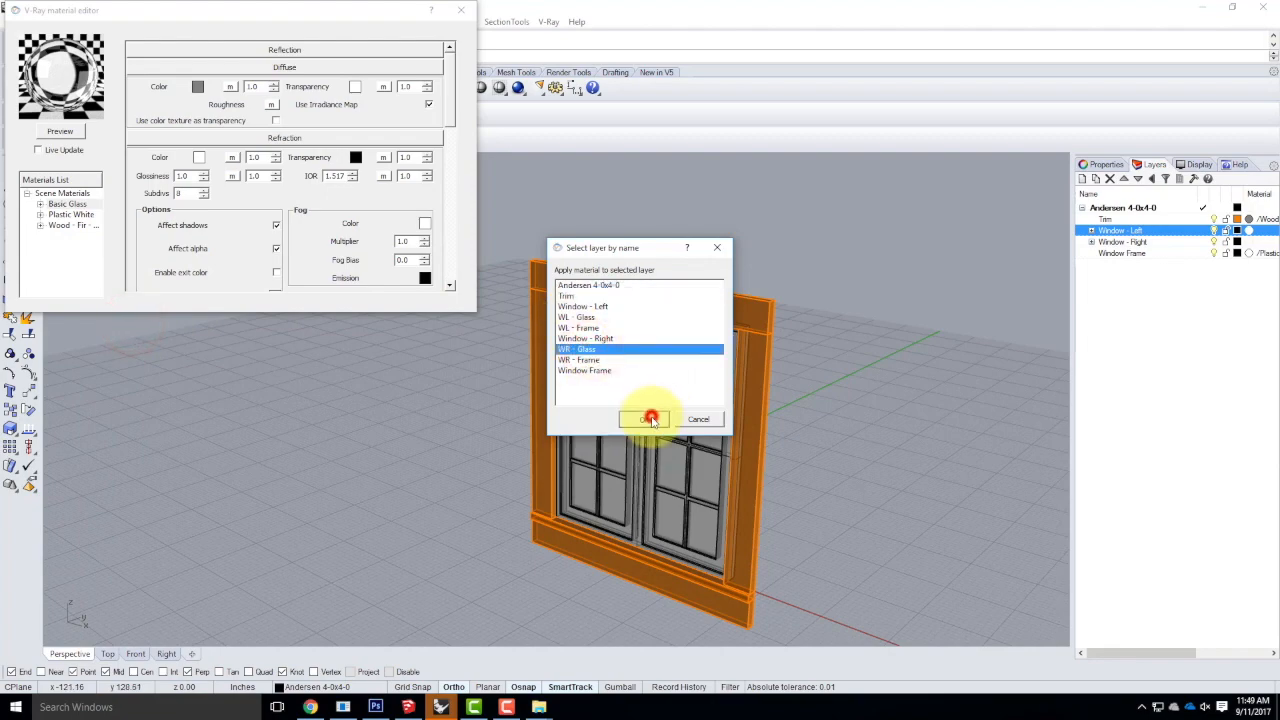
left_click(462, 12)
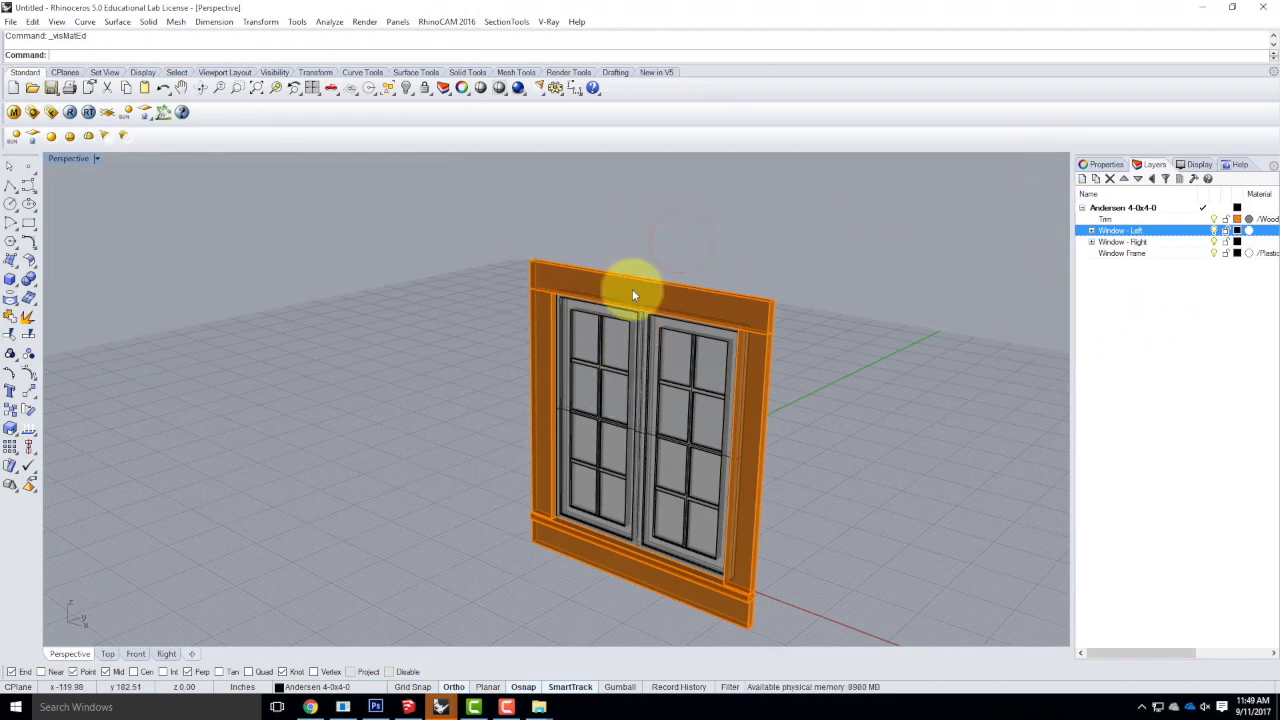
Switch the Perspective viewport to the Rendered display mode and inspect the materials on the window.
scroll(630, 288, "up", 2)
left_click(96, 158)
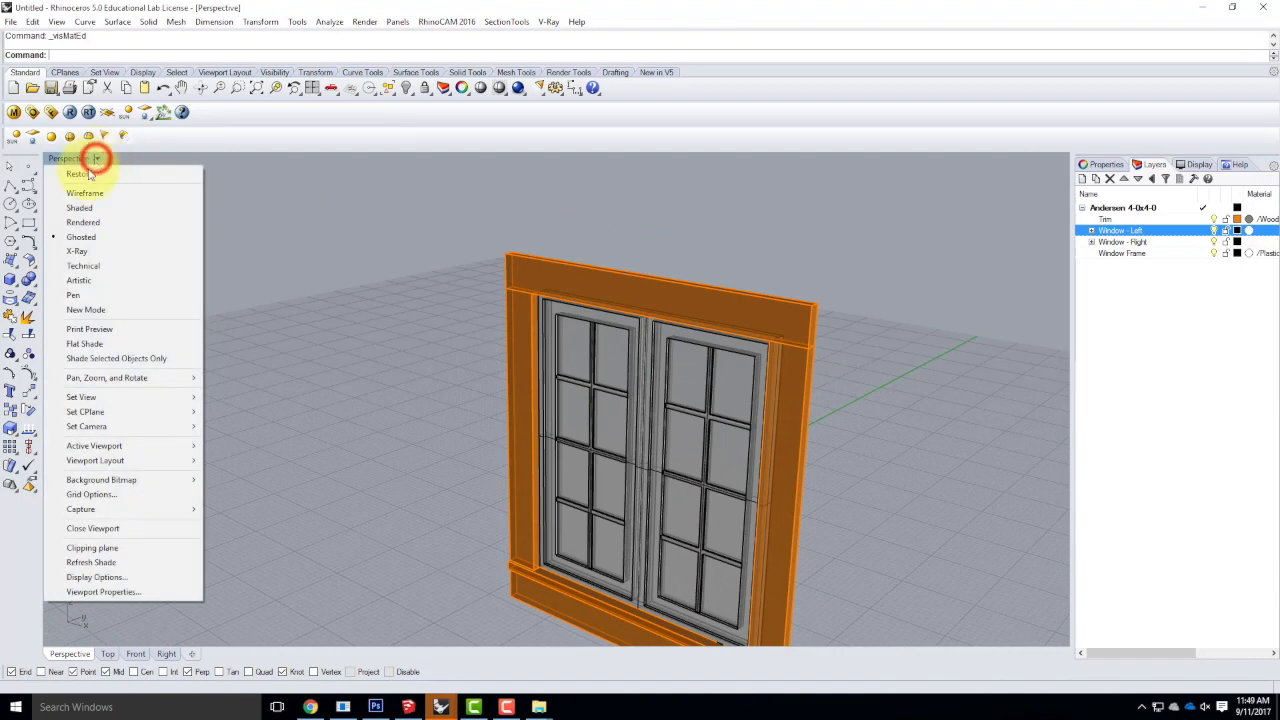
left_click(88, 221)
scroll(414, 251, "down", 4)
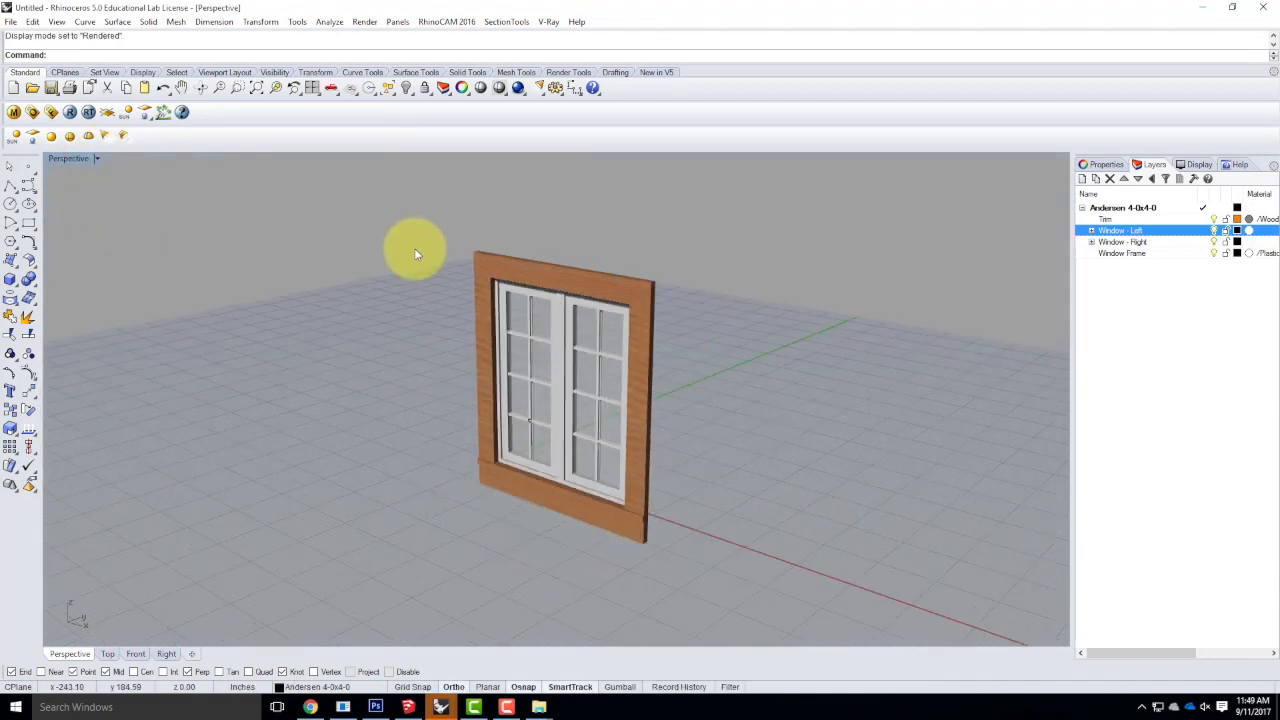
scroll(590, 375, "up", 5)
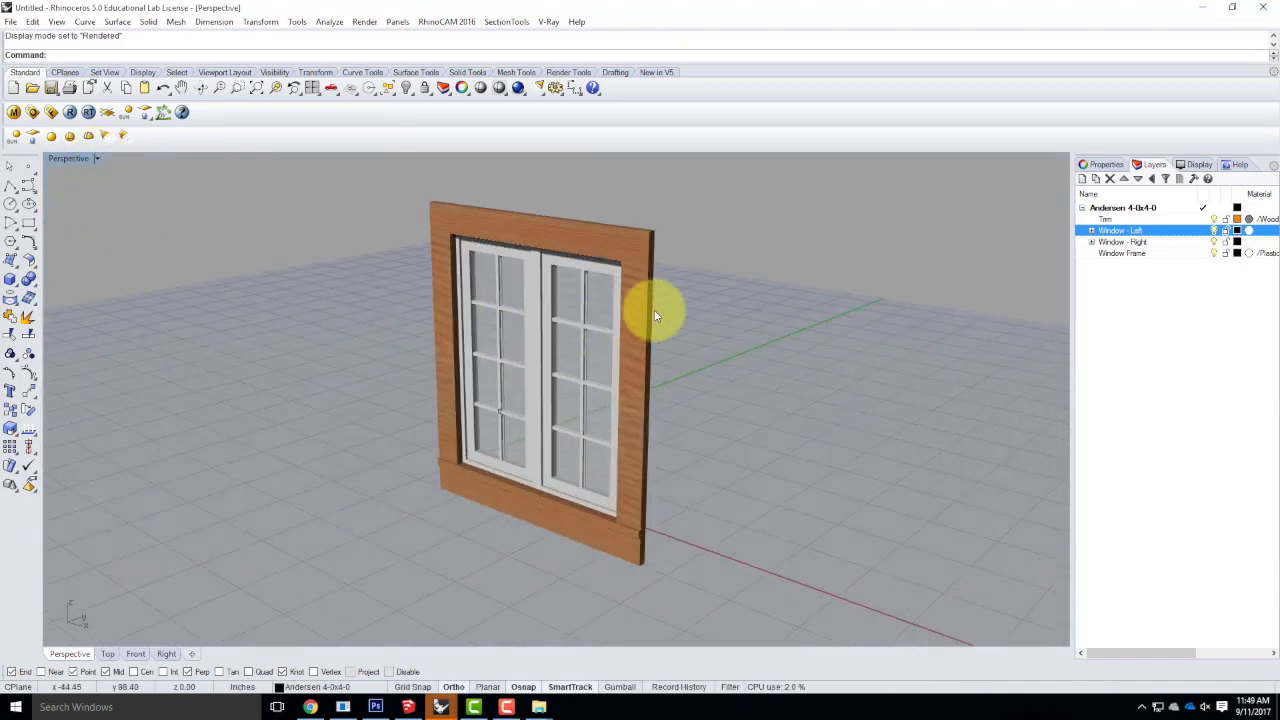
scroll(640, 217, "down", 3)
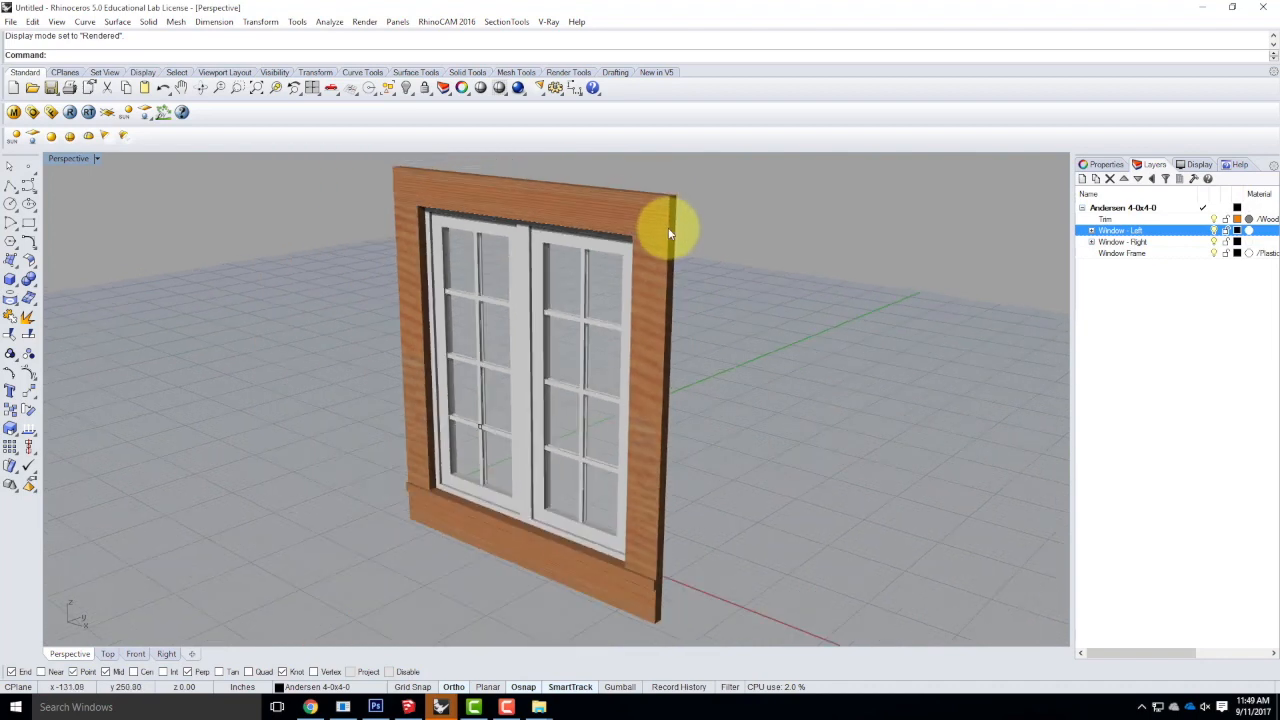
Apply a capped box texture mapping to the top trim board, based on its bounding box.
left_click(586, 206)
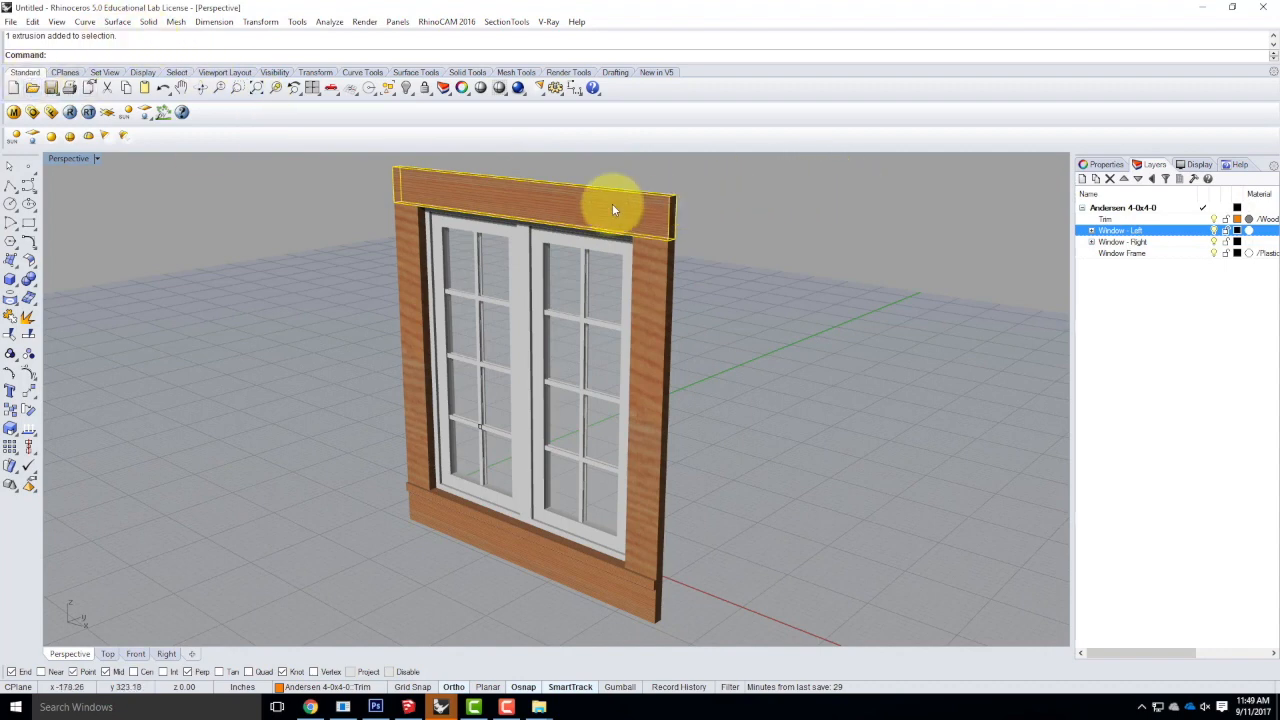
left_click(1104, 166)
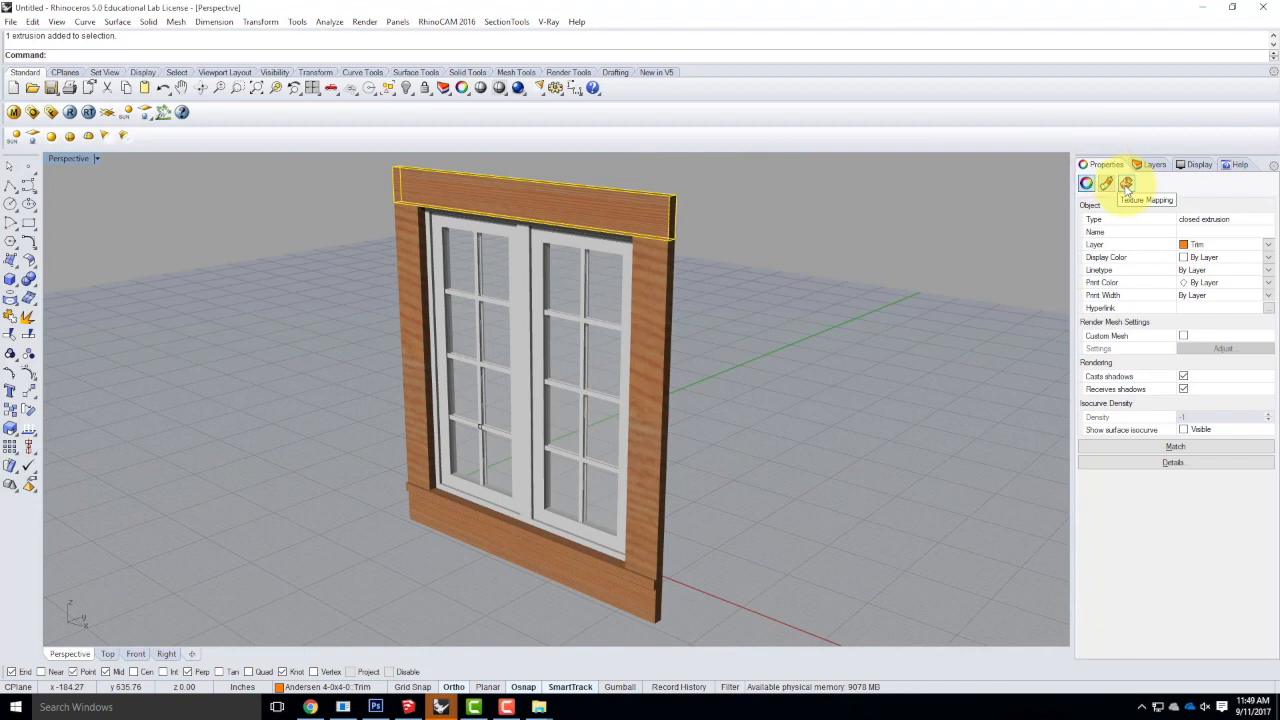
left_click(1126, 185)
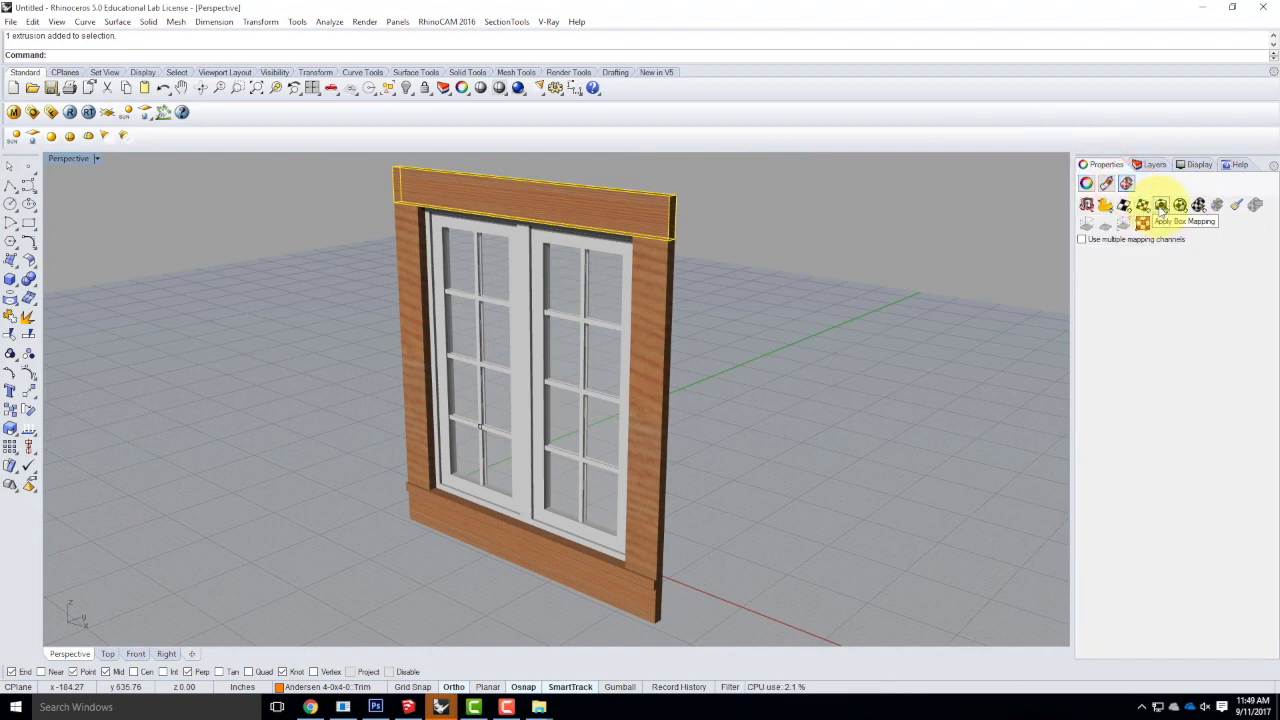
left_click(1161, 205)
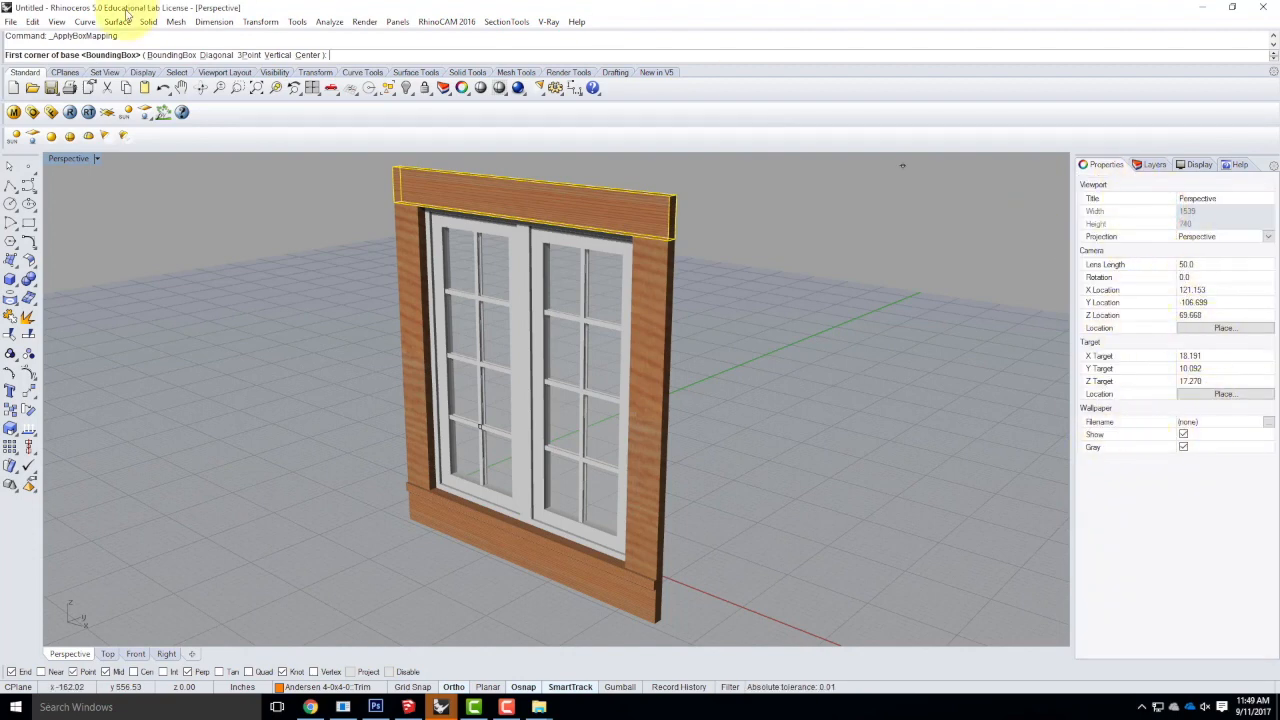
left_click(163, 56)
left_click(157, 54)
left_click(74, 55)
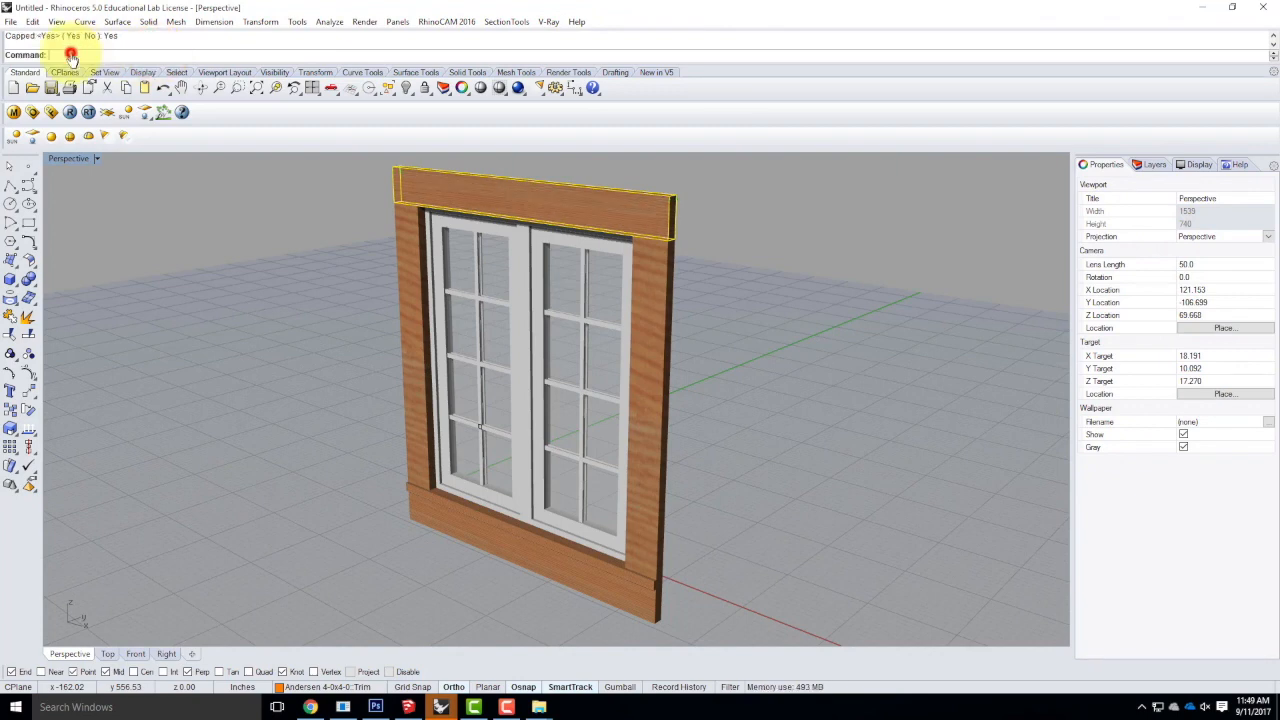
left_click(703, 218)
Set the top trim board's texture mapping UVW repeat to a locked 2.000 in all directions.
scroll(645, 208, "up", 5)
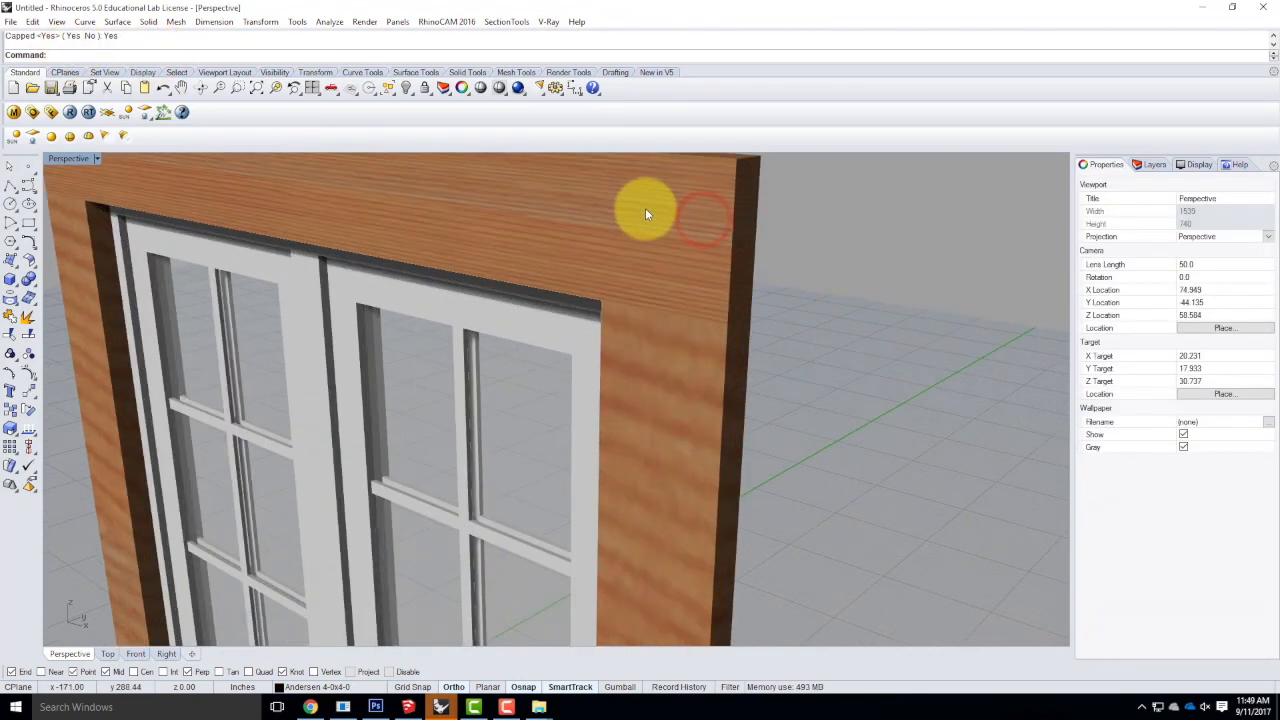
left_click(640, 229)
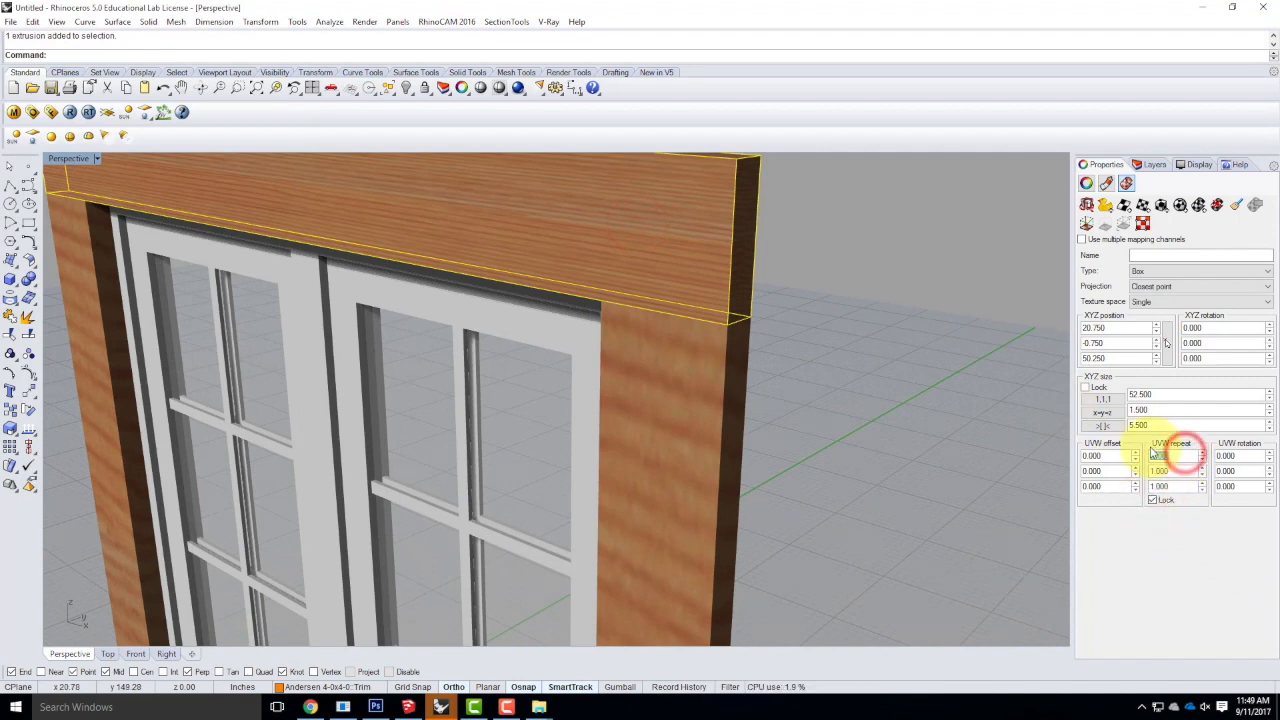
type("2")
key("Return")
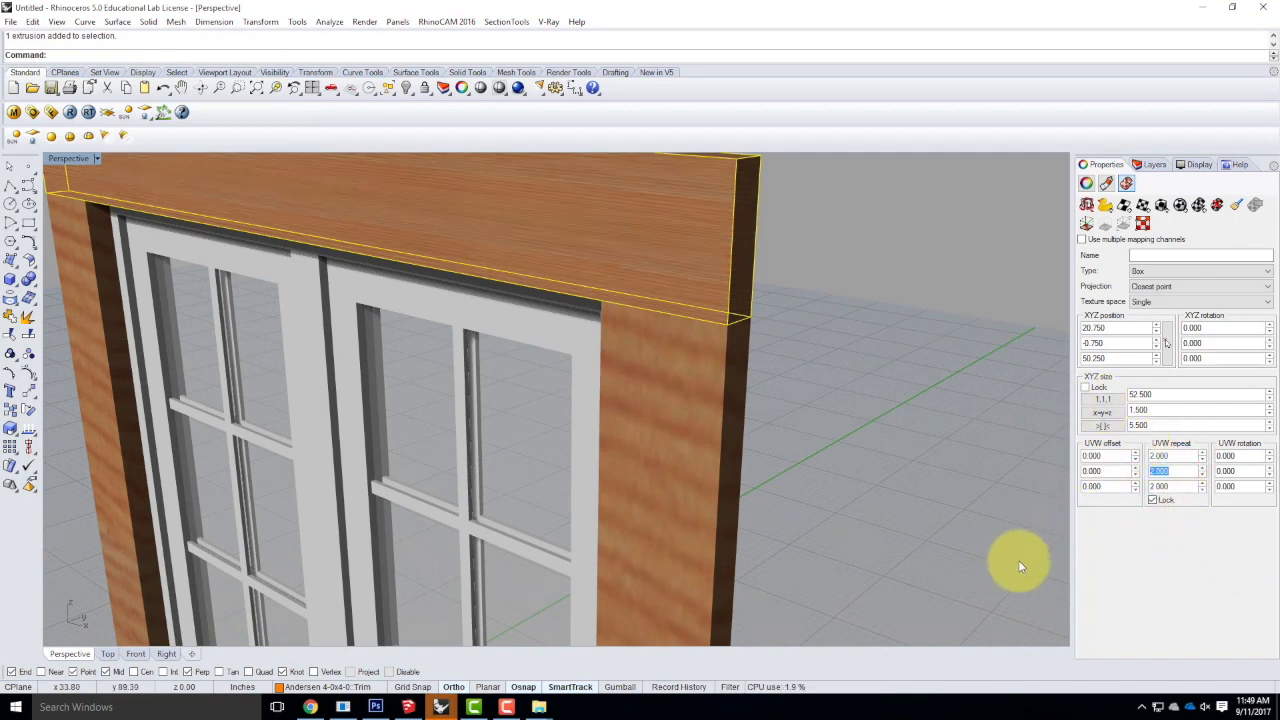
left_click(807, 360)
scroll(866, 307, "down", 6)
mouse_move(875, 297)
right_mouse_down()
mouse_move(837, 328)
mouse_move(814, 380)
mouse_move(902, 285)
mouse_move(866, 280)
right_mouse_up()
Equalise the XYZ size of the top trim board's box mapping so x=y=z.
left_click(829, 274)
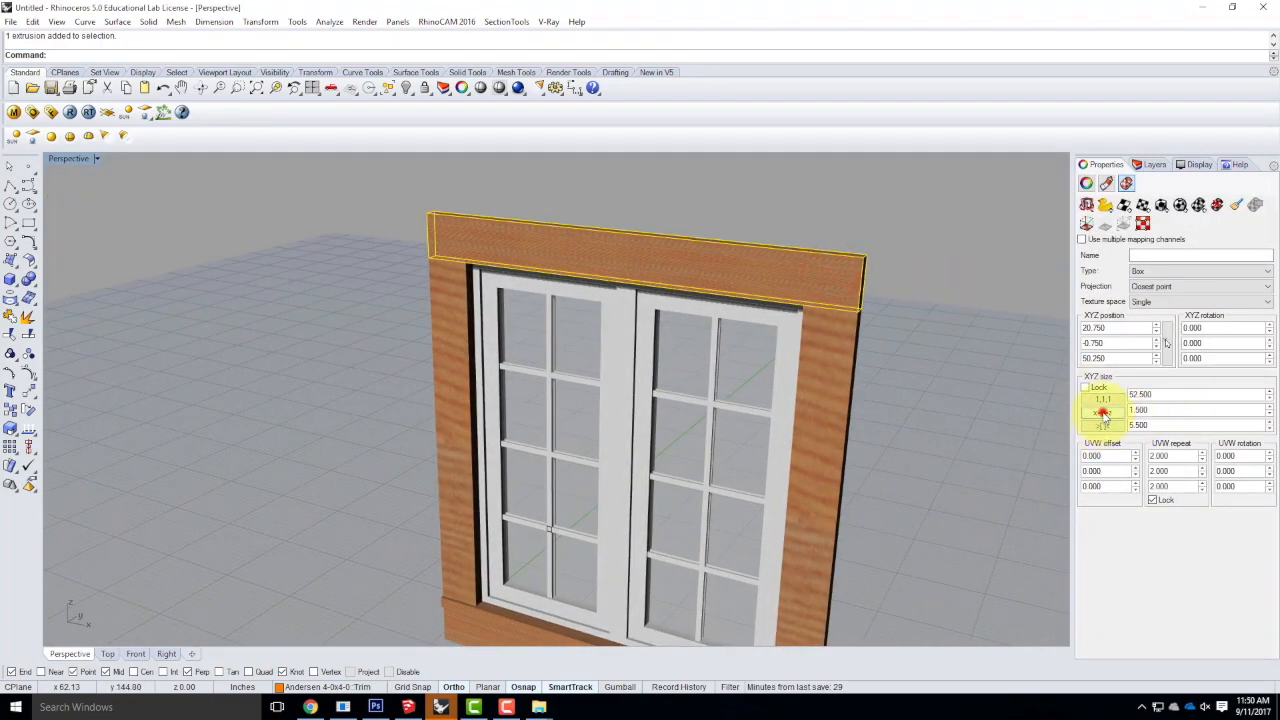
left_click(903, 262)
right_click_drag(889, 234, 789, 553)
Set the top trim board's locked UVW repeat to 4.000 and check the wood grain.
left_click(843, 347)
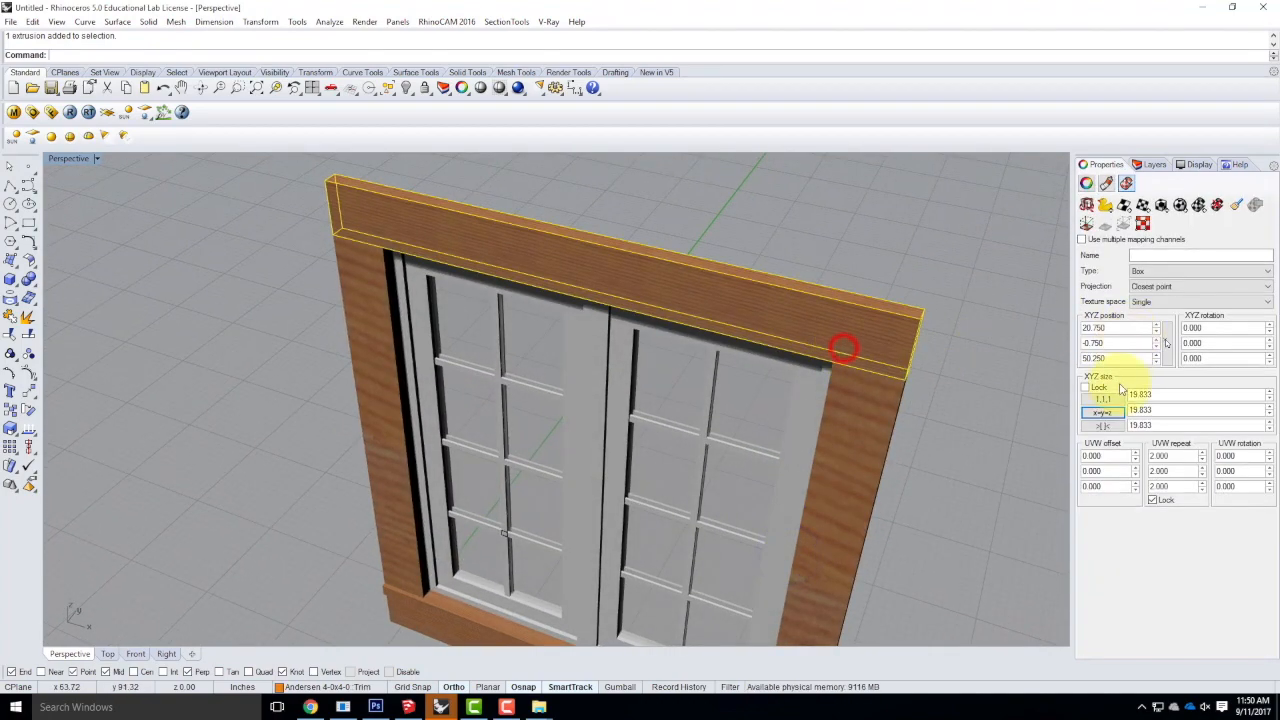
double_click(1176, 456)
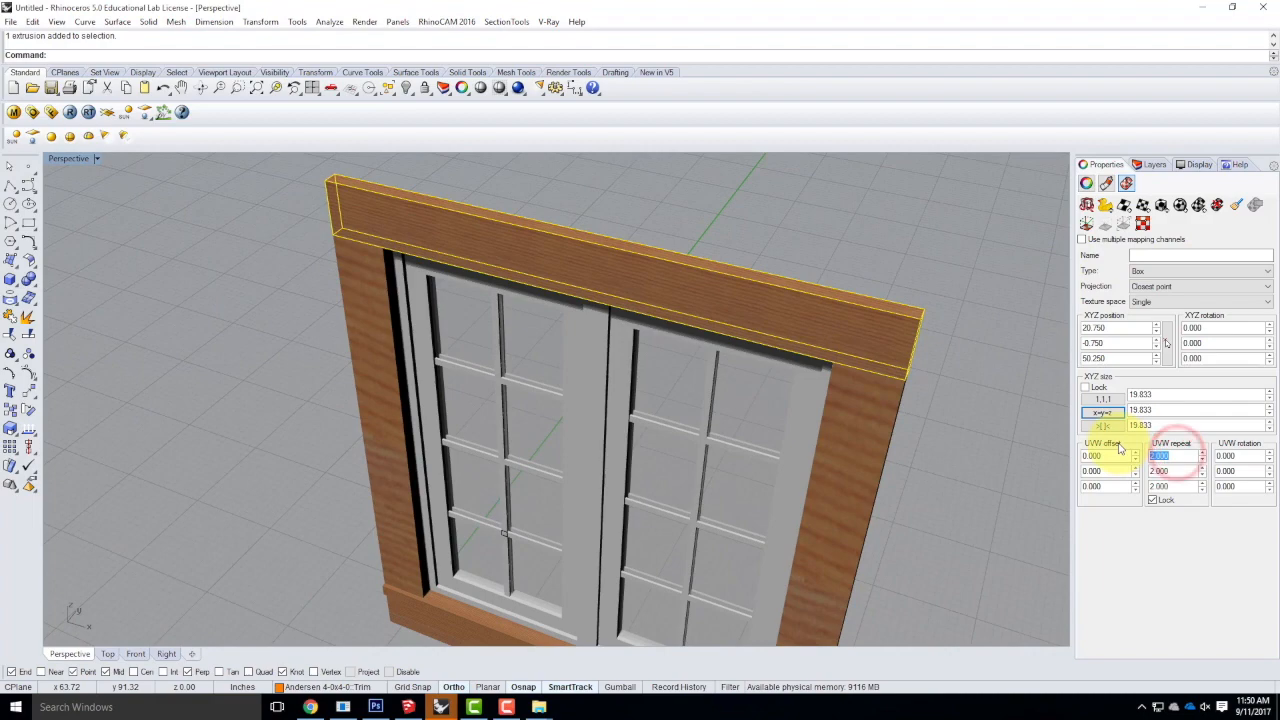
left_click(934, 423)
right_click_drag(857, 314, 956, 347)
scroll(860, 336, "up", 7)
scroll(956, 347, "down", 8)
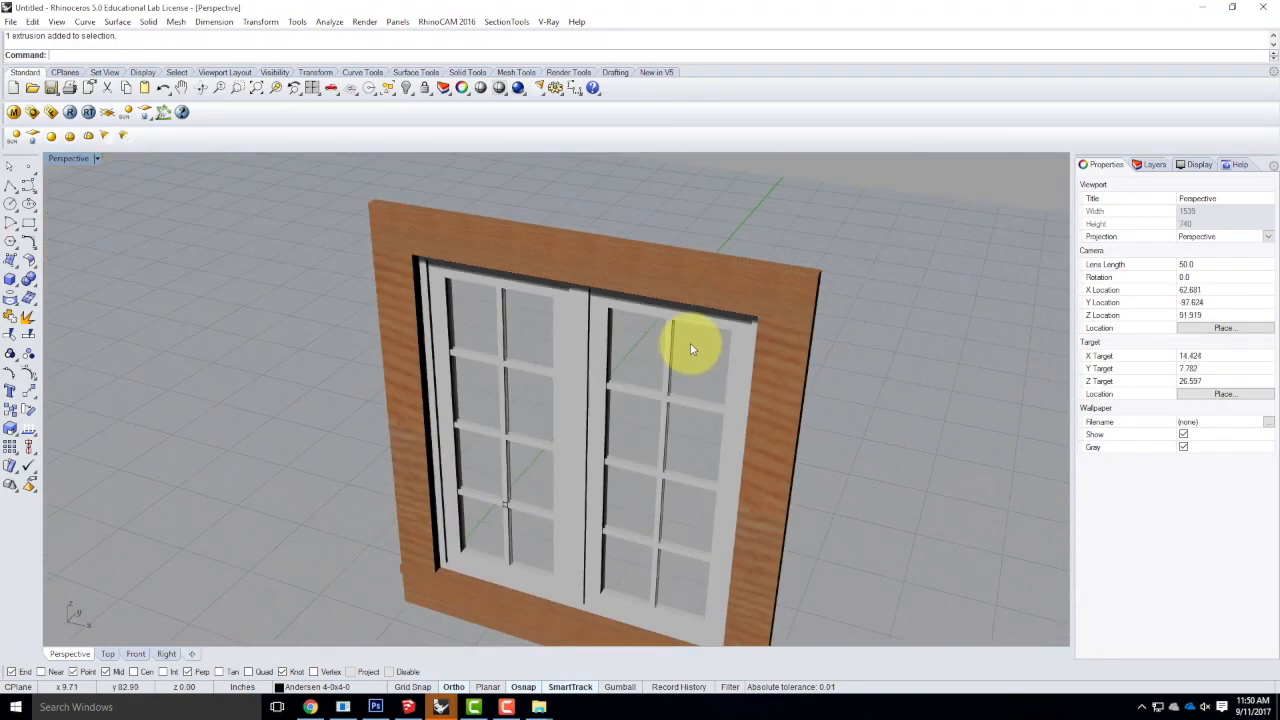
Match the texture mapping of the right vertical trim board to that of the top trim board.
scroll(798, 375, "up", 2)
left_click(800, 376)
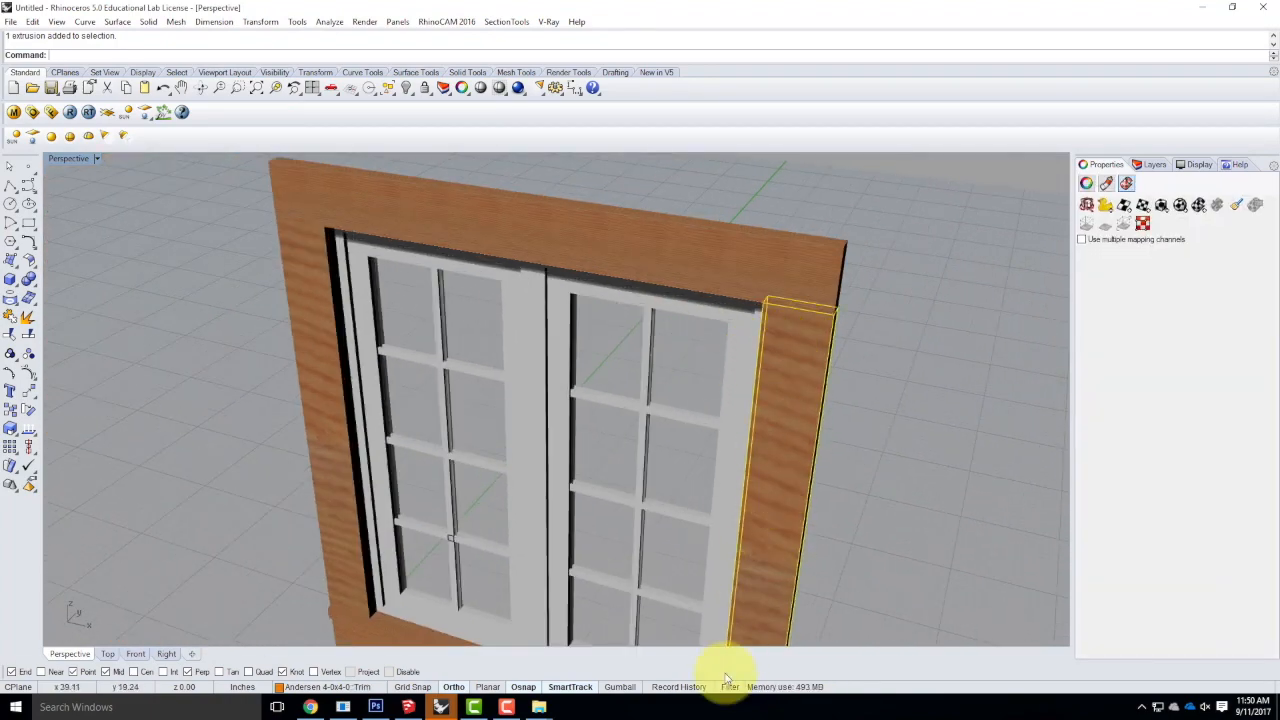
scroll(357, 343, "down", 4)
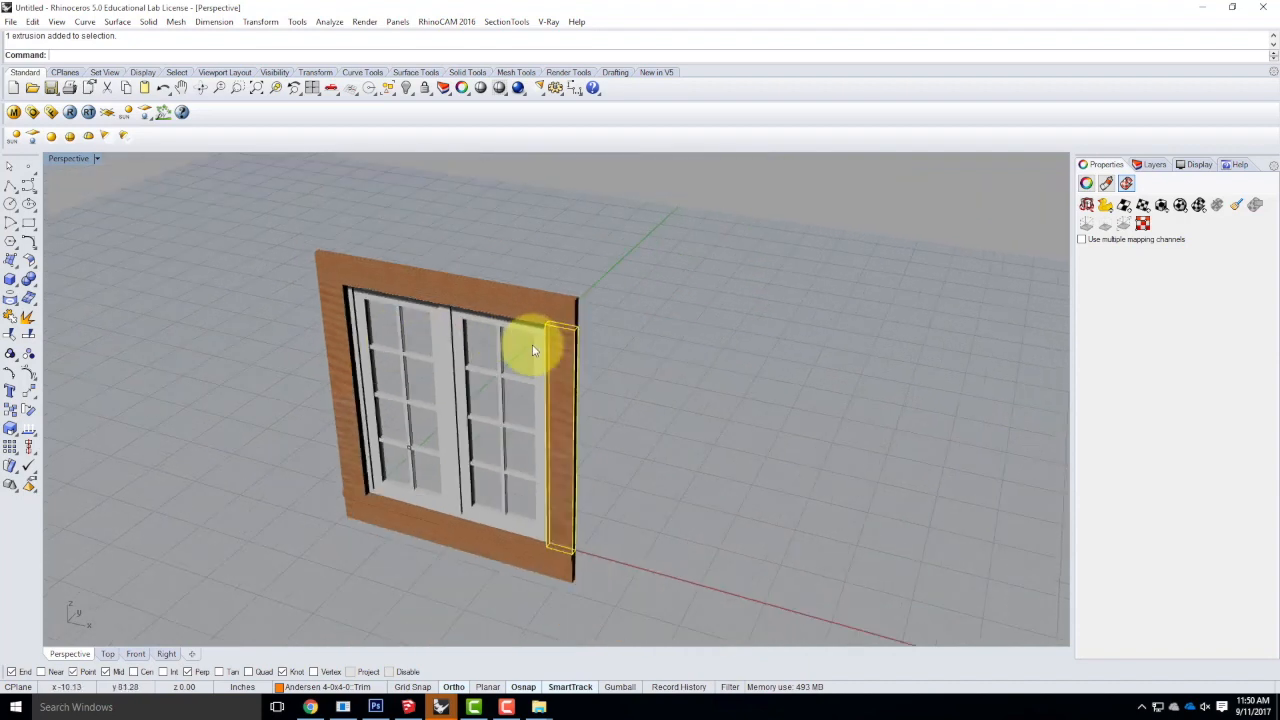
scroll(560, 360, "up", 3)
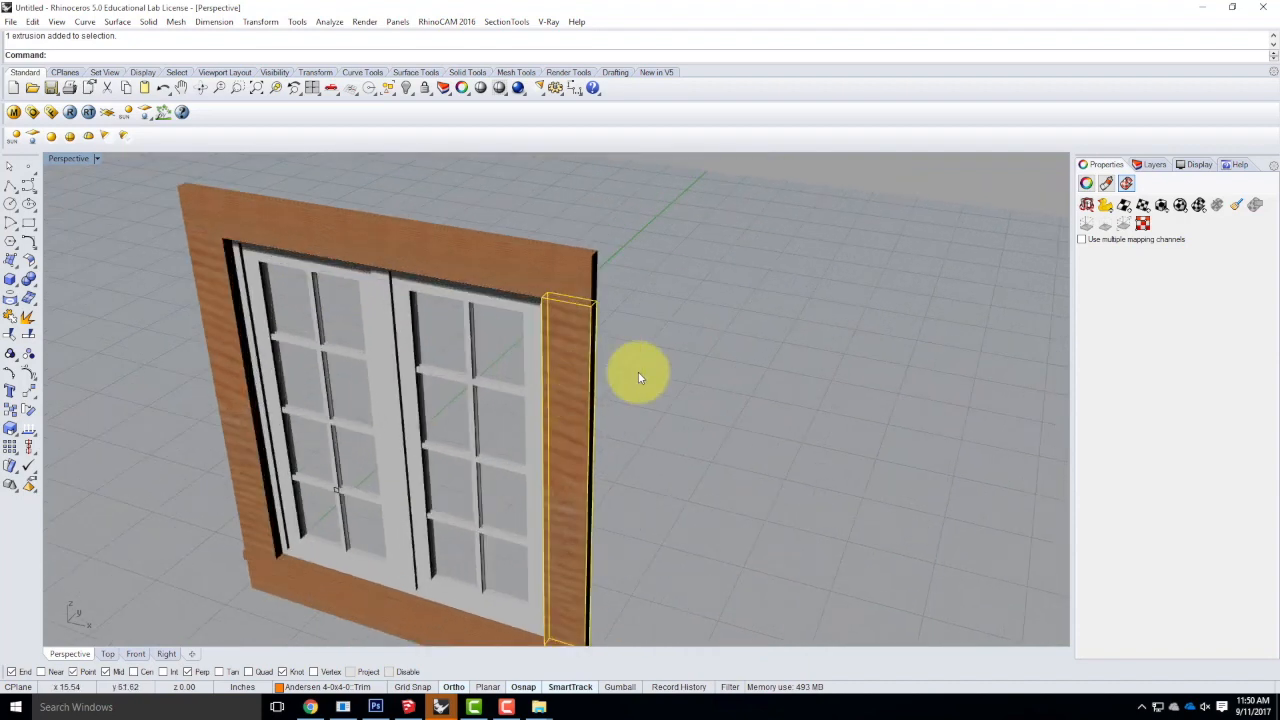
left_click(536, 284)
left_click(569, 390)
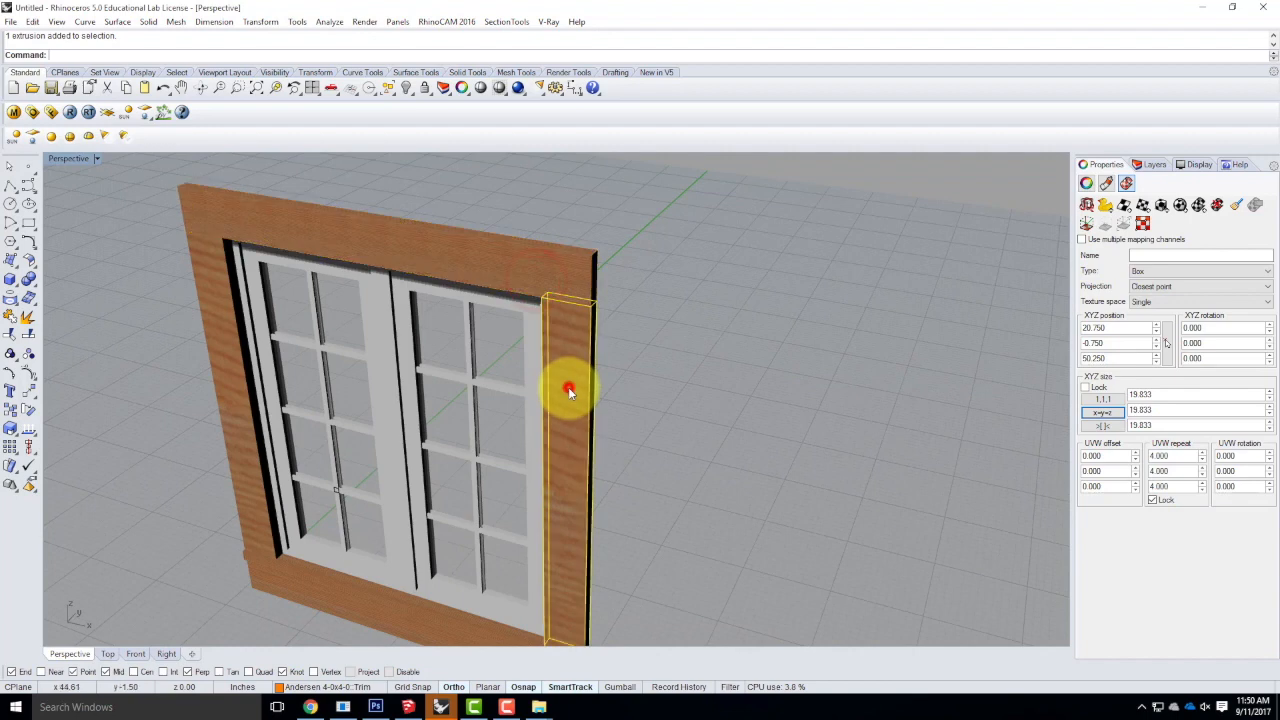
scroll(595, 353, "down", 4)
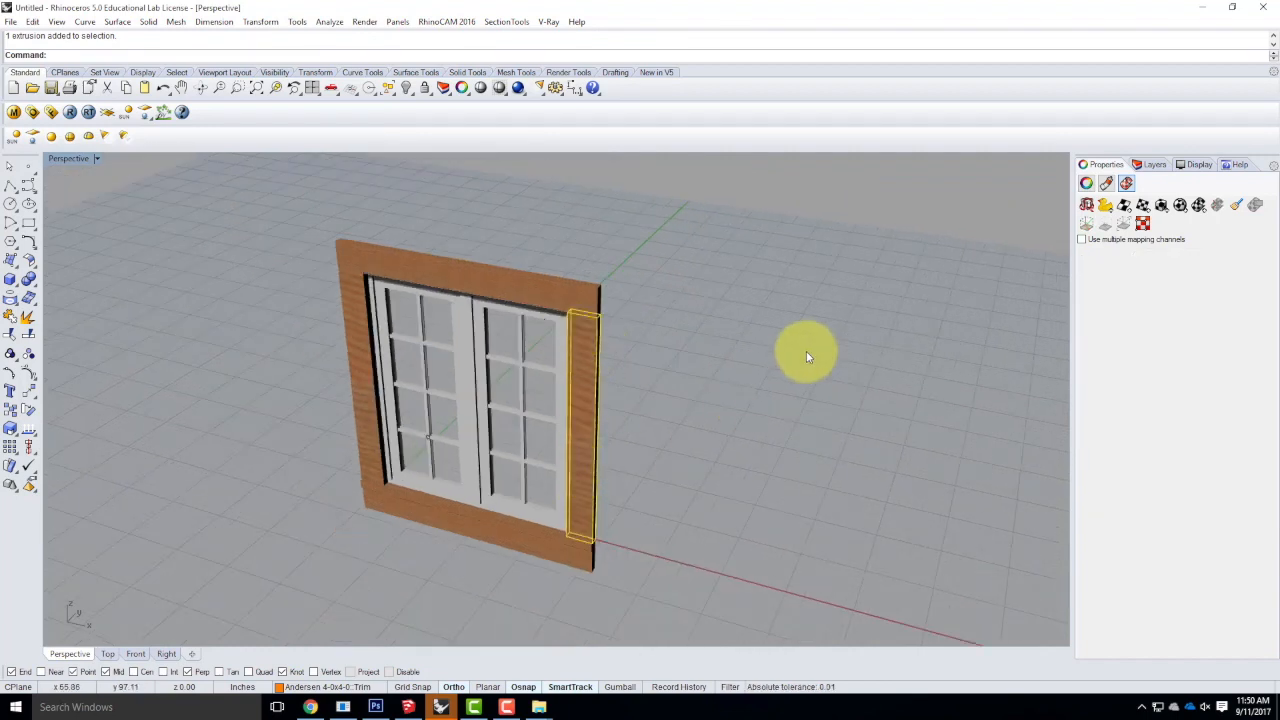
left_click(697, 356)
left_click(580, 370)
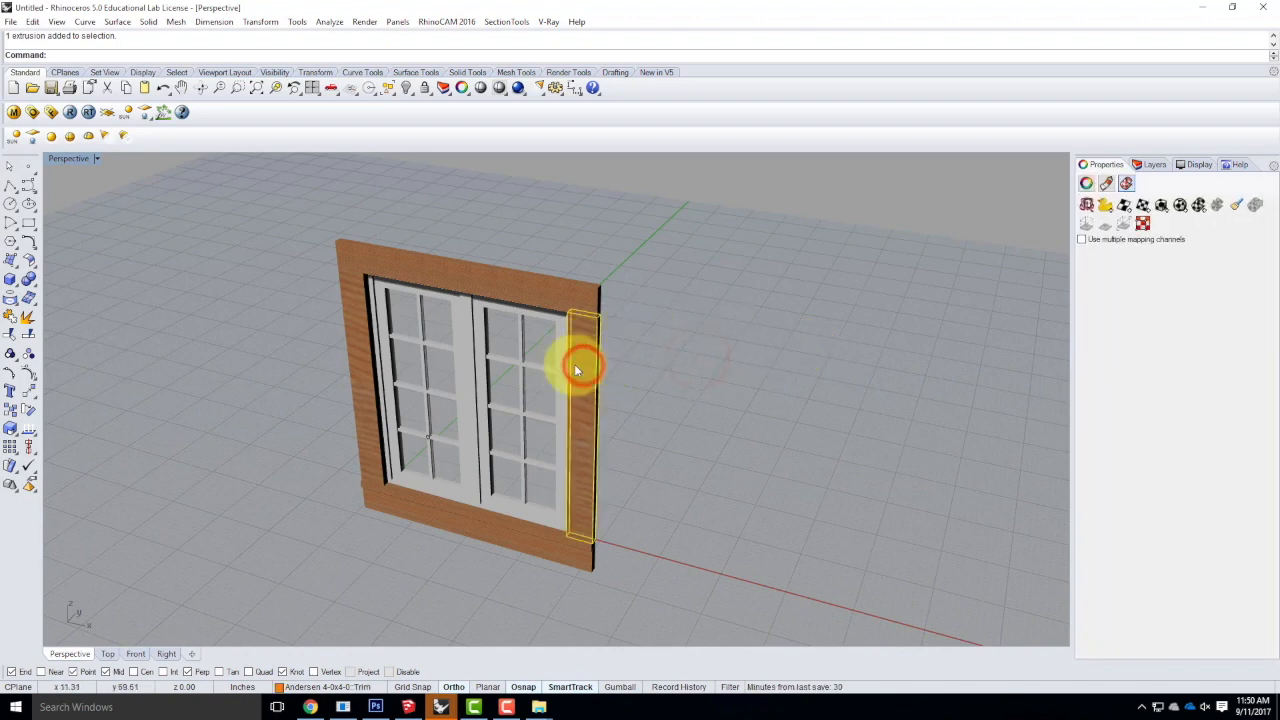
left_click(1243, 207)
left_click(509, 274)
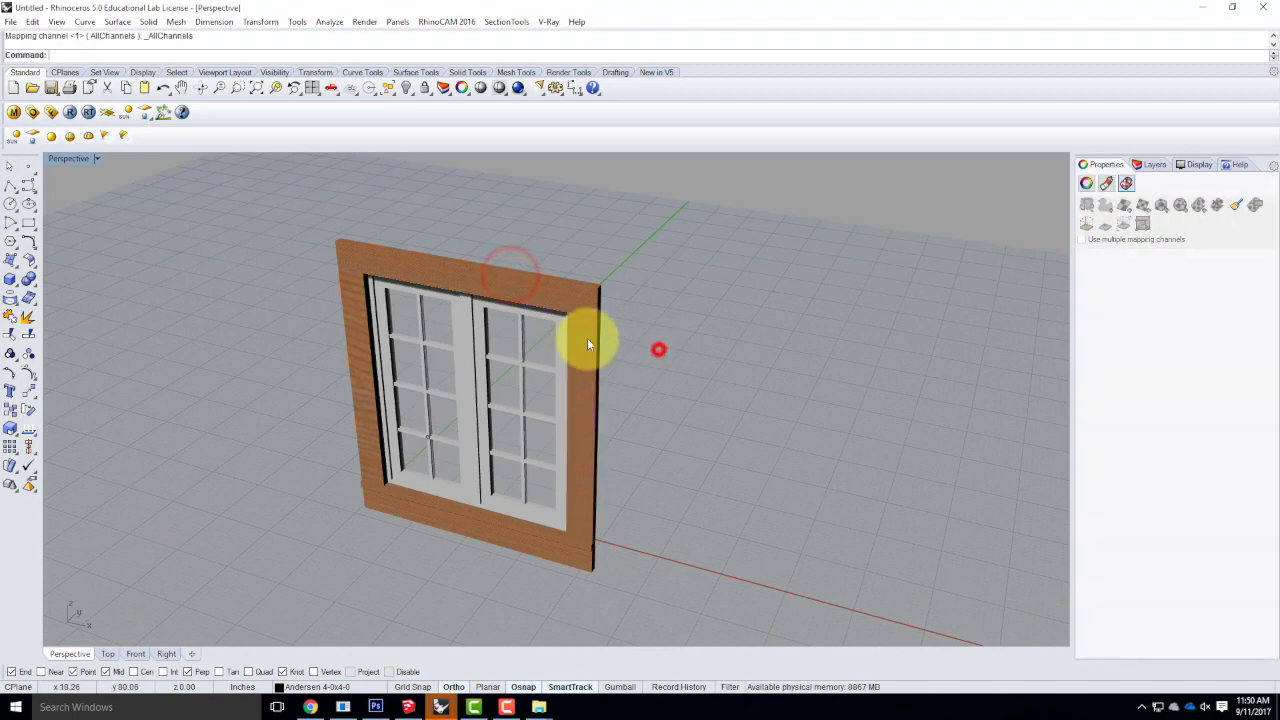
Show the texture mapping box of the right vertical trim board and turn on the Gumball.
scroll(585, 336, "up", 4)
left_click(600, 318)
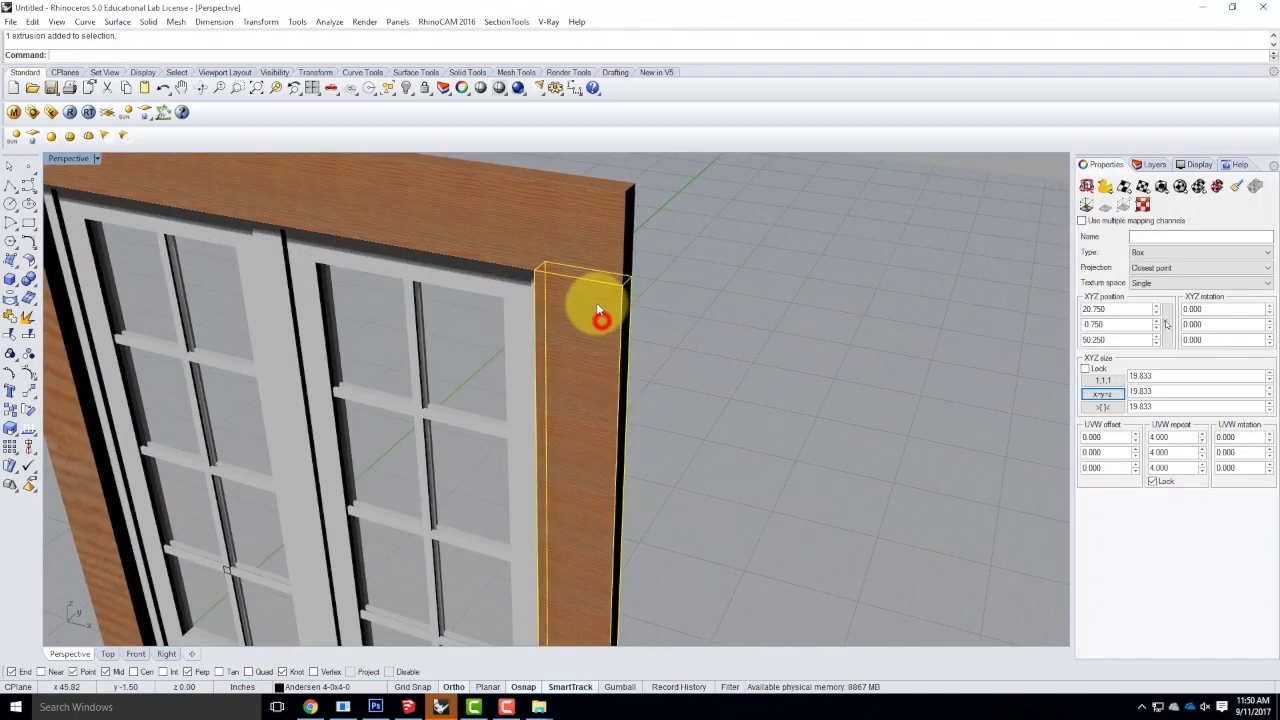
scroll(592, 370, "down", 5)
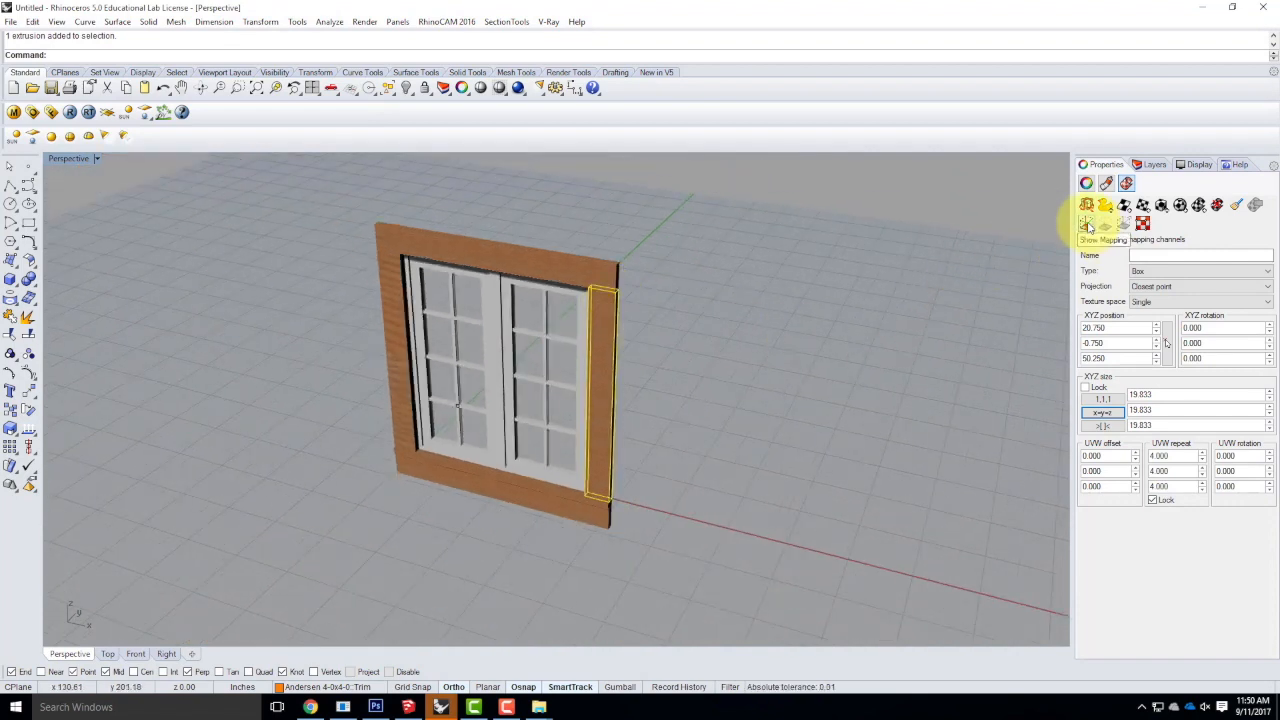
left_click(1087, 224)
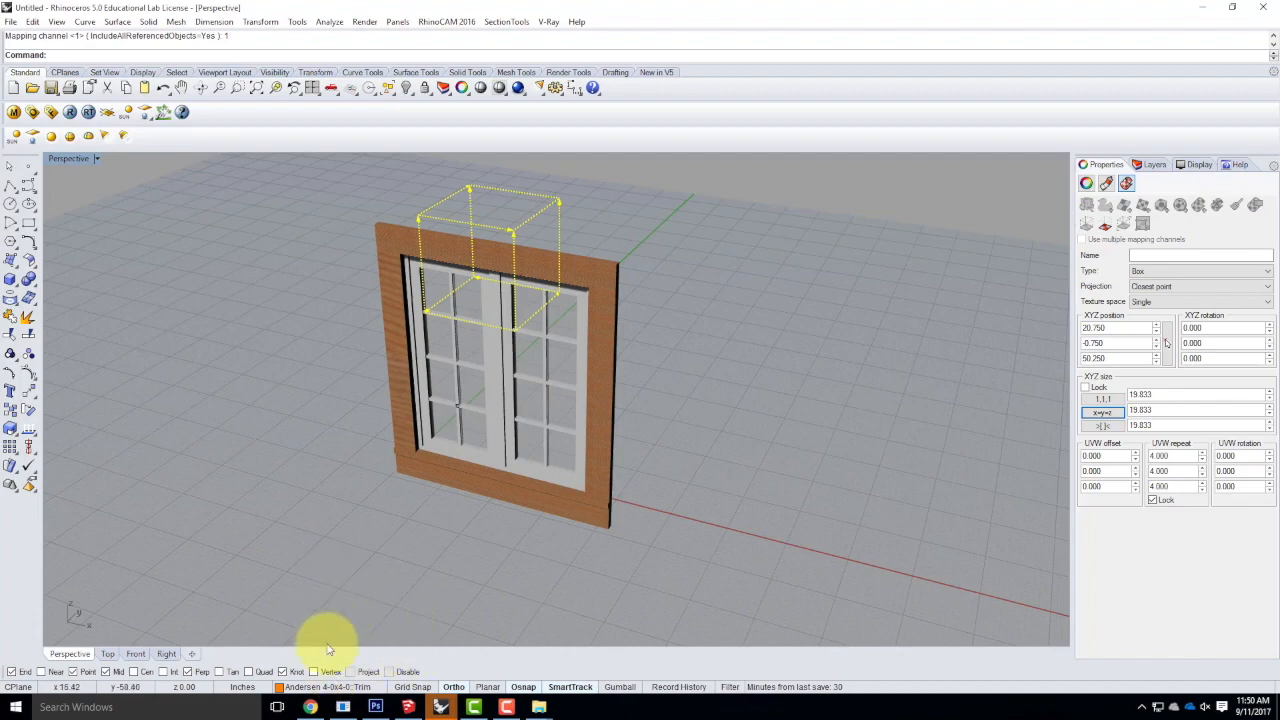
left_click(631, 687)
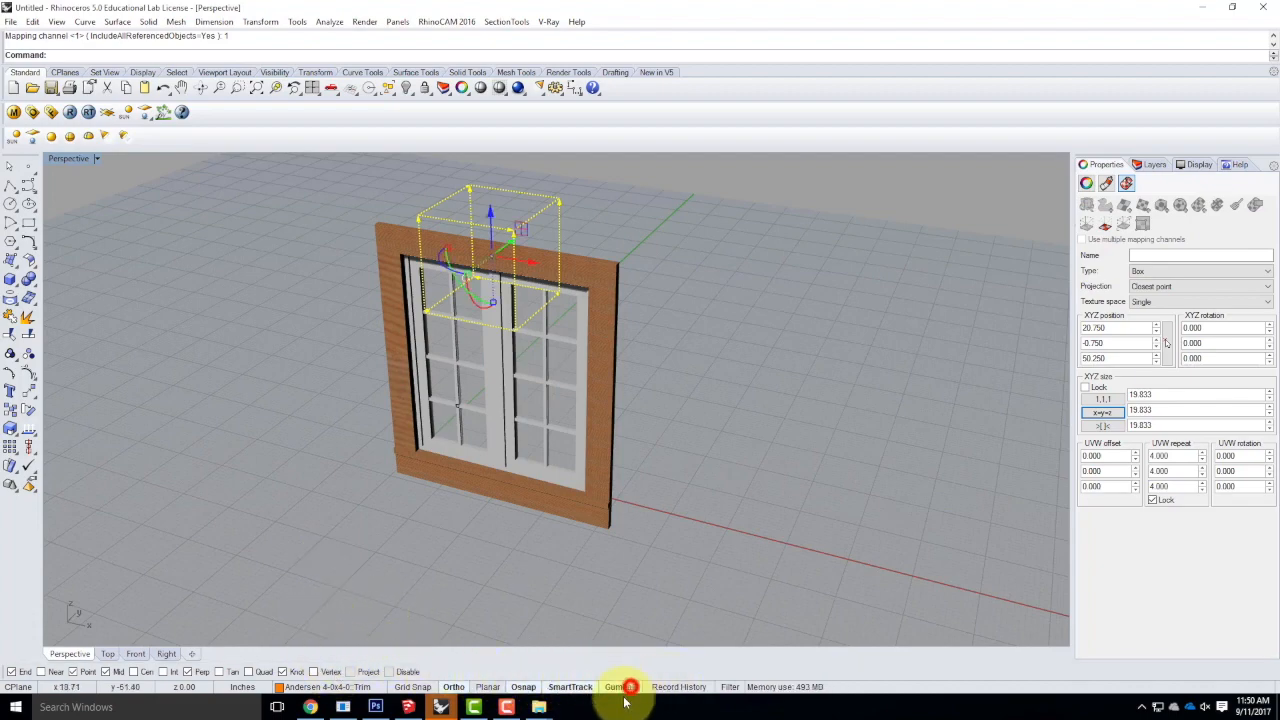
Rotate the right trim board's mapping box with the Gumball's green arc so the wood grain runs along the board's length.
right_click_drag(457, 300, 541, 294)
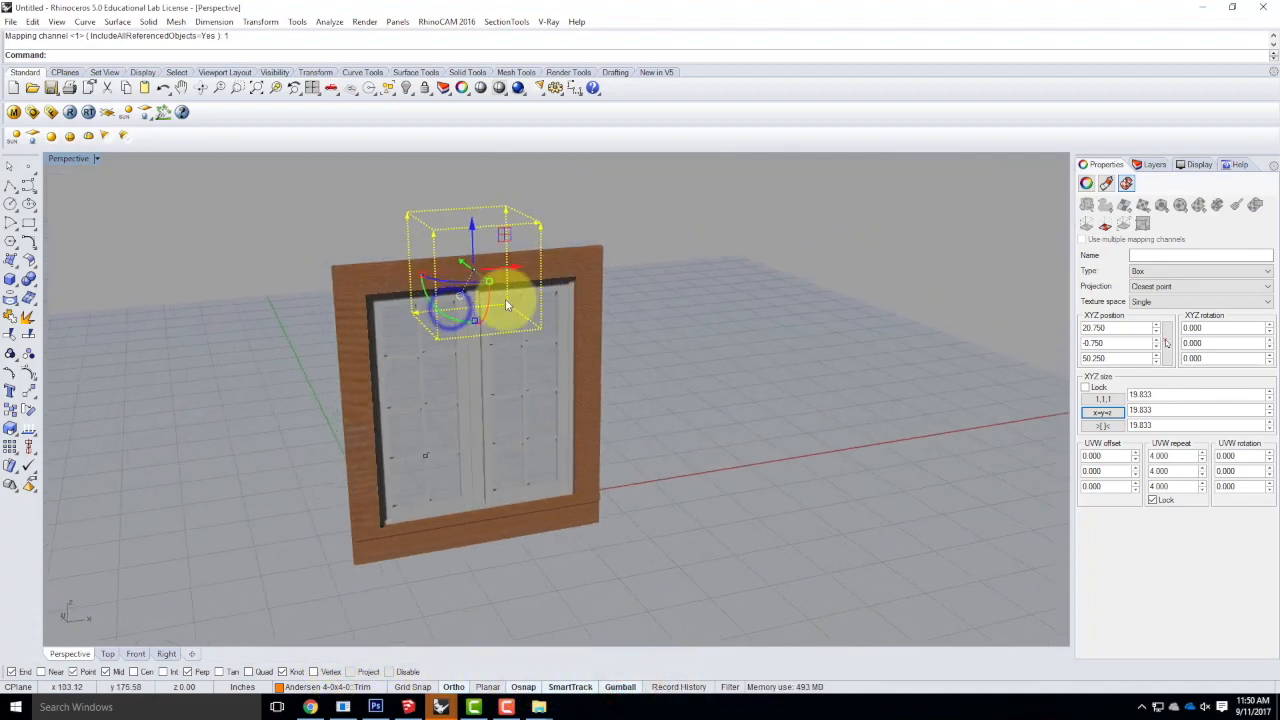
scroll(503, 297, "up", 6)
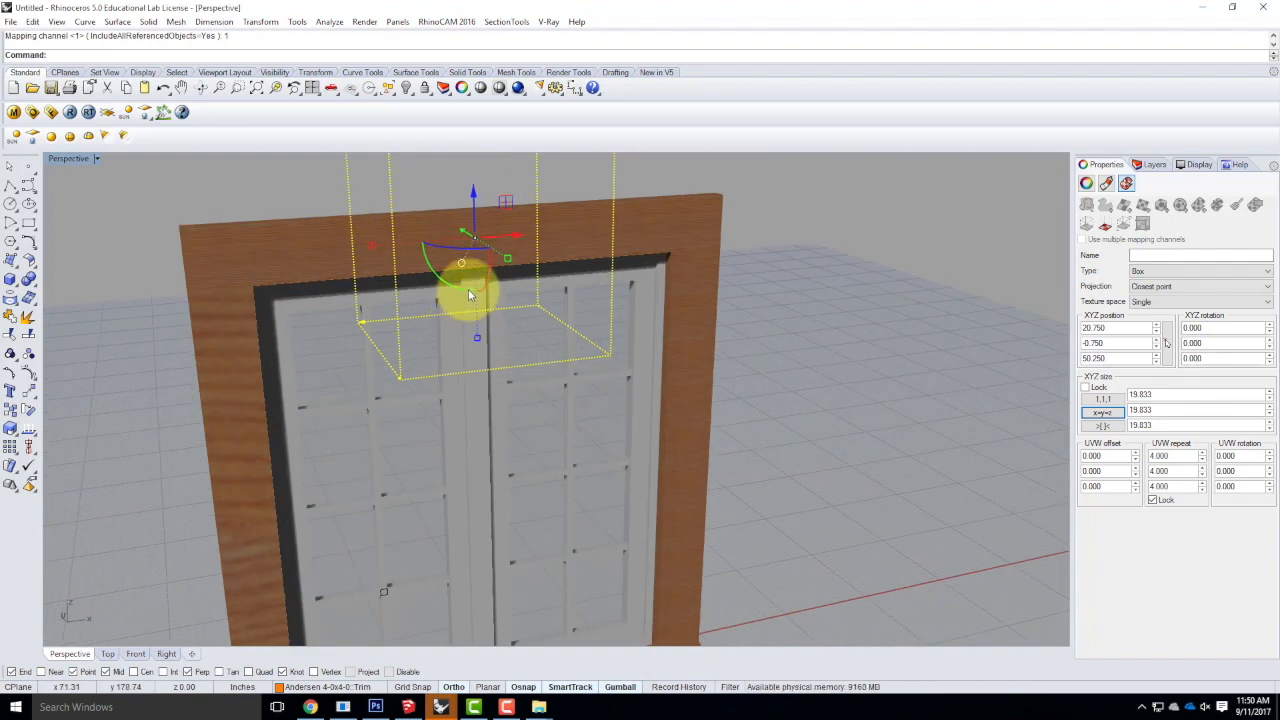
left_click_drag(468, 293, 381, 268)
left_click(775, 335)
right_click_drag(920, 377, 648, 250)
scroll(648, 250, "up", 4)
scroll(662, 340, "down", 4)
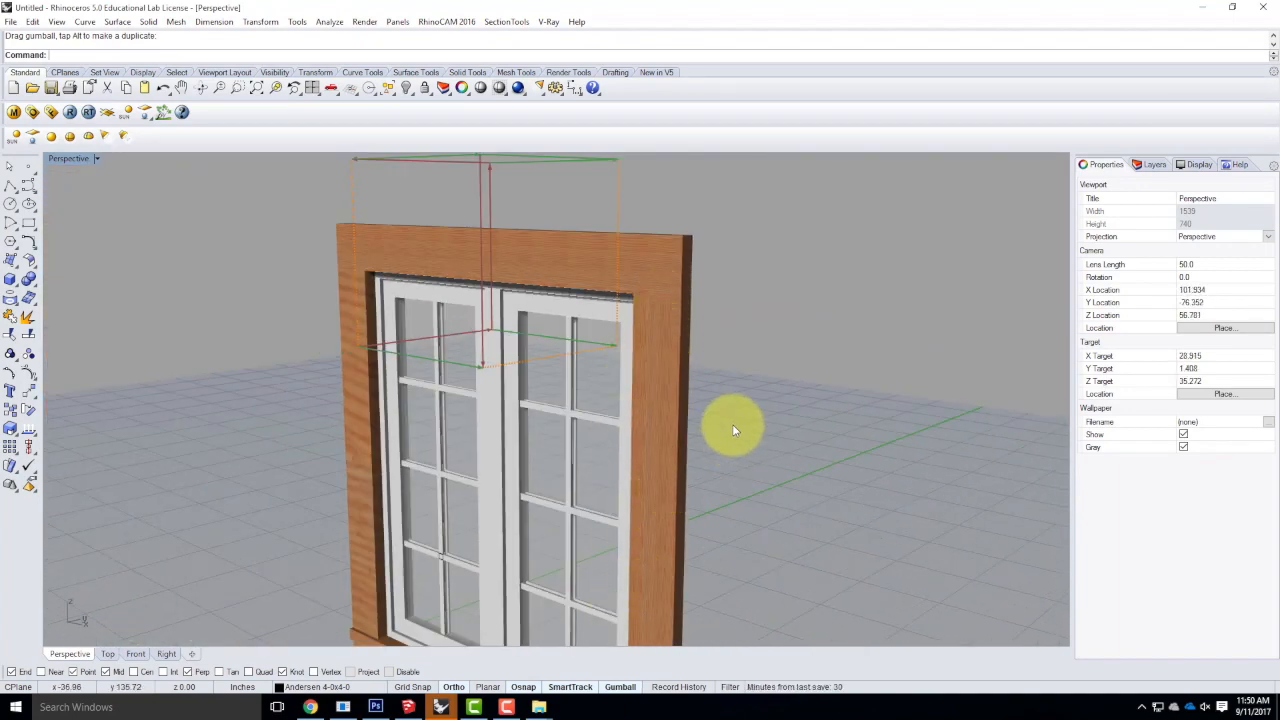
mouse_move(751, 406)
right_mouse_down()
mouse_move(705, 406)
mouse_move(730, 413)
right_mouse_up()
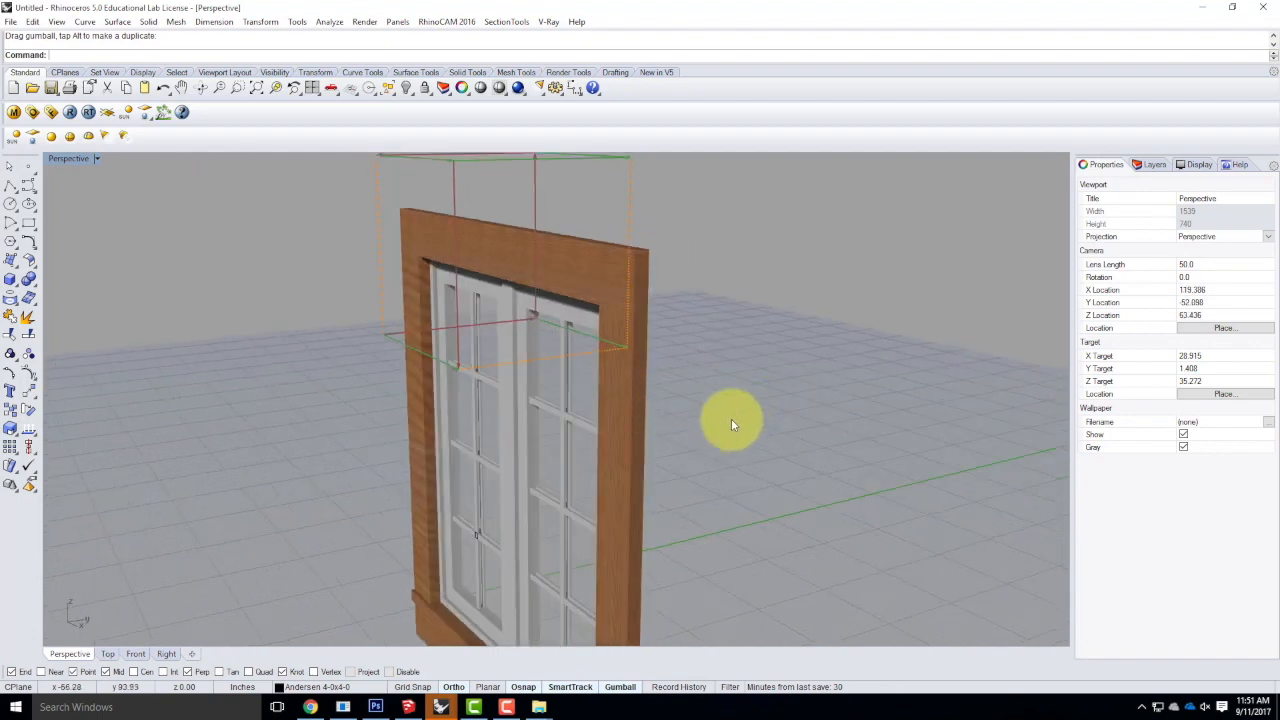
Match the texture mapping of the left vertical trim board to that of the right vertical trim board.
scroll(725, 414, "down", 6)
scroll(554, 405, "up", 3)
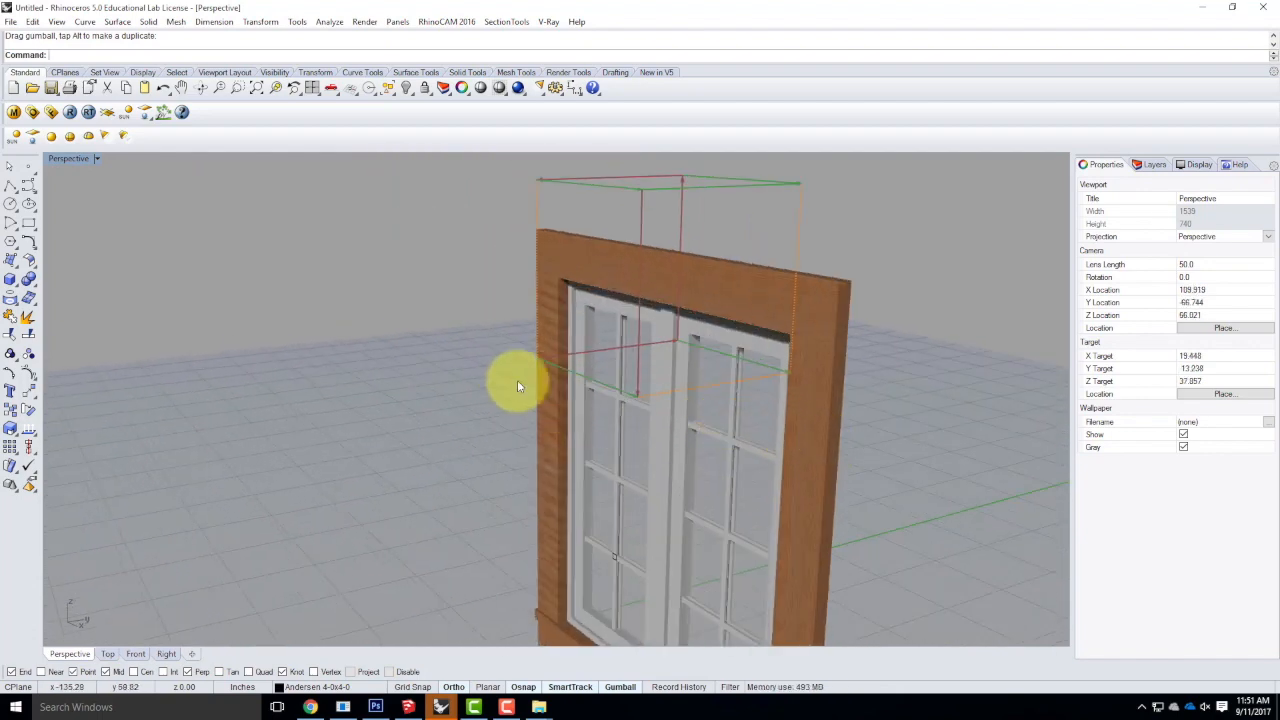
left_click(553, 412)
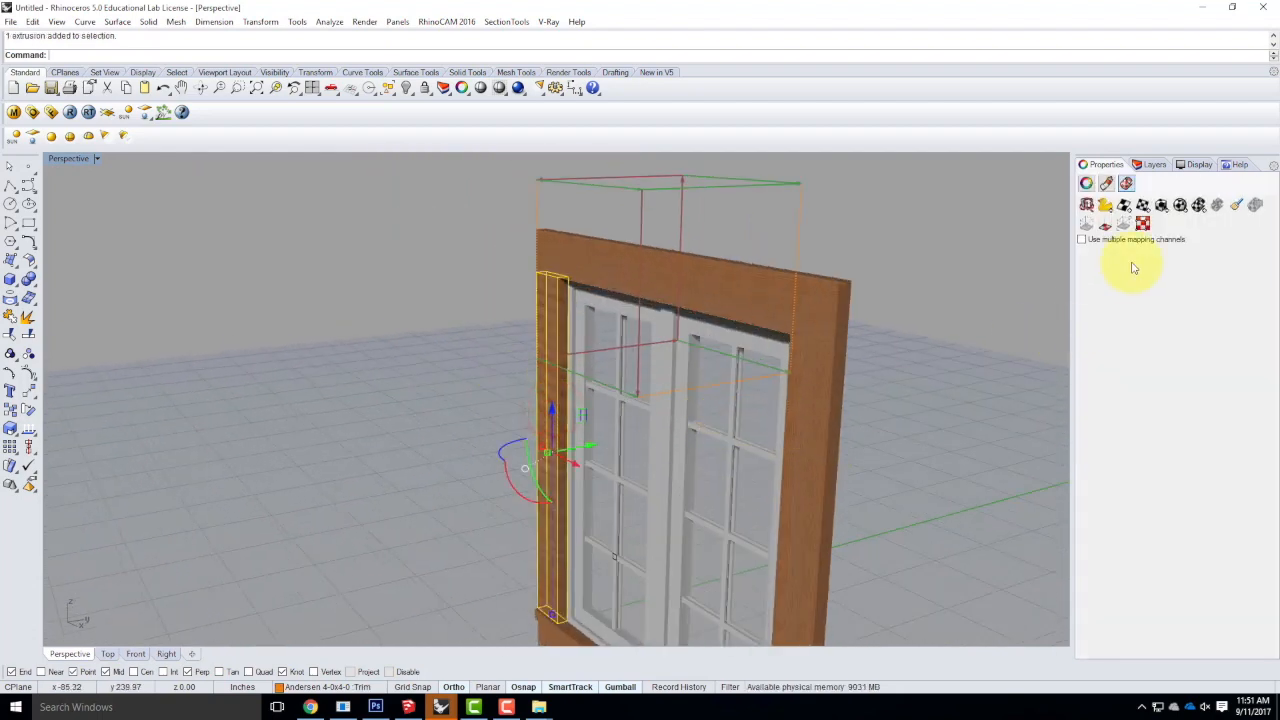
left_click(1238, 205)
left_click(816, 409)
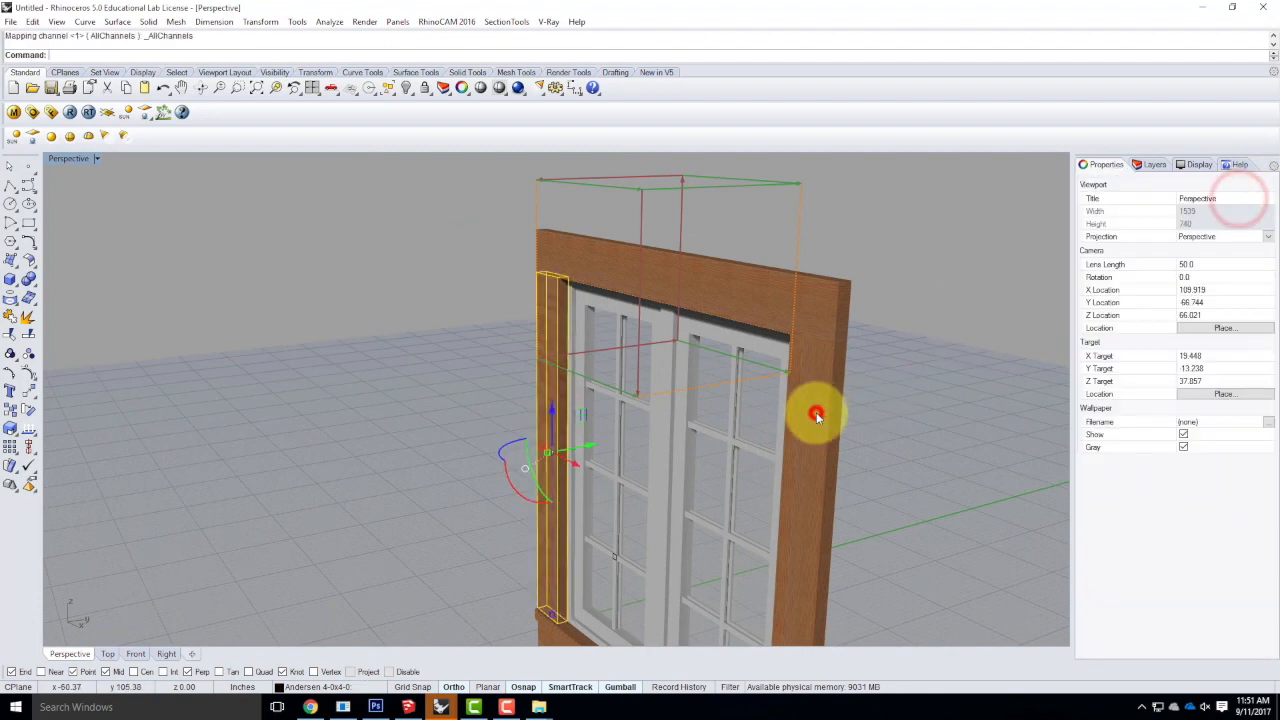
left_click(410, 319)
scroll(548, 295, "up", 5)
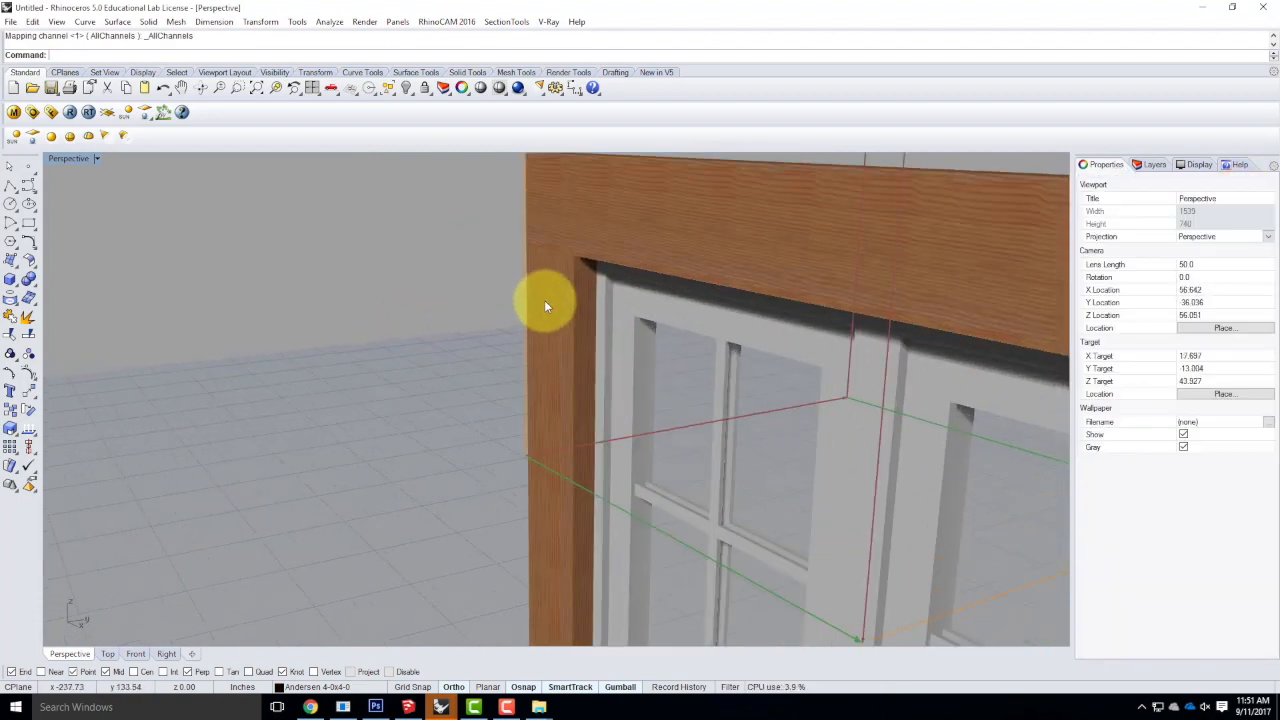
left_click(548, 331)
left_click(694, 214)
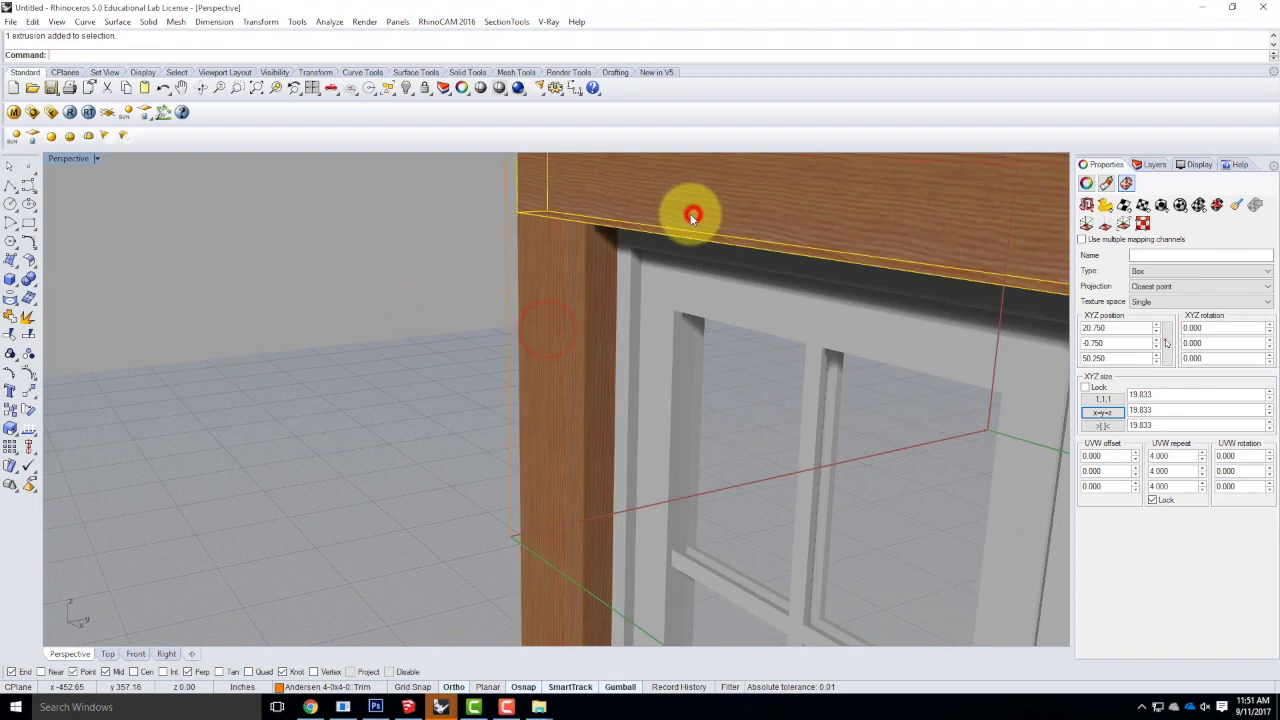
Match the texture mappings of the sill and the bottom trim board to that of the top trim board.
scroll(712, 284, "down", 6)
scroll(801, 567, "up", 5)
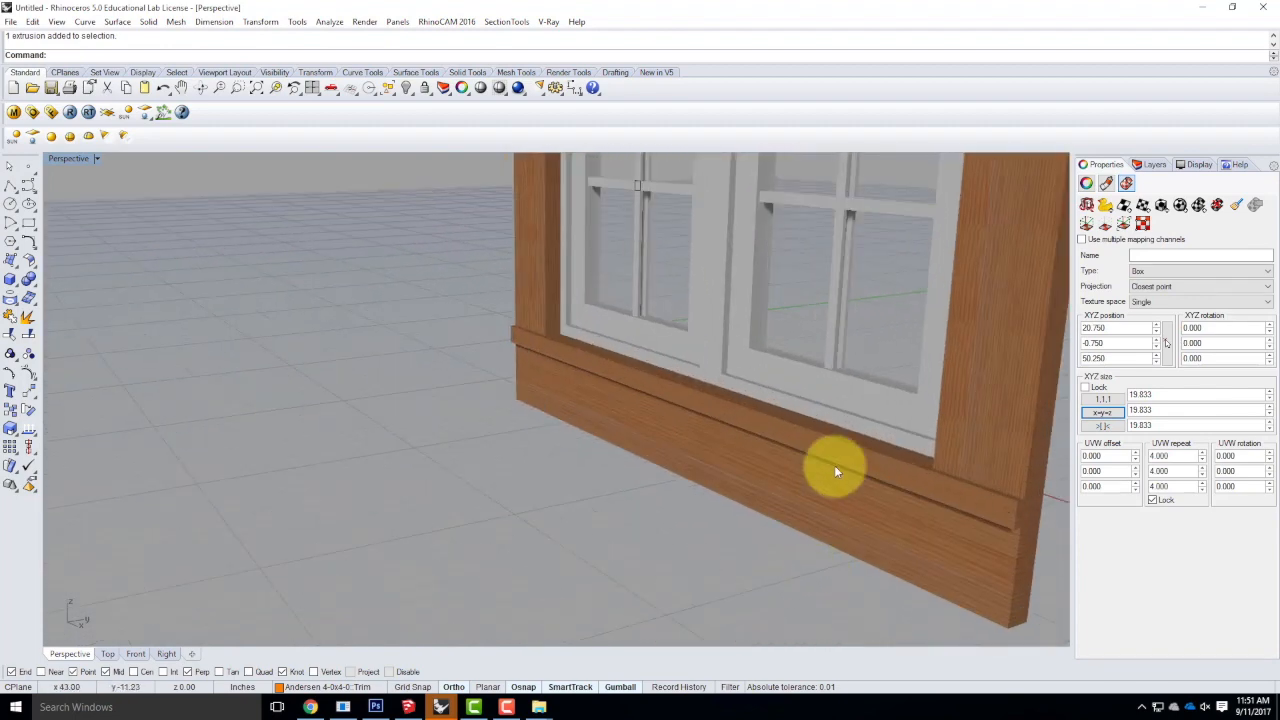
scroll(554, 519, "down", 5)
left_click(953, 446)
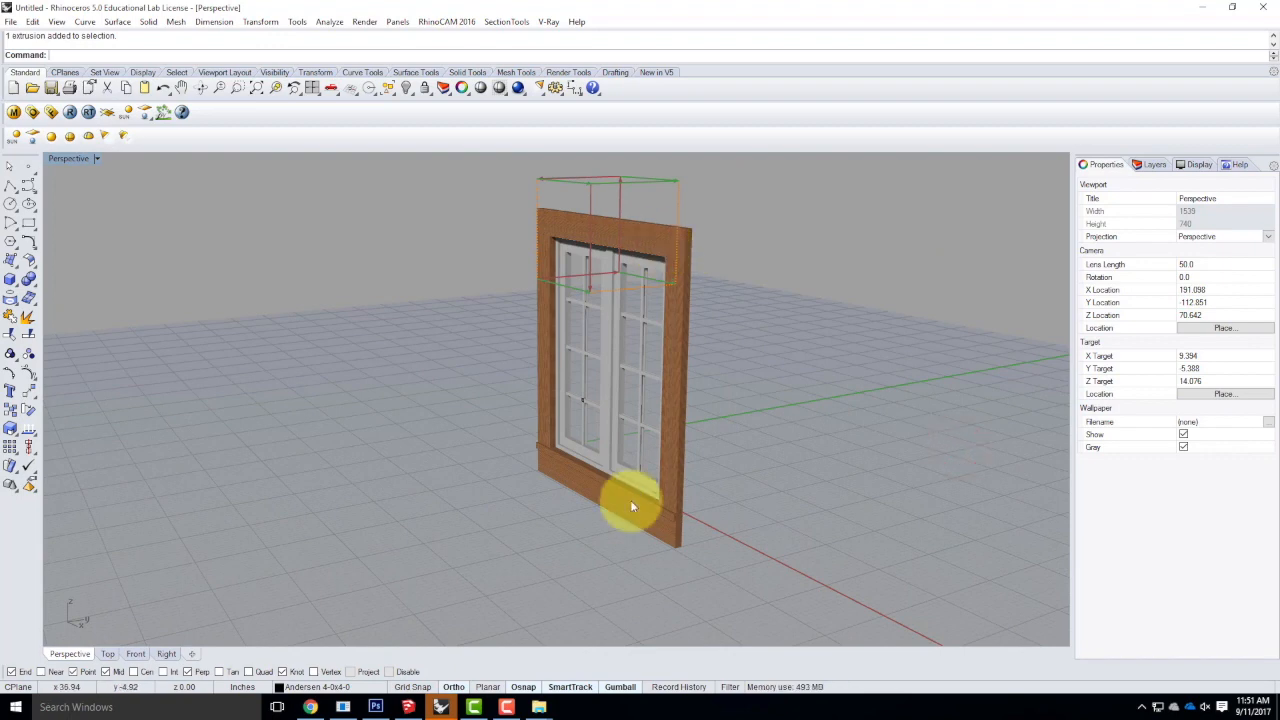
left_click(632, 505)
left_click(1232, 205)
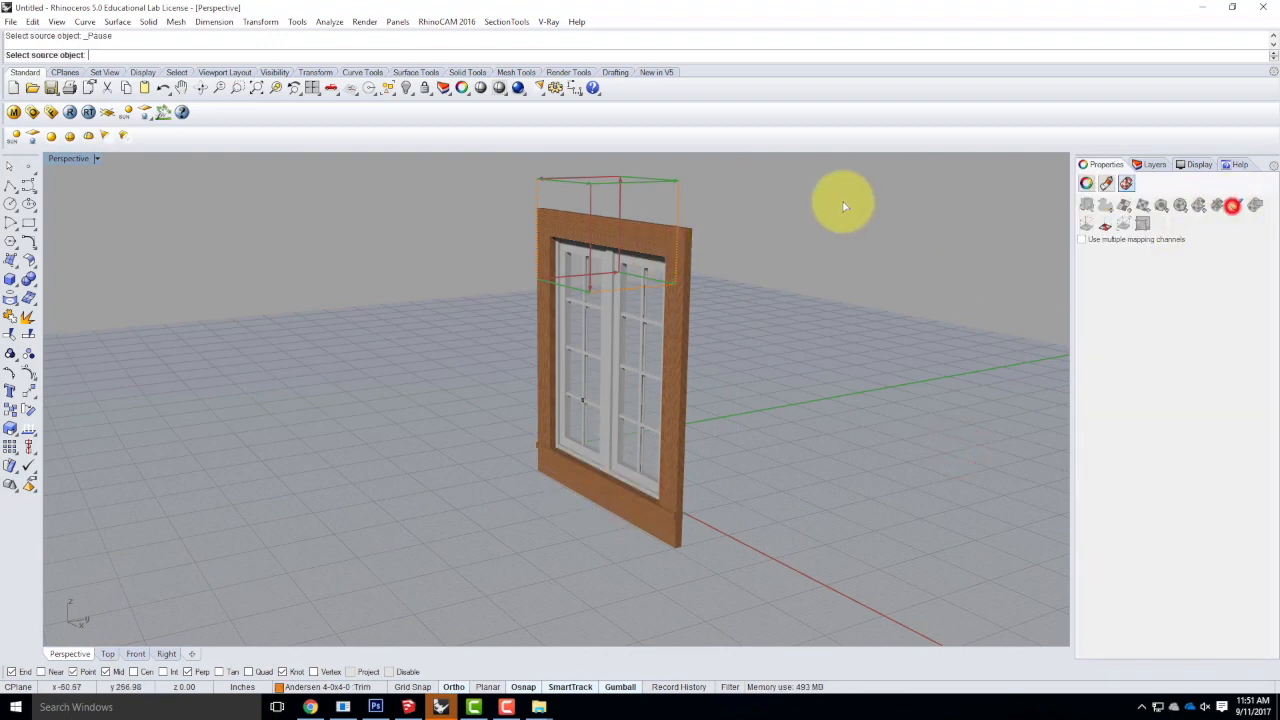
left_click(652, 237)
left_click(597, 503)
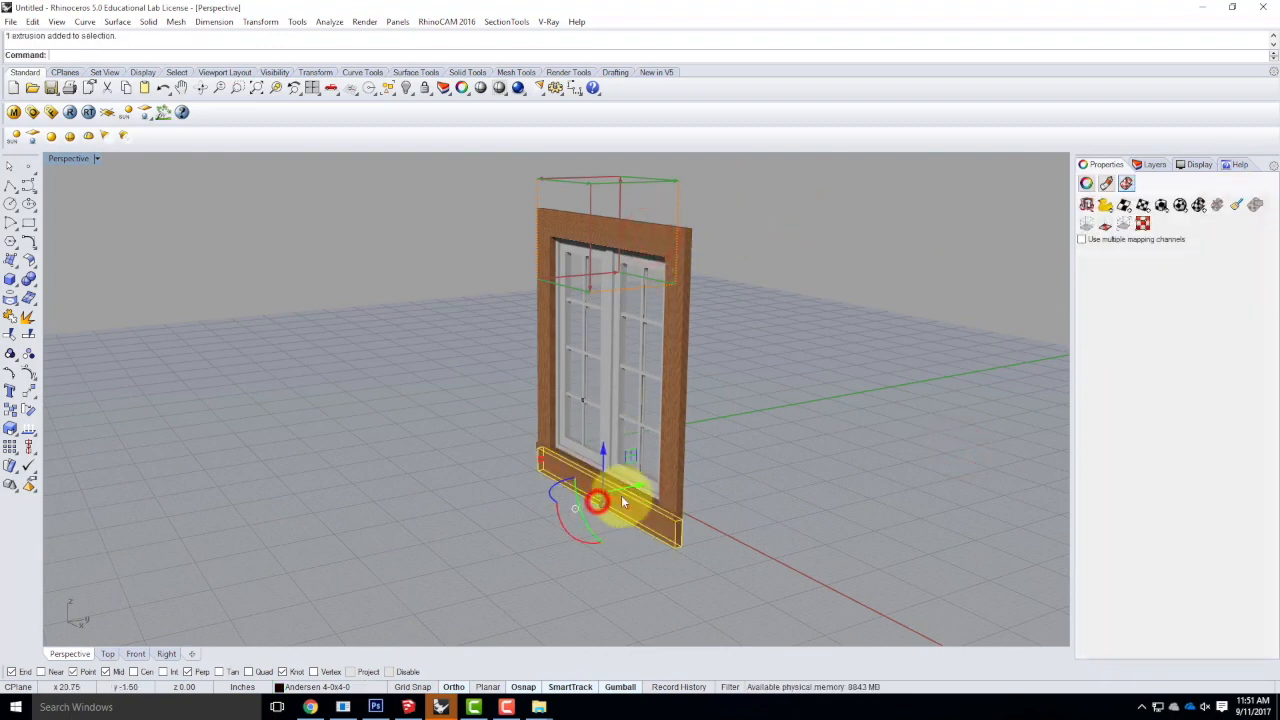
left_click(1230, 207)
left_click(651, 232)
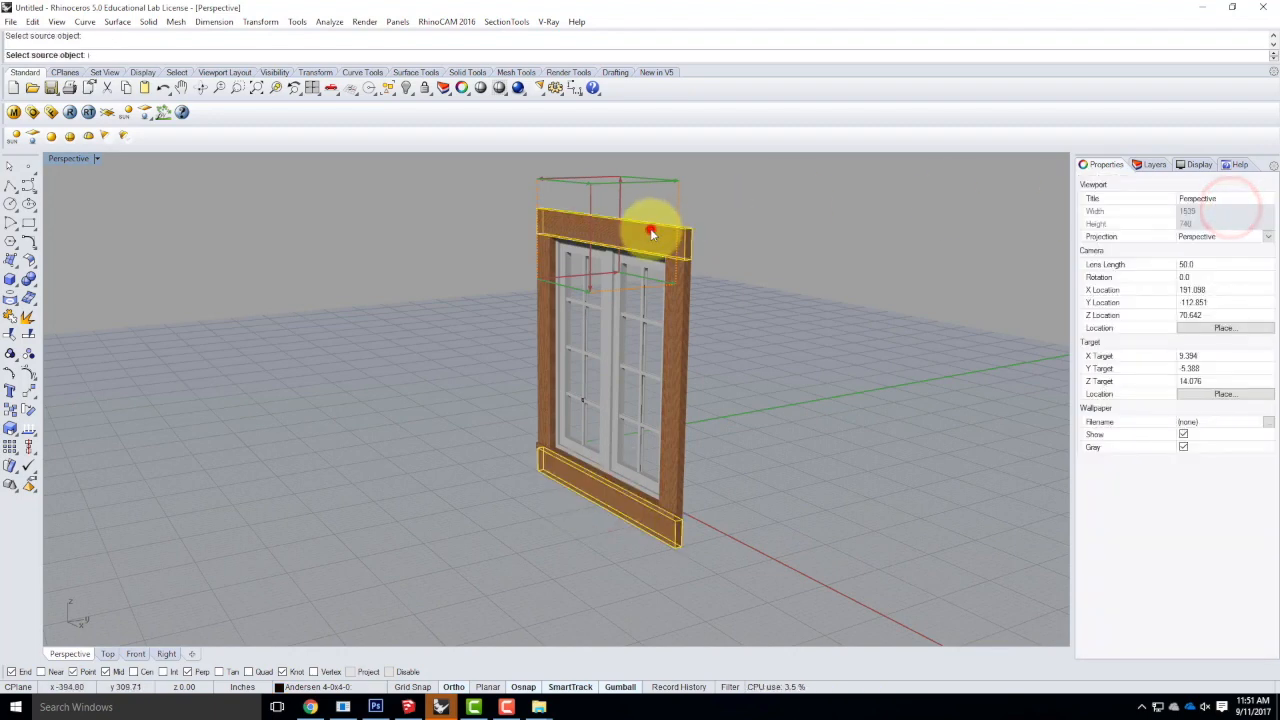
left_click(866, 287)
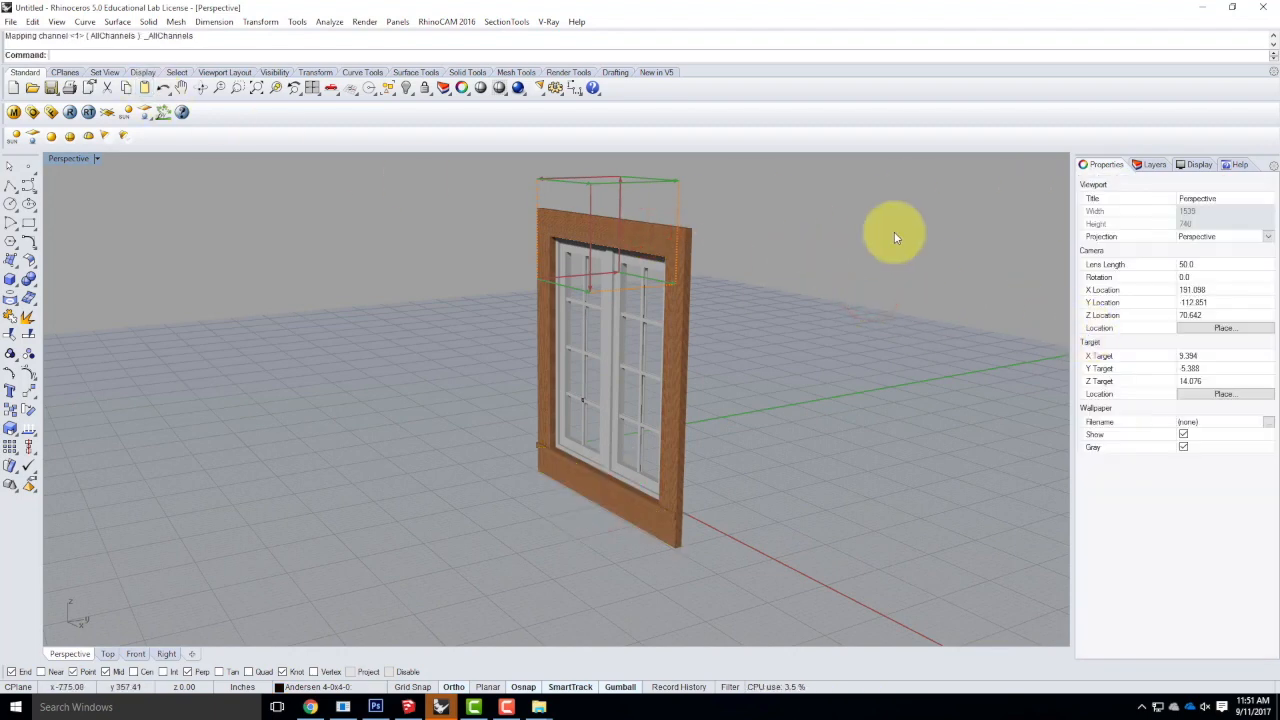
Hide the texture mapping box of the right vertical trim board and turn off the Gumball.
left_click(1146, 165)
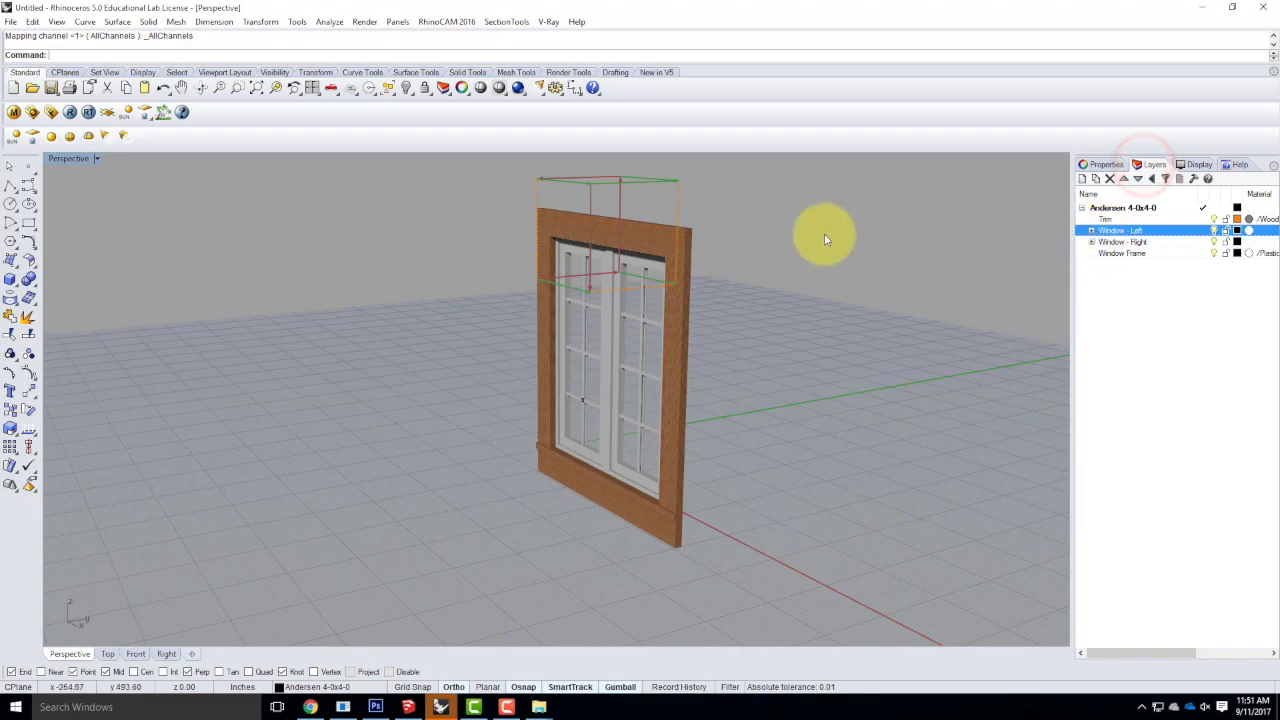
left_click(748, 312)
right_click_drag(637, 338, 729, 291)
scroll(632, 246, "up", 11)
scroll(730, 294, "down", 5)
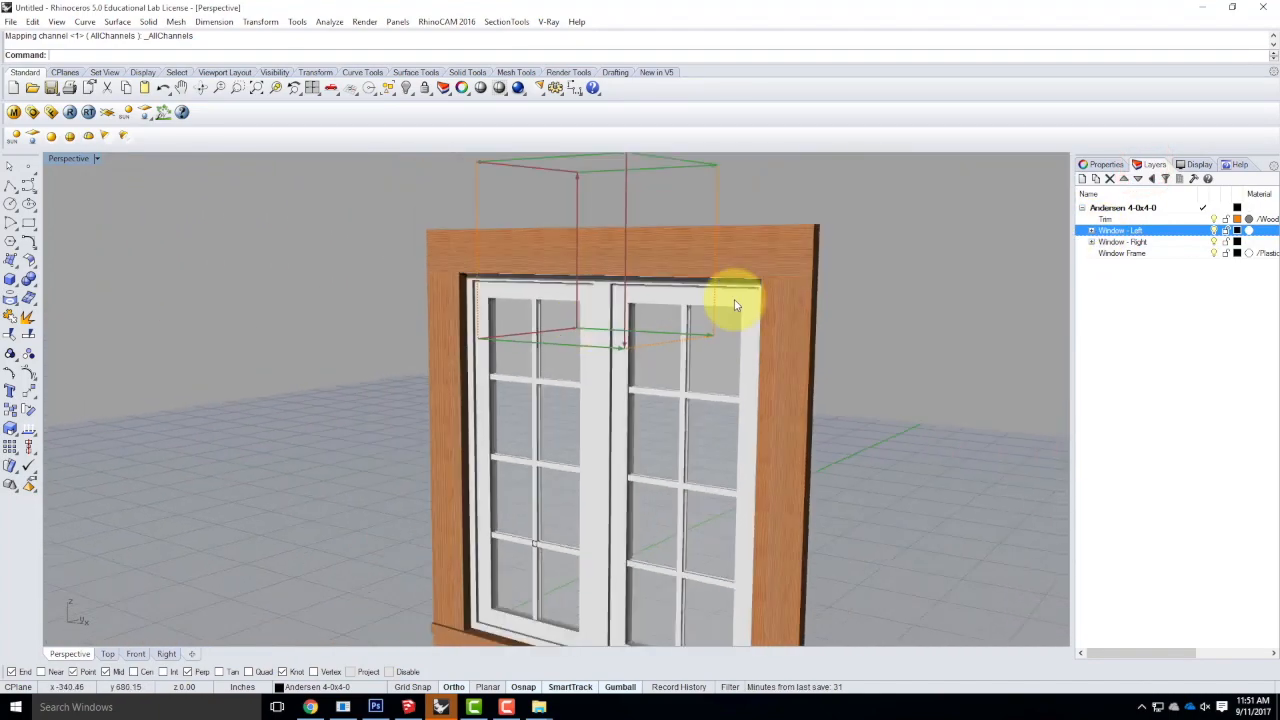
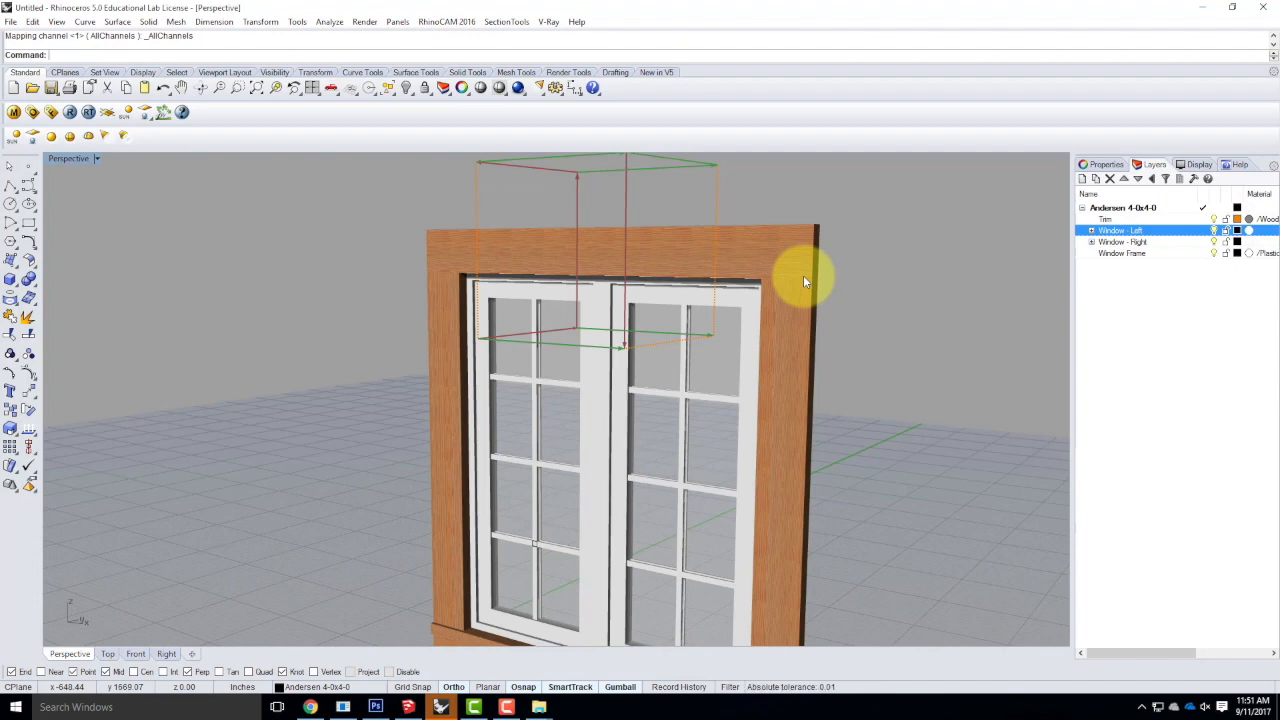
scroll(614, 203, "down", 4)
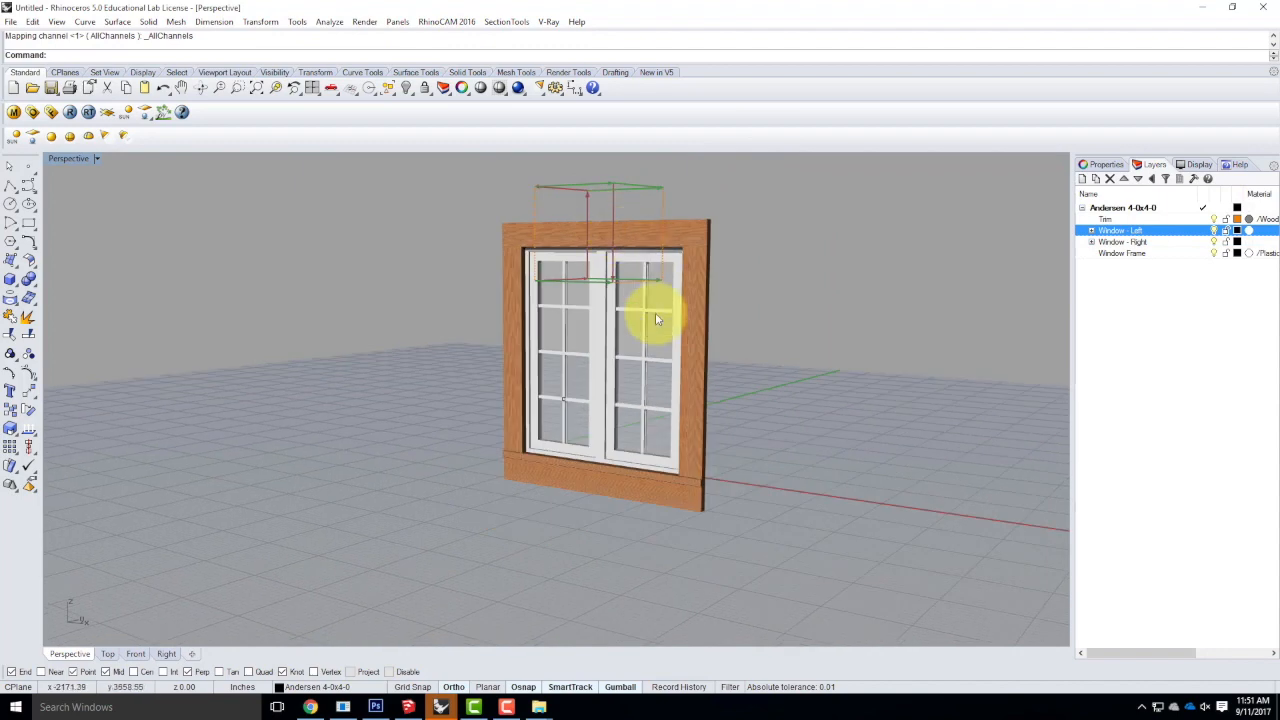
left_click(634, 229)
left_click(694, 280)
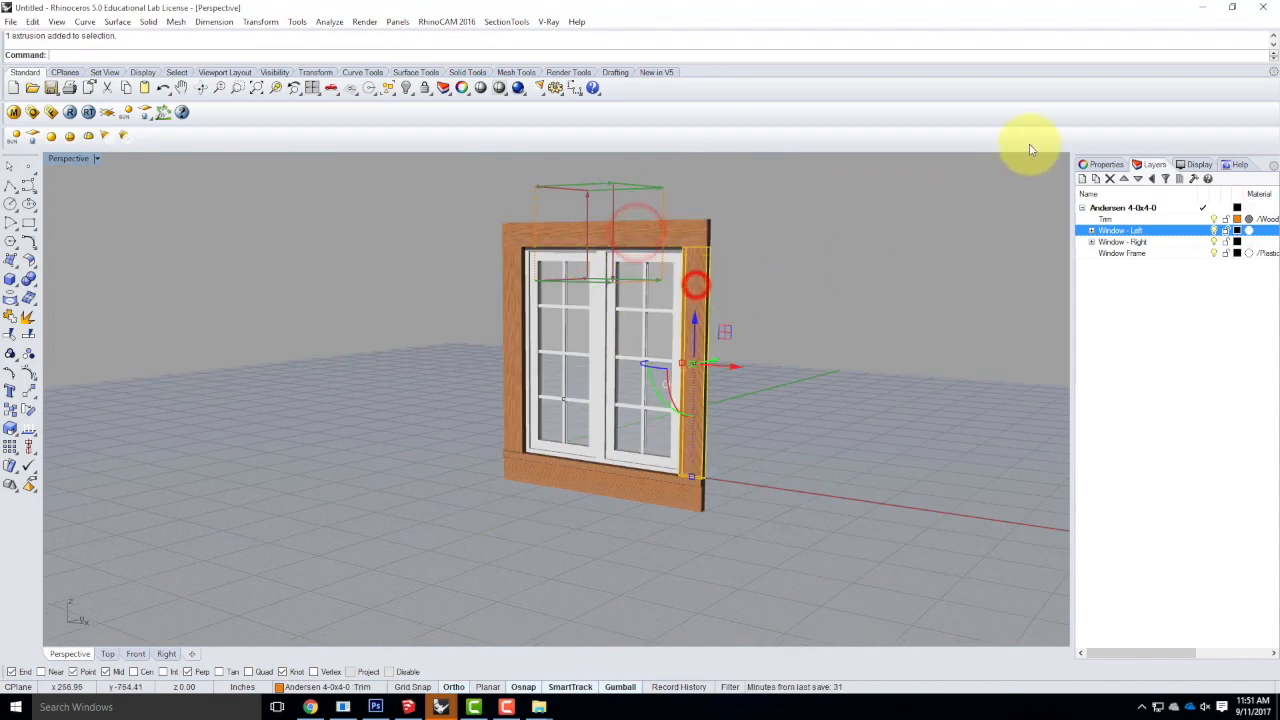
left_click(1104, 164)
left_click(1126, 183)
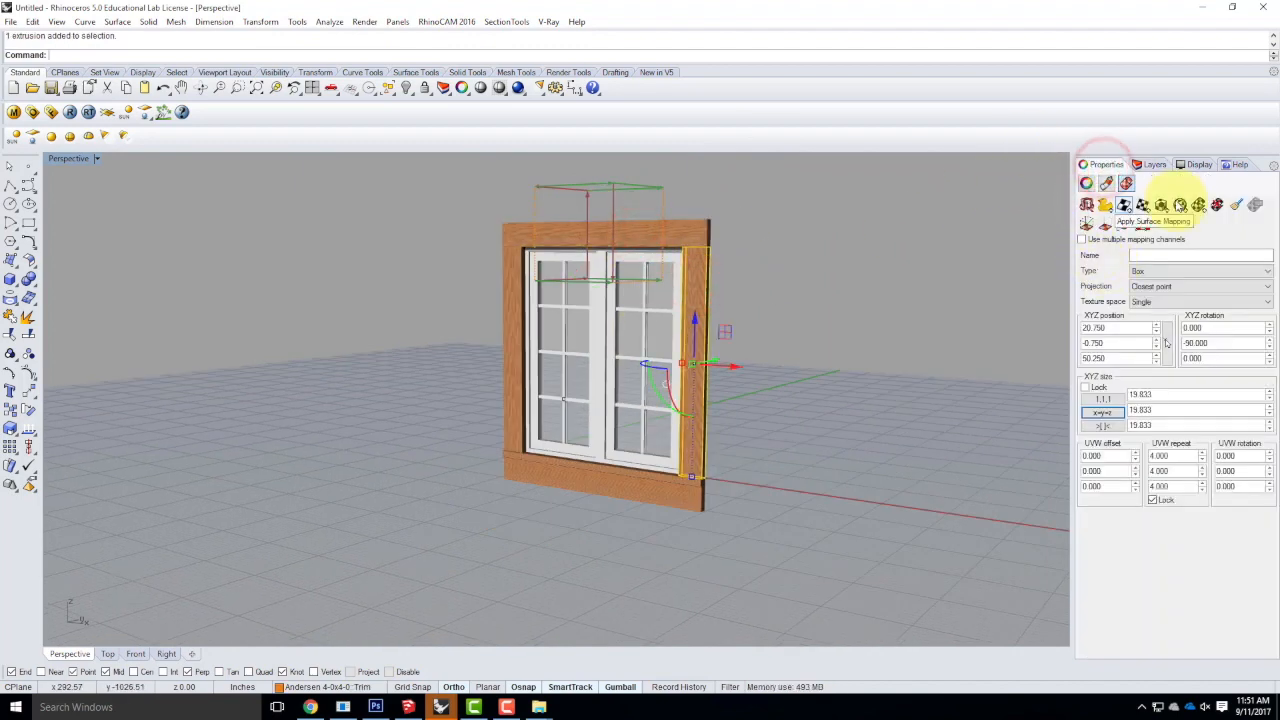
left_click(1104, 224)
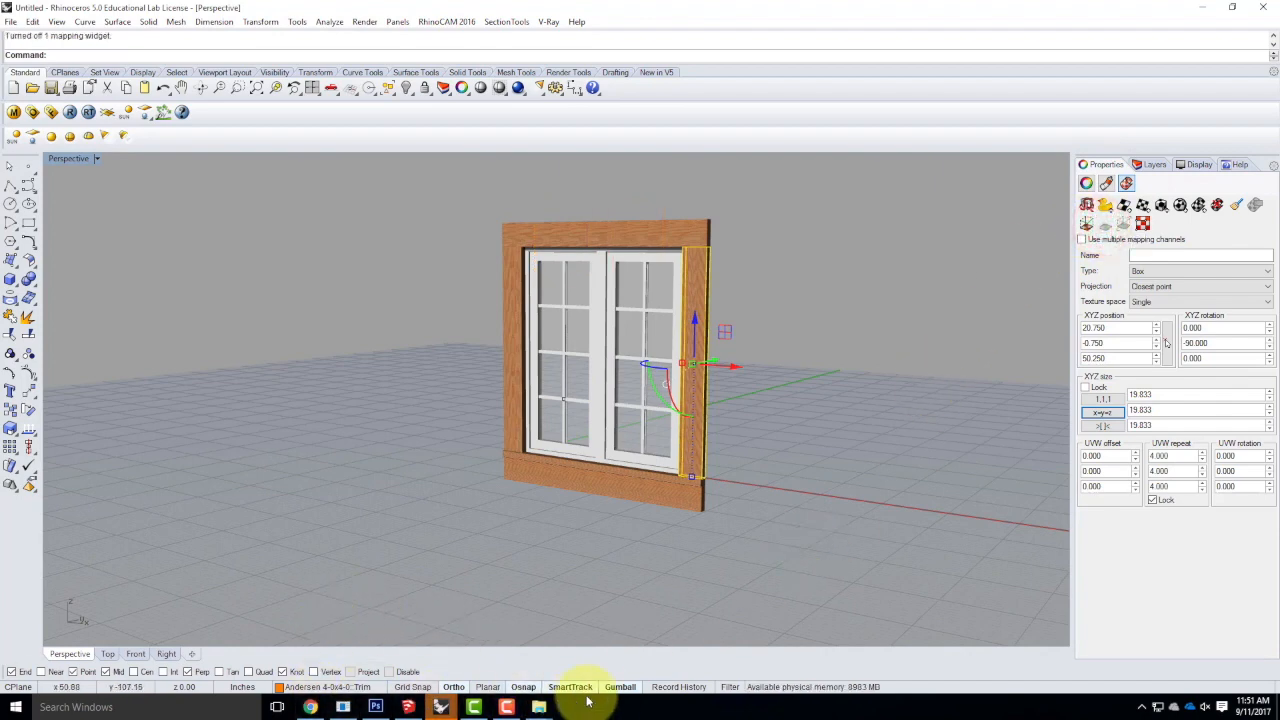
left_click(620, 688)
left_click(893, 480)
Try to select the objects placed directly on the Window - Right layer.
right_click_drag(816, 330, 813, 373)
scroll(600, 363, "up", 6)
mouse_move(588, 400)
right_mouse_down()
mouse_move(643, 397)
mouse_move(703, 361)
mouse_move(596, 357)
mouse_move(572, 406)
right_mouse_up()
right_click_drag(637, 361, 688, 329)
scroll(686, 328, "down", 6)
scroll(684, 320, "up", 8)
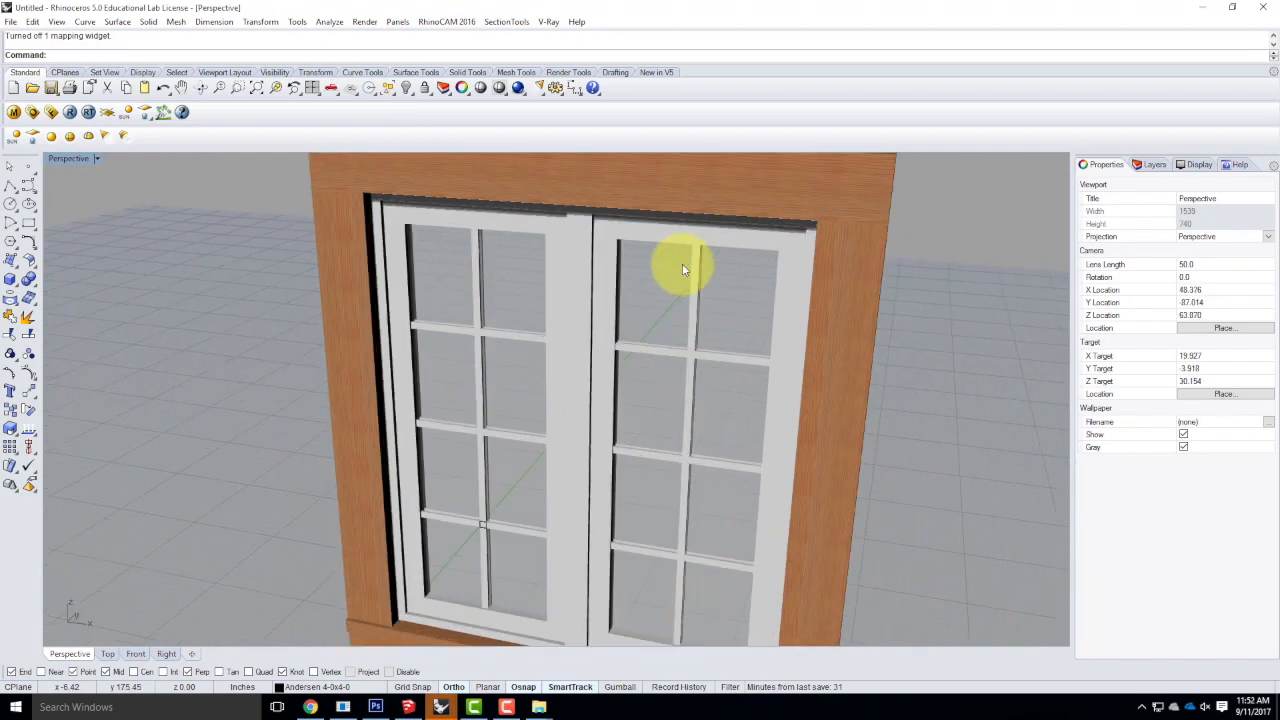
left_click(1153, 165)
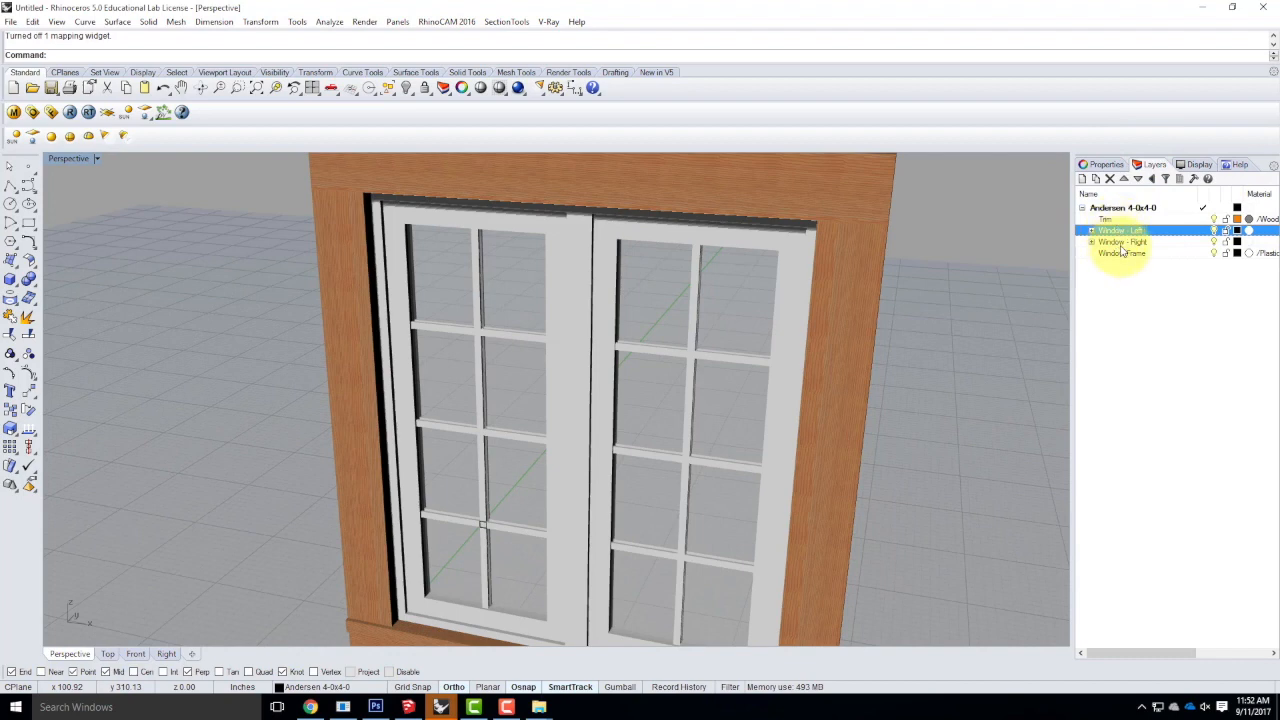
right_click(1122, 243)
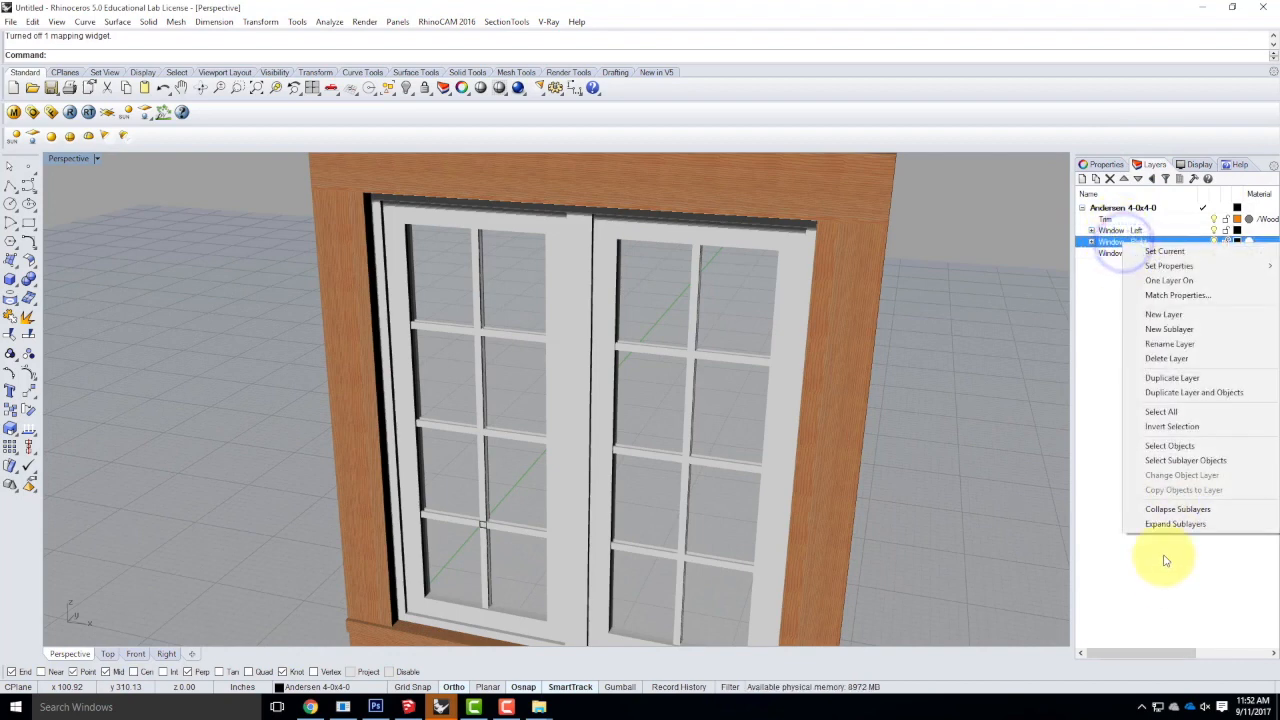
left_click(1170, 445)
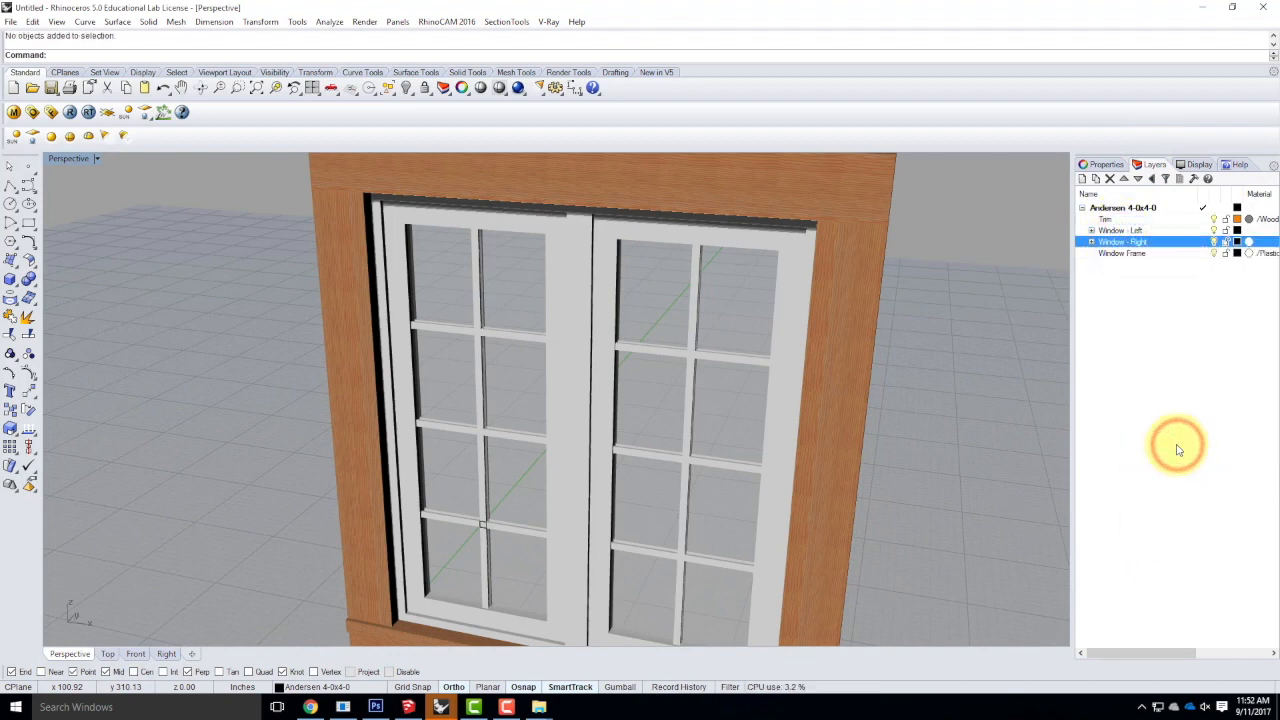
Switch the Perspective viewport to Shaded display and select all sublayer objects of the Window - Right layer.
left_click(99, 160)
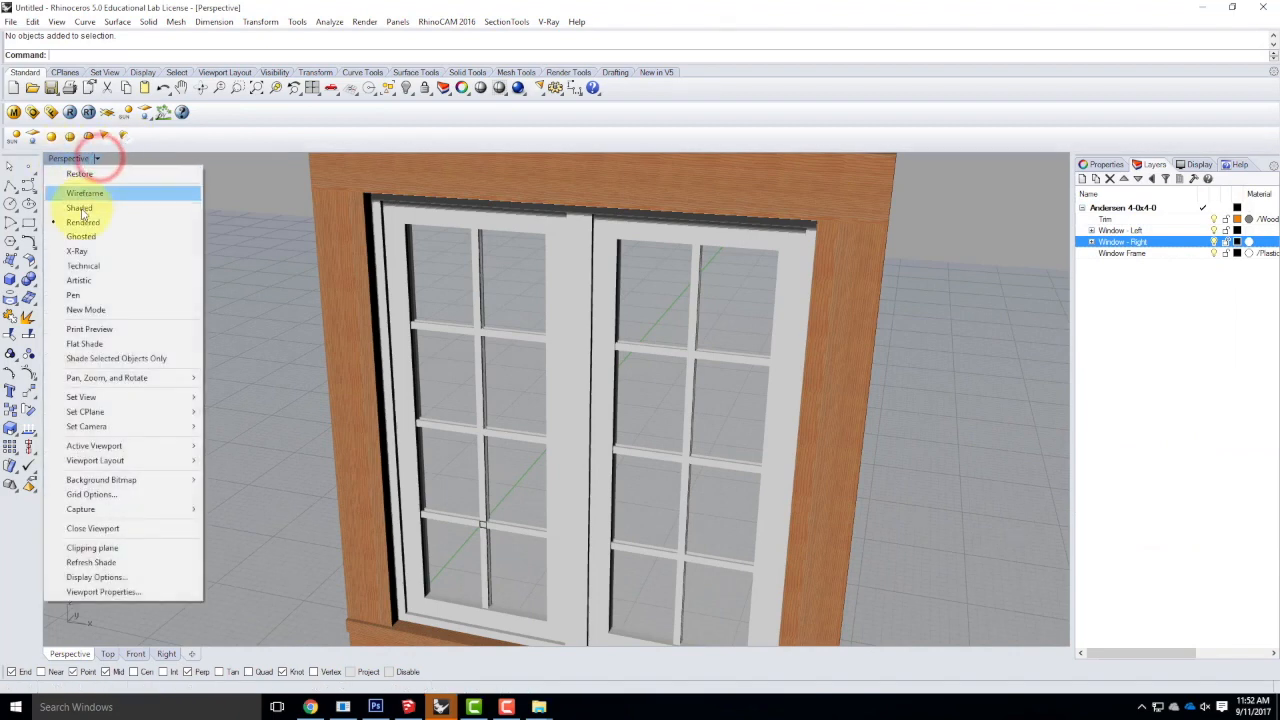
left_click(75, 207)
right_click(1122, 244)
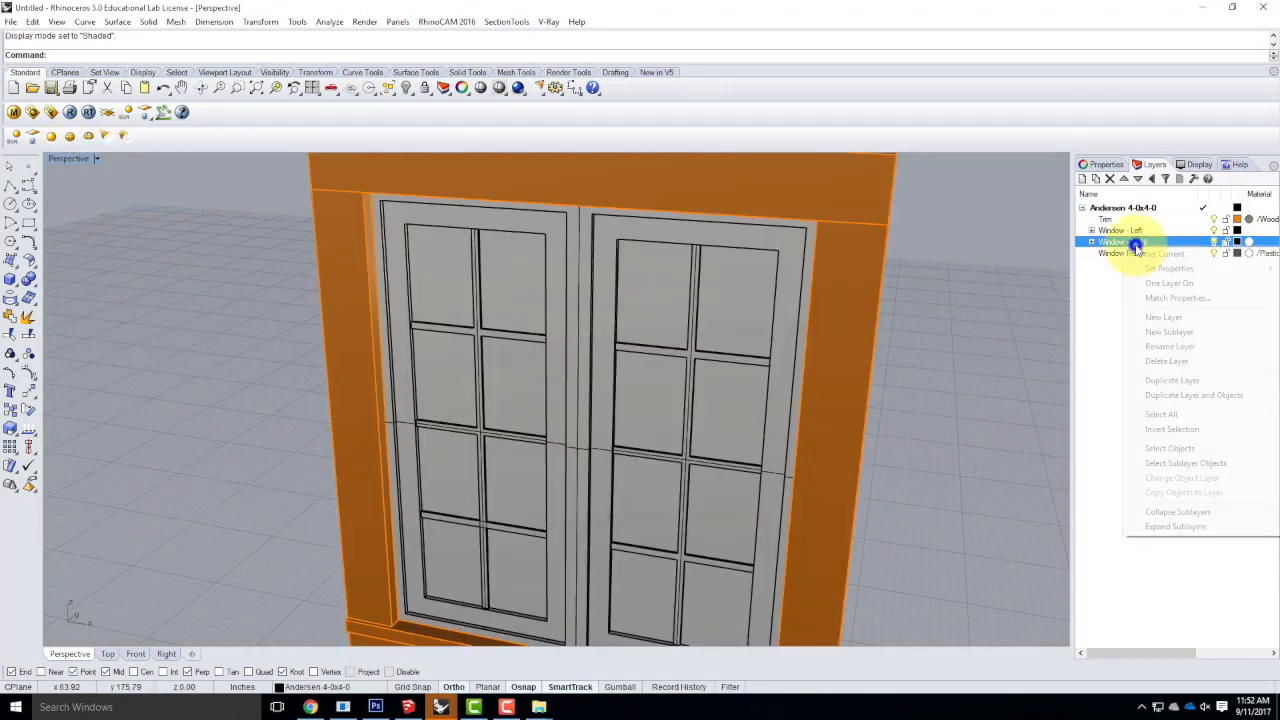
left_click(1185, 464)
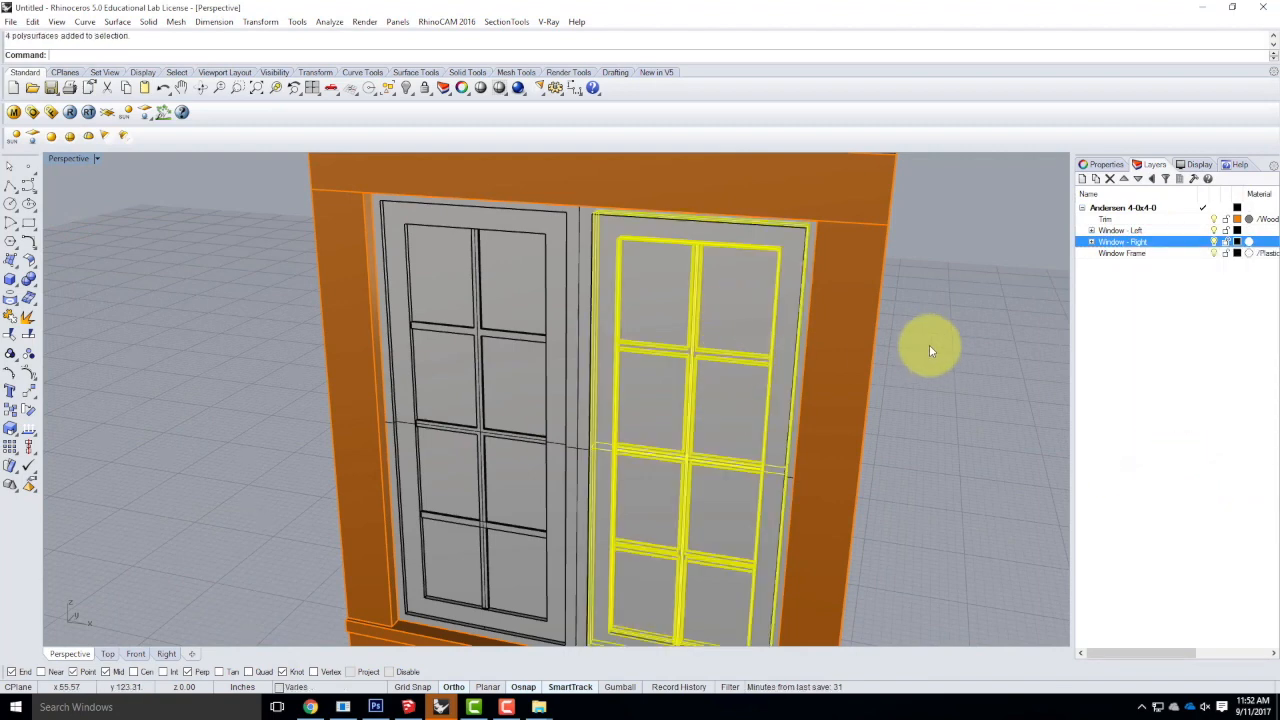
Try a 30-degree Rotate3D of the right window sash about its right vertical edge, referenced from its lower left corner, and undo it.
type("Rotate")
key("BackSpace")
key("BackSpace")
type("ate3D")
key("Return")
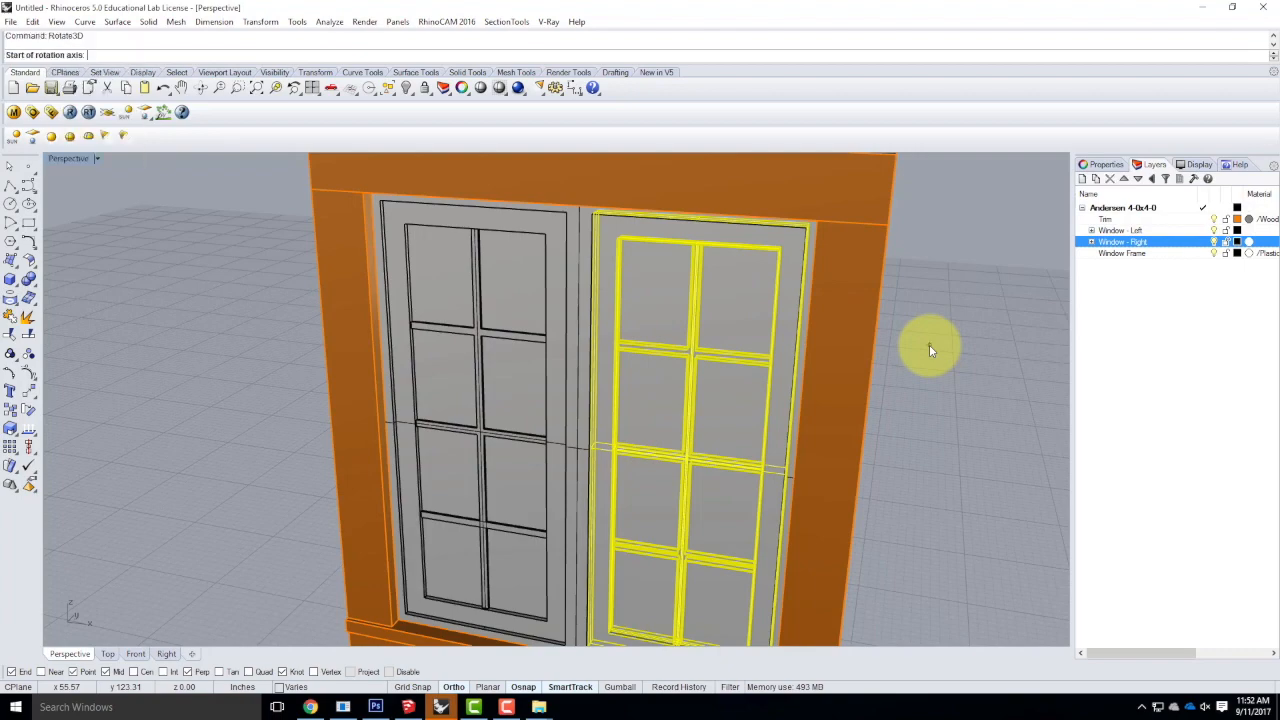
right_click_drag(804, 357, 871, 351)
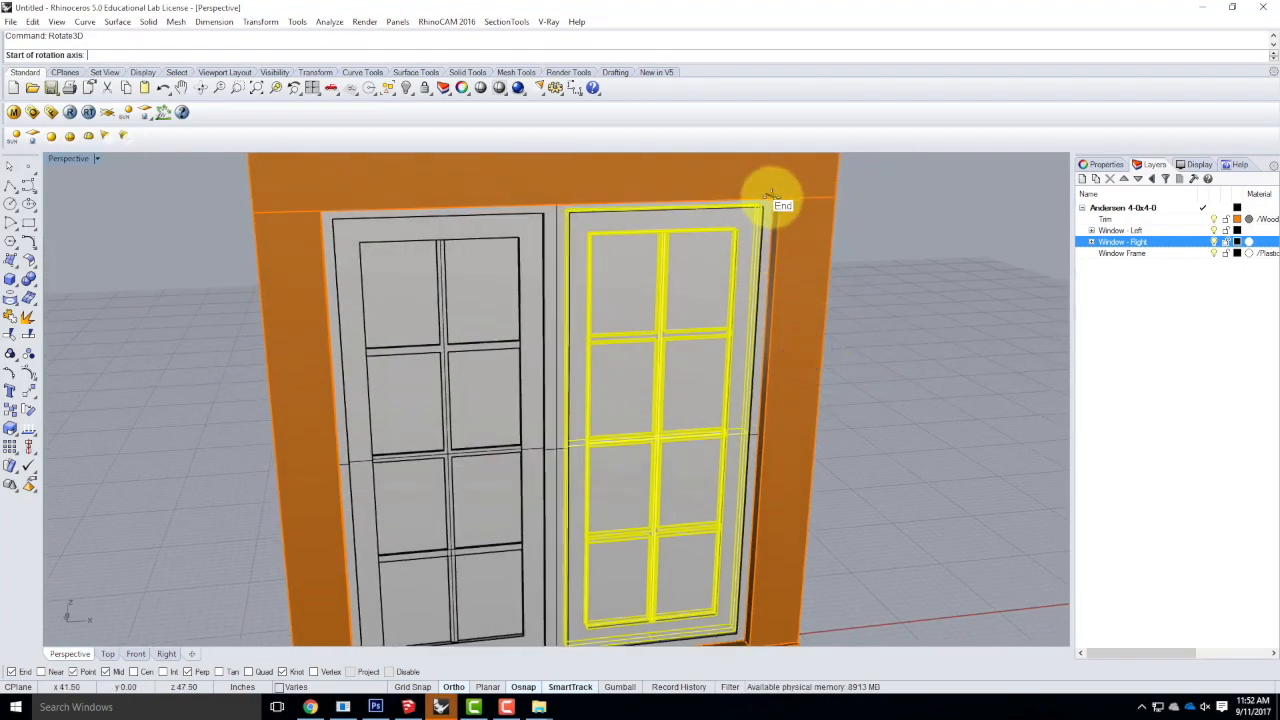
scroll(770, 203, "up", 5)
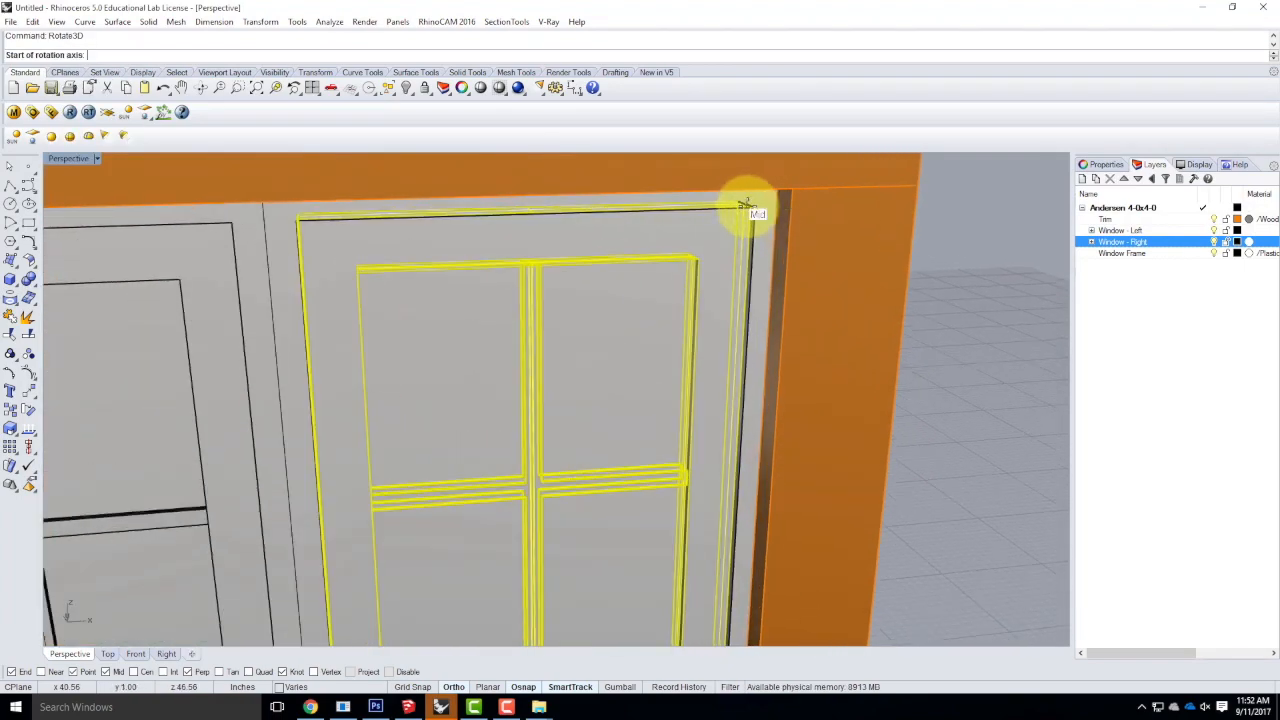
left_click(752, 207)
scroll(794, 508, "down", 5)
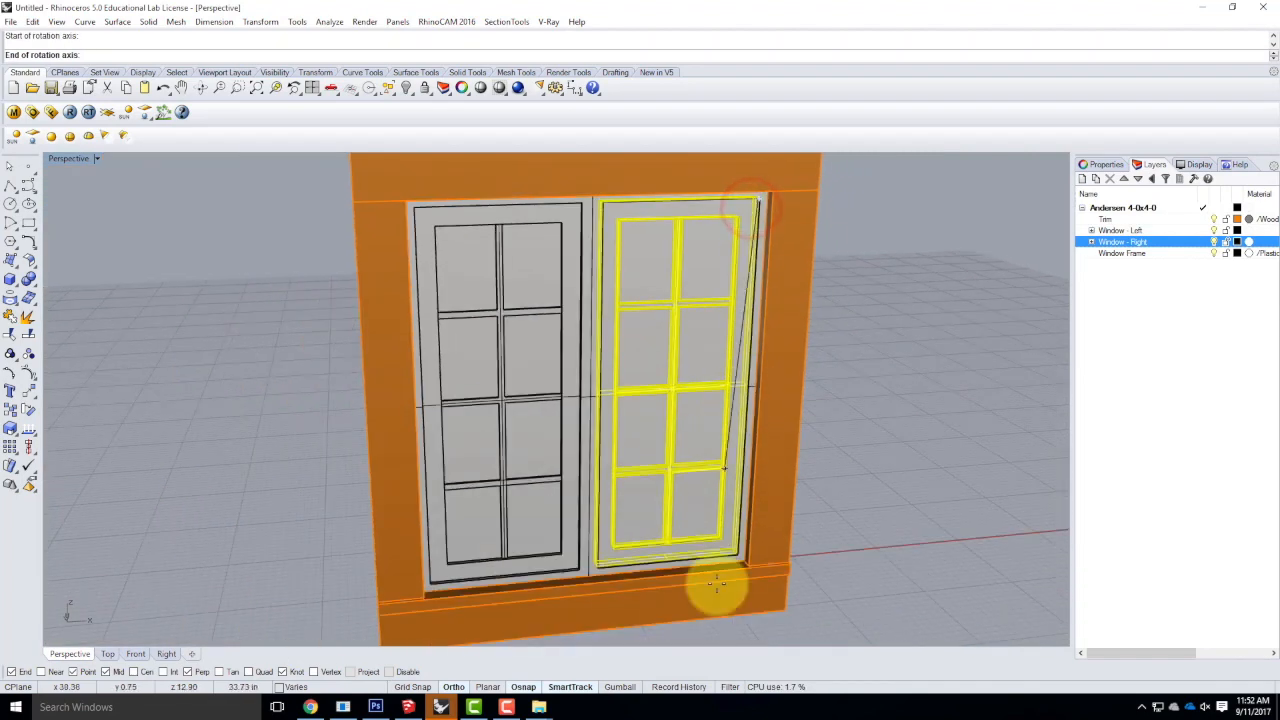
scroll(745, 545, "up", 5)
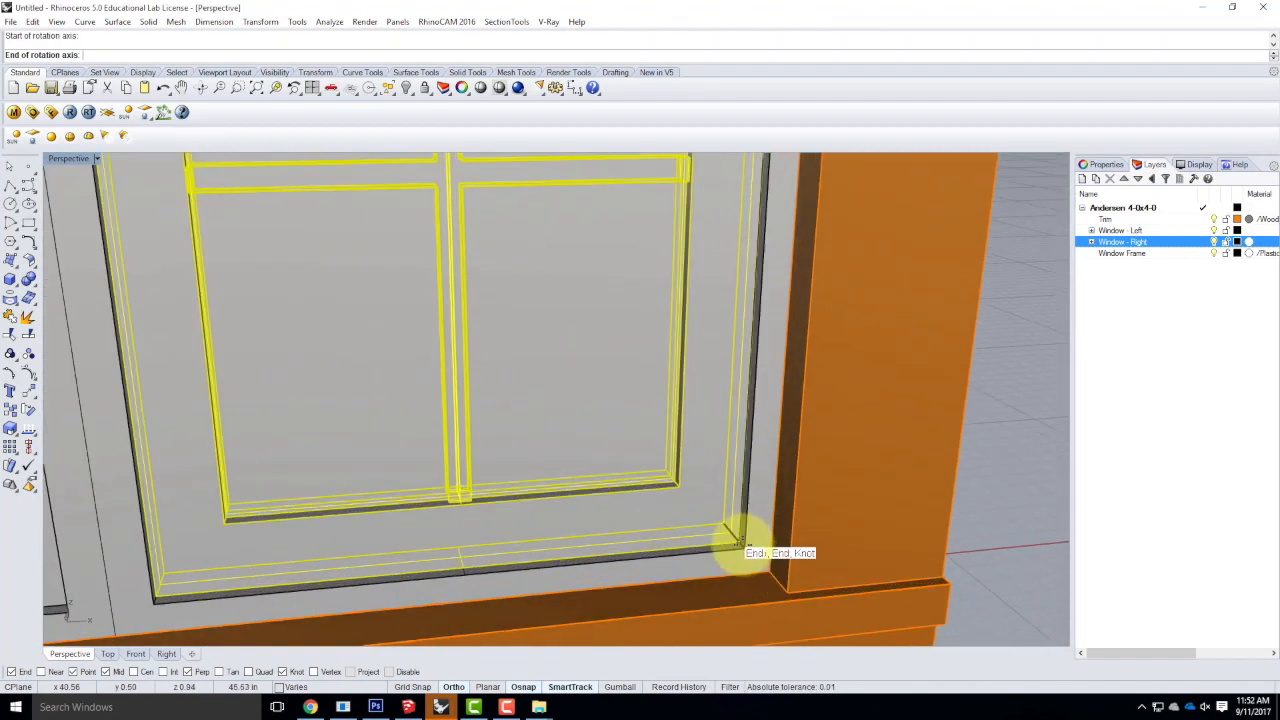
left_click(741, 546)
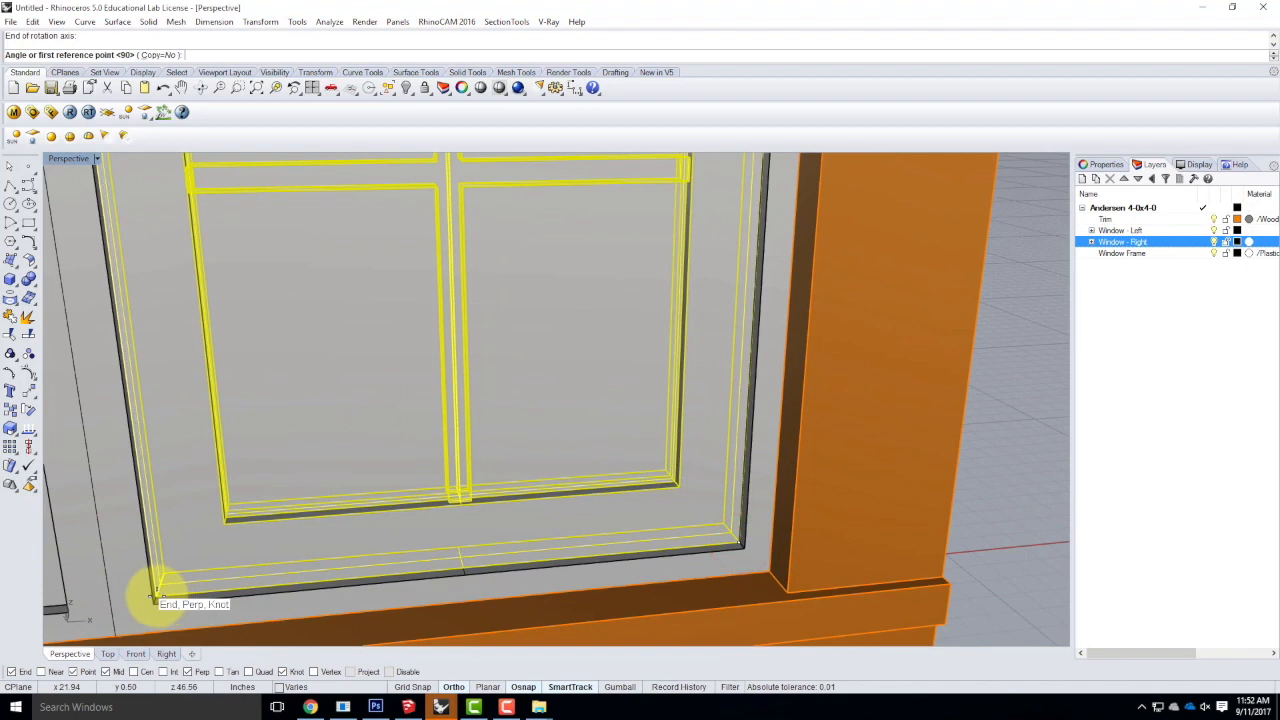
left_click(156, 596)
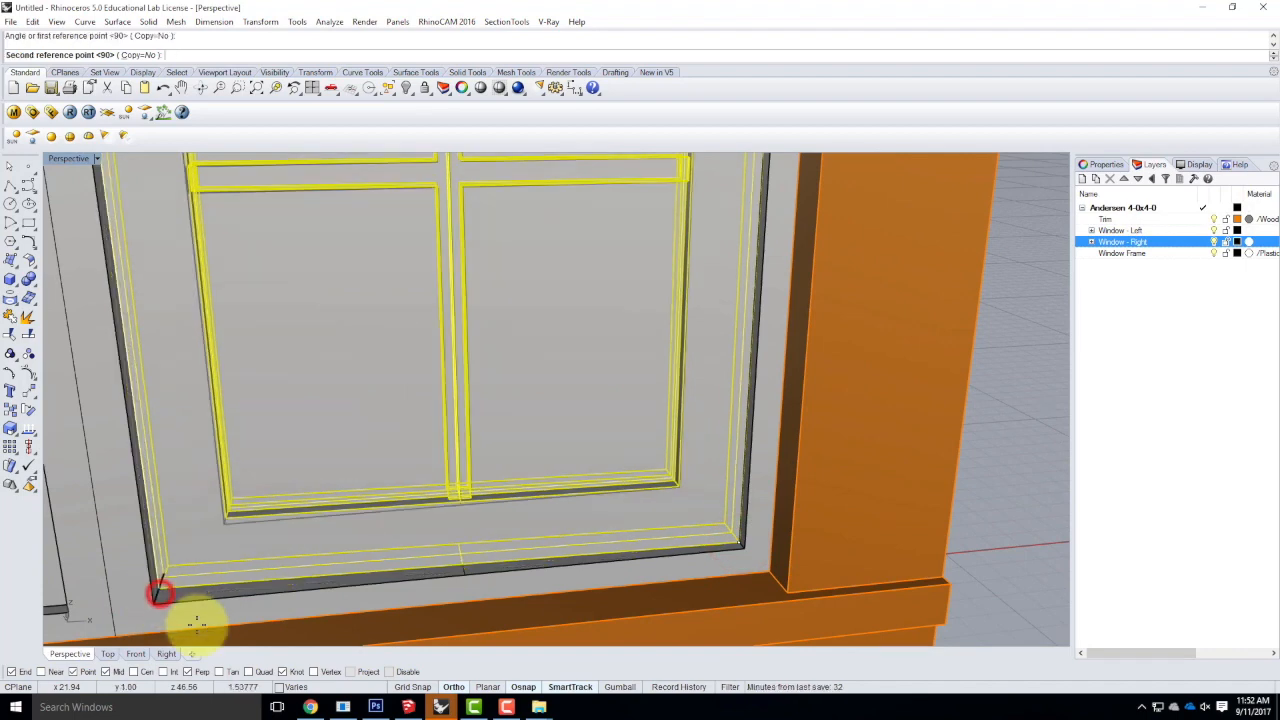
type("30")
key("Return")
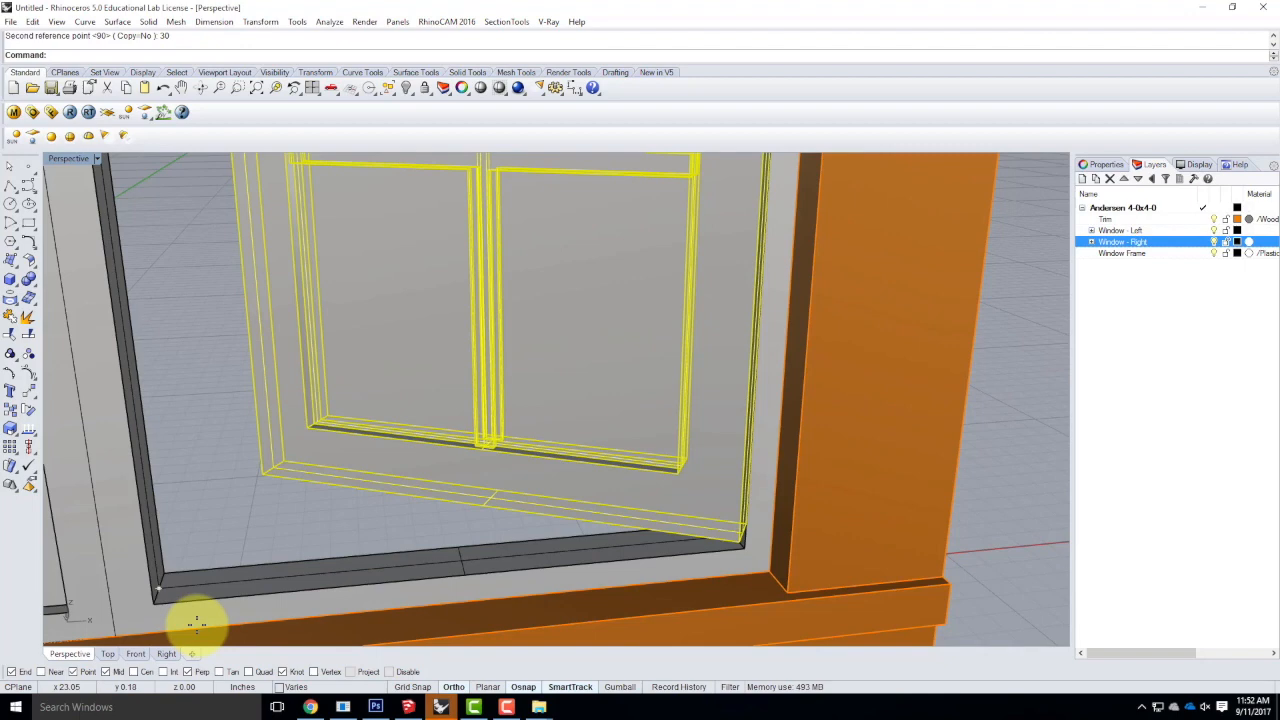
key("ctrl+z")
Rotate the right window sash open by -30 degrees with Rotate3D about its right vertical edge, referenced from its lower left corner.
right_click(697, 525)
scroll(703, 533, "down", 5)
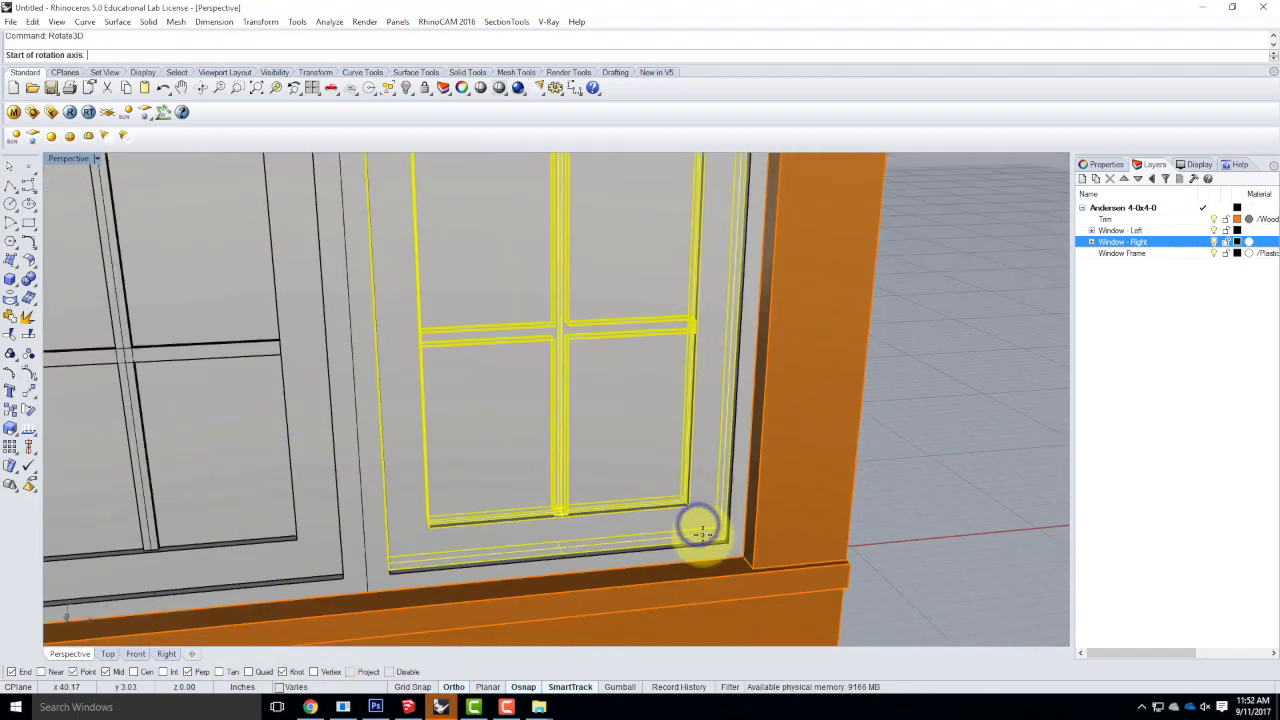
scroll(700, 530, "down", 4)
scroll(720, 257, "down", 3)
scroll(731, 185, "up", 6)
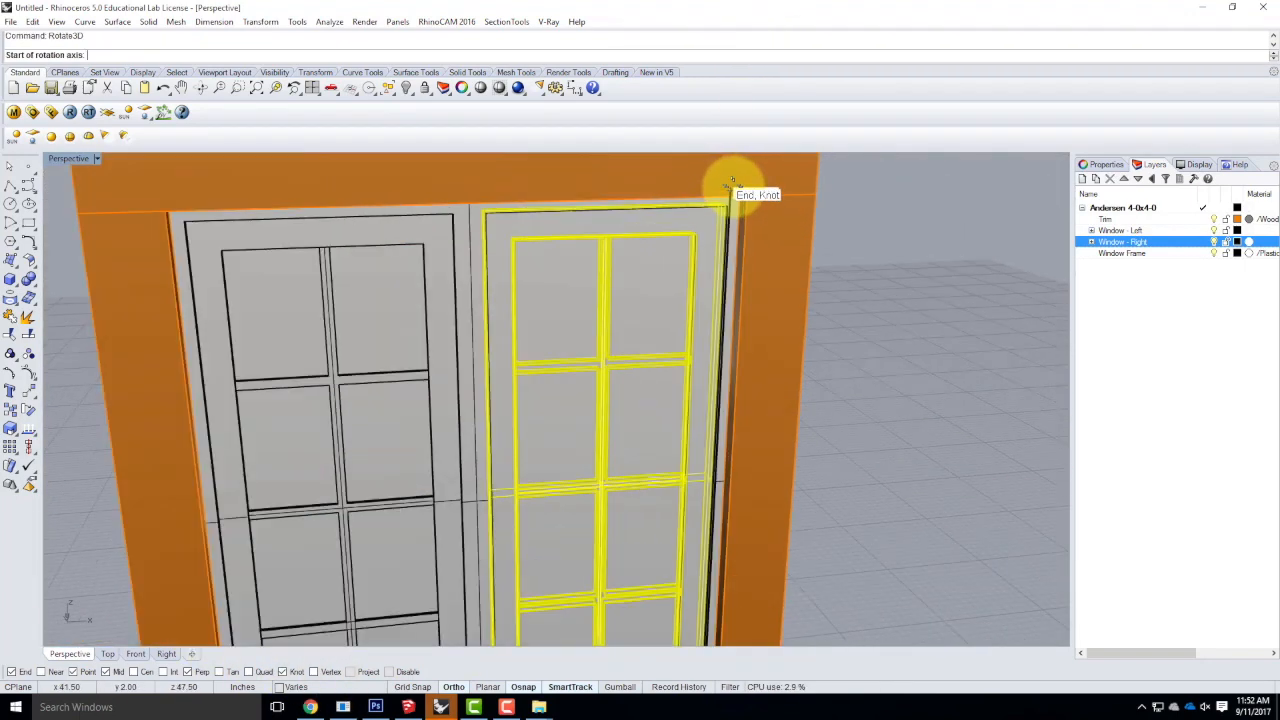
scroll(729, 188, "up", 4)
left_click(722, 191)
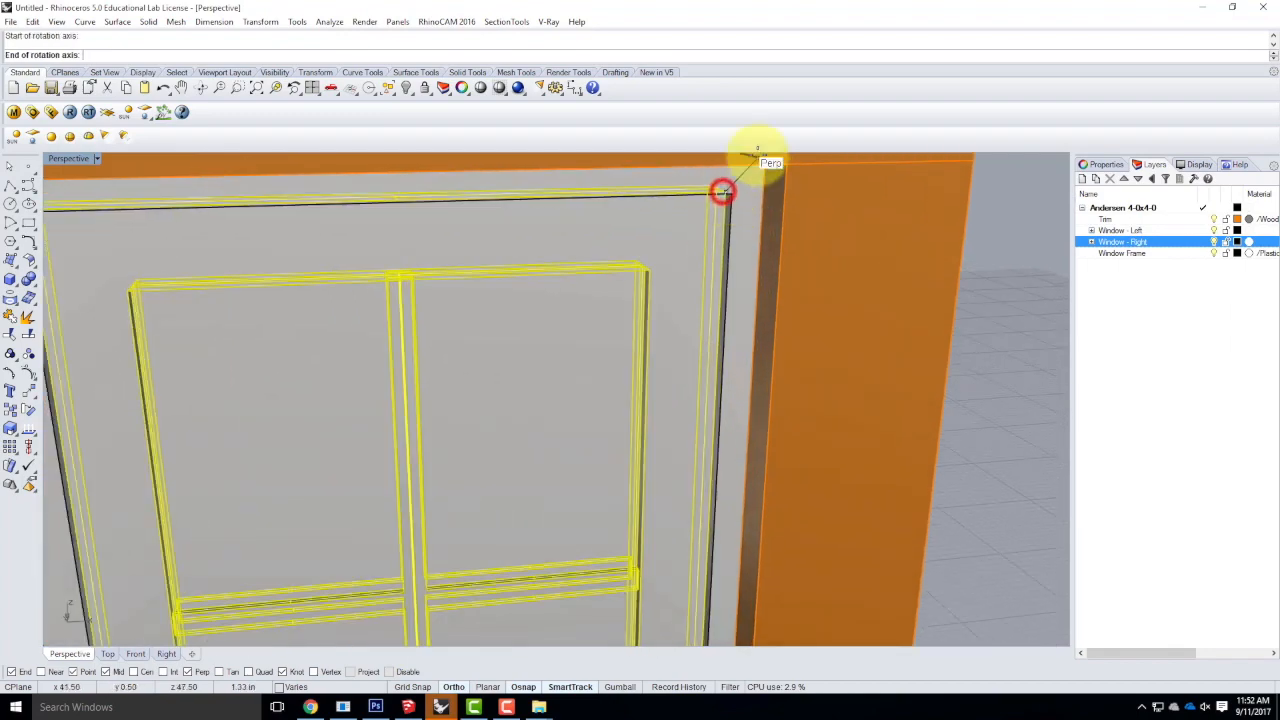
scroll(728, 188, "down", 5)
scroll(723, 466, "up", 6)
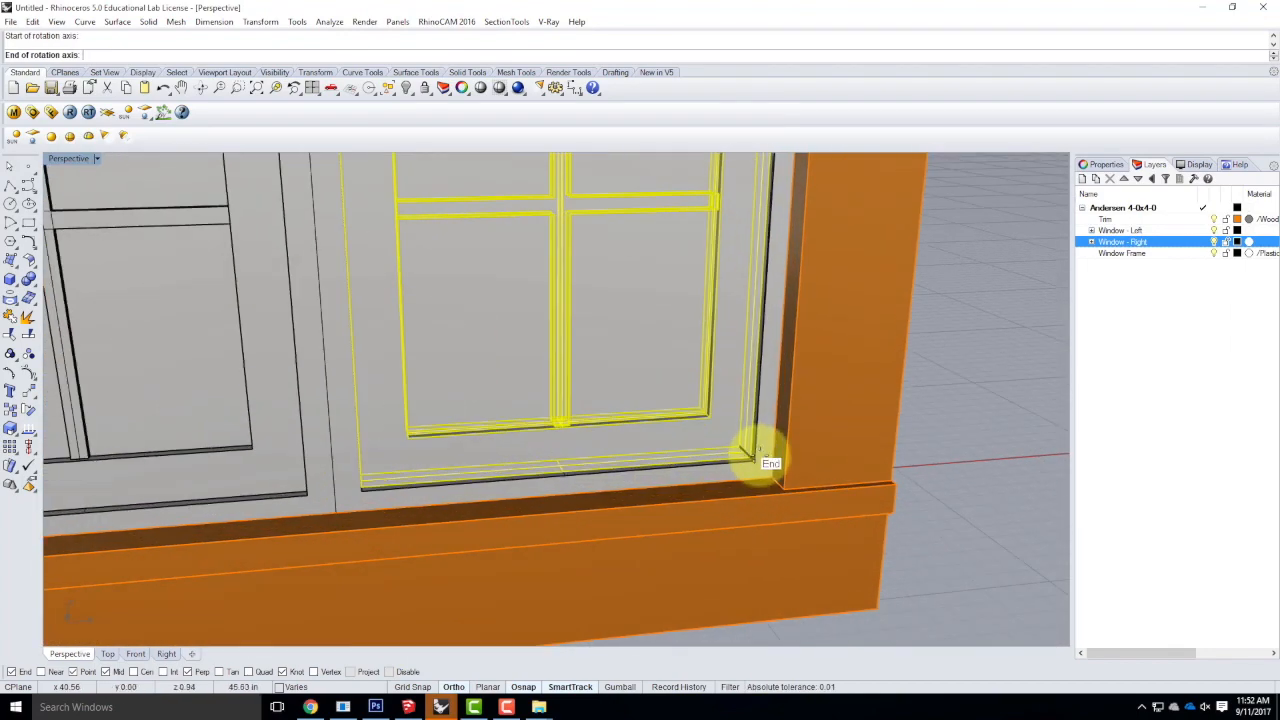
scroll(745, 453, "up", 2)
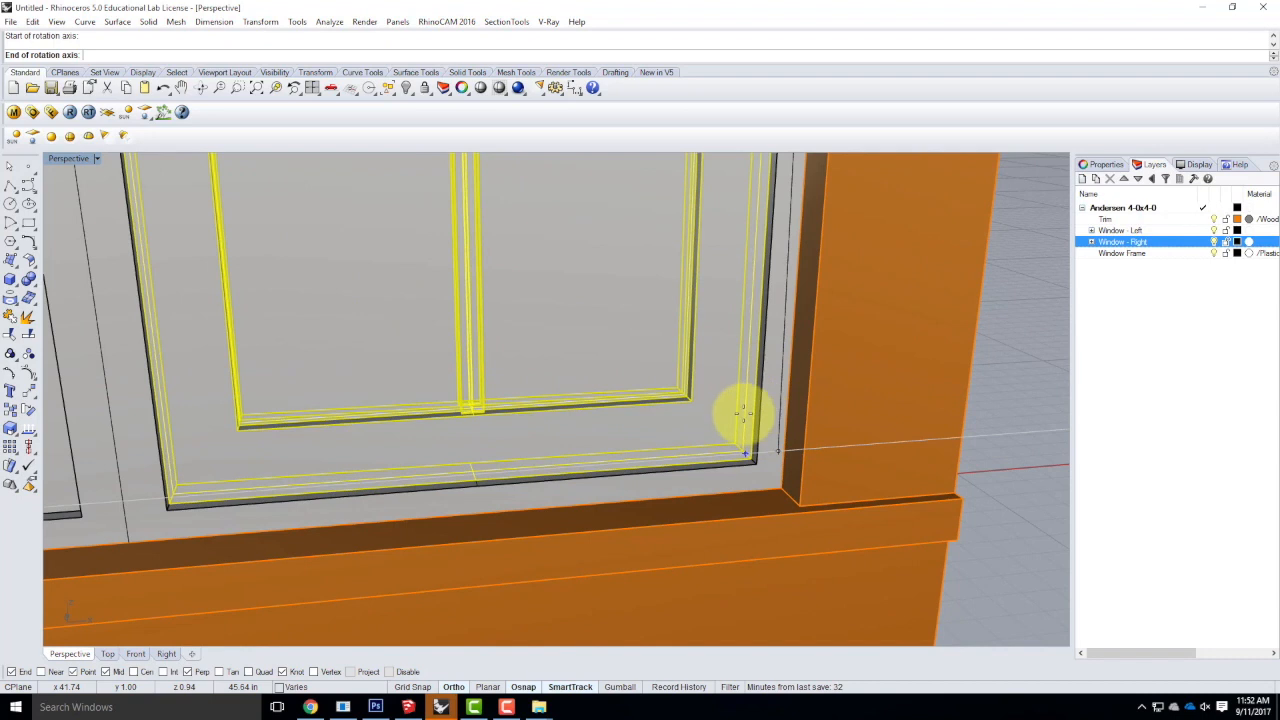
left_click(750, 459)
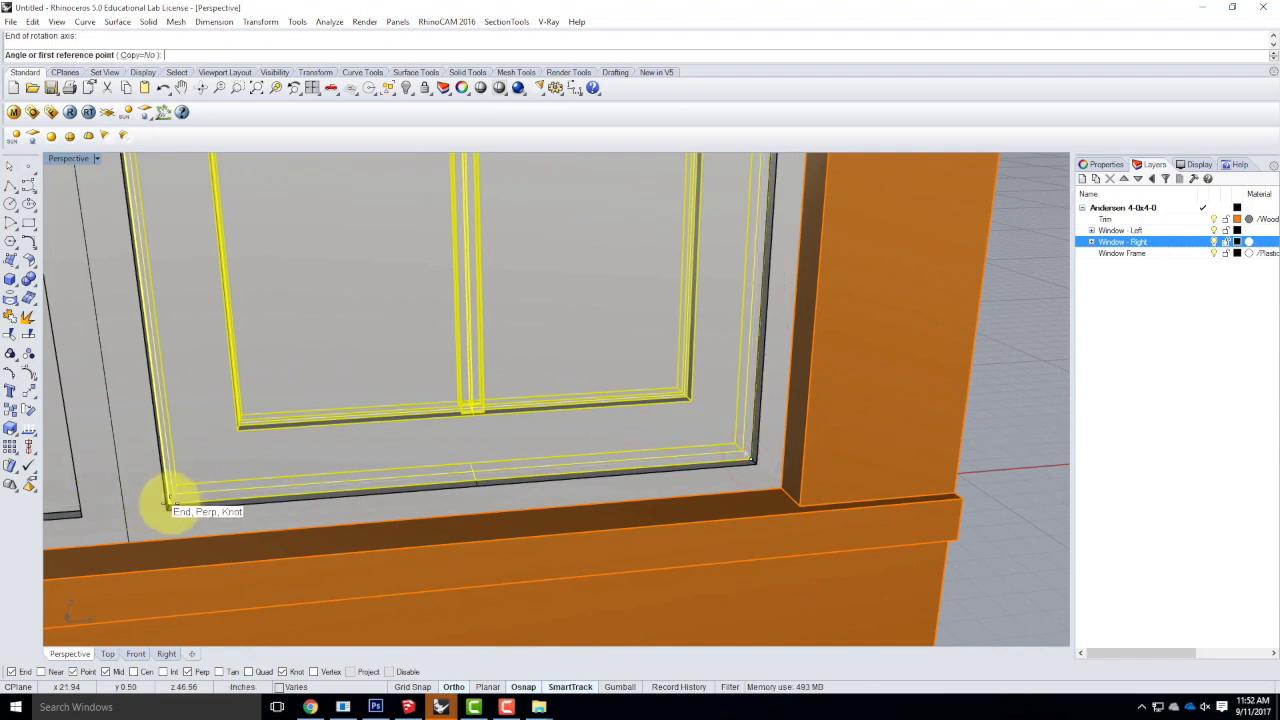
left_click(170, 503)
type("-30")
key("Return")
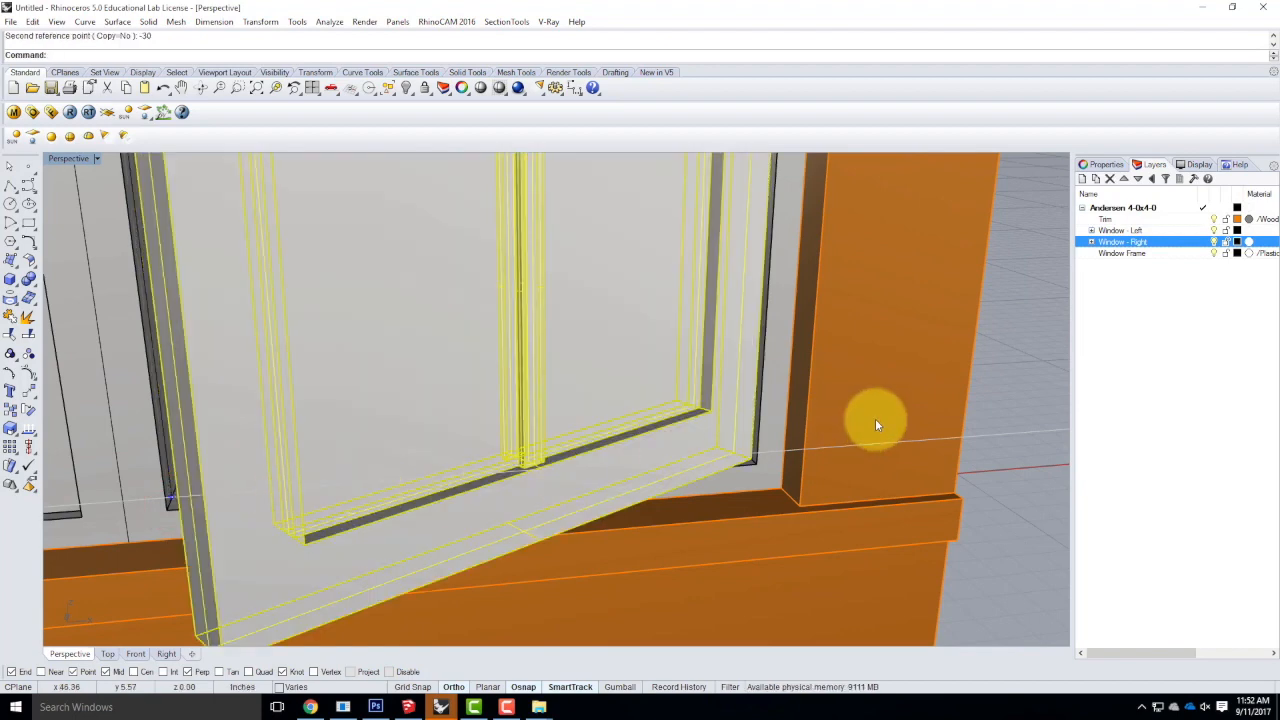
left_click(1022, 417)
Frame the whole window in an angled Perspective view that shows the opened right sash in front.
scroll(990, 422, "down", 10)
right_click_drag(957, 451, 897, 451)
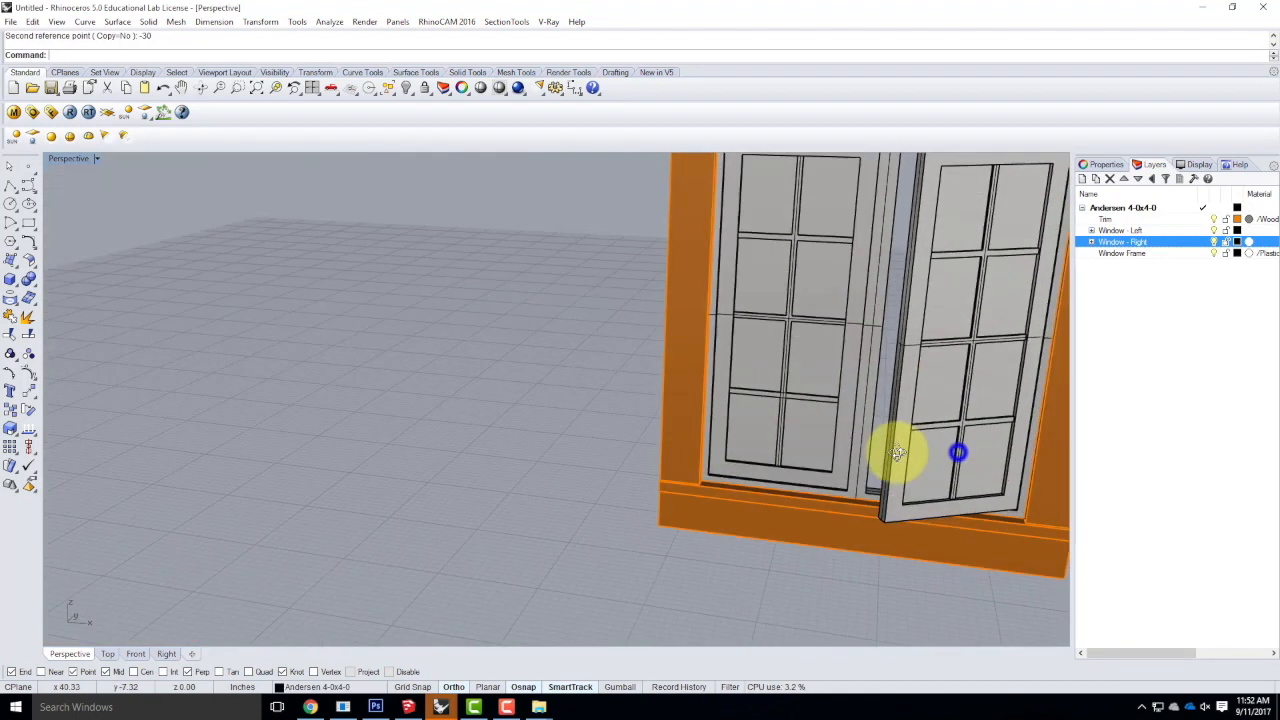
scroll(766, 478, "down", 10)
scroll(828, 438, "up", 8)
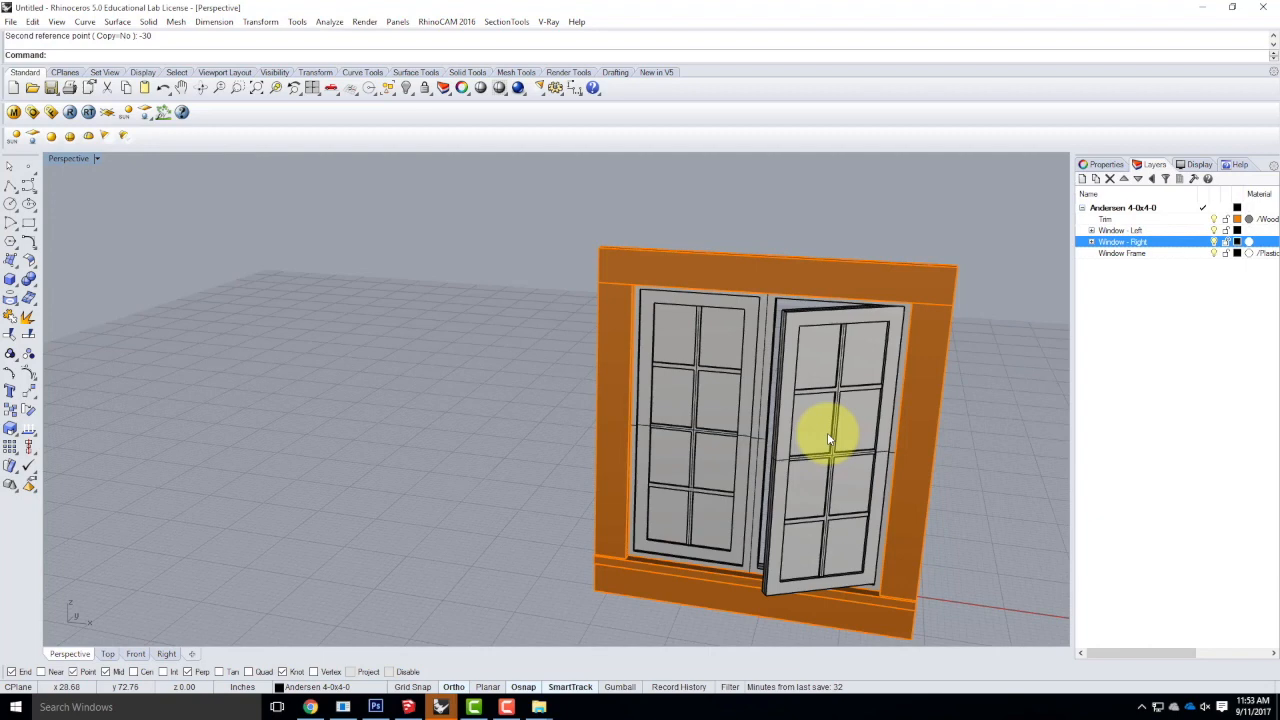
scroll(623, 357, "down", 5)
right_click_drag(711, 394, 606, 371)
scroll(385, 378, "down", 7)
scroll(494, 396, "up", 7)
right_click_drag(465, 406, 496, 407)
scroll(504, 398, "up", 5)
scroll(468, 384, "down", 3)
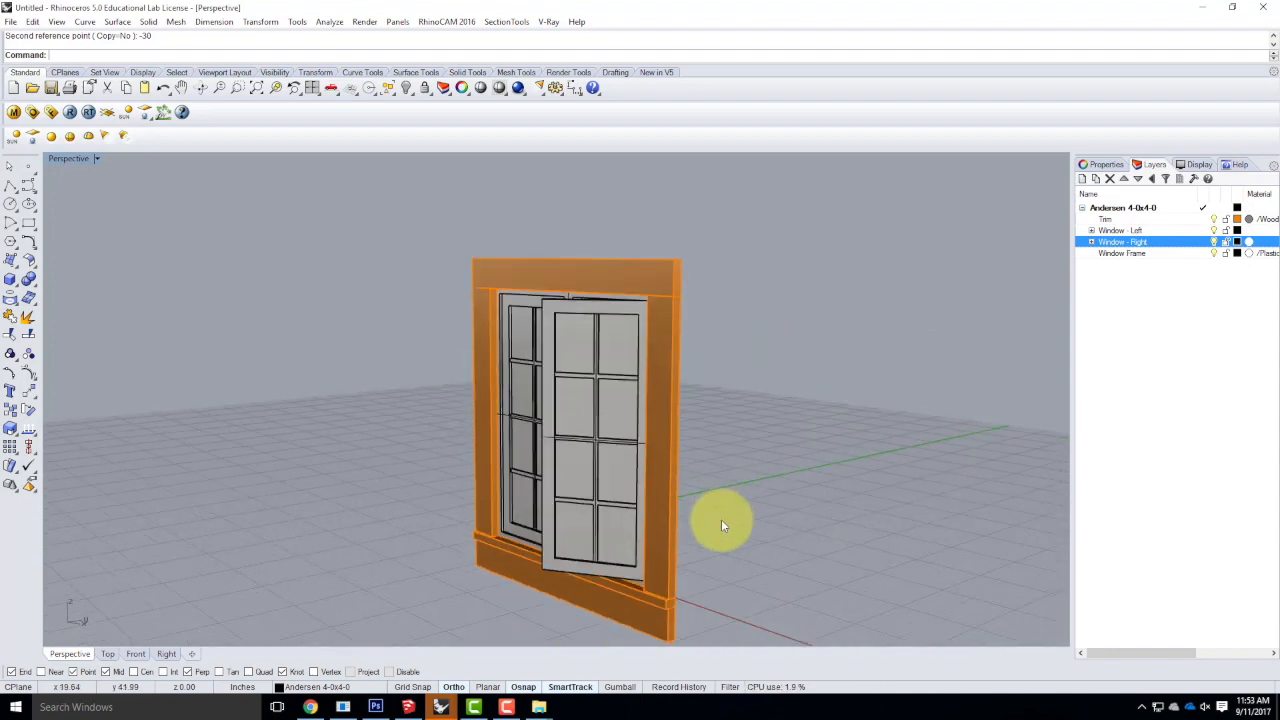
scroll(486, 415, "down", 3)
scroll(730, 597, "up", 3)
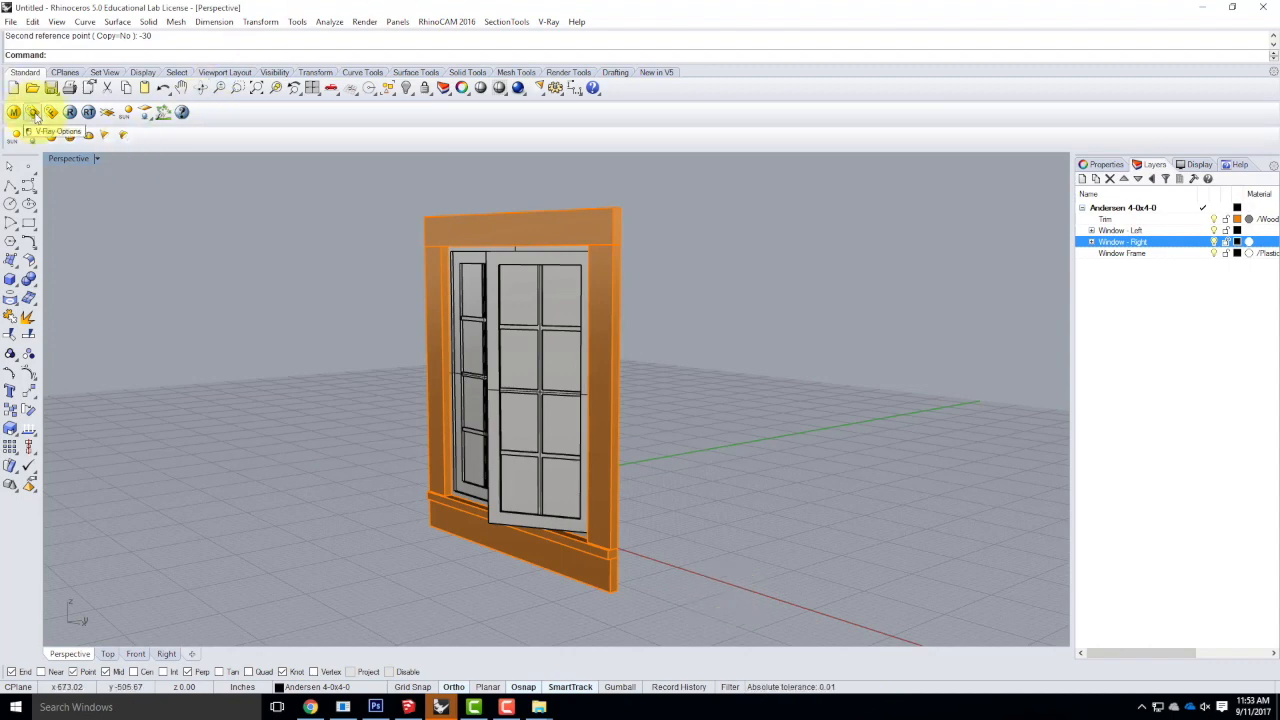
Set the V-Ray environment's reflection/refraction background color to White and render the Perspective view.
left_click(33, 113)
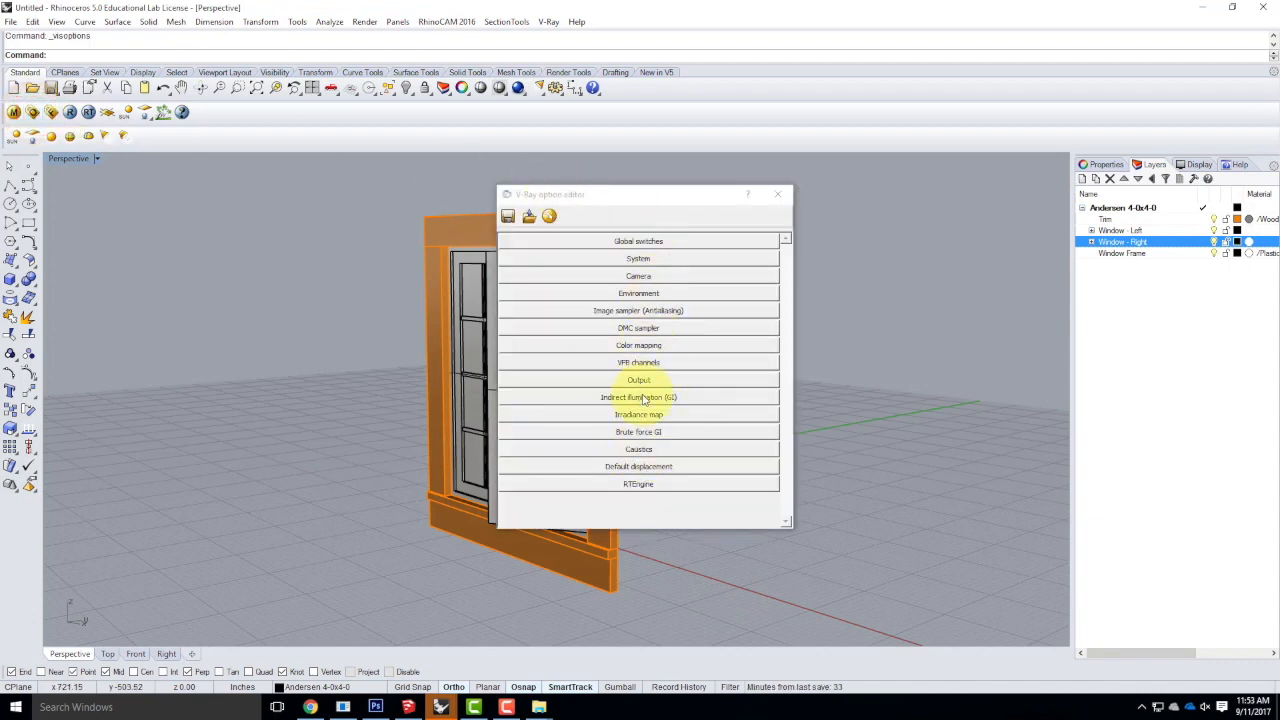
left_click(639, 292)
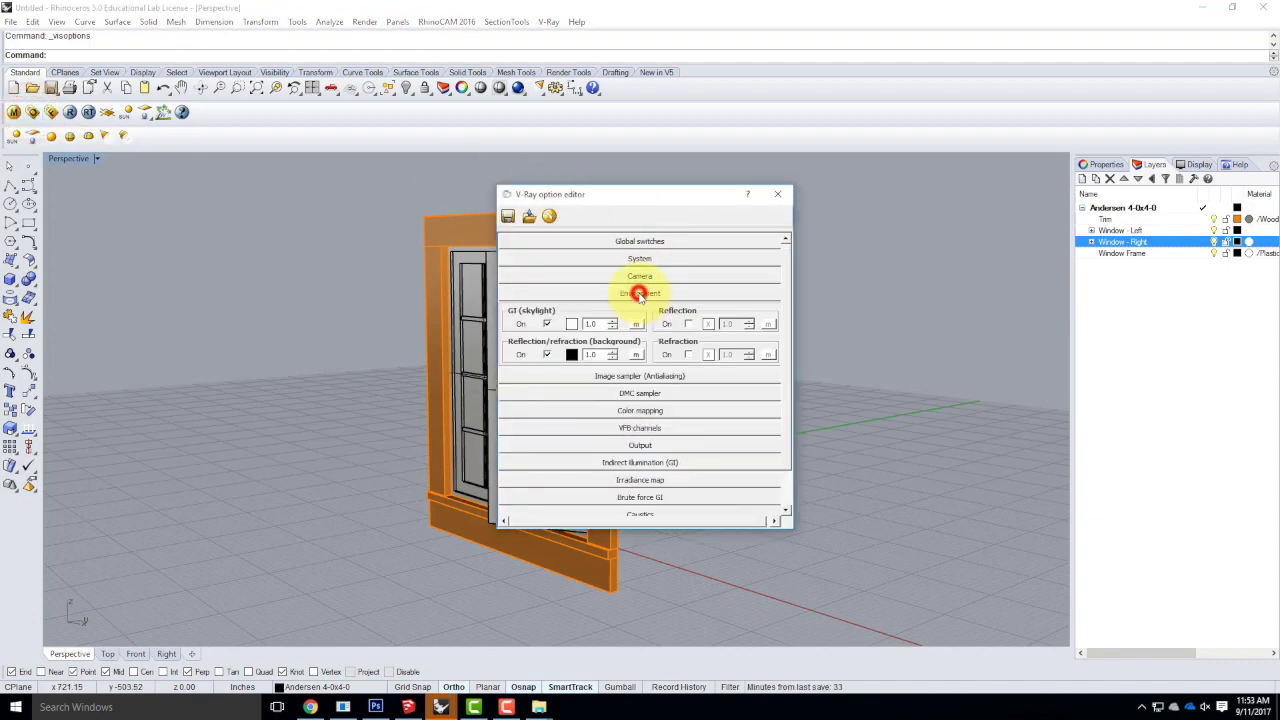
left_click(571, 356)
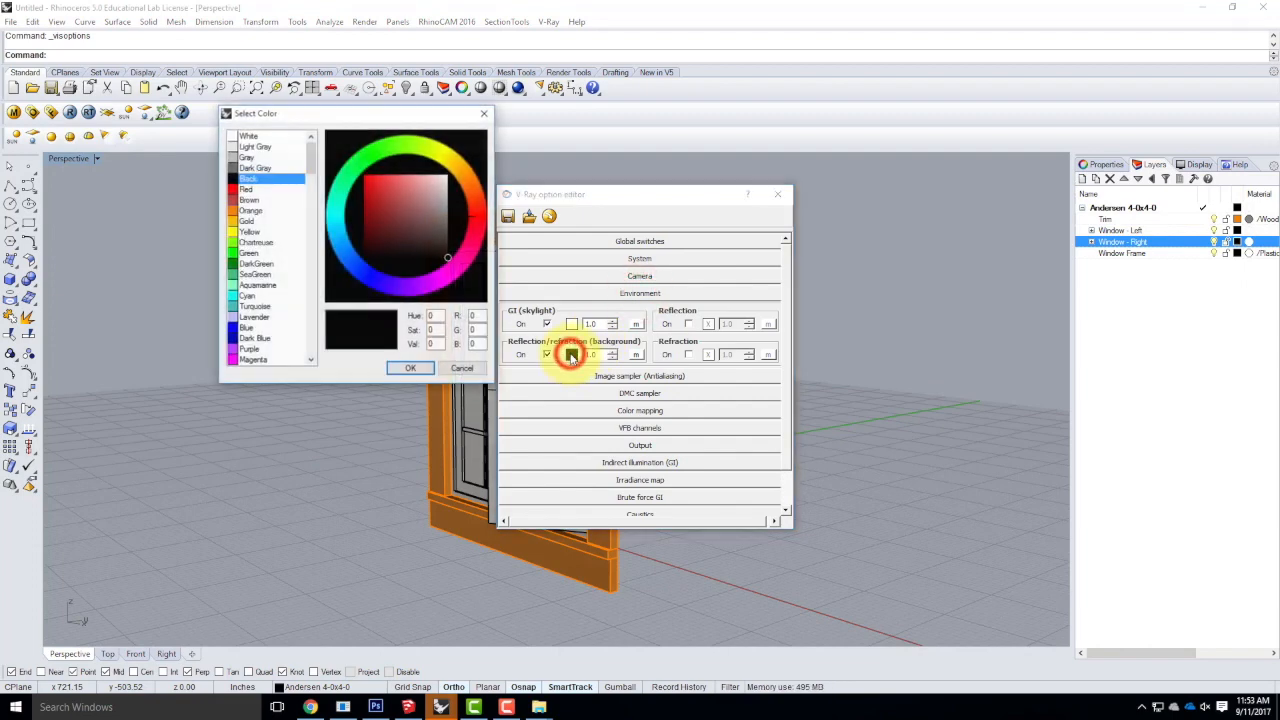
left_click(247, 135)
left_click(246, 146)
left_click(249, 136)
left_click(415, 370)
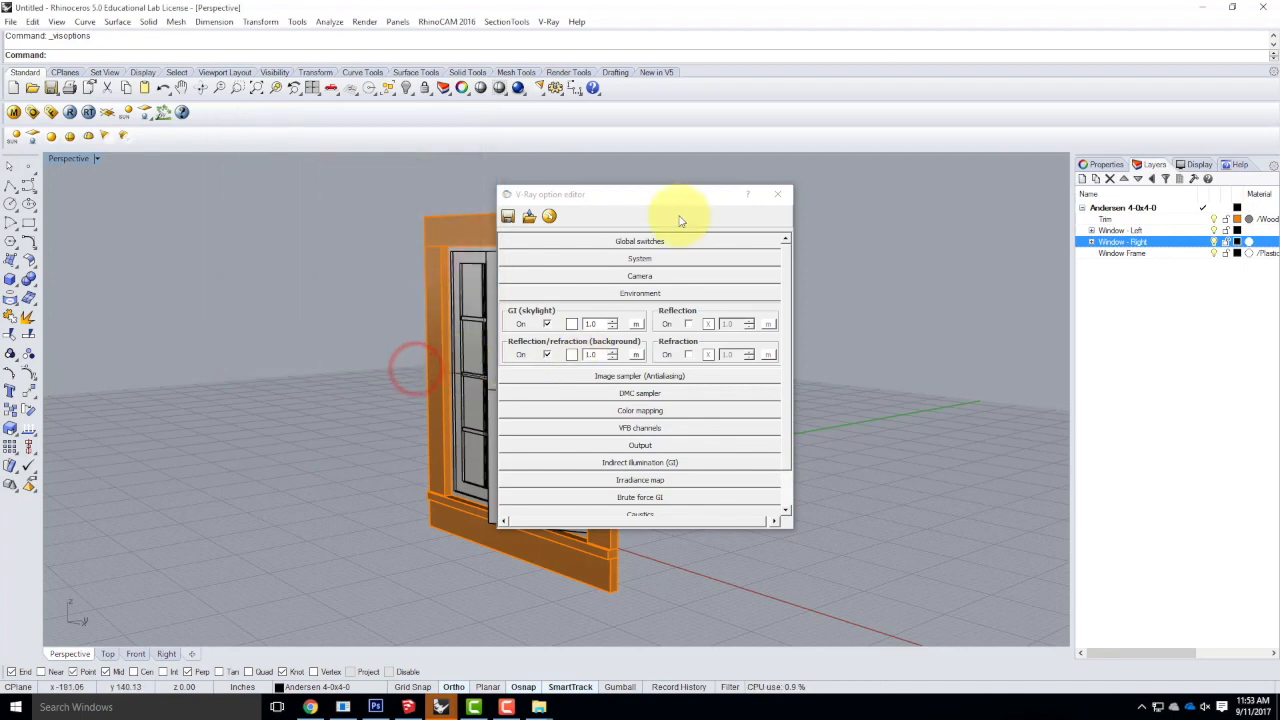
left_click(779, 197)
left_click(70, 111)
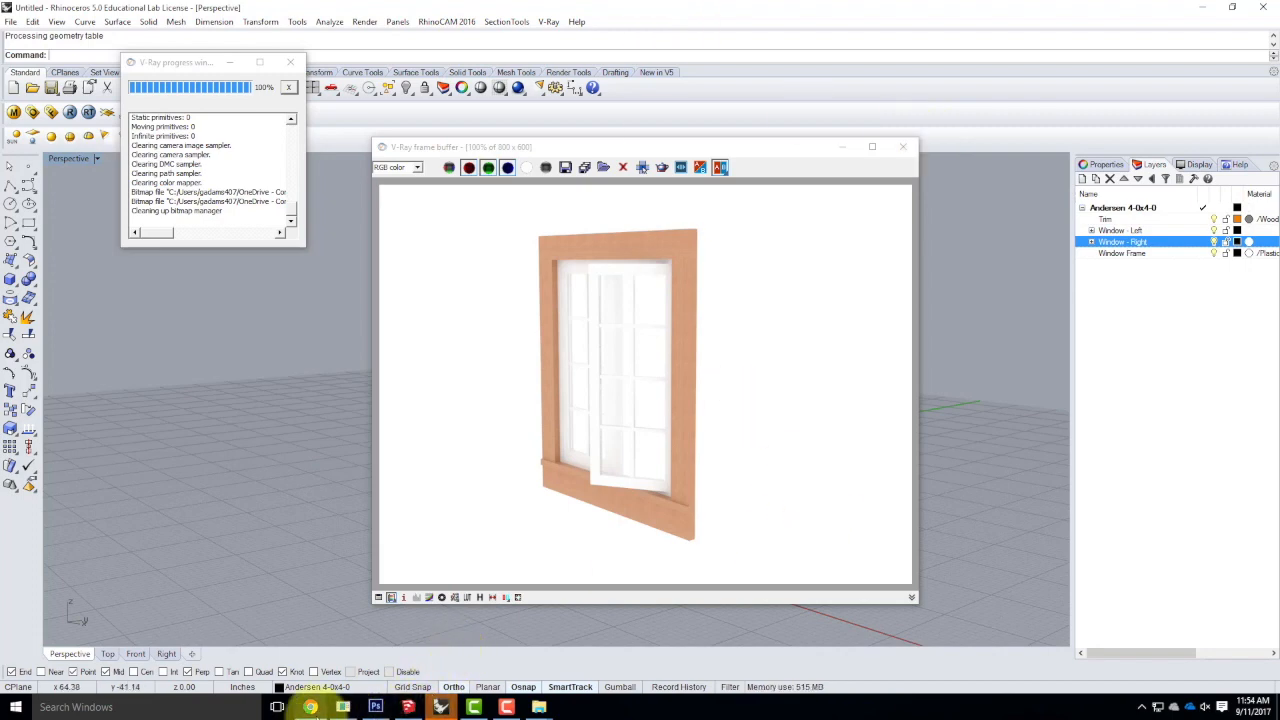
Switch to Chrome and open Exercise 208 from the Fall 2017 exercises of Digital Tools For Architects II (A136).
left_click(310, 707)
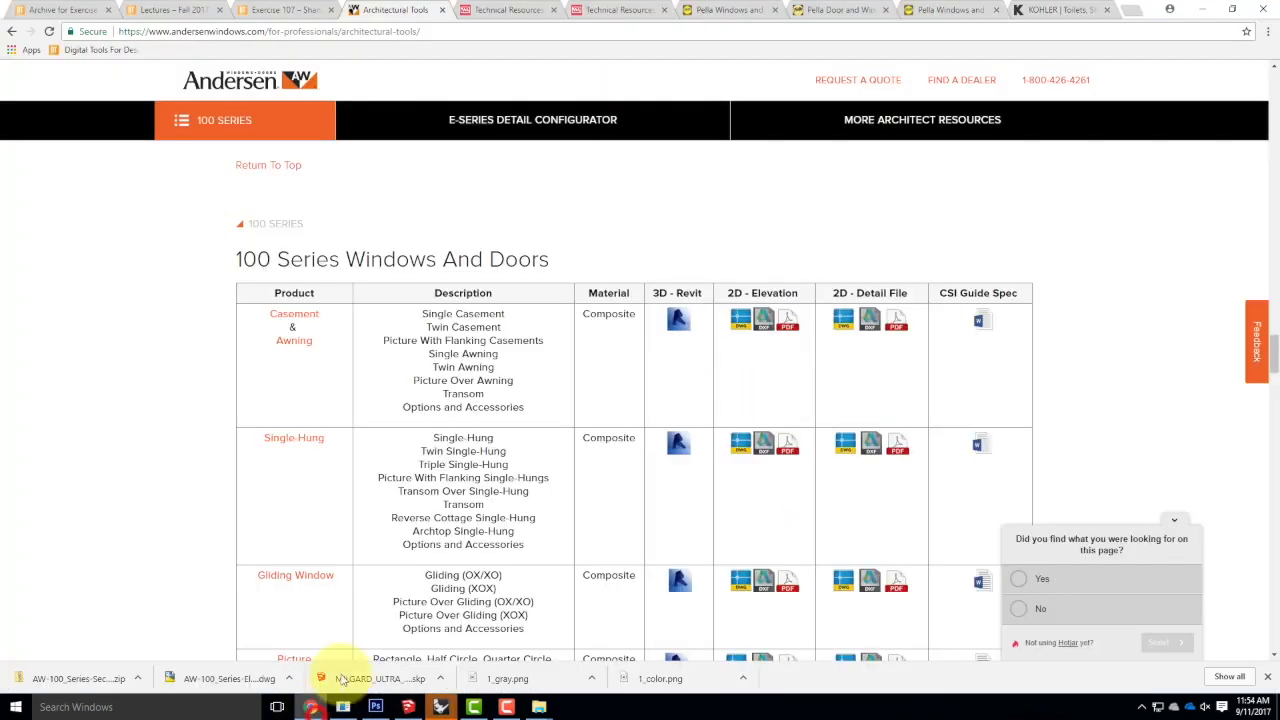
left_click(72, 9)
scroll(731, 334, "up", 15)
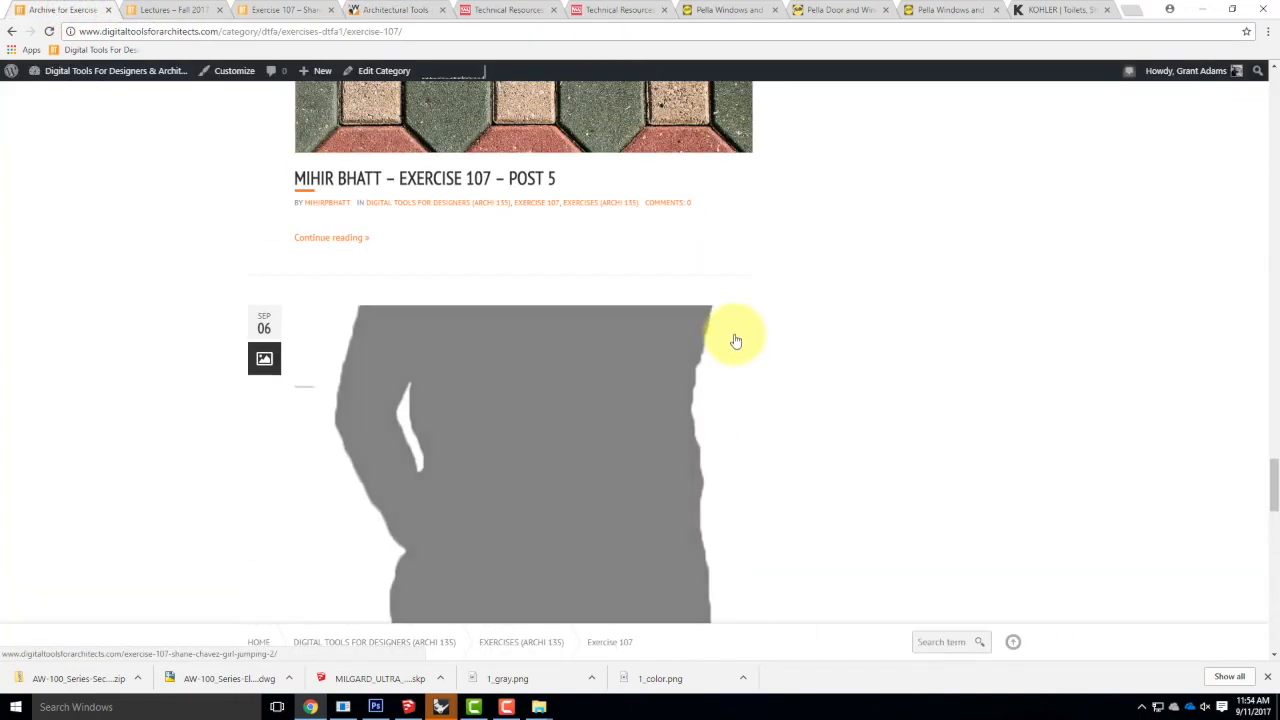
scroll(737, 334, "up", 15)
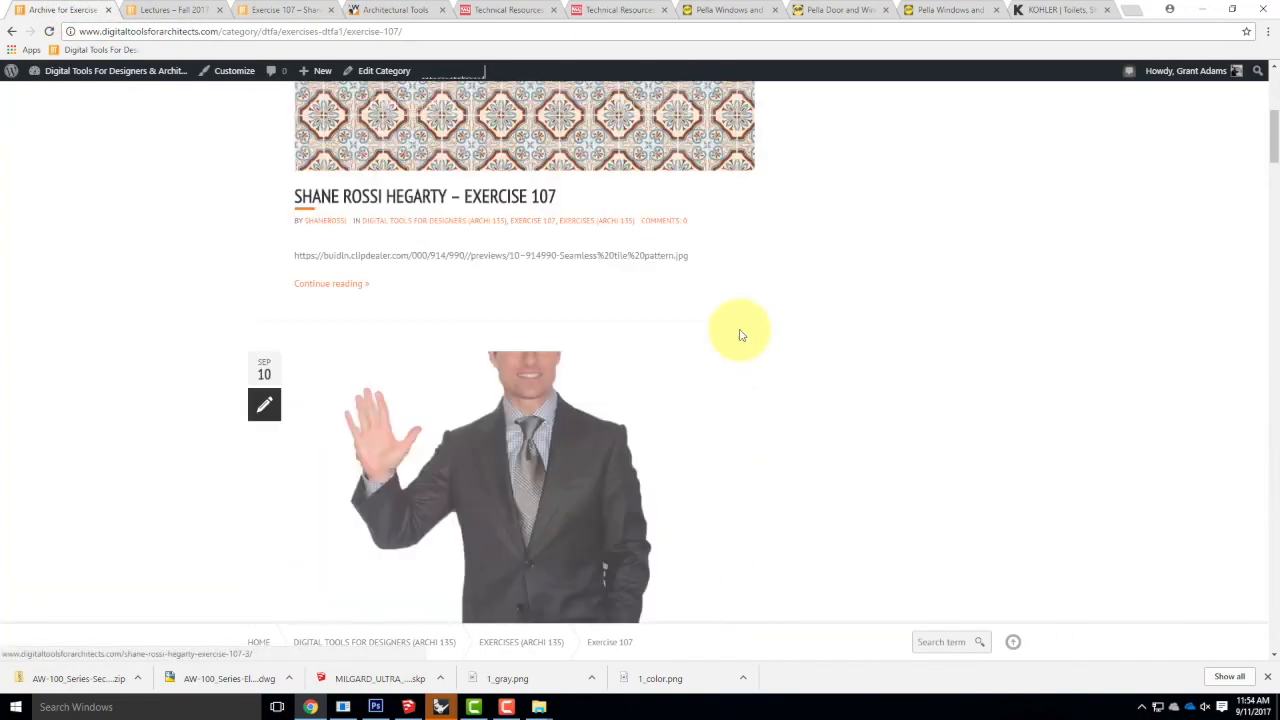
mouse_move(749, 222)
mouse_move(760, 268)
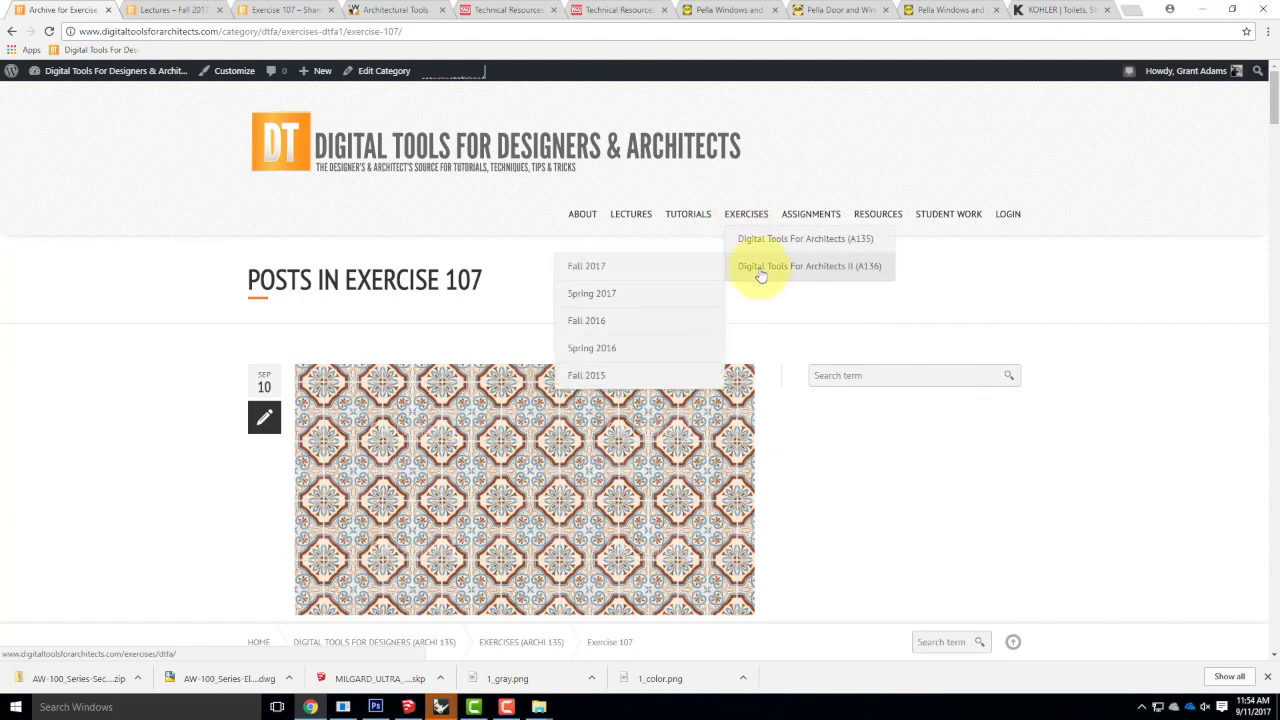
left_click(645, 268)
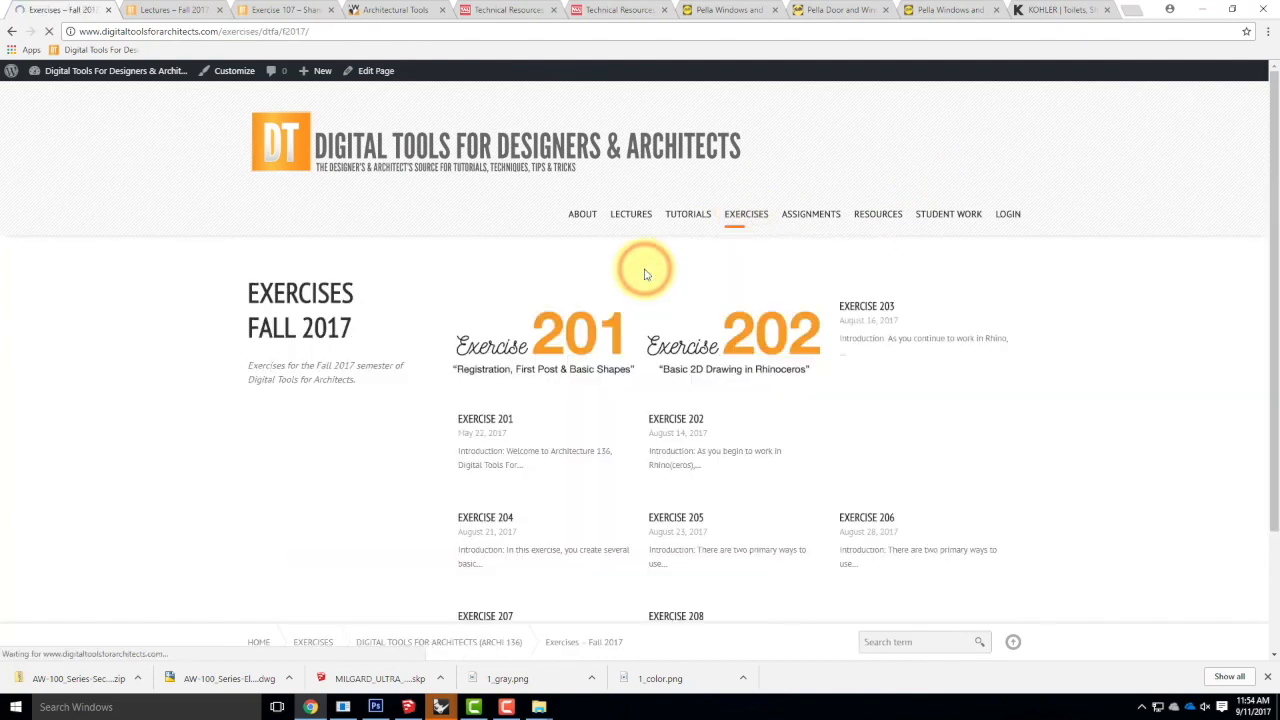
scroll(650, 266, "down", 2)
scroll(766, 450, "down", 1)
left_click(766, 463)
Review the Exercise 208 instructions on cleaning up, rendering and posting the component, and return to Rhino.
scroll(970, 432, "down", 9)
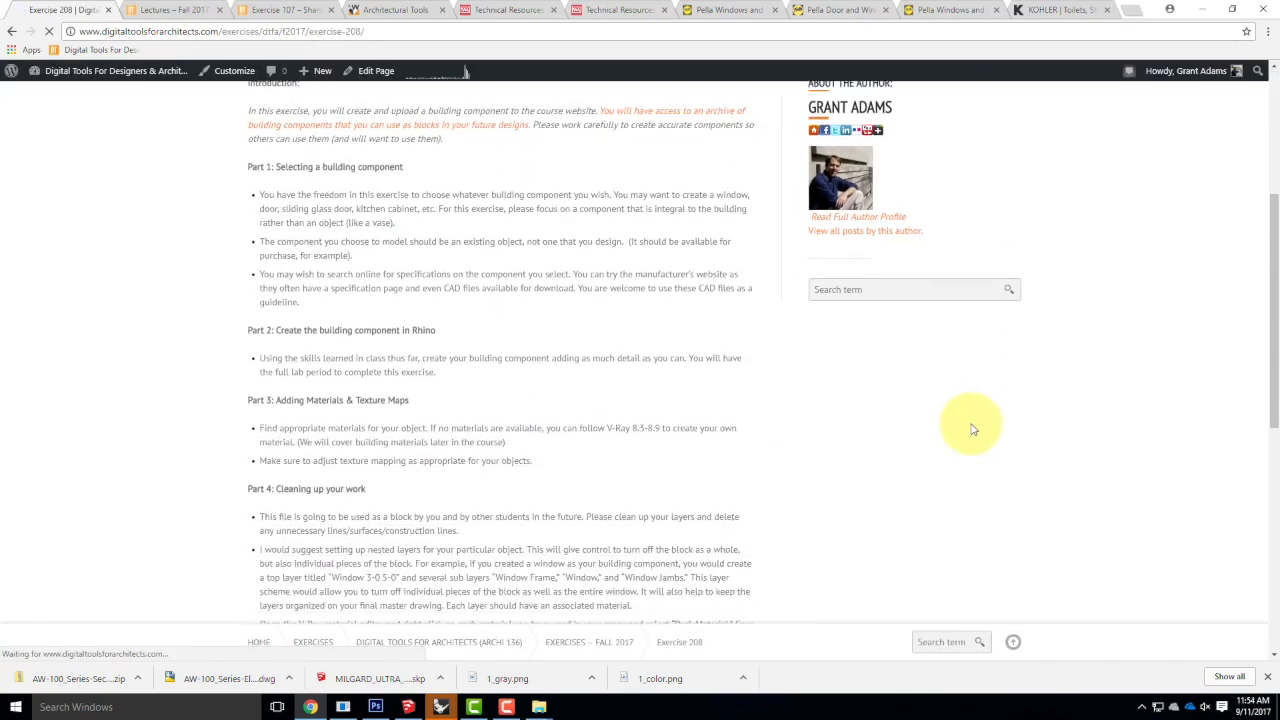
scroll(972, 428, "down", 2)
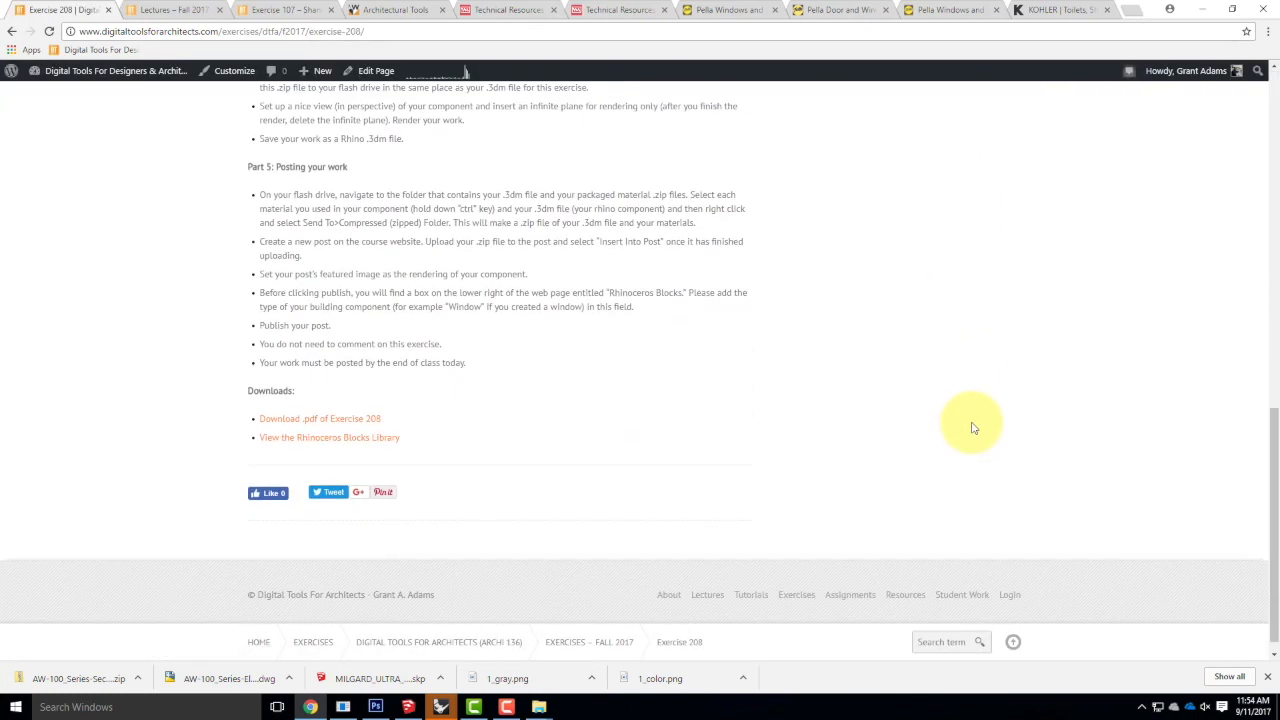
scroll(972, 428, "up", 3)
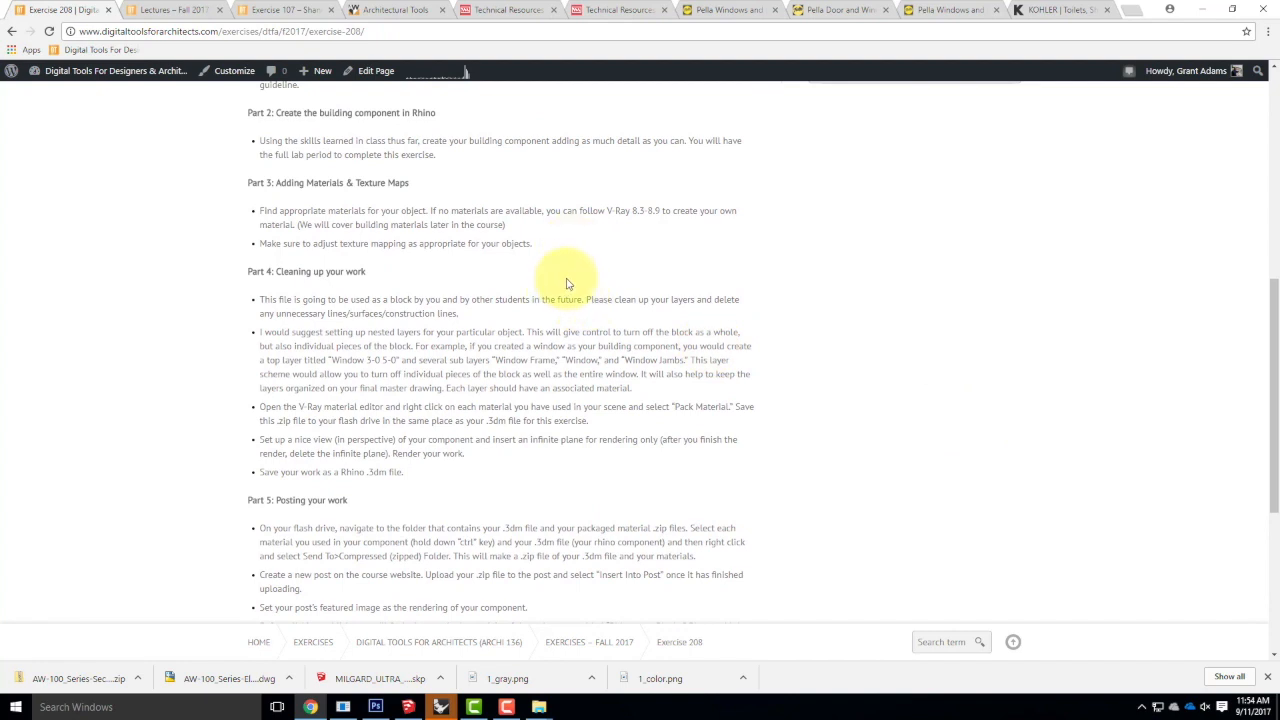
left_click(1201, 9)
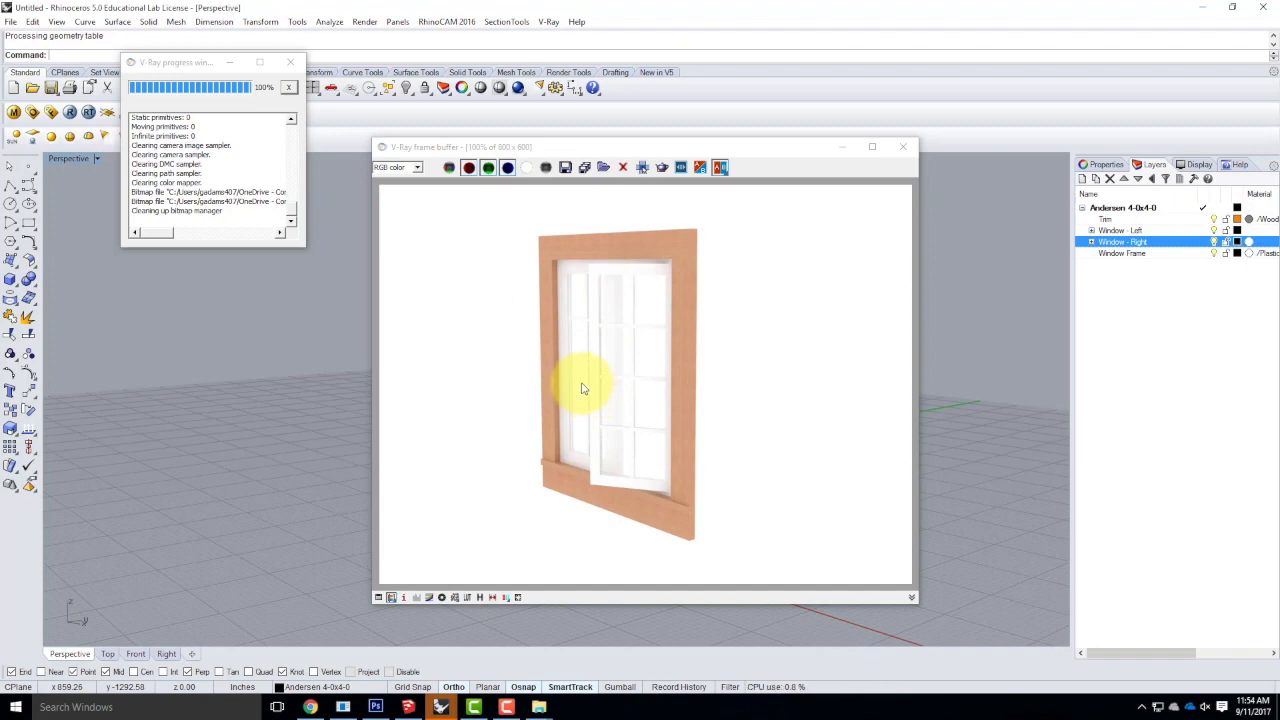
Minimize the render window and start a Save As in the Ex208 folder of Live Demonstrations > Live - A136 Exercises.
left_click(841, 148)
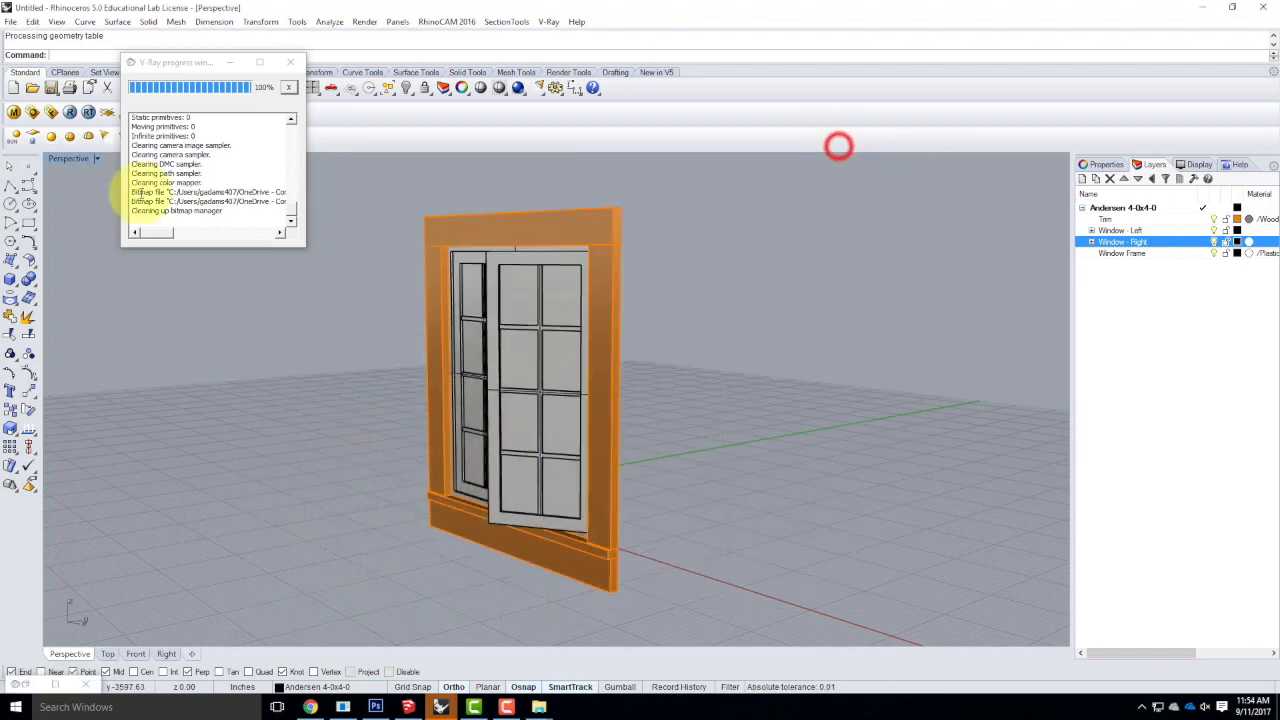
left_click(9, 21)
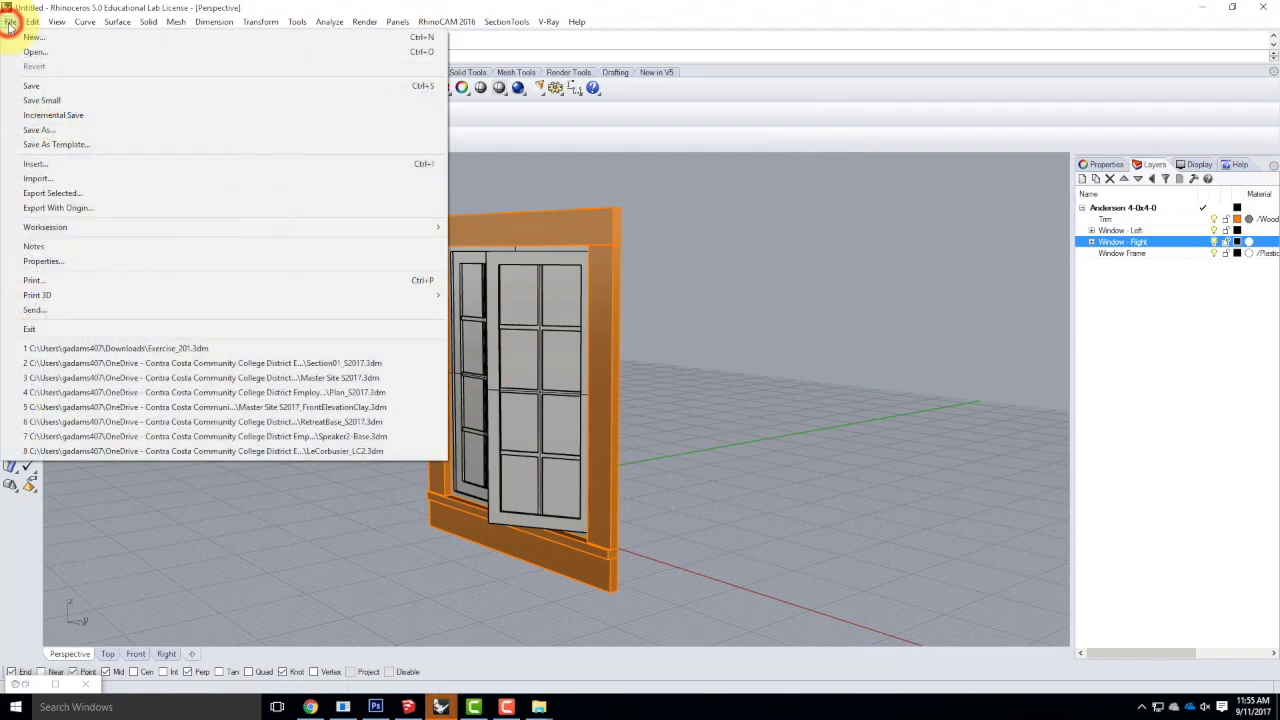
left_click(37, 128)
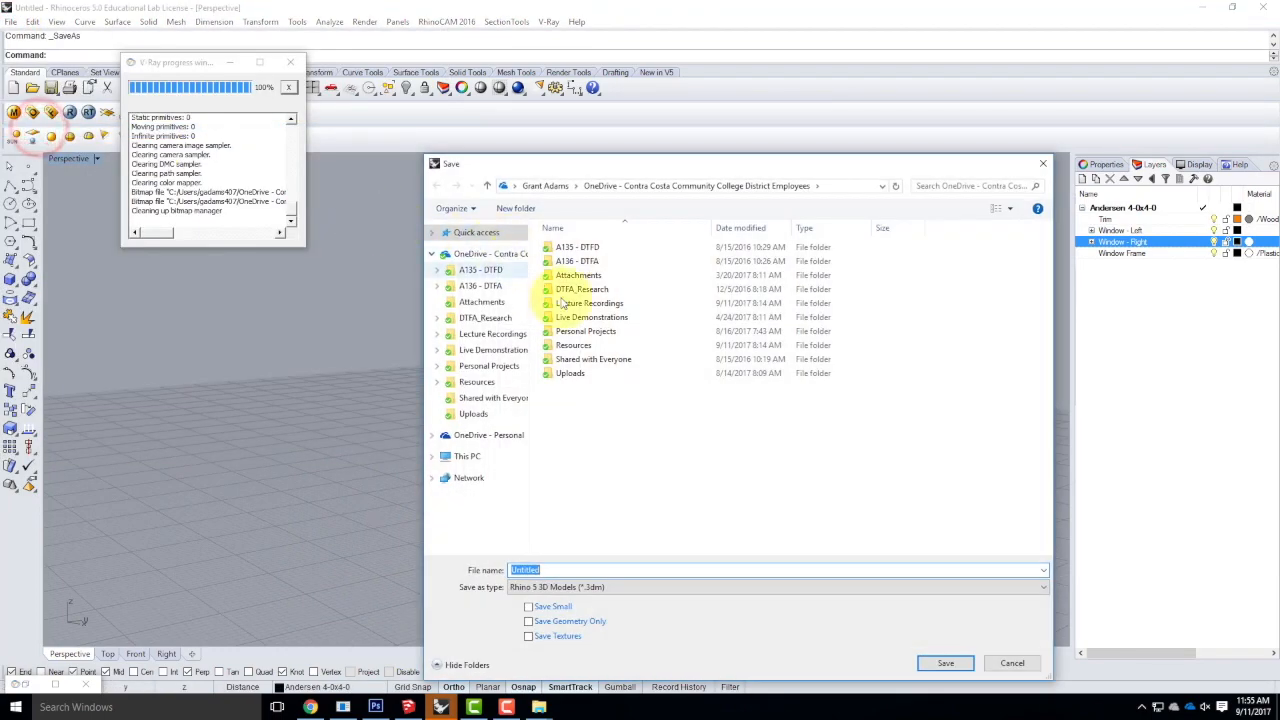
double_click(588, 261)
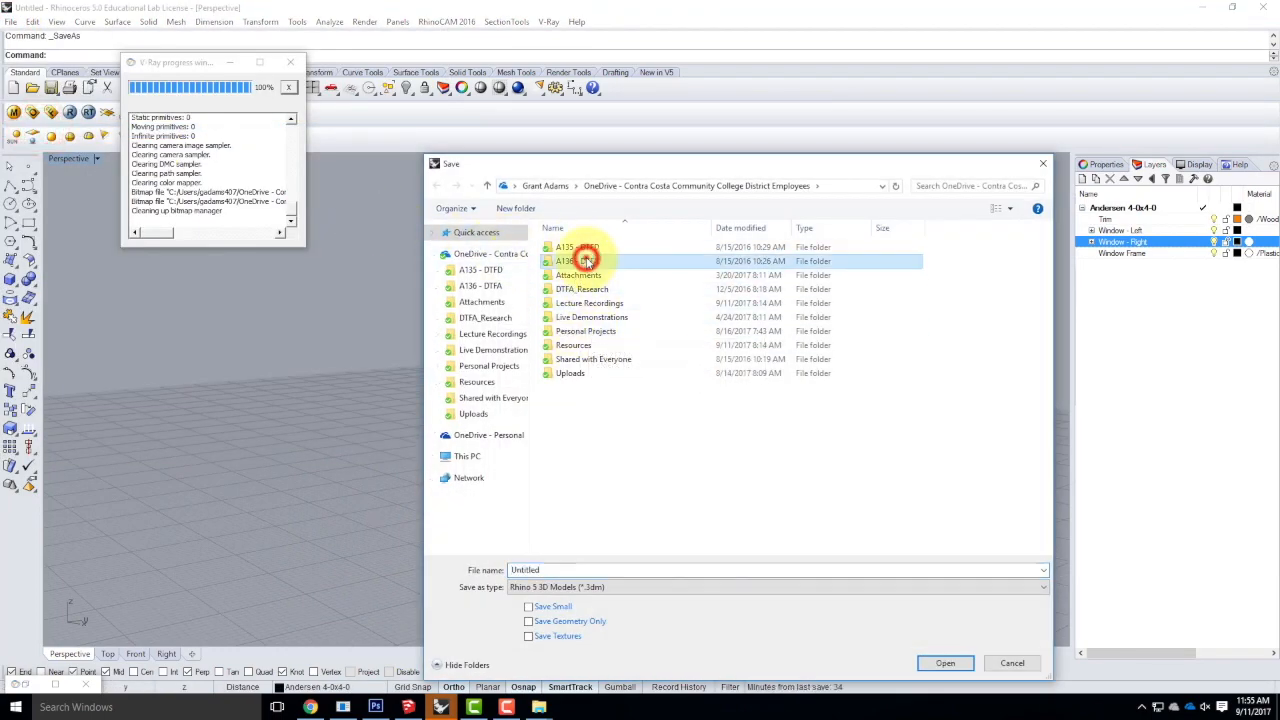
double_click(589, 275)
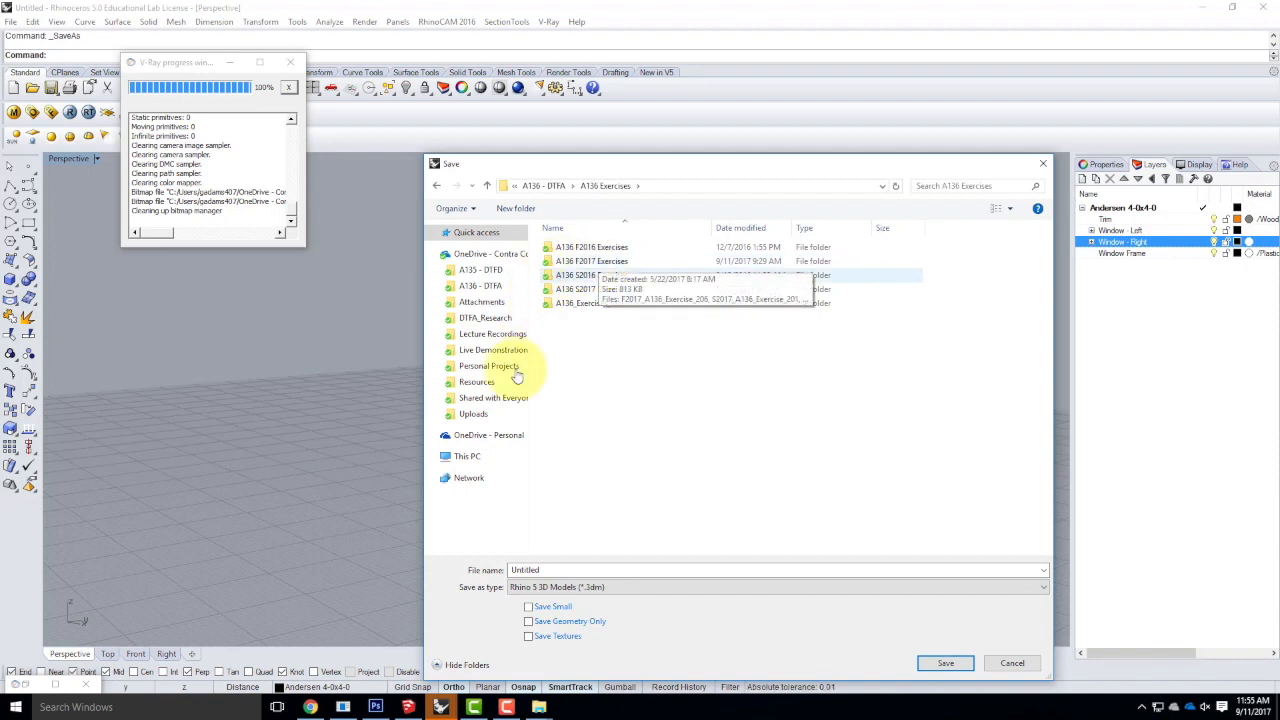
left_click(484, 349)
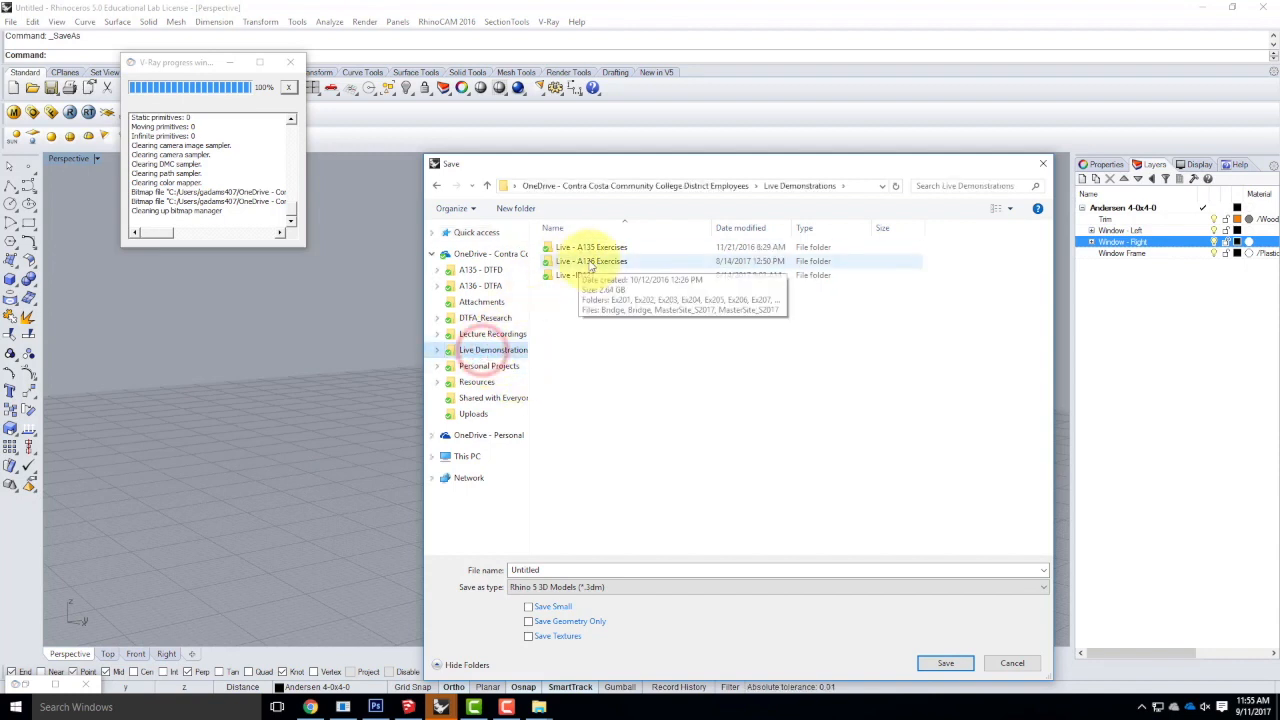
double_click(588, 260)
double_click(566, 346)
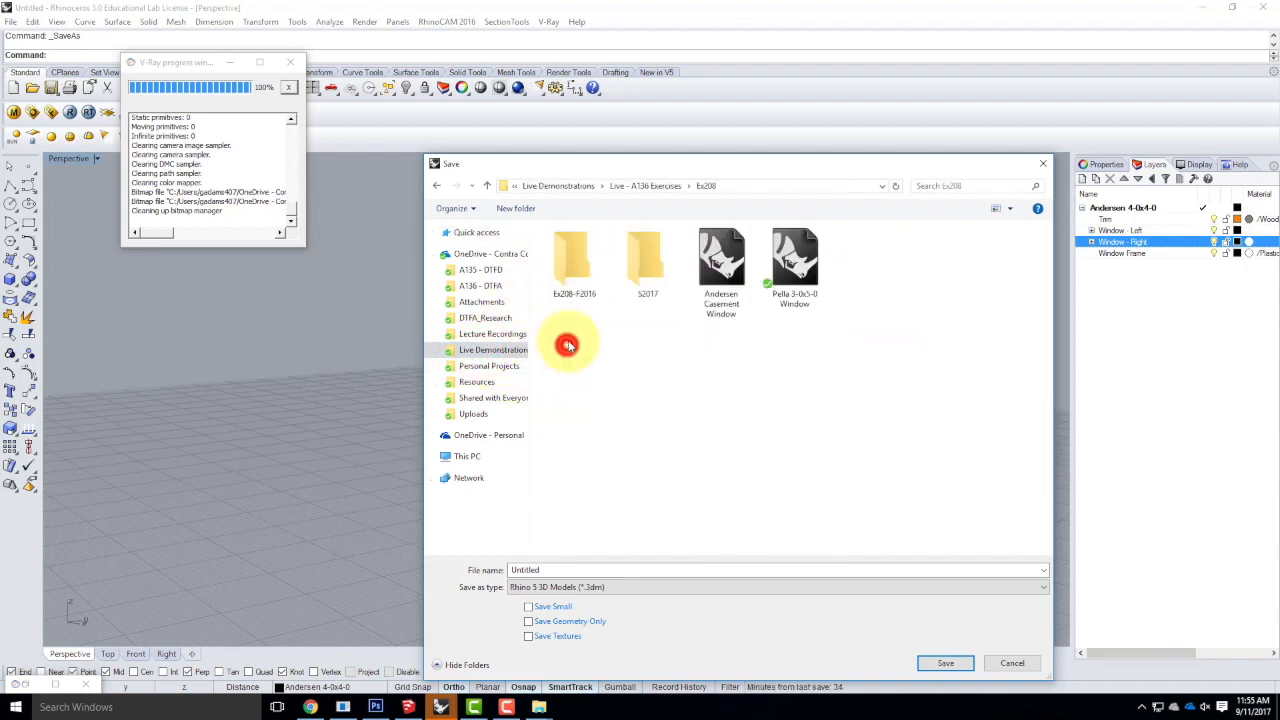
Create a new folder named F2017 inside the Ex208 folder.
left_click(510, 210)
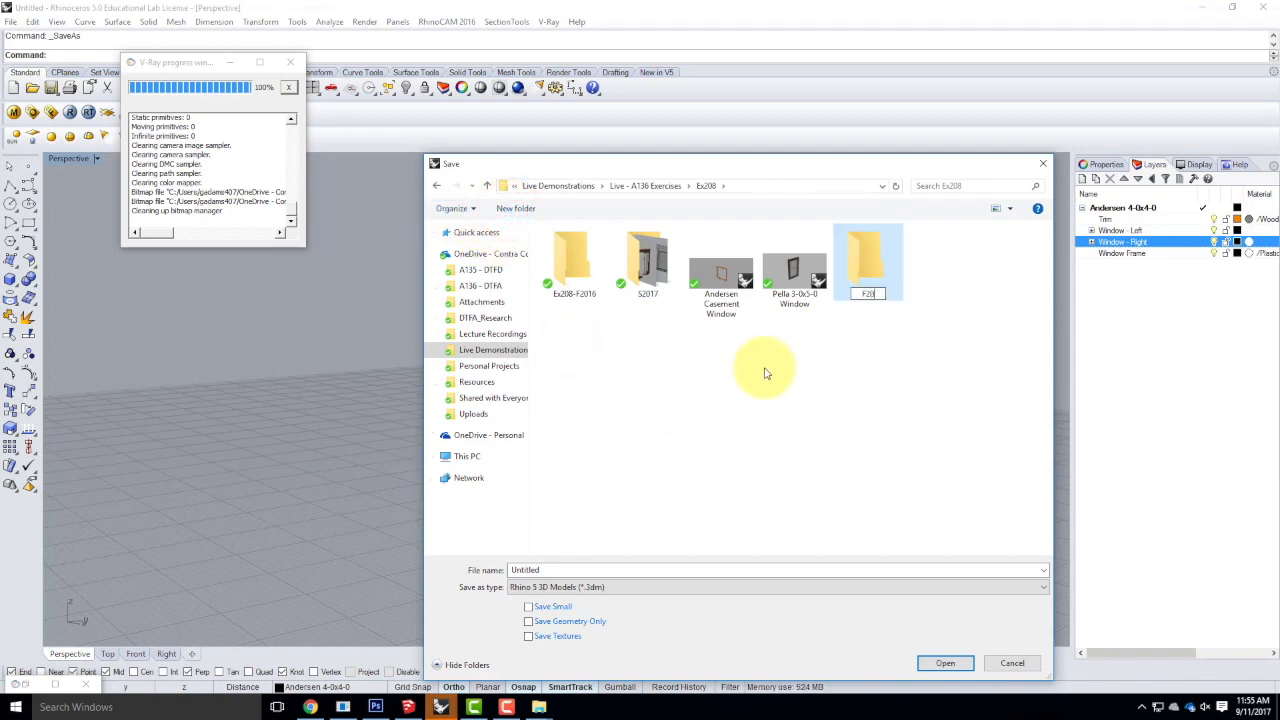
left_click(866, 262)
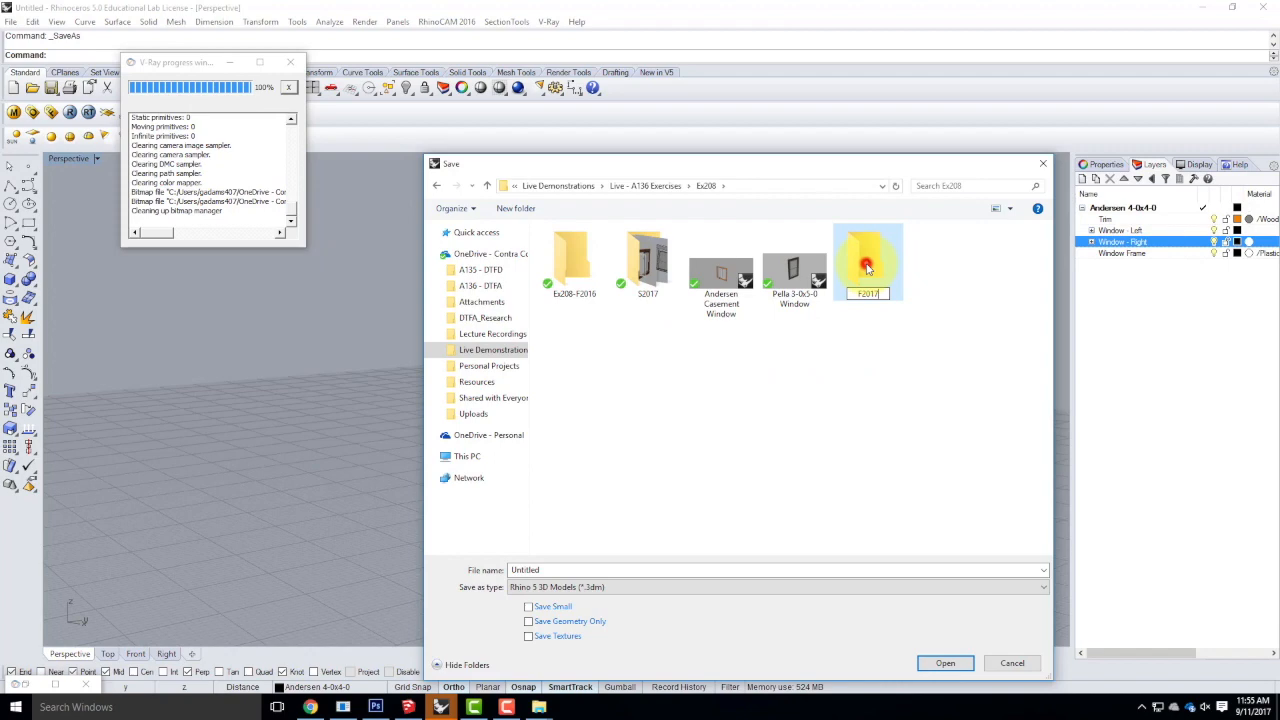
left_click(607, 567)
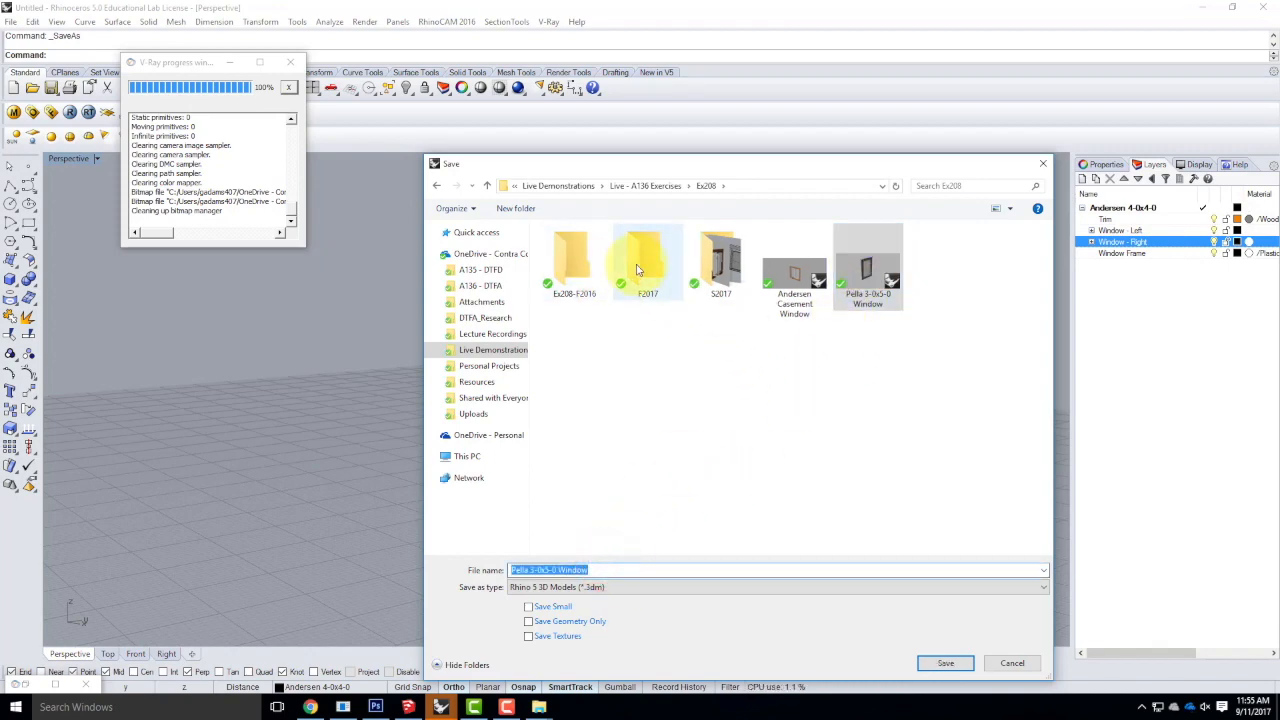
Open the new F2017 folder and enter Andersen-4-0x4-0 Casement Window as the model's file name.
double_click(640, 262)
left_click(604, 567)
left_click(604, 567)
left_click_drag(618, 568, 466, 540)
type("Ande")
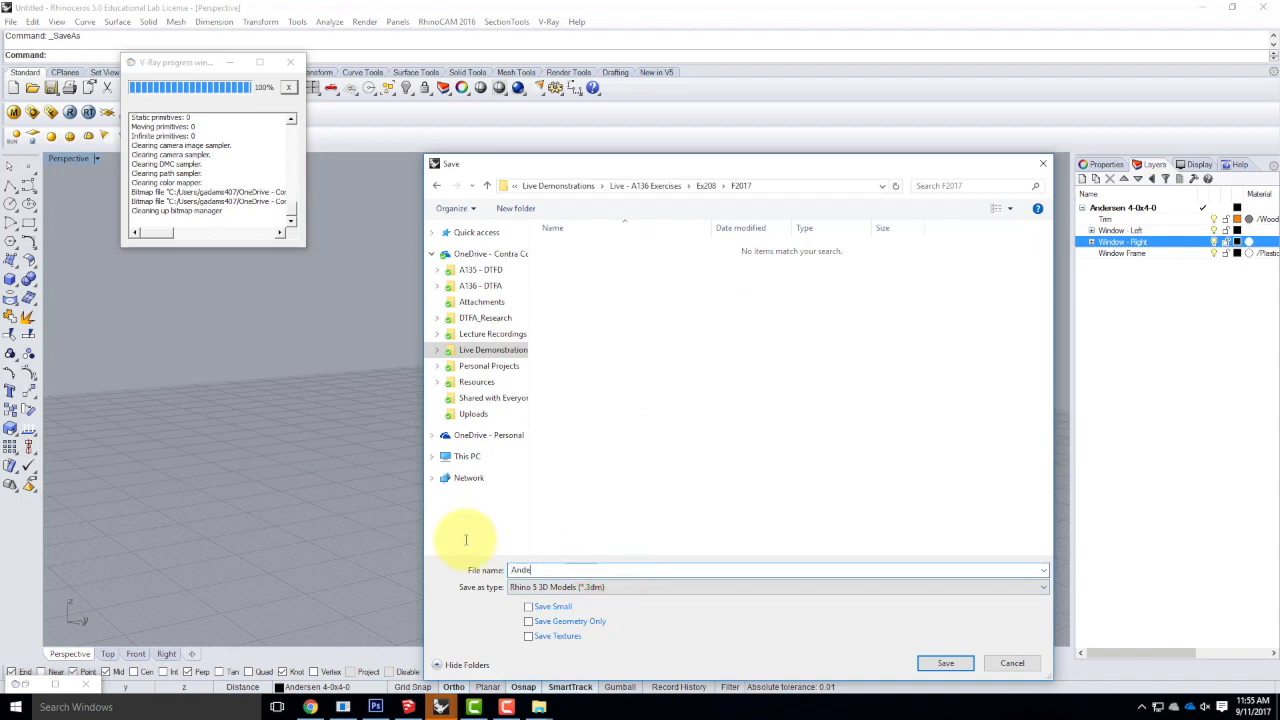
type("rsent")
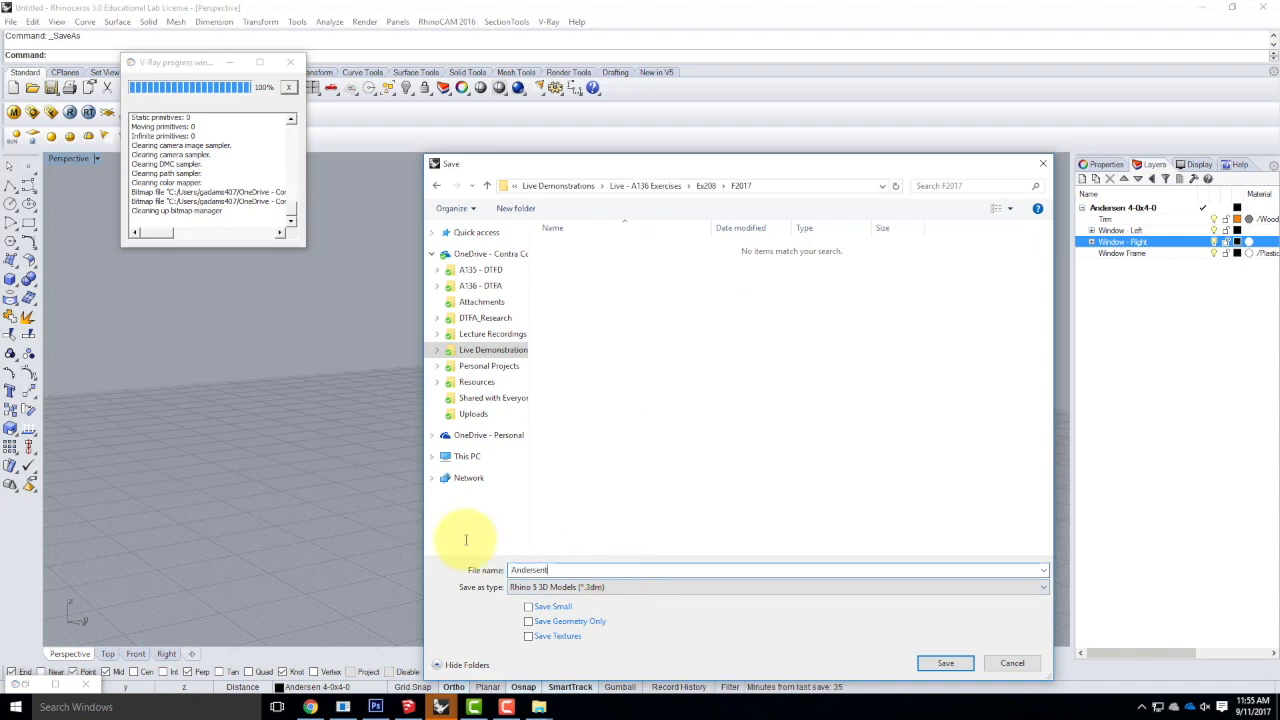
key("BackSpace")
type("-4-0x4-0 Casement Window")
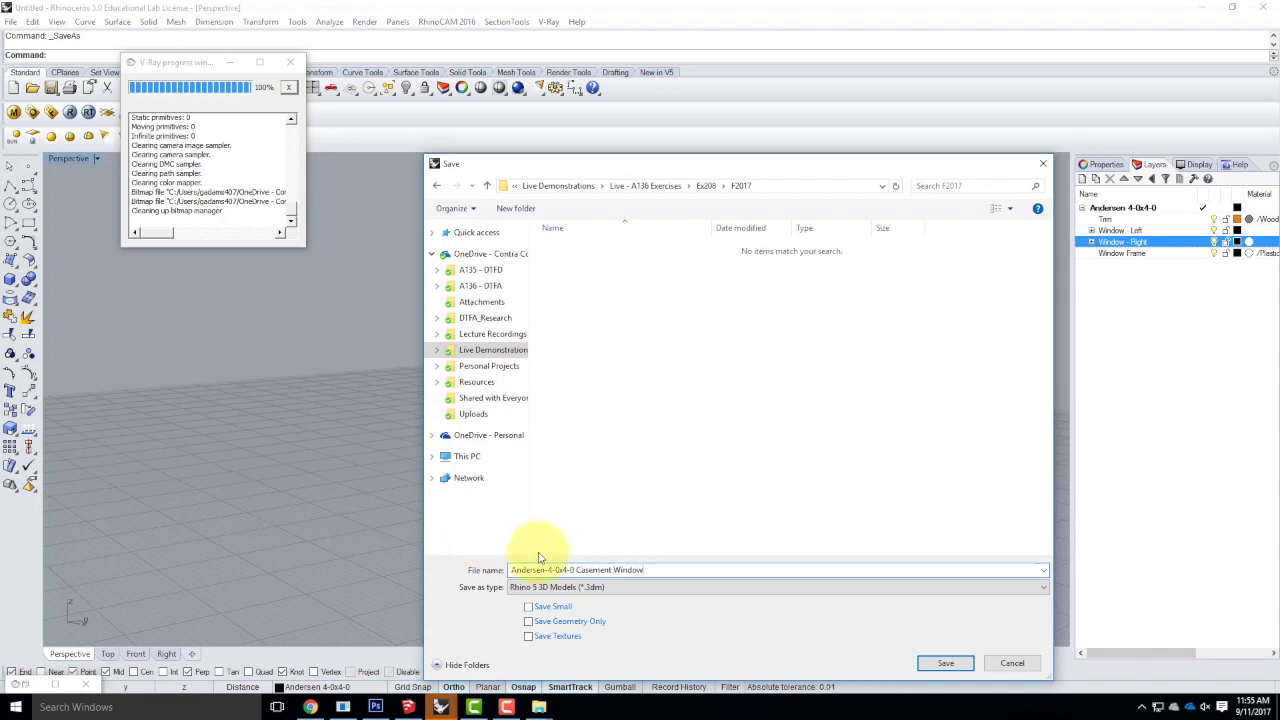
Change the file name to Andersen_4-0x4-0_Casement_Window using underscore separators and save it as a Rhino 5 3D model.
key("BackSpace")
type("_")
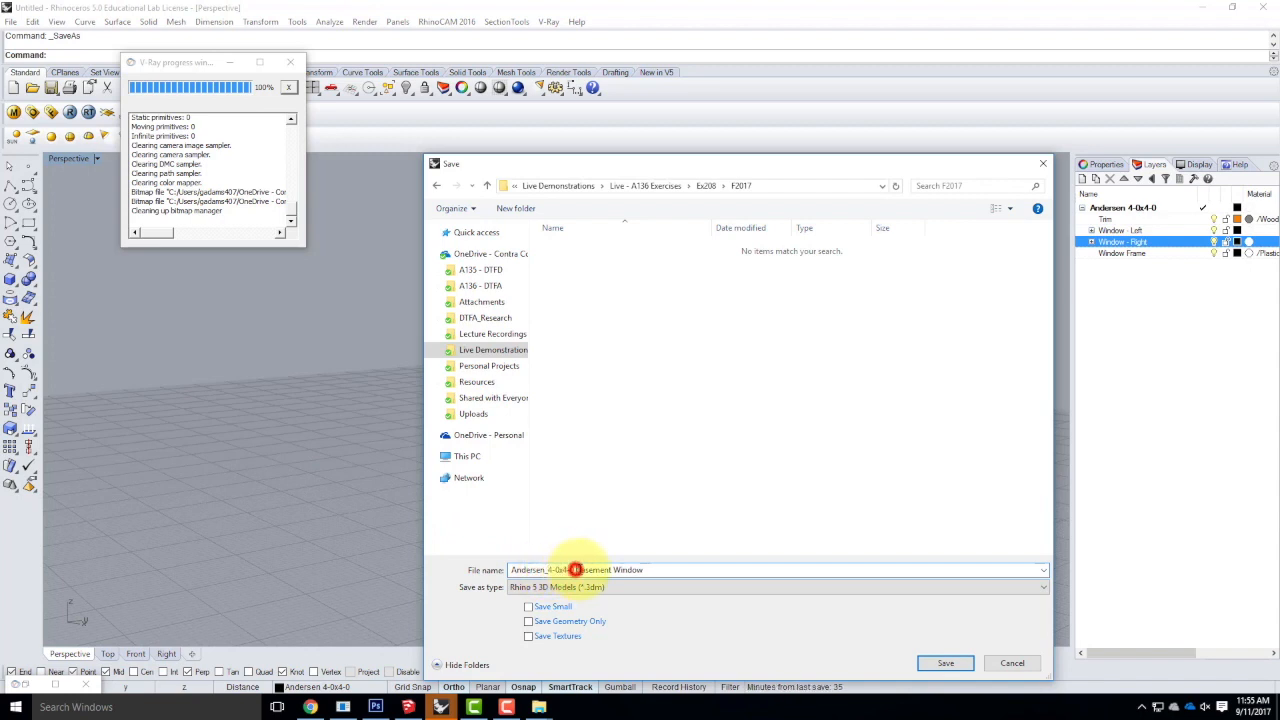
key("BackSpace")
type("_")
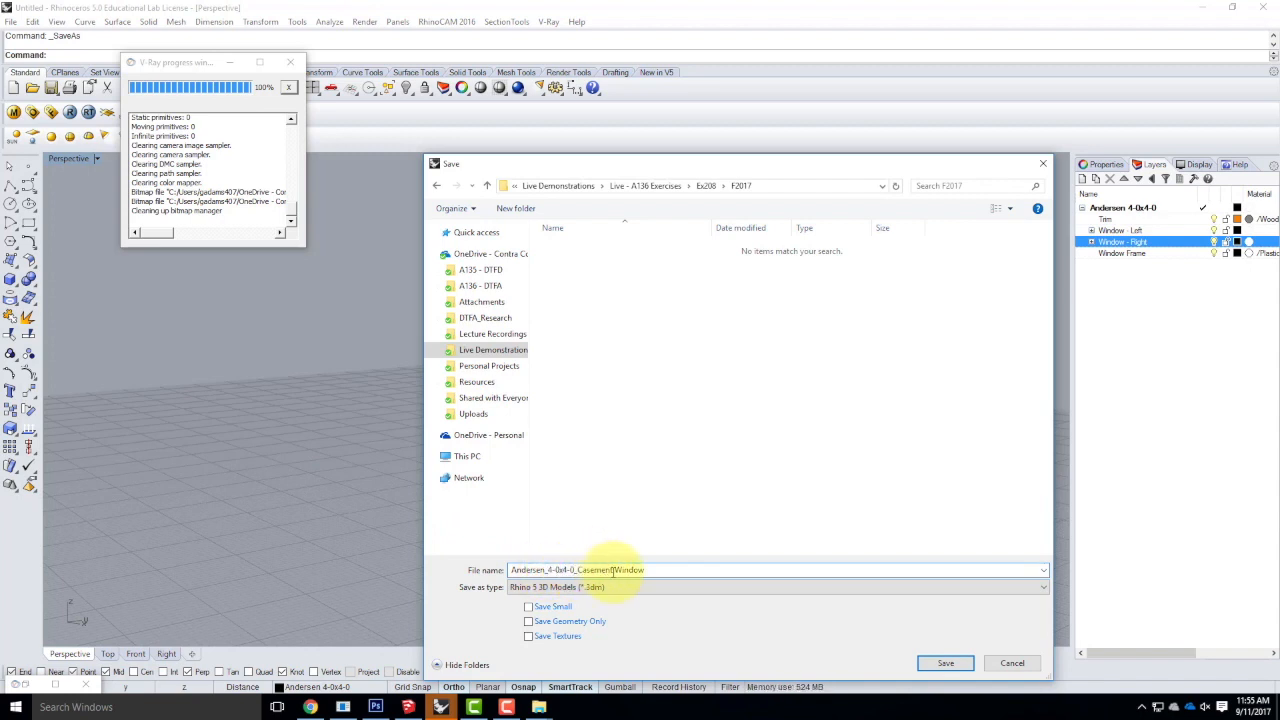
left_click(615, 569)
key("BackSpace")
type("_")
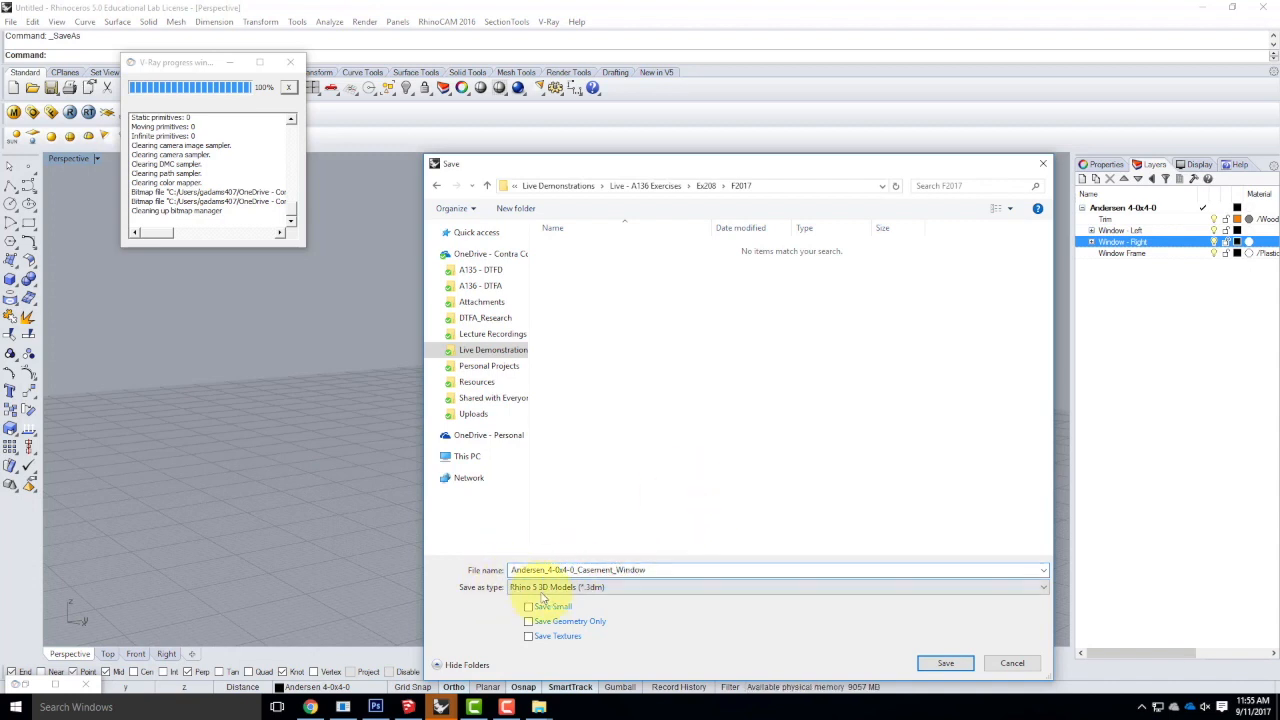
left_click(946, 663)
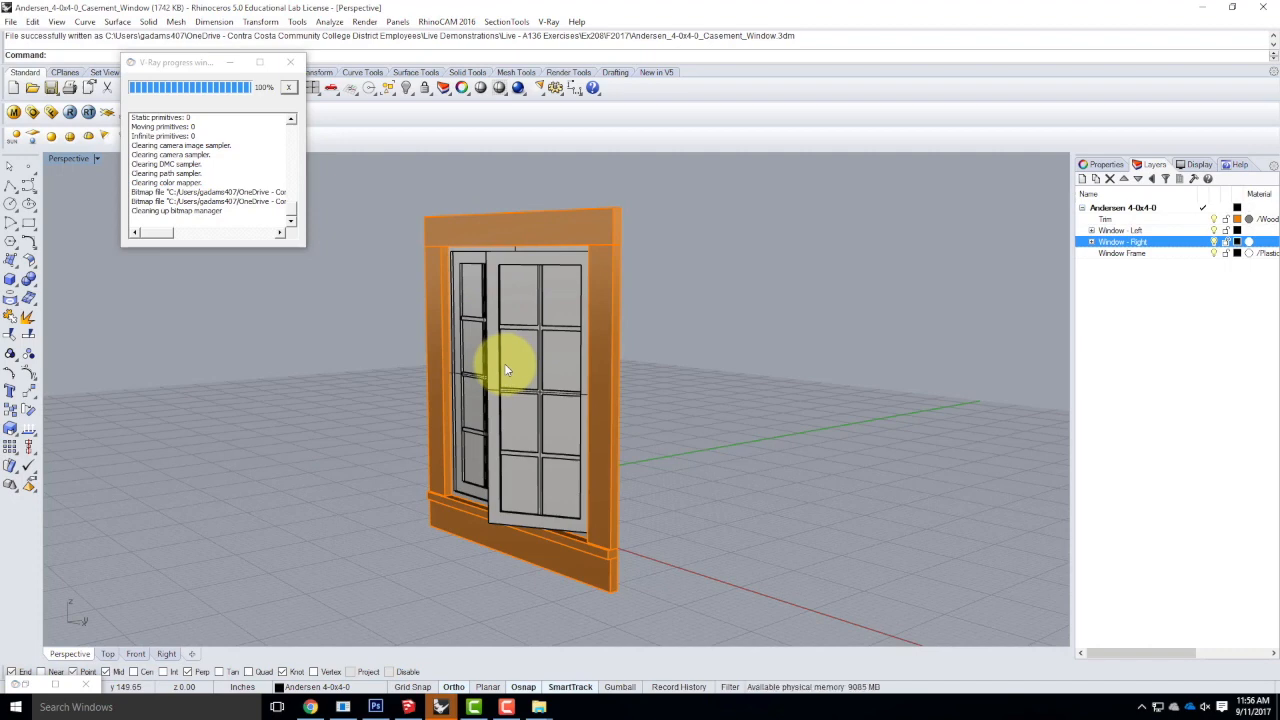
Pack the V-Ray material Wood - Fir - VG as a zip archive in Live - A136 Exercises > Ex208 > F2017.
left_click(10, 114)
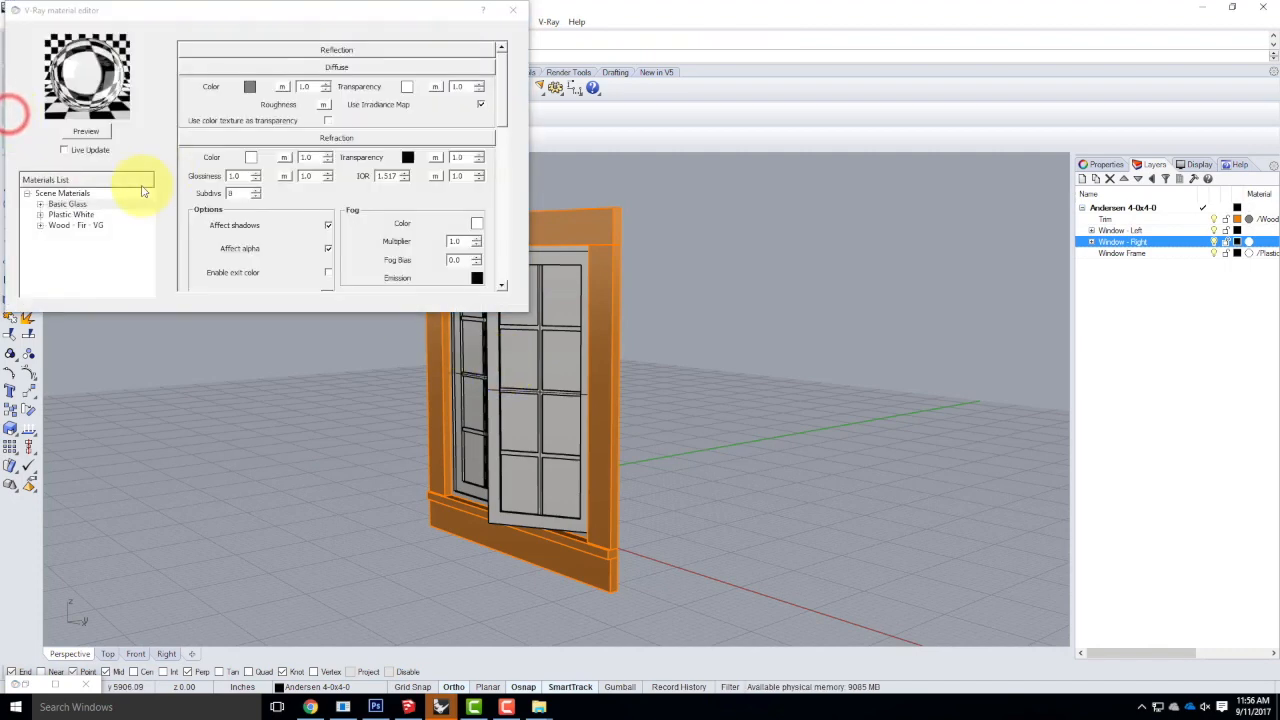
left_click(65, 228)
right_click(66, 228)
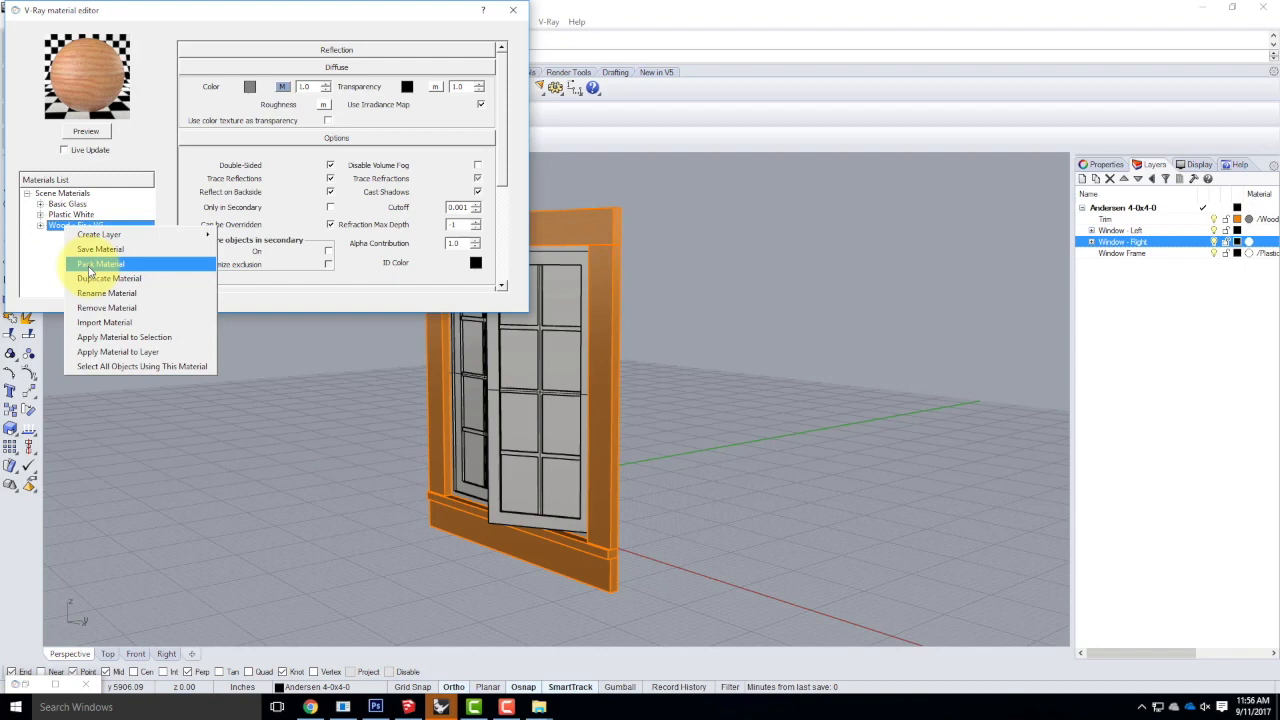
left_click(90, 266)
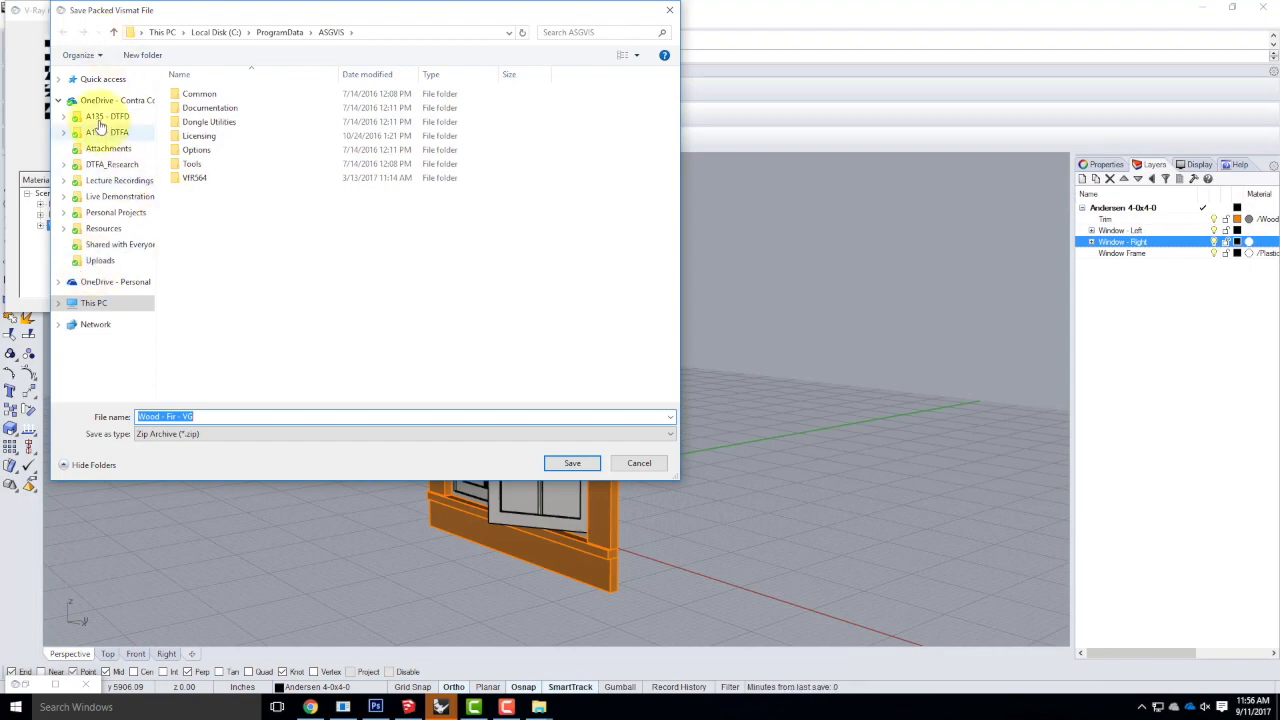
left_click(118, 196)
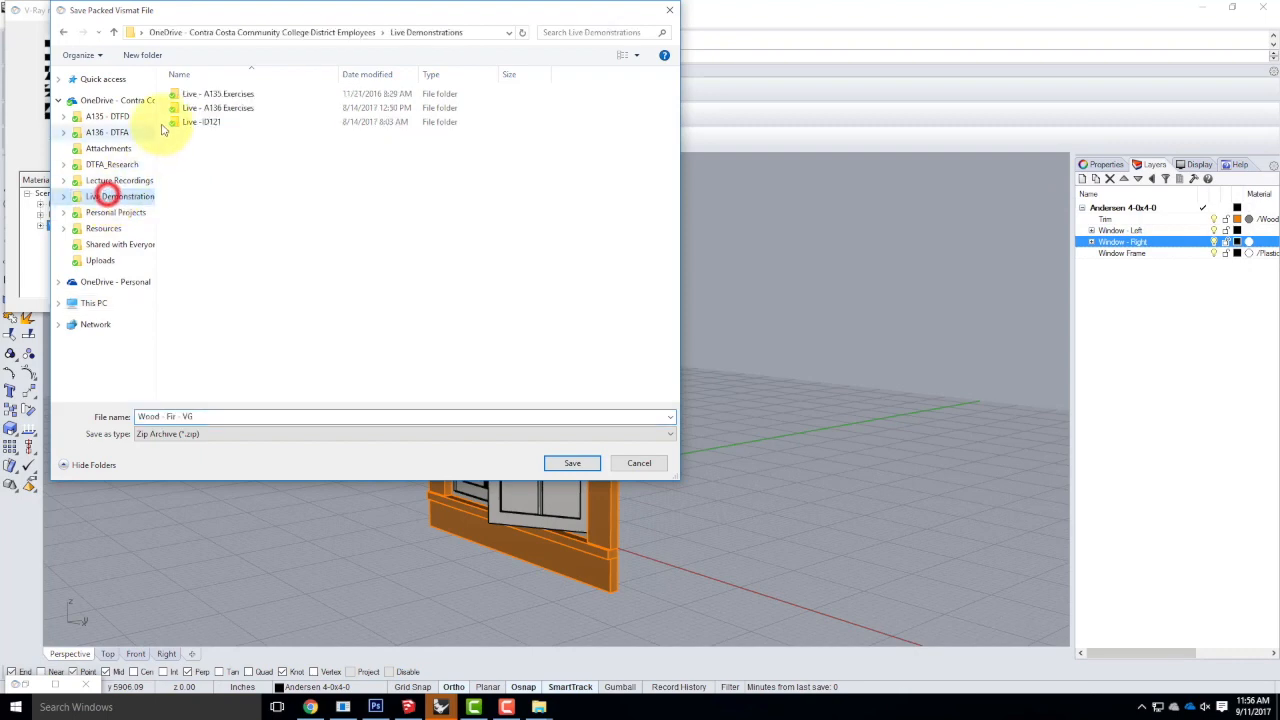
double_click(214, 107)
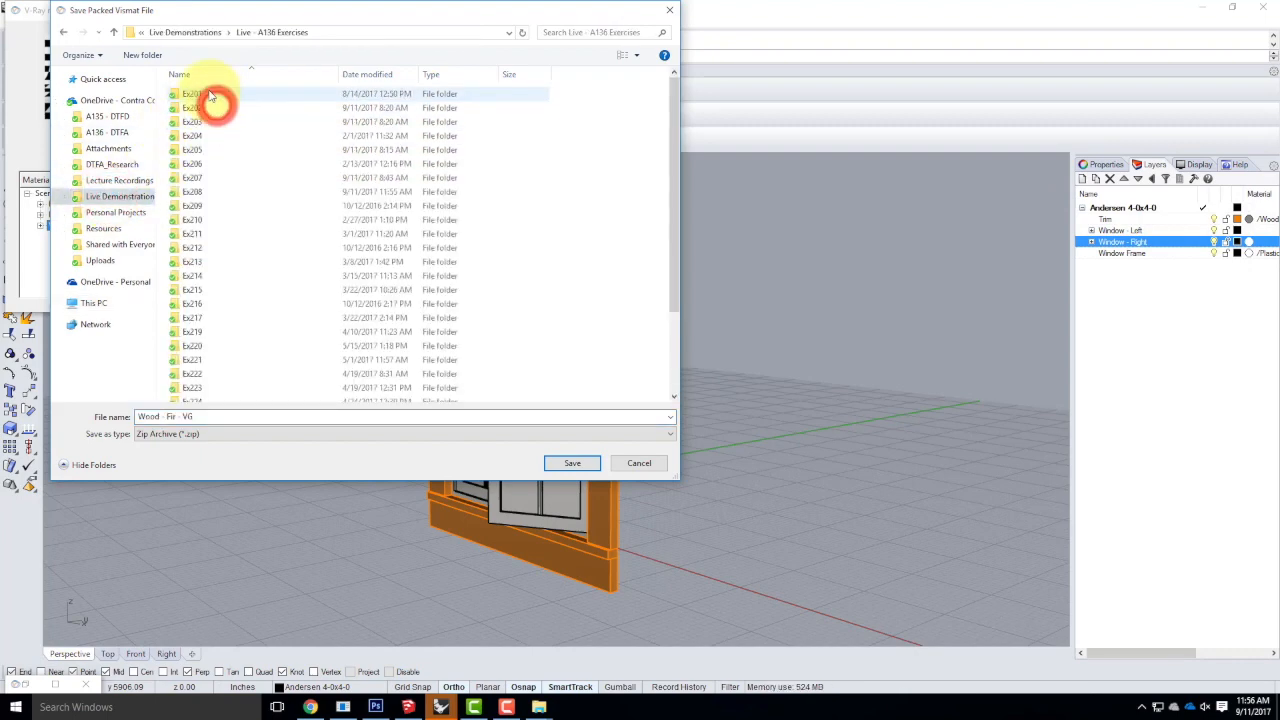
double_click(194, 191)
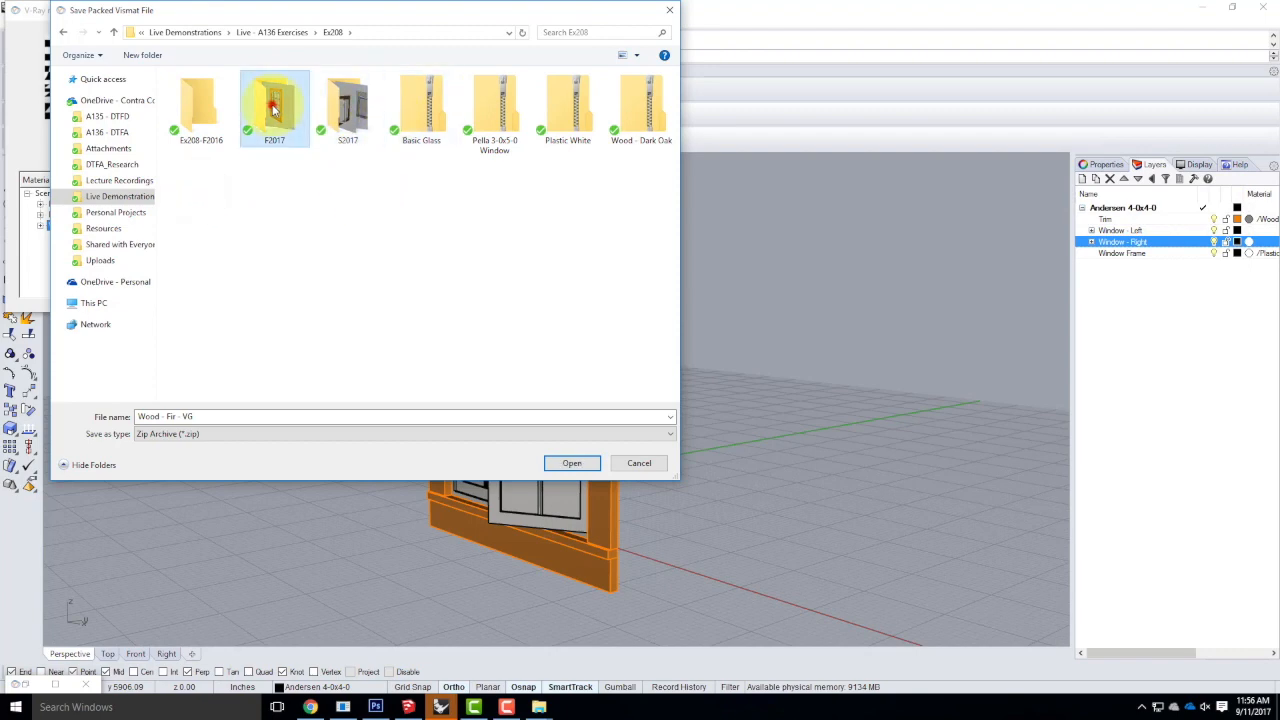
double_click(272, 104)
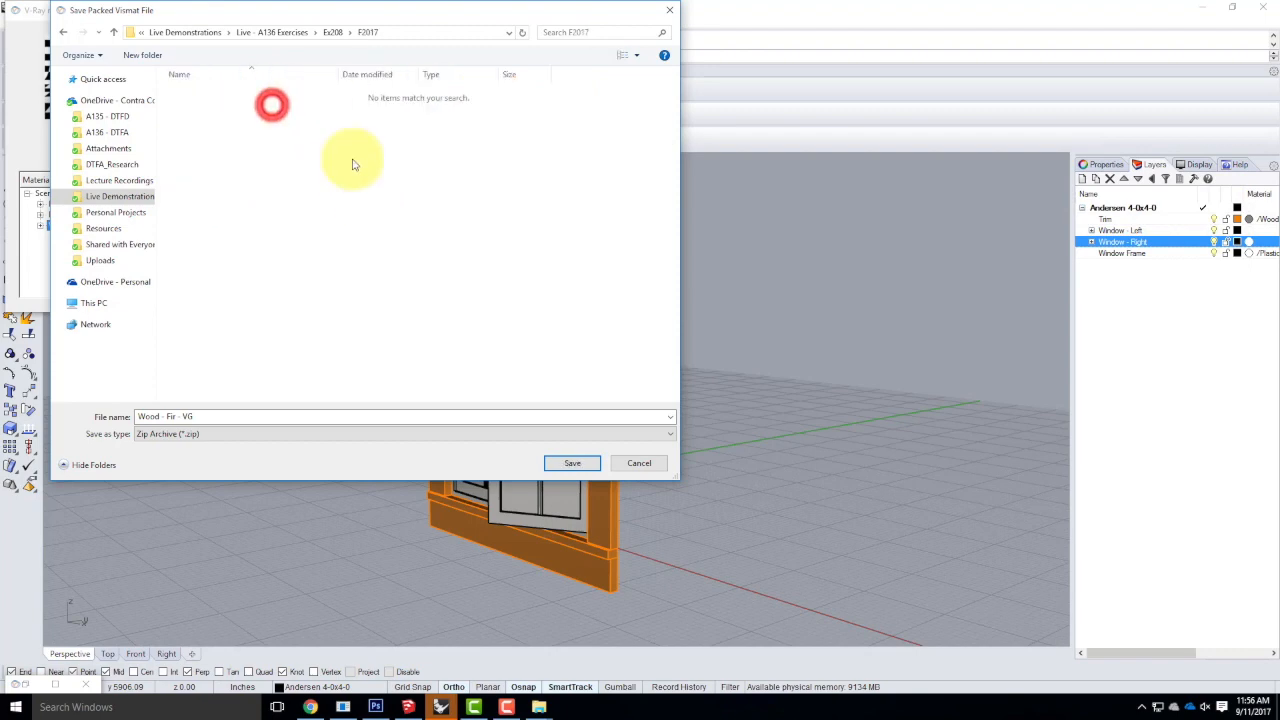
left_click(578, 465)
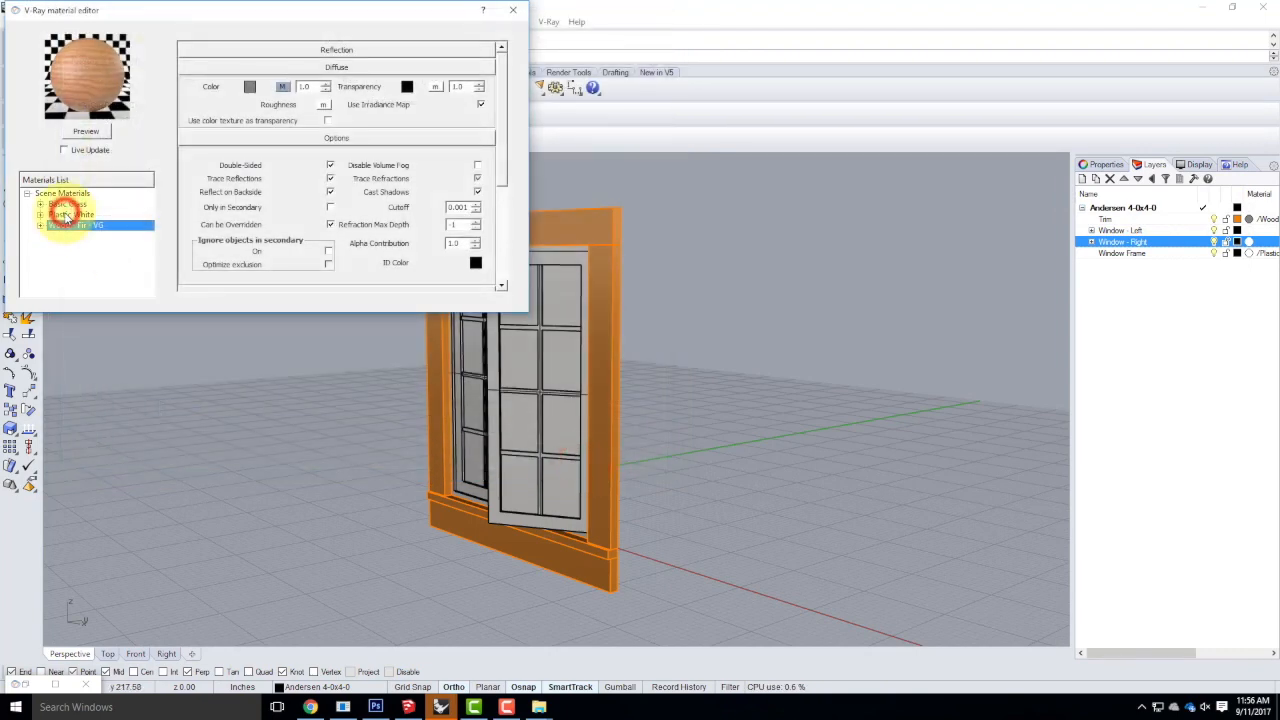
Pack the Plastic White material as a zip archive in the same F2017 folder.
left_click(66, 214)
right_click(68, 215)
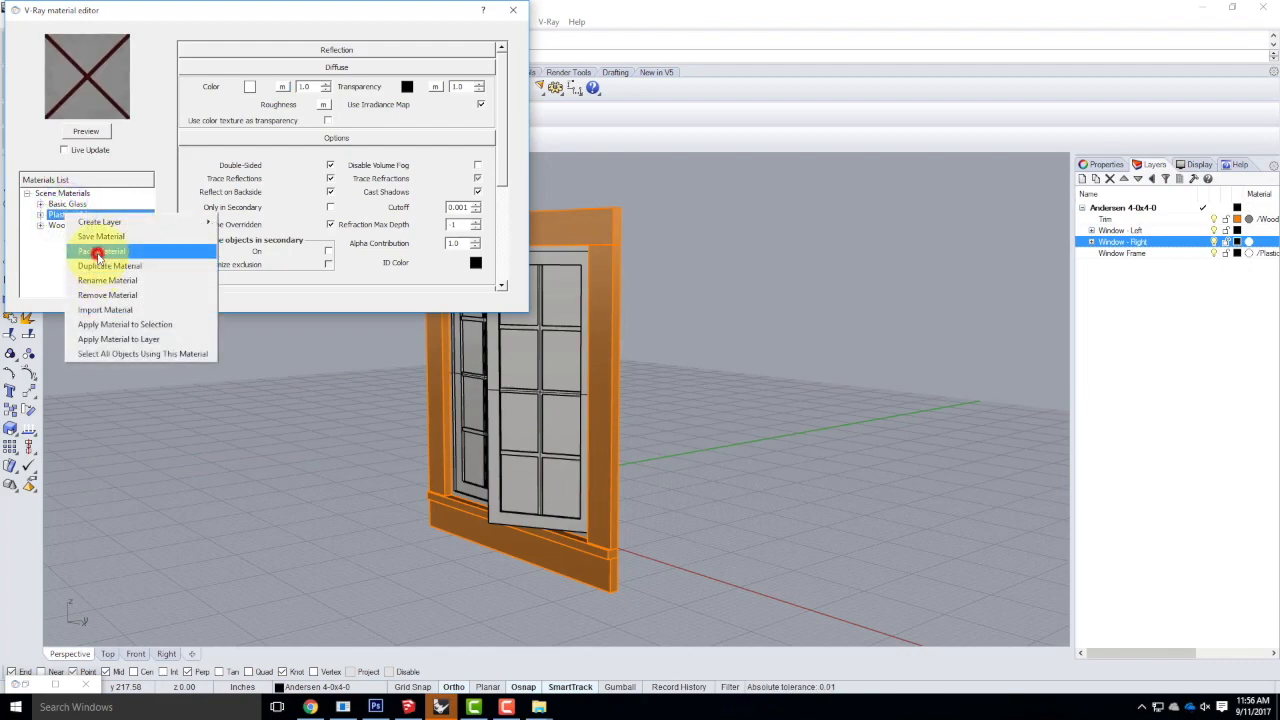
left_click(98, 253)
left_click(569, 465)
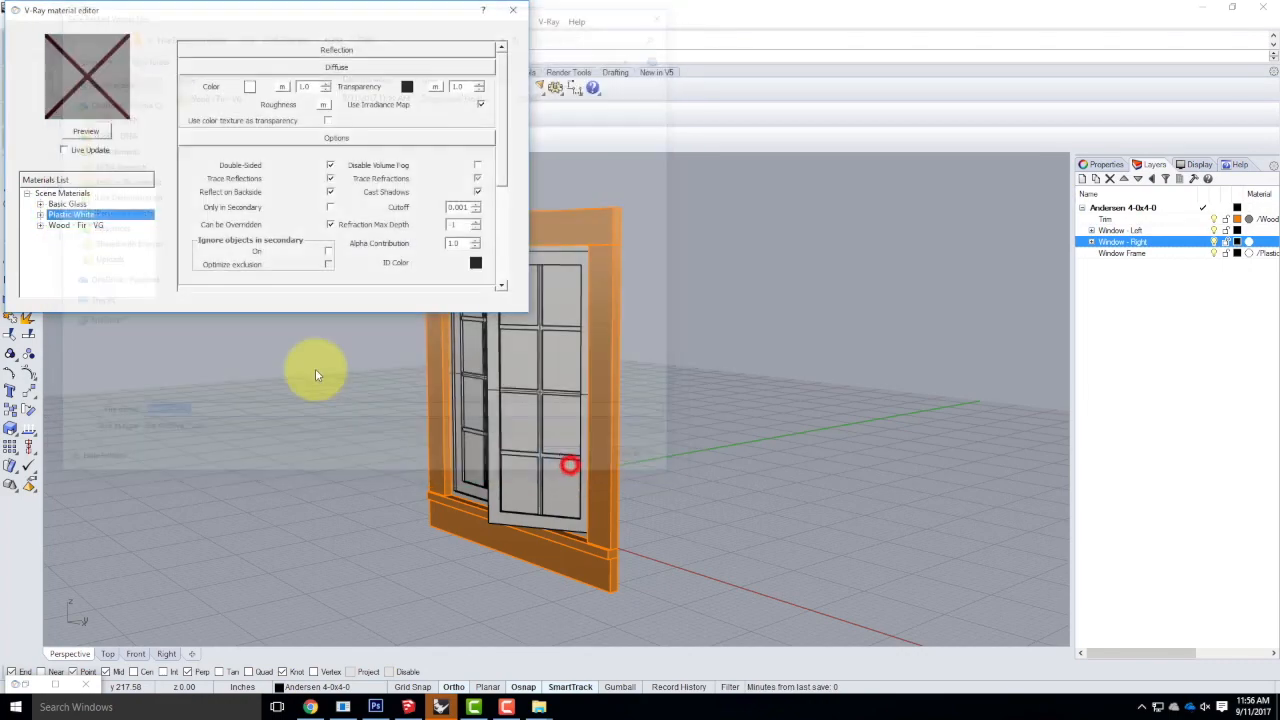
Pack the Basic Glass material as a zip archive in the F2017 folder and close the V-Ray material editor.
left_click(72, 205)
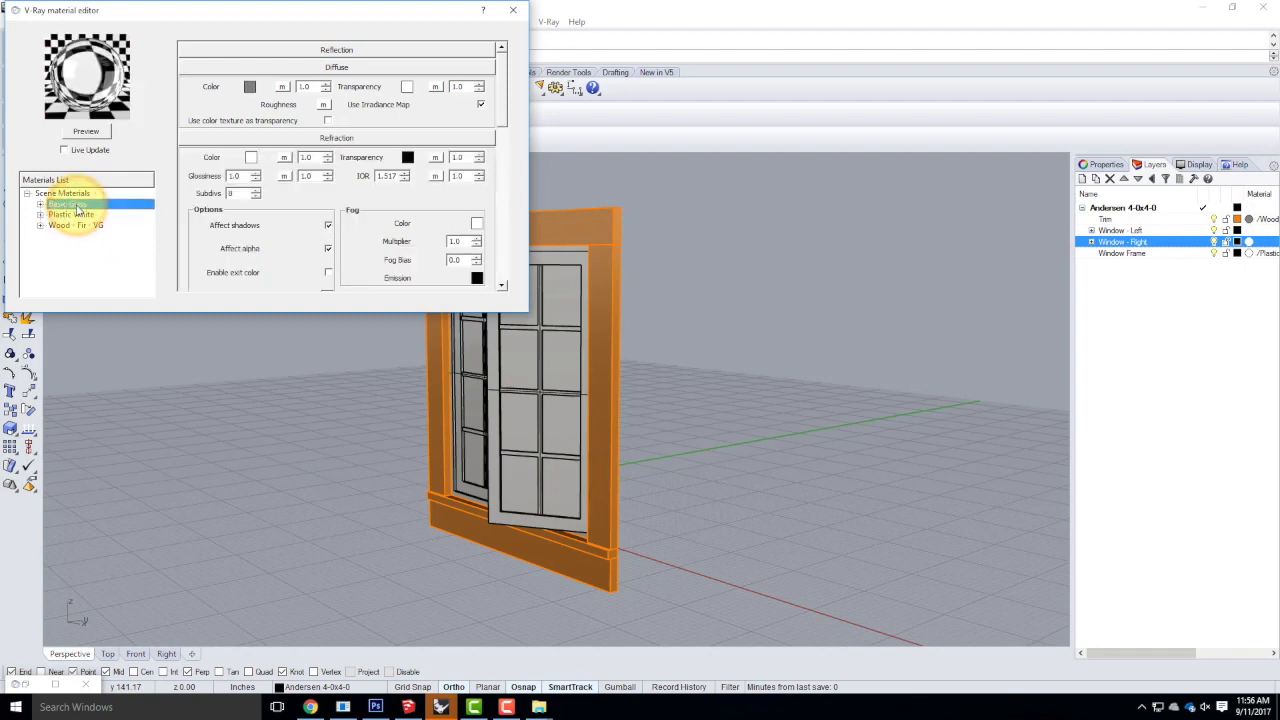
right_click(75, 207)
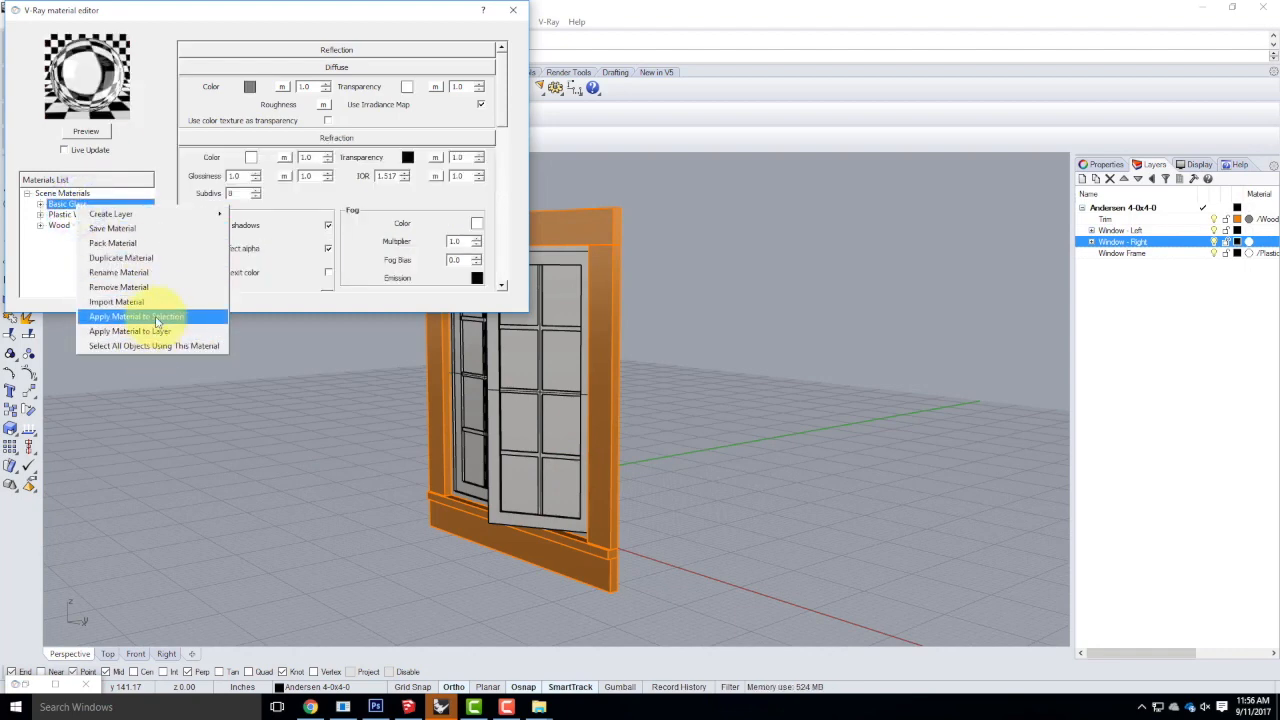
left_click(145, 243)
left_click(578, 463)
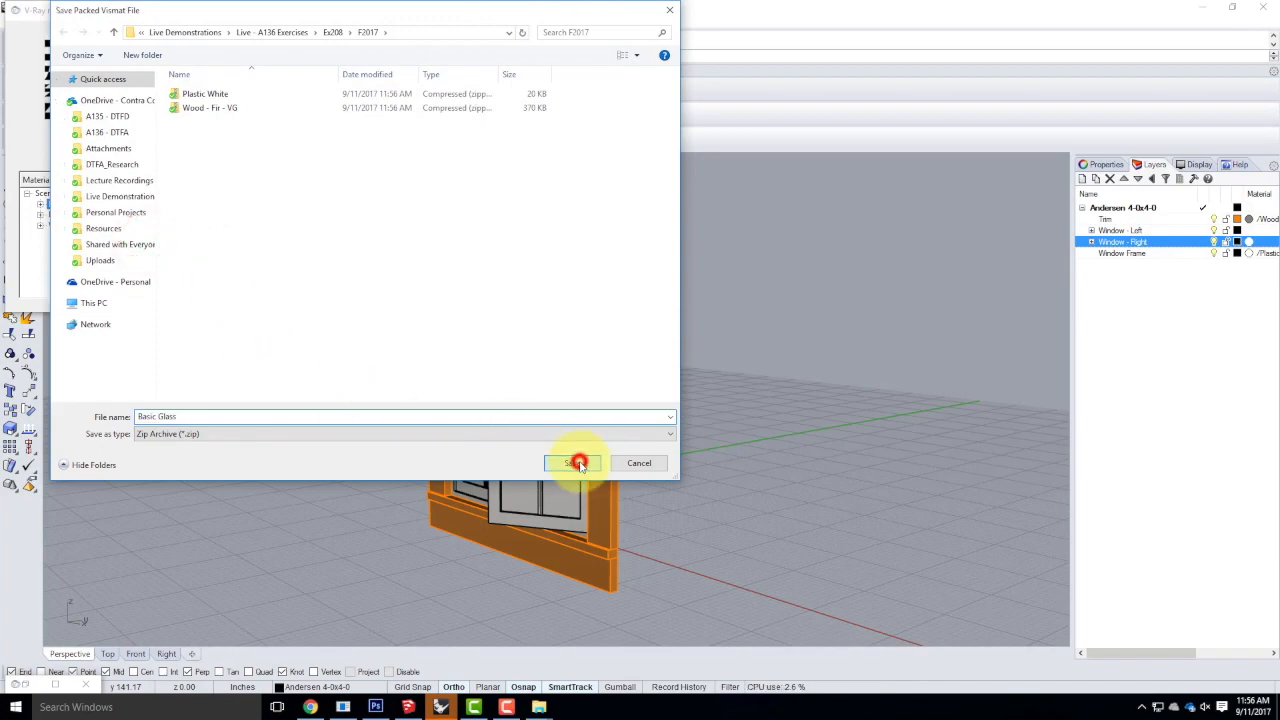
left_click(510, 13)
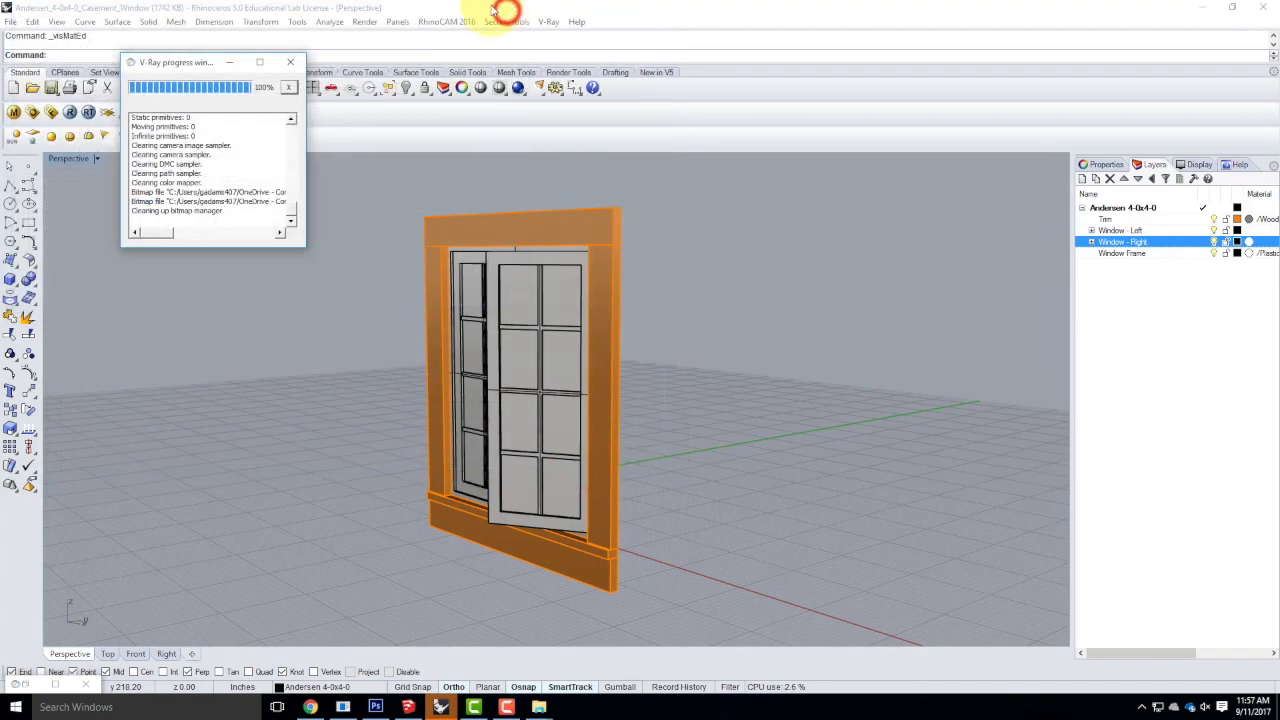
Switch to Chrome and open the course website's Add New Post page in a new tab.
left_click(308, 707)
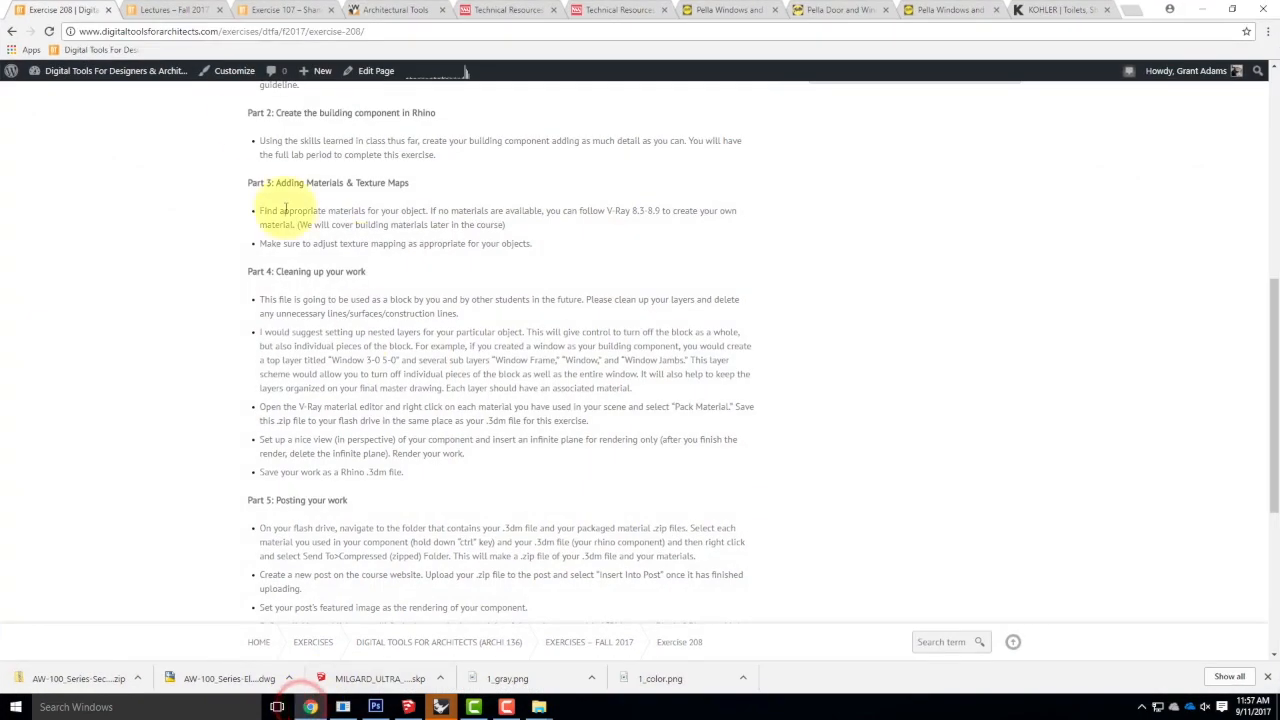
mouse_move(318, 80)
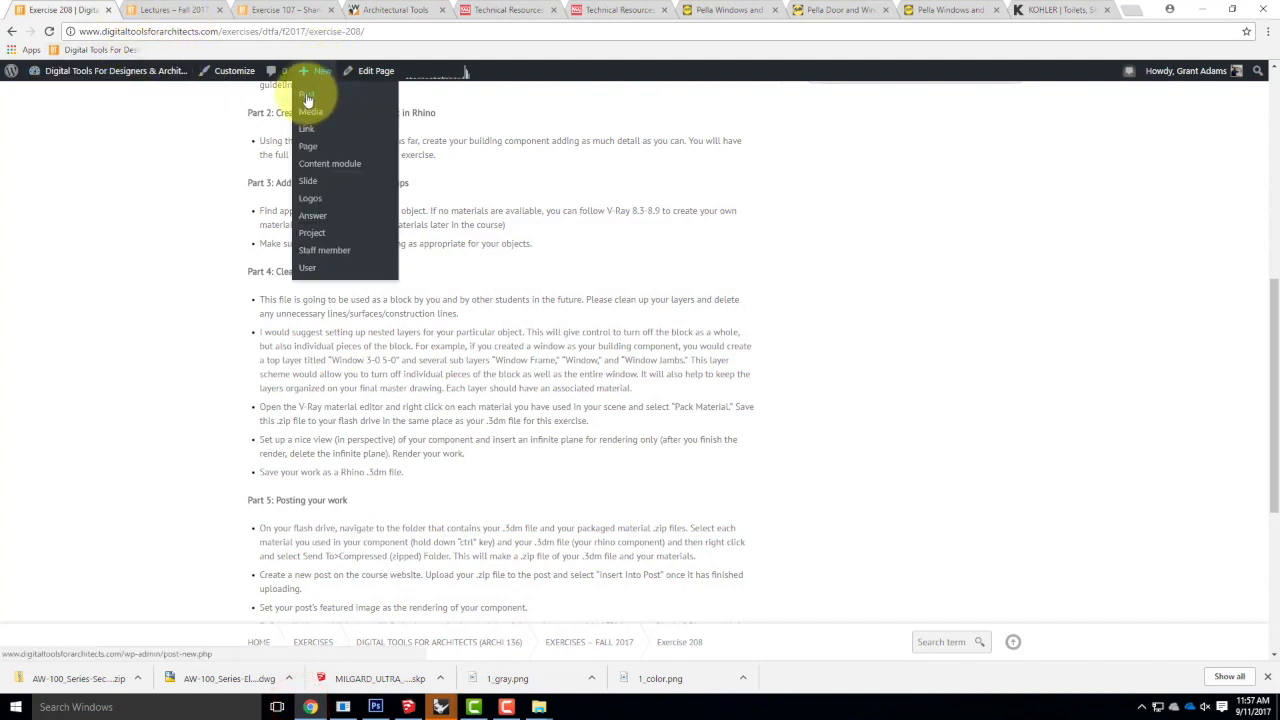
right_click(306, 94)
left_click(338, 104)
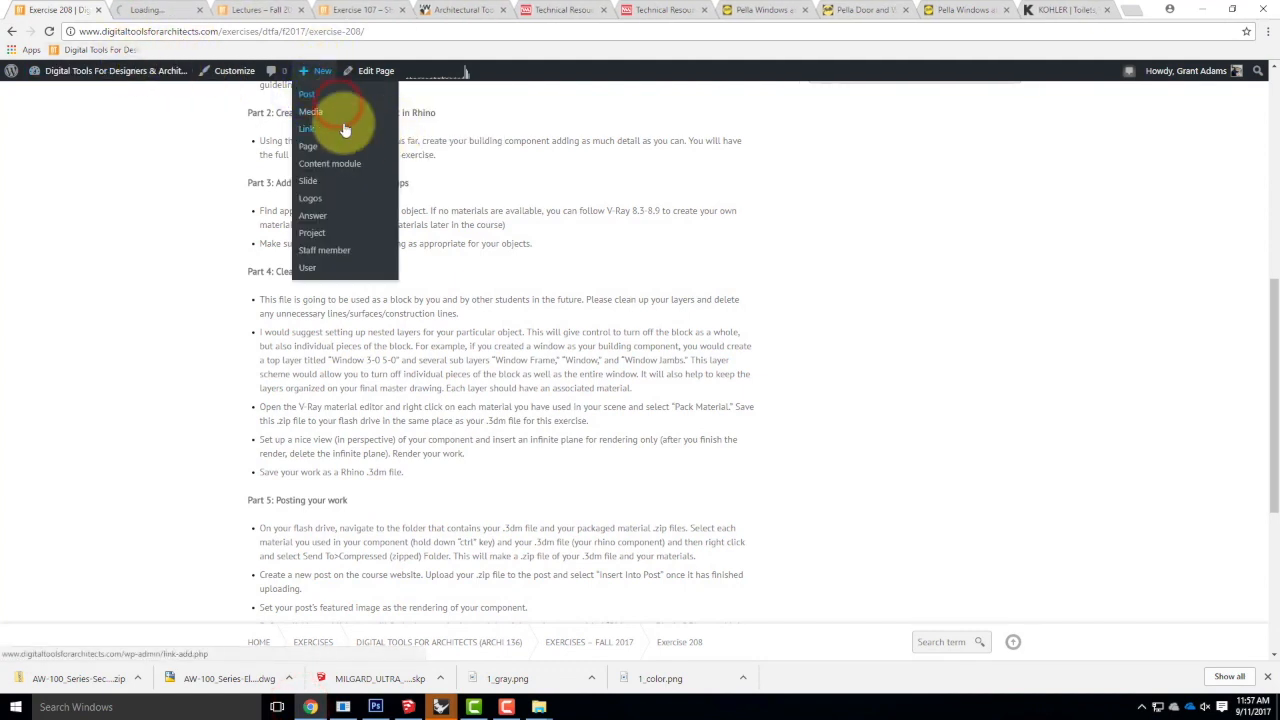
left_click(157, 10)
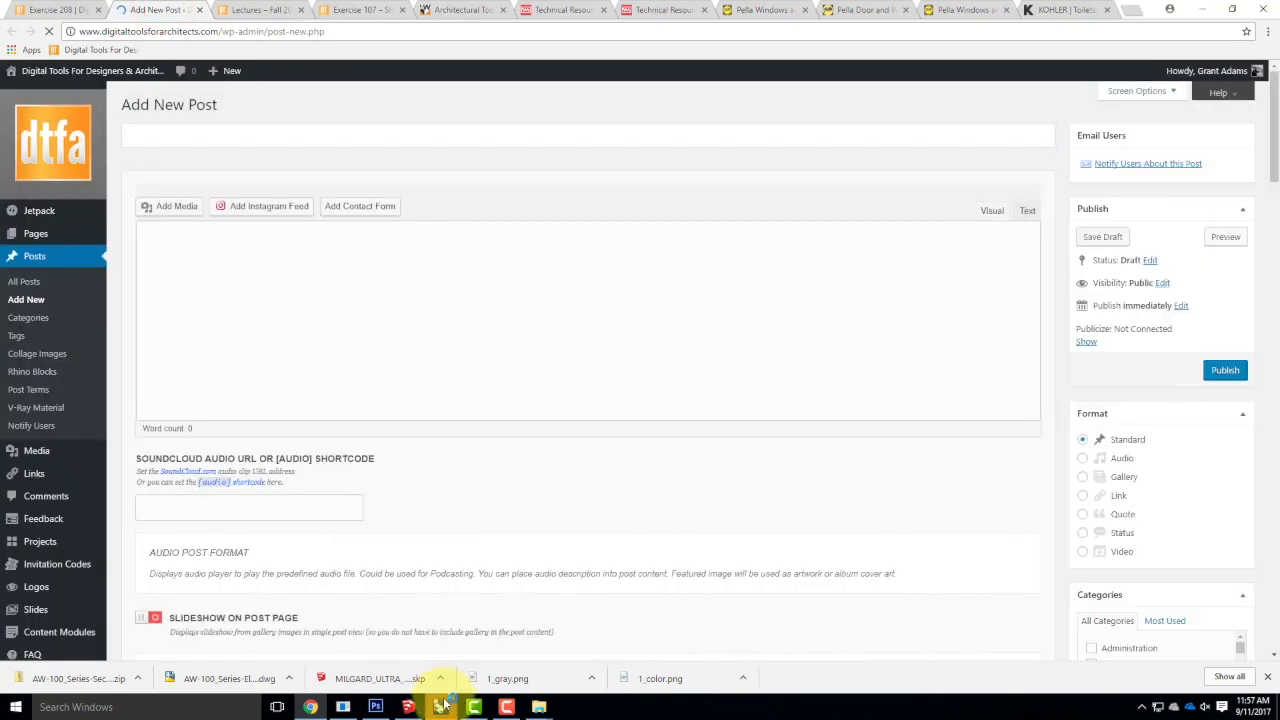
Return to Rhino, close the old V-Ray progress window, and render the perspective view again in a restored-size frame buffer.
mouse_move(441, 705)
left_click(511, 657)
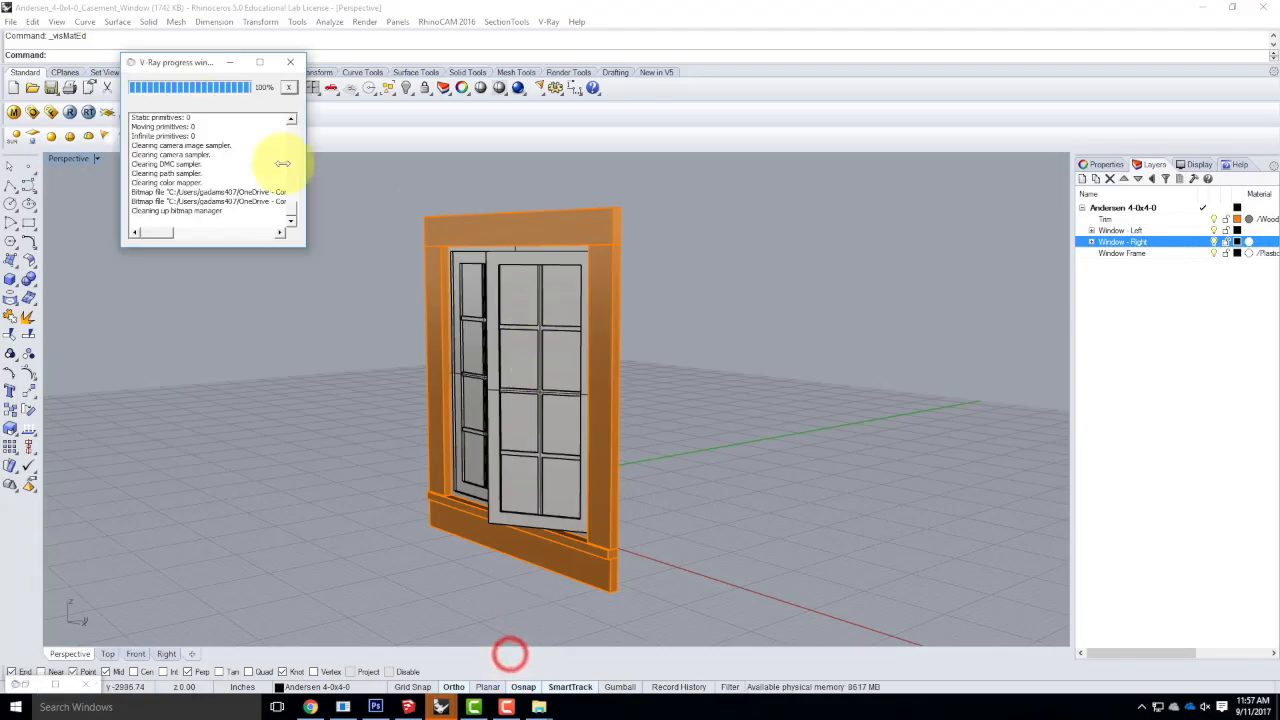
left_click(300, 64)
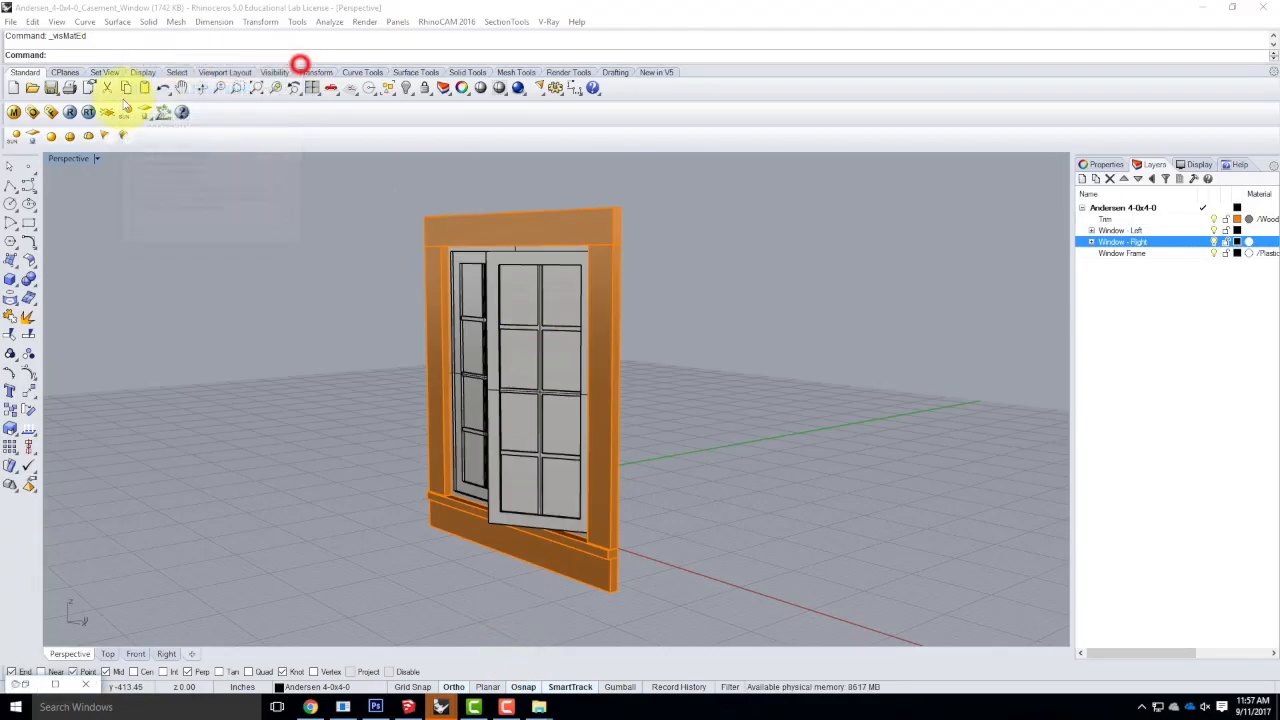
left_click(69, 112)
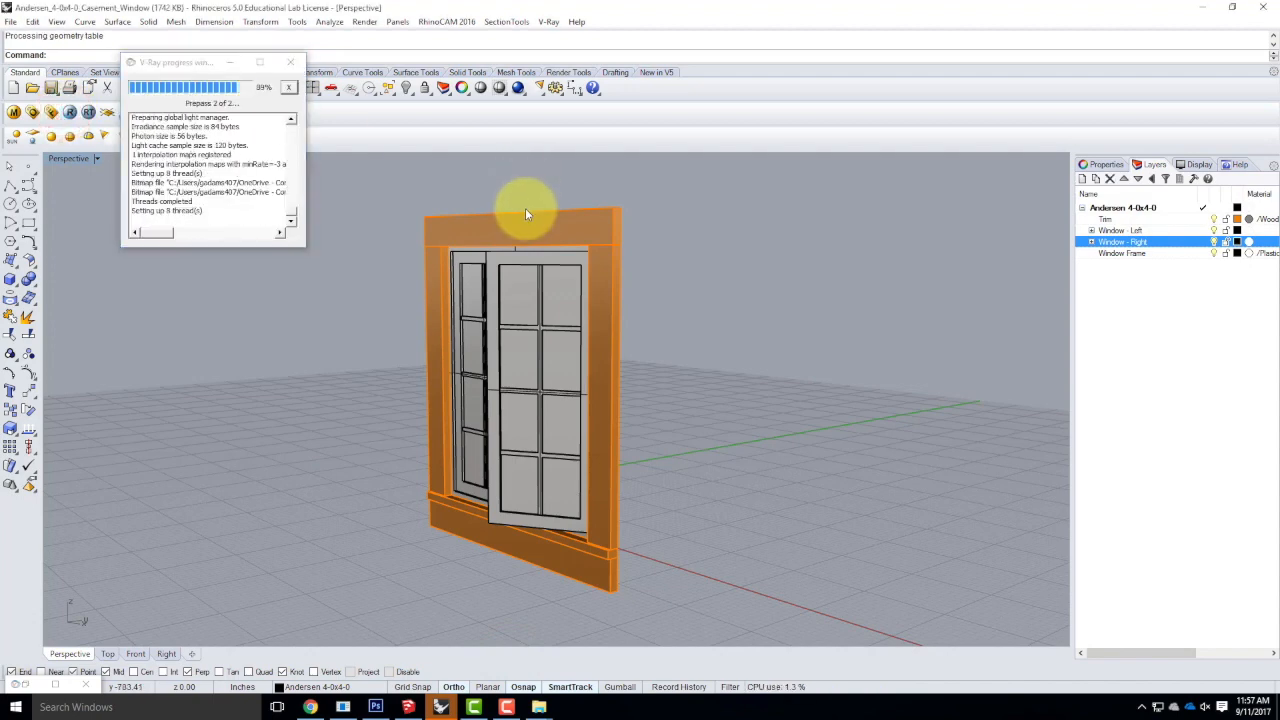
left_click(55, 682)
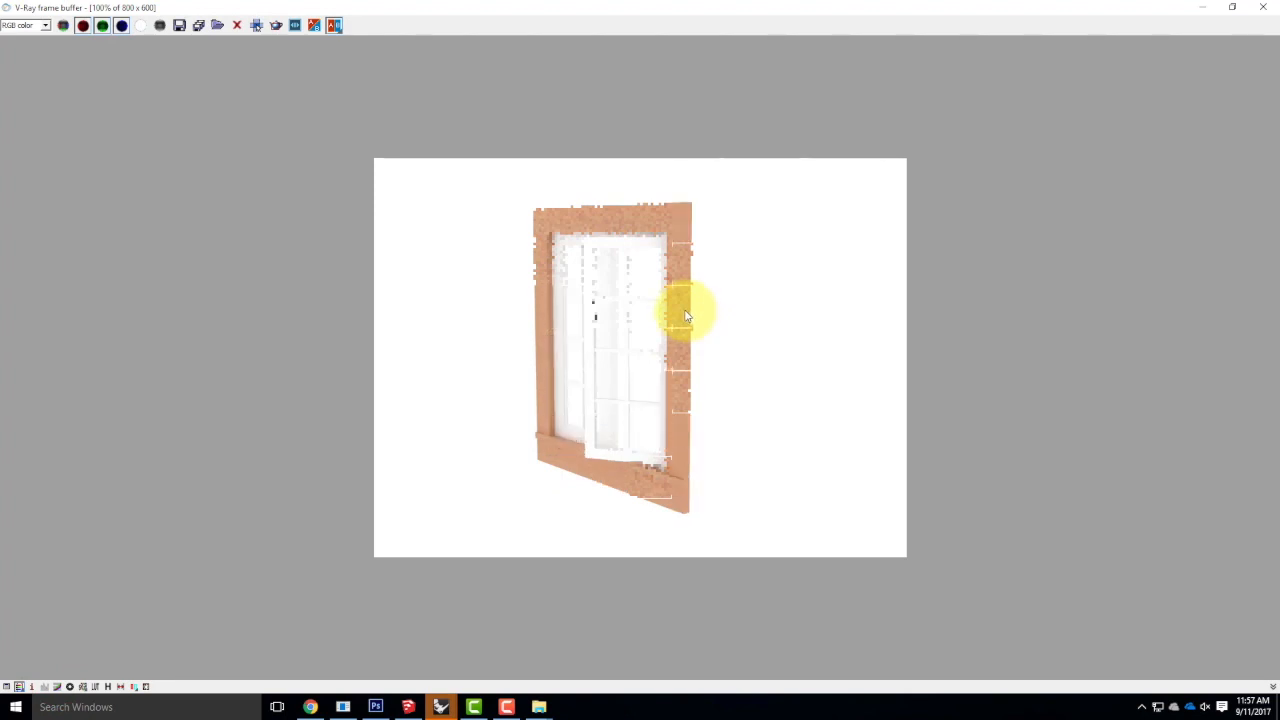
left_click(1234, 8)
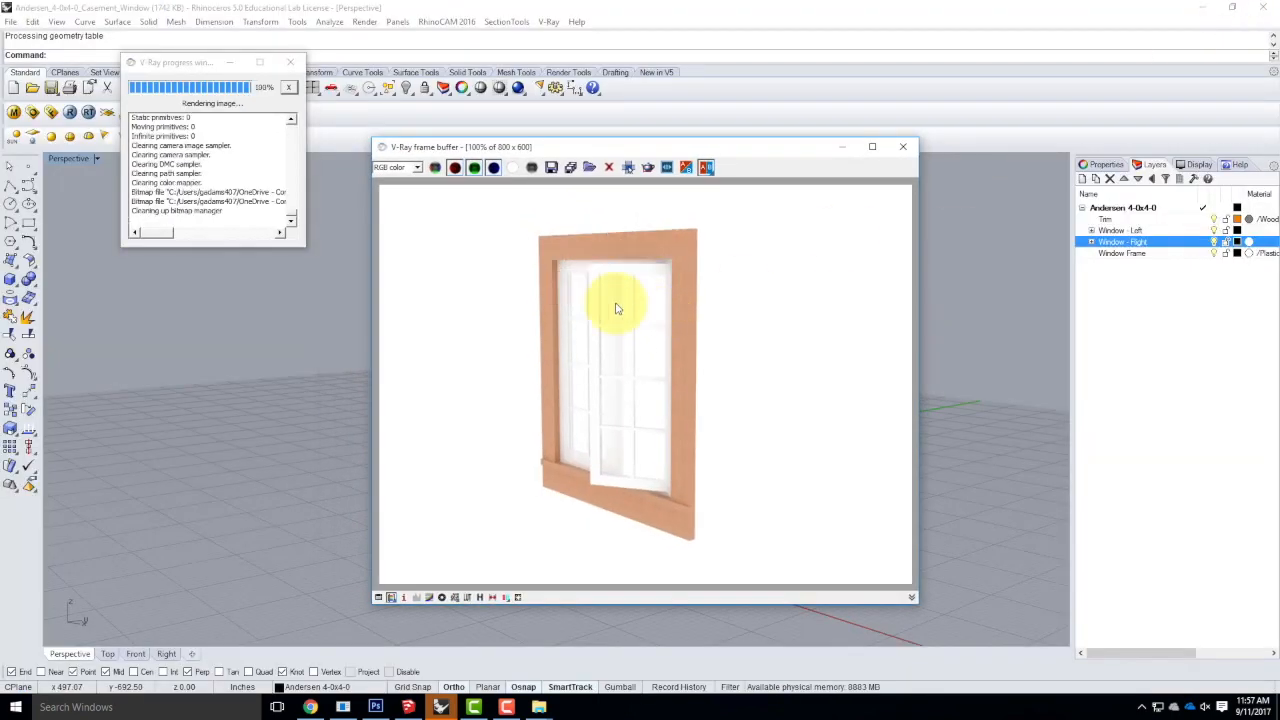
Save the rendered image as Andersen_4-0x4-0_Casement_Window.jpg in the Live - A136 Exercises > Ex208 > F2017 folder.
left_click(551, 168)
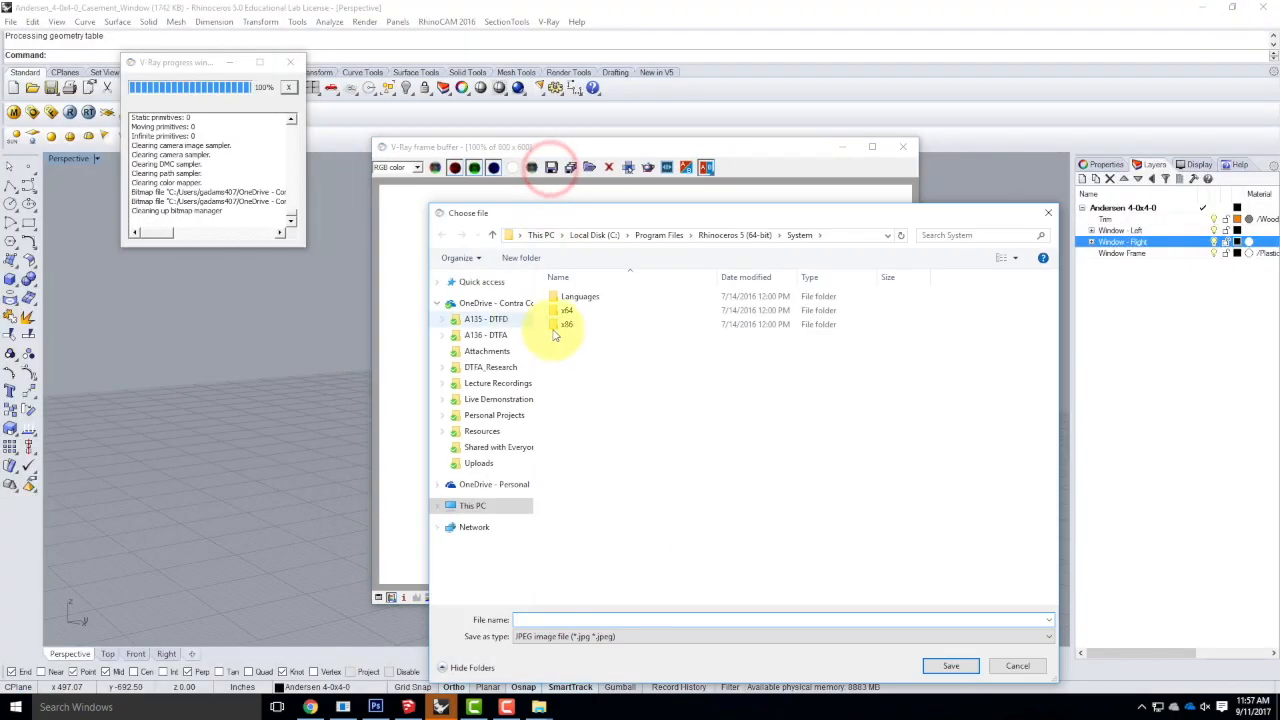
left_click(488, 400)
double_click(578, 310)
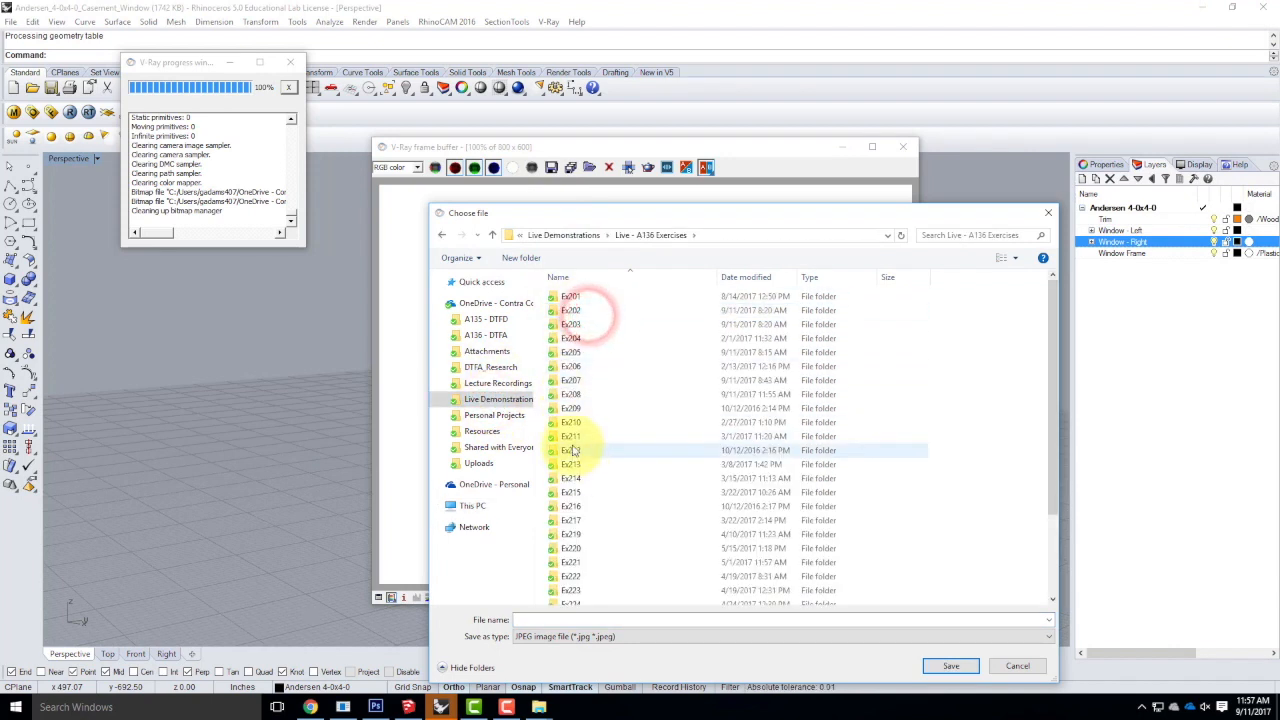
double_click(570, 394)
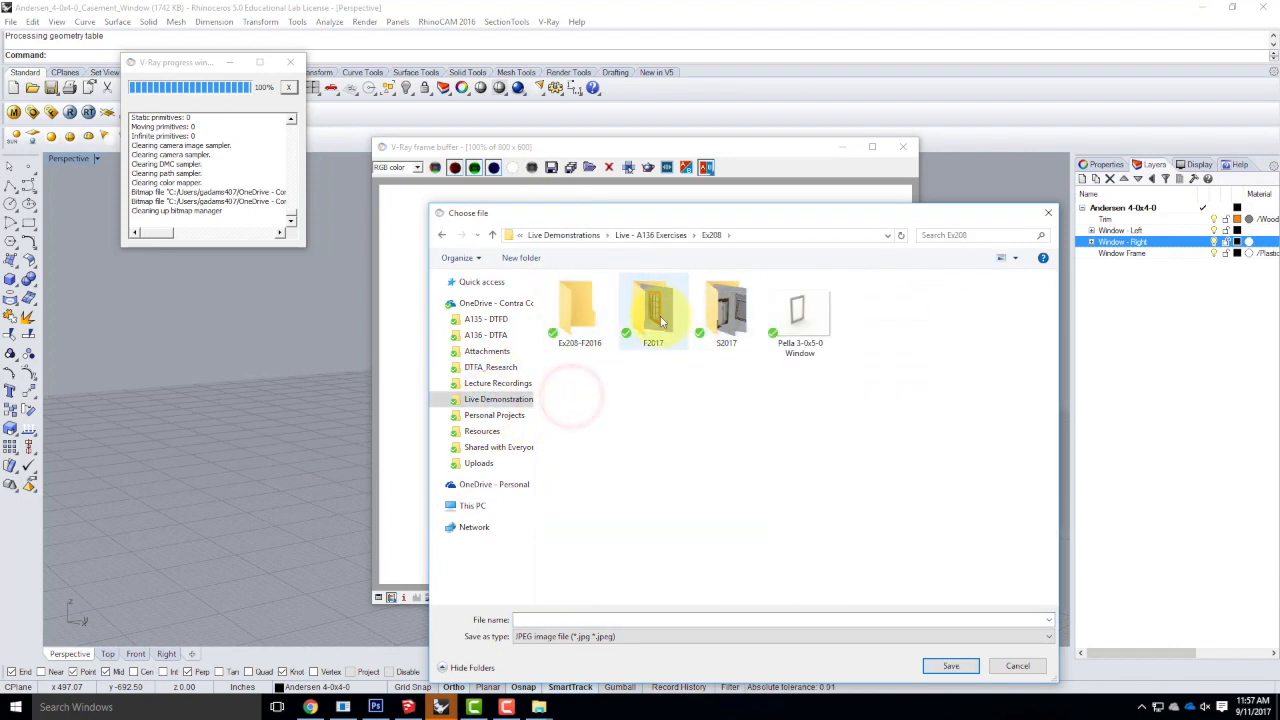
double_click(655, 315)
left_click(552, 618)
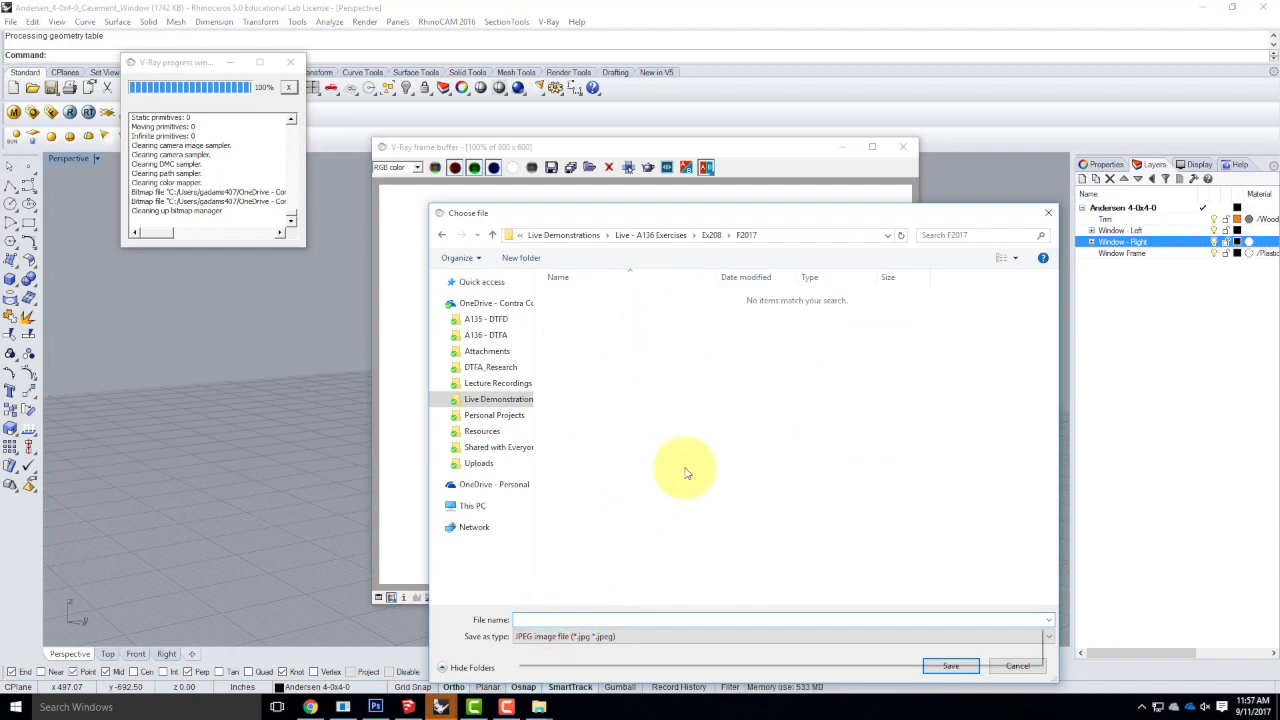
type("Ande")
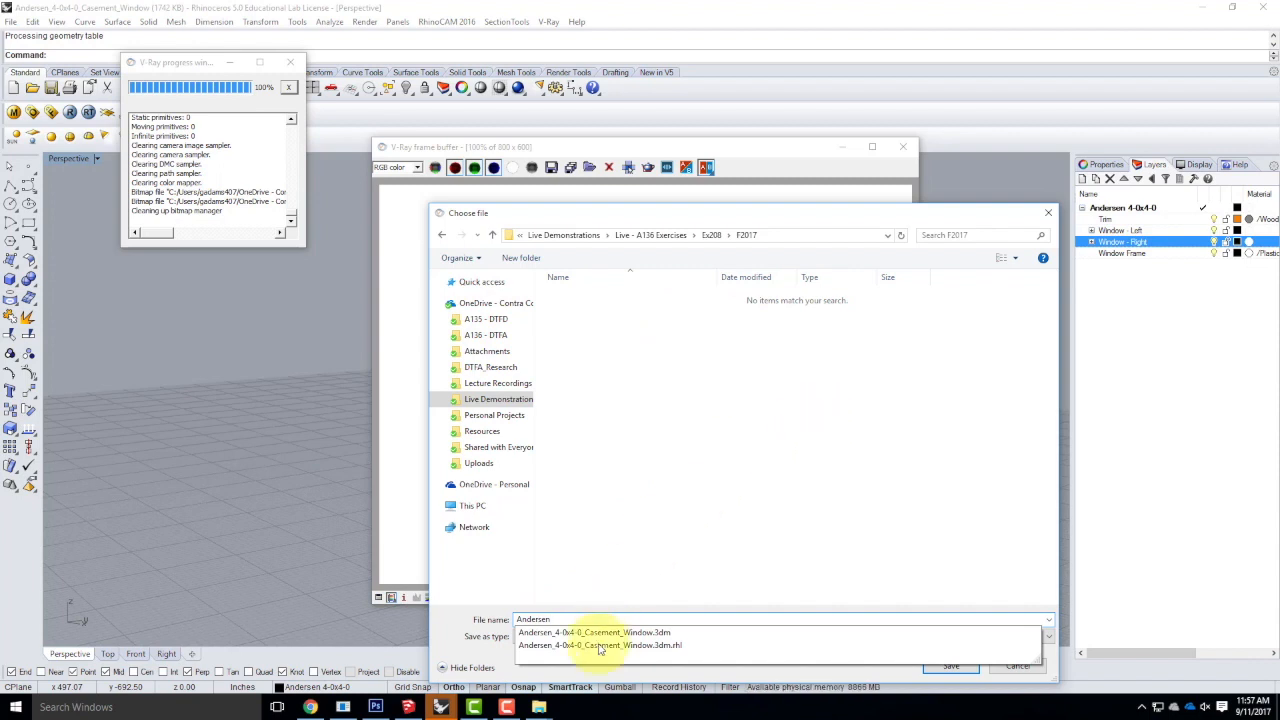
type("rsen")
left_click(601, 633)
left_click(673, 618)
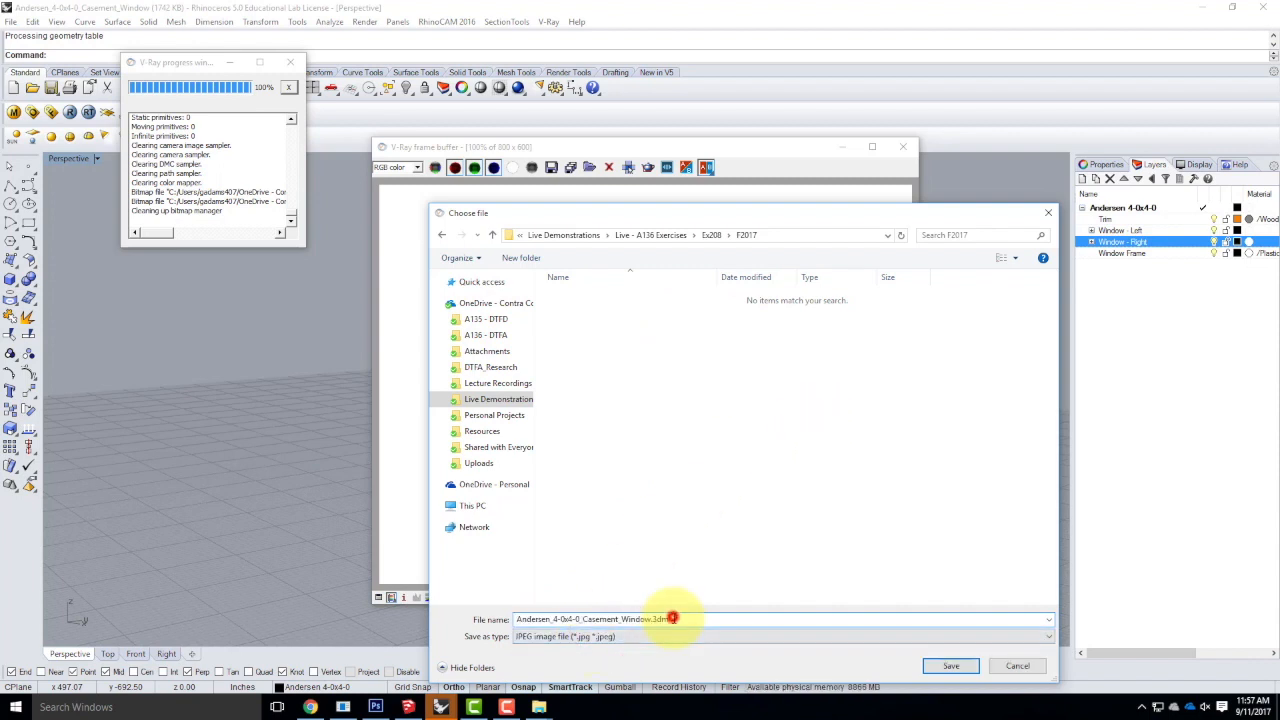
type("jpg")
left_click(952, 666)
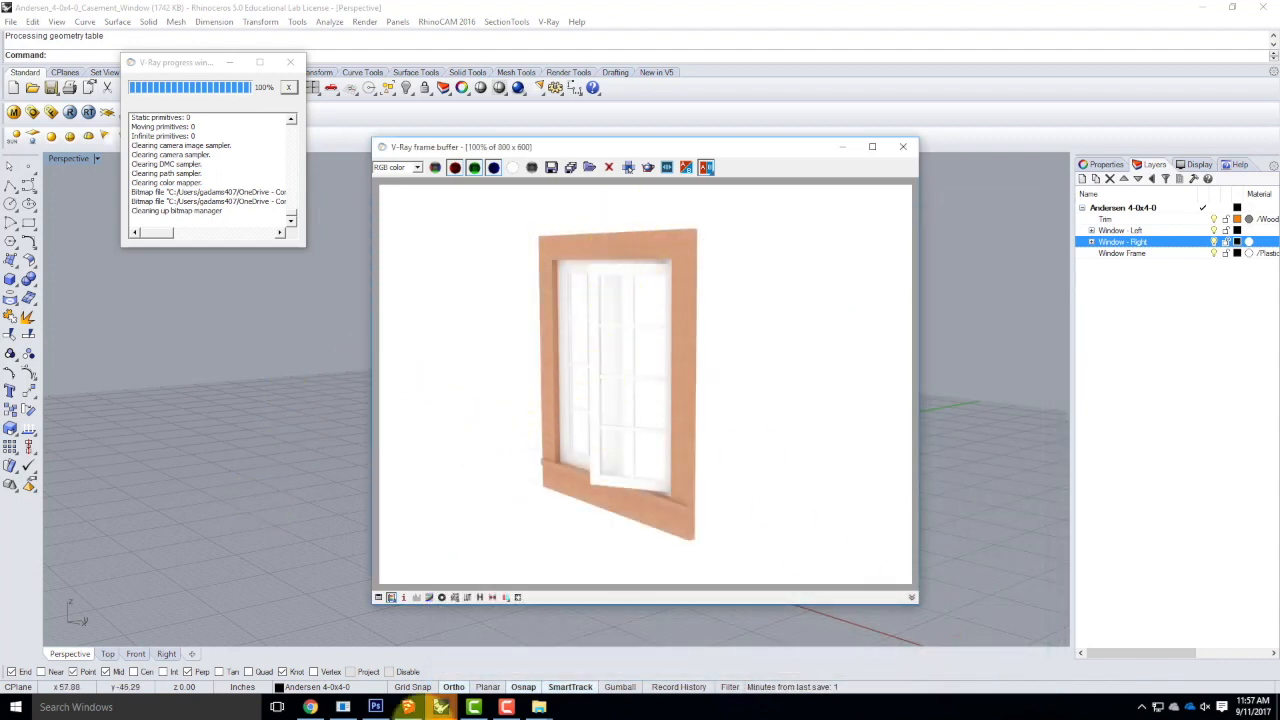
Switch to Chrome, title the new post "Andersen 4-0x4-0 Casement Window" and begin a bulleted list under the line "Downloads:".
left_click(311, 707)
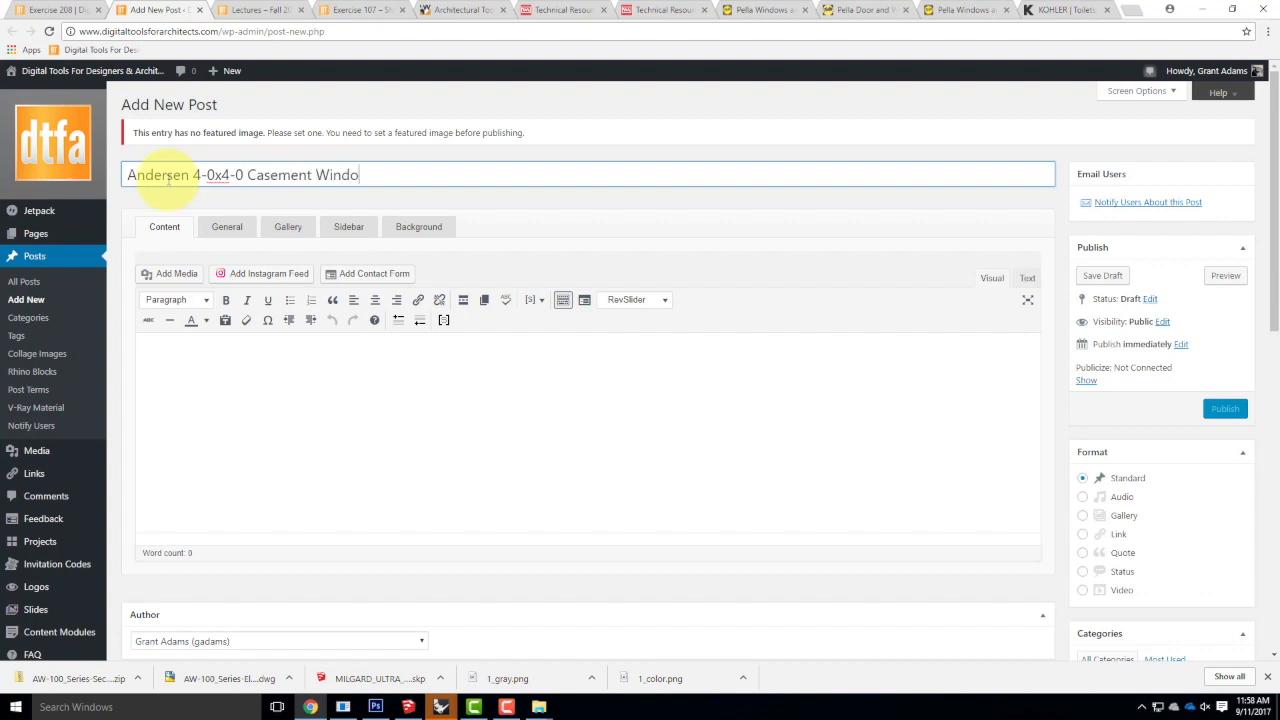
left_click(199, 396)
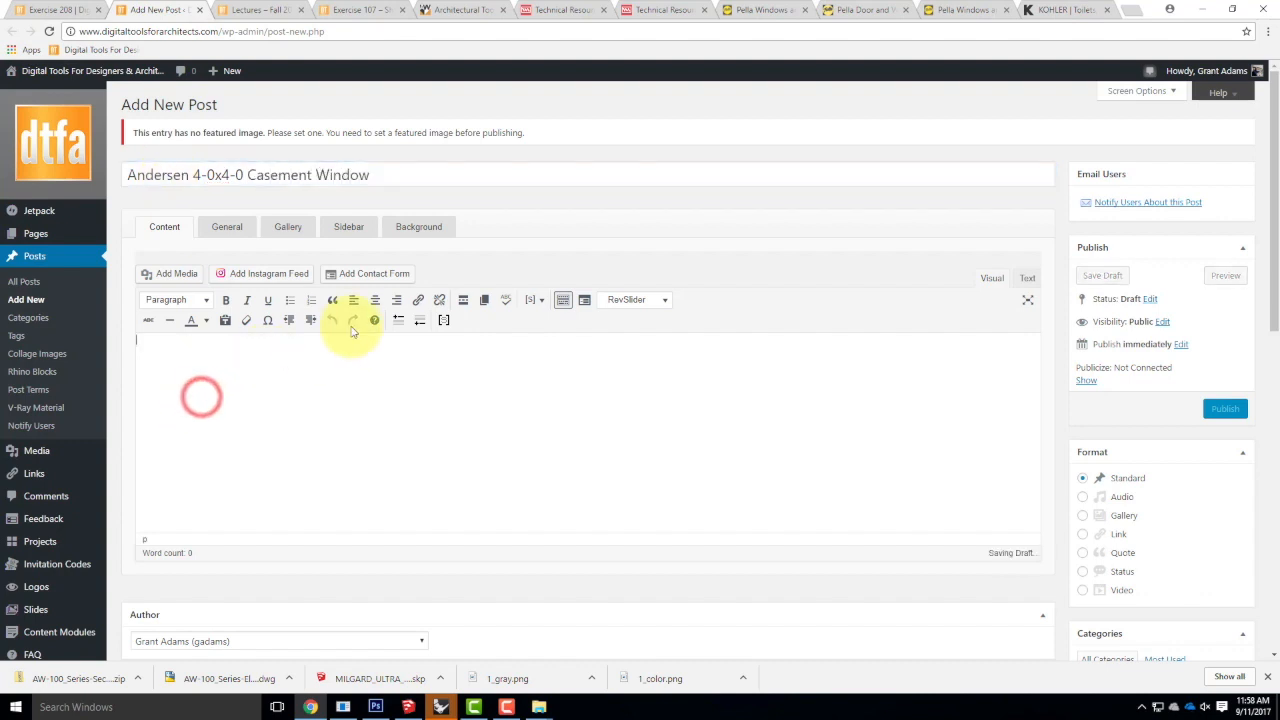
type("Dow")
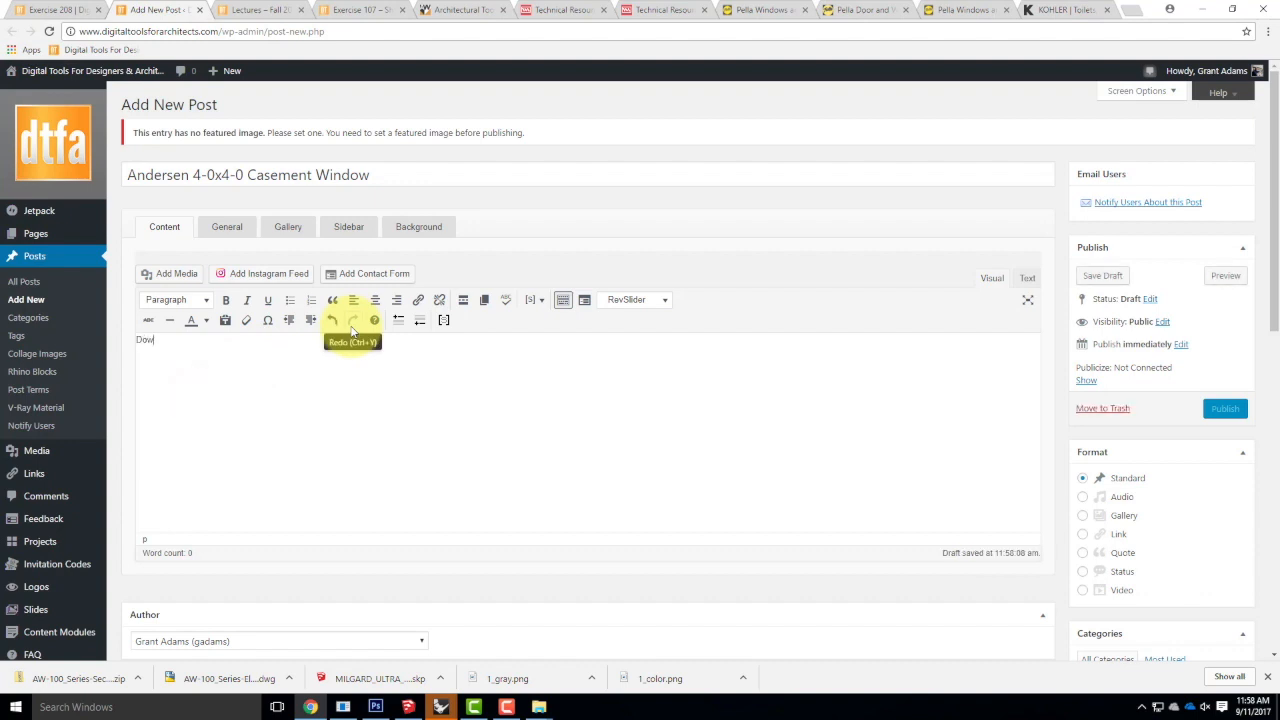
type("nloads:")
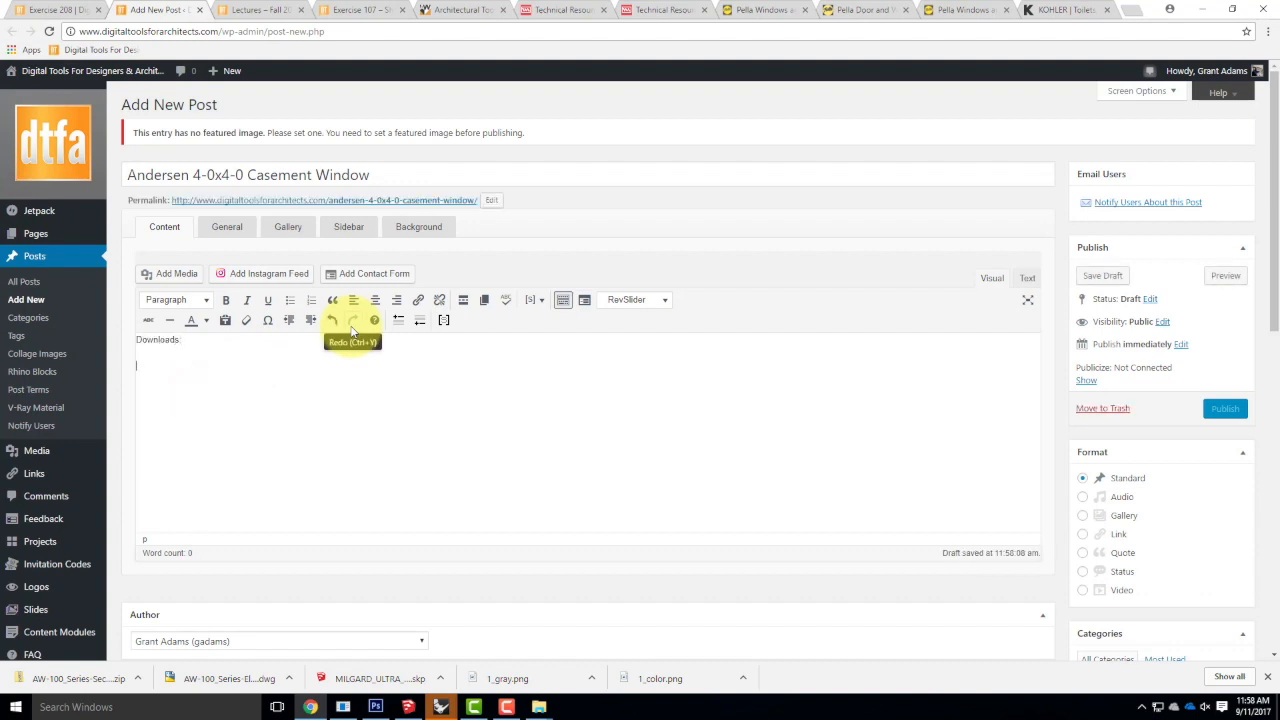
left_click(290, 300)
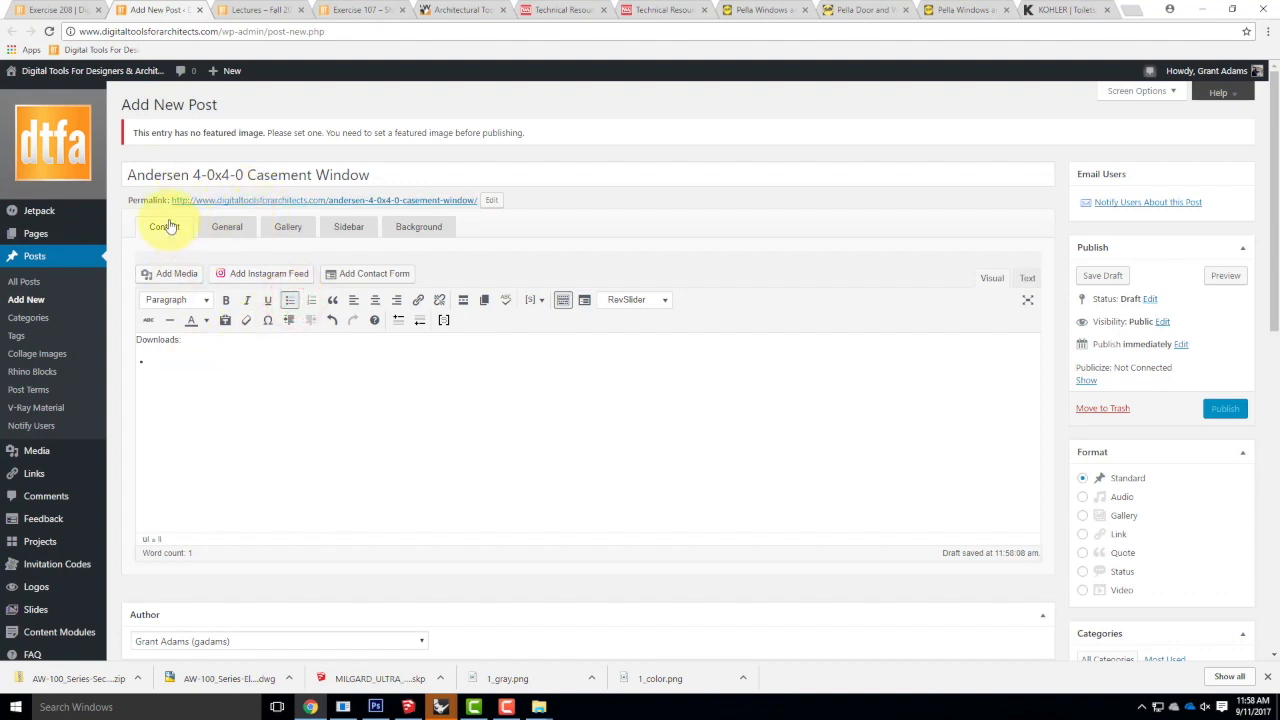
Upload the Andersen_4-0x4-0_Casement_Window Rhino model from the Ex208 > F2017 folder and insert its link as the first bullet.
left_click(173, 275)
left_click(187, 127)
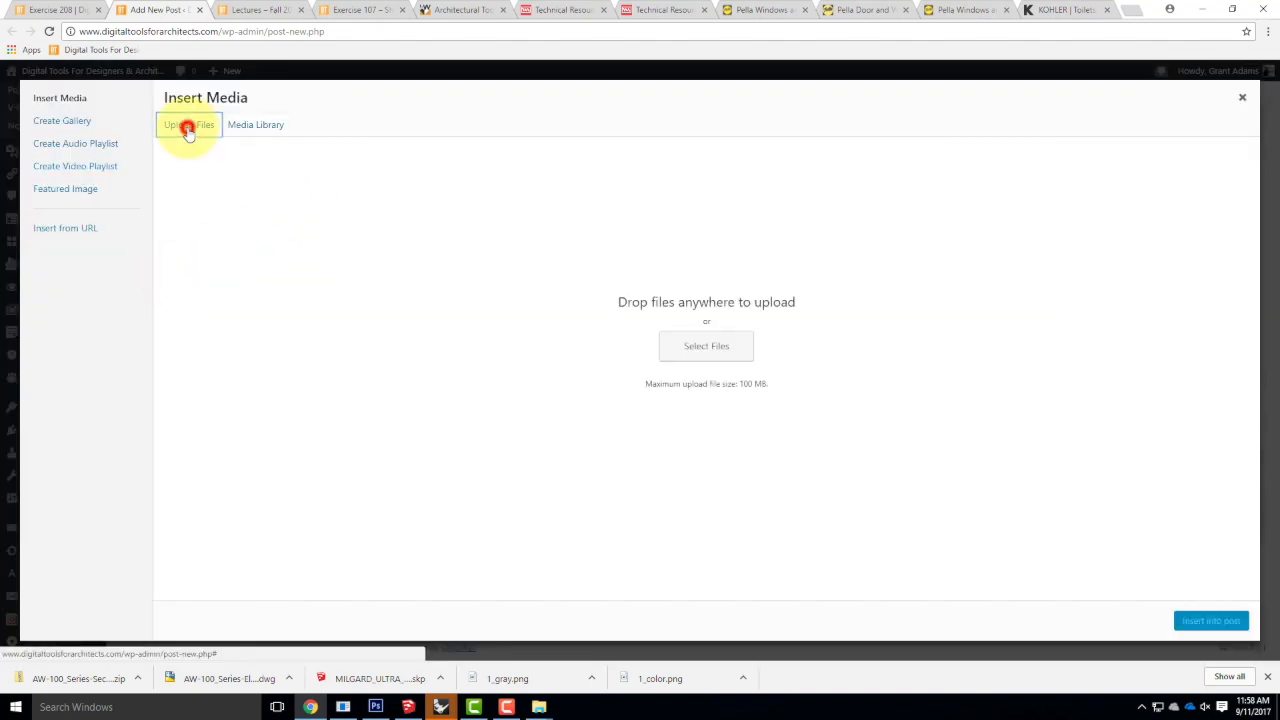
left_click(707, 347)
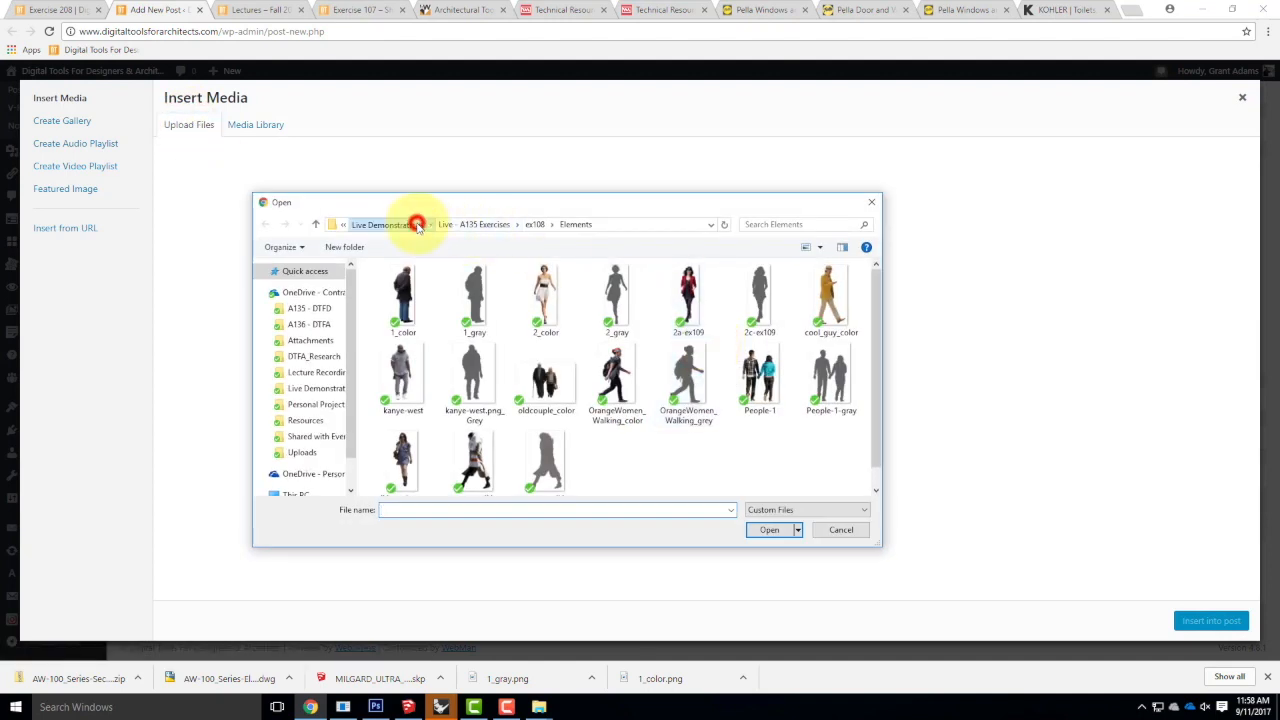
left_click(417, 225)
double_click(405, 302)
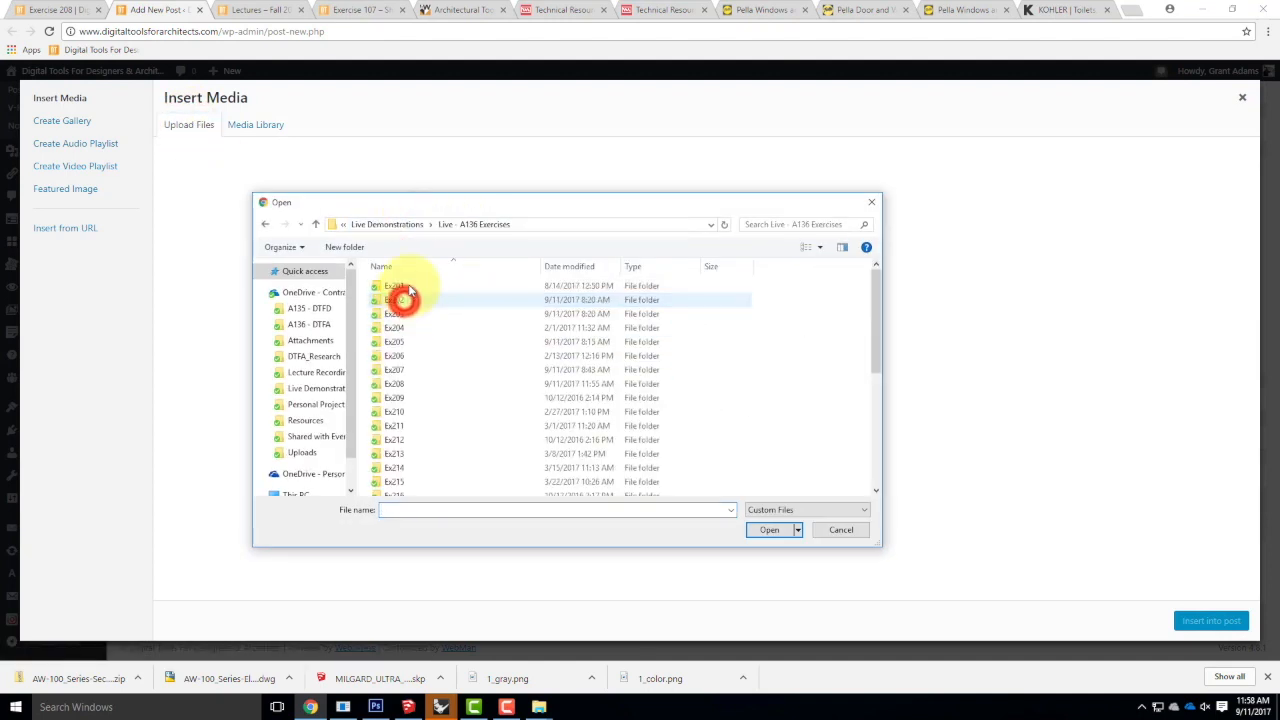
double_click(399, 384)
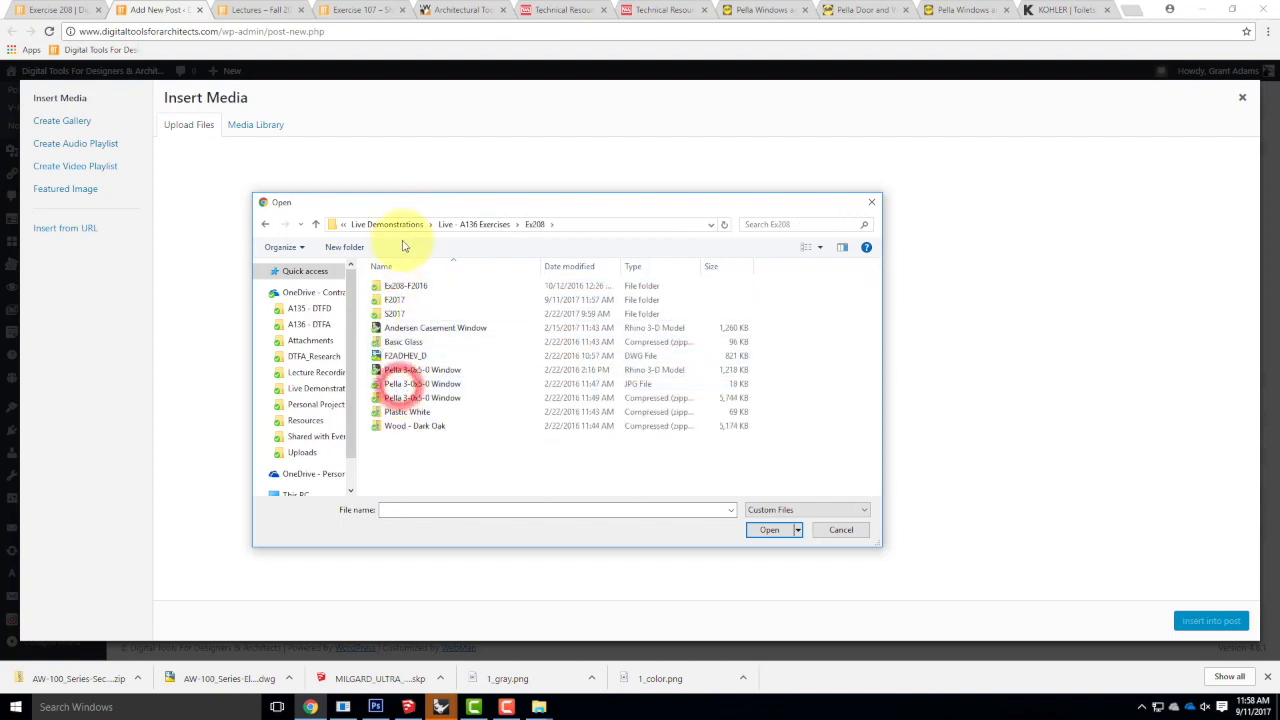
double_click(398, 299)
left_click(410, 287)
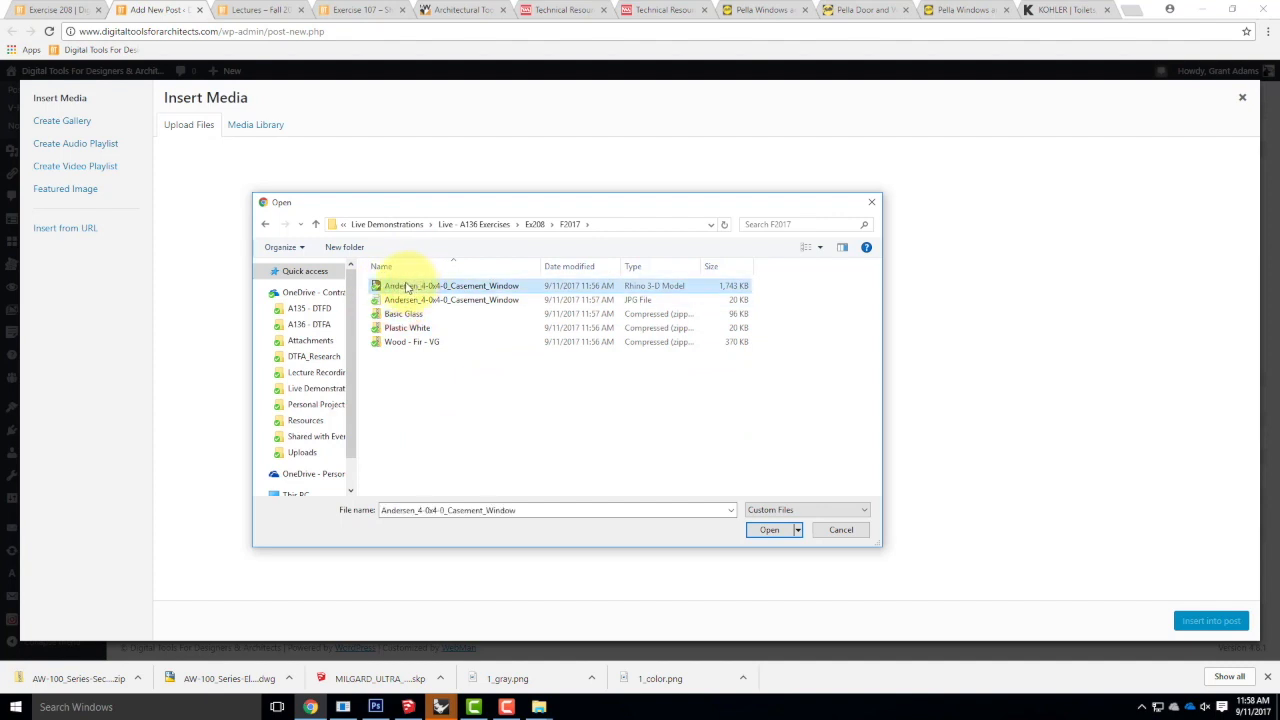
left_click(772, 531)
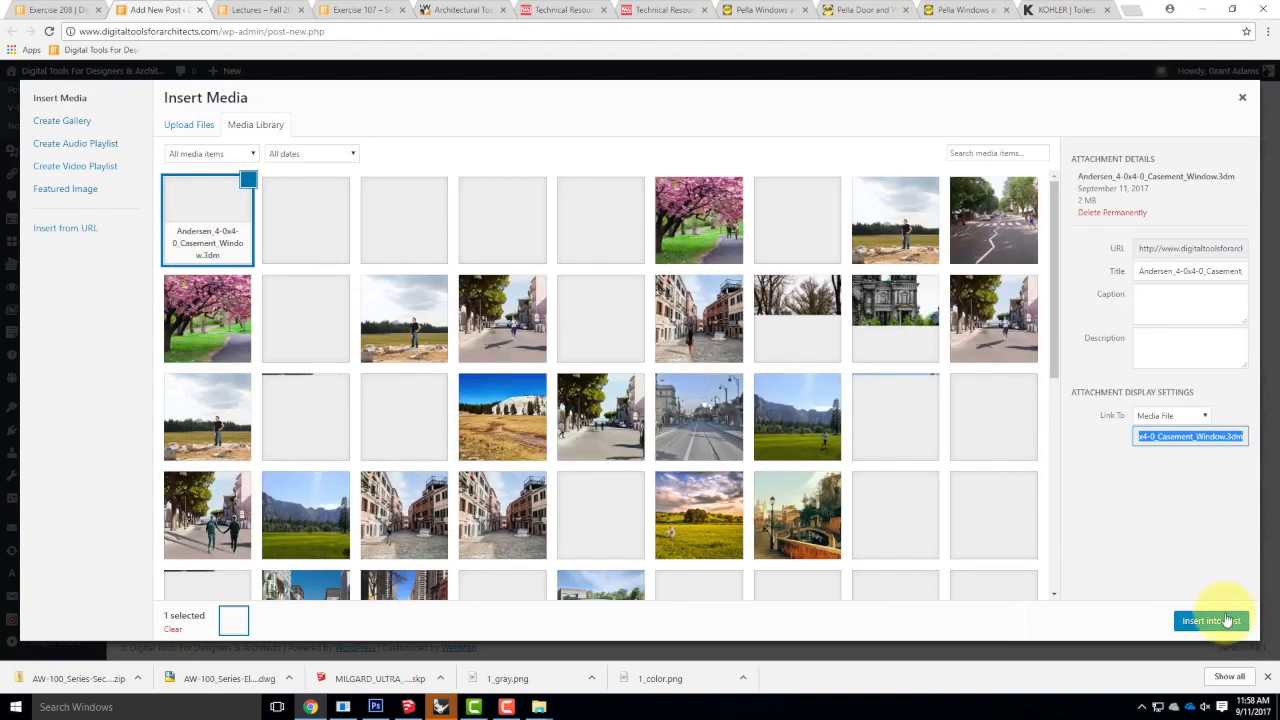
left_click(1222, 619)
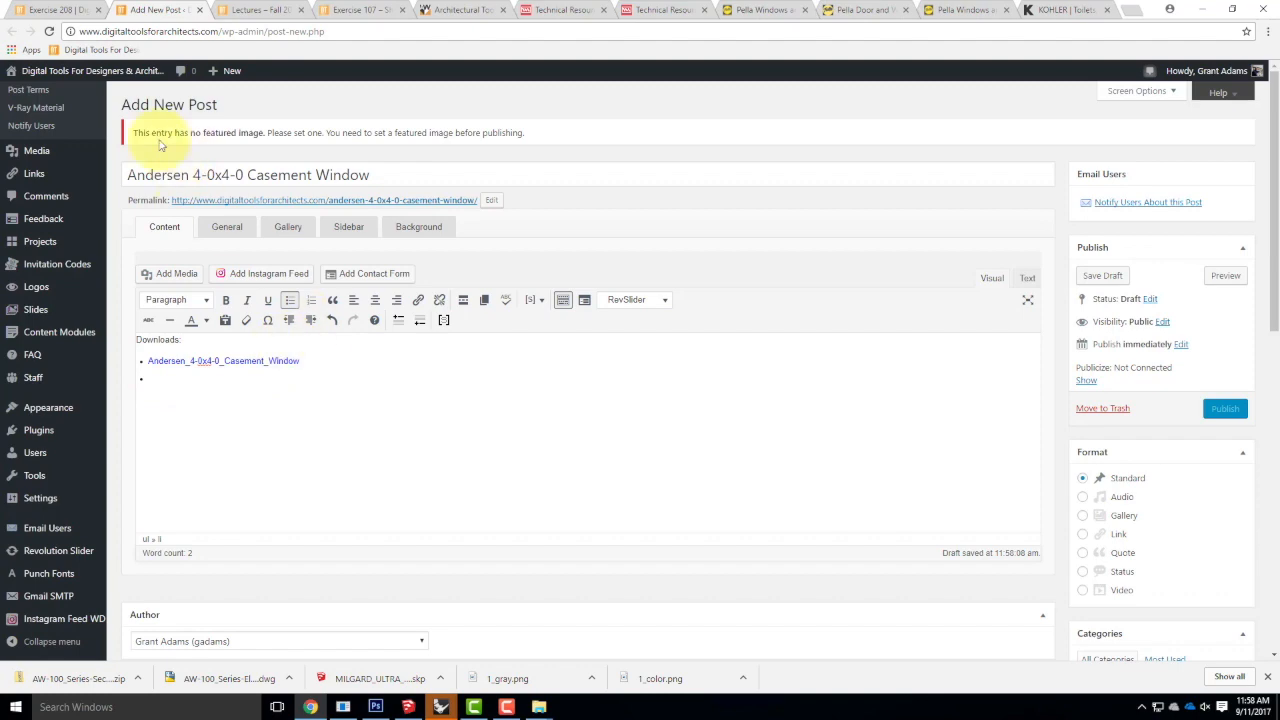
Upload the Basic Glass zip archive and insert its link as the next bullet in the downloads list.
left_click(172, 273)
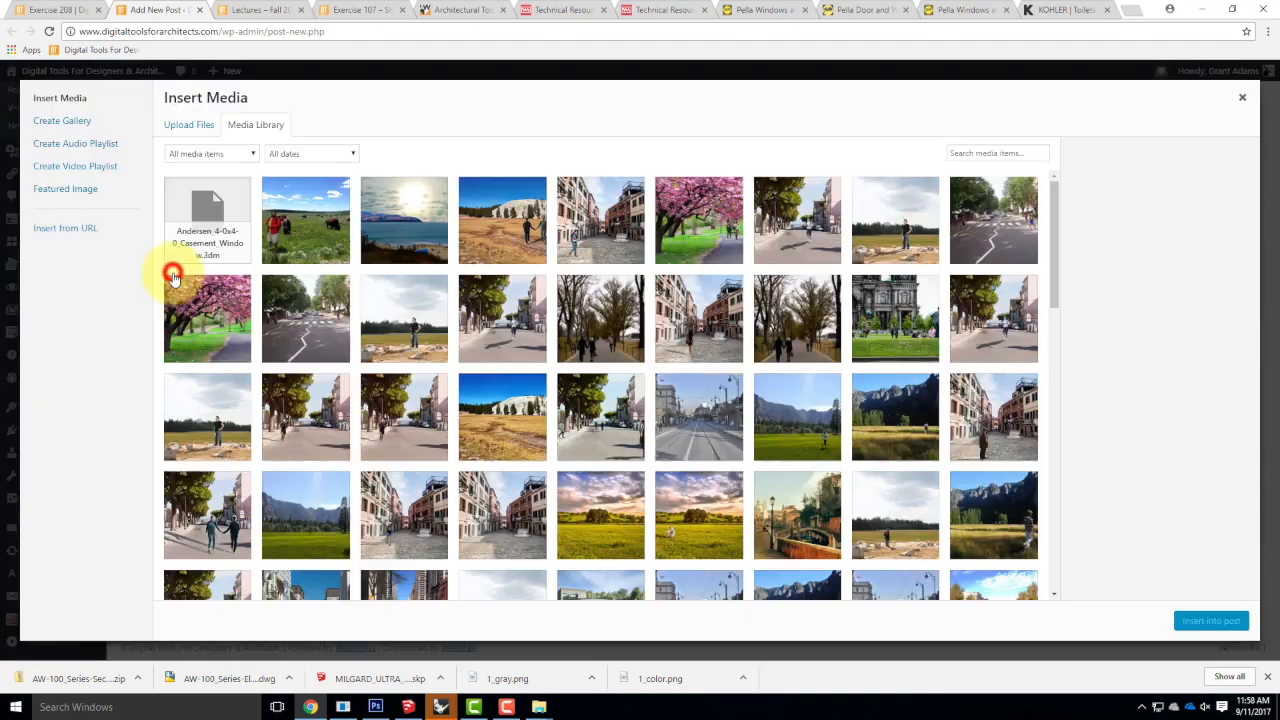
left_click(188, 126)
left_click(693, 348)
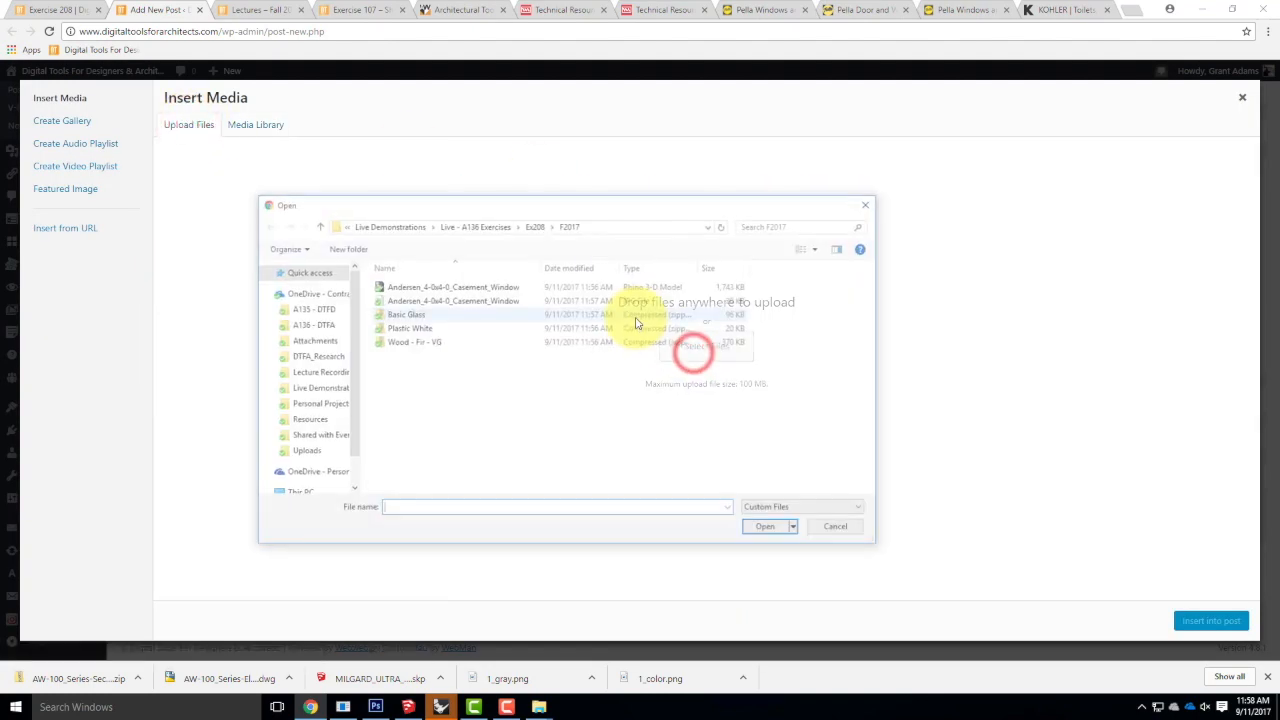
left_click(403, 313)
left_click(765, 530)
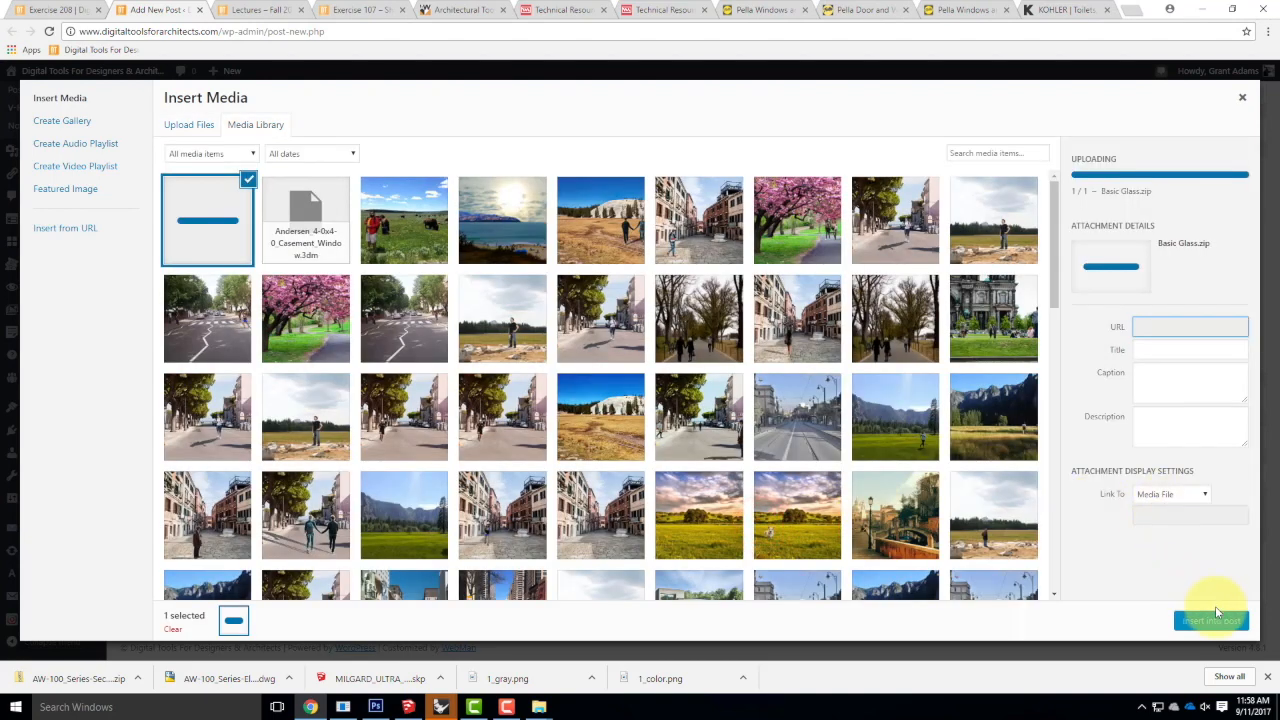
left_click(1212, 621)
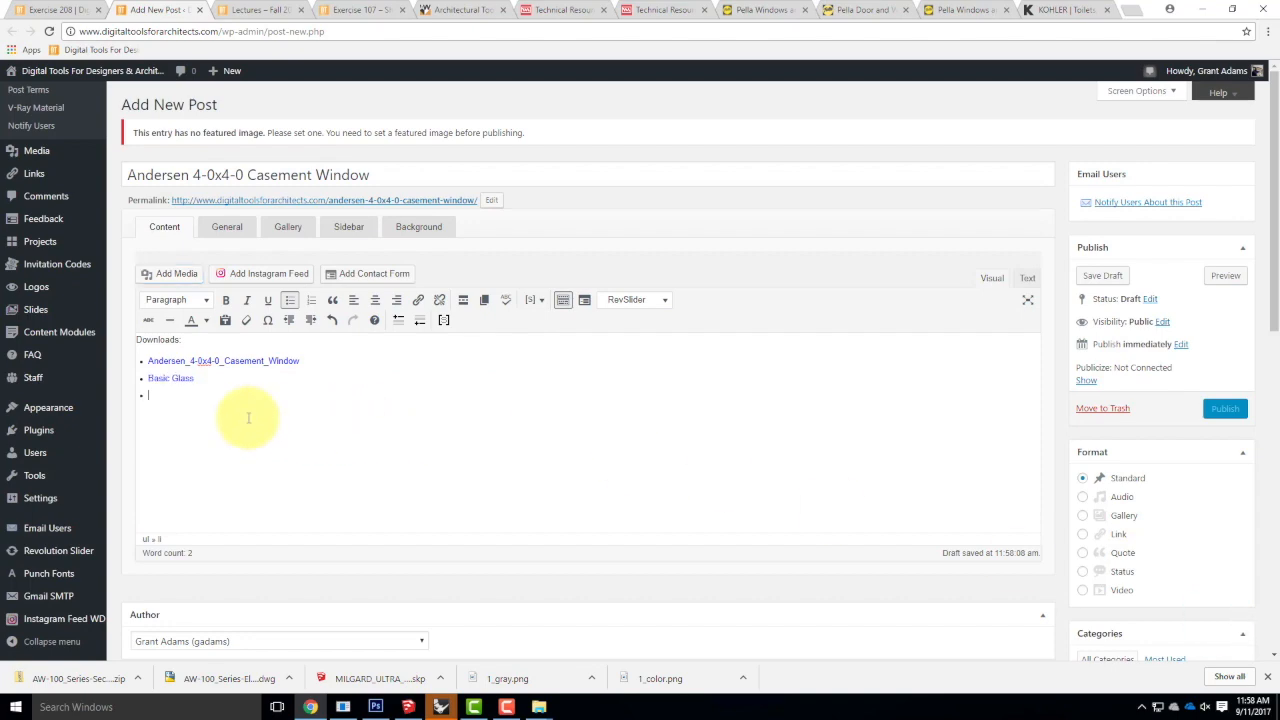
Upload the Plastic White zip archive and insert its link below Basic Glass in the downloads list.
left_click(182, 275)
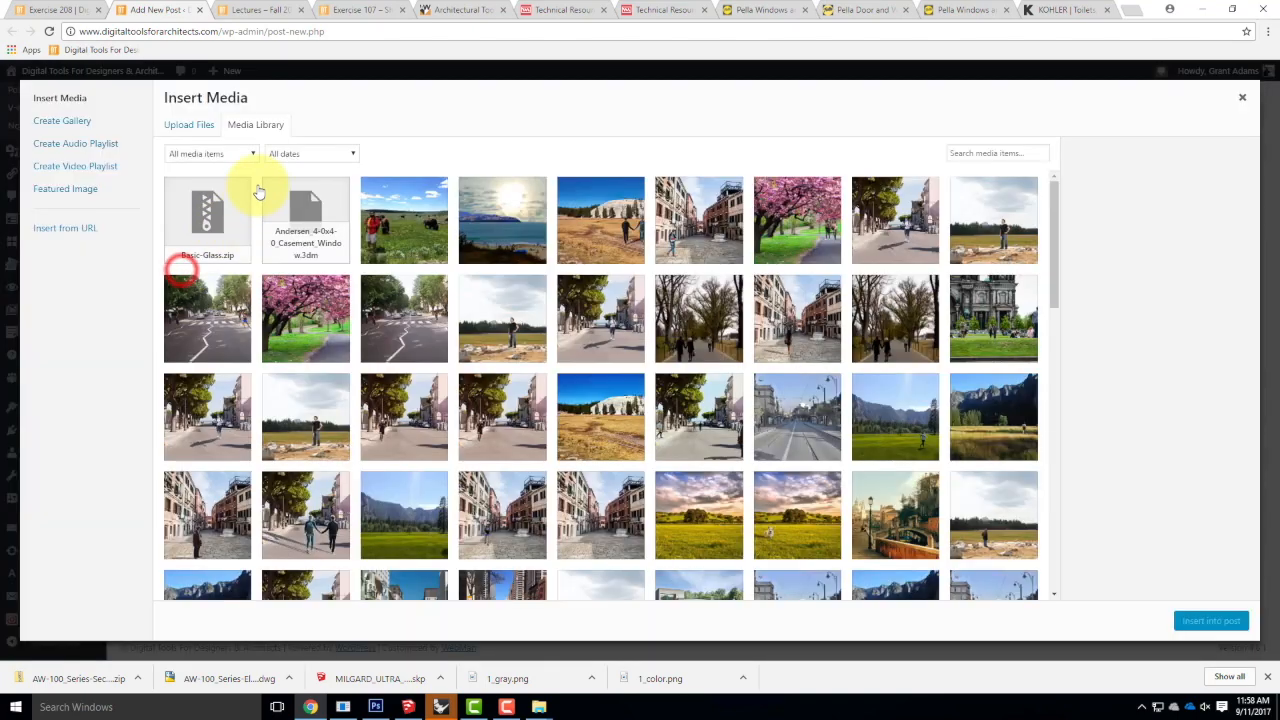
left_click(195, 125)
left_click(699, 349)
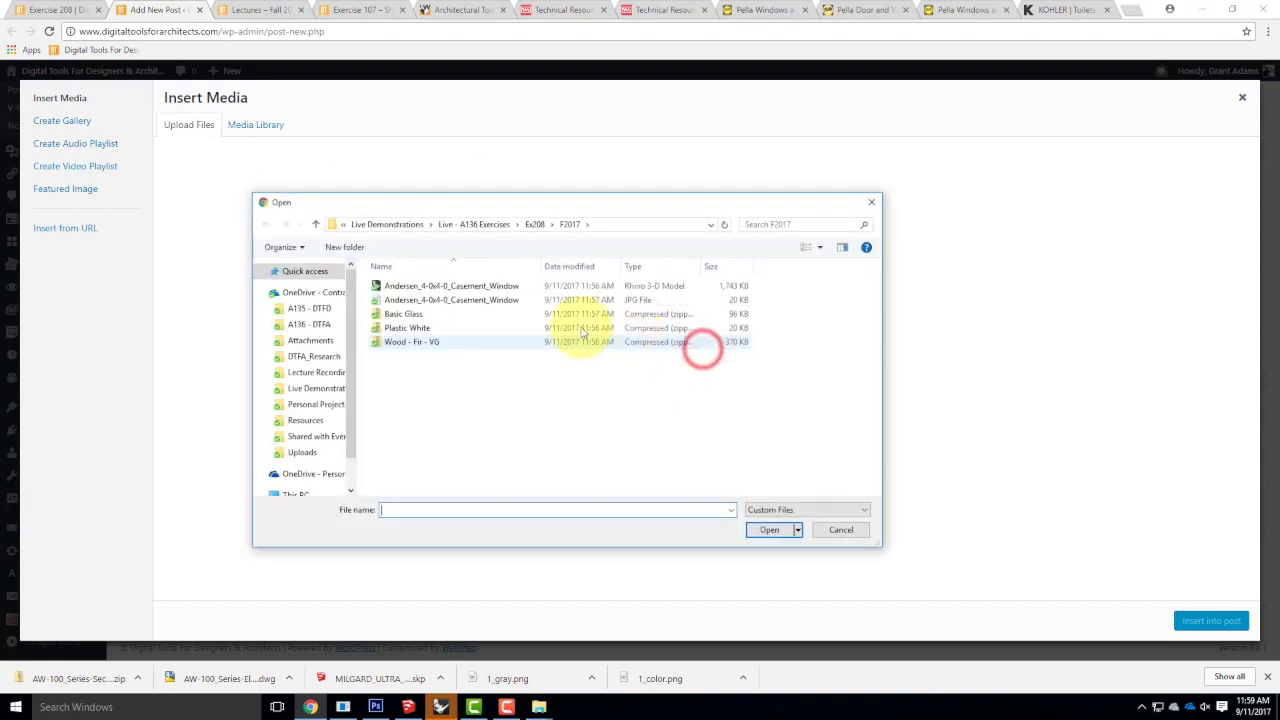
left_click(407, 327)
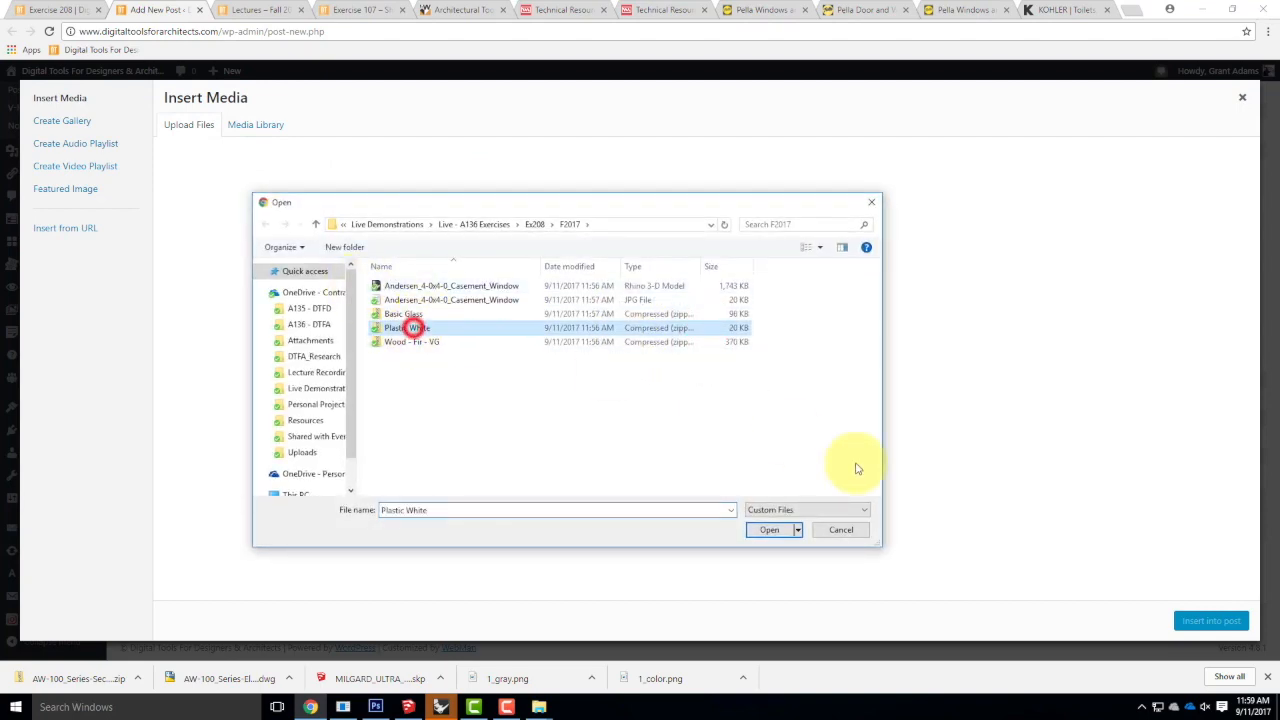
left_click(783, 529)
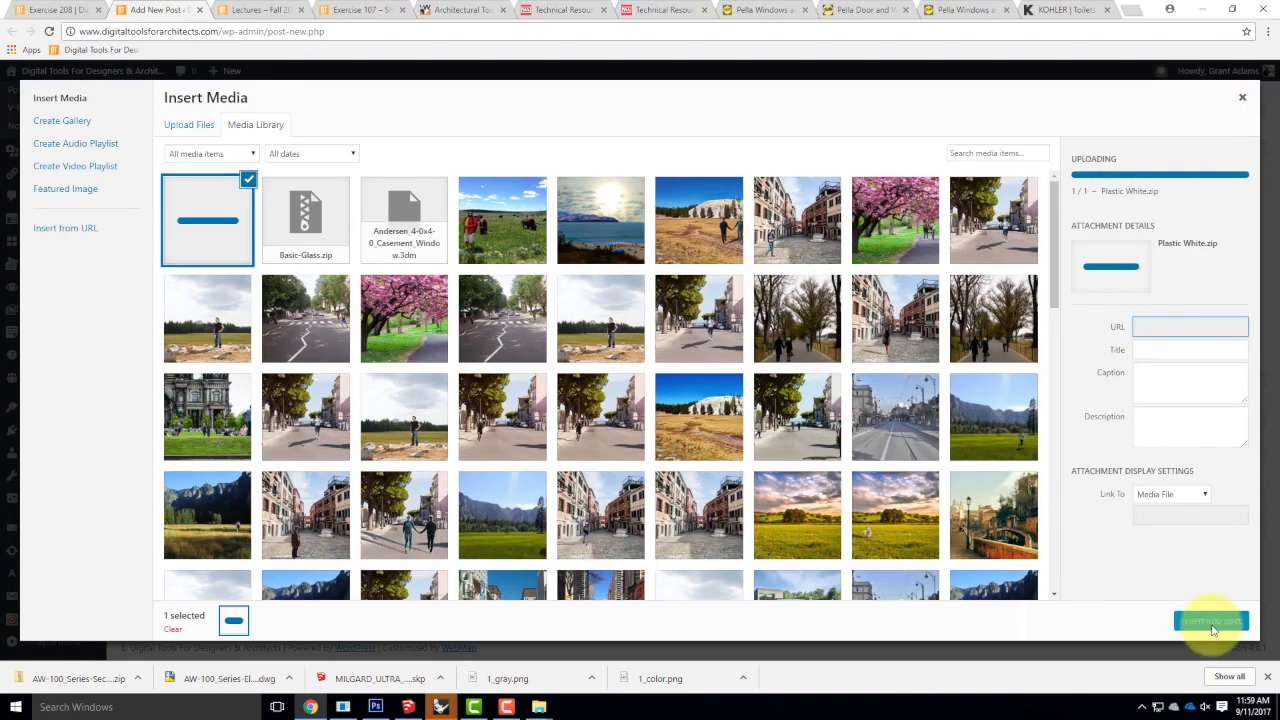
left_click(1211, 621)
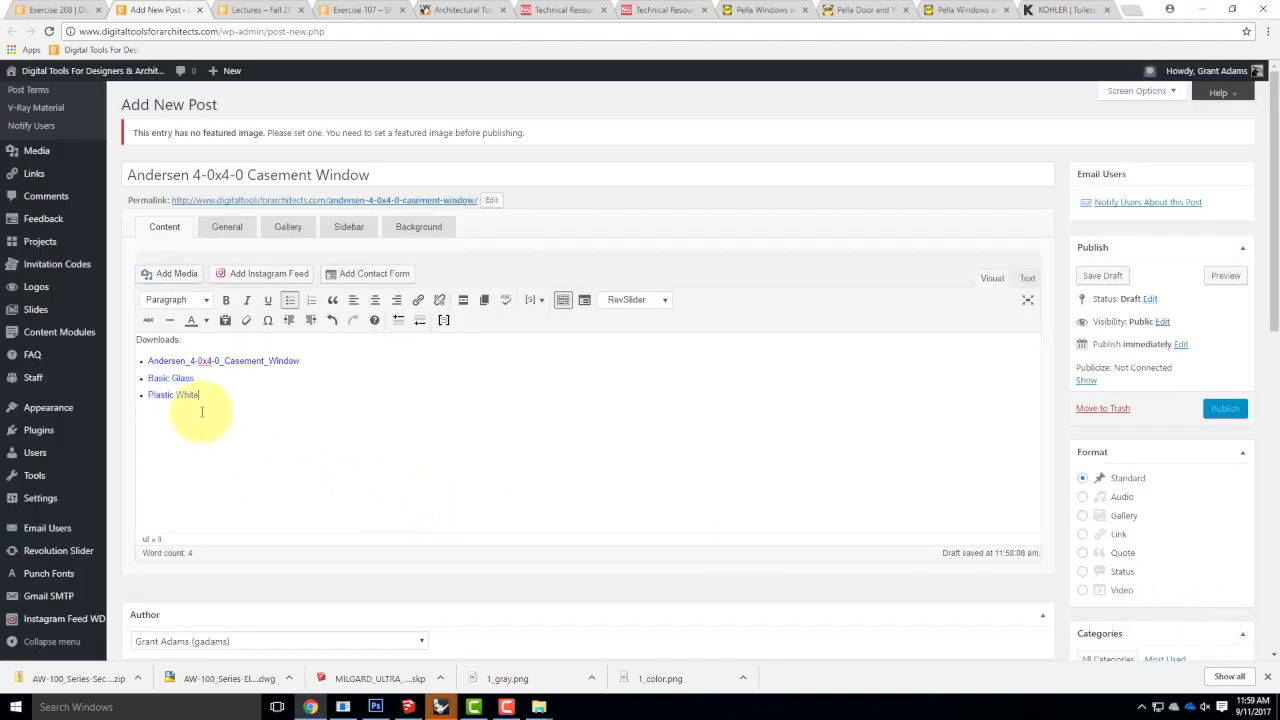
Upload the Wood - Fir - VG zip archive and insert its link below Plastic White in the downloads list.
left_click(163, 277)
left_click(186, 126)
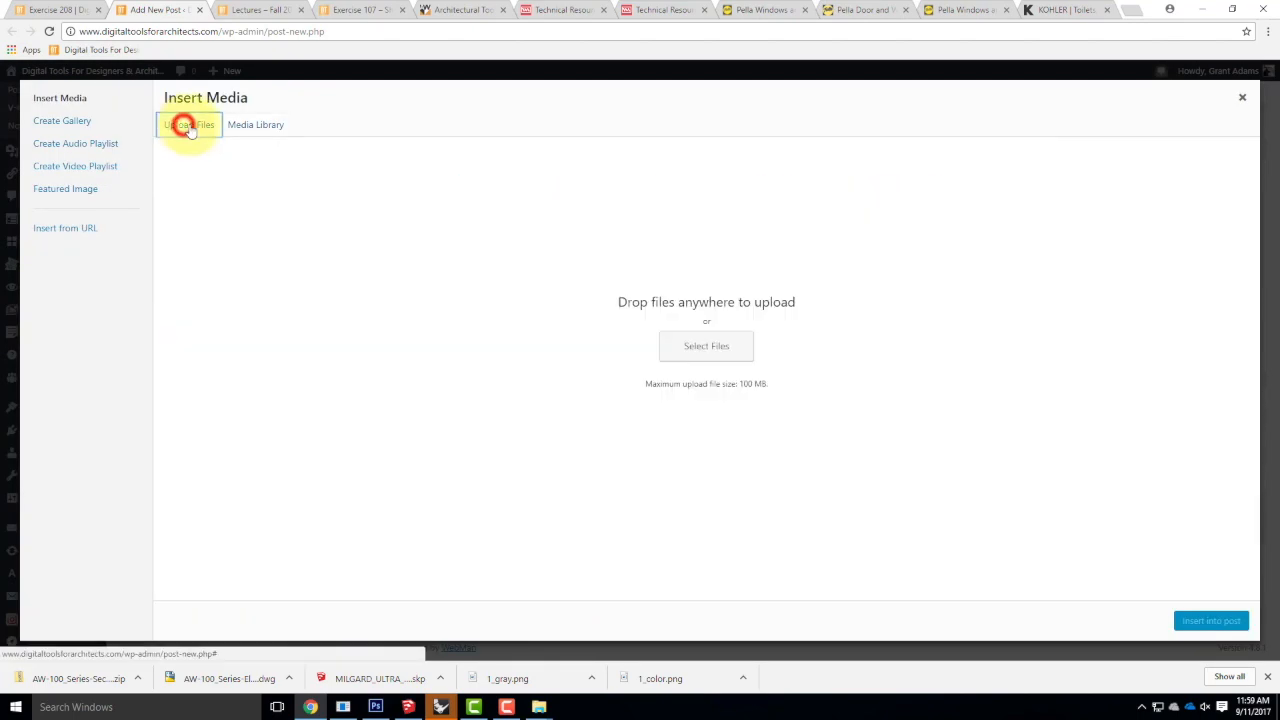
left_click(706, 346)
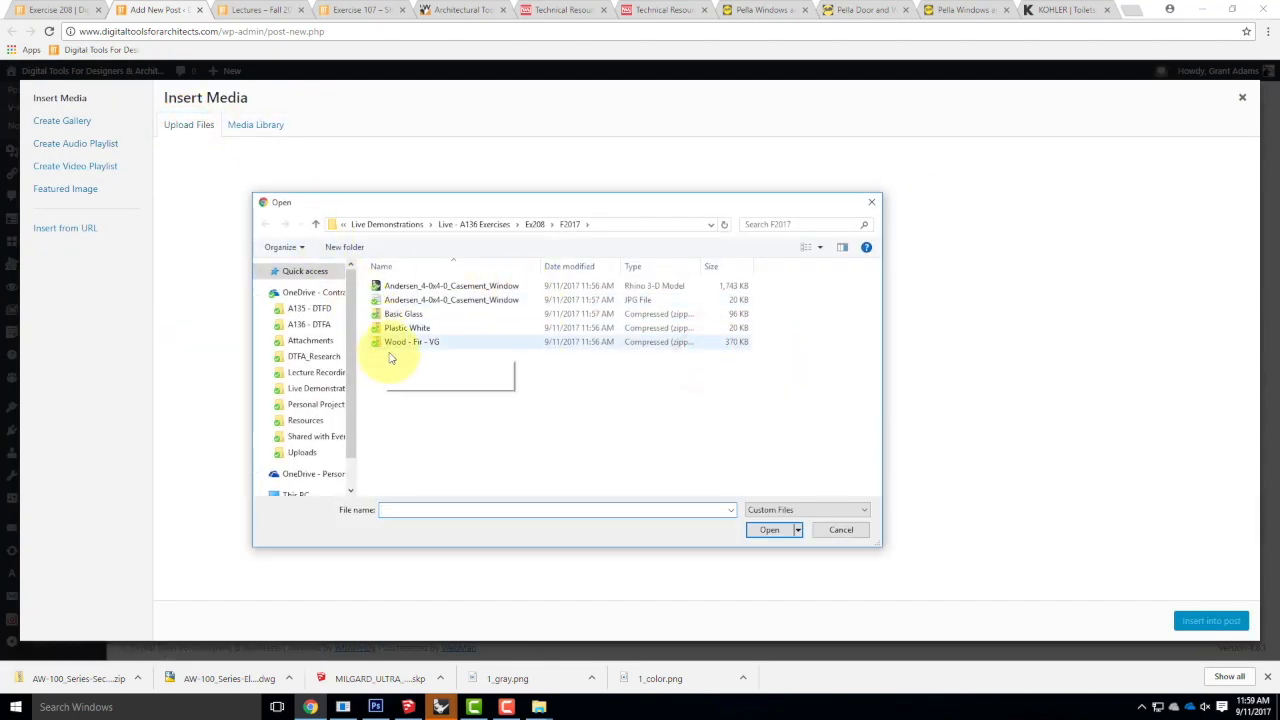
left_click(402, 345)
left_click(773, 529)
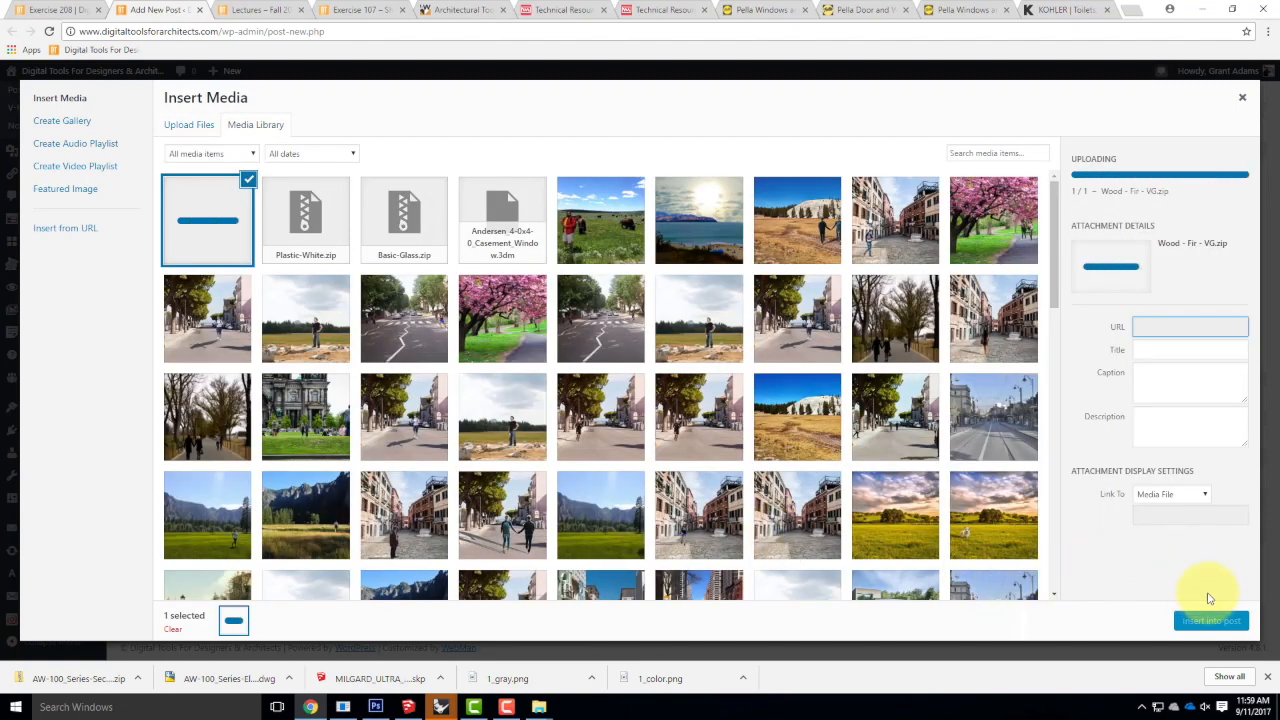
left_click(1212, 621)
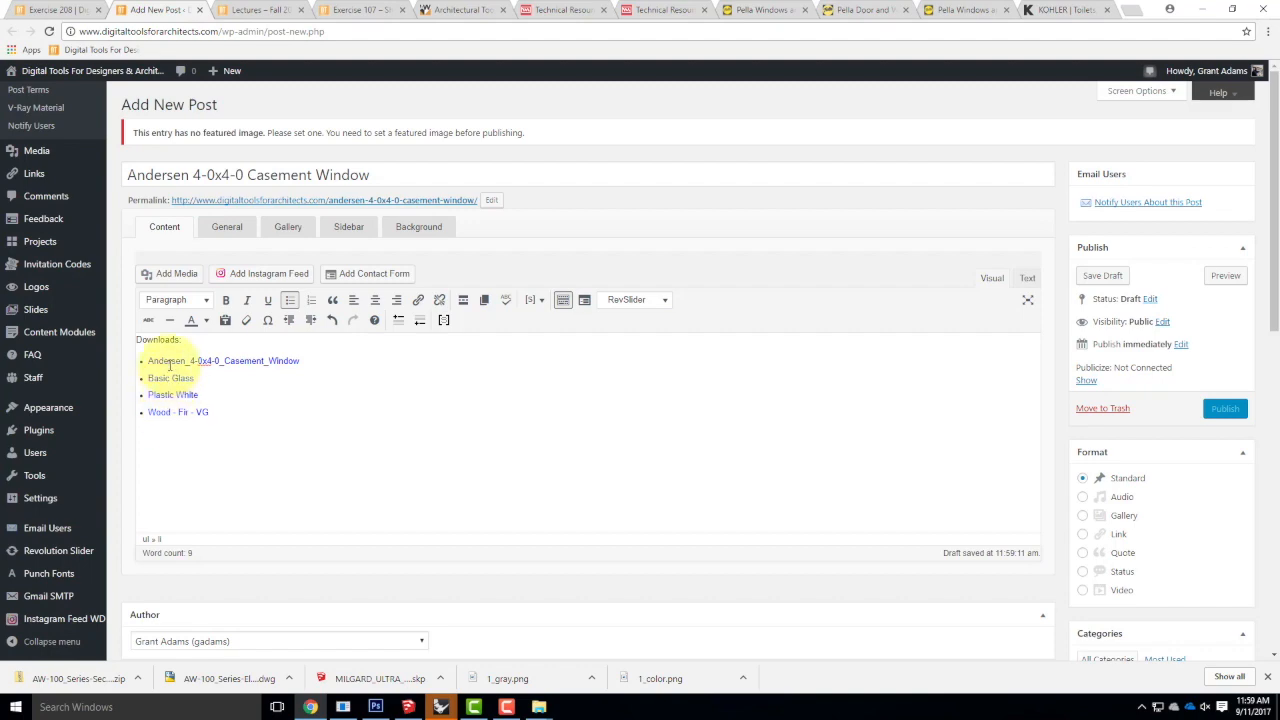
Upload the Andersen_4-0x4-0_Casement_Window.jpg rendering from the F2017 folder and set it as the post's featured image.
left_click(457, 424)
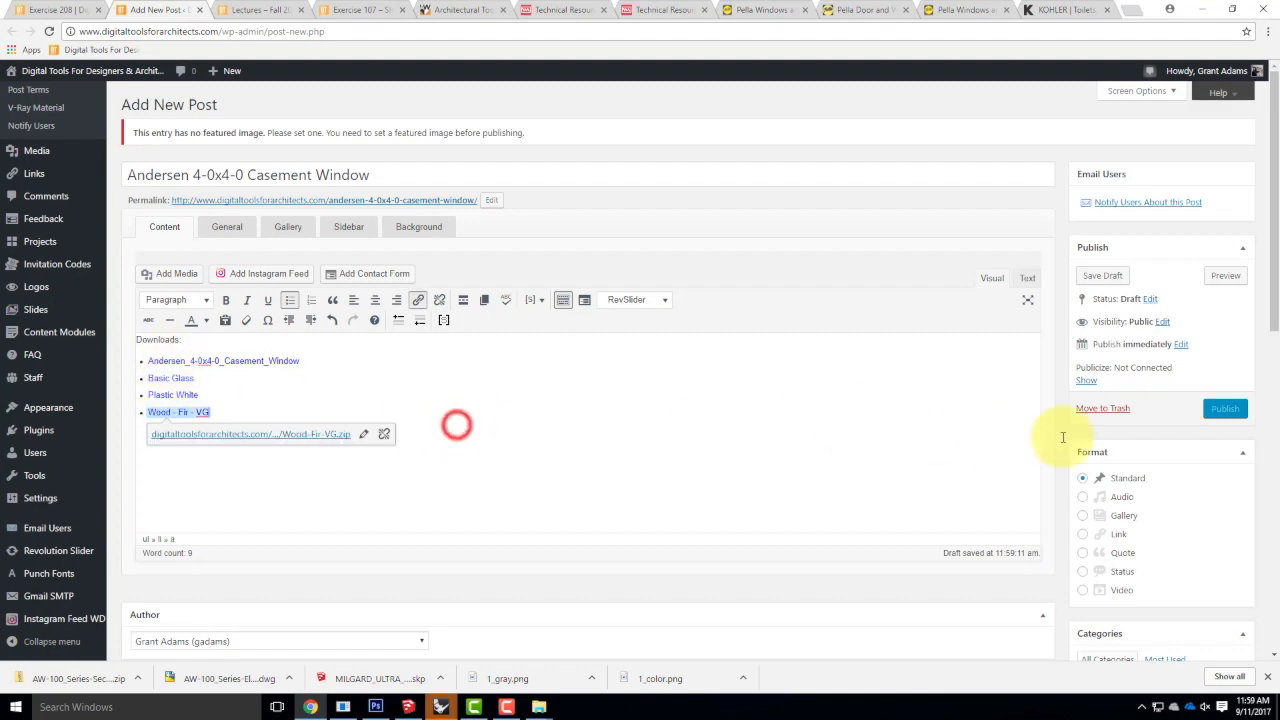
left_click_drag(1274, 306, 1276, 565)
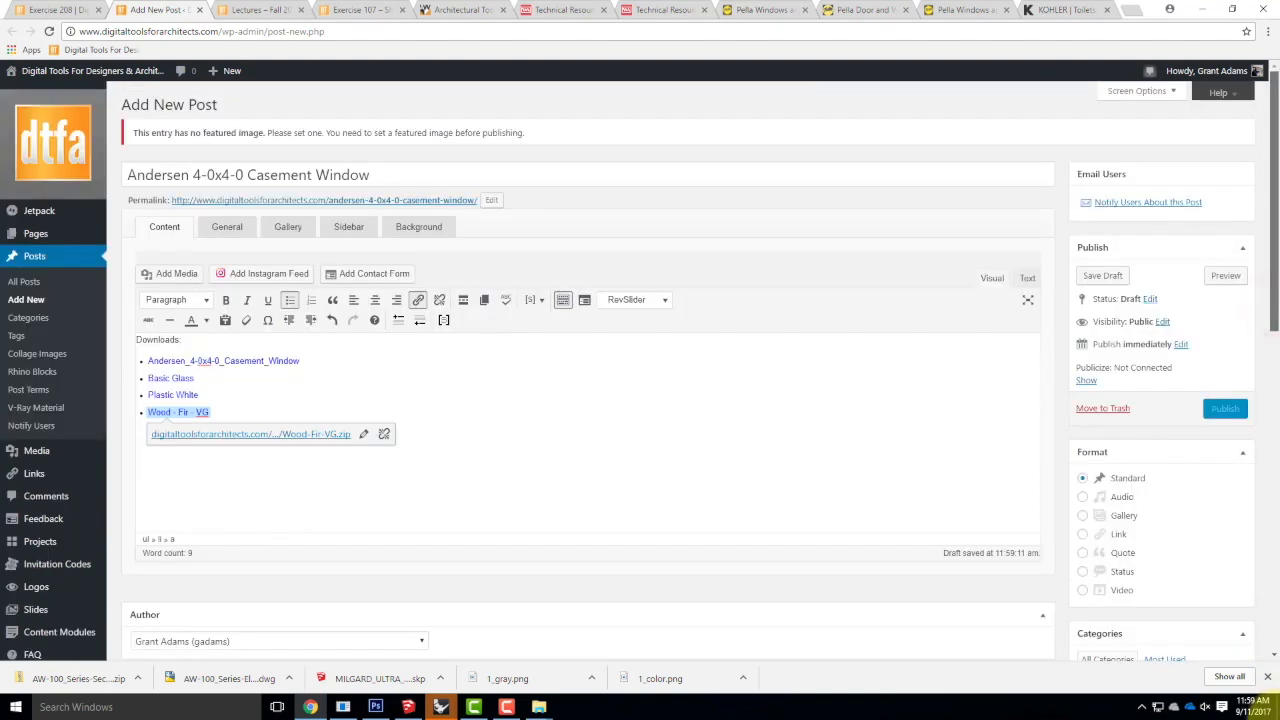
left_click_drag(1266, 306, 1260, 651)
left_click(1110, 582)
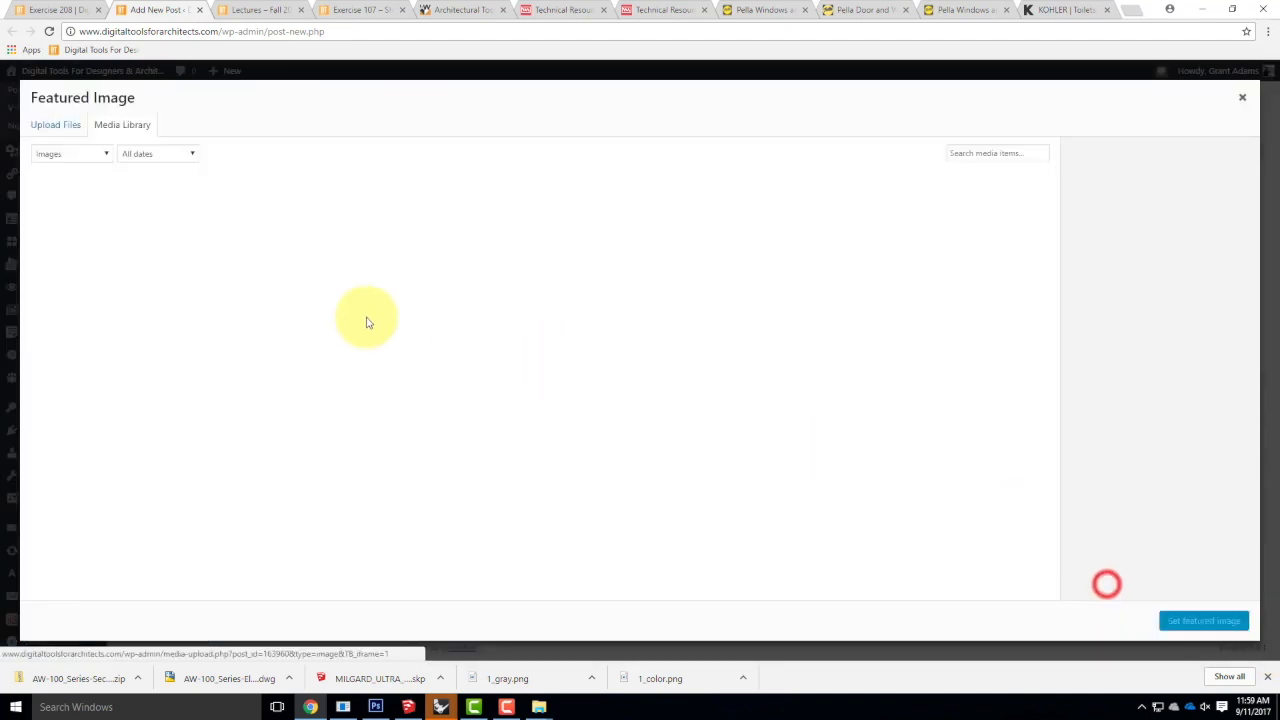
left_click(56, 124)
left_click(640, 346)
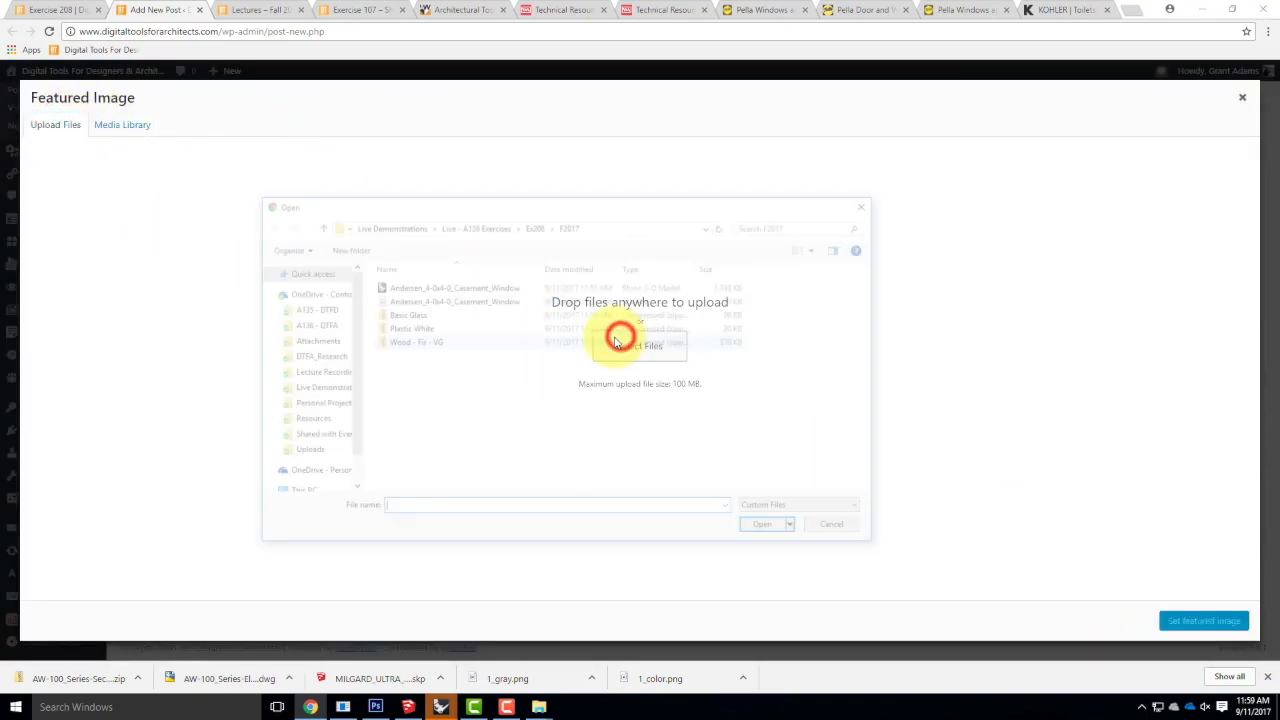
left_click(430, 301)
left_click(770, 529)
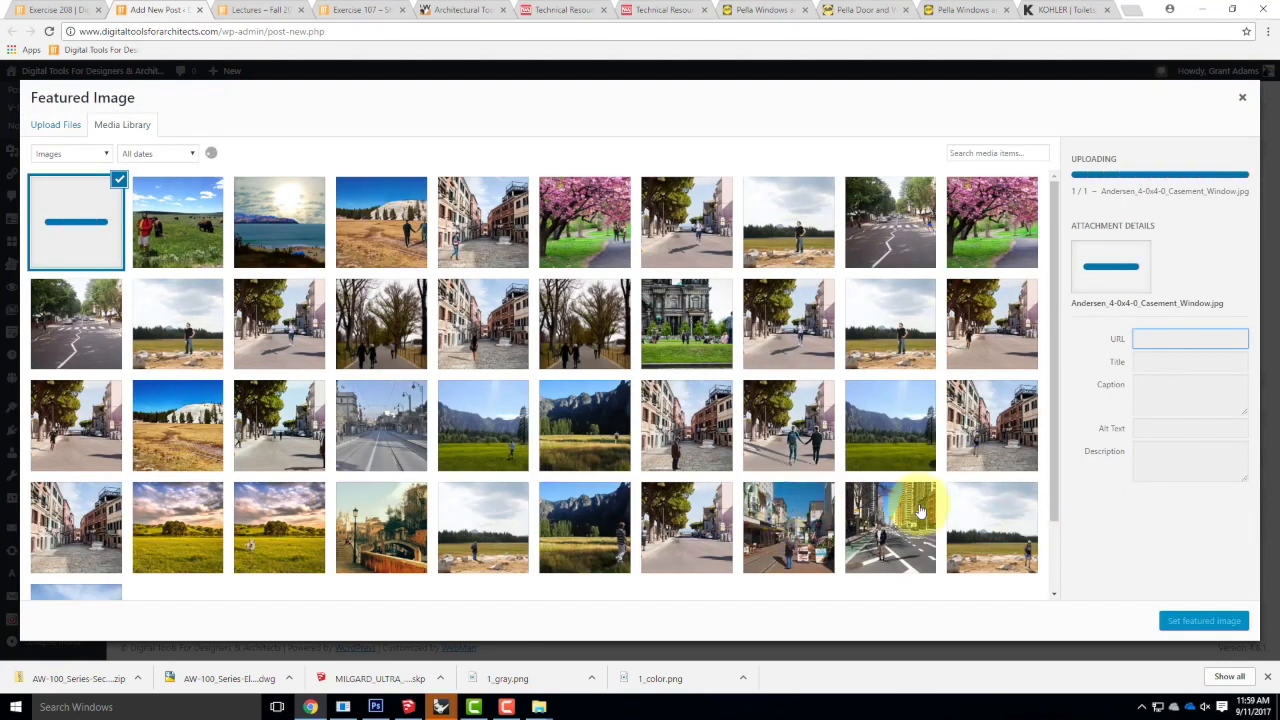
left_click(1203, 621)
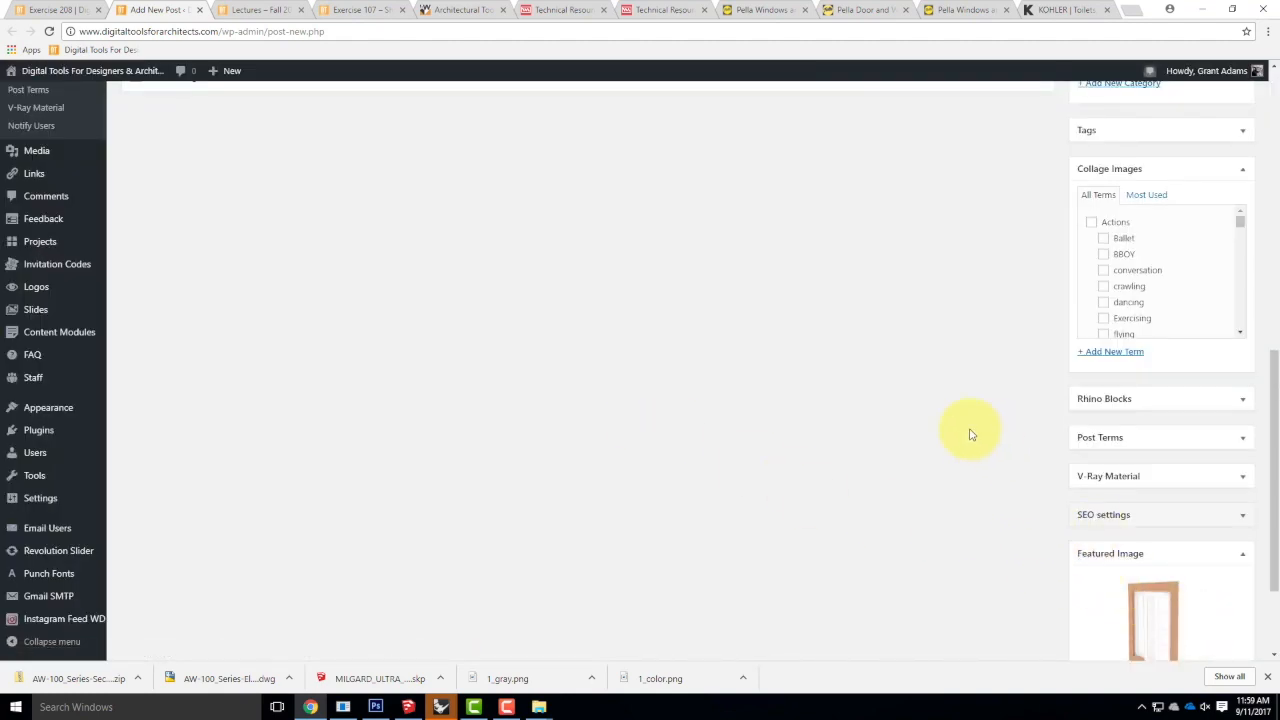
Assign the post to the Exercise 208 category.
scroll(970, 434, "up", 3)
scroll(1163, 340, "down", 5)
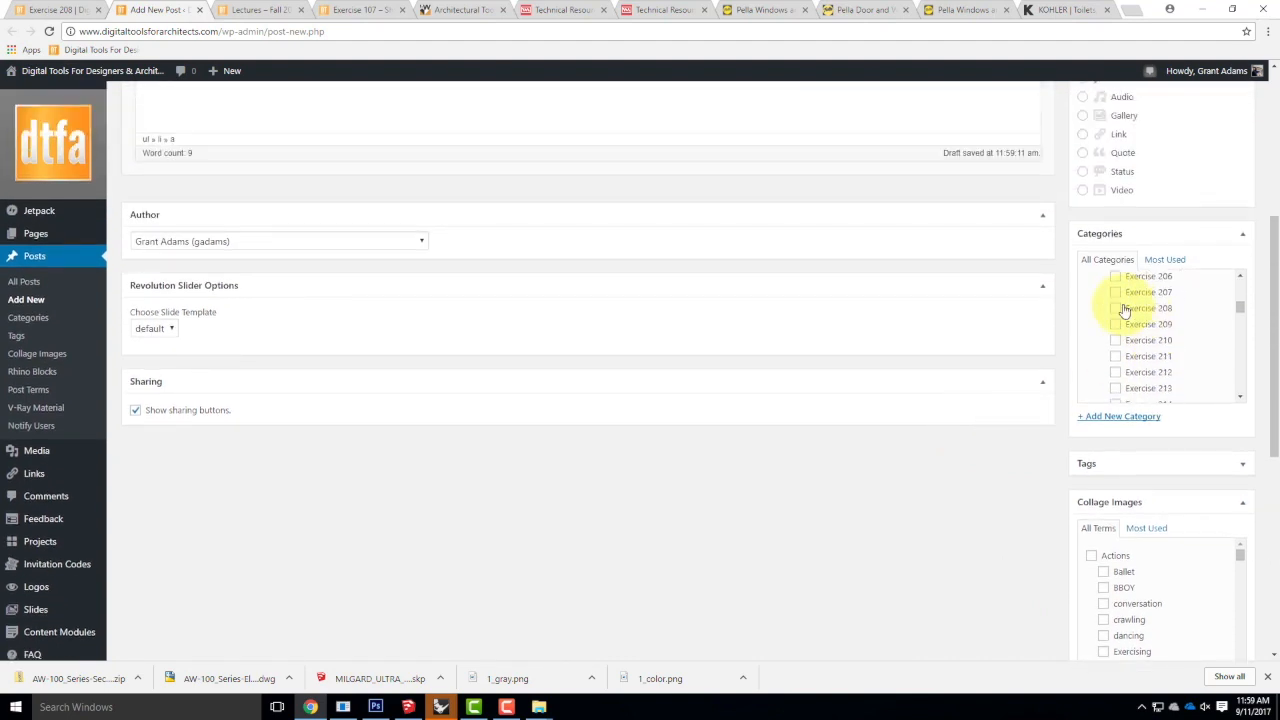
left_click(1115, 308)
Expand the Rhino Blocks terms and tag the post as Window and Casement under Fenestration.
scroll(1018, 345, "down", 4)
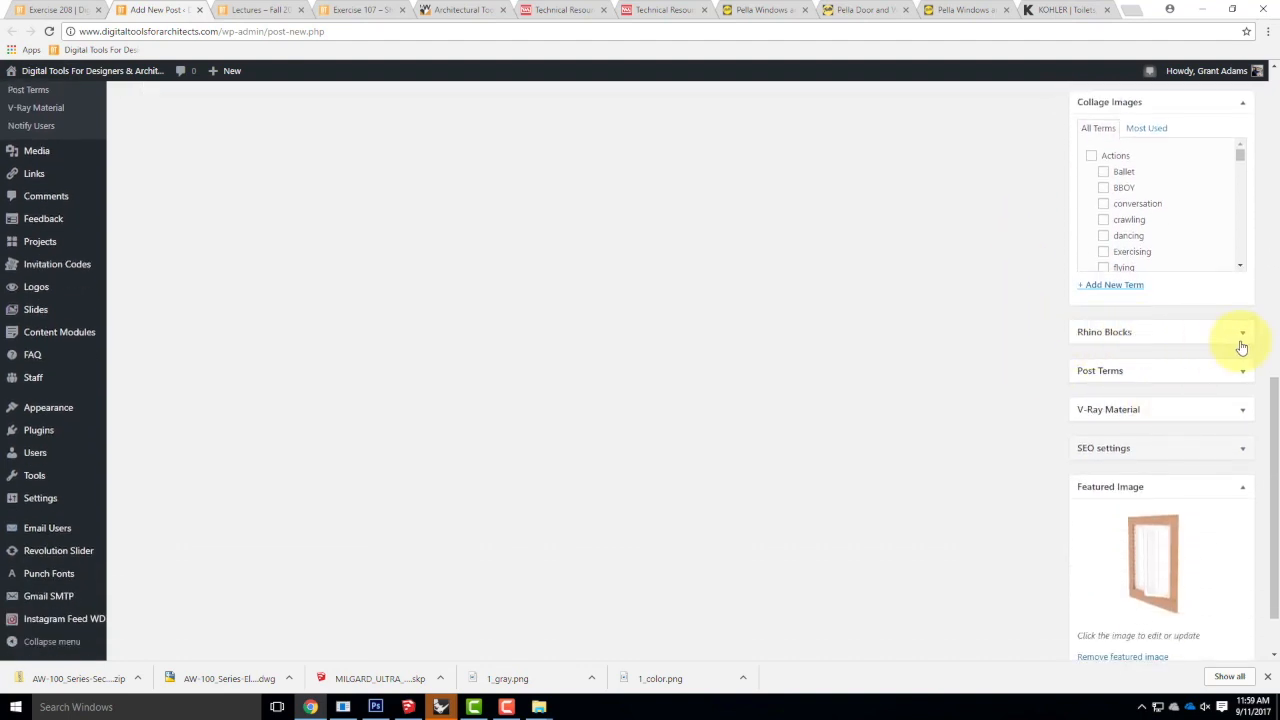
left_click(1242, 336)
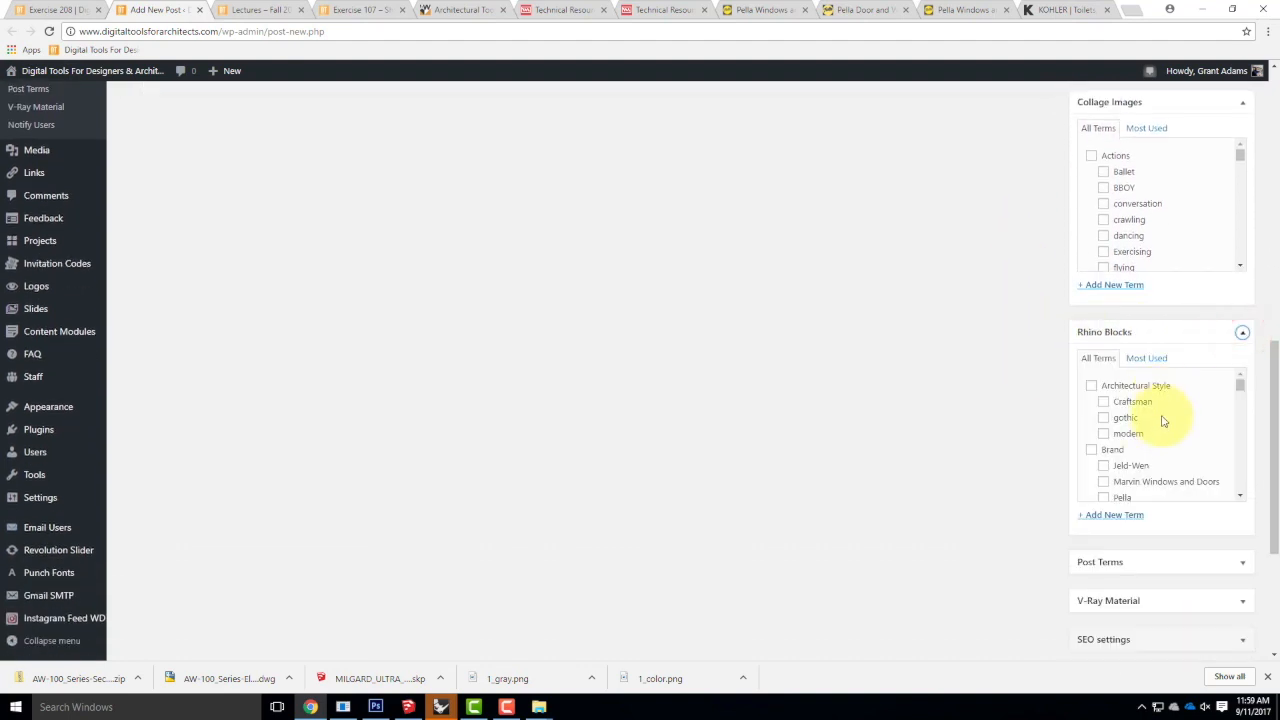
scroll(1163, 436, "down", 1)
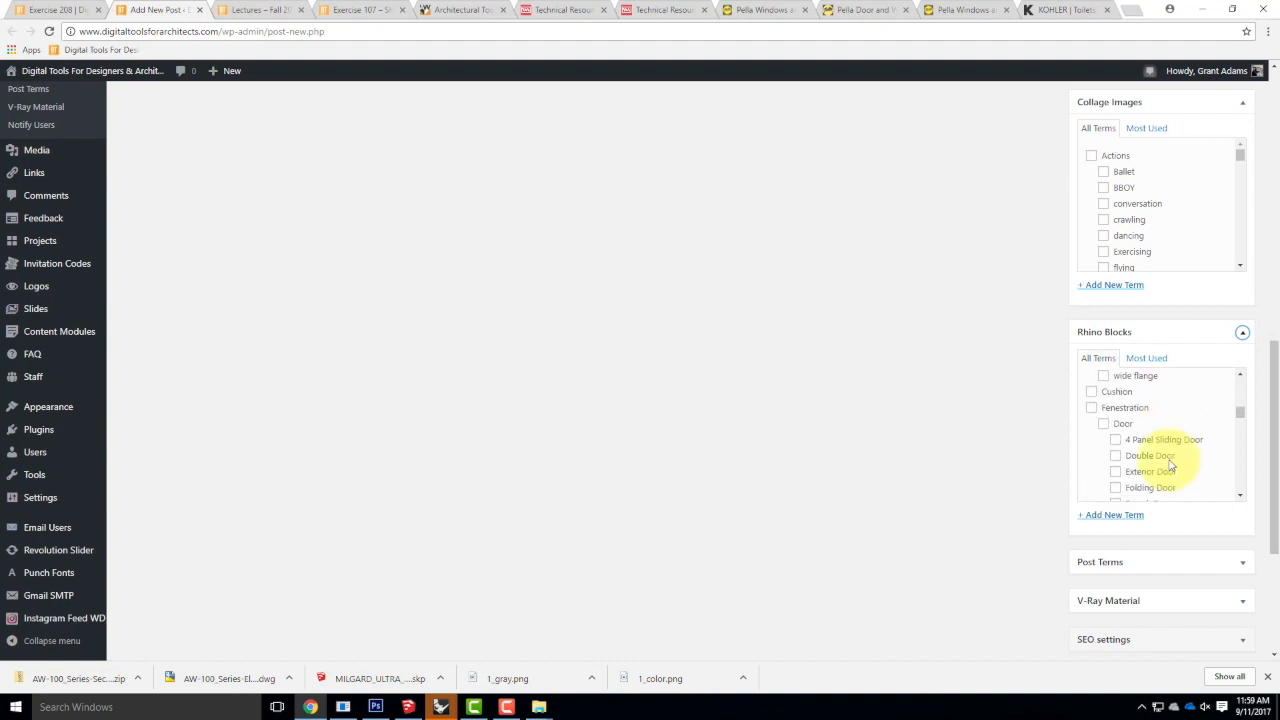
scroll(1148, 453, "down", 3)
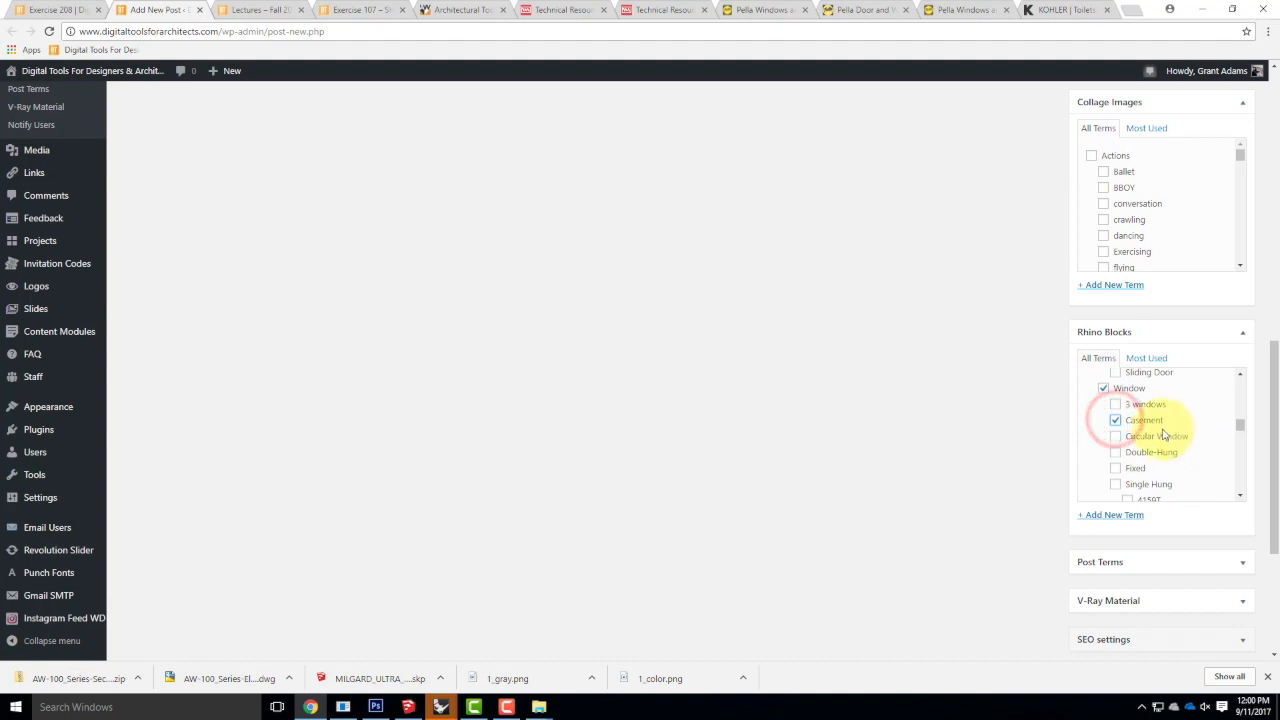
scroll(1160, 436, "down", 3)
scroll(1148, 440, "down", 5)
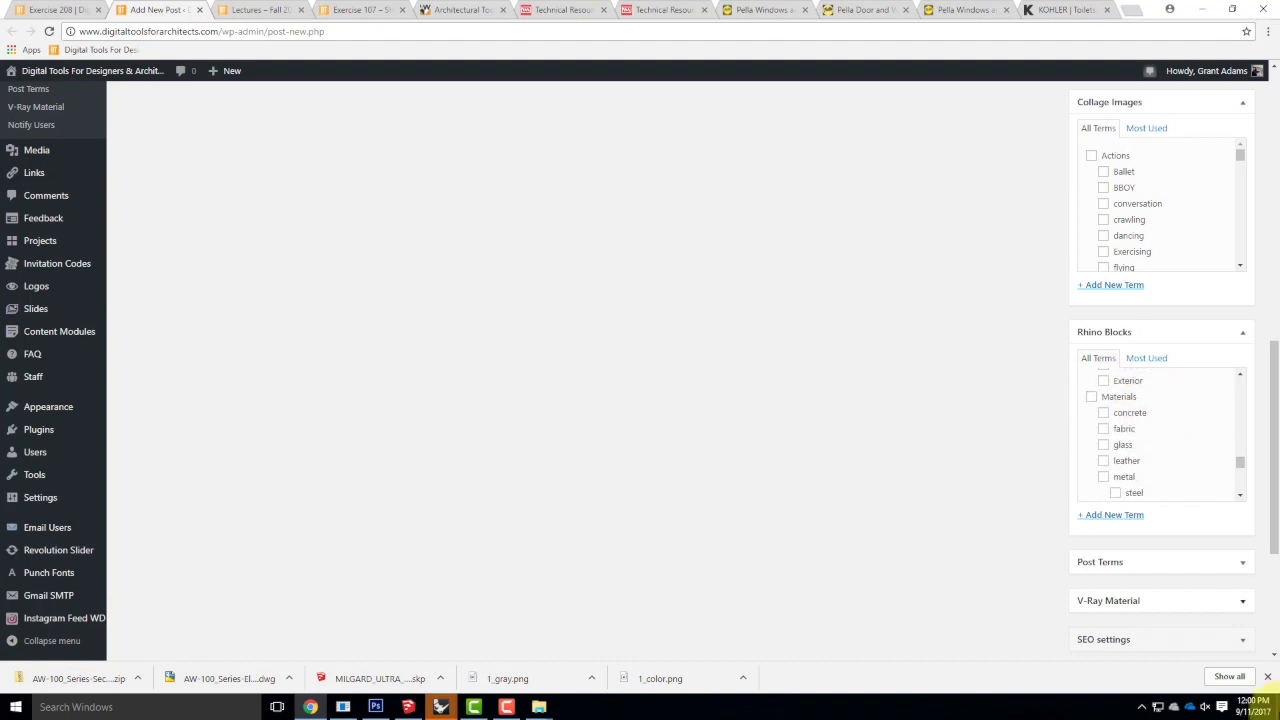
scroll(1211, 437, "down", 3)
Publish the Andersen 4-0x4-0 Casement Window post and dismiss the proofreading message.
scroll(829, 408, "up", 10)
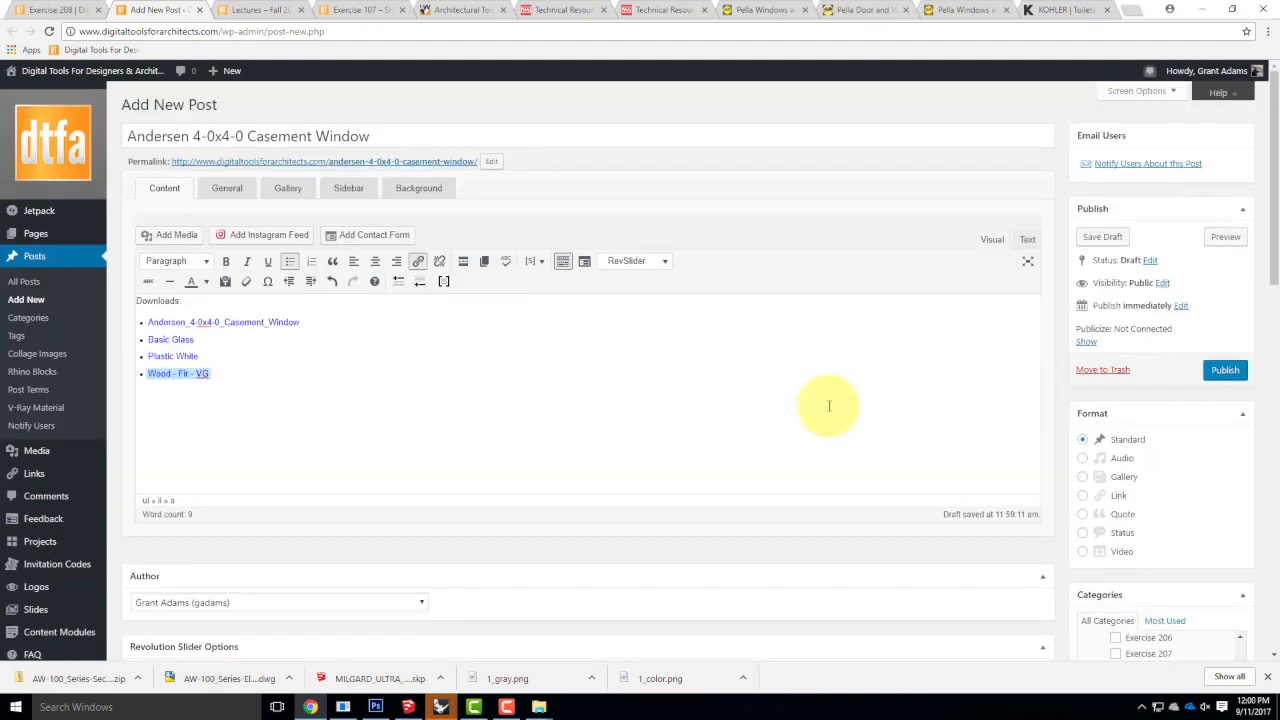
left_click(1238, 373)
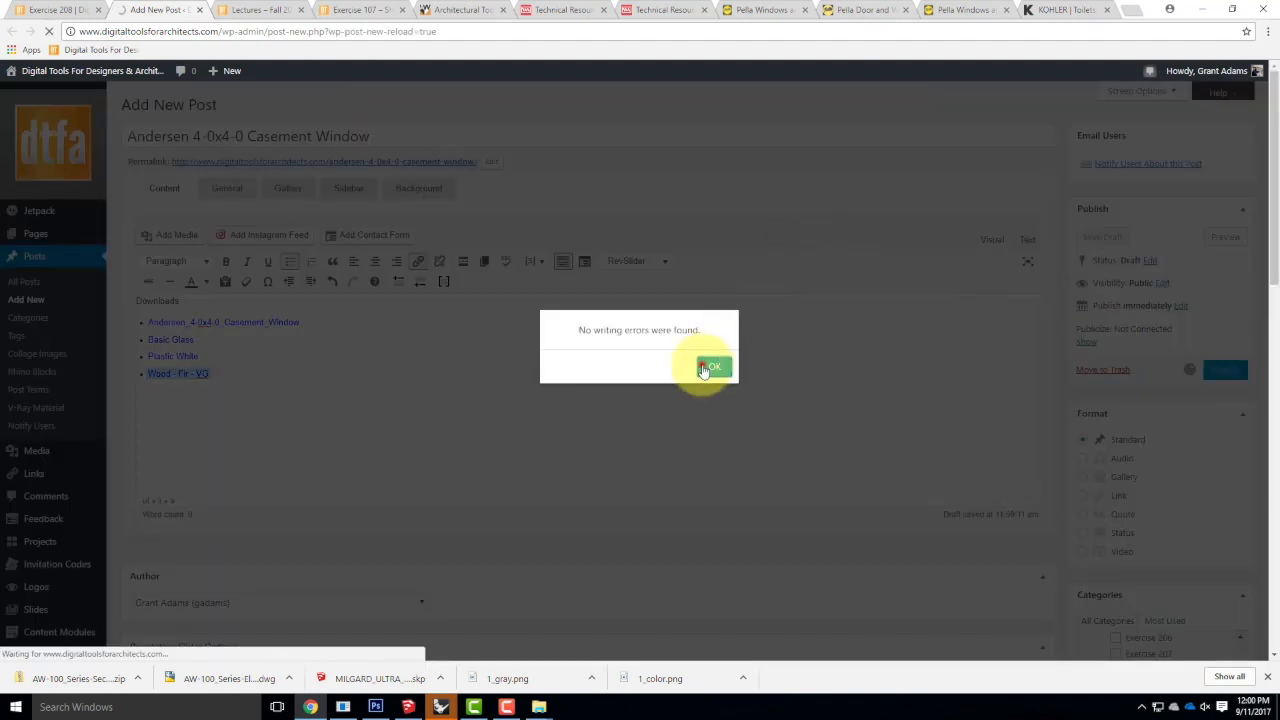
left_click(710, 367)
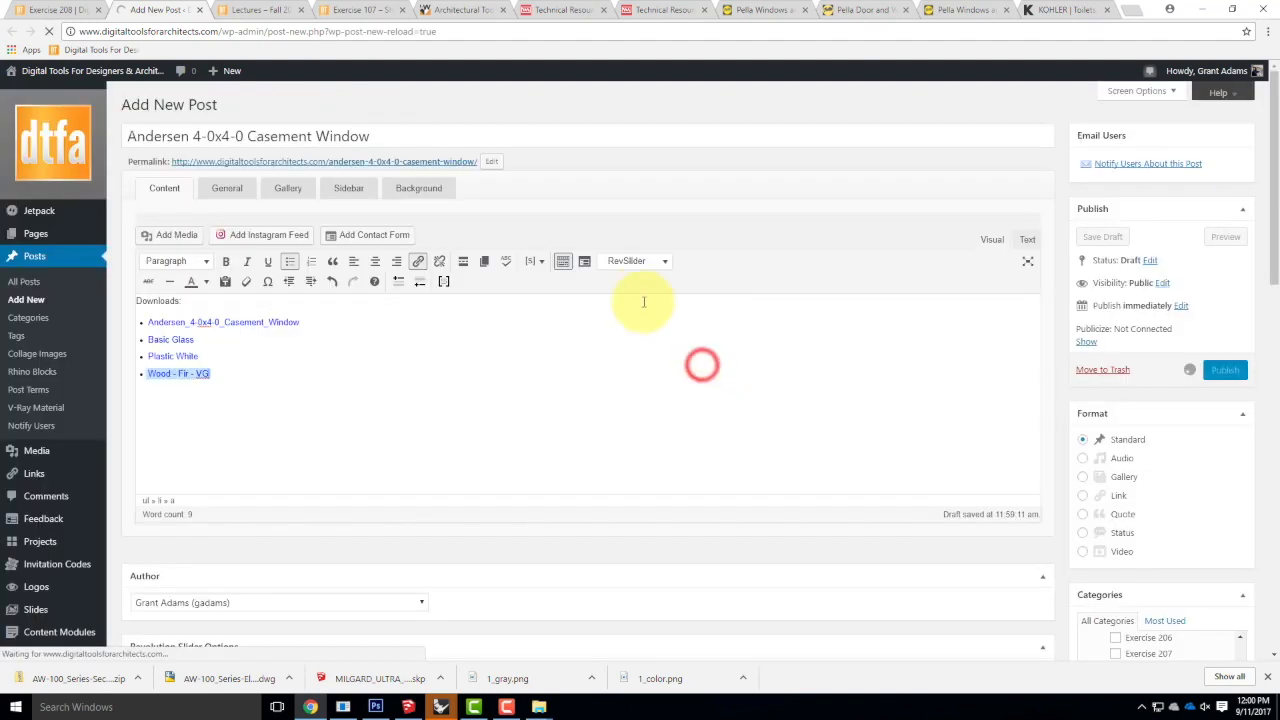
Switch to the course website's Lectures page and open the Rhino Blocks Library from its resources.
left_click(274, 12)
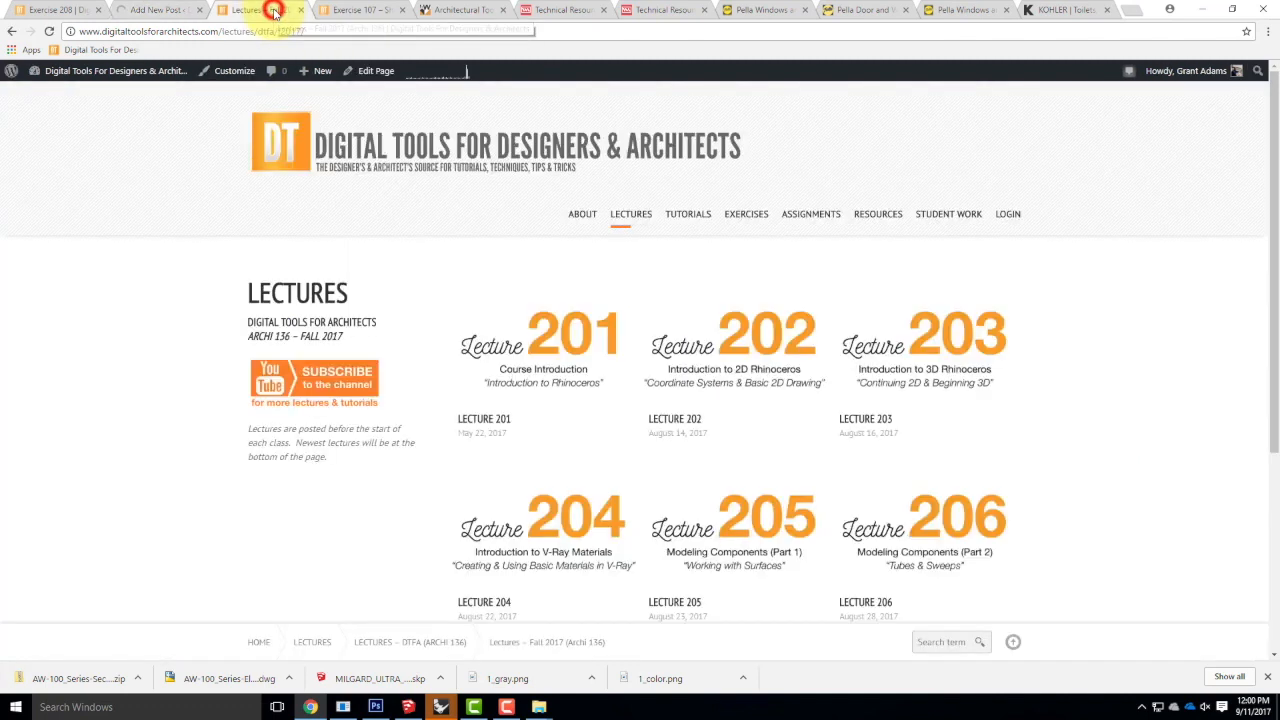
mouse_move(886, 215)
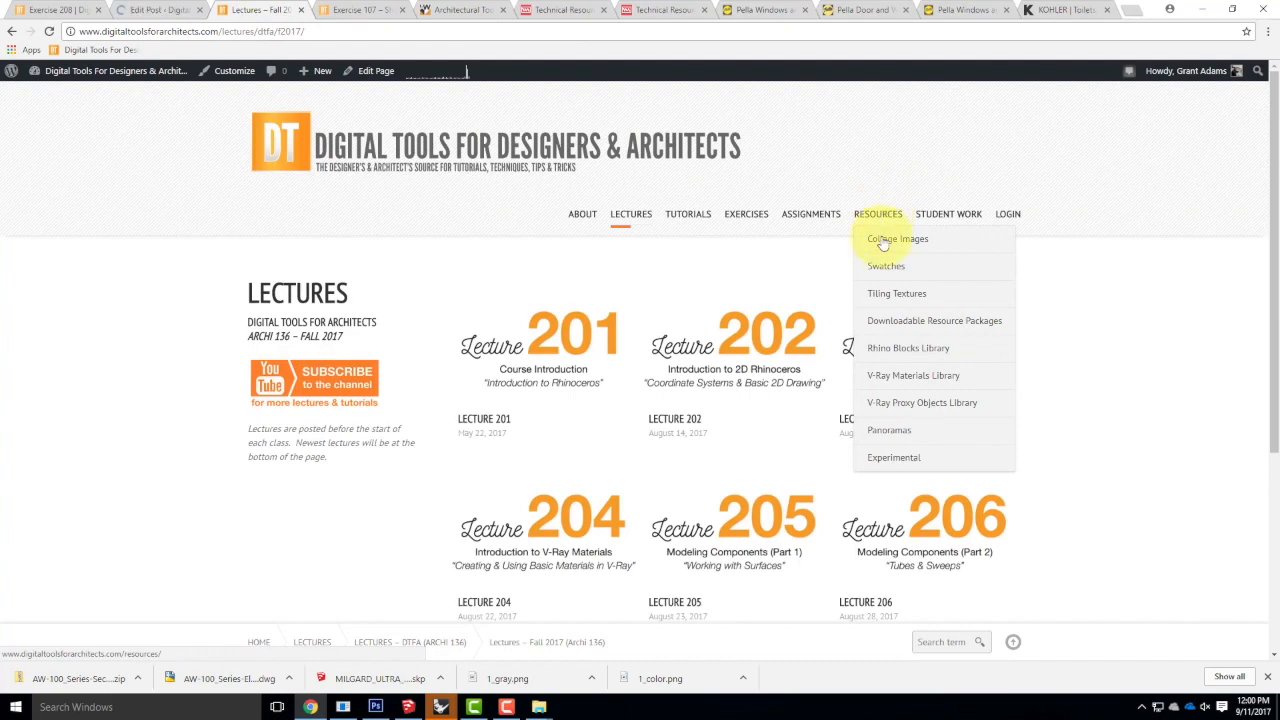
mouse_move(897, 354)
left_click(767, 350)
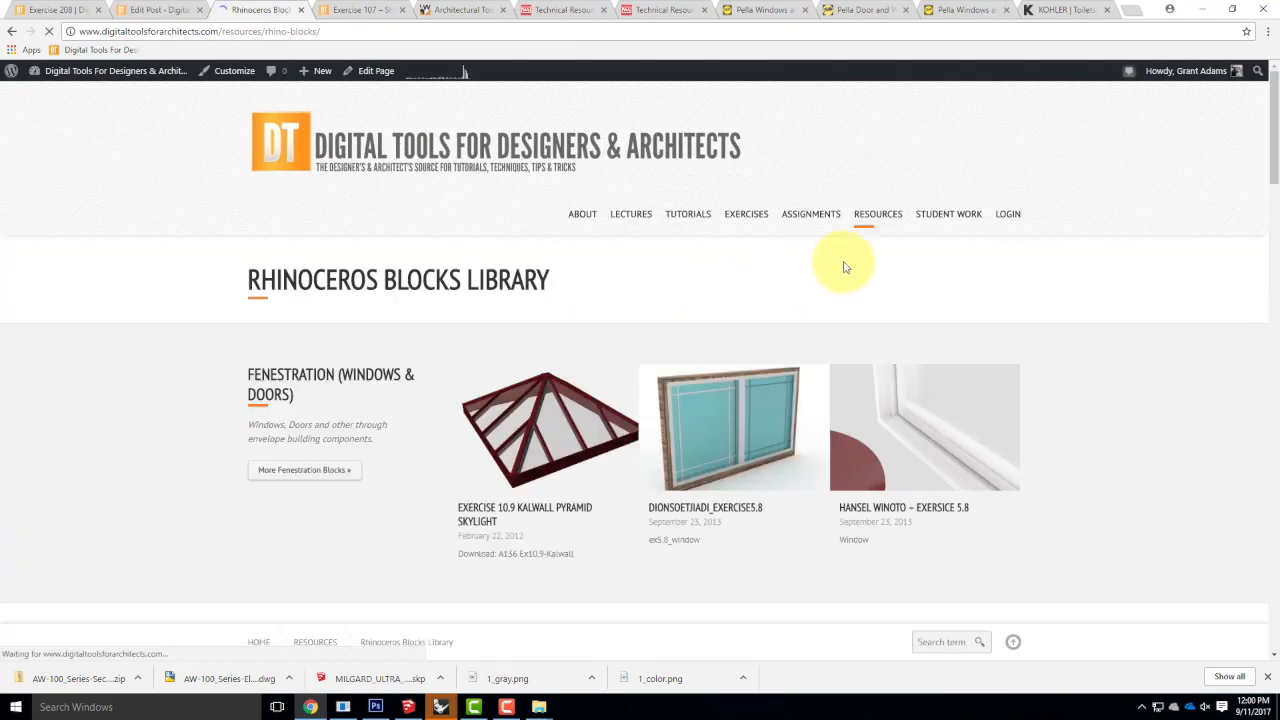
Examine the block categories in the Rhinoceros Blocks Library, from fenestration to the location, material, brand, style and size listings.
scroll(900, 275, "down", 2)
scroll(950, 295, "down", 5)
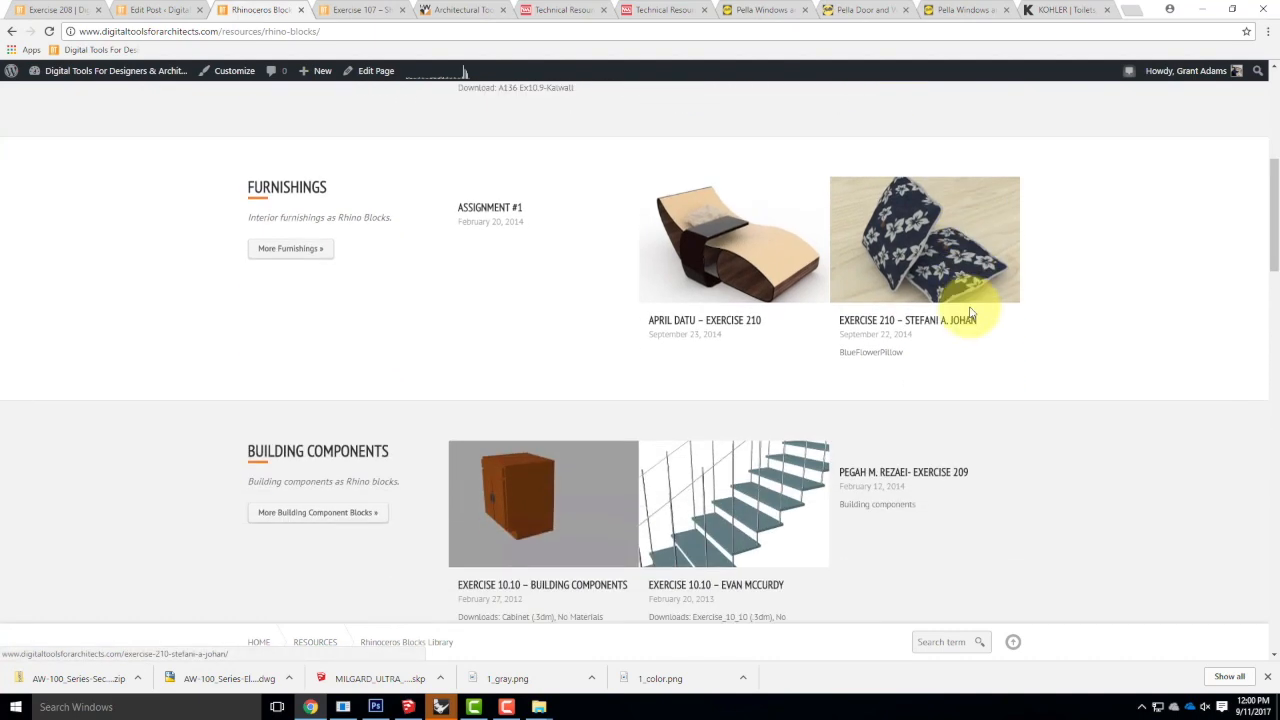
scroll(970, 313, "down", 5)
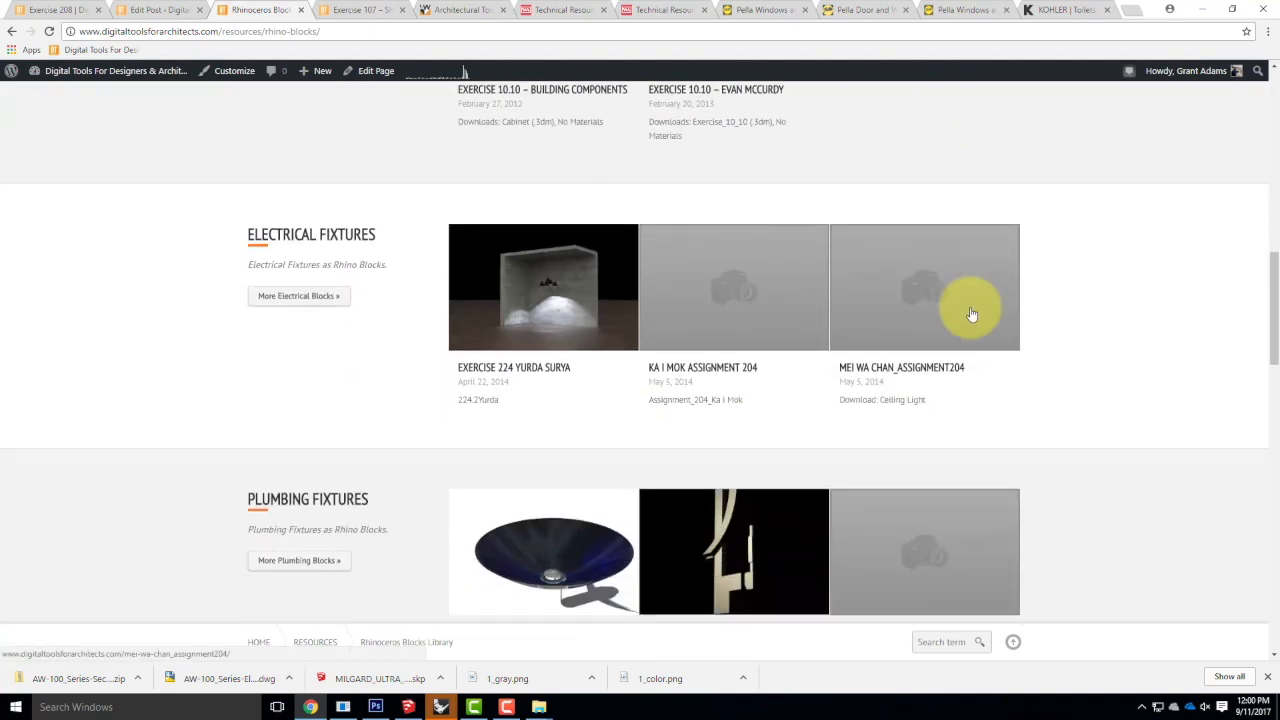
scroll(970, 312, "down", 2)
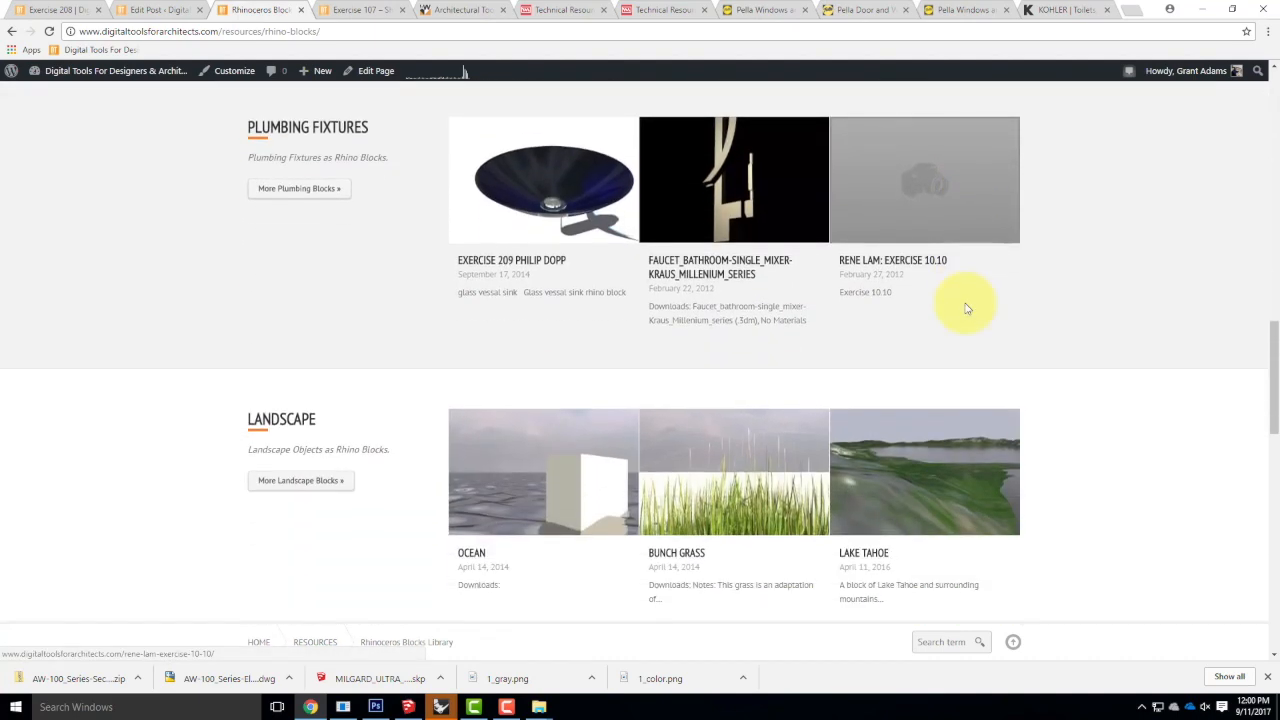
scroll(626, 262, "up", 3)
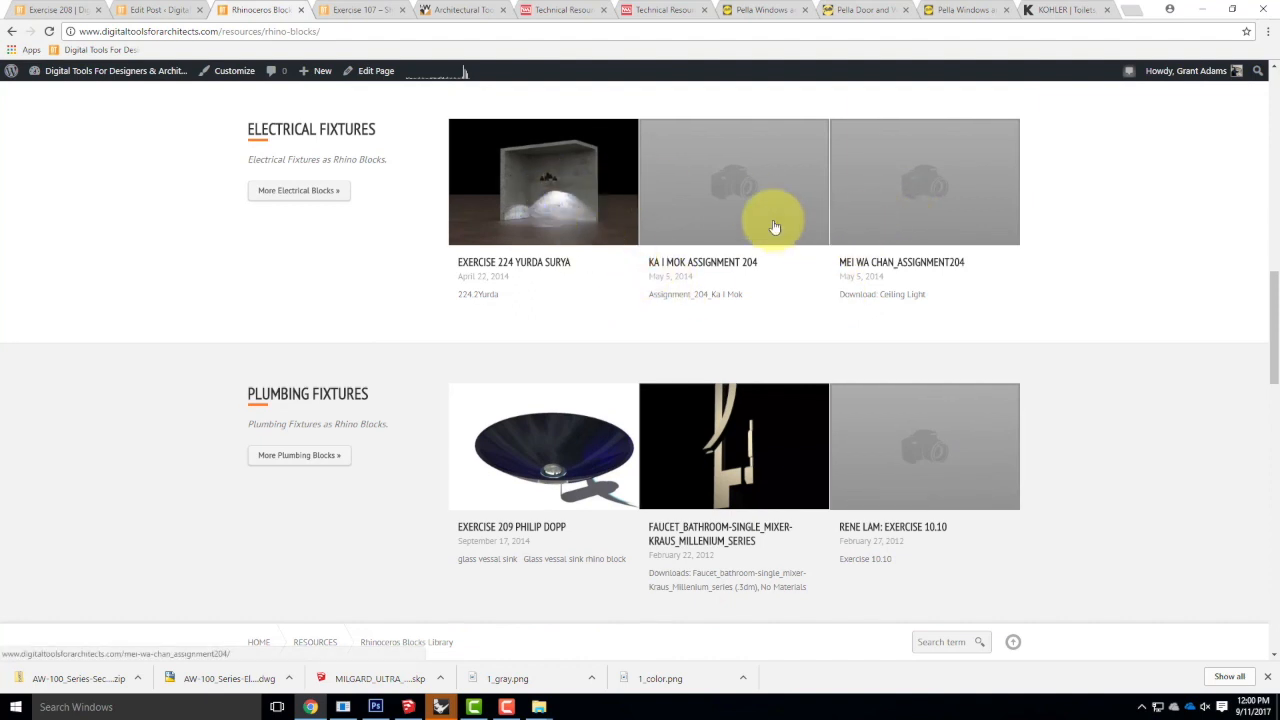
scroll(775, 228, "down", 1)
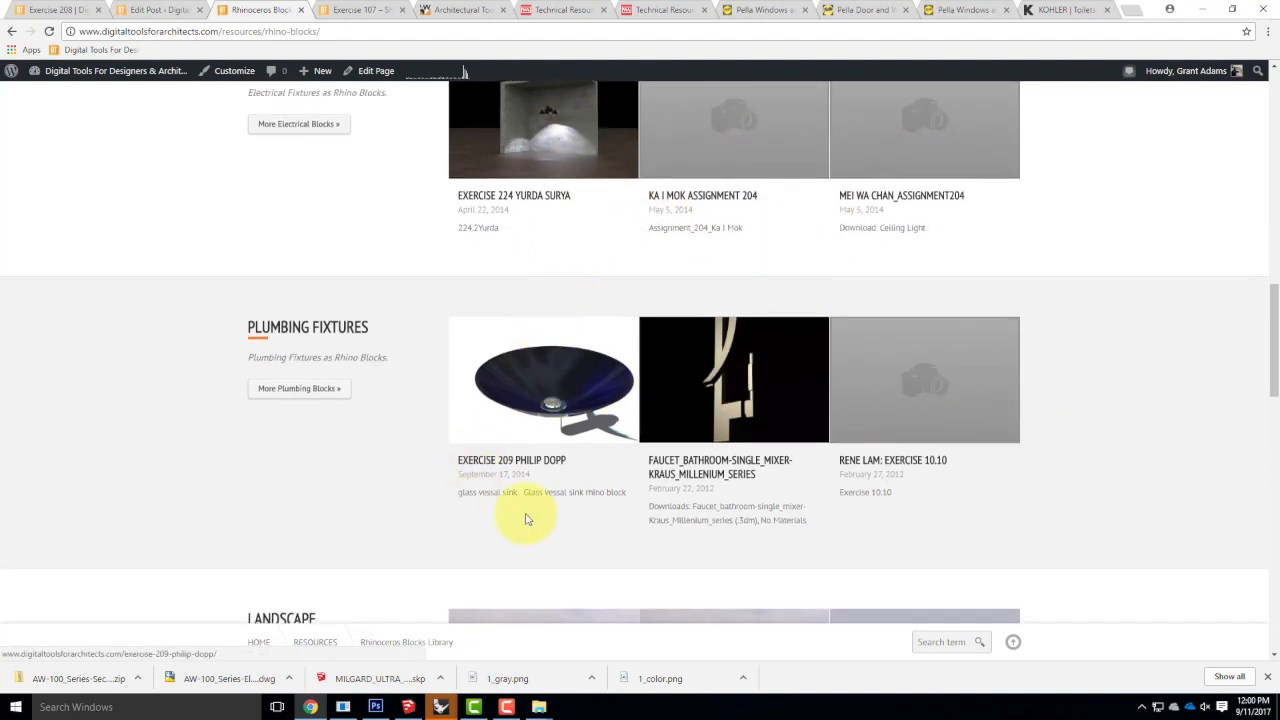
scroll(816, 387, "down", 1)
scroll(810, 340, "down", 1)
scroll(806, 309, "down", 2)
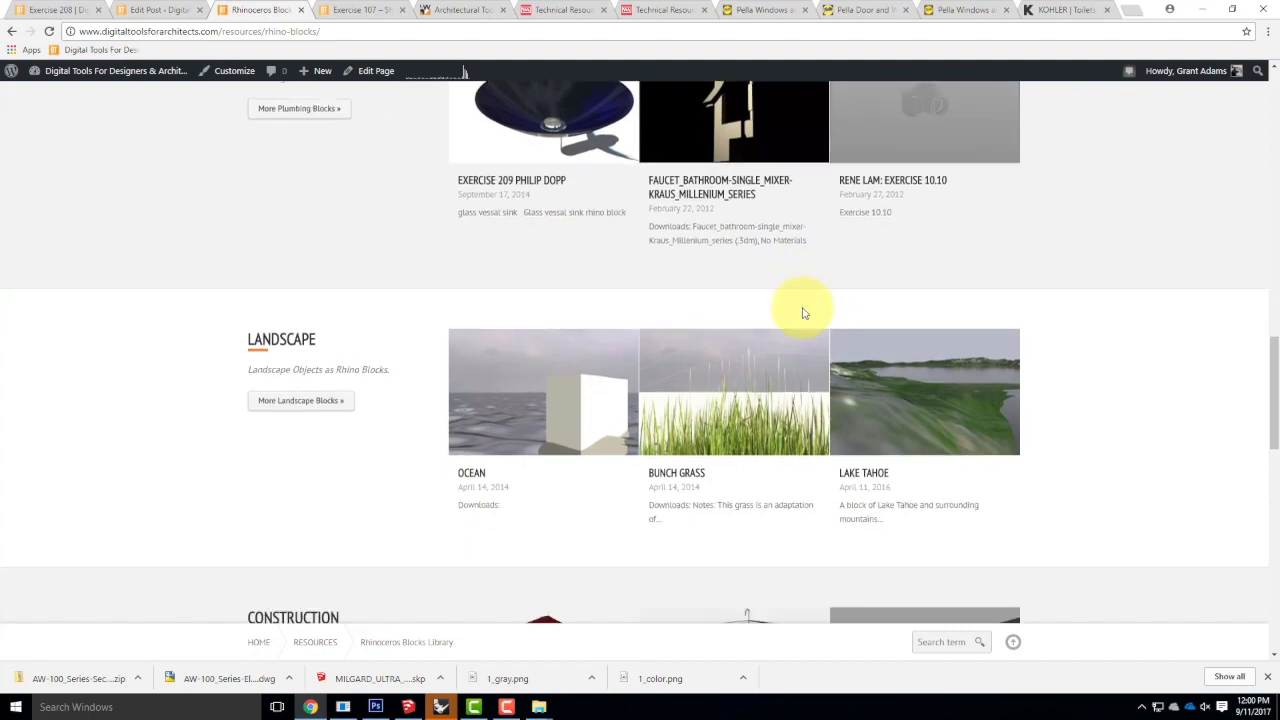
scroll(494, 214, "down", 9)
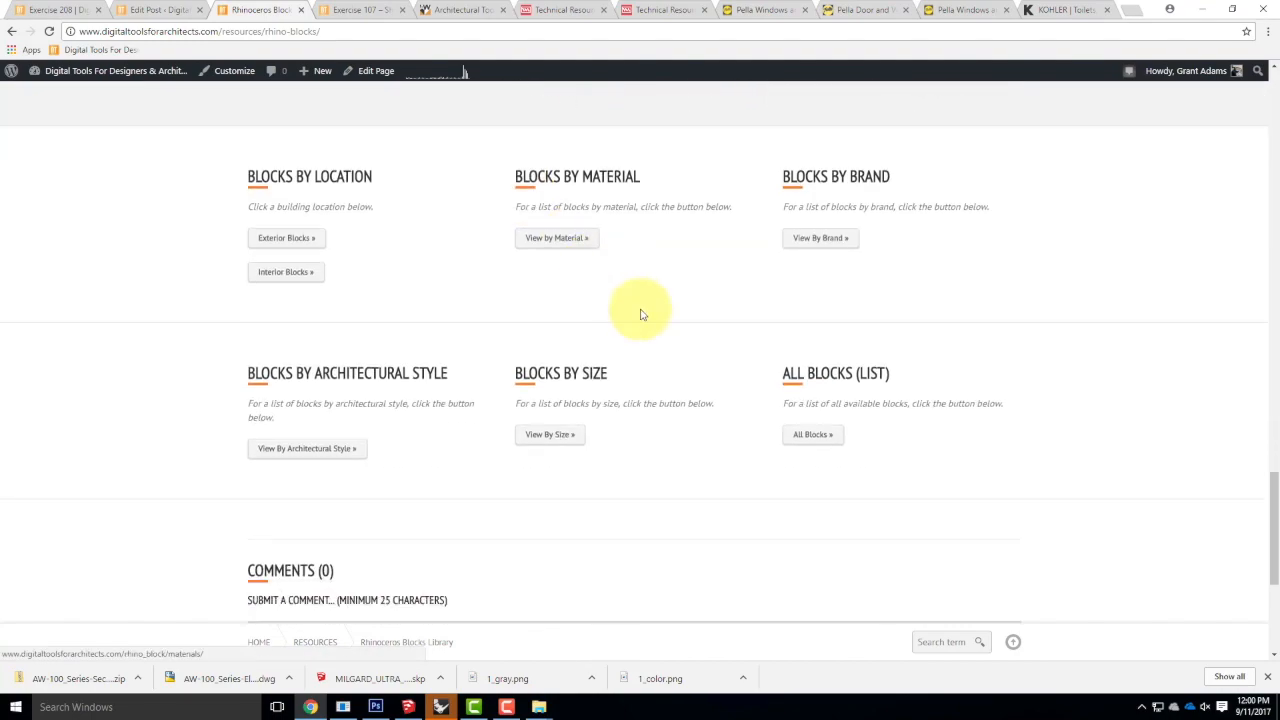
scroll(643, 310, "up", 20)
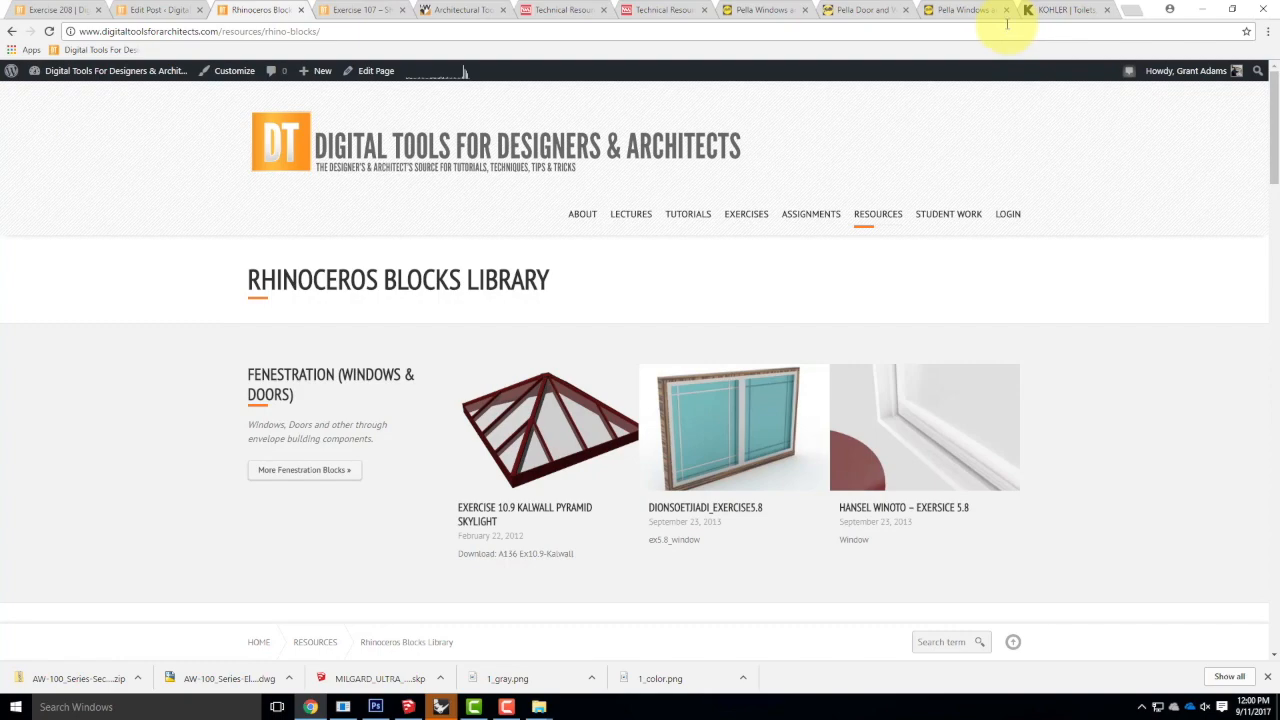
On the Kohler website, browse the two-piece bathroom toilets and open the Memoirs Stately Comfort Height 1.28 gpf toilet's product page.
left_click(1060, 10)
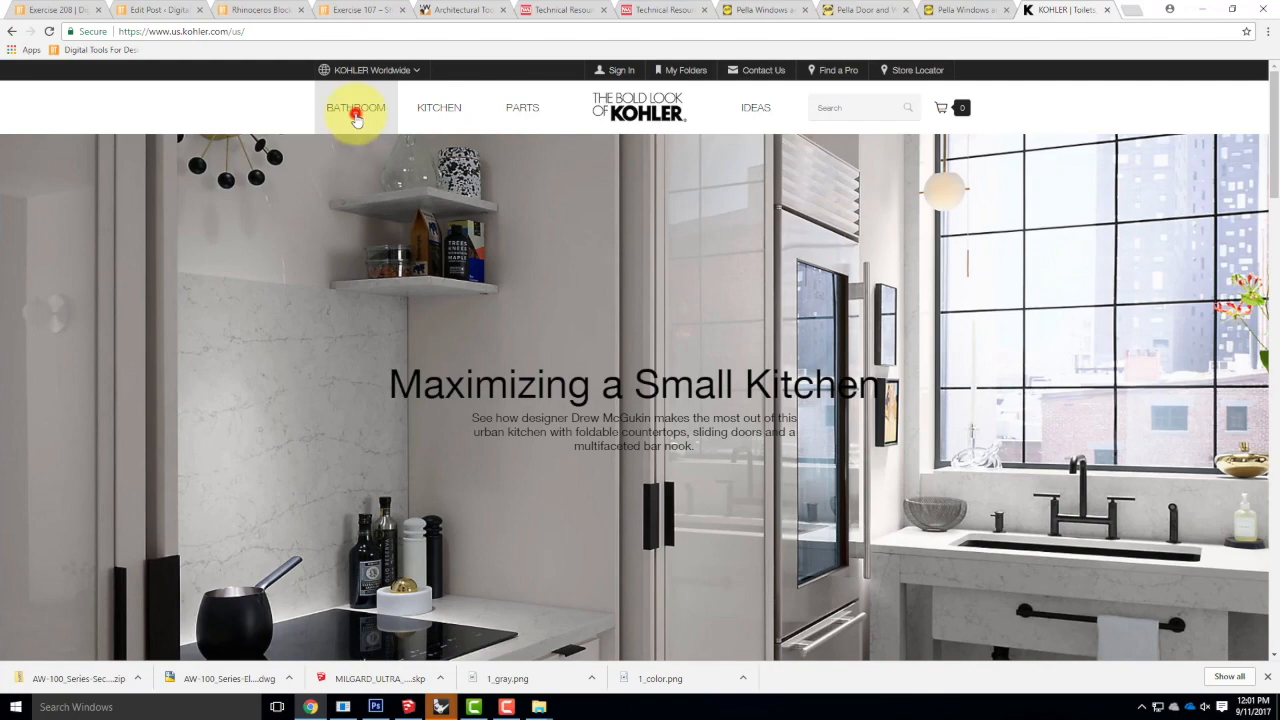
left_click(356, 118)
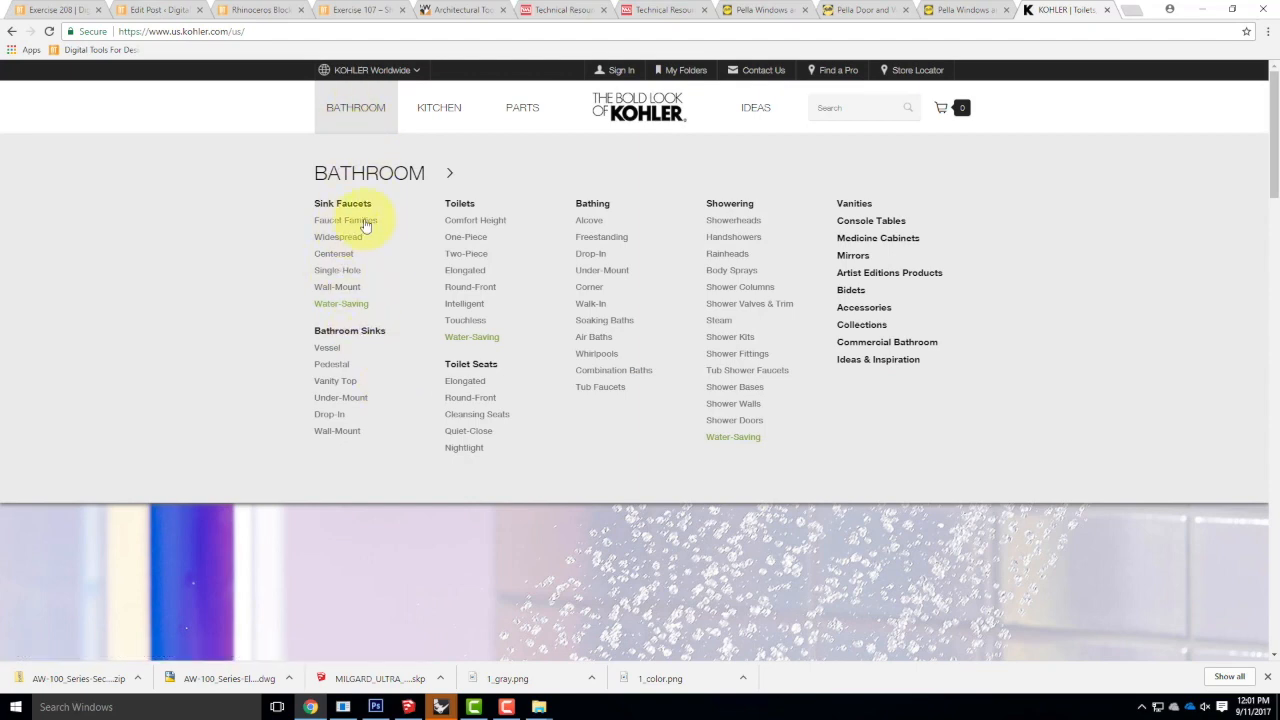
left_click(468, 255)
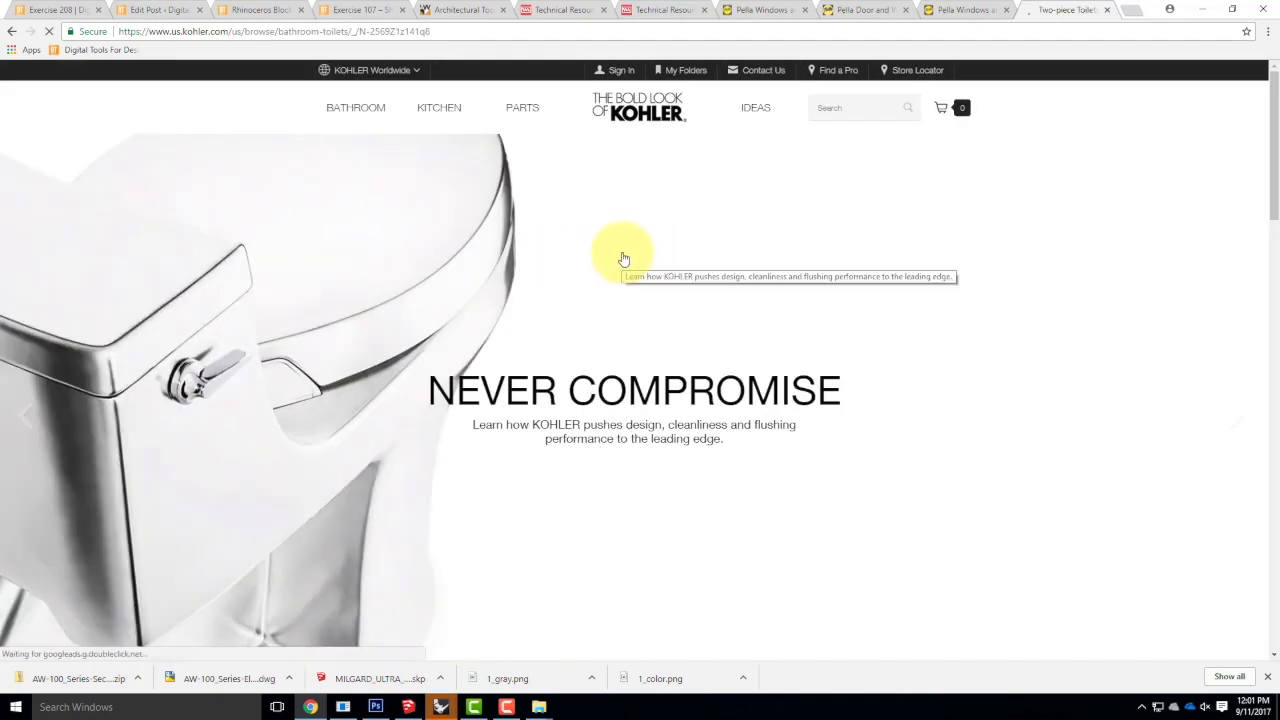
scroll(640, 255, "down", 5)
scroll(1080, 446, "down", 2)
scroll(1105, 449, "down", 2)
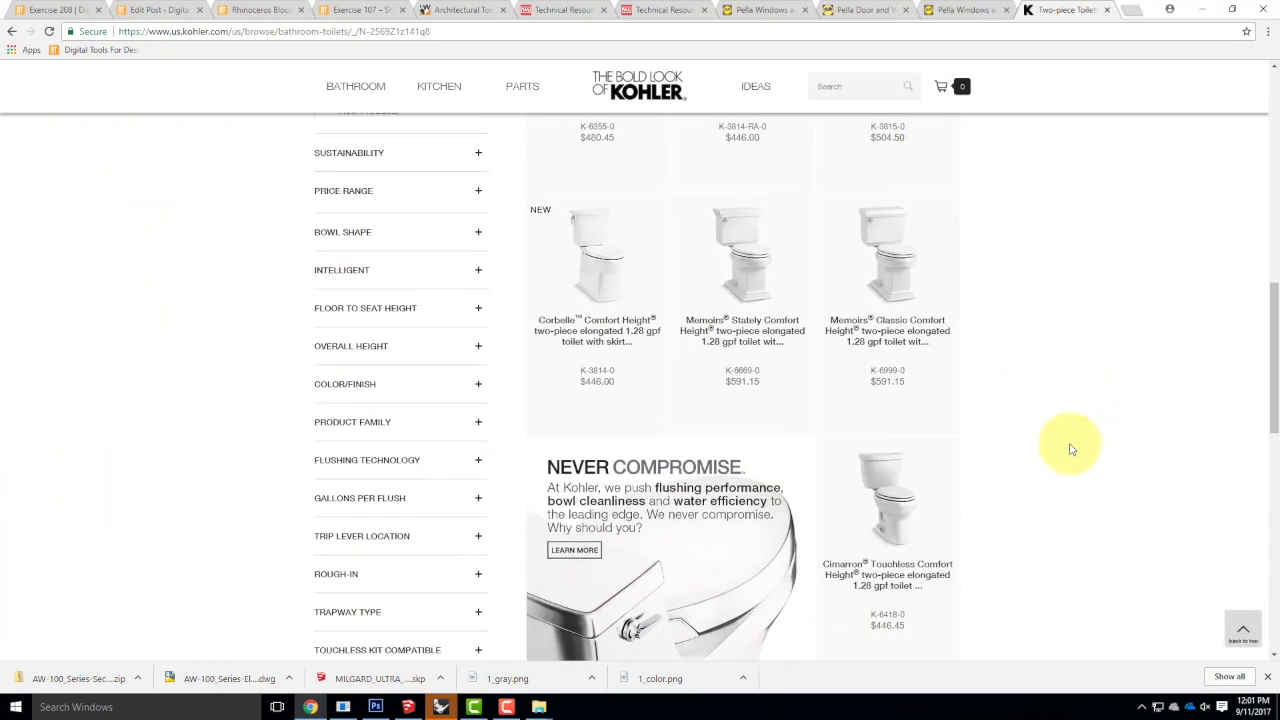
left_click(760, 340)
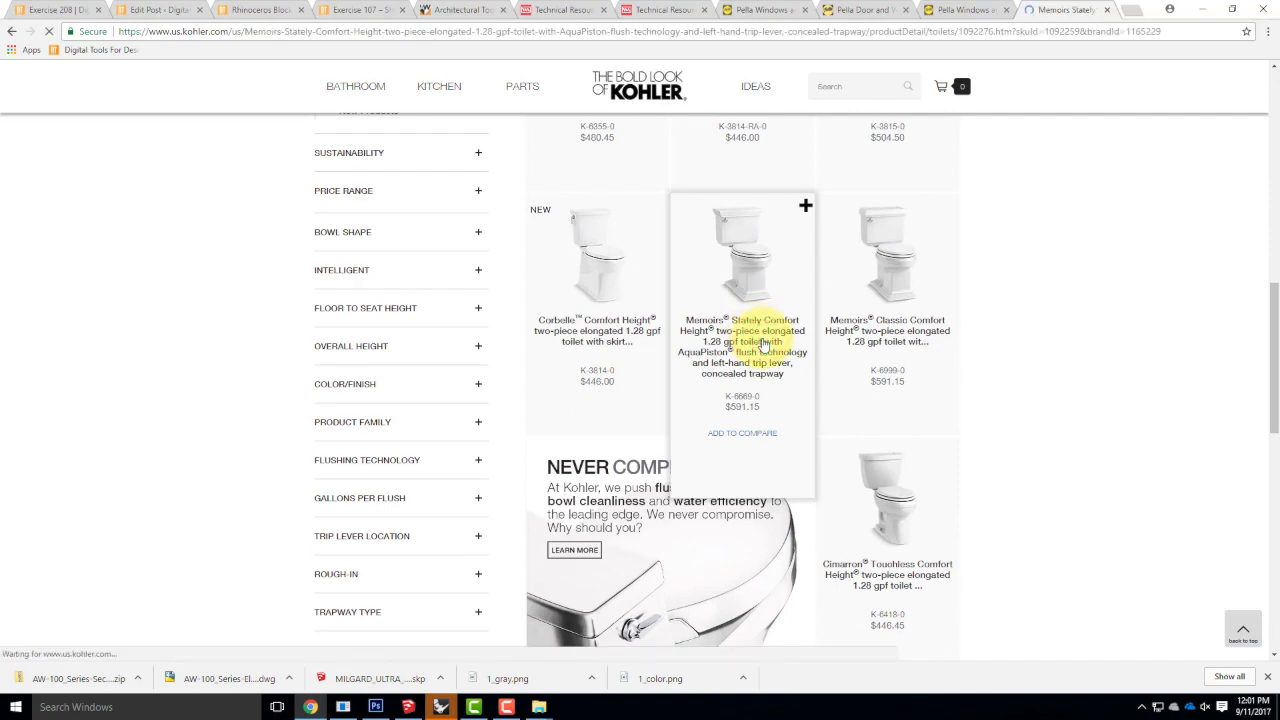
Download the toilet's 3D CAD file in OBJ format from the product page's resources.
scroll(675, 337, "down", 4)
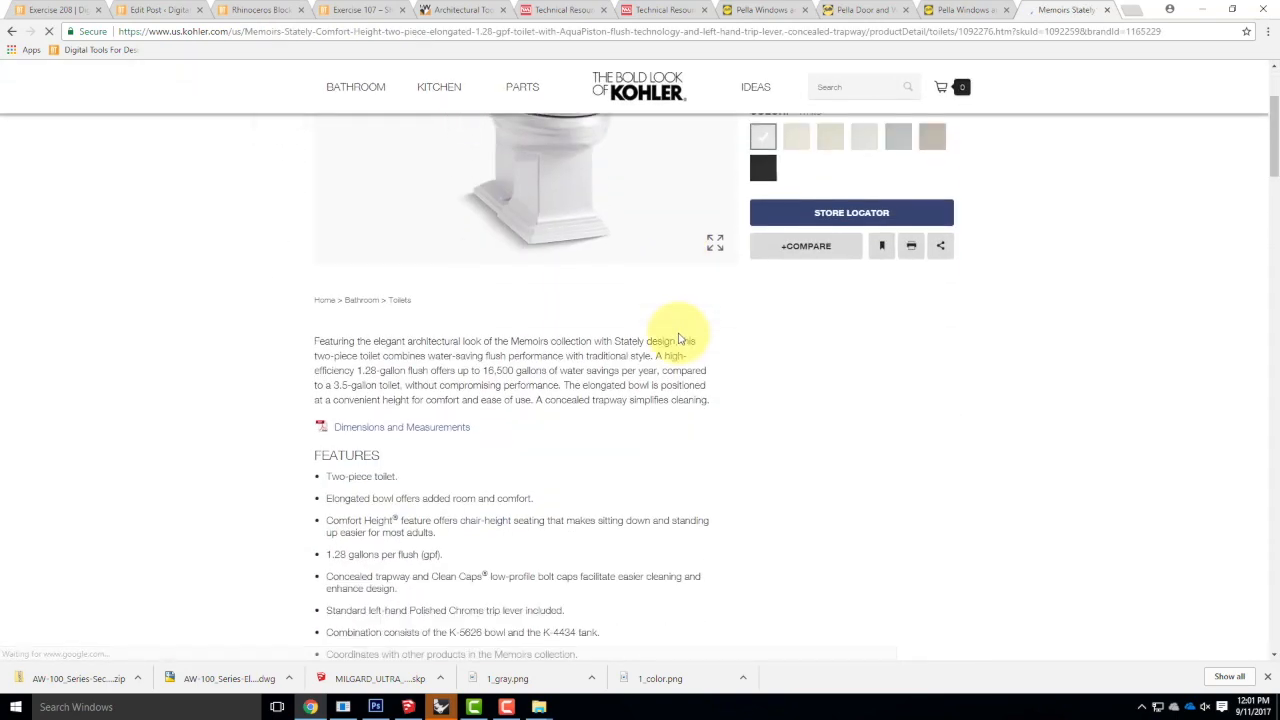
scroll(678, 338, "down", 8)
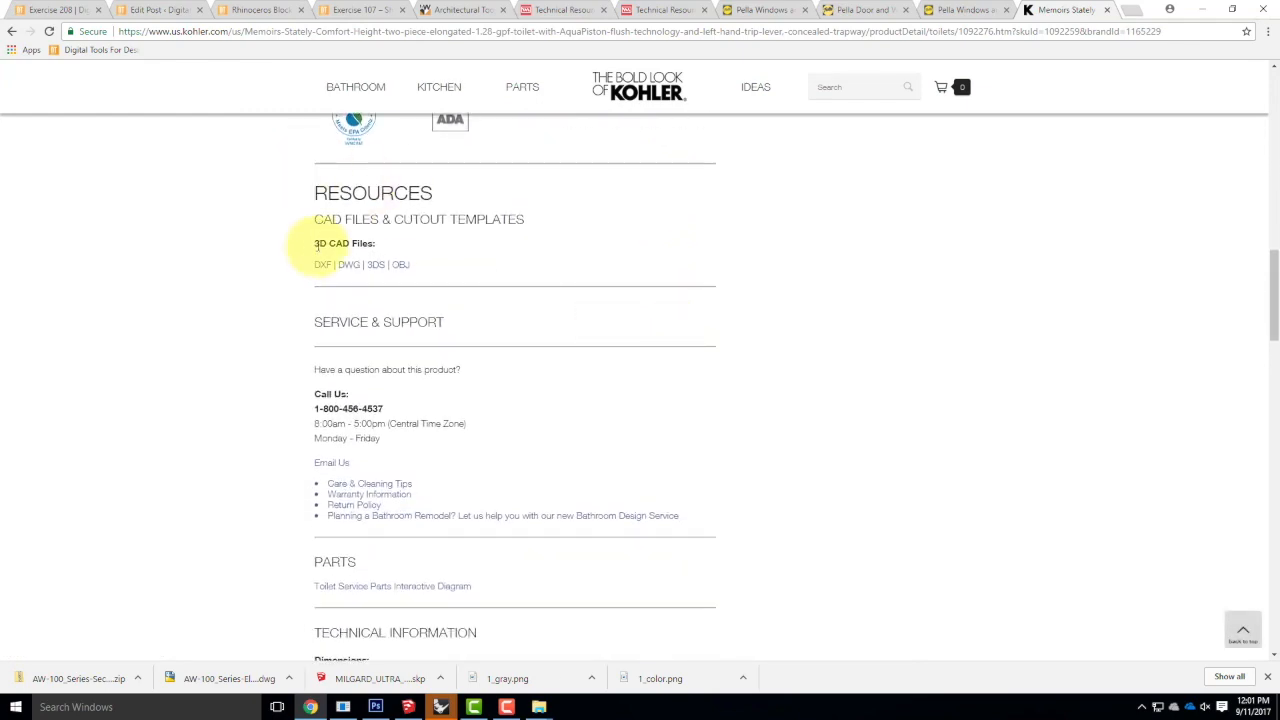
left_click(401, 268)
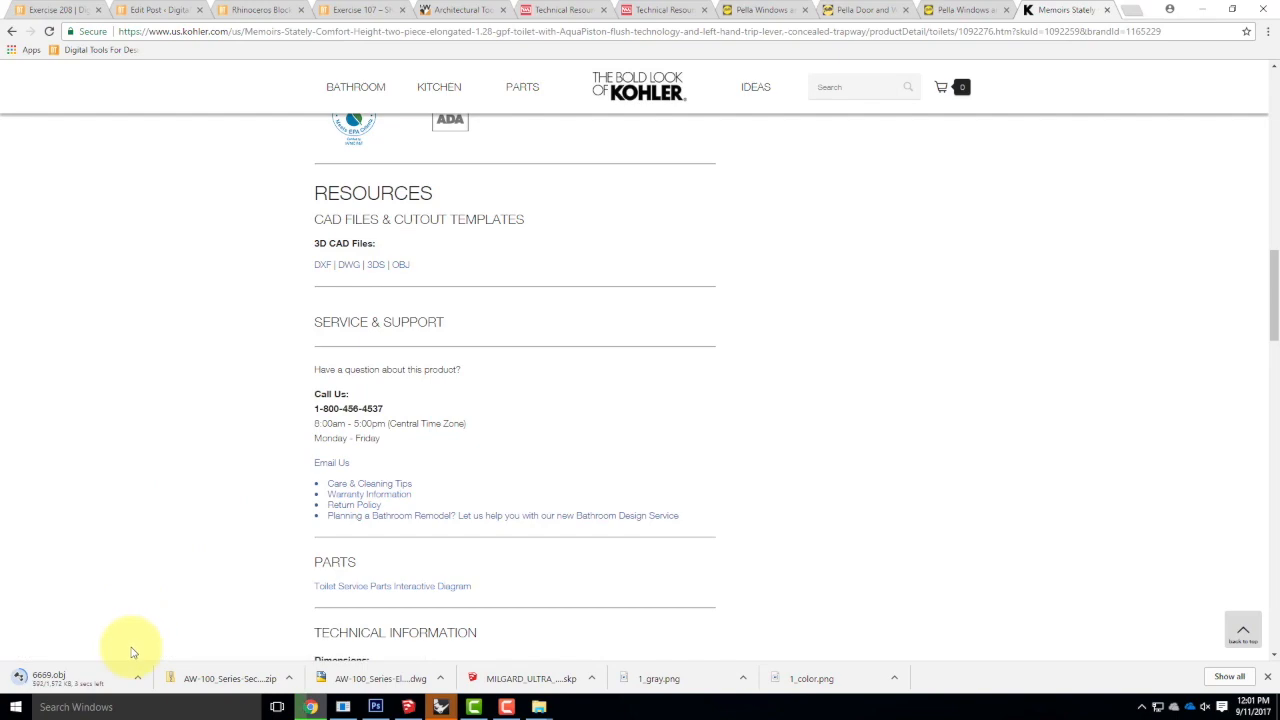
mouse_move(444, 710)
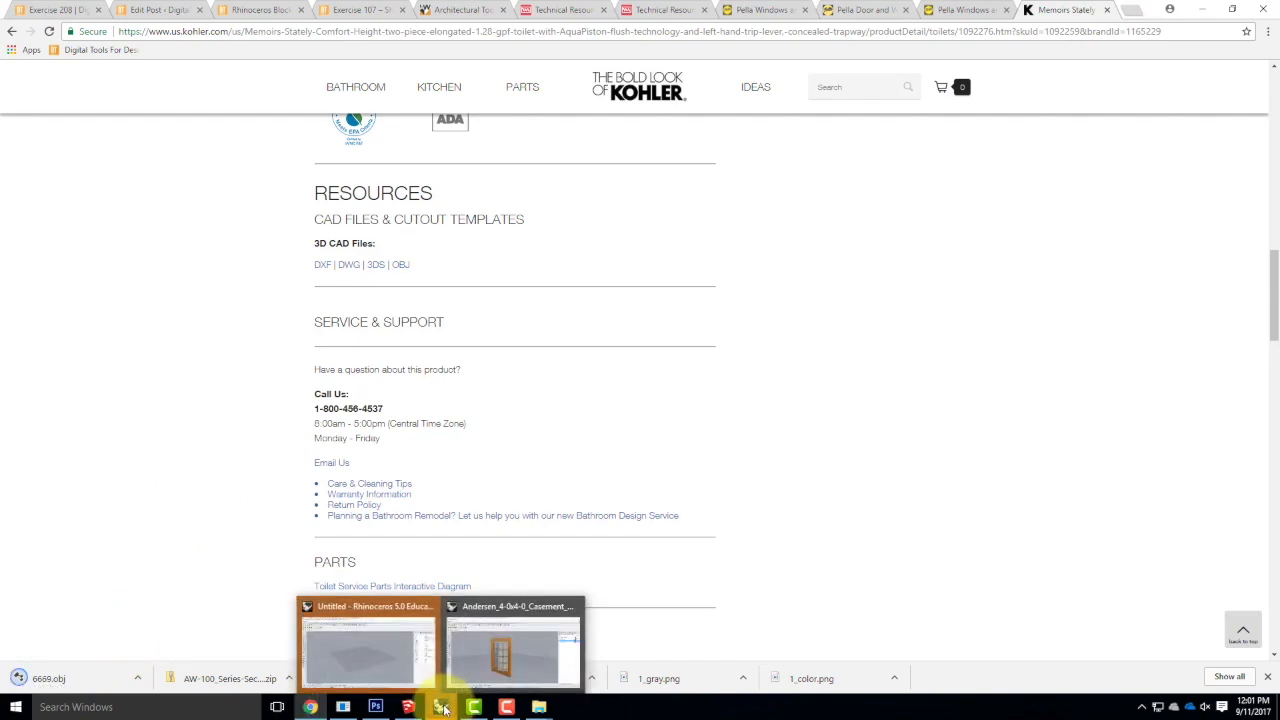
Switch to the Andersen casement window model in Rhino, close the render window, and start an import showing all compatible file types.
left_click(493, 638)
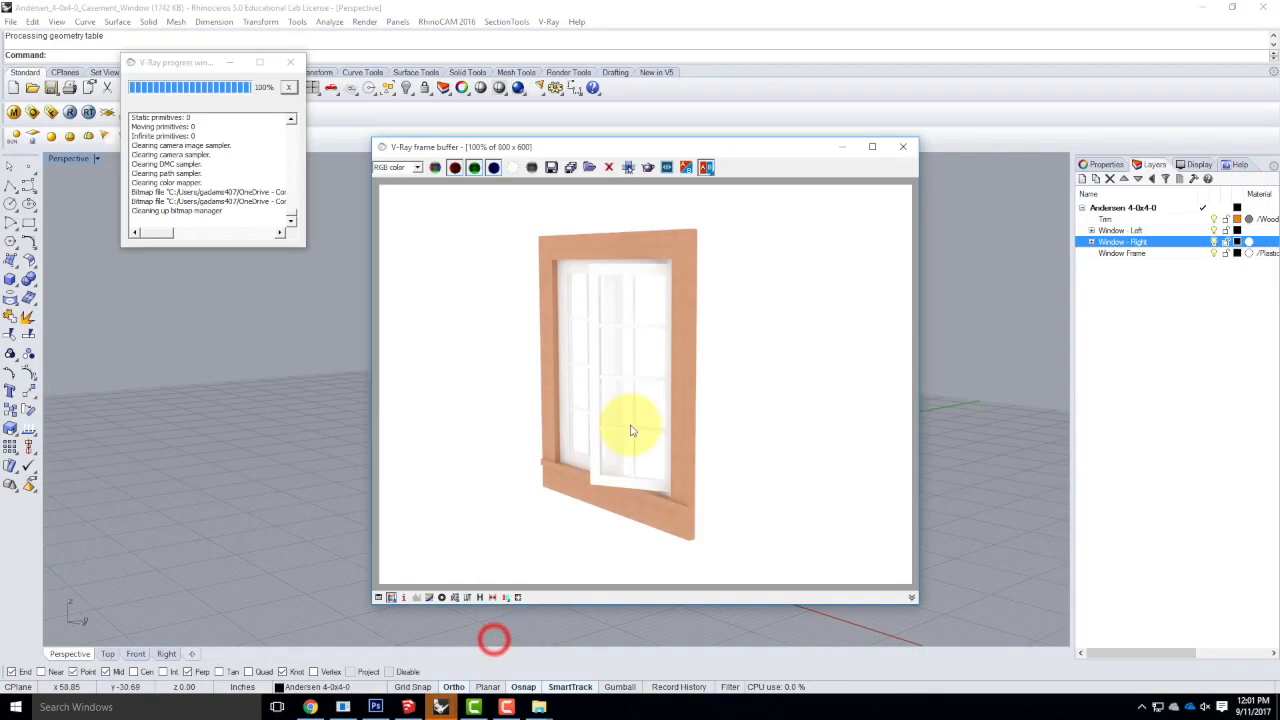
left_click(903, 147)
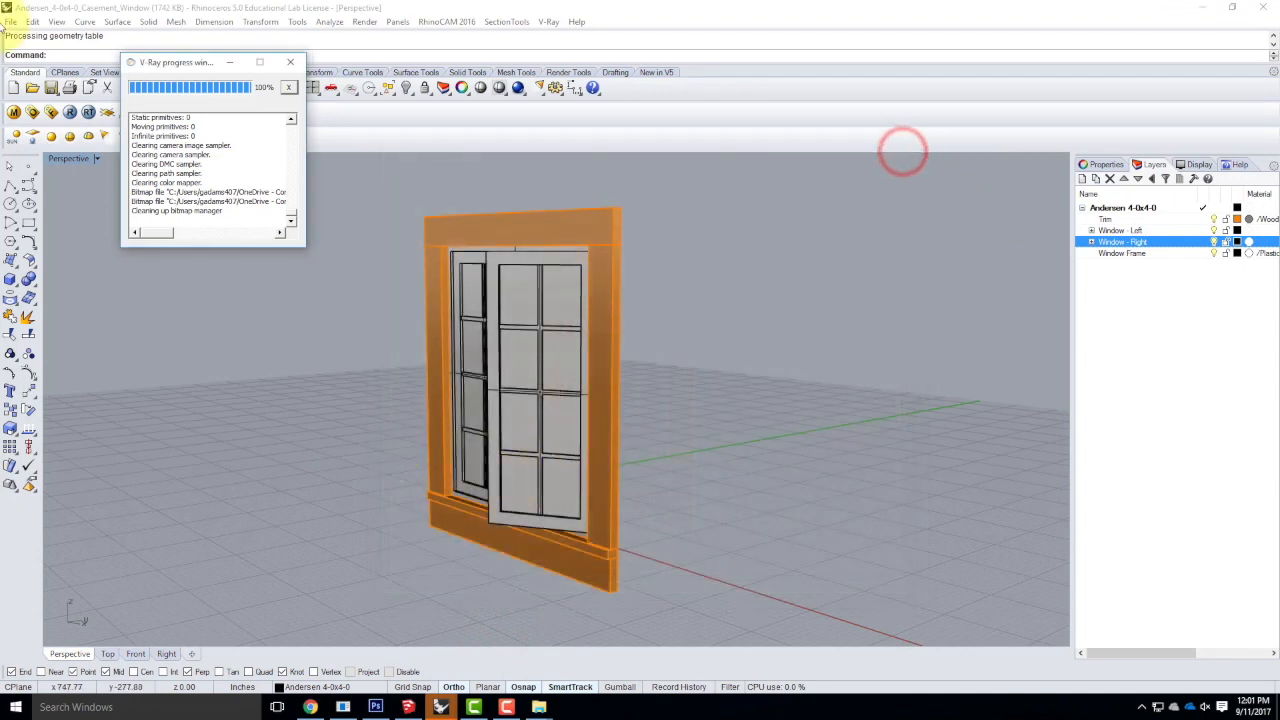
left_click(11, 22)
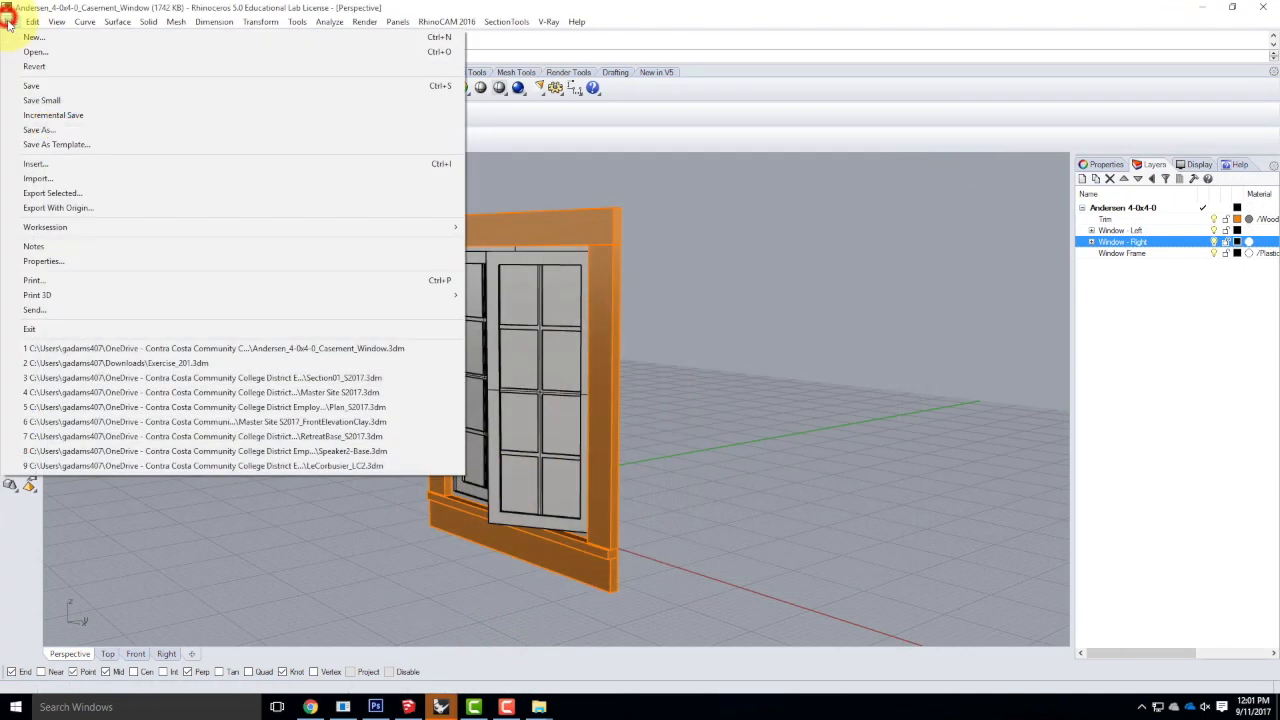
left_click(38, 178)
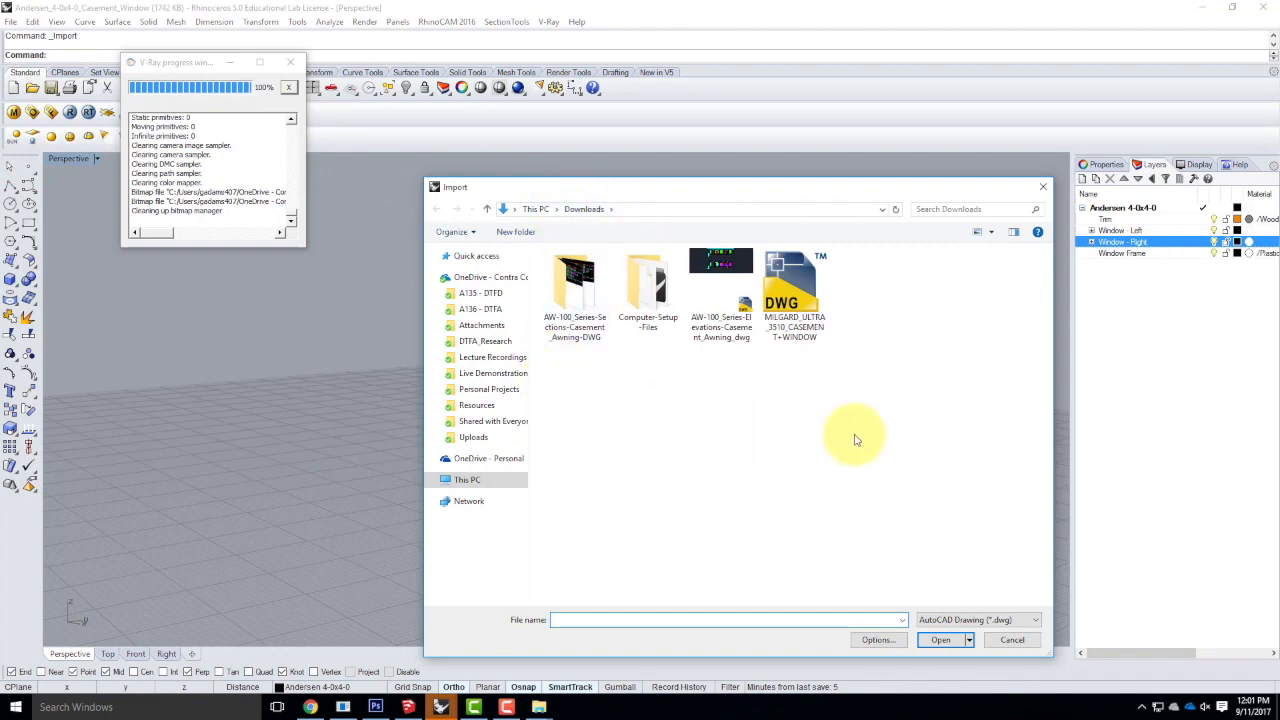
left_click(990, 620)
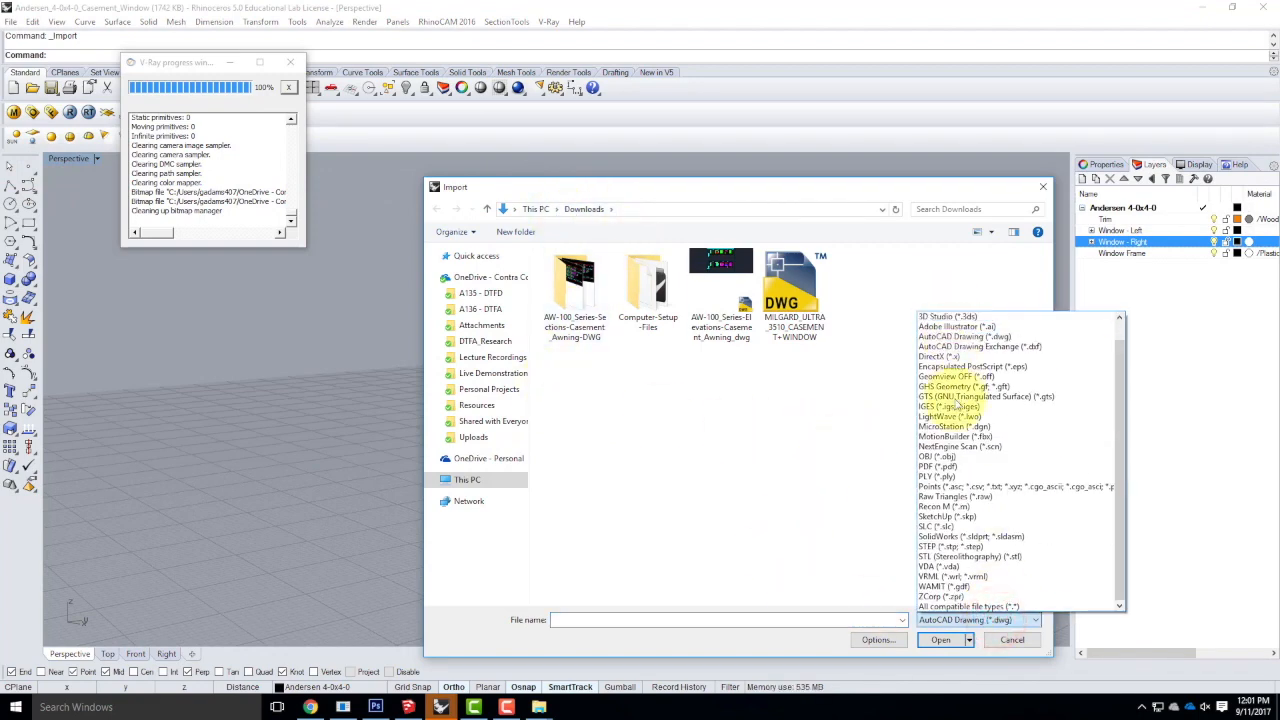
left_click(966, 606)
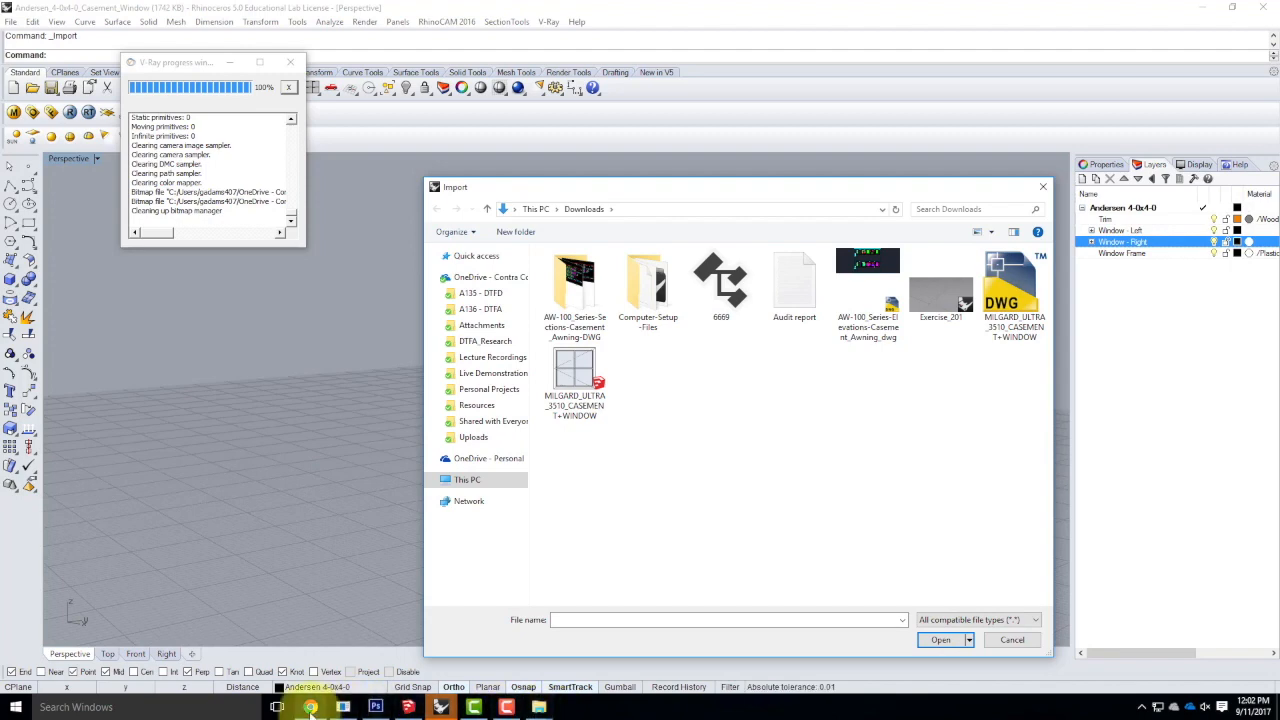
Locate the downloaded 6669.obj file in its folder from the browser and return to Rhino's pending import.
left_click(310, 707)
left_click(137, 678)
left_click(176, 634)
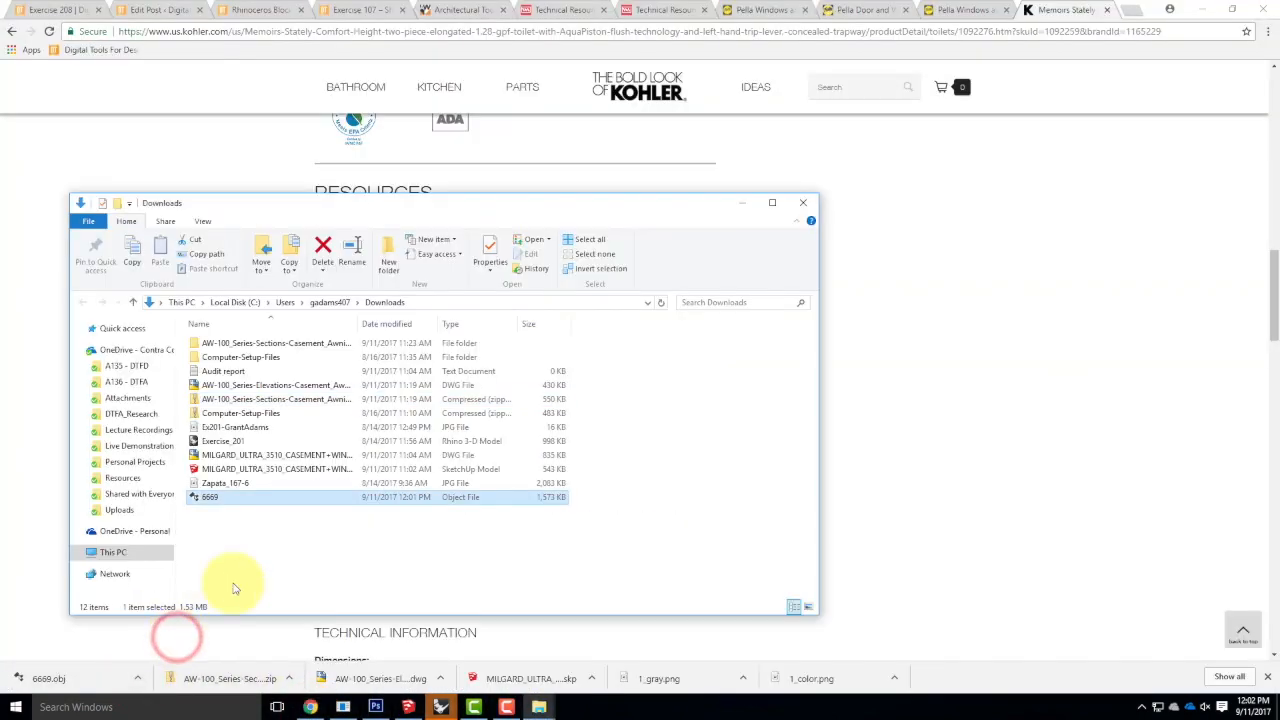
left_click(539, 707)
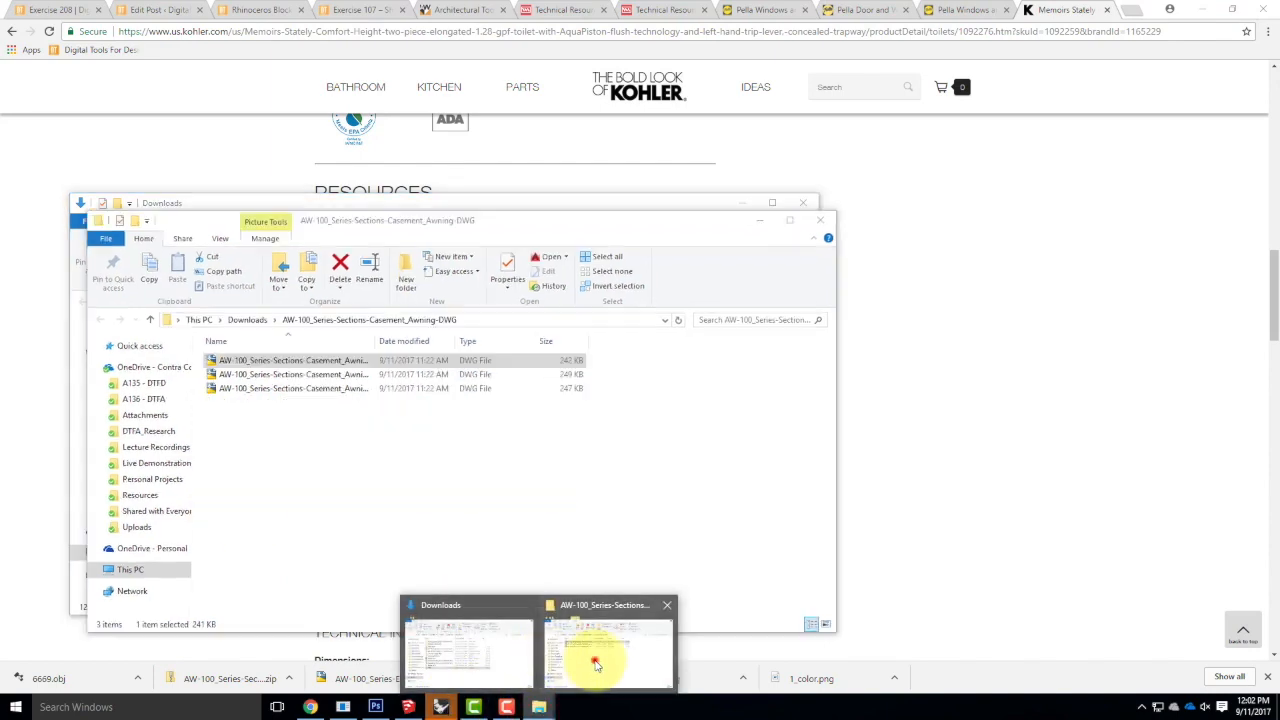
left_click(594, 657)
left_click(441, 707)
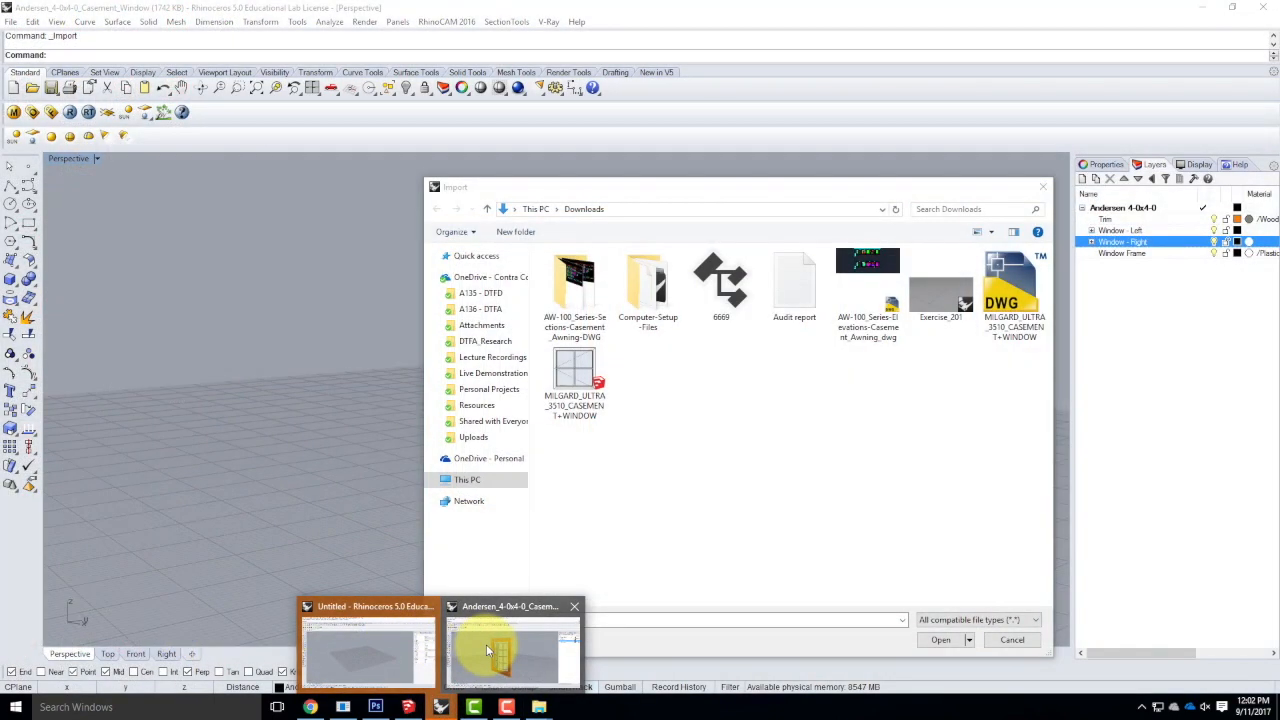
left_click(486, 648)
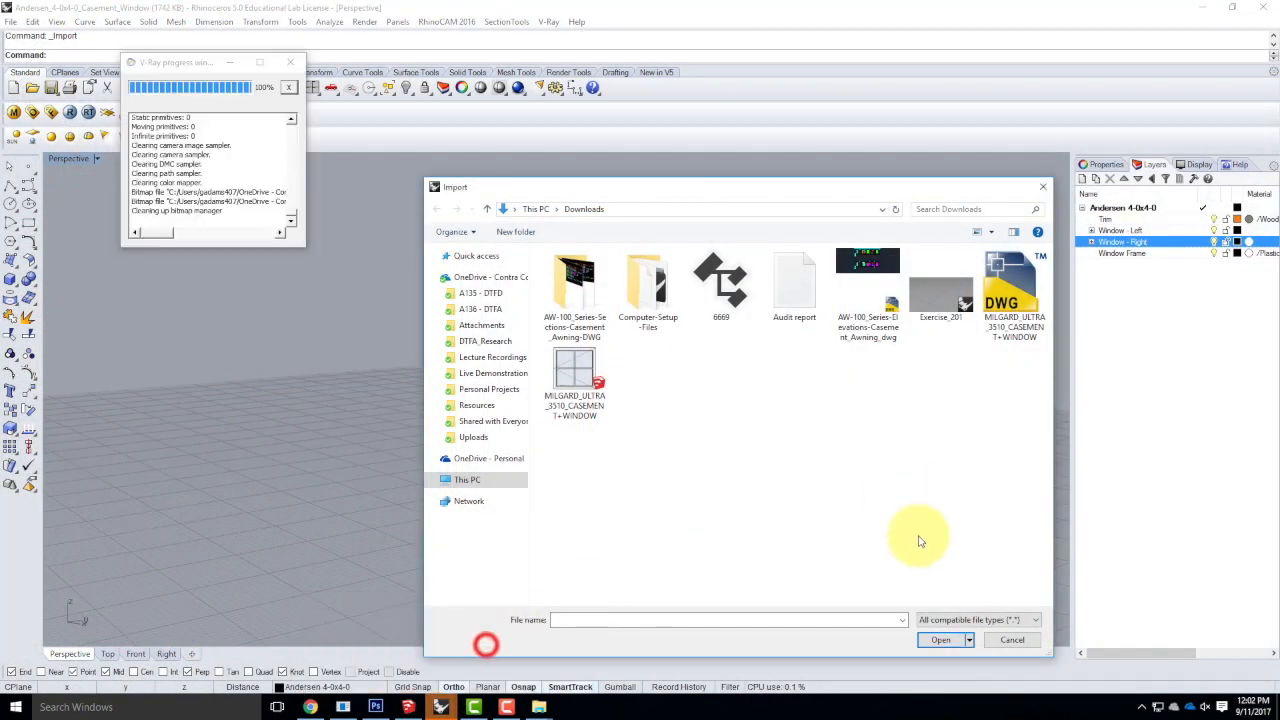
left_click(765, 498)
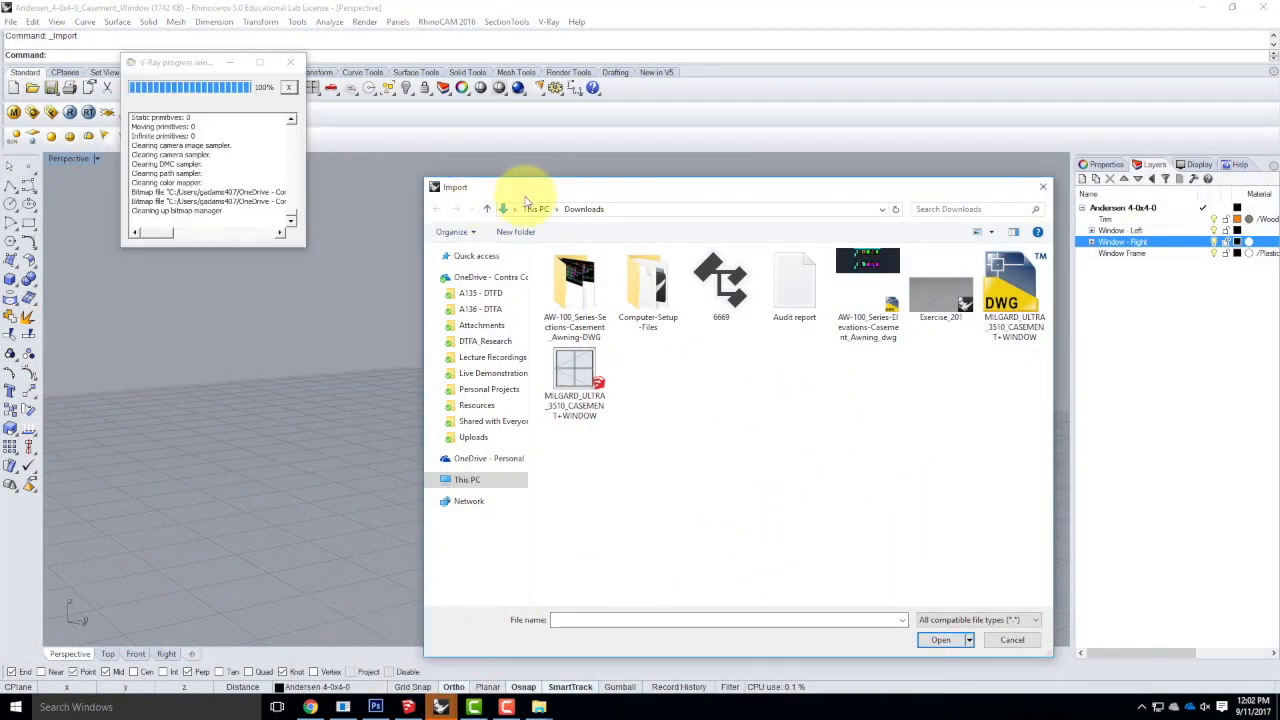
Import the 6669 OBJ file from Downloads into the window model, bringing its OBJ groups in as groups.
left_click(992, 617)
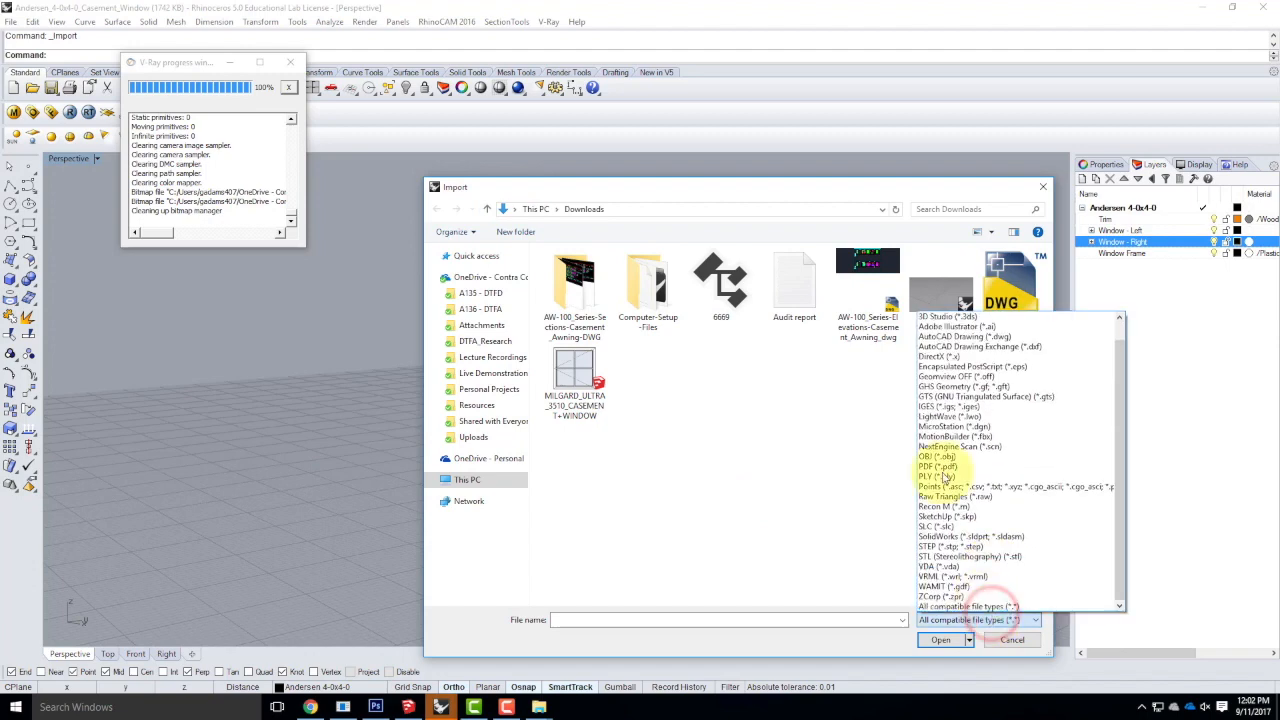
left_click(932, 457)
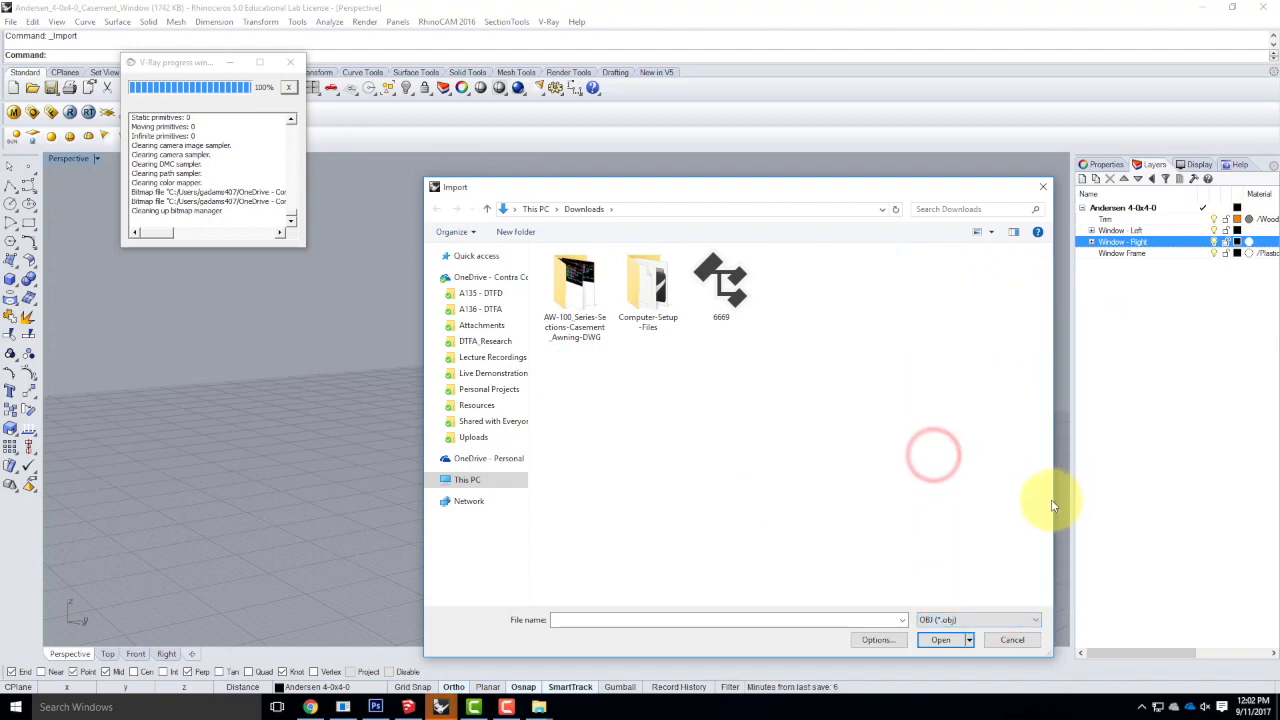
left_click(721, 281)
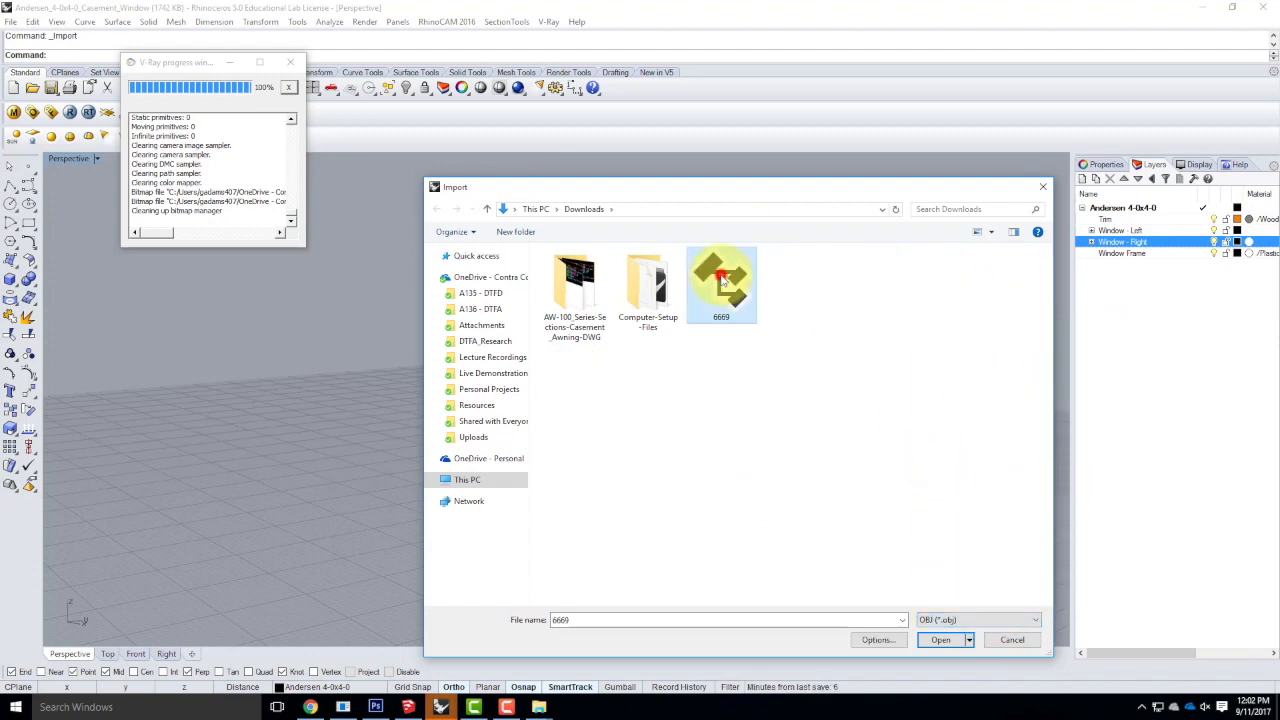
left_click(942, 640)
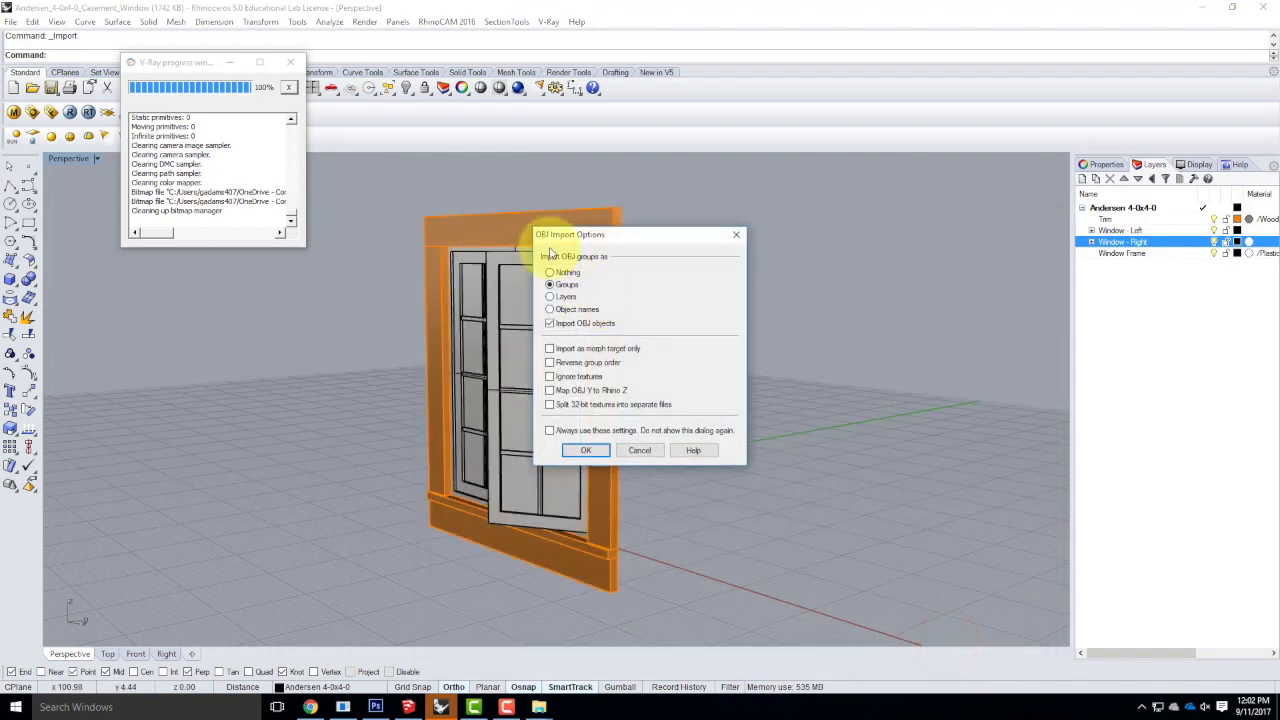
left_click(585, 451)
Turn on the Gumball, rotate the imported toilet upright, and move it away from the window.
right_click_drag(653, 487, 517, 500)
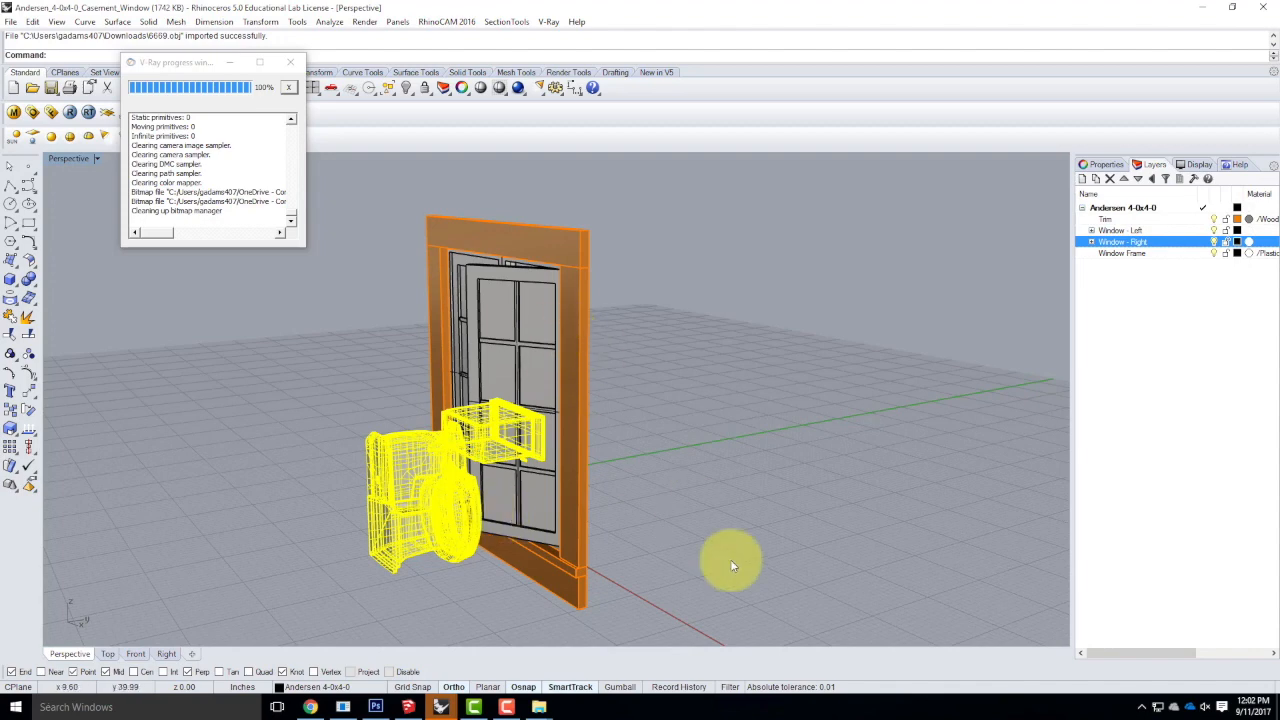
left_click(621, 687)
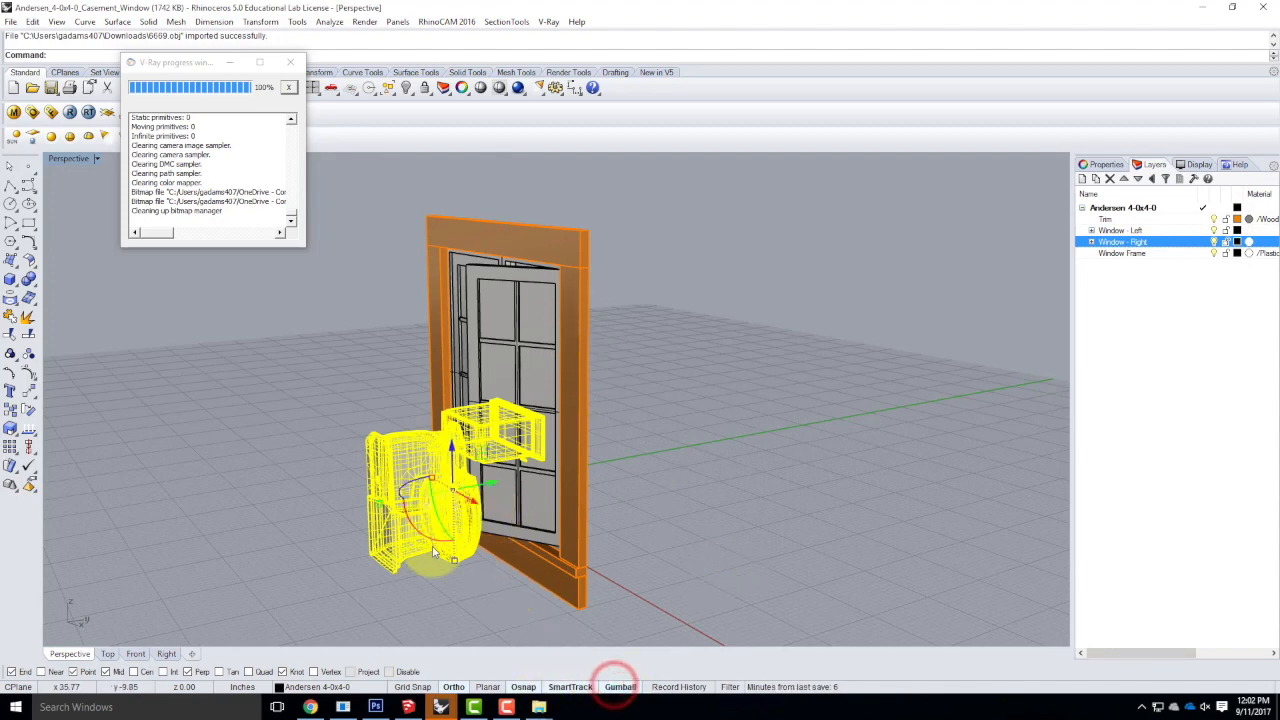
left_click_drag(414, 533, 586, 552)
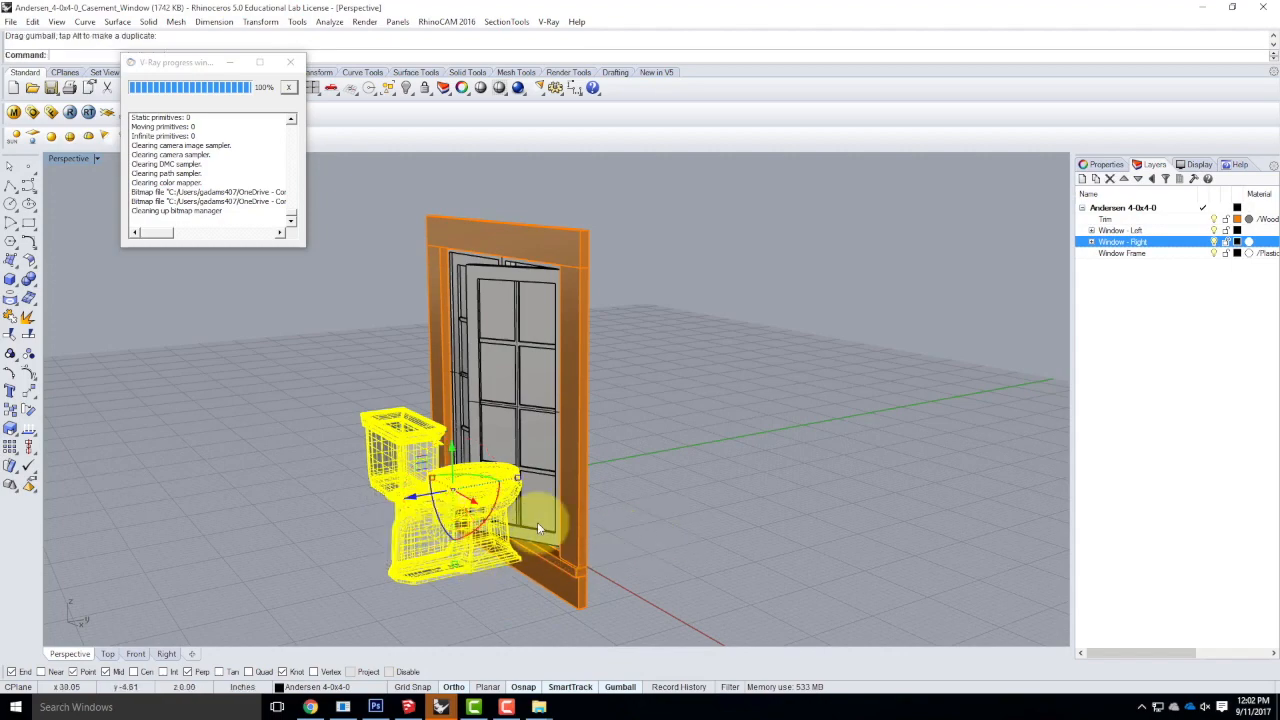
left_click_drag(428, 502, 398, 530)
left_click(750, 527)
Examine the toilet's mesh up close, including its bowl, seat and tank, and check how its meshes are grouped.
right_click_drag(750, 527, 486, 549)
right_click_drag(594, 523, 806, 489)
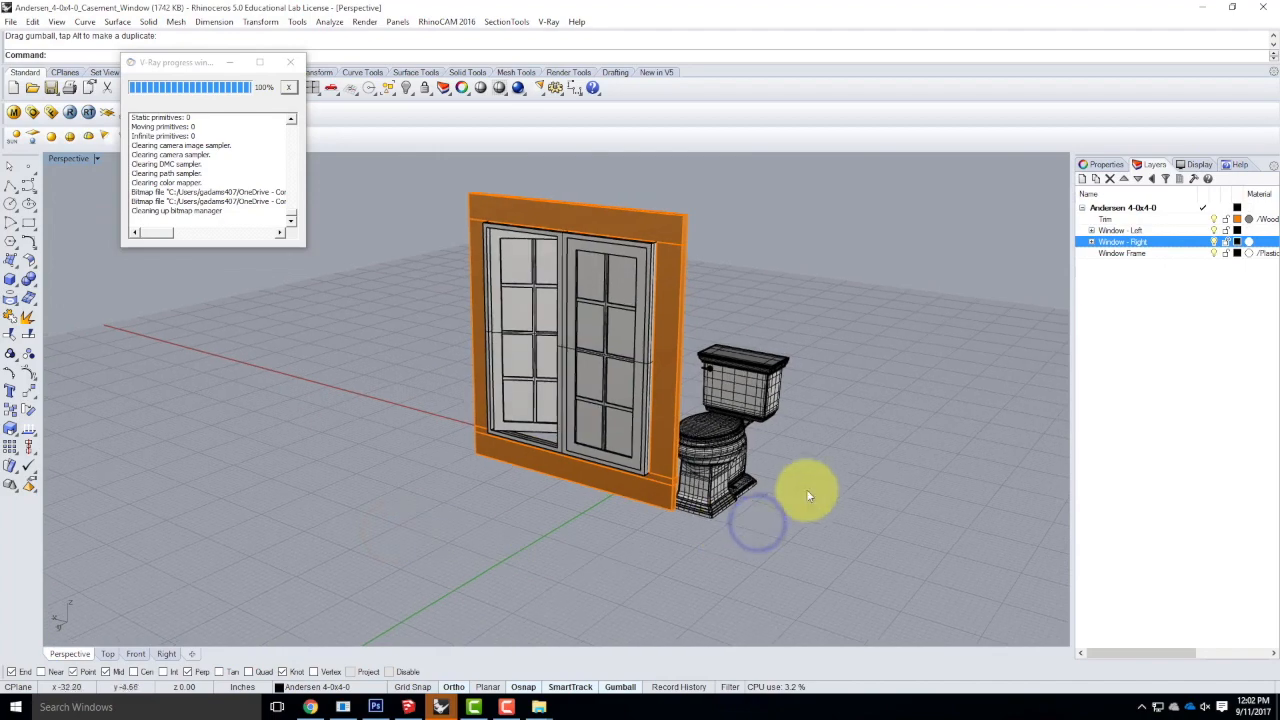
scroll(685, 451, "up", 3)
left_click(682, 452)
scroll(786, 466, "up", 4)
left_click(846, 488)
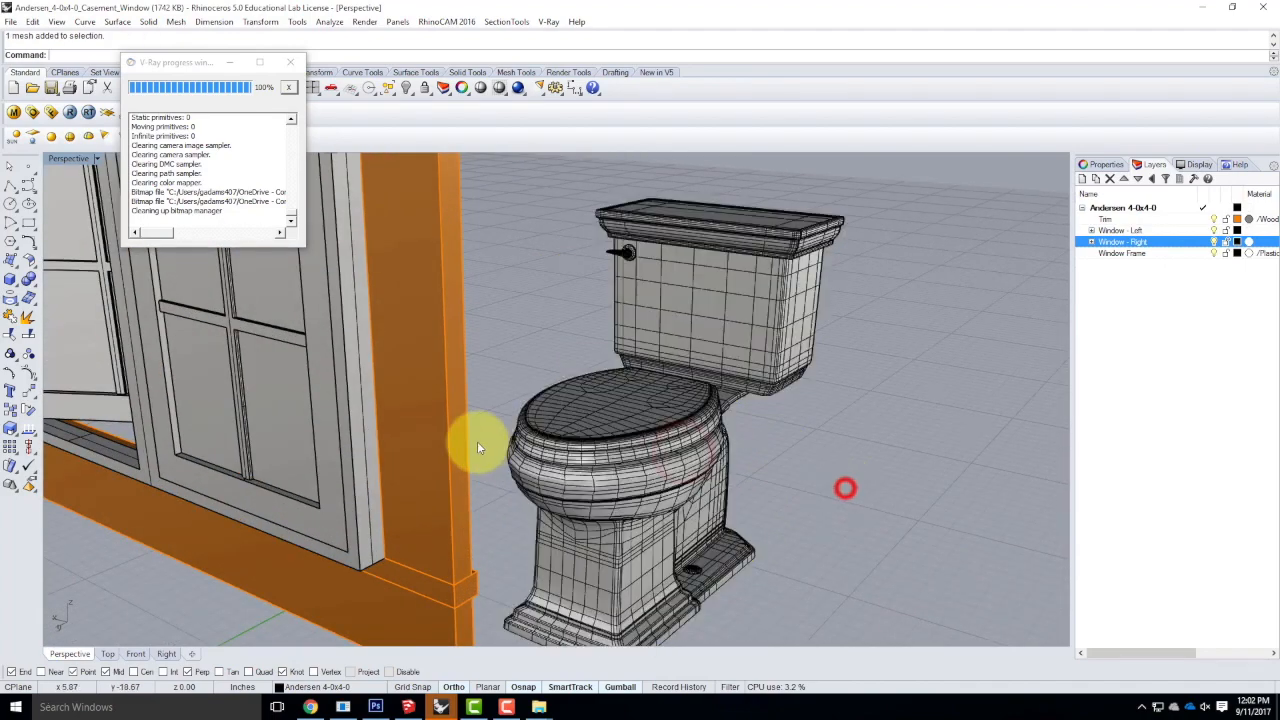
scroll(478, 444, "down", 3)
scroll(690, 466, "up", 4)
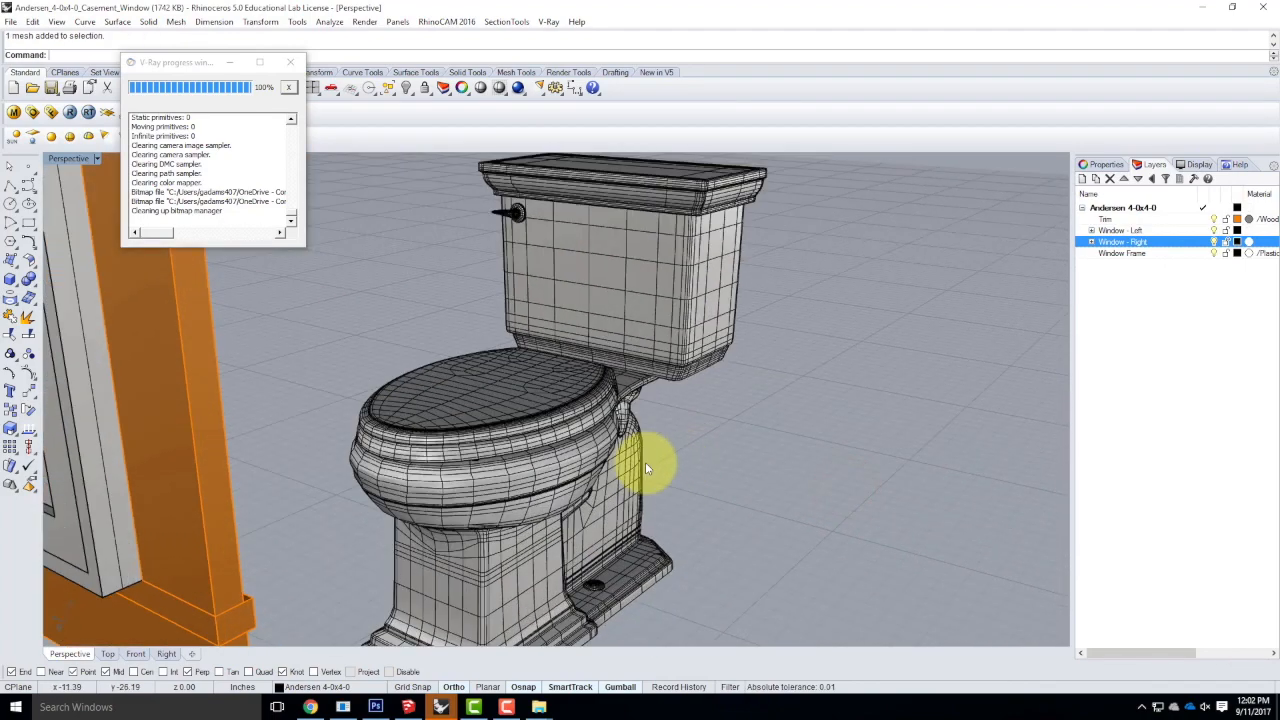
left_click(530, 462)
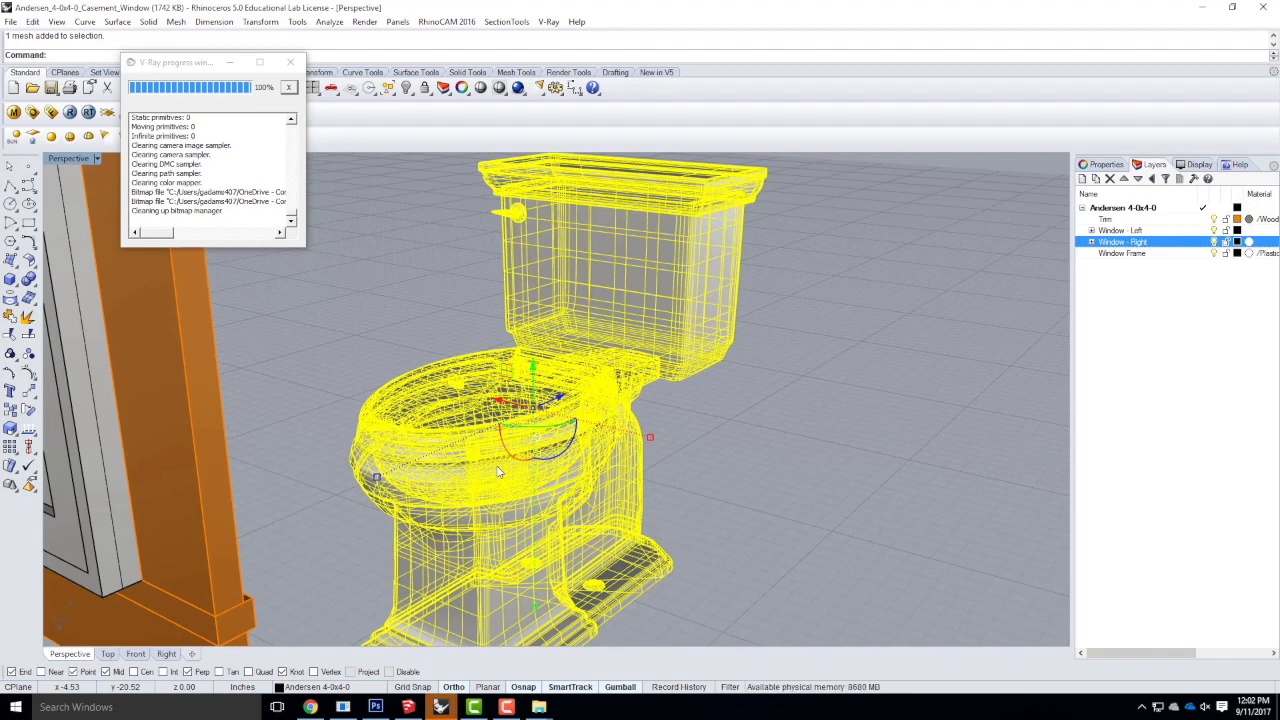
left_click(903, 433)
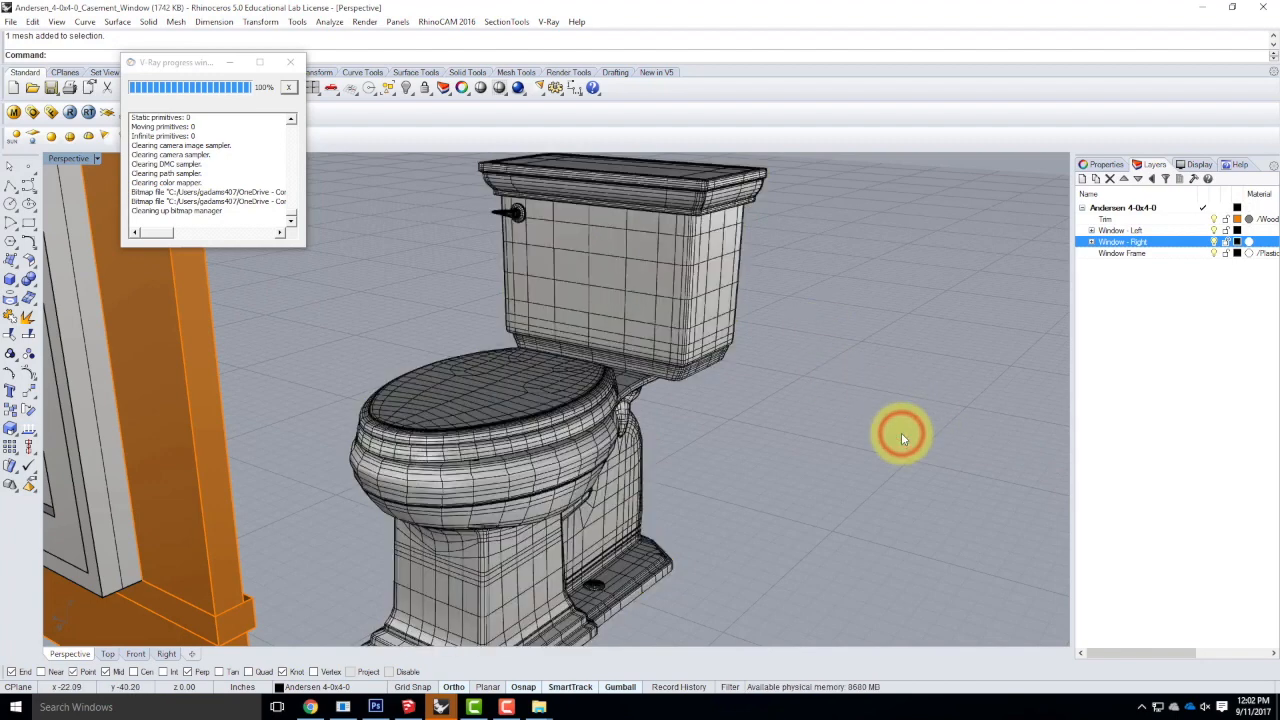
left_click(598, 368)
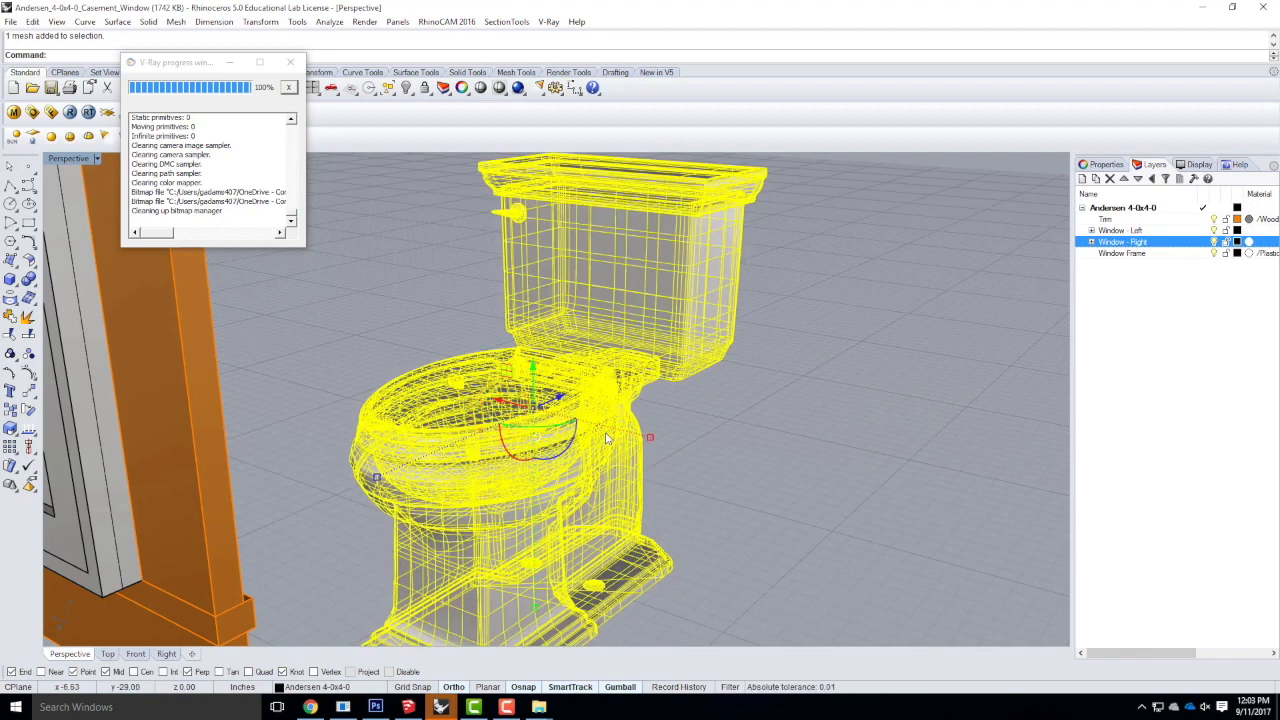
left_click(833, 425)
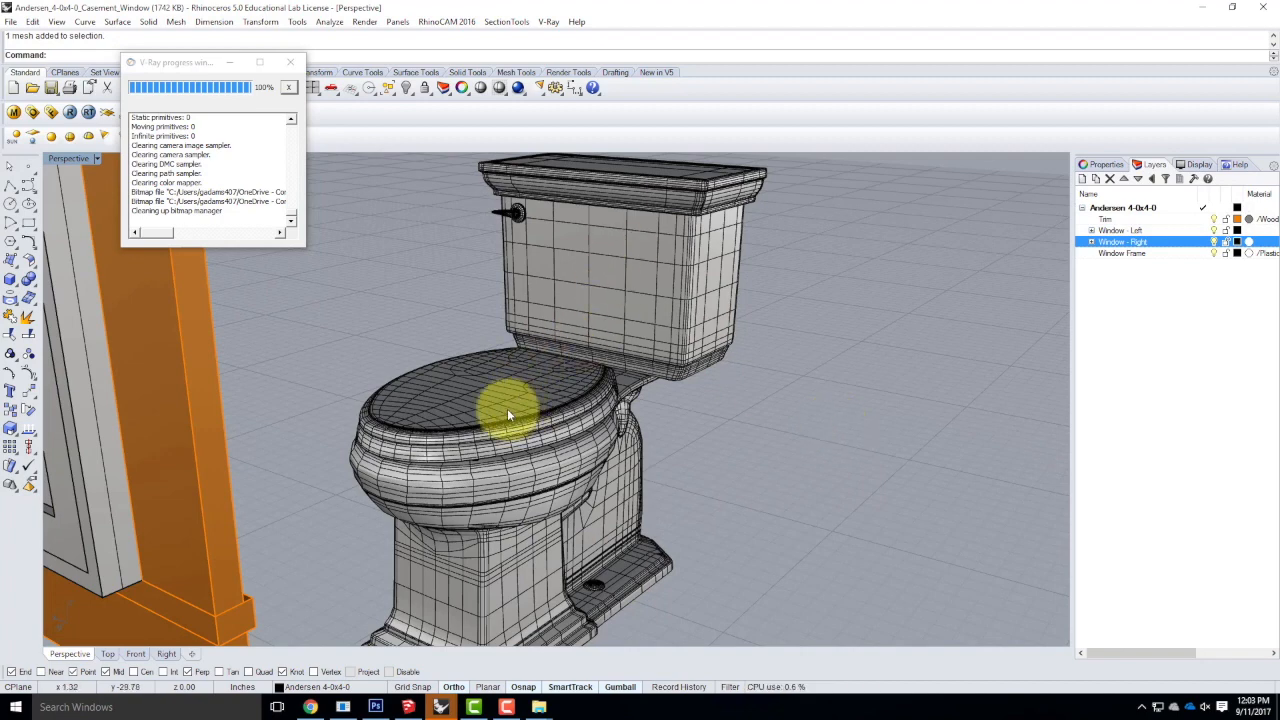
scroll(620, 348, "down", 3)
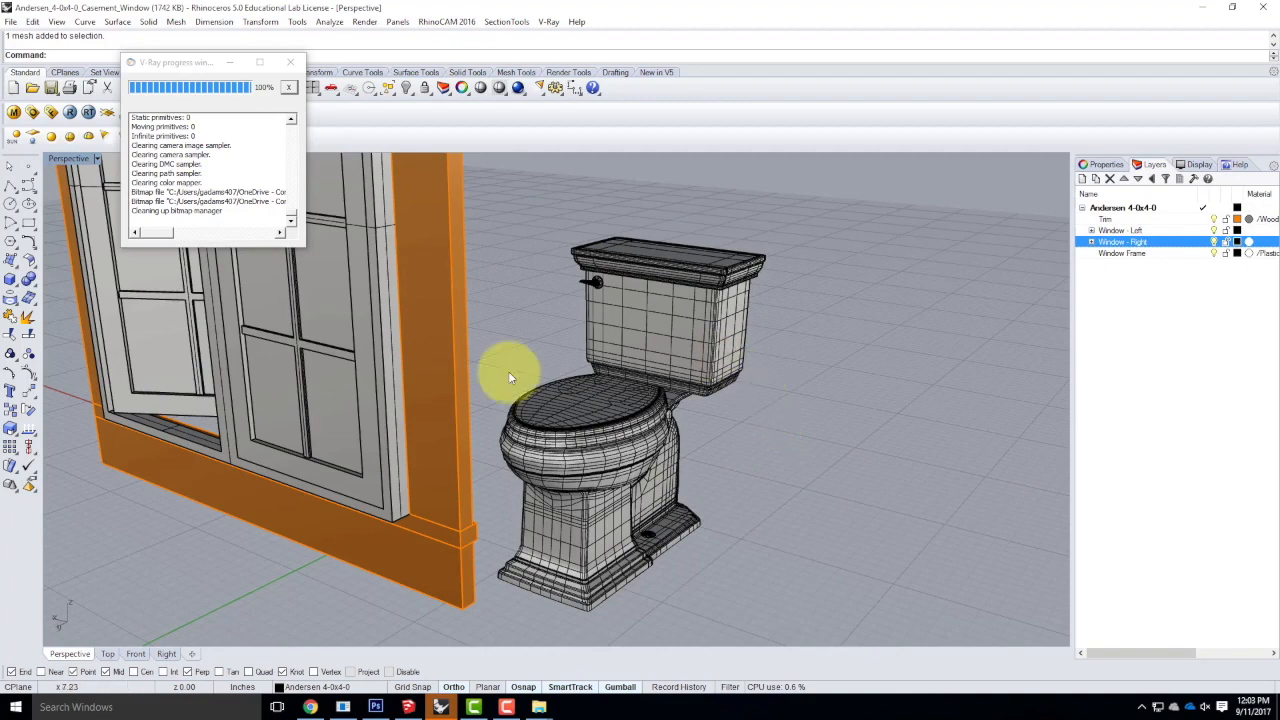
scroll(765, 408, "down", 3)
Inspect the toilet mesh from above, behind and the side in relation to the casement window.
right_click_drag(834, 404, 462, 413)
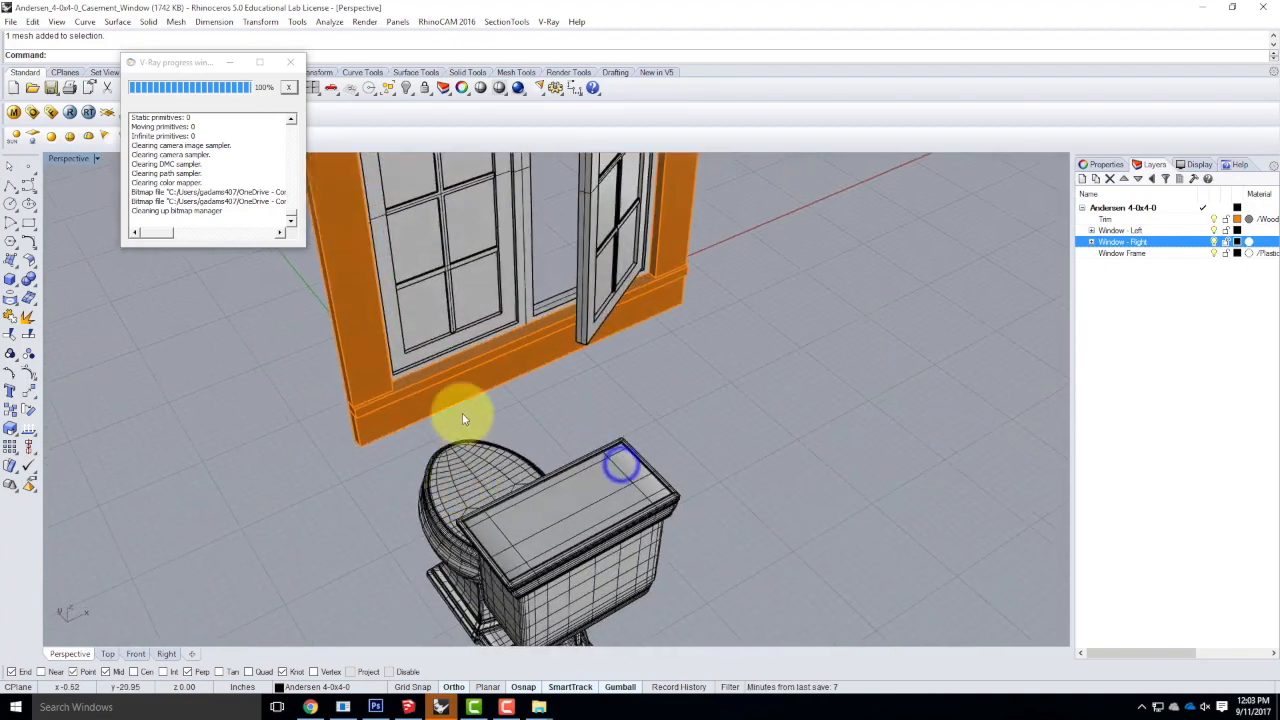
scroll(494, 356, "up", 3)
left_click(611, 543)
left_click(633, 574)
scroll(763, 541, "down", 5)
right_click_drag(703, 563, 774, 420)
scroll(774, 430, "up", 5)
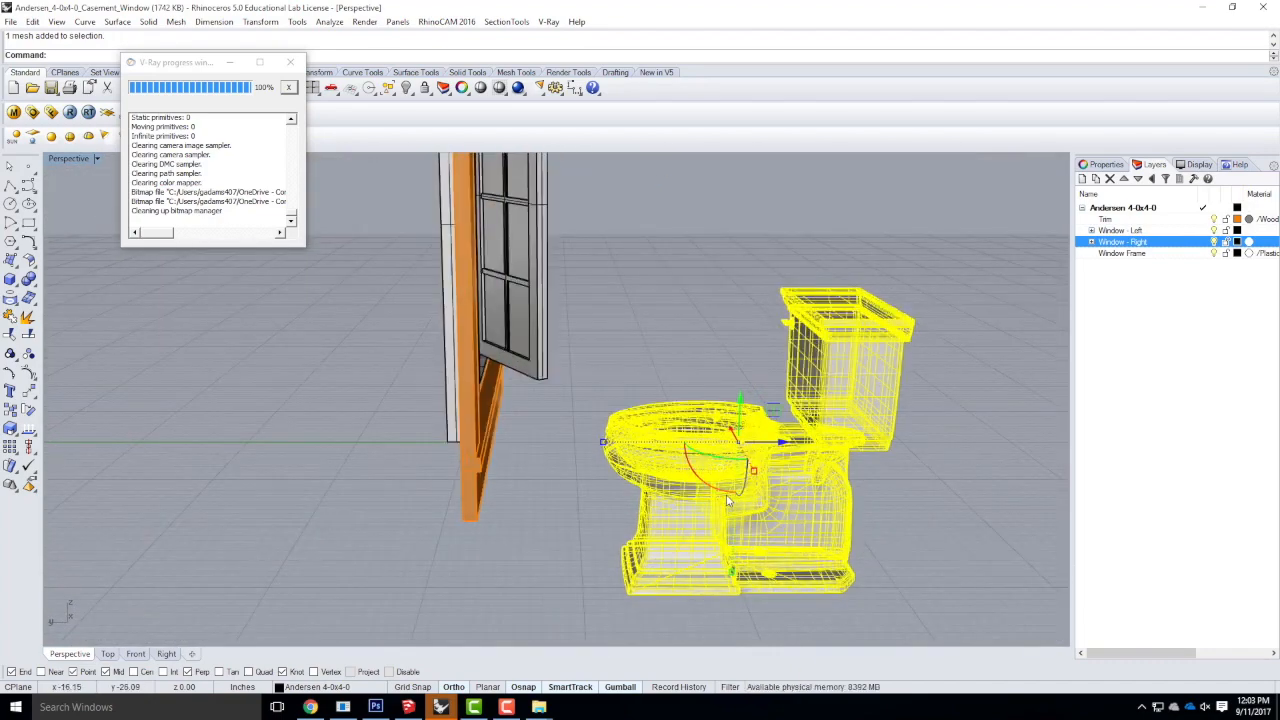
left_click(563, 466)
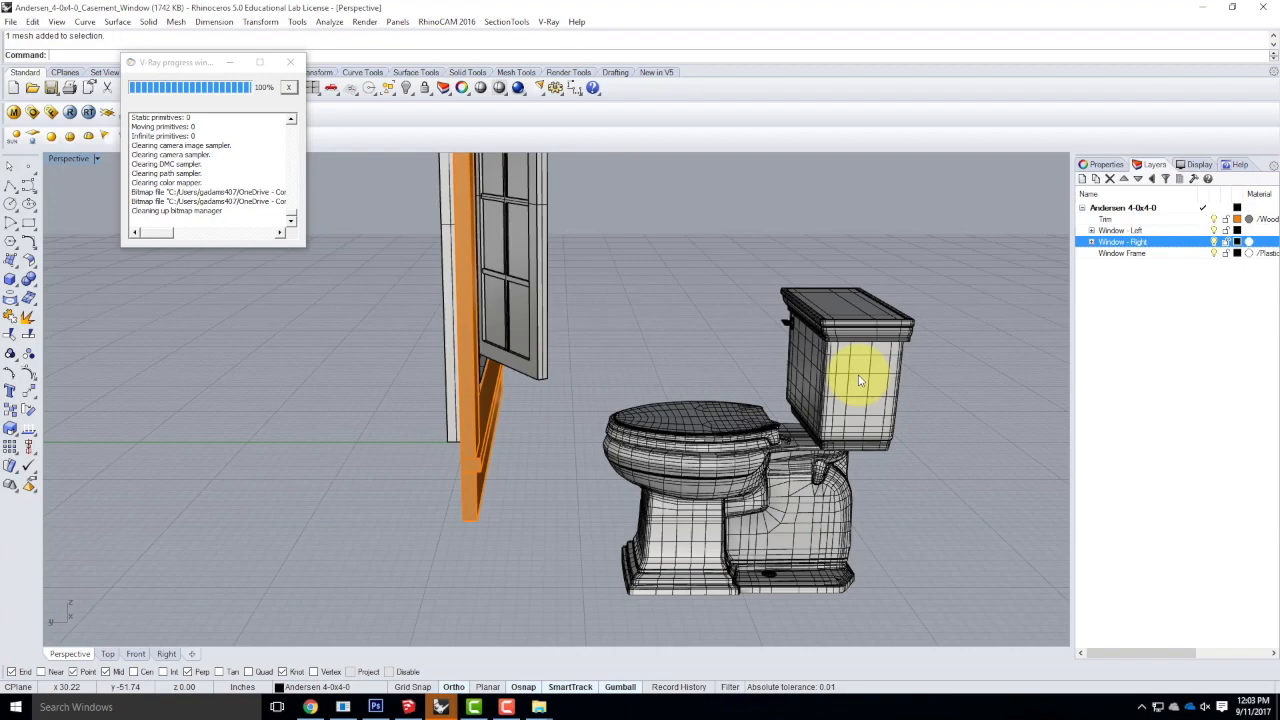
mouse_move(545, 291)
right_mouse_down()
mouse_move(449, 323)
mouse_move(466, 346)
mouse_move(472, 334)
right_mouse_up()
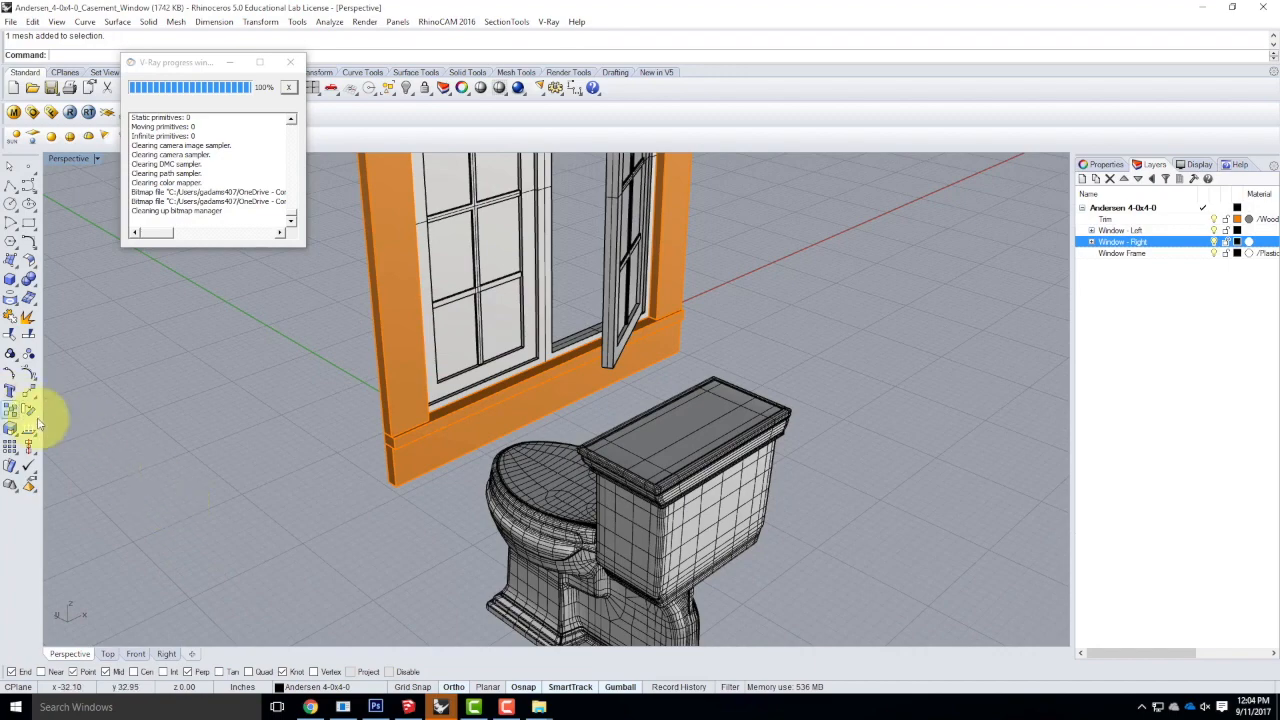
left_click(476, 708)
left_click(503, 709)
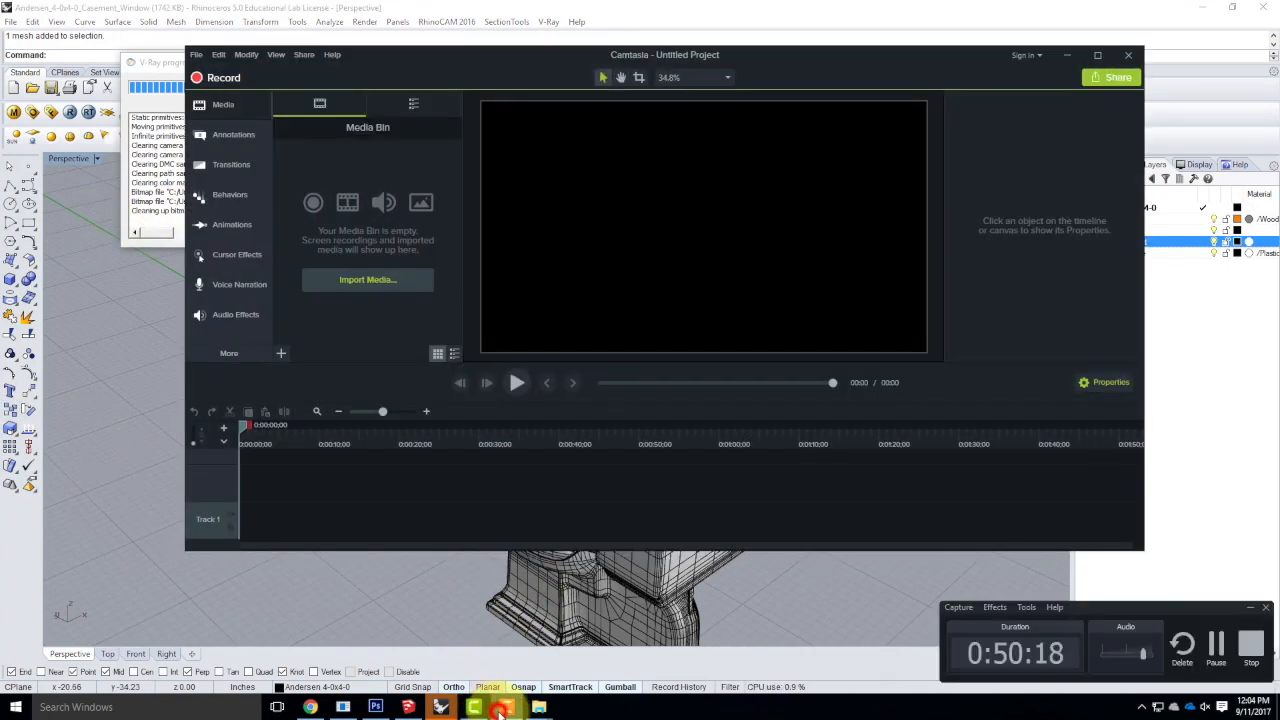